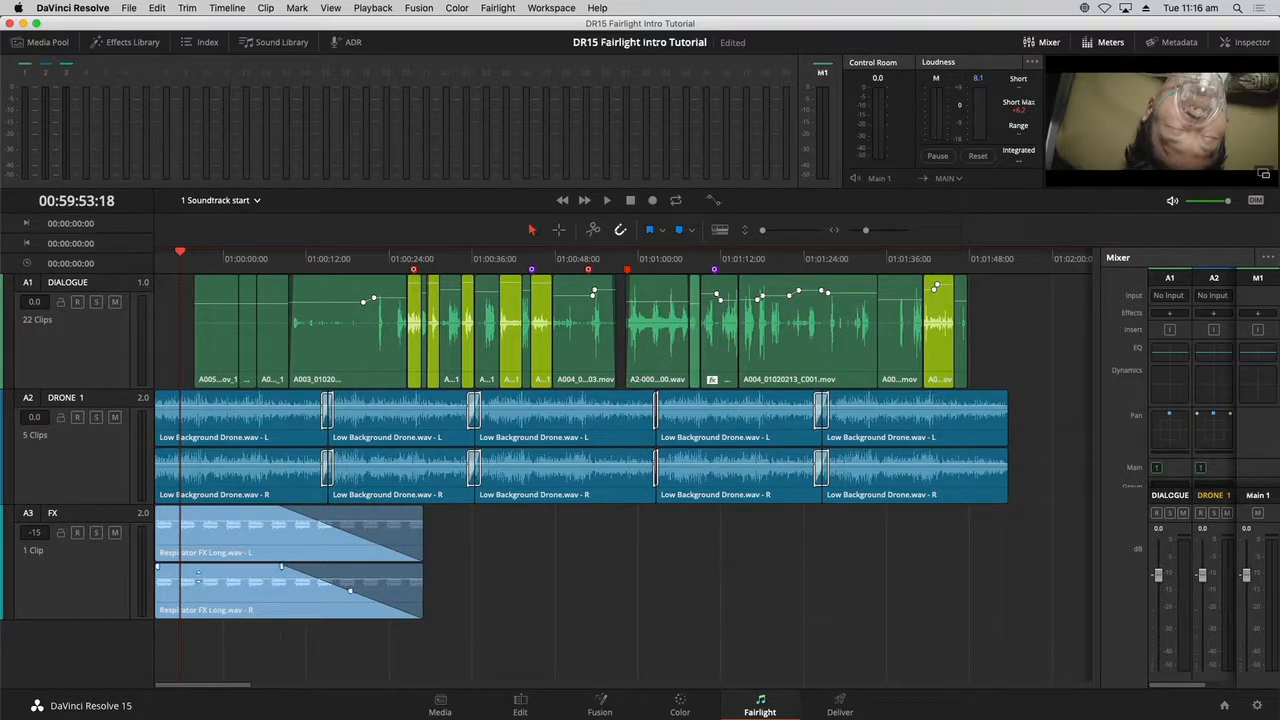
- Look at several points on the timeline and play it from the start of the first dialogue clip
click(312, 258)
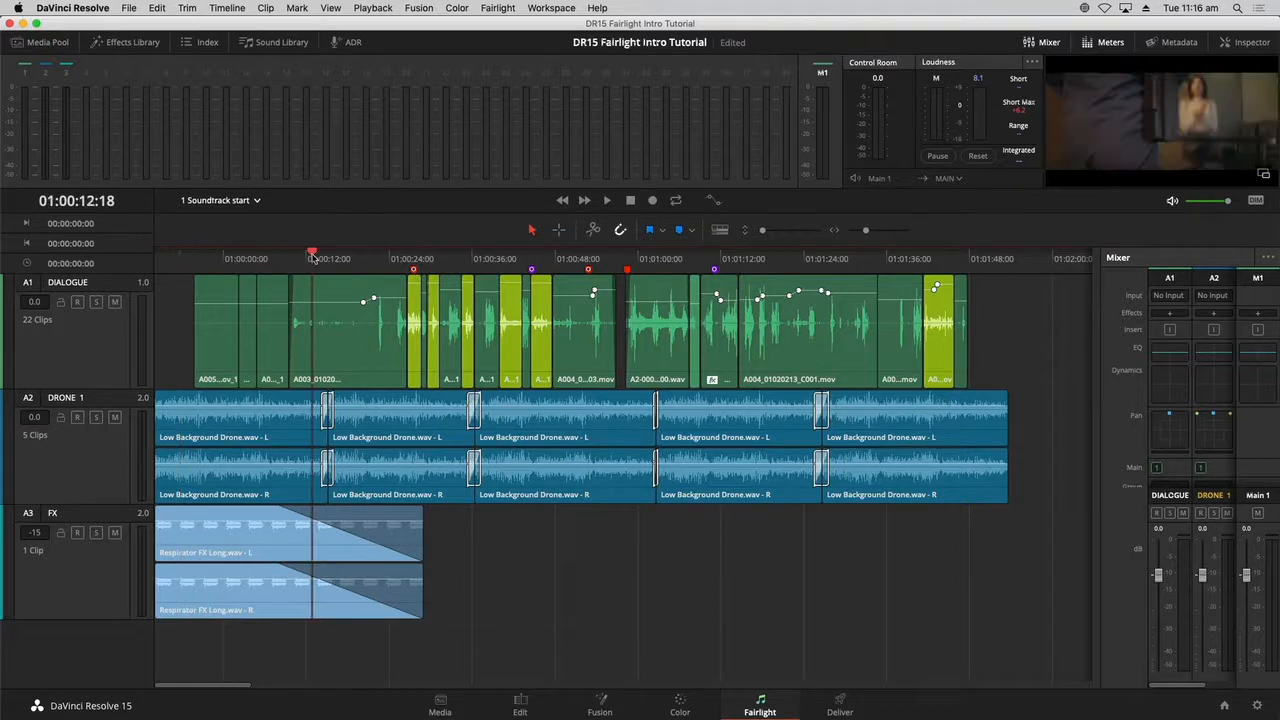
click(382, 258)
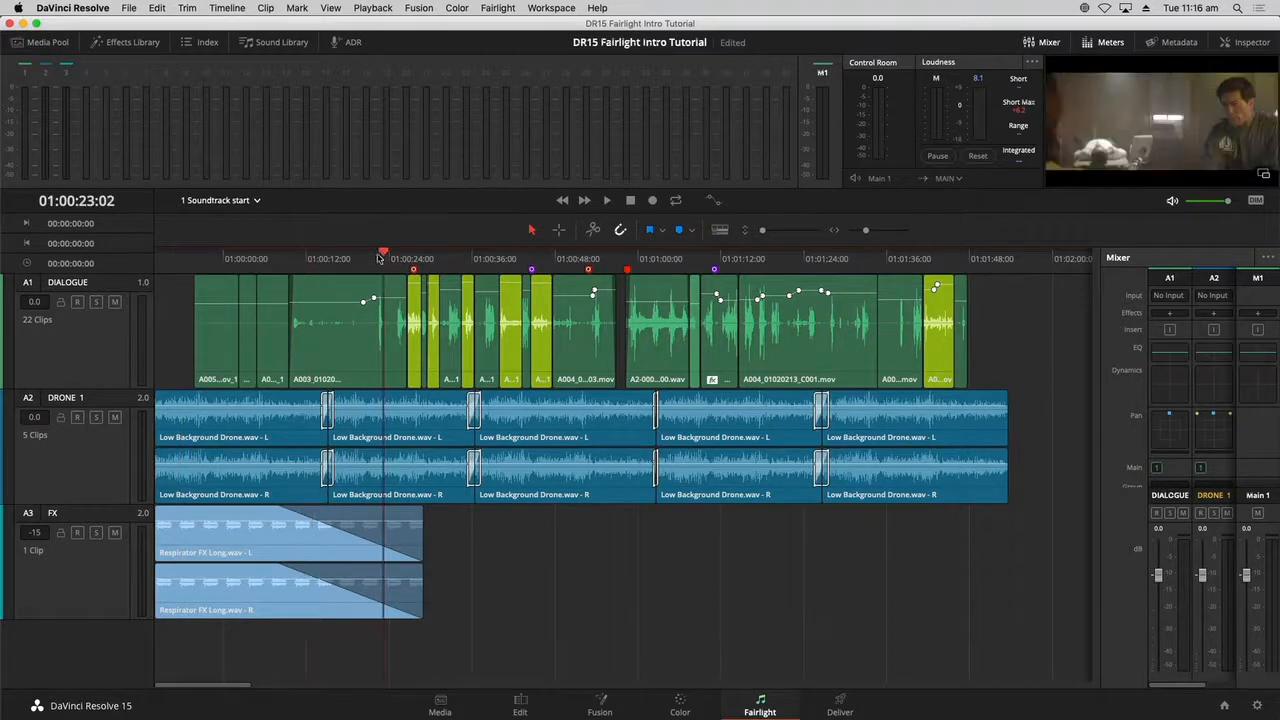
click(196, 263)
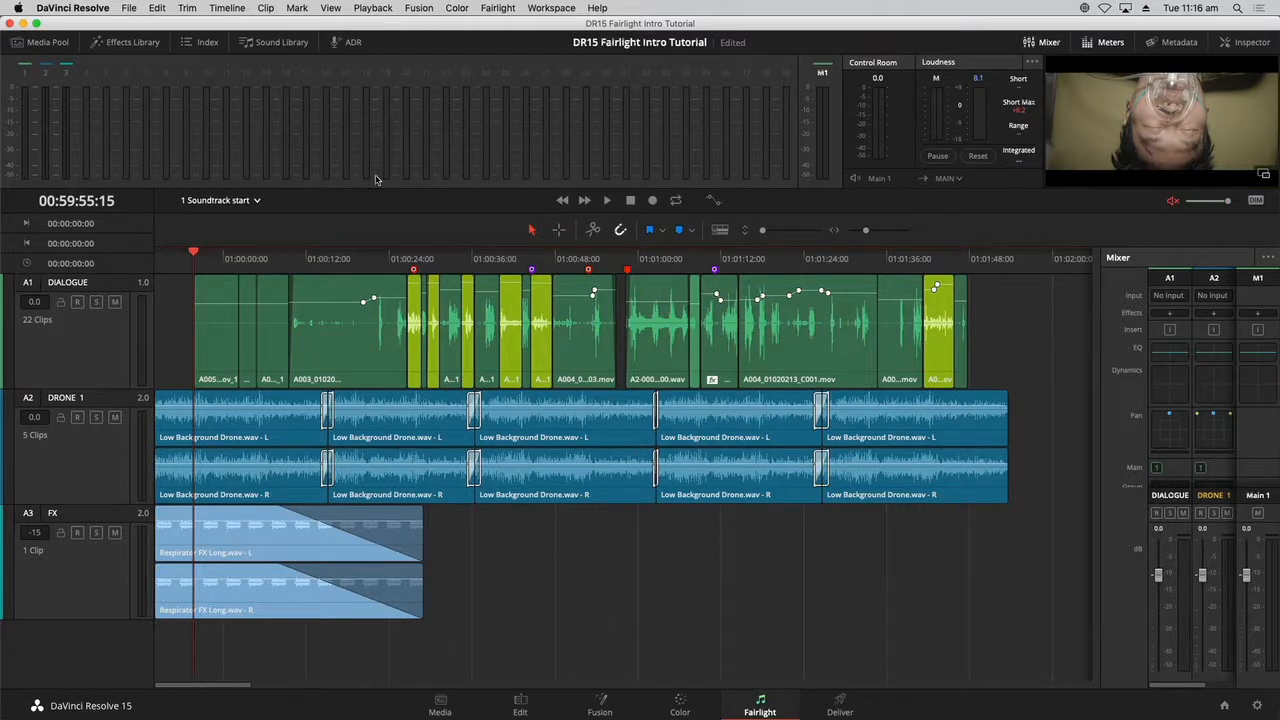
key(space)
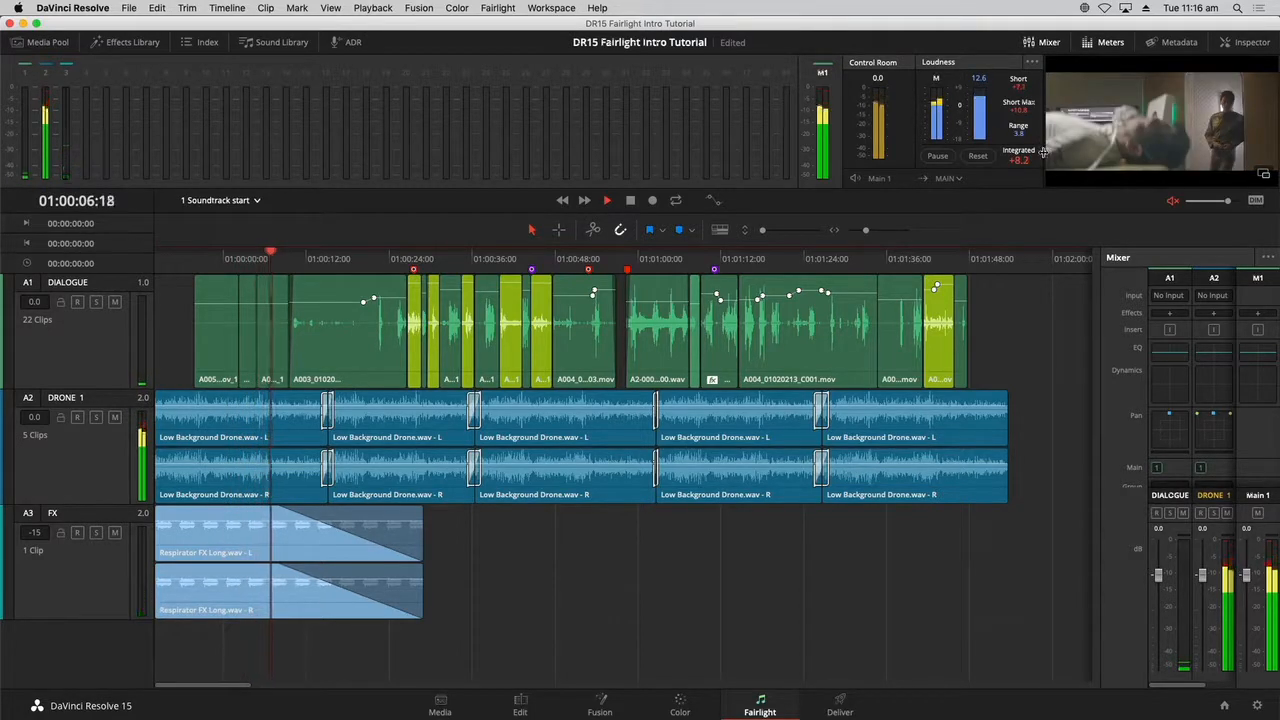
- Shrink the meters area to make the video viewer larger and widen the Mixer to show the FX channel strip
drag(1043, 152, 547, 117)
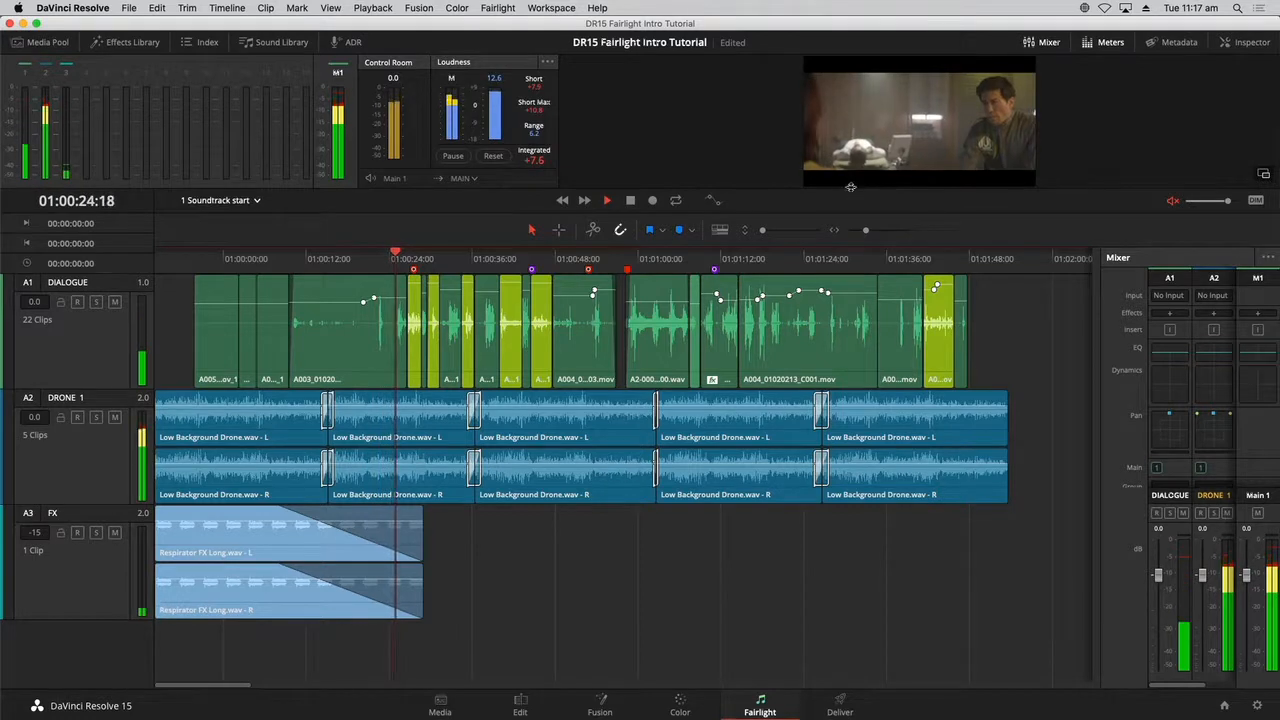
drag(851, 191, 852, 218)
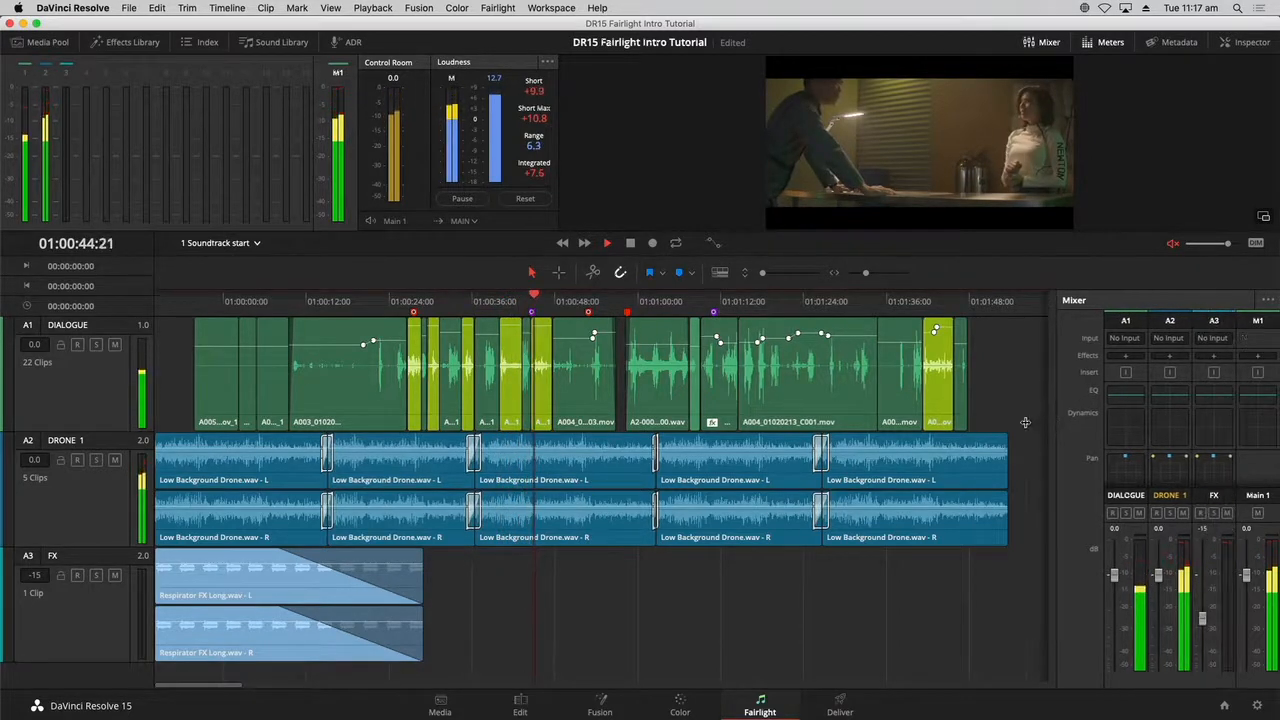
drag(1138, 424, 1026, 427)
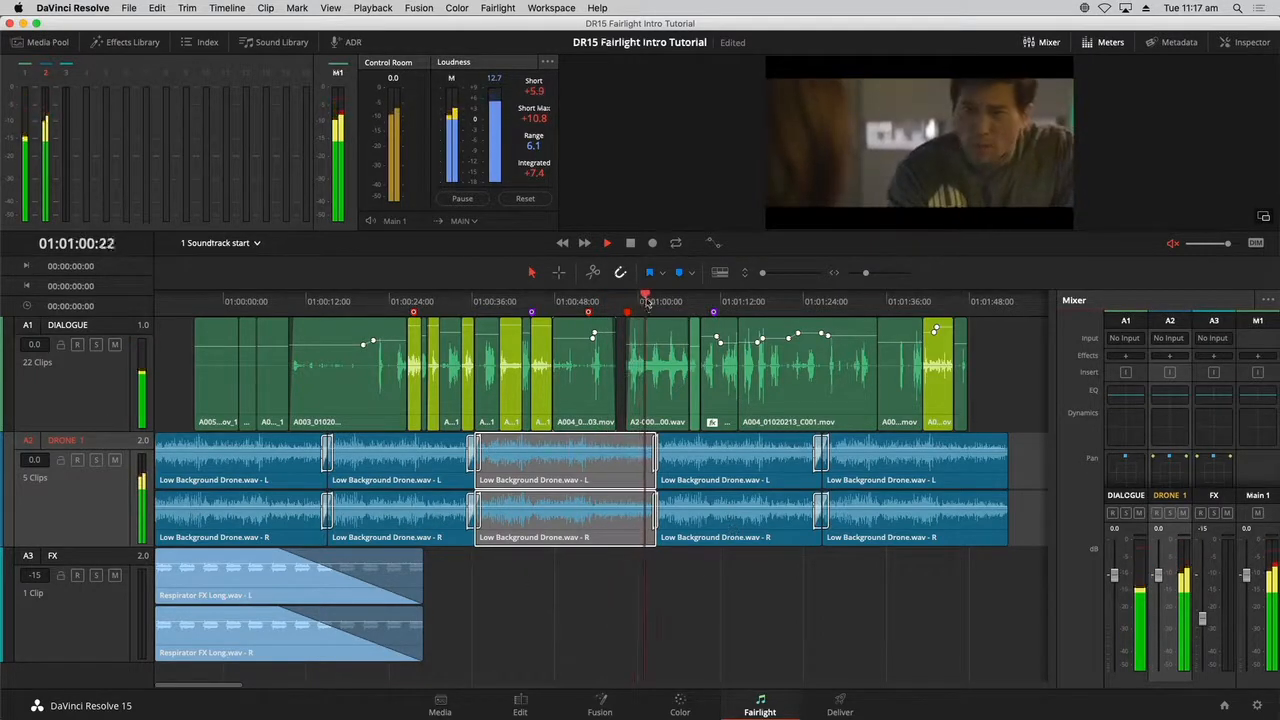
- Clear the drone clip selection and move the playhead to the timeline's start, its end and back to the start
click(690, 483)
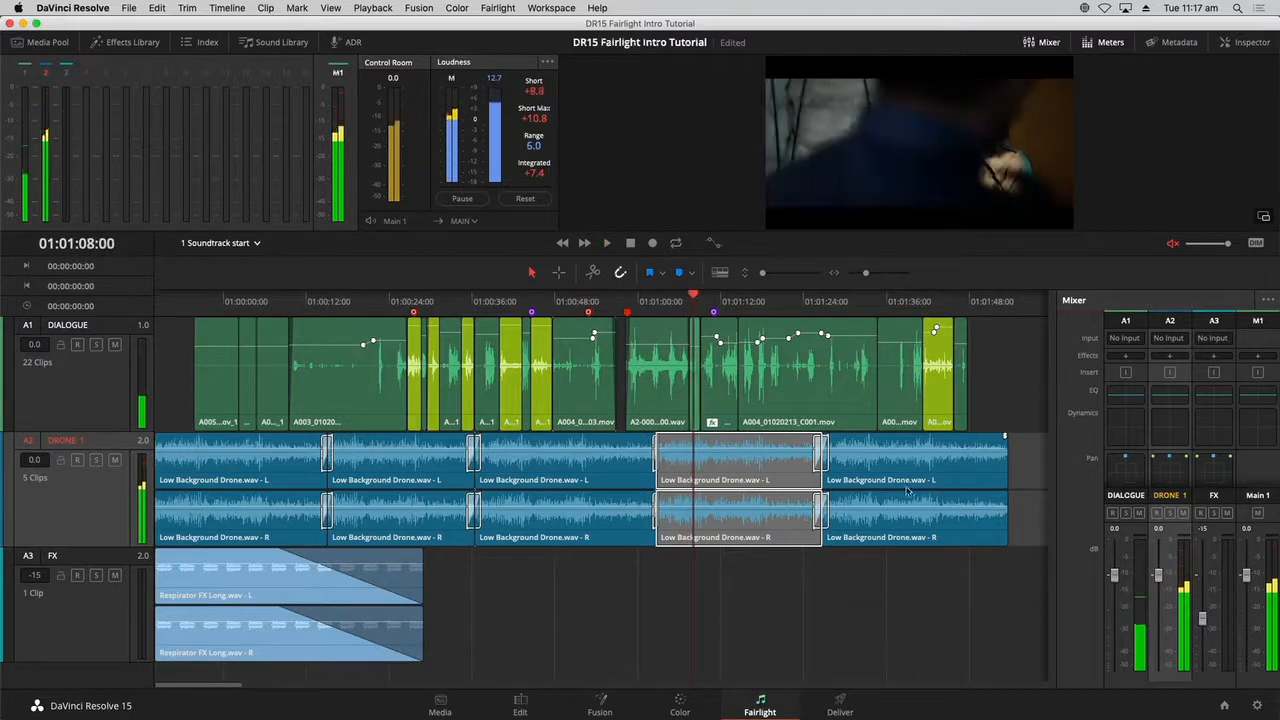
click(1029, 404)
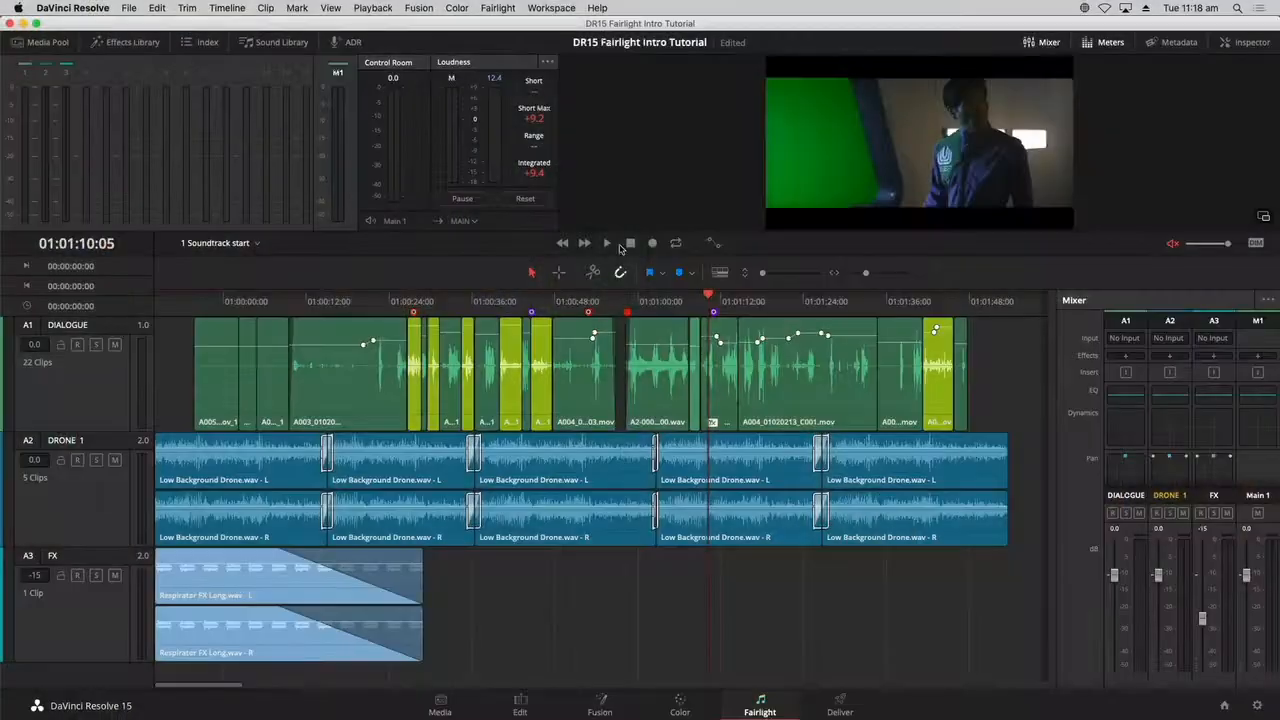
key(Home)
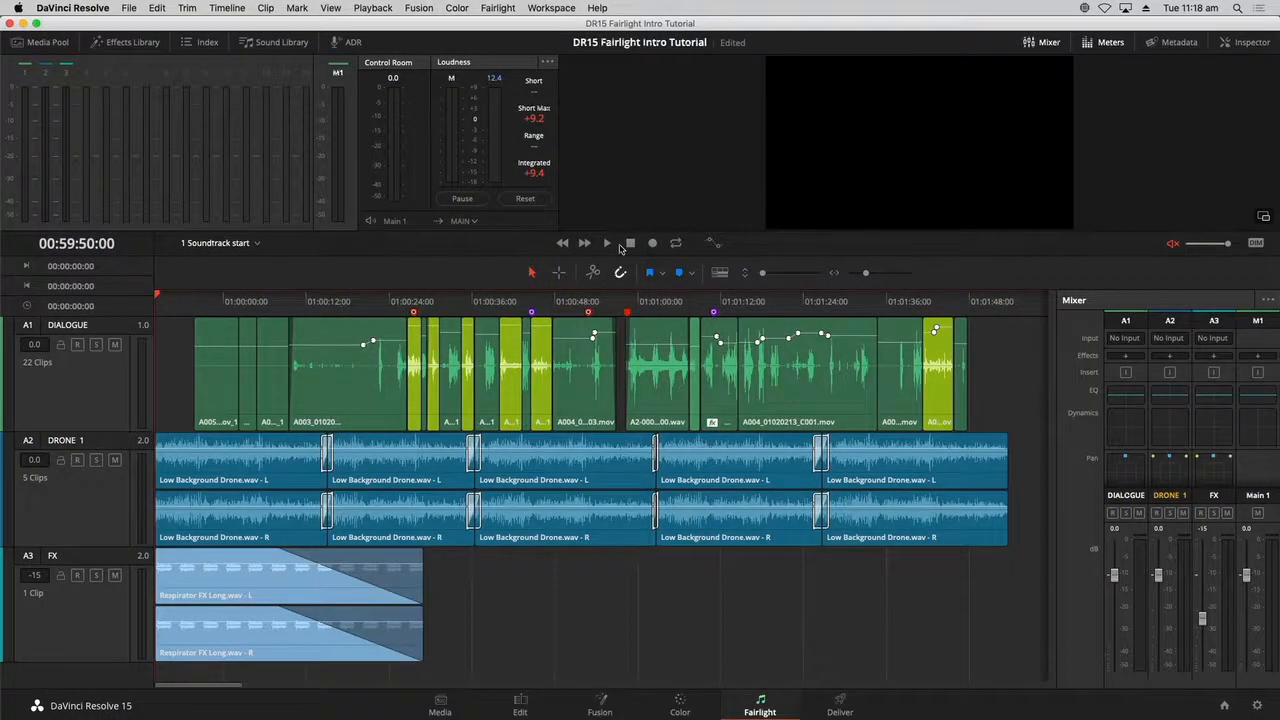
key(End)
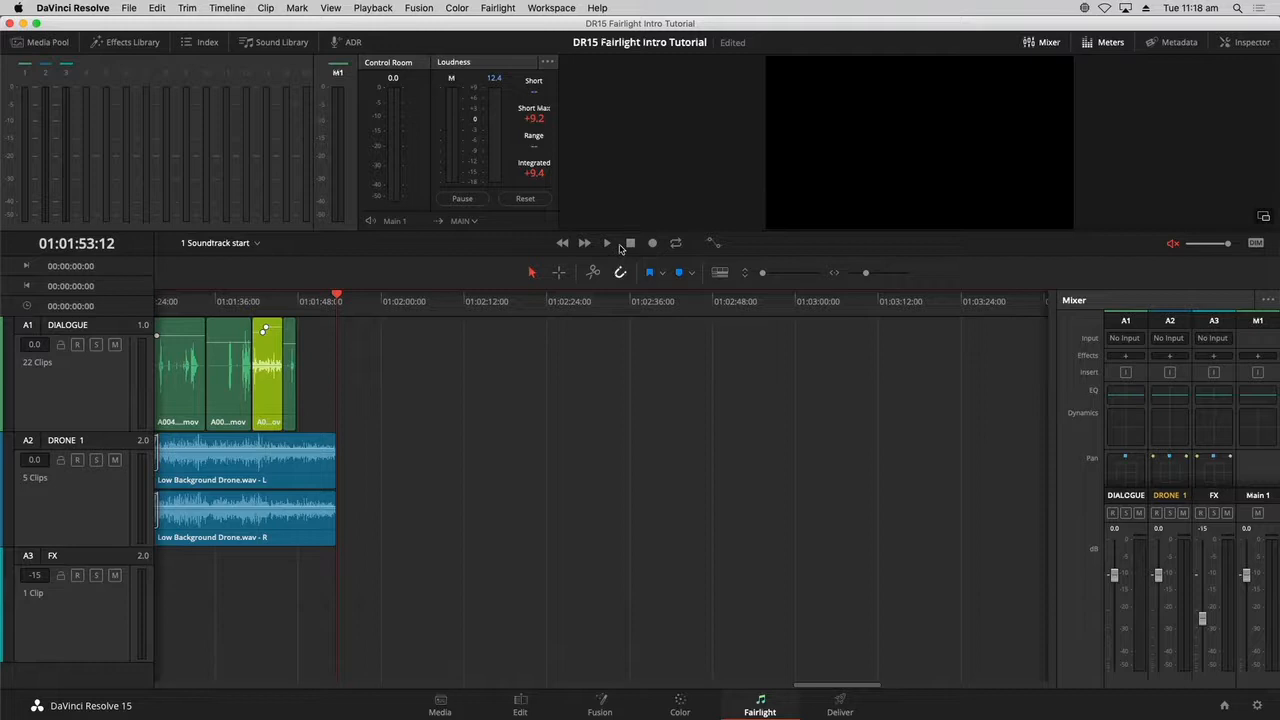
key(Home)
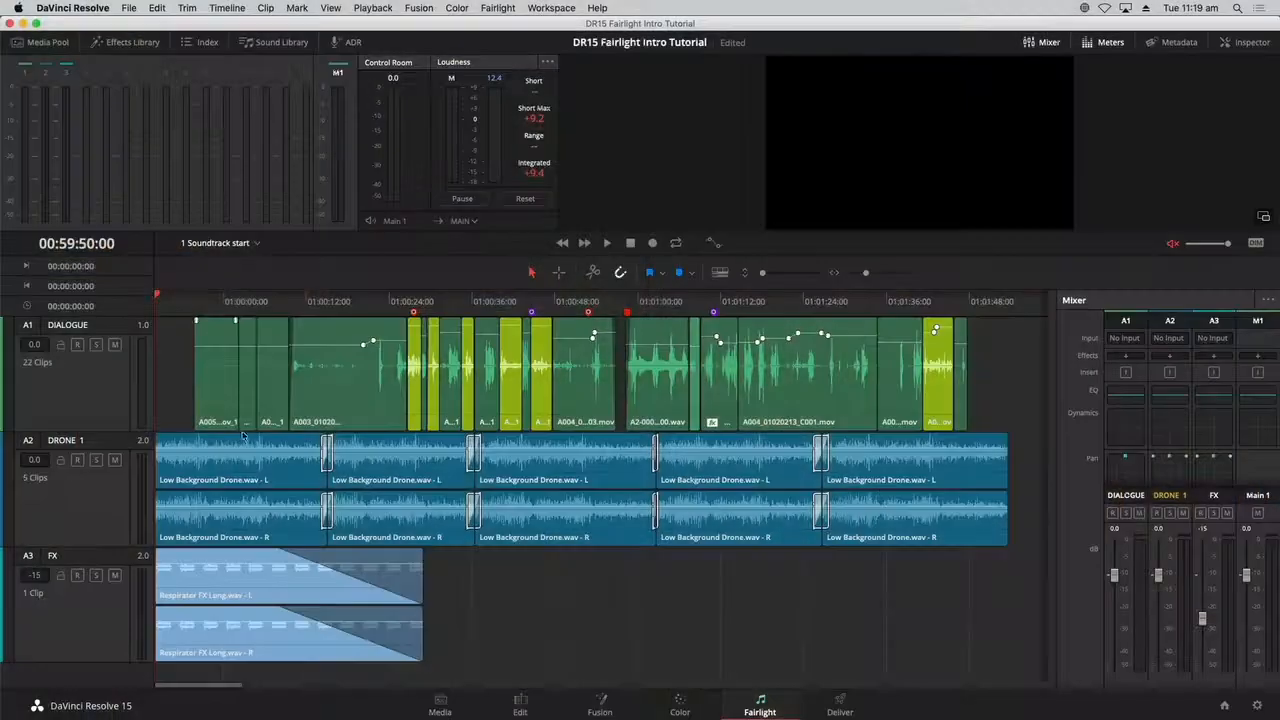
- Select the DIALOGUE, DRONE 1 and FX tracks one after another
click(71, 379)
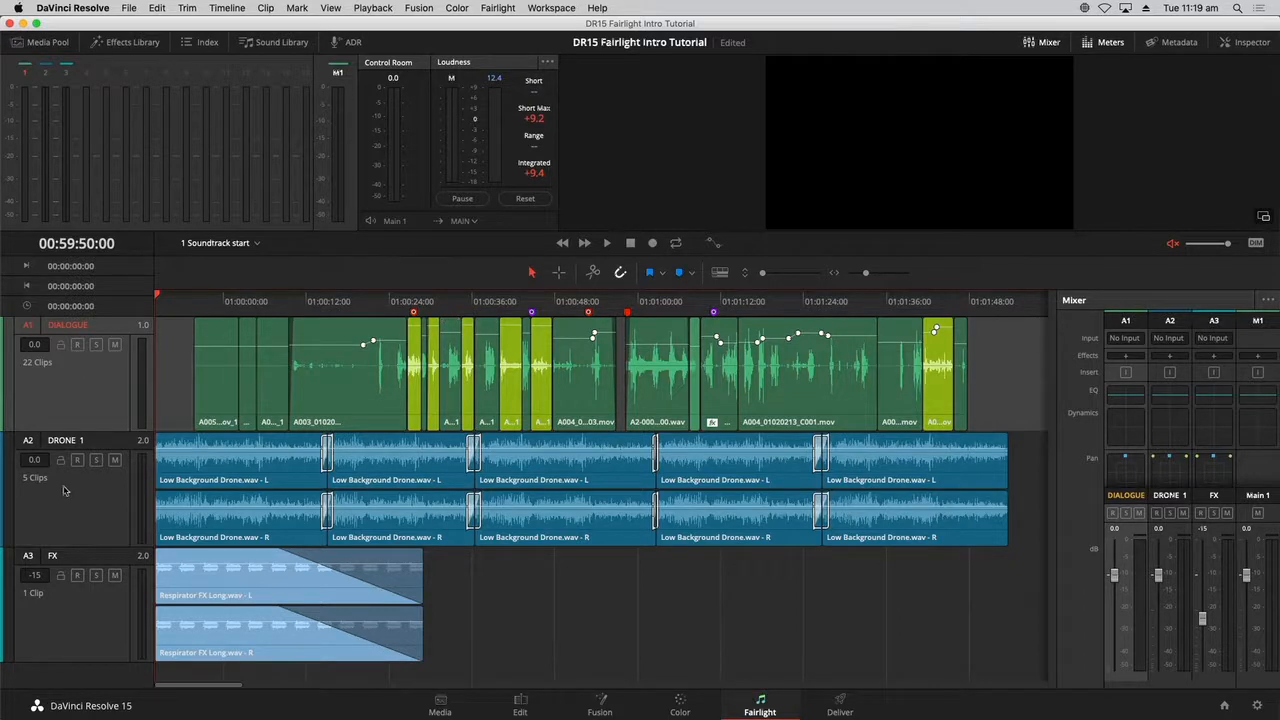
click(93, 503)
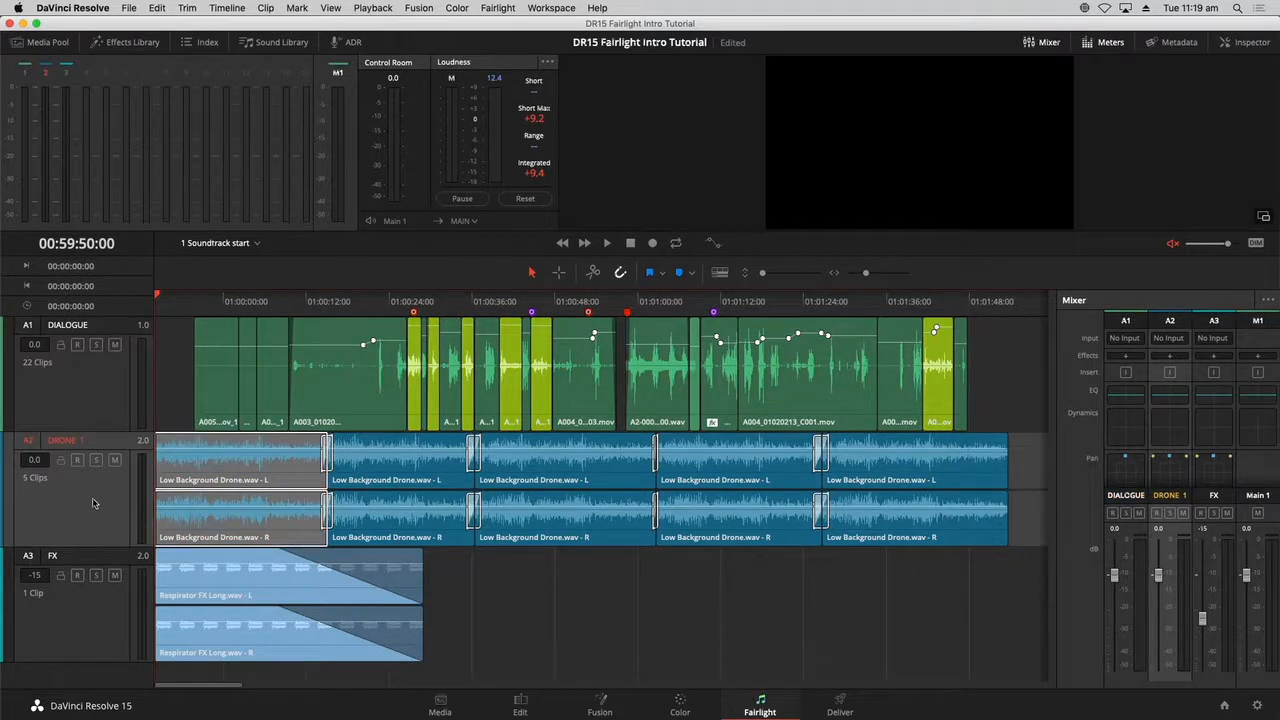
click(85, 644)
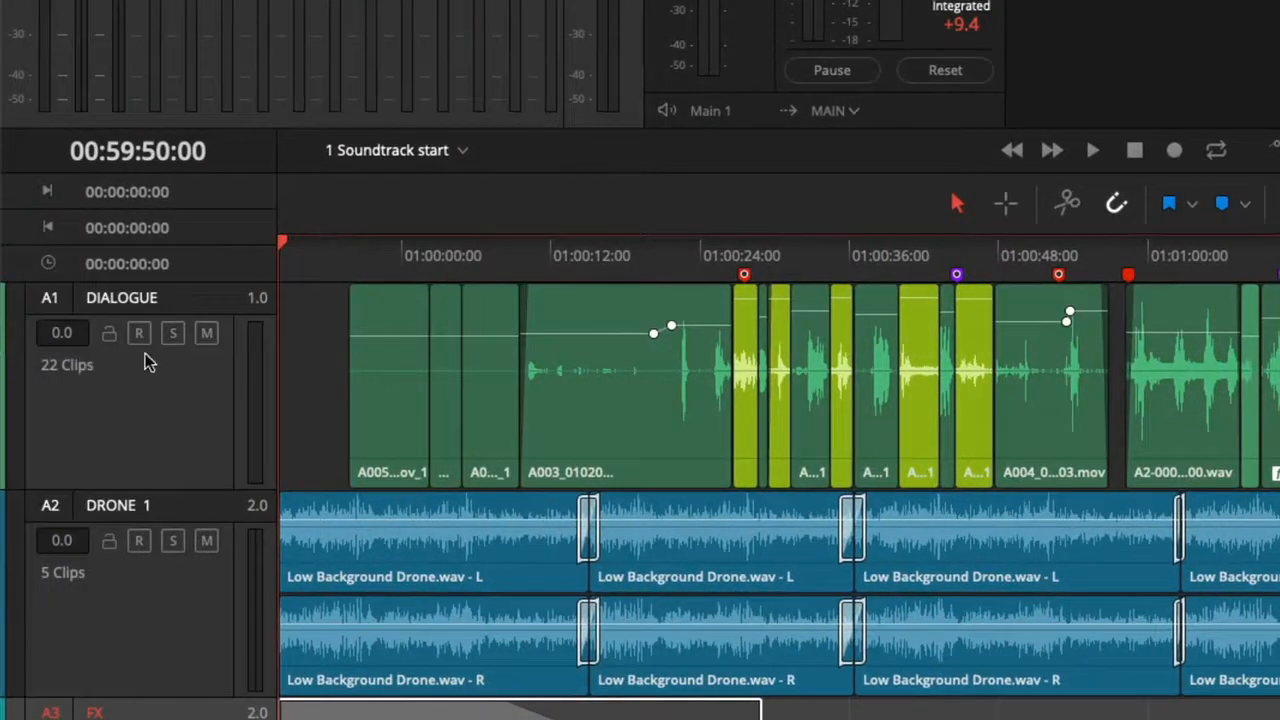
- Mute and unmute the DIALOGUE track and solo it
click(207, 336)
click(207, 336)
click(174, 334)
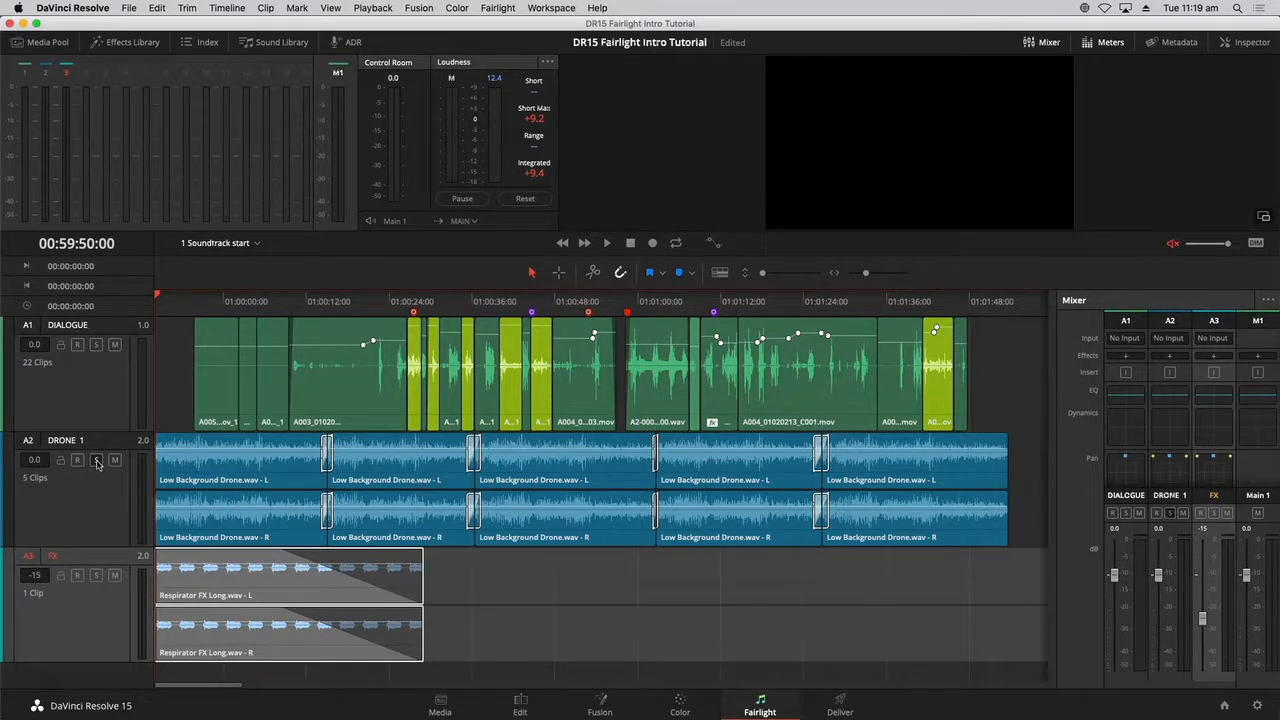
- Turn the monitor sound on and listen to the soloed DRONE 1 track from the start of the timeline
click(91, 519)
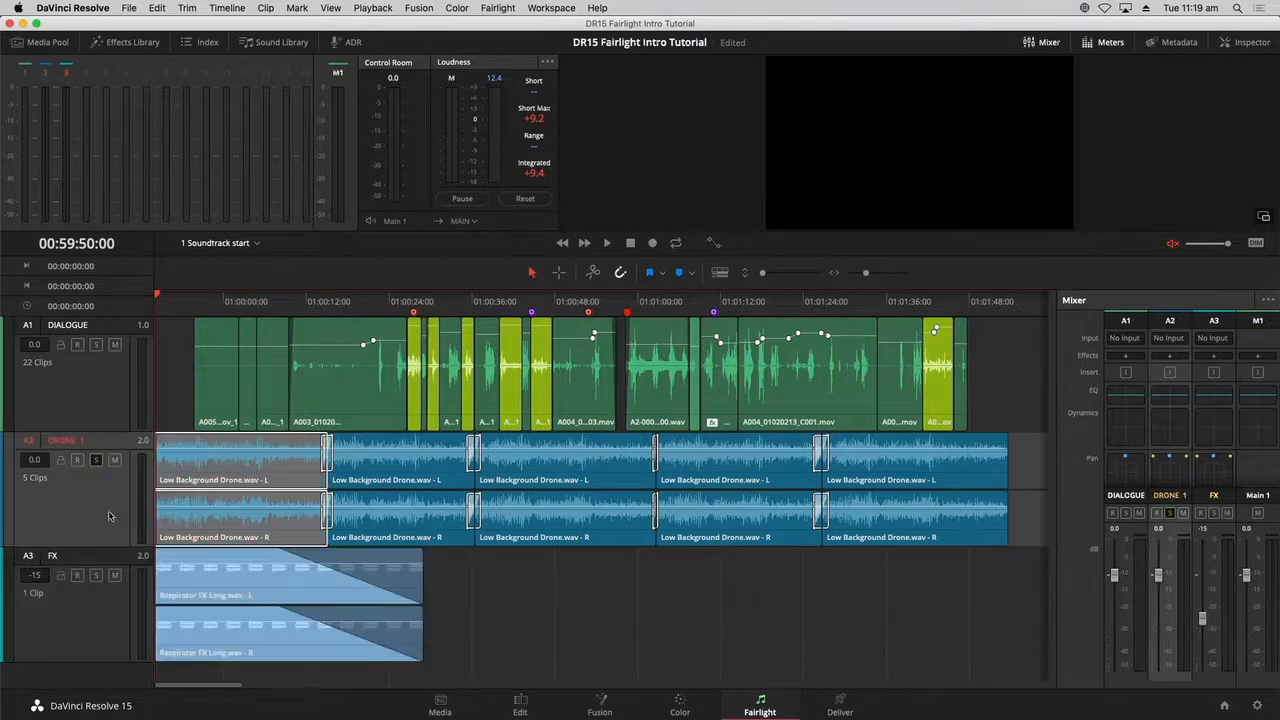
click(584, 583)
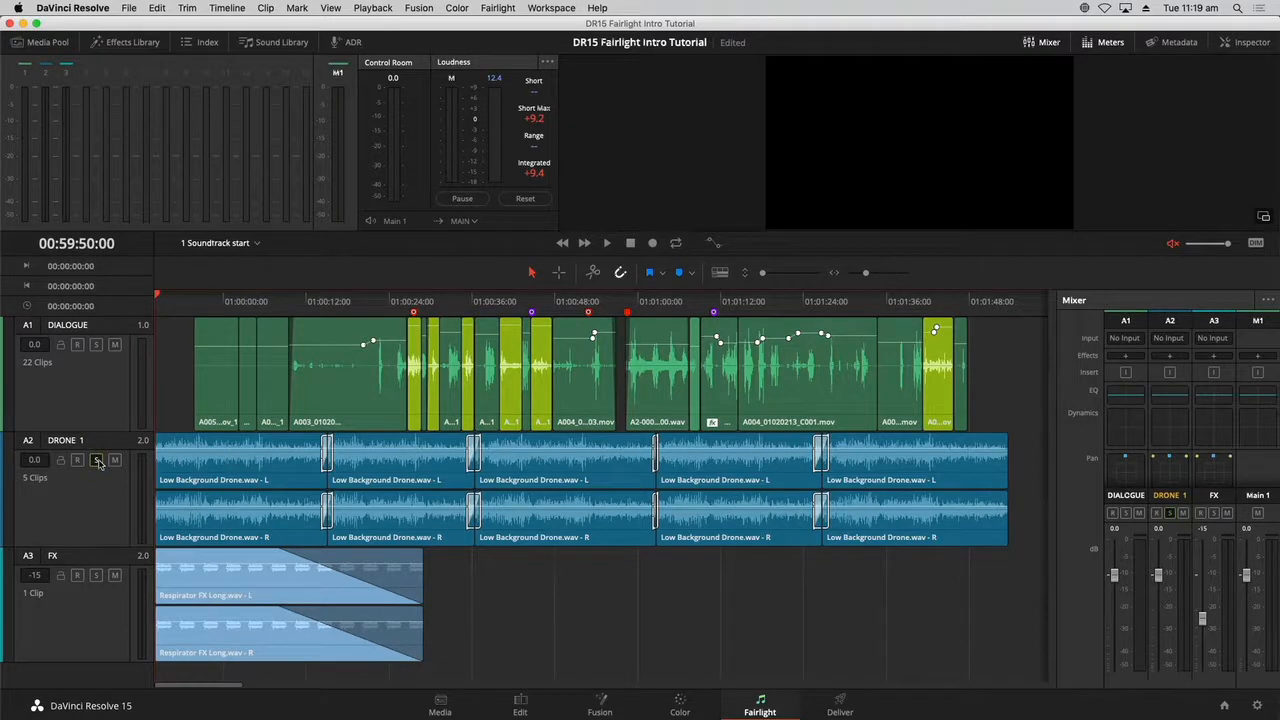
key(space)
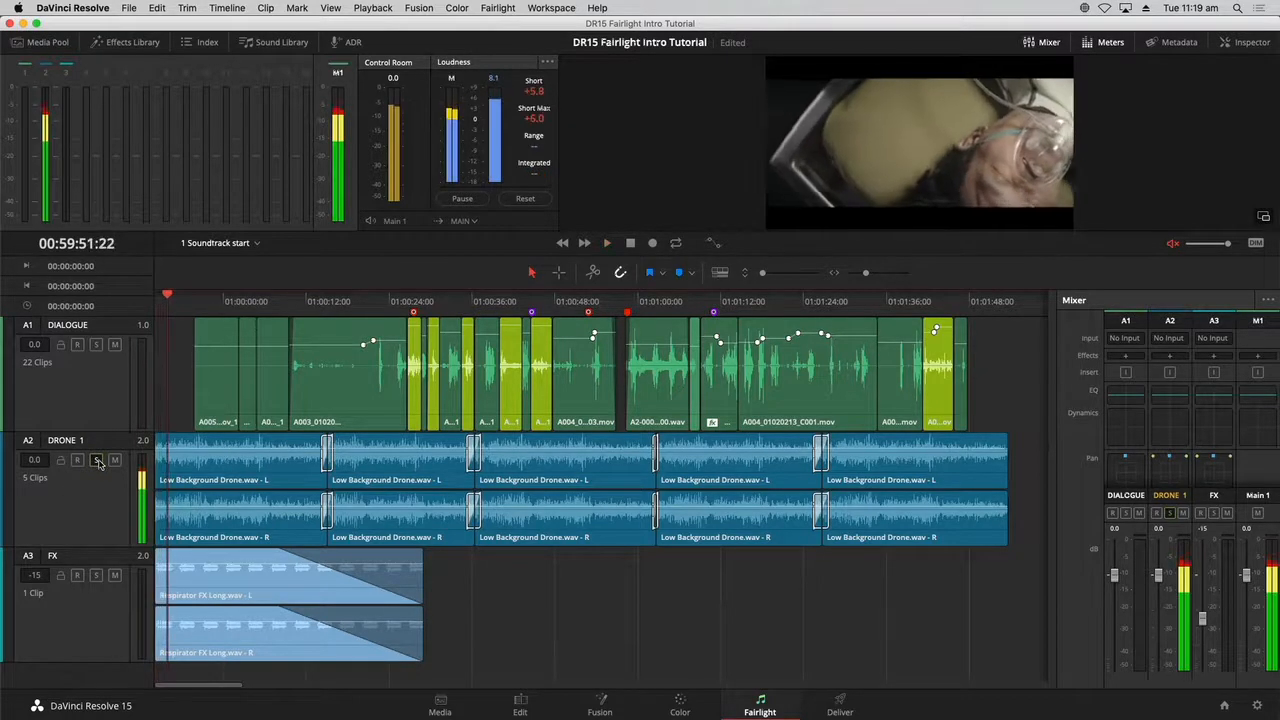
click(1174, 244)
key(space)
key(space)
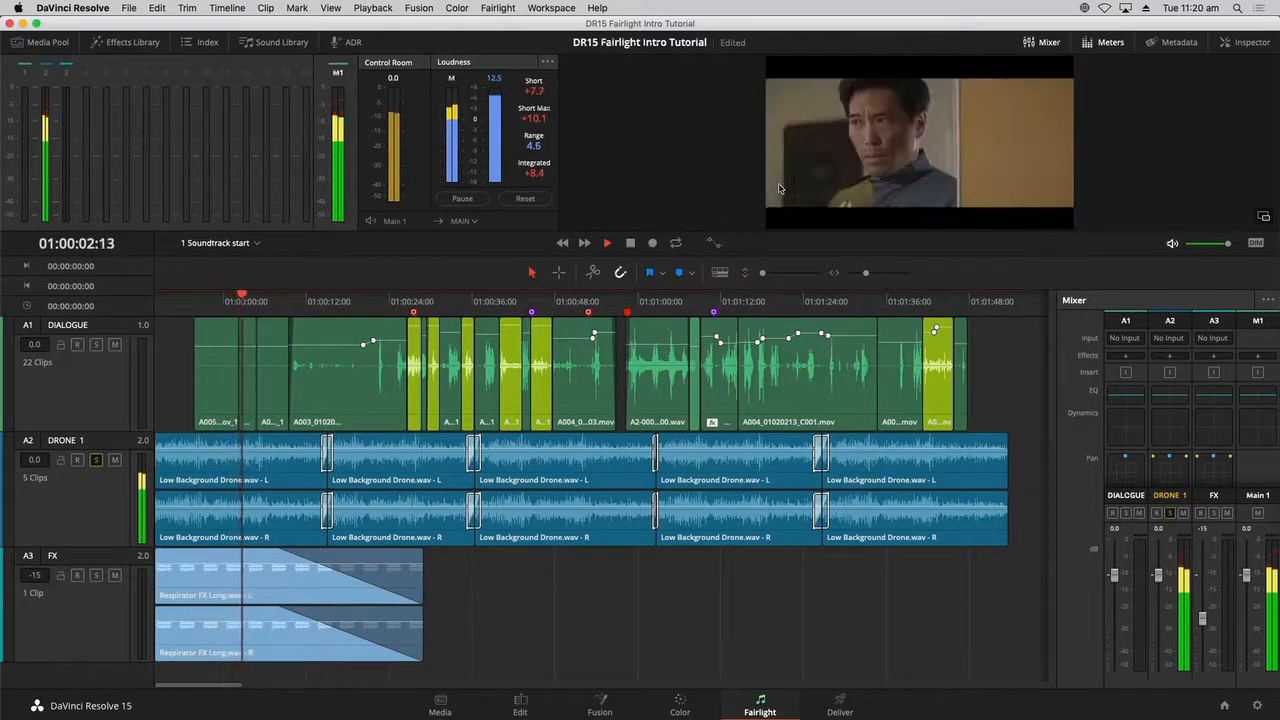
key(space)
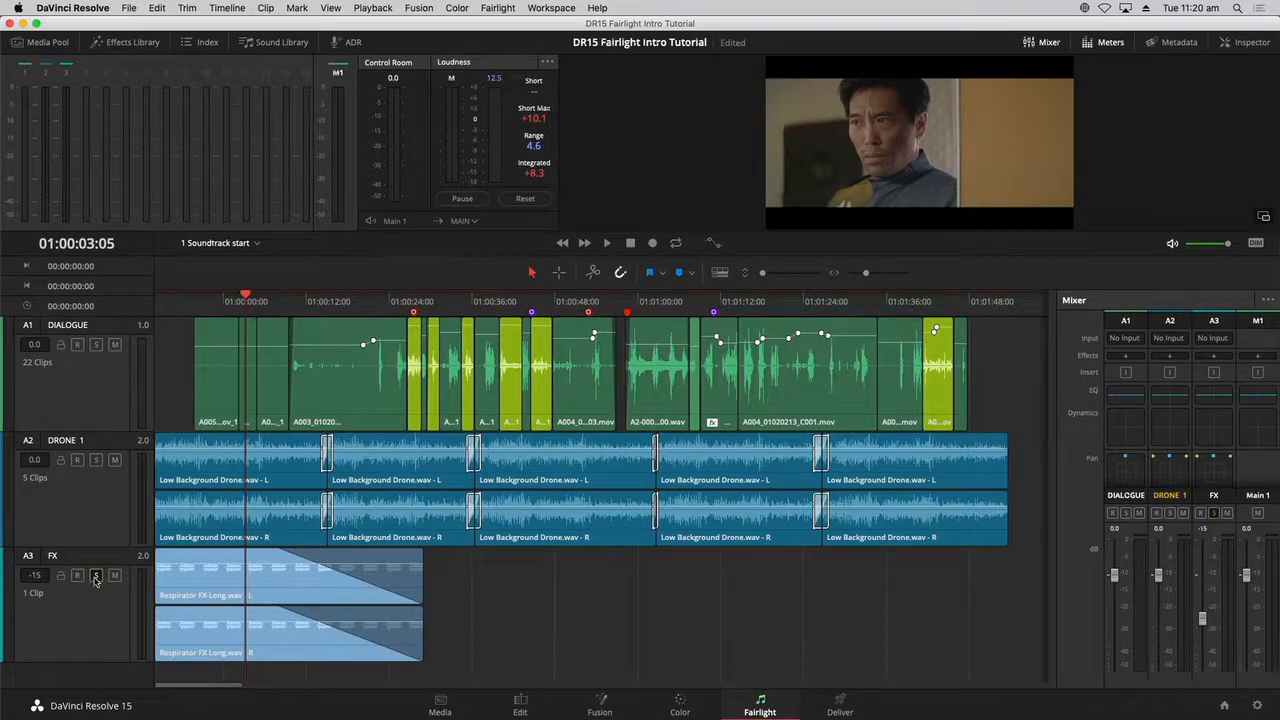
- Listen to the soloed FX track and move the playhead to 01:00:25:03 within the respirator clip's fade-out
key(space)
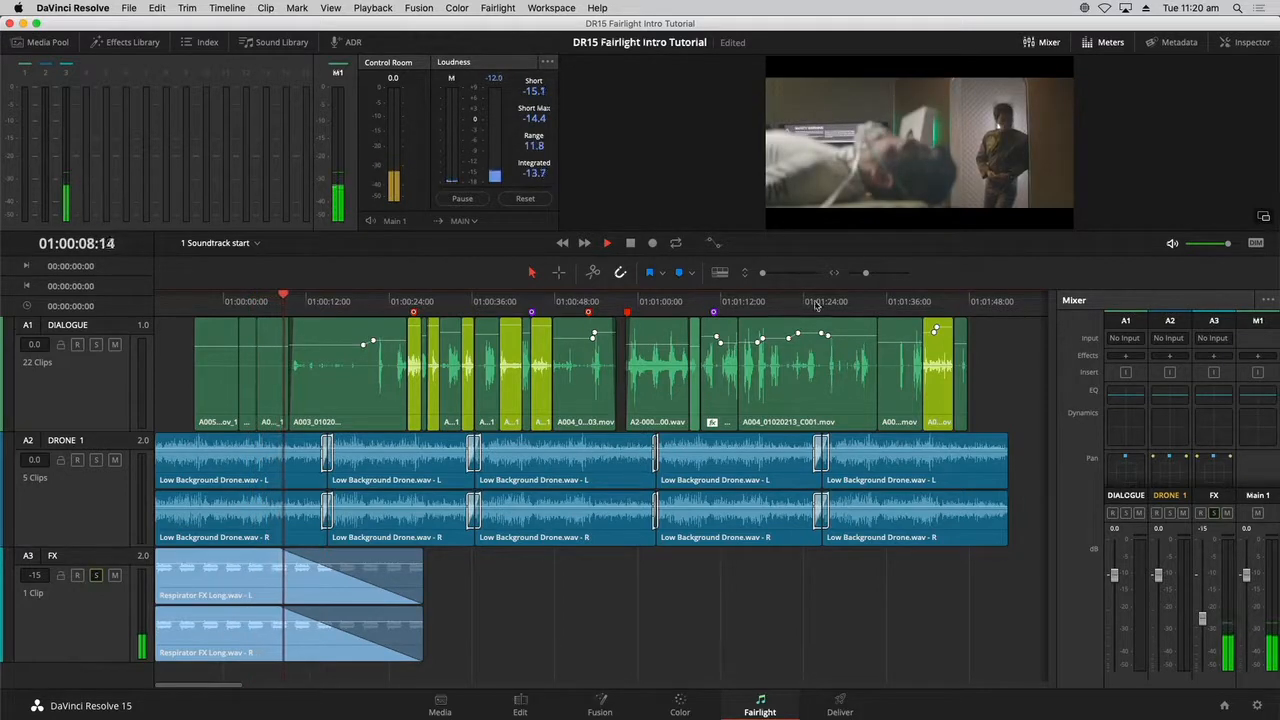
key(space)
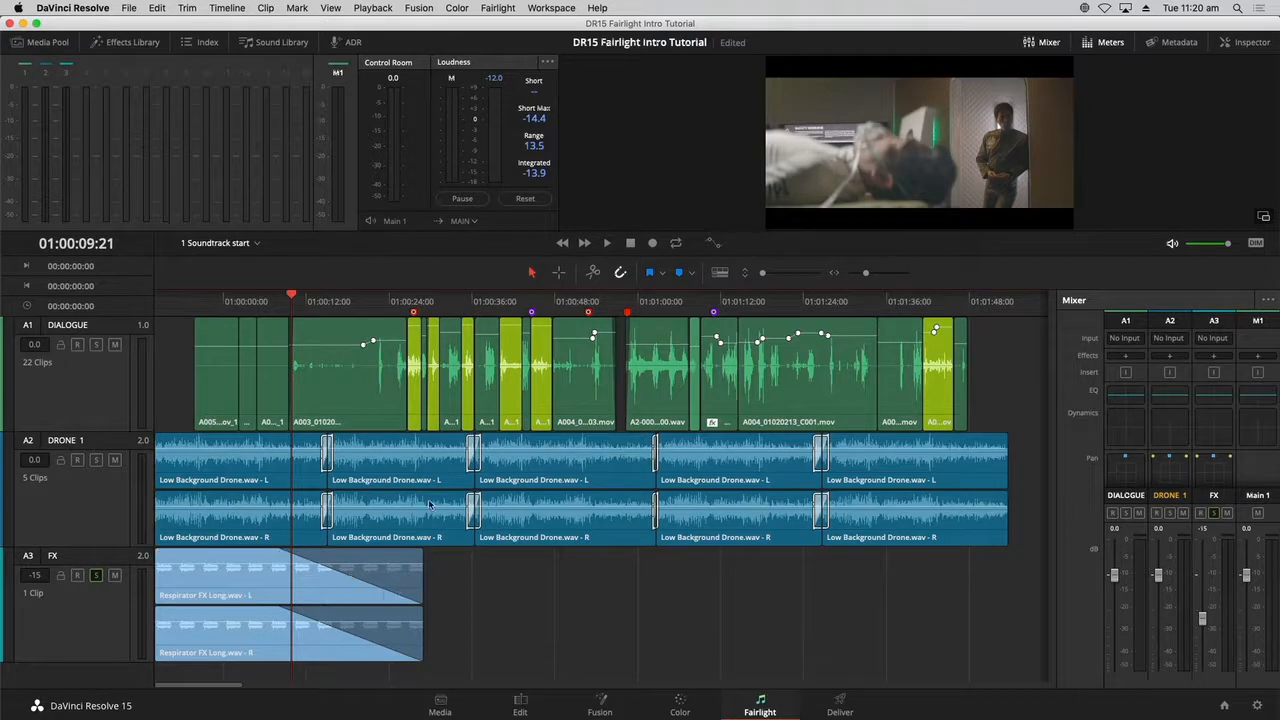
drag(363, 305, 392, 305)
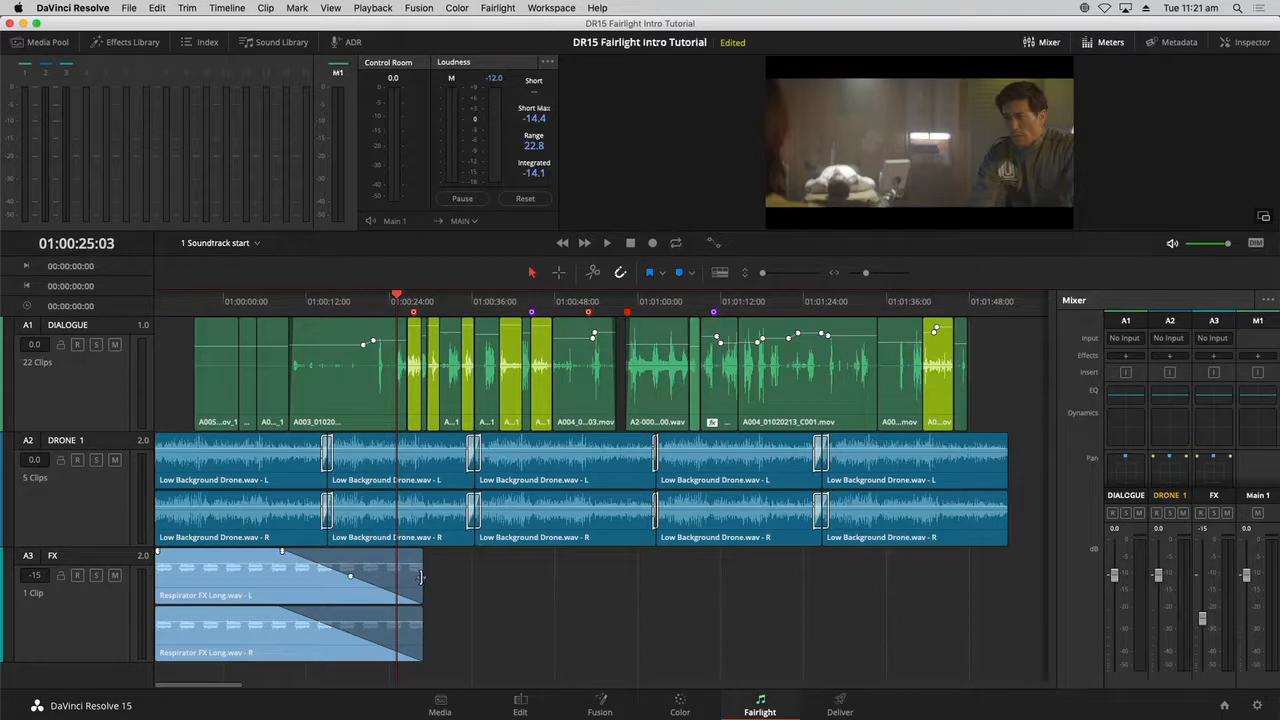
- Extend the Respirator FX Long clip to the end of the last dialogue clip and remove its fade-out
drag(420, 578, 486, 590)
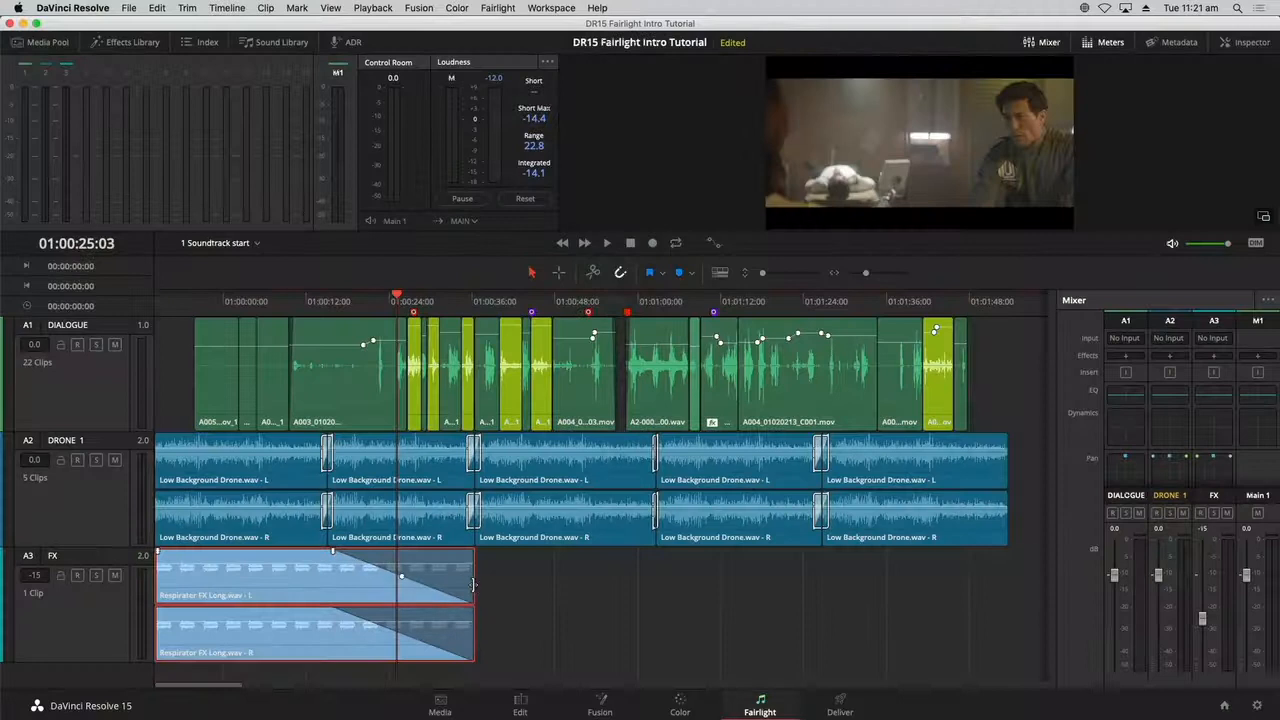
click(472, 585)
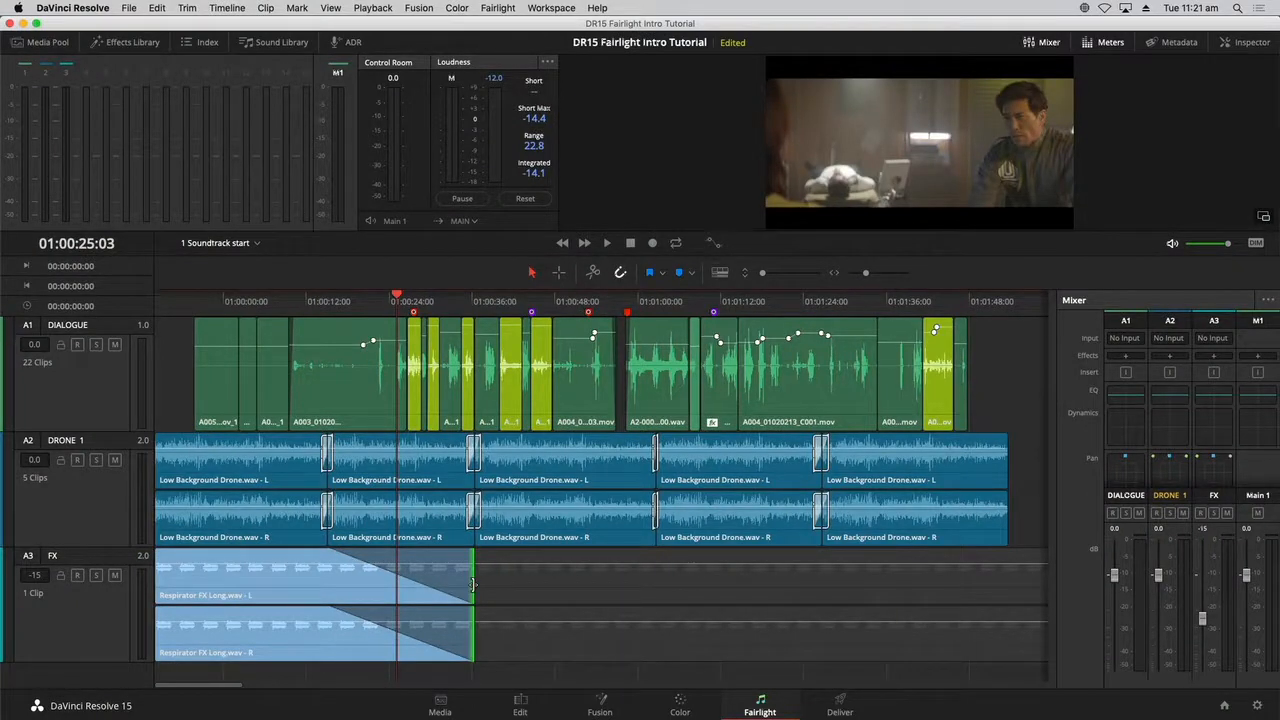
drag(472, 585, 967, 589)
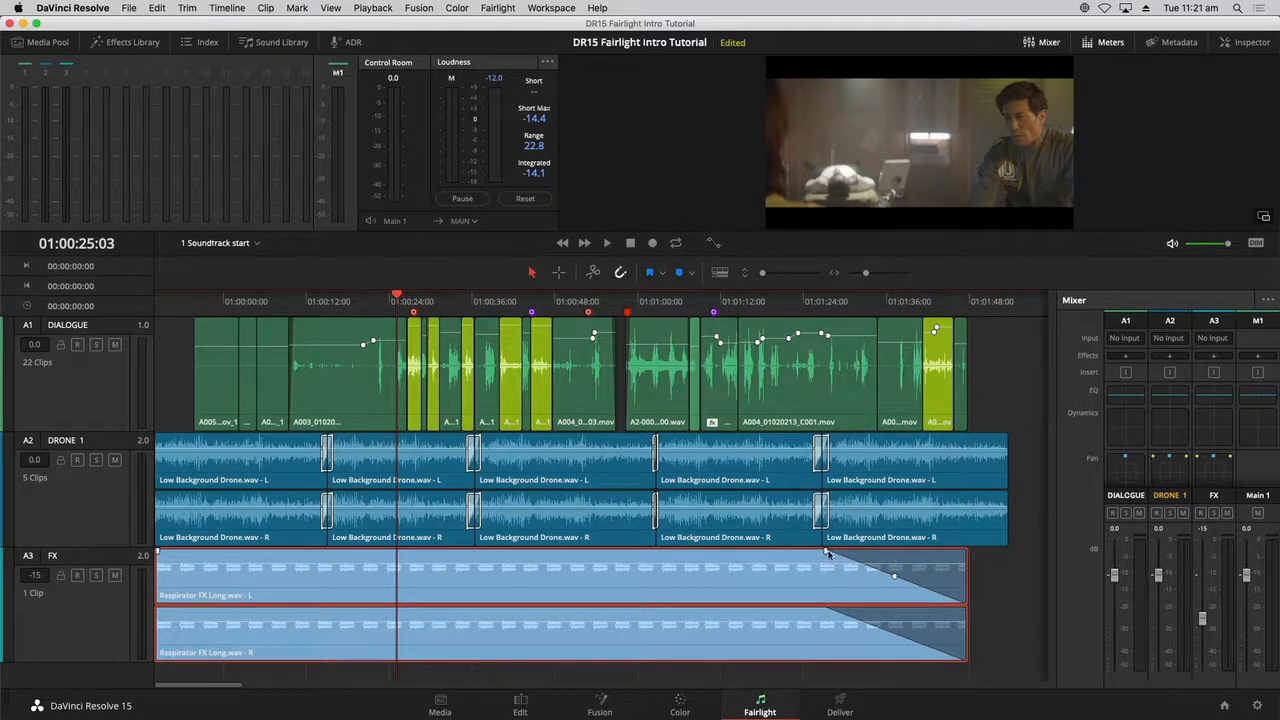
drag(825, 550, 965, 551)
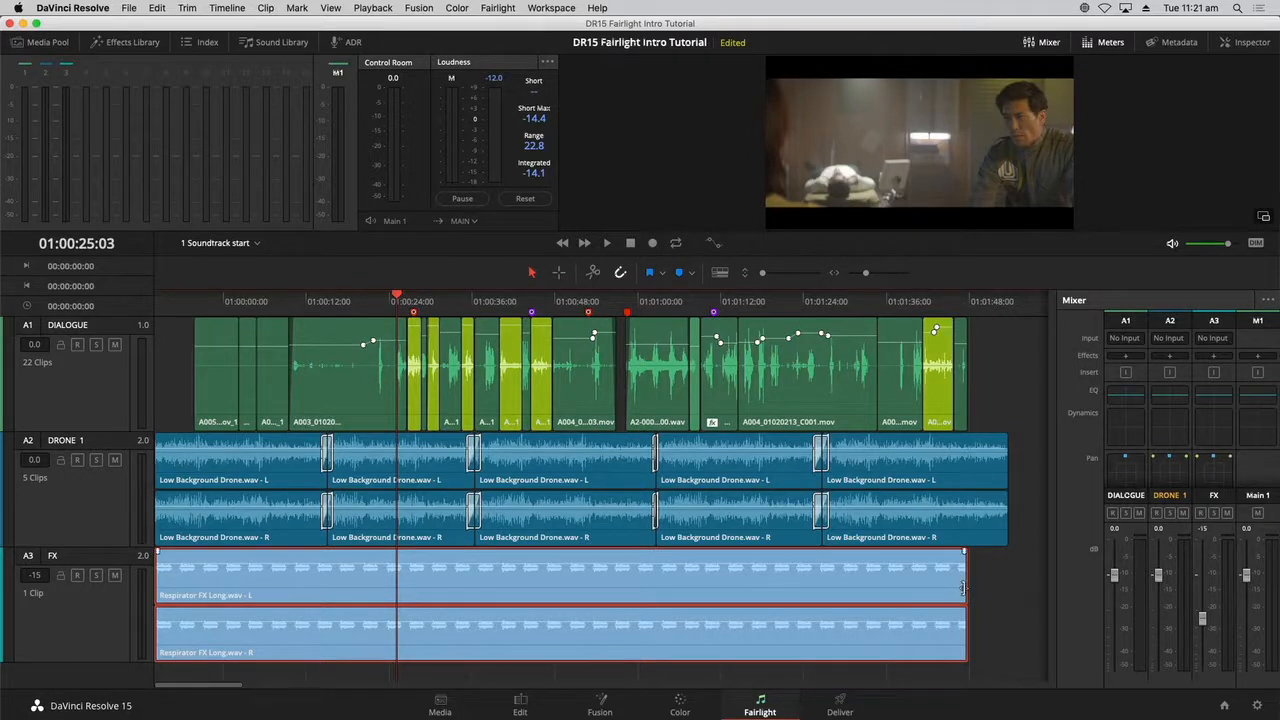
- Place the playhead at 01:01:47:15, zoom the timeline in horizontally around it and select the FX track
click(964, 302)
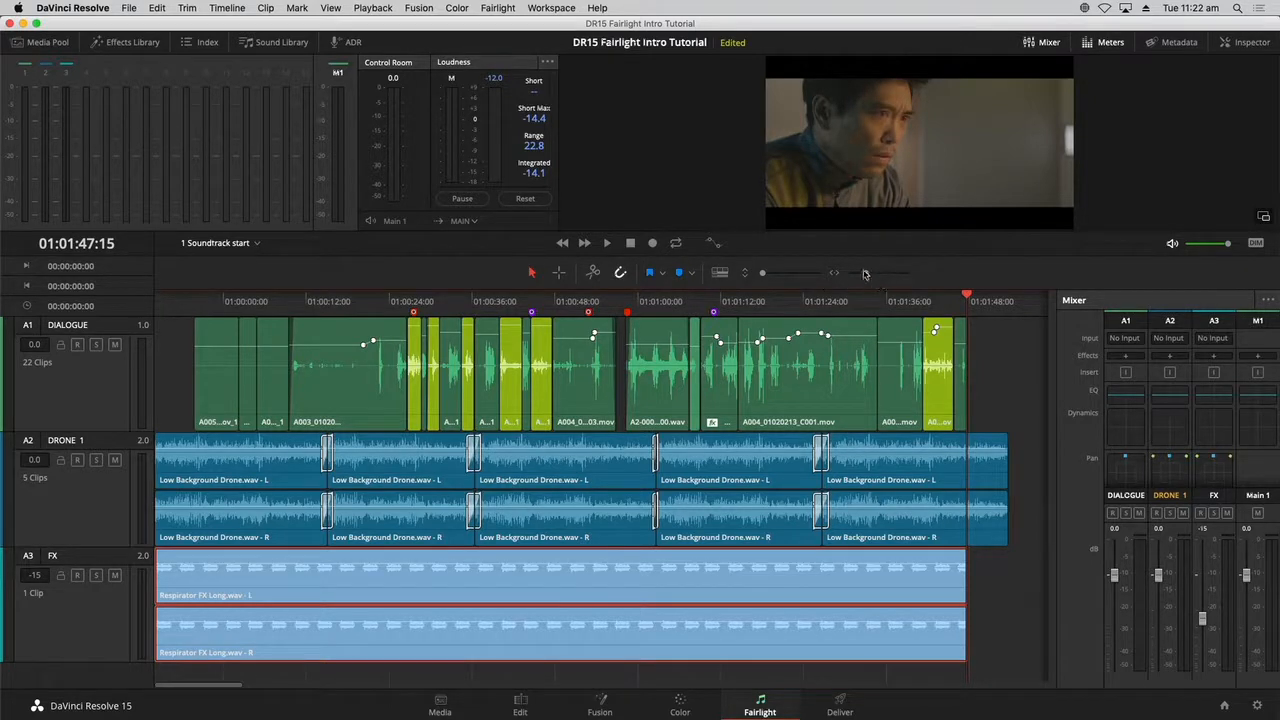
drag(866, 275, 869, 274)
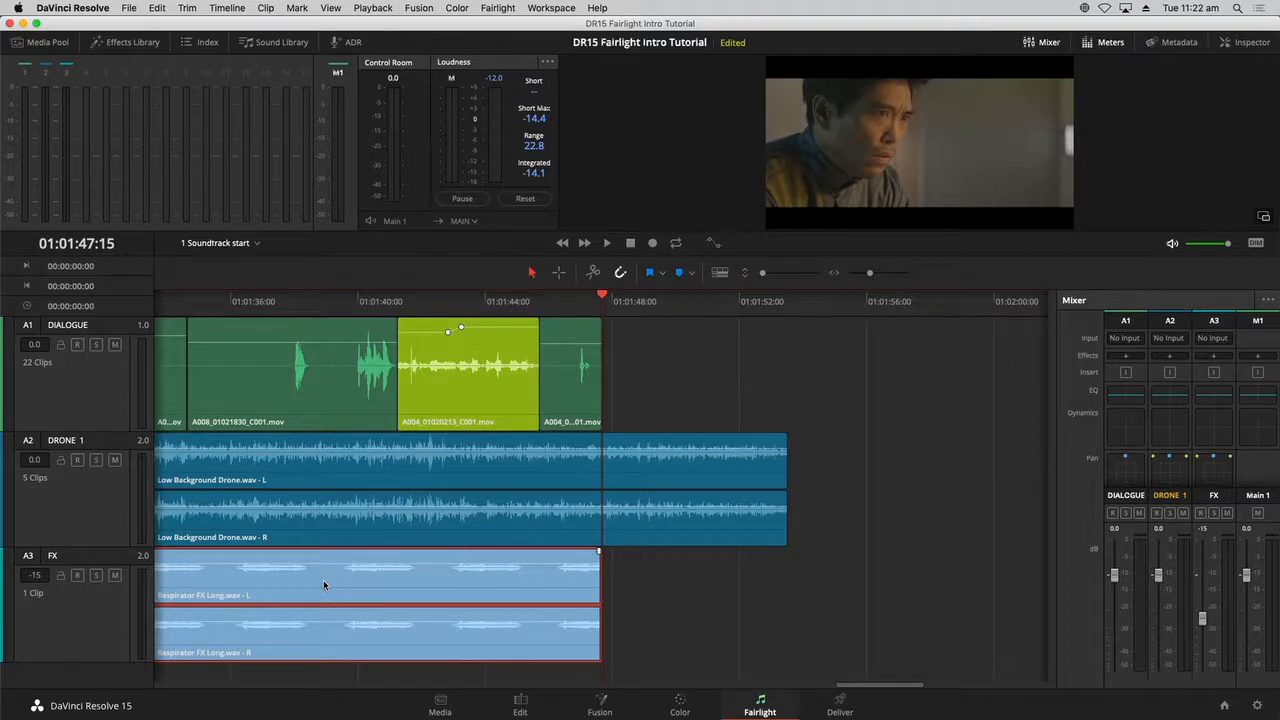
click(110, 606)
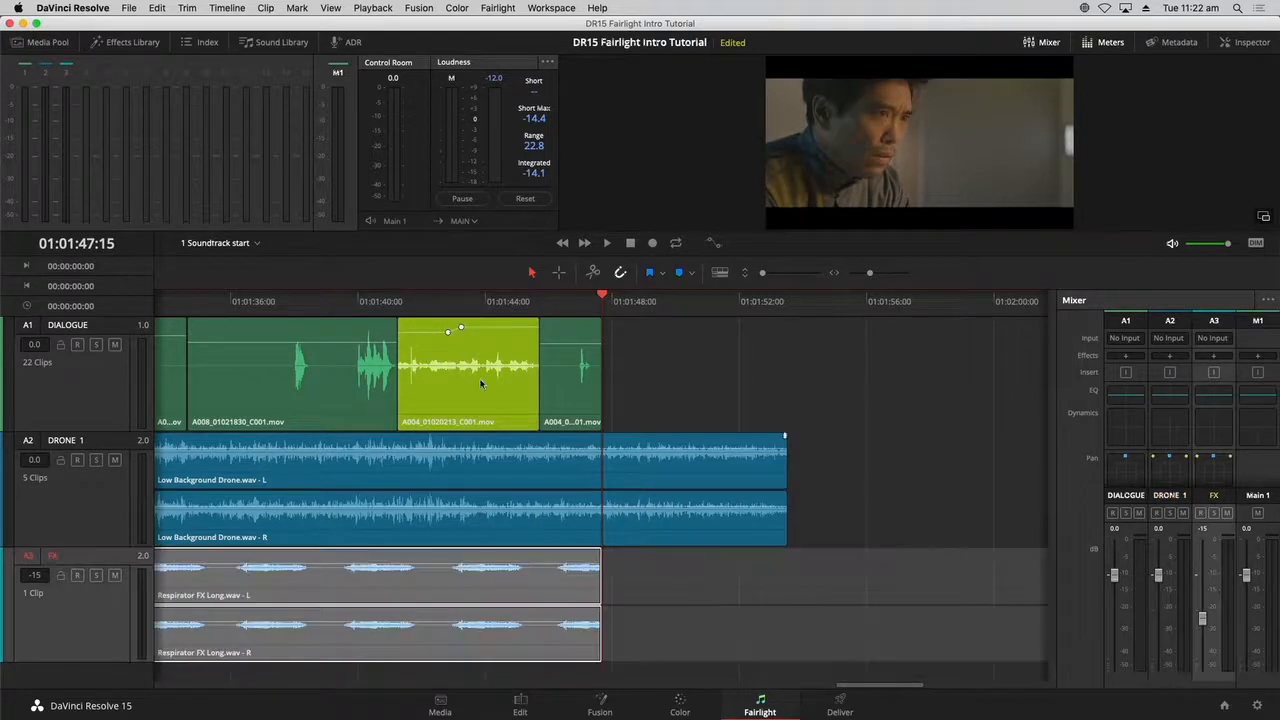
- Increase the height of the timeline tracks and look over the enlarged waveforms on all three tracks
drag(760, 277, 786, 276)
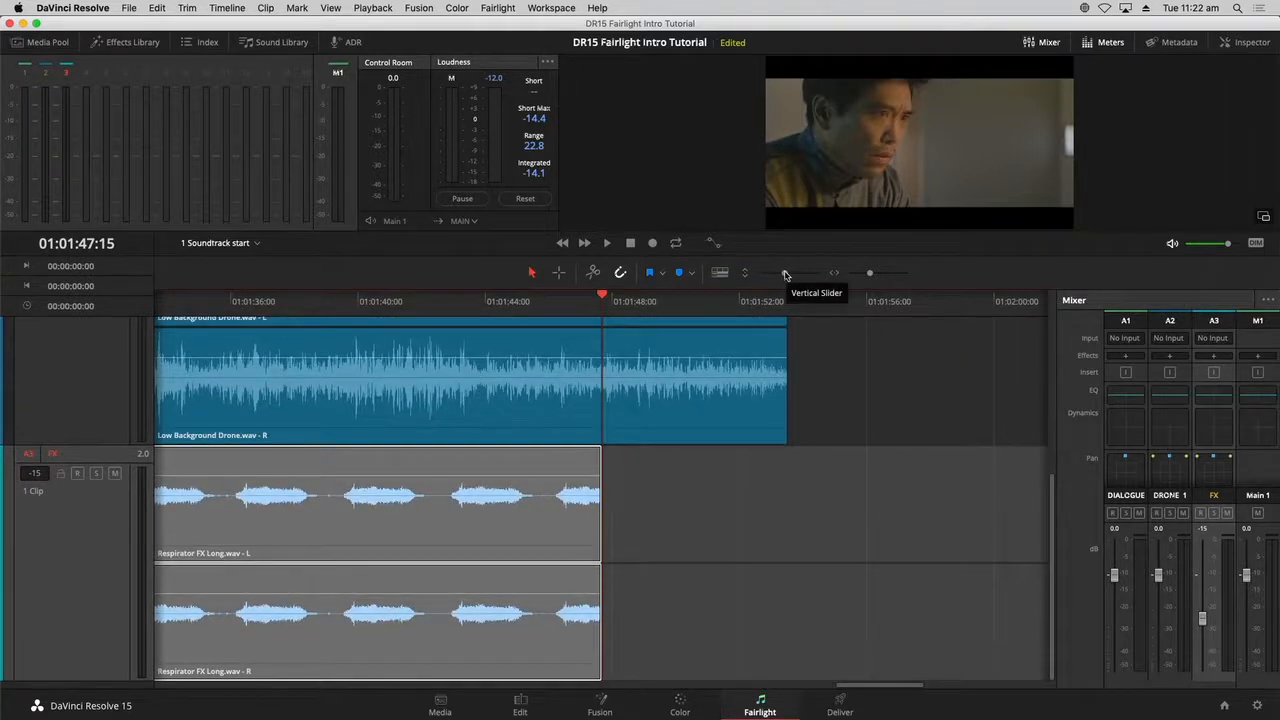
drag(785, 275, 789, 275)
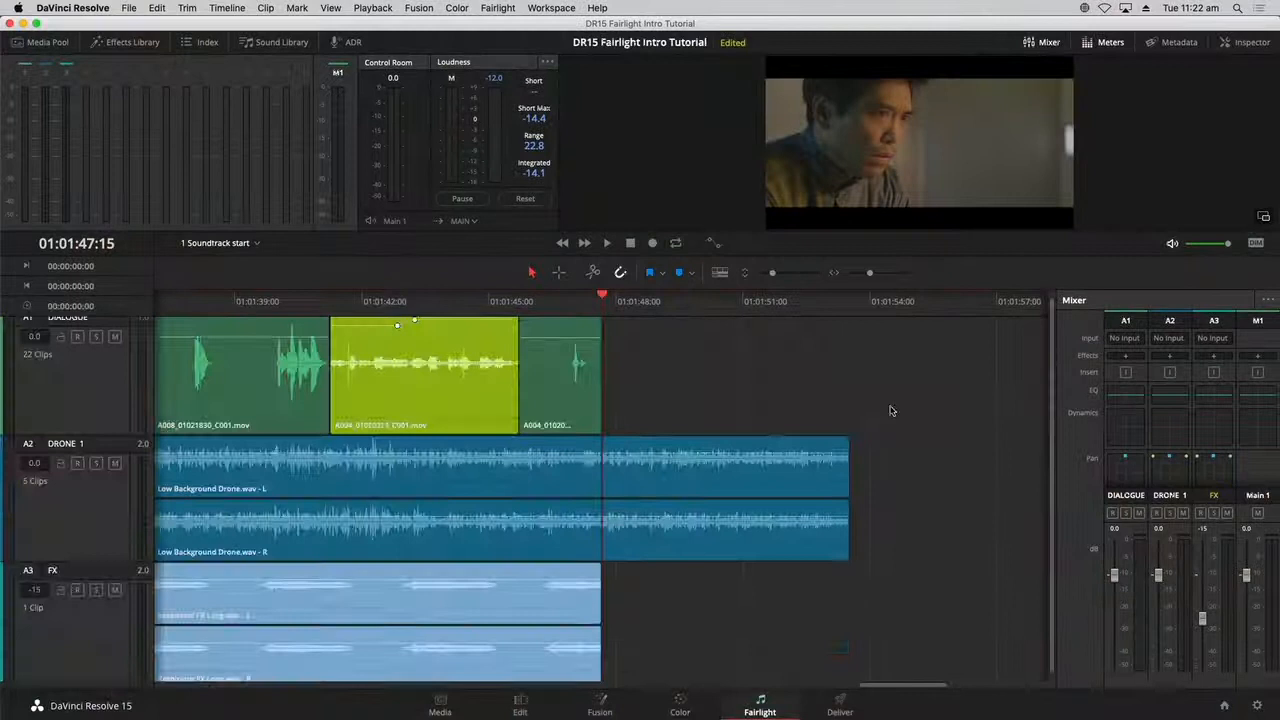
scroll(888, 413, up, 5)
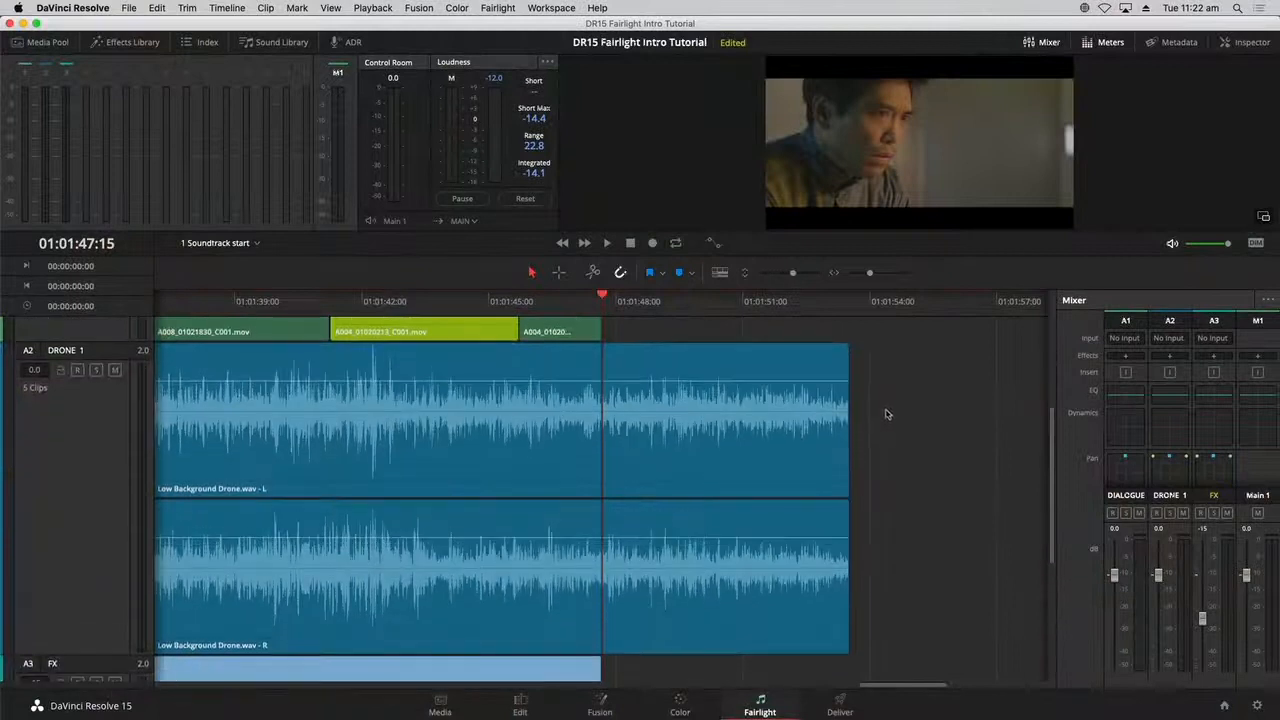
scroll(763, 513, down, 3)
scroll(942, 515, up, 3)
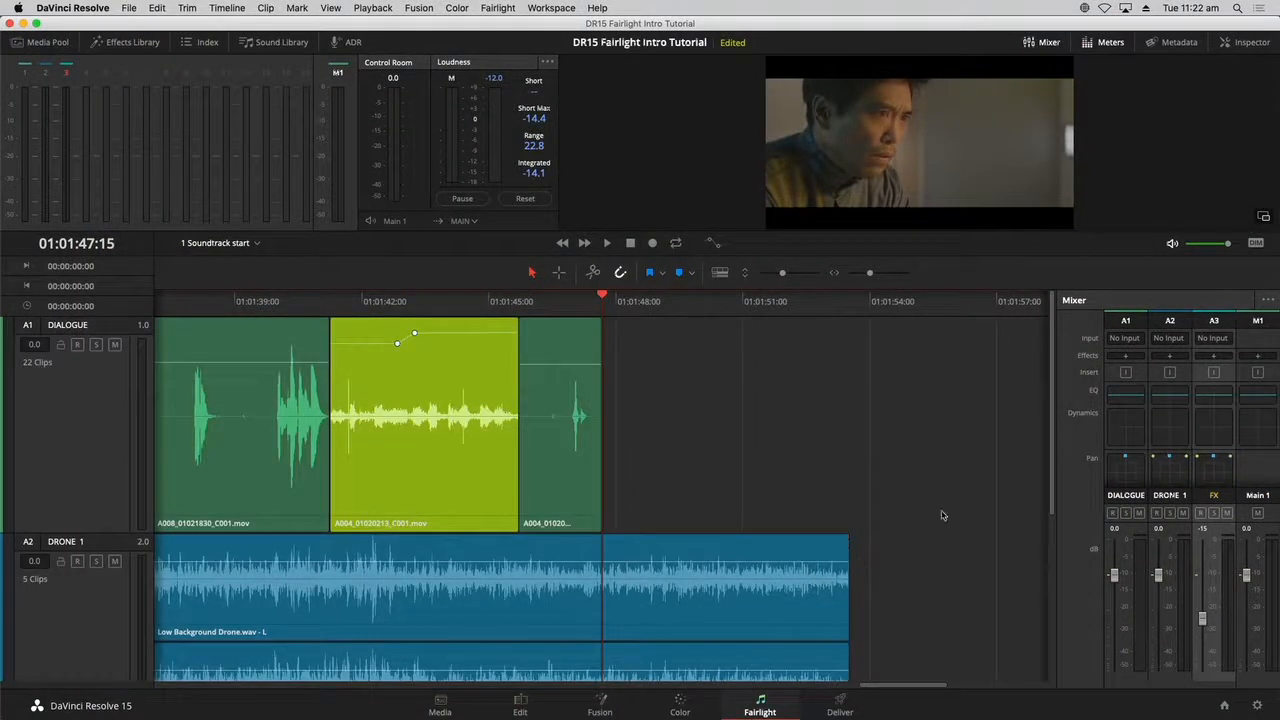
- Extend the end of the Respirator FX Long clip to about 01:01:49 so it covers the whole last breath, and reduce the track height
drag(1051, 445, 1051, 652)
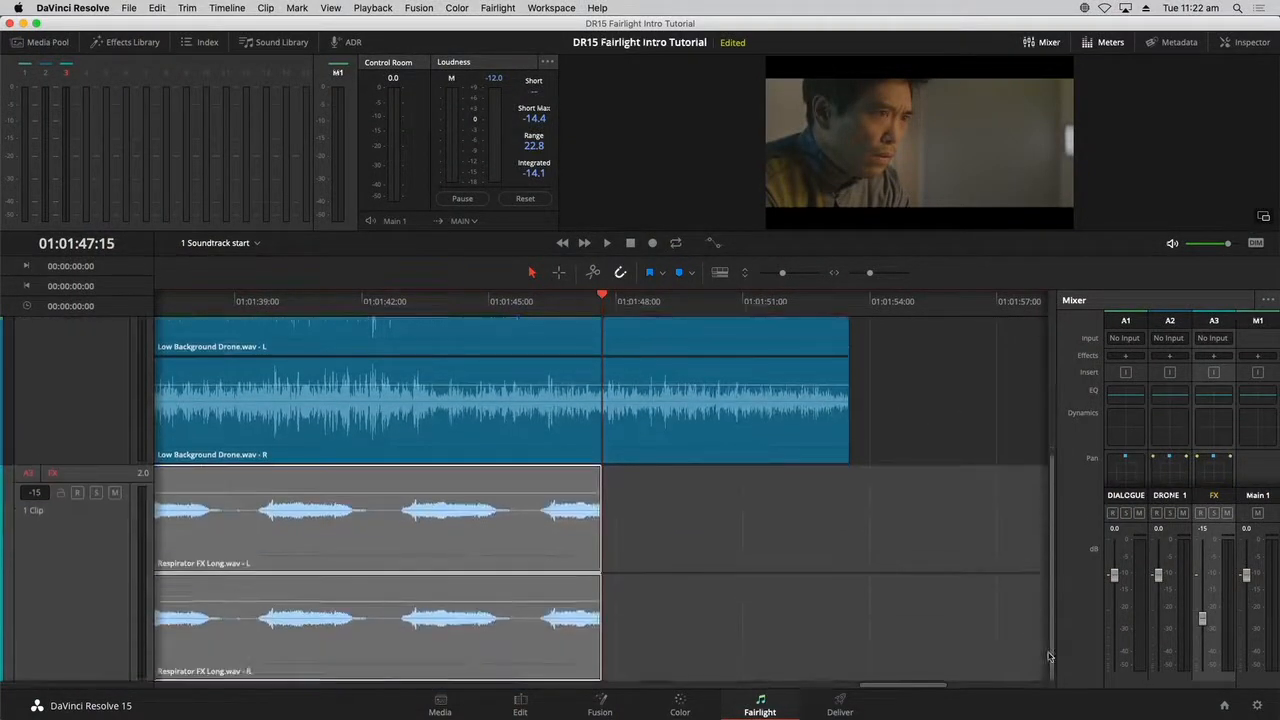
drag(782, 273, 797, 274)
click(760, 415)
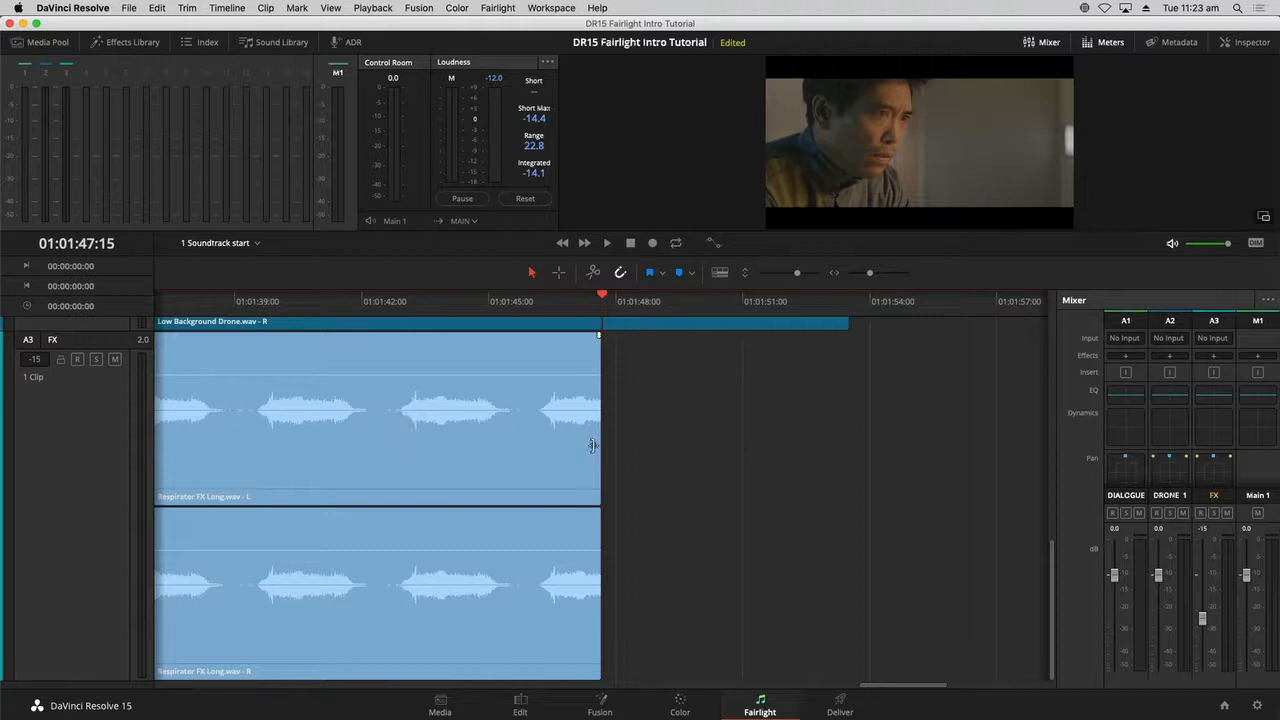
drag(597, 452, 660, 462)
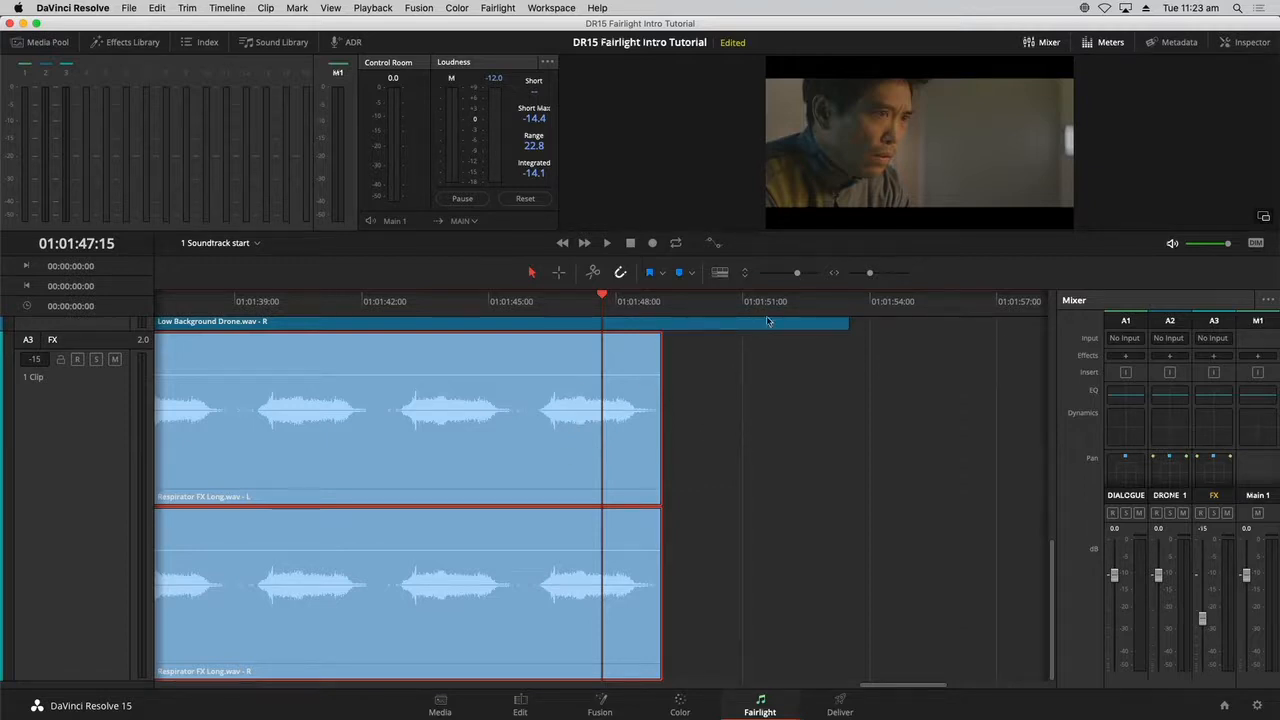
drag(800, 278, 768, 275)
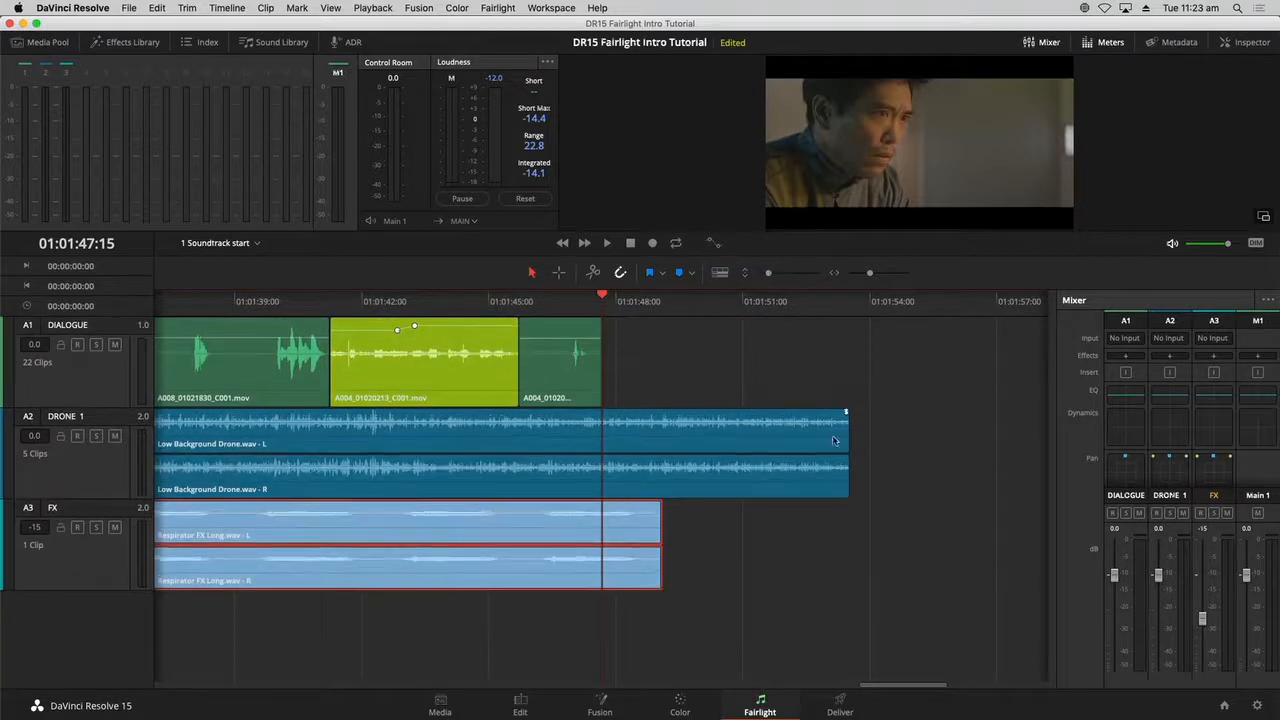
- Play the end of the timeline from 01:01:46:08 to check the extended respirator clip
click(547, 302)
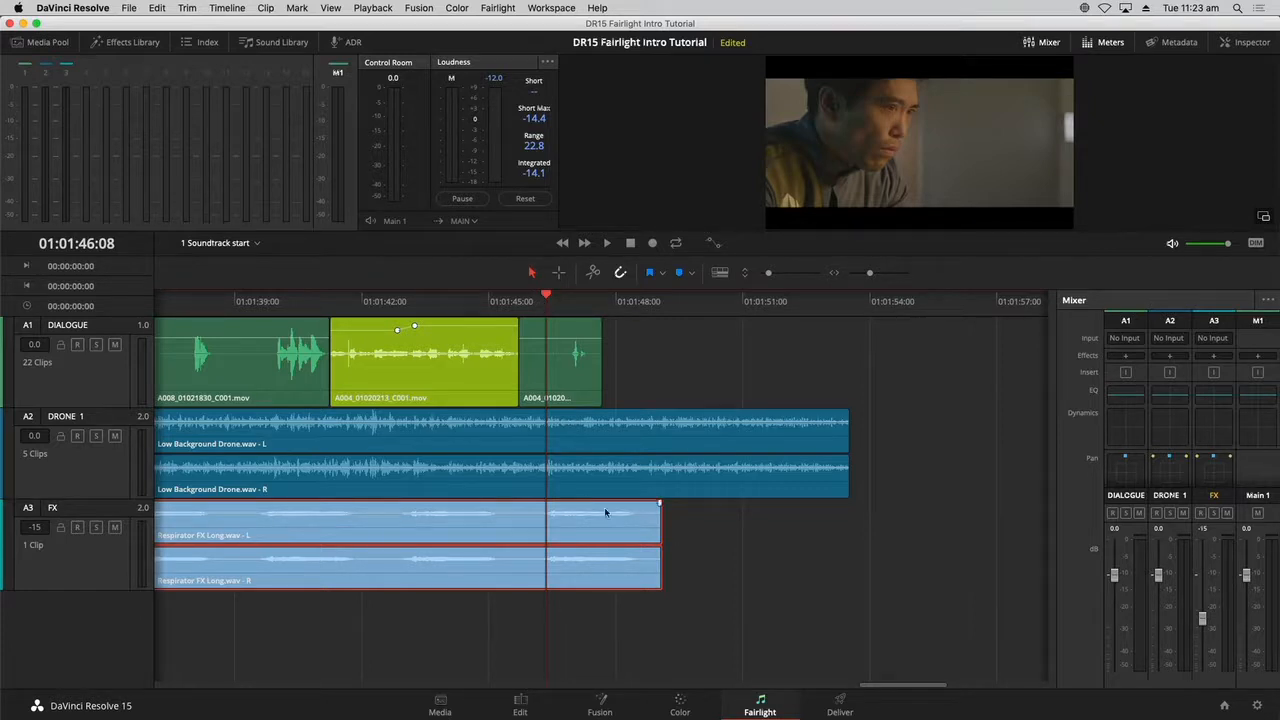
key(space)
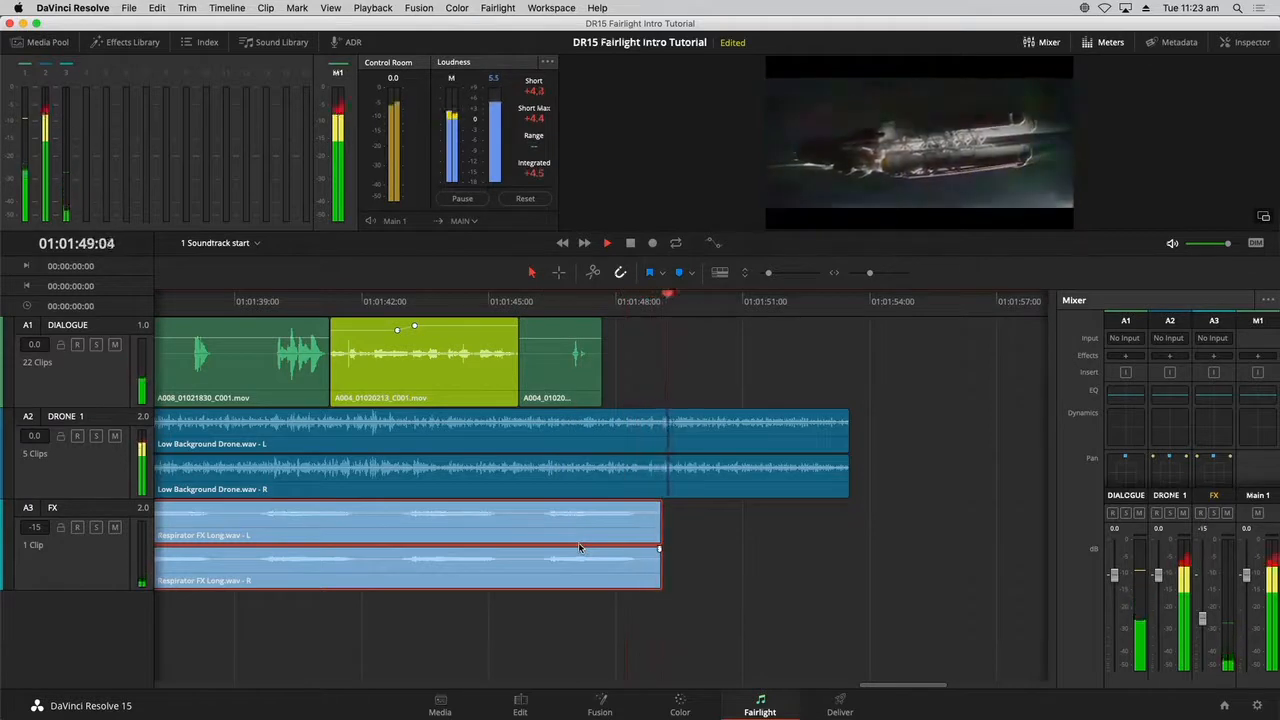
key(space)
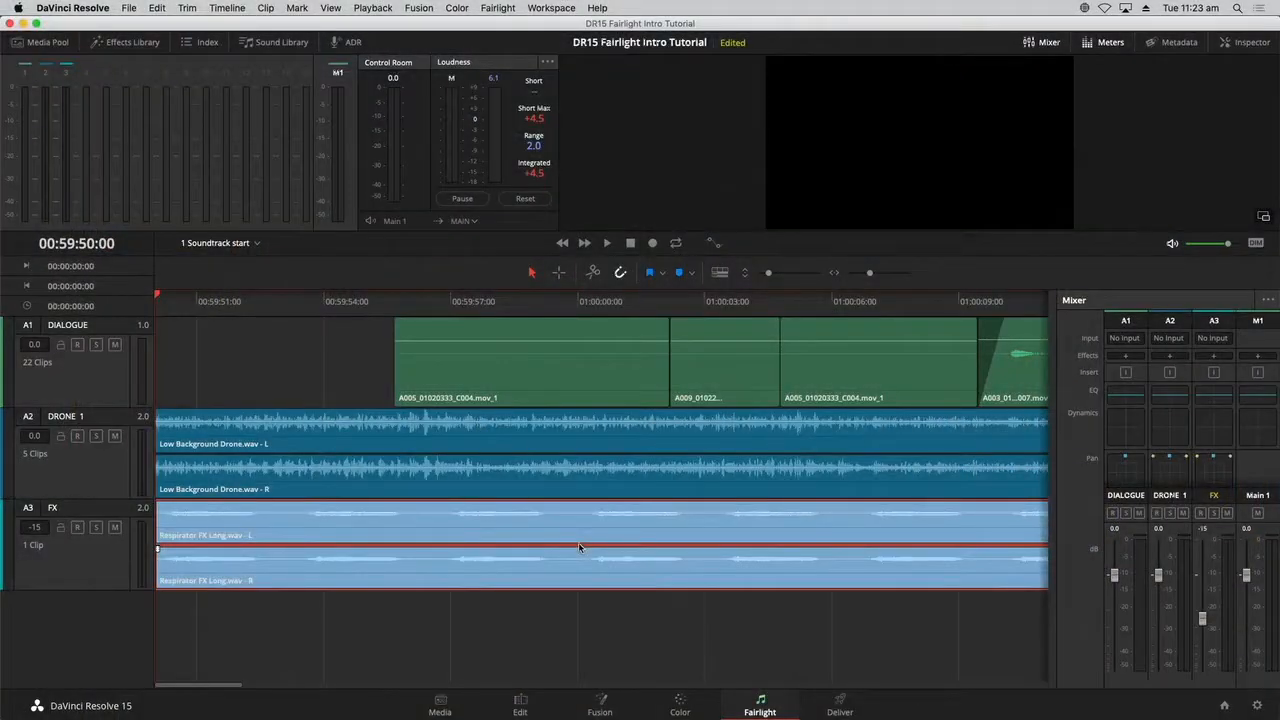
- Fit the whole timeline in view and play its opening with the respirator clip deselected
key(shift+z)
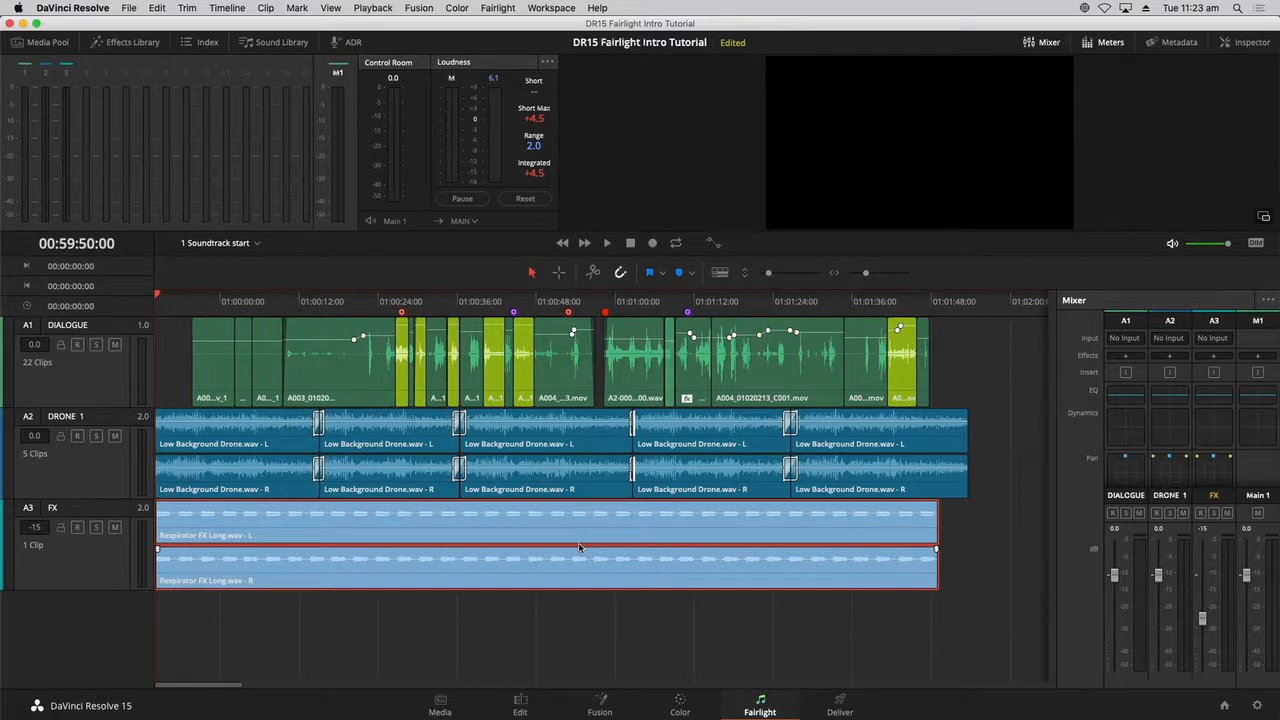
click(536, 632)
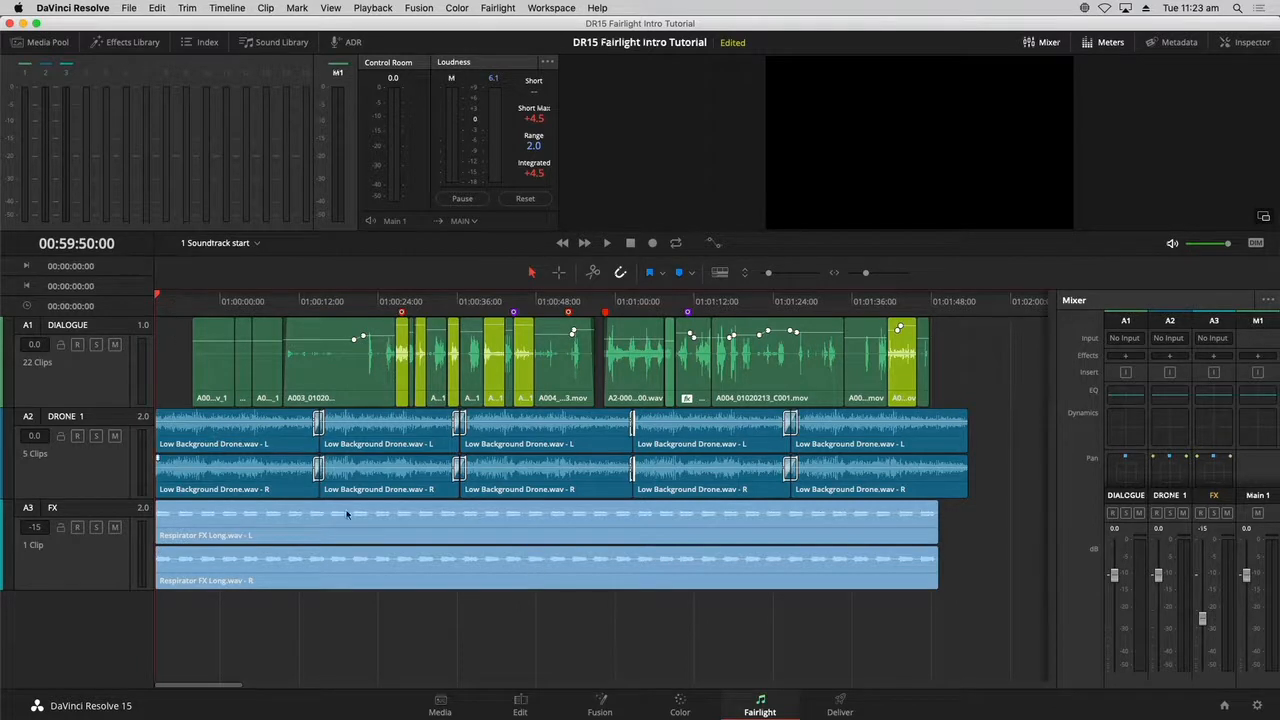
key(space)
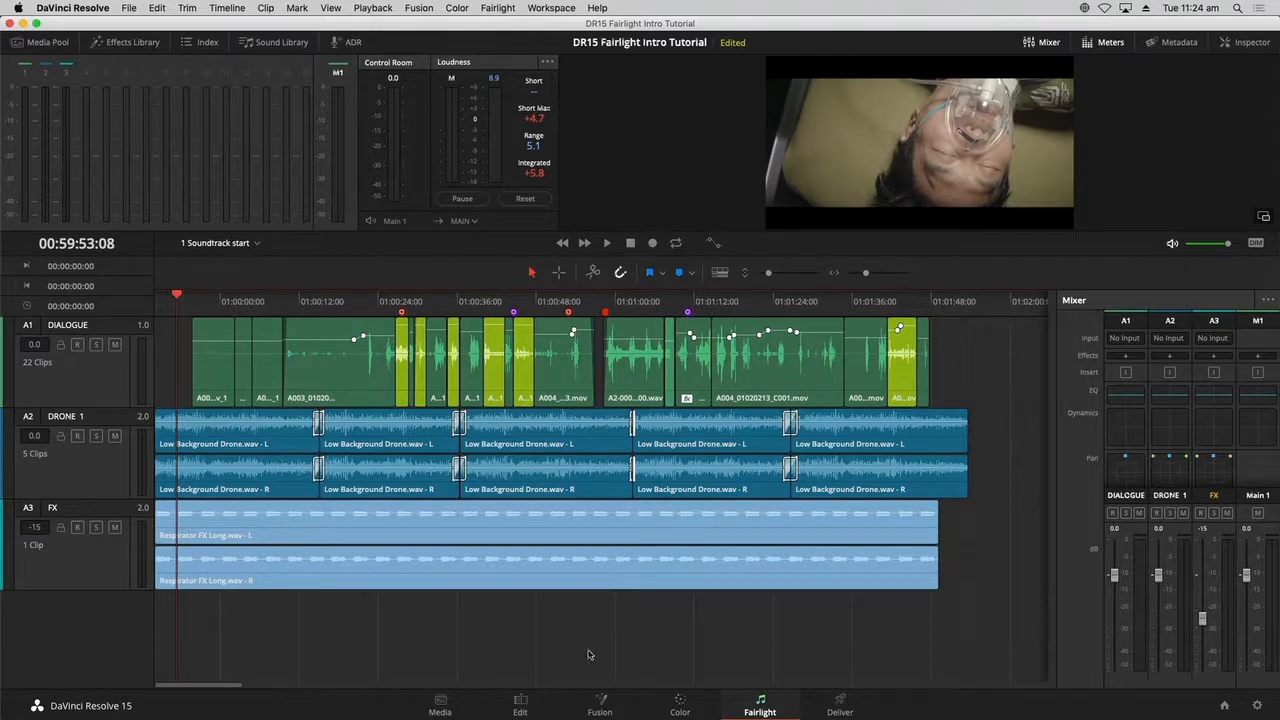
- Switch to the Edit page and look over the video and audio tracks with the full timeline fitted in view
click(518, 711)
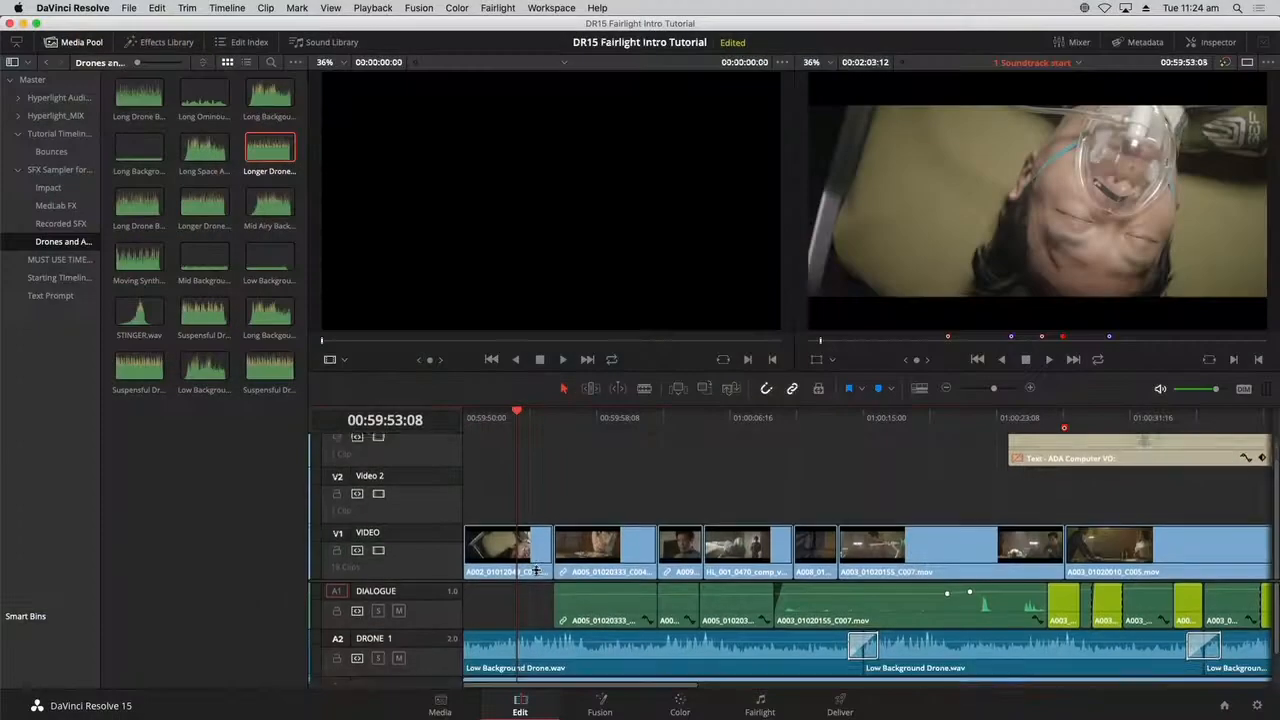
scroll(536, 570, down, 4)
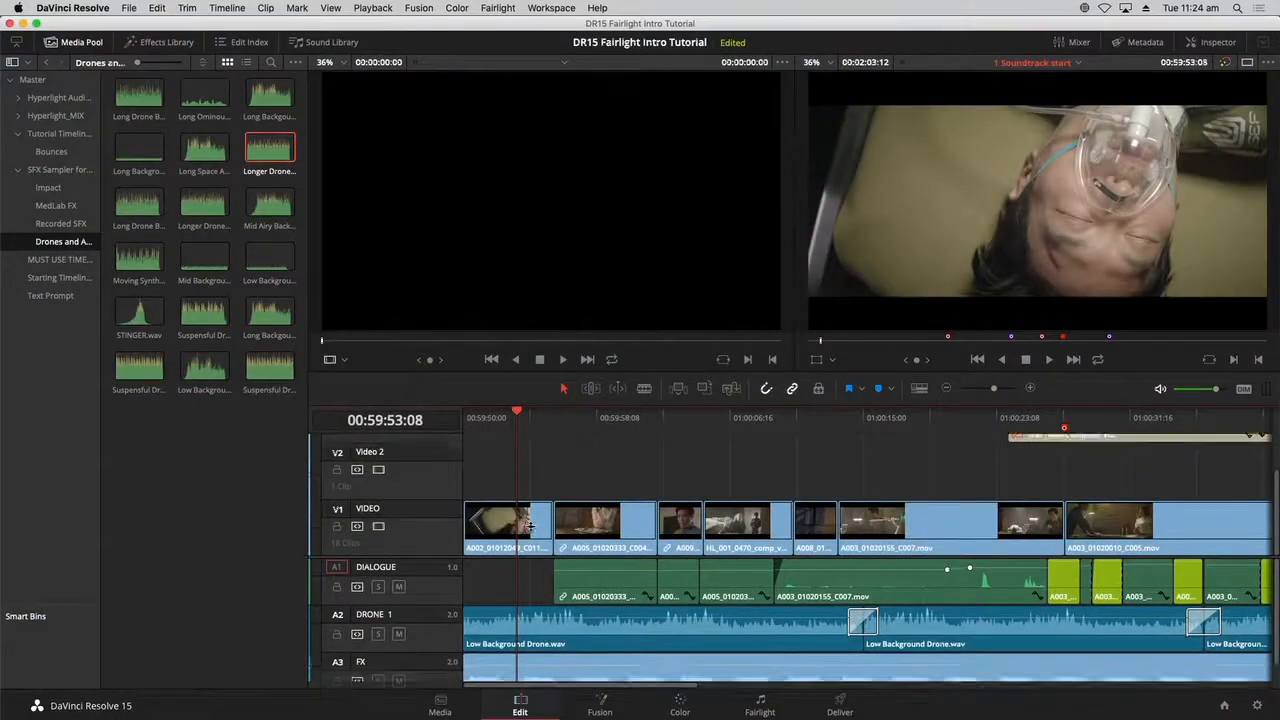
scroll(528, 507, up, 3)
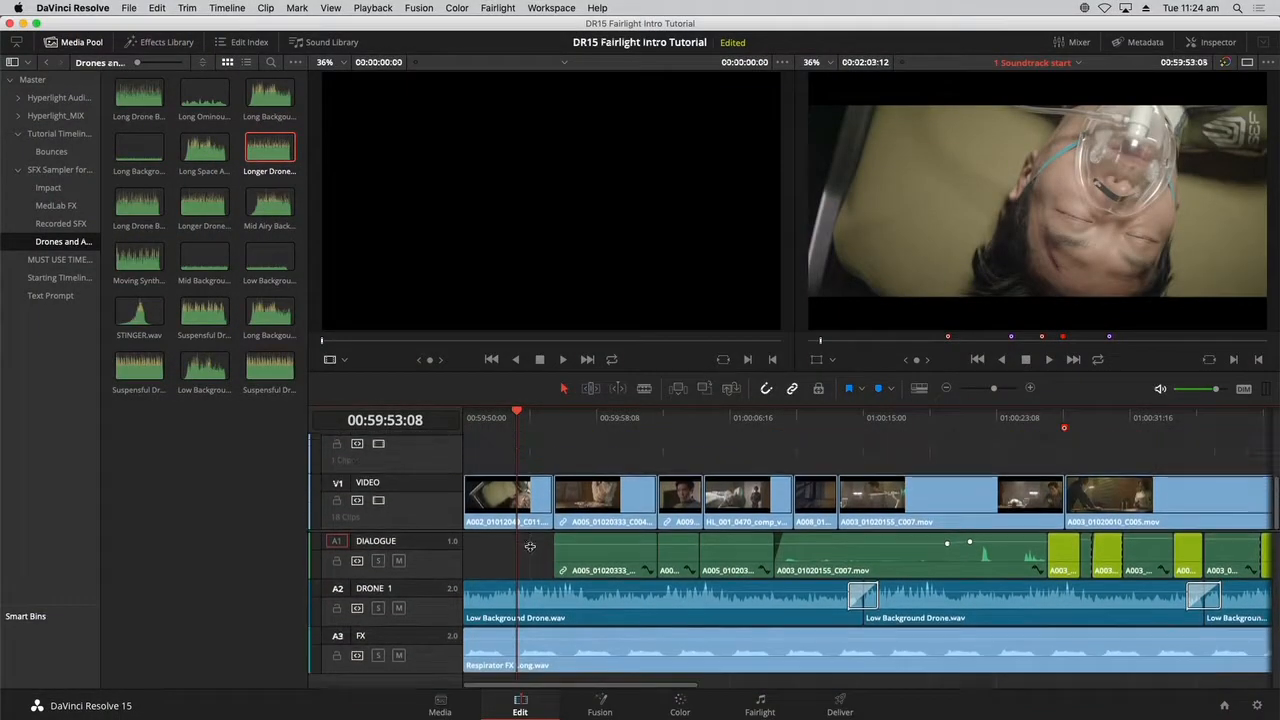
scroll(530, 506, down, 2)
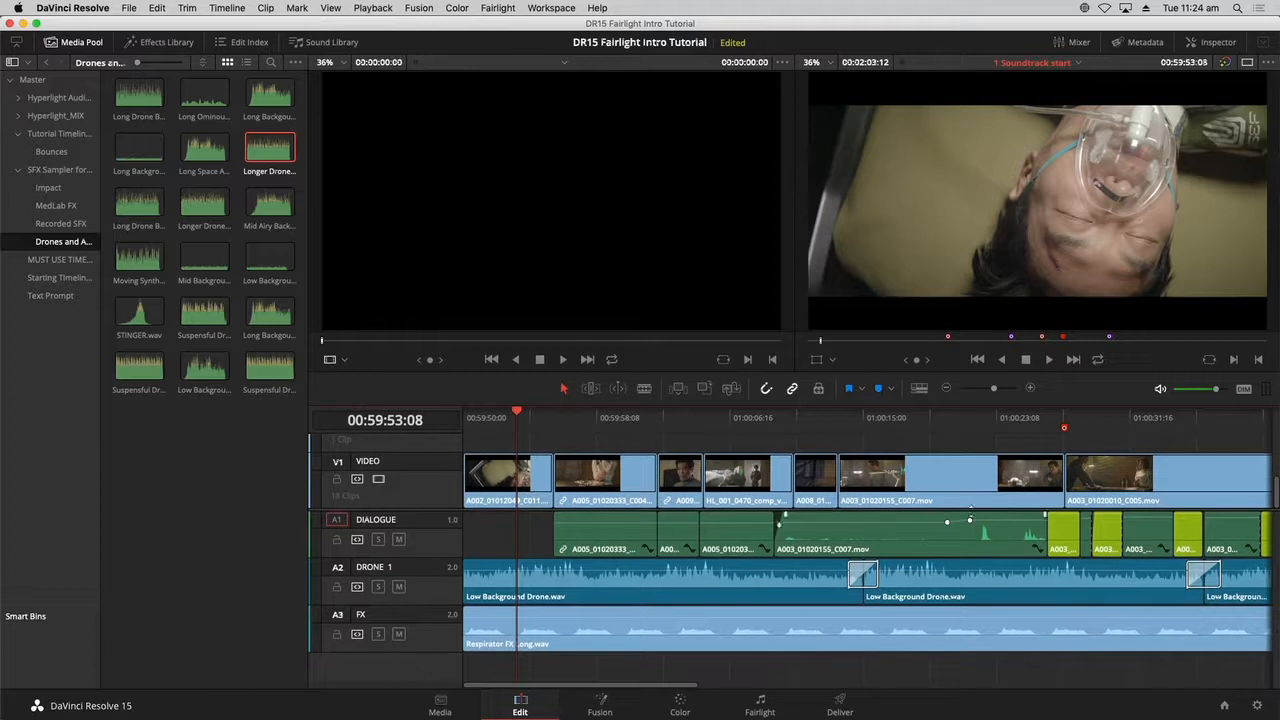
key(shift+z)
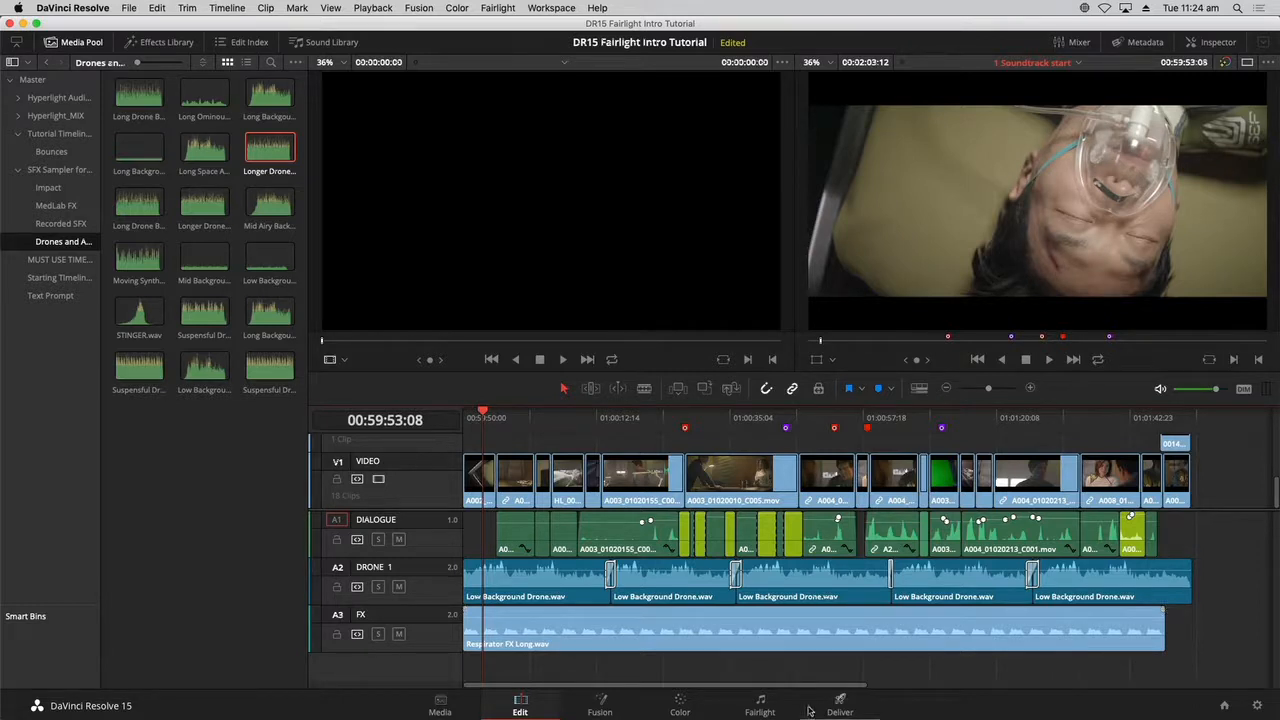
- Return to the Fairlight page and move the playhead to 00:59:52:15
click(759, 705)
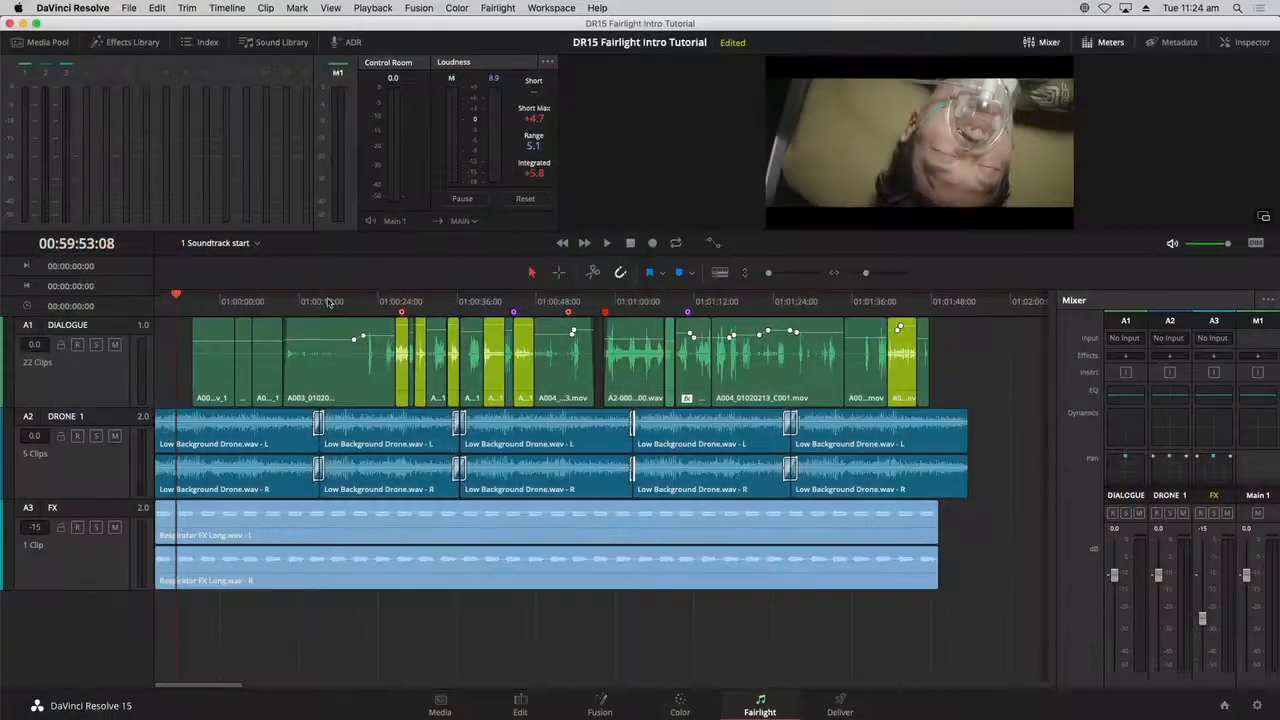
click(320, 299)
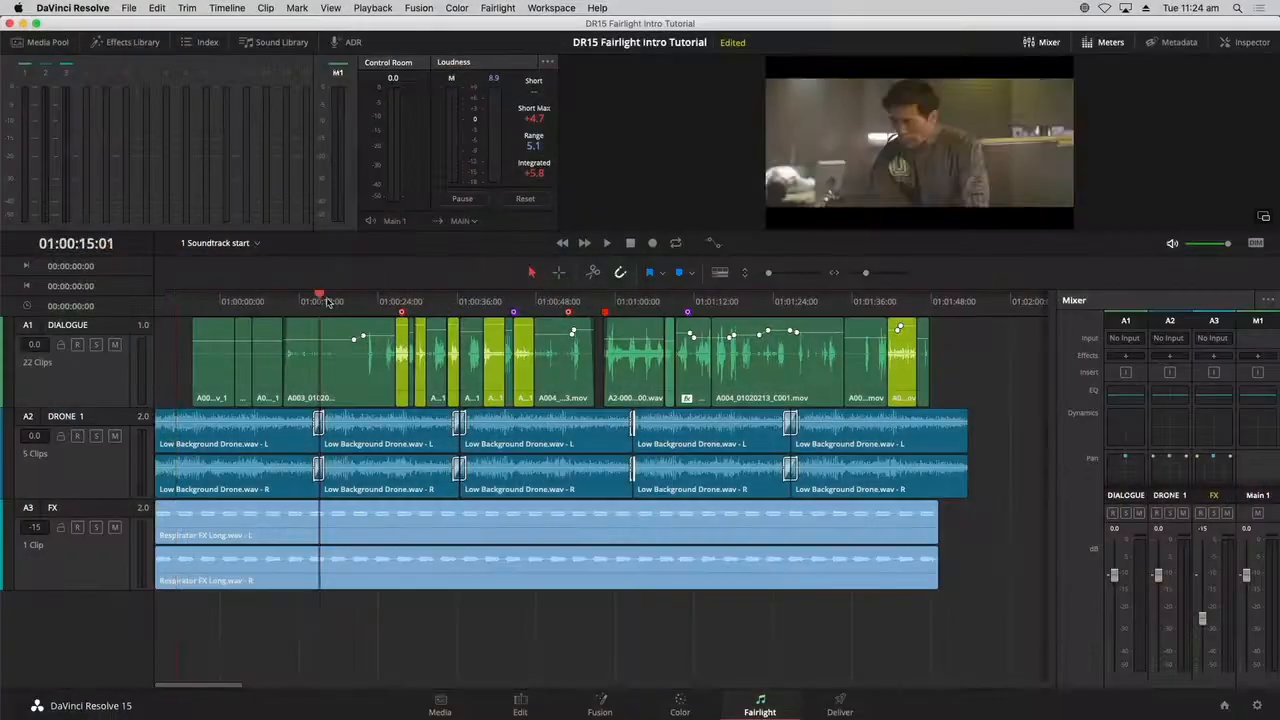
click(172, 300)
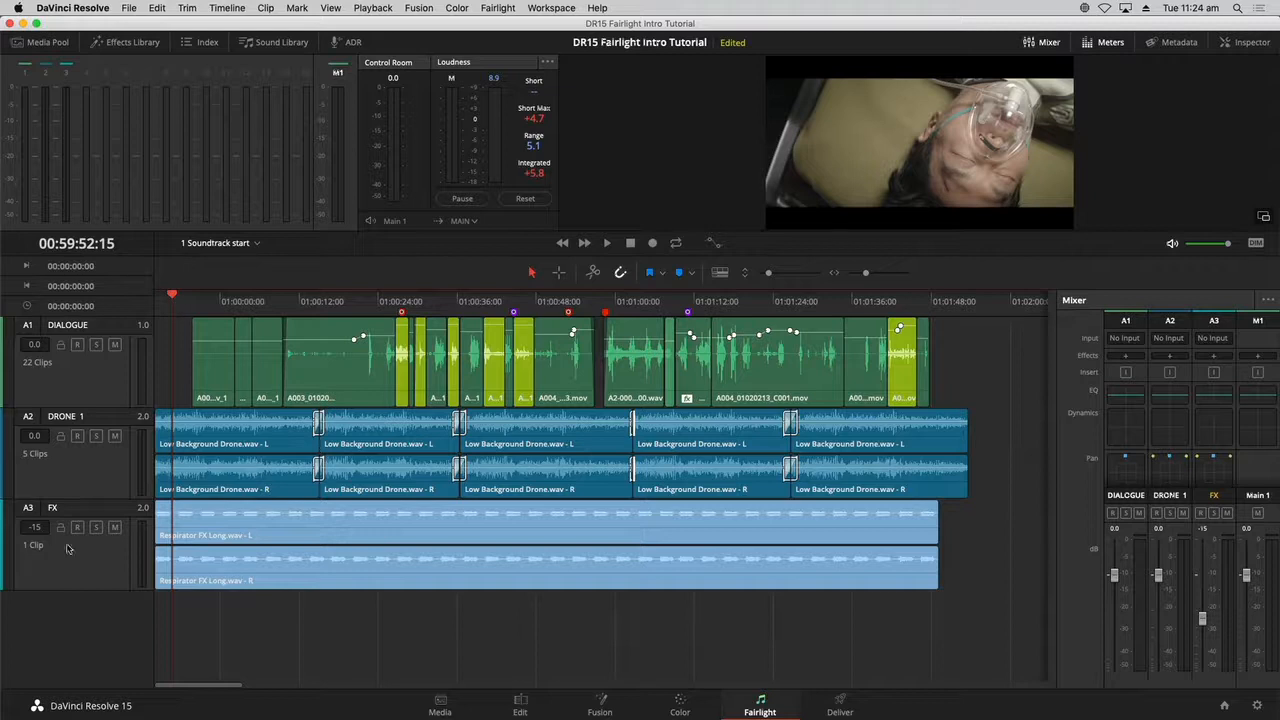
- Solo the DRONE 1 track and listen to it past the first crossfade
click(120, 473)
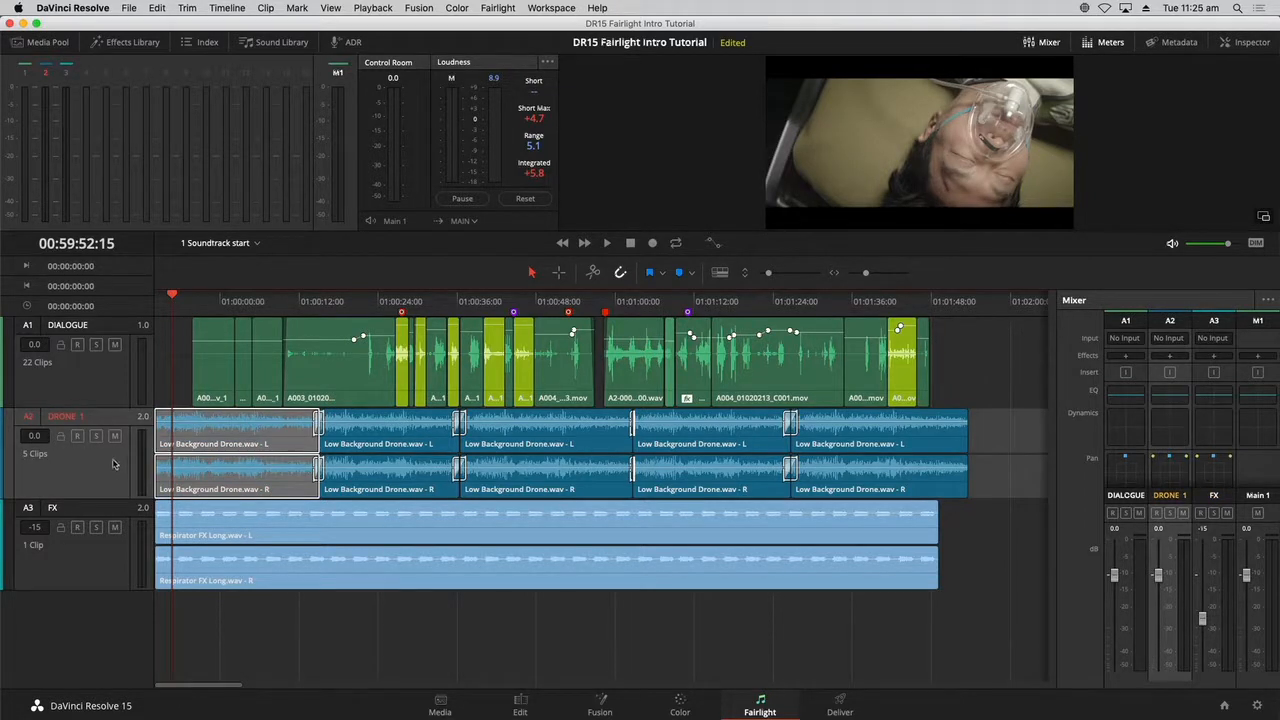
click(103, 467)
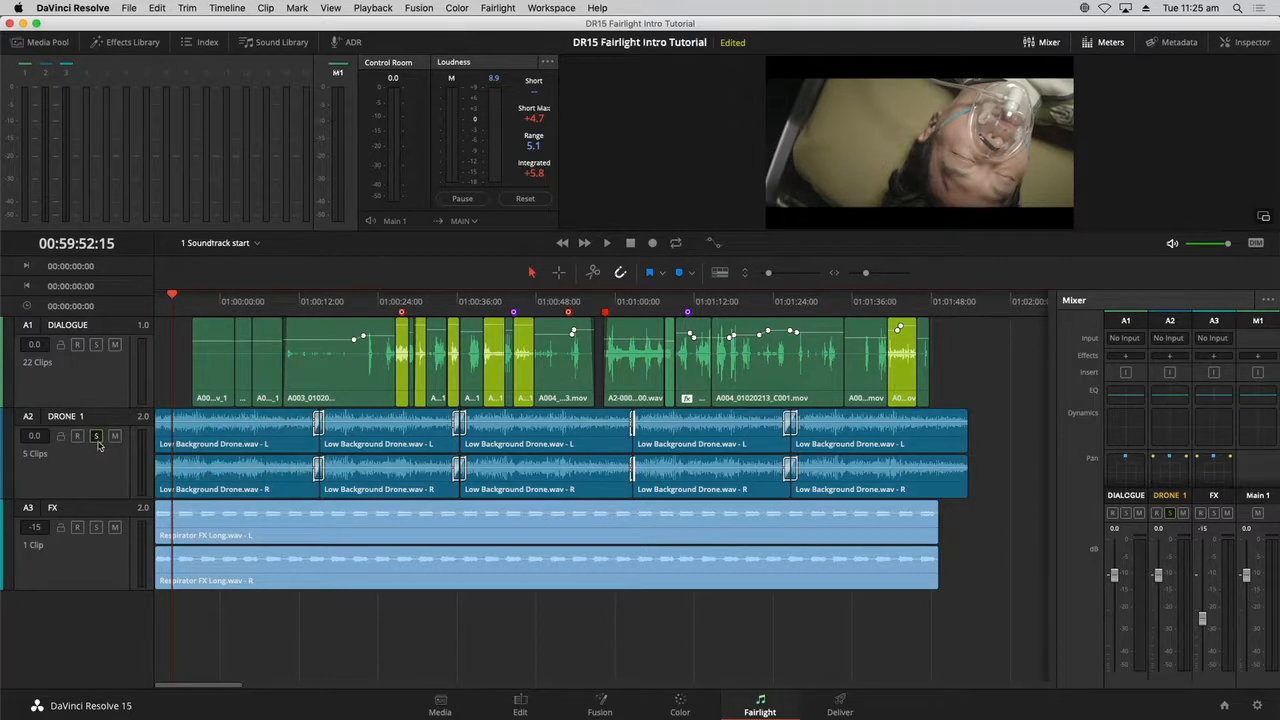
click(96, 437)
key(space)
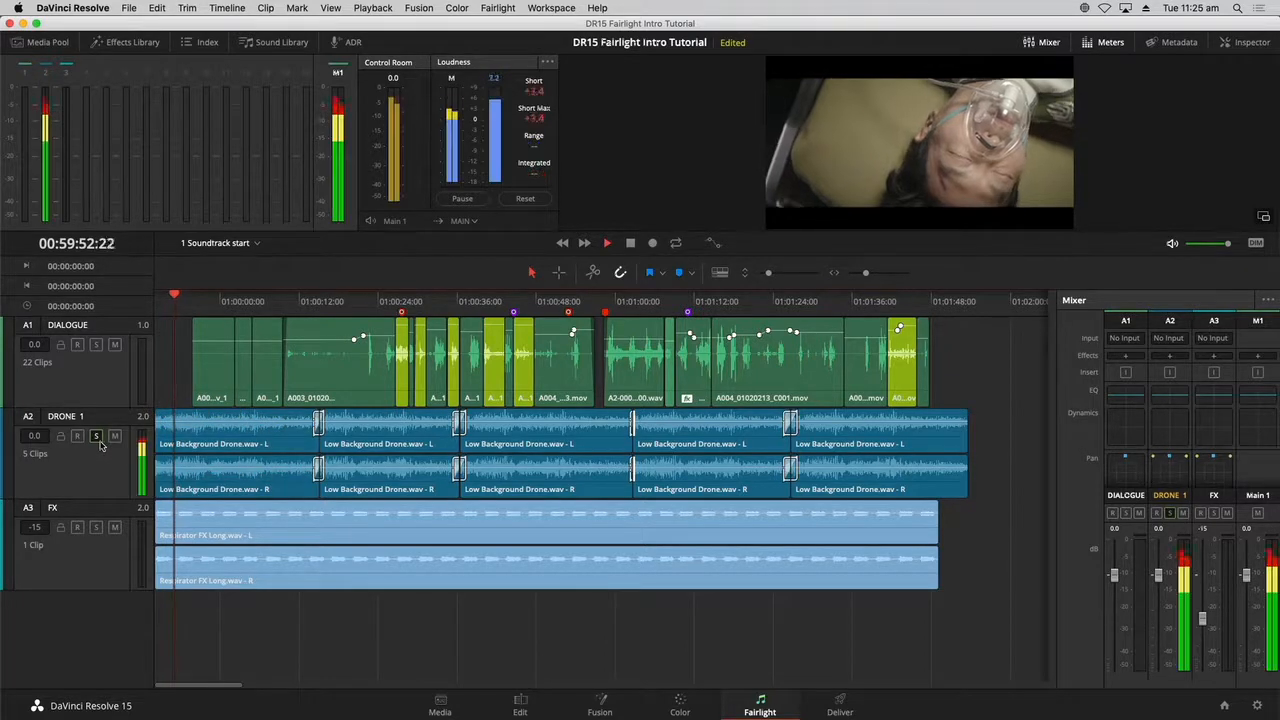
key(space)
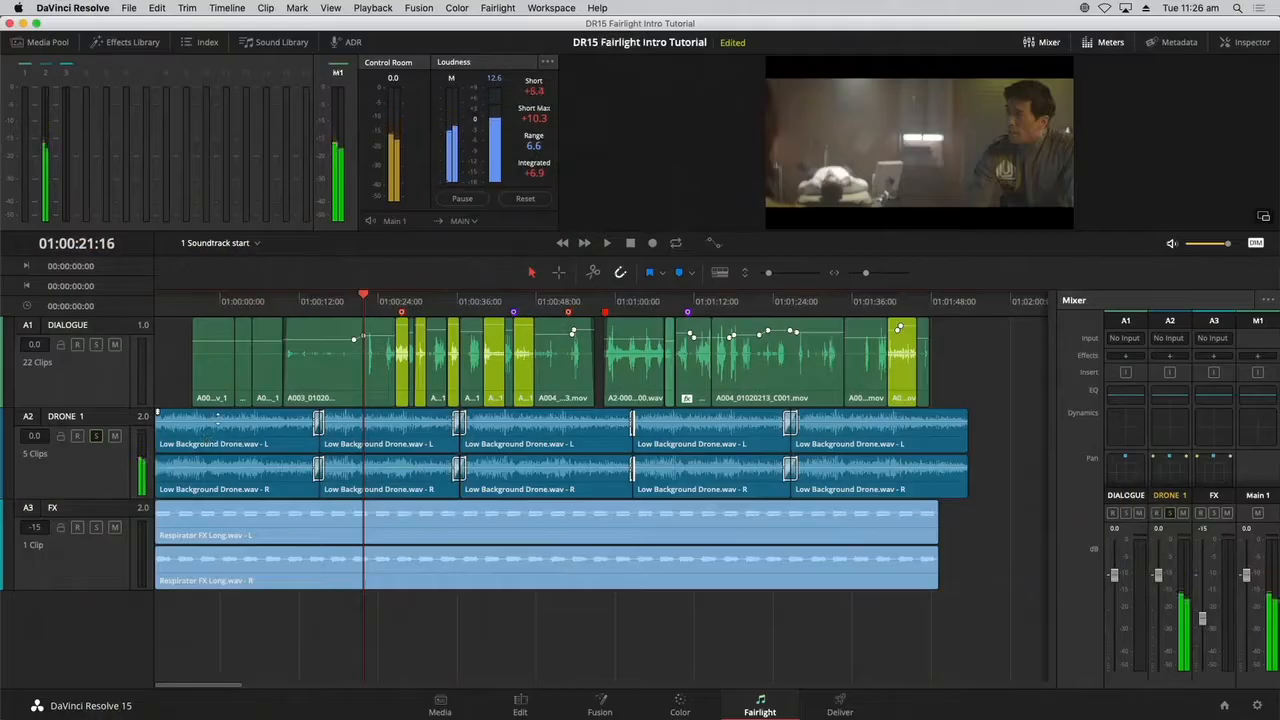
- Move the playhead to 00:59:55:15 and set the first Low Background Drone clip's volume to -0.90 on its level line
click(192, 302)
click(207, 420)
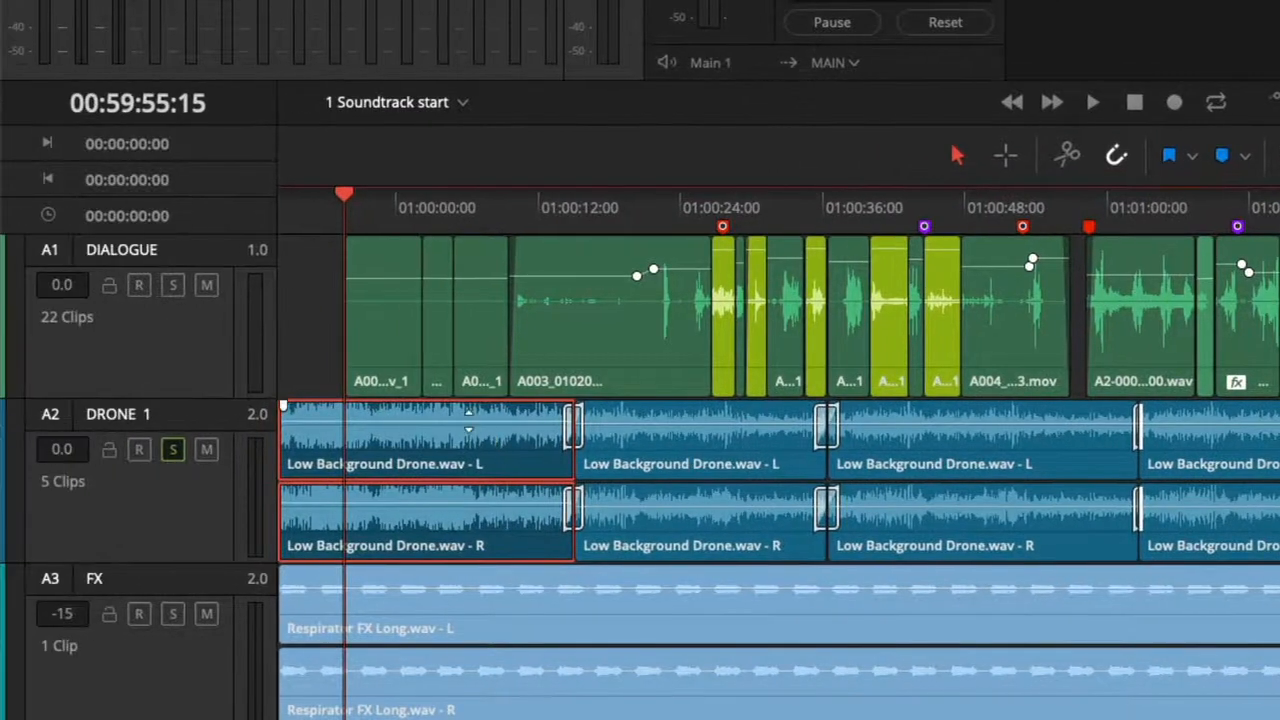
drag(469, 421, 466, 423)
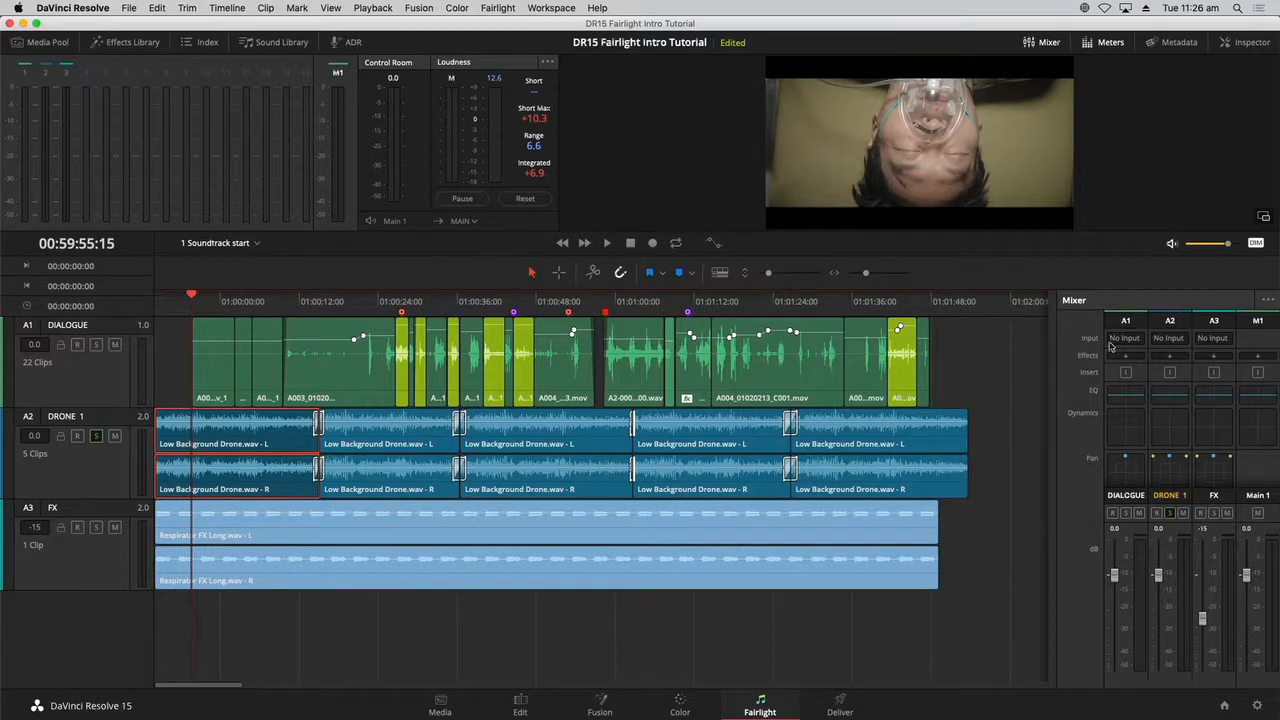
- Show the Inspector and compare the first drone clip's volume, pan, pitch and equalizer settings with the DRONE 1 track level
click(1246, 42)
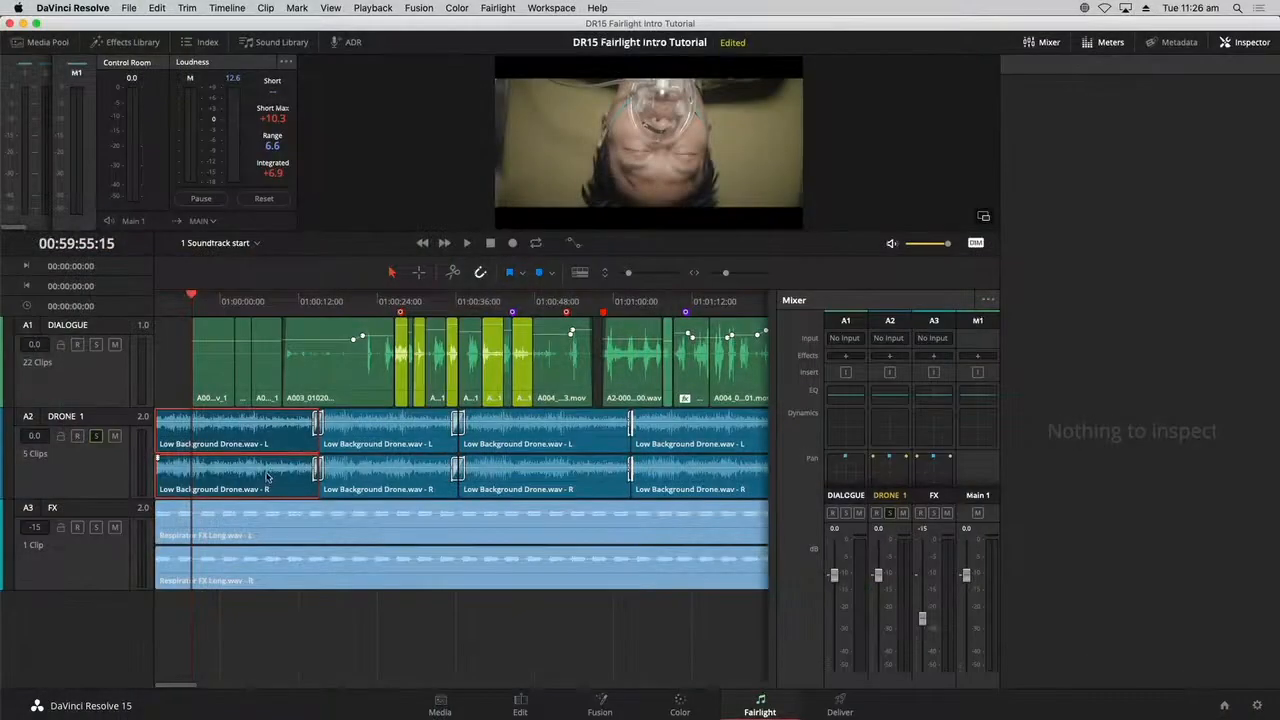
click(268, 478)
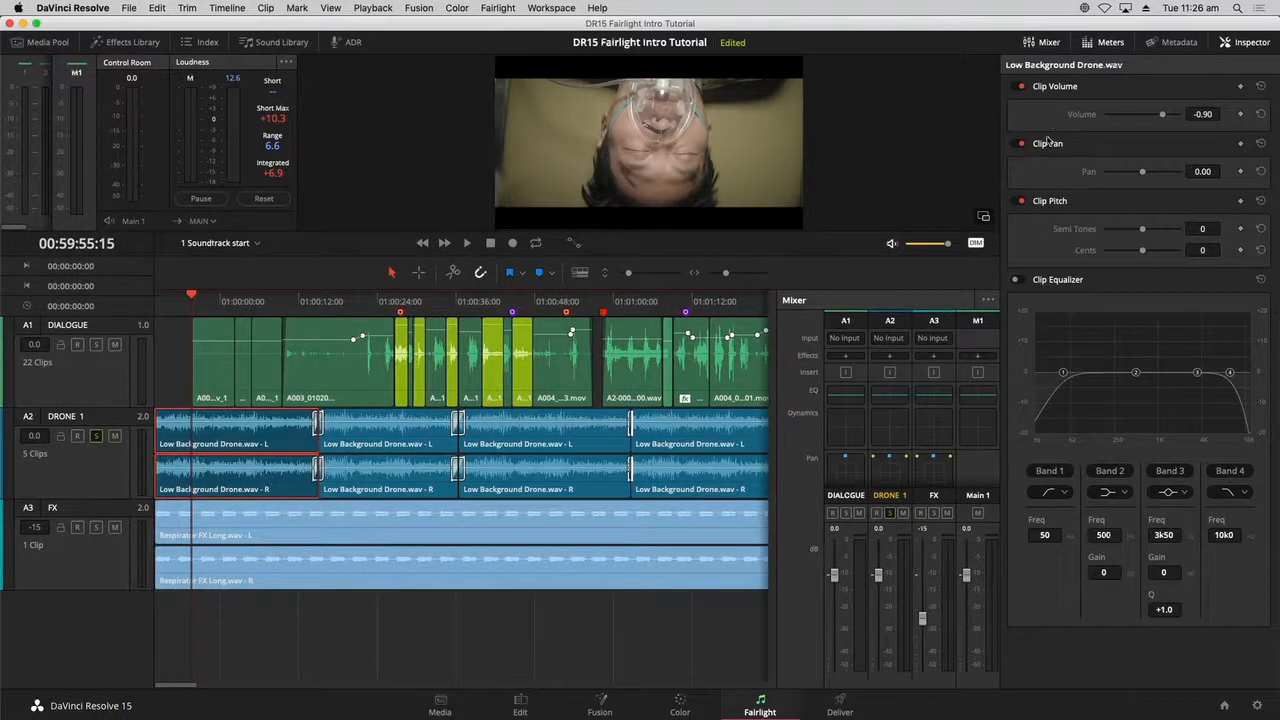
click(107, 485)
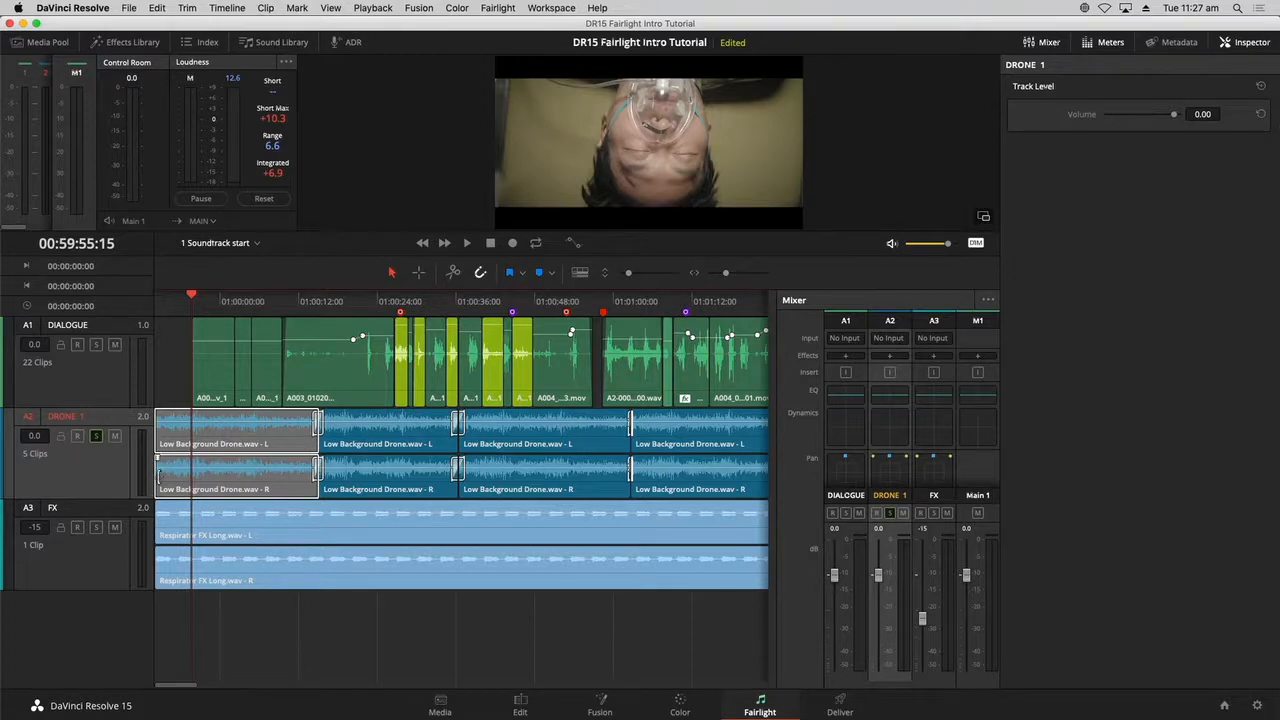
click(208, 479)
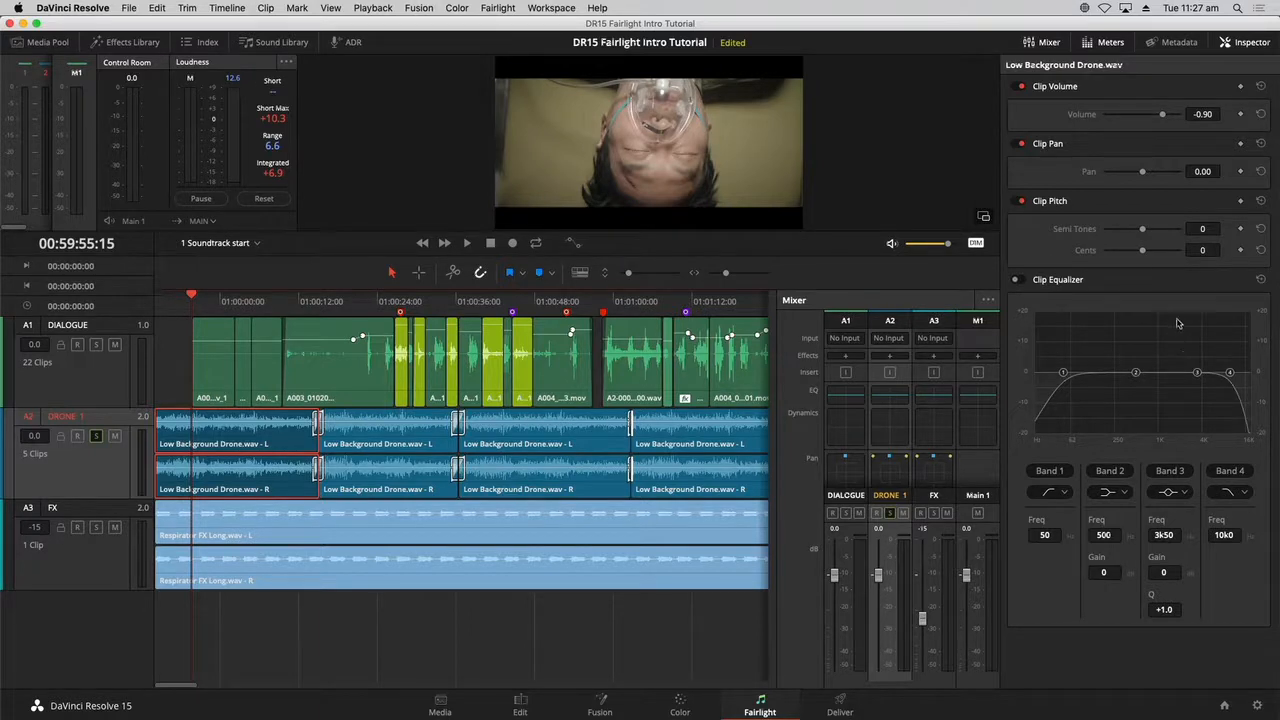
- Reset the first drone clip's volume, try it at -13.30 and -15.22, and reset it to 0.00
click(1261, 115)
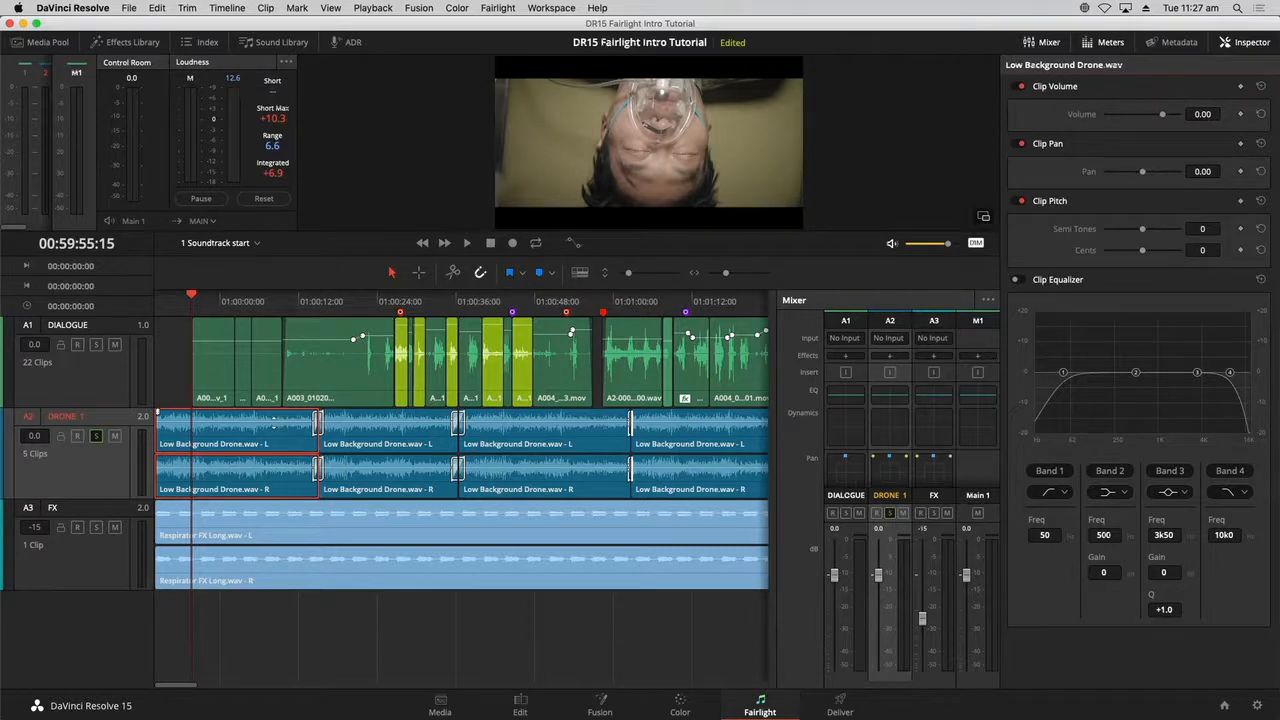
drag(270, 417, 271, 431)
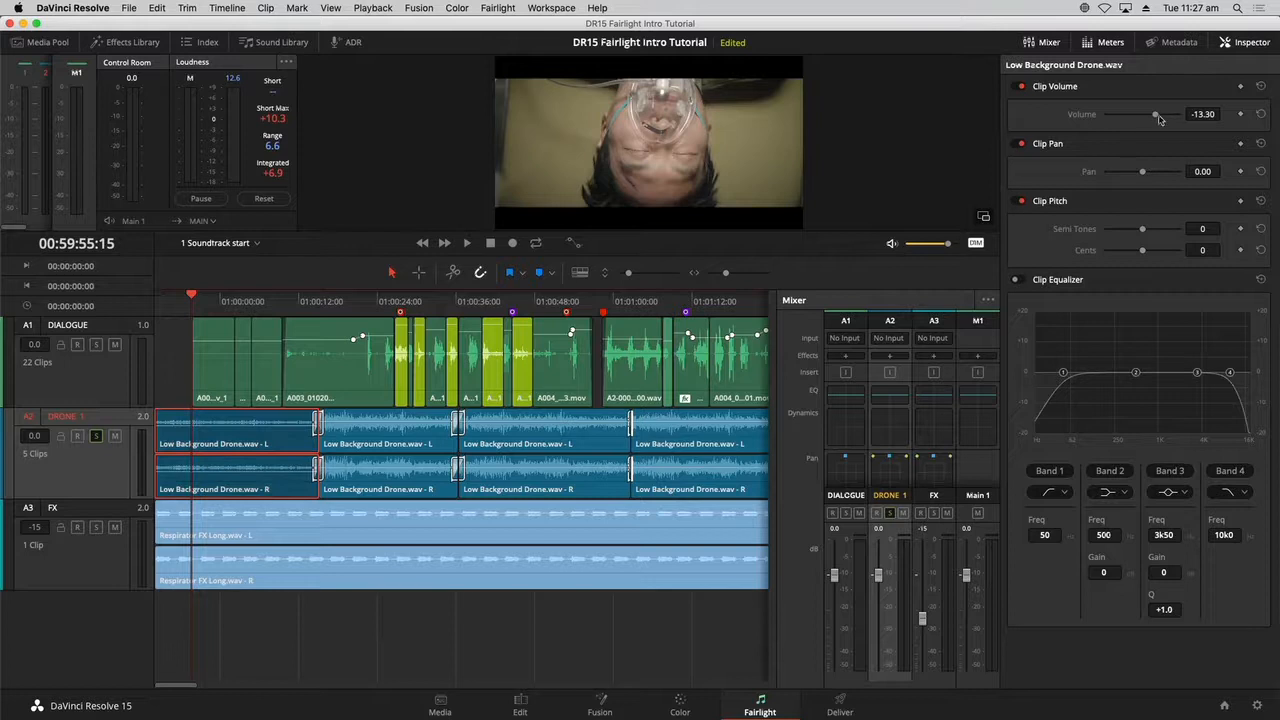
mouse_move(1155, 114)
mouse_down()
mouse_move(1141, 118)
mouse_move(1155, 118)
mouse_up()
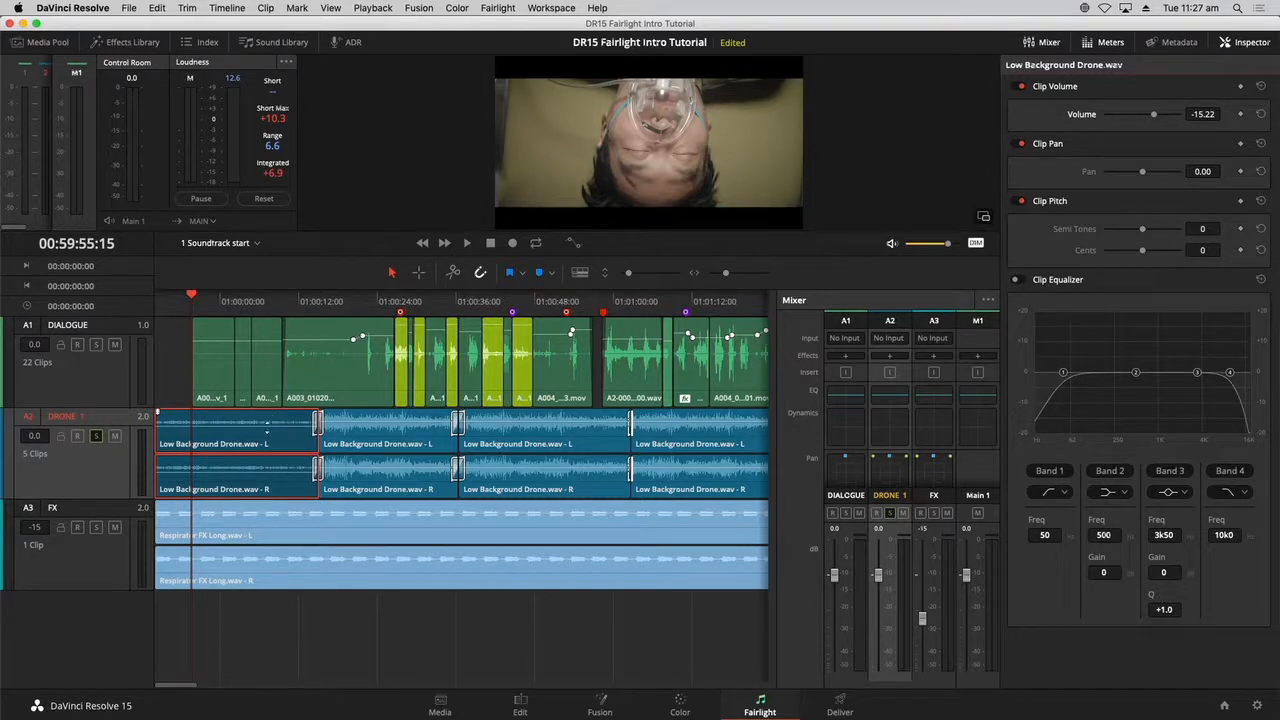
double_click(267, 428)
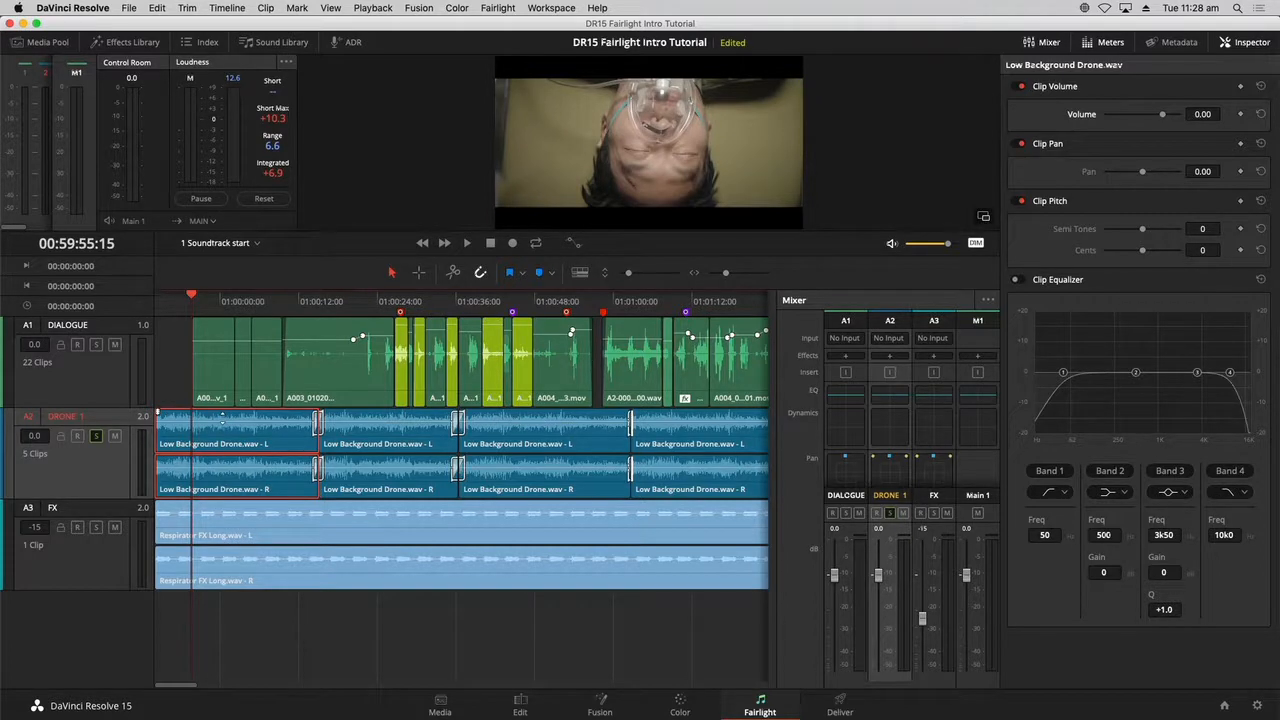
- Lower the first drone clip's volume to -13.30 while listening to the soloed track, and return the playhead to 00:59:55:15
key(space)
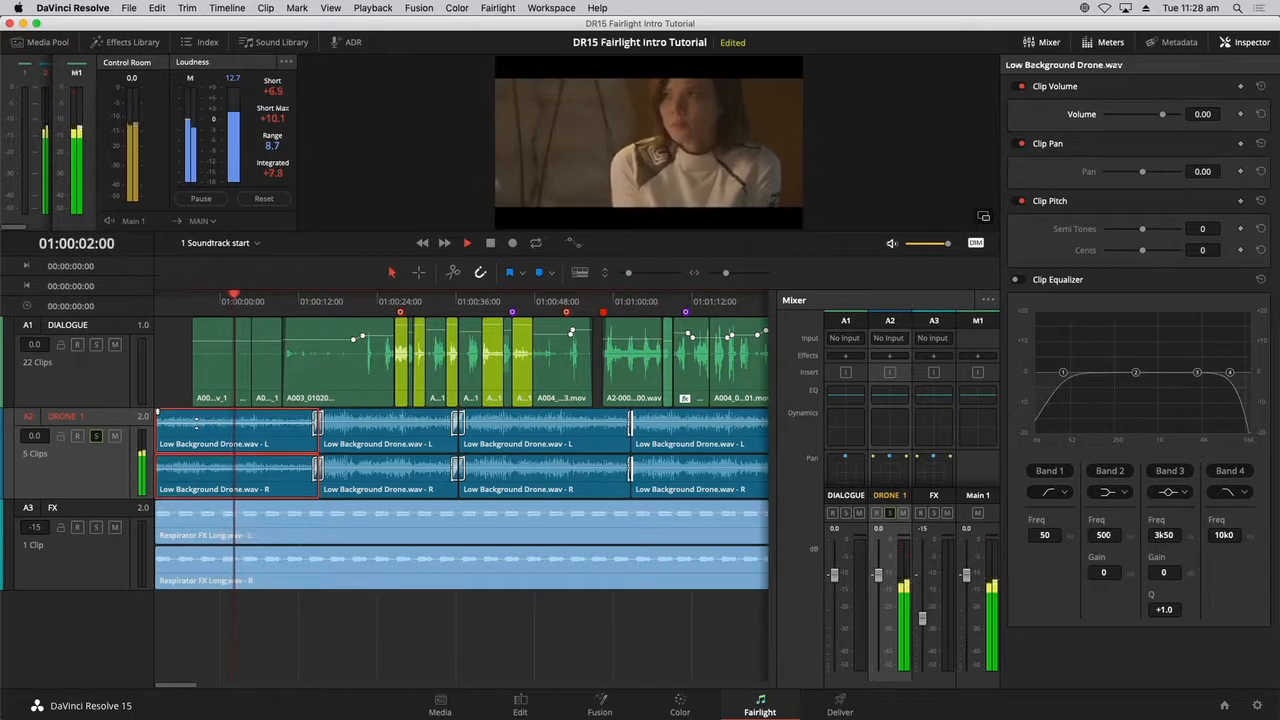
drag(196, 425, 196, 427)
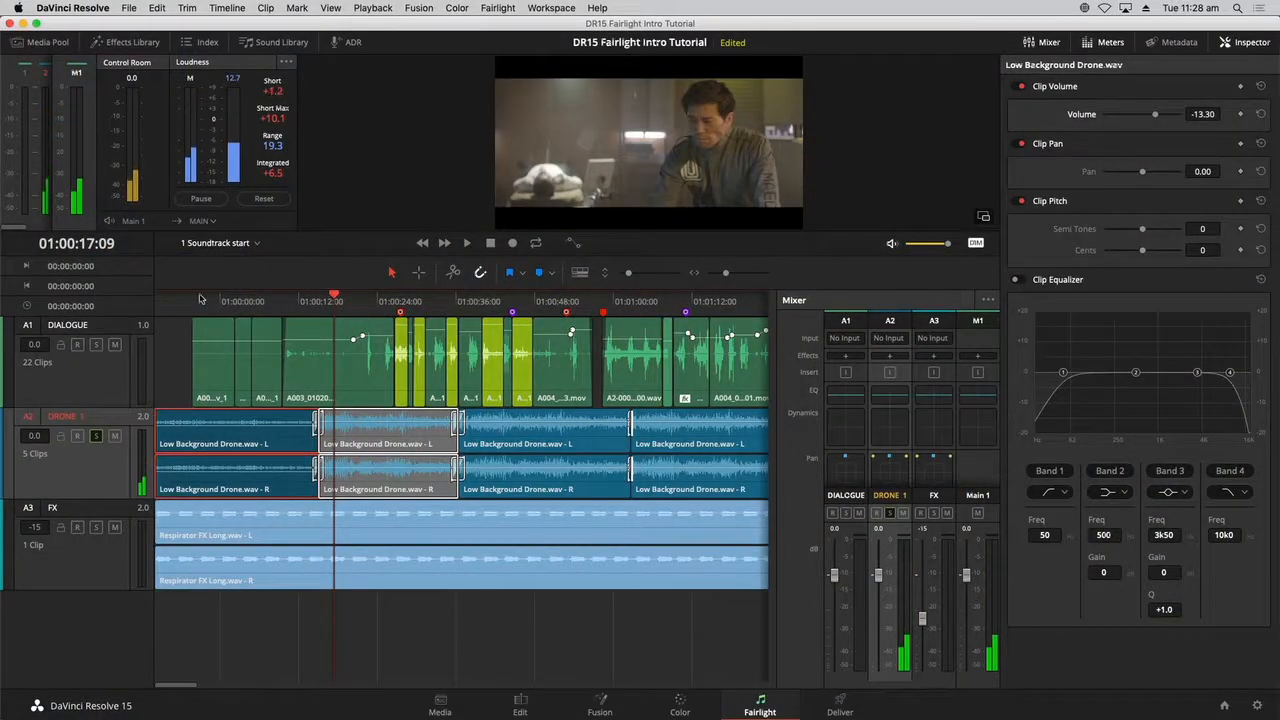
click(192, 442)
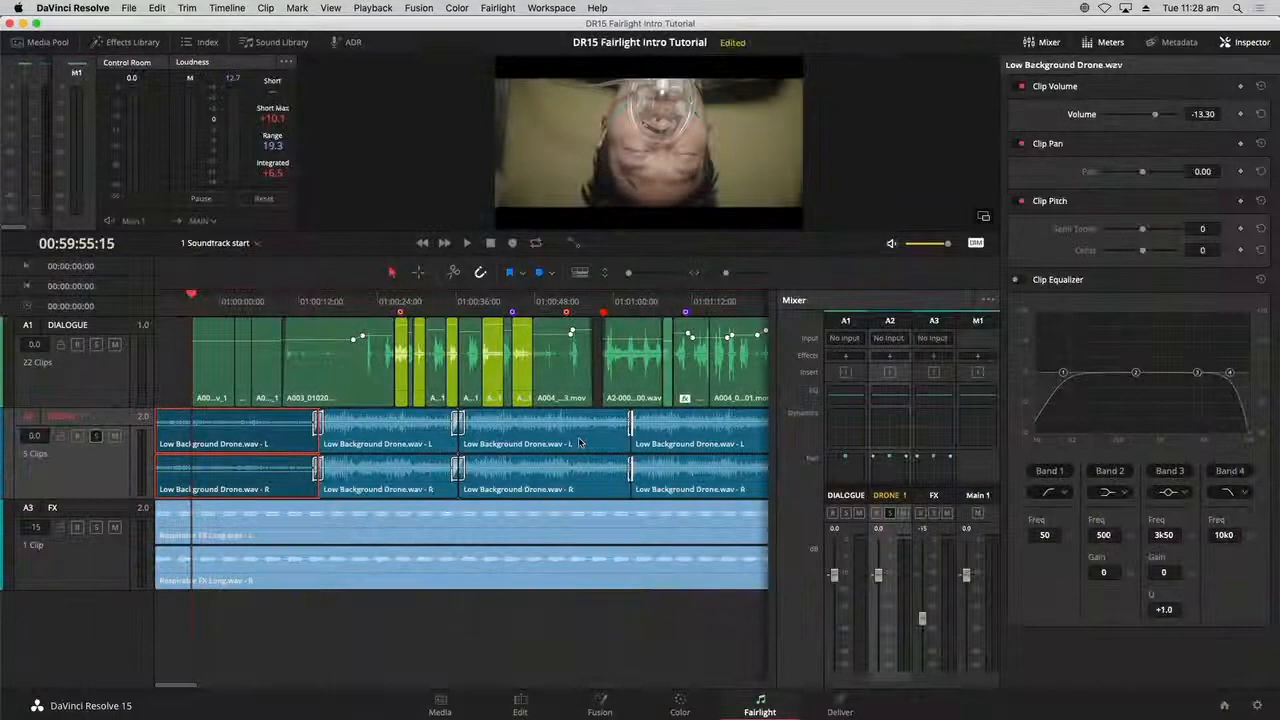
- Select the remaining four Low Background Drone clips and lower their clip volume together to the first clip's level in the Inspector
key(super+minus)
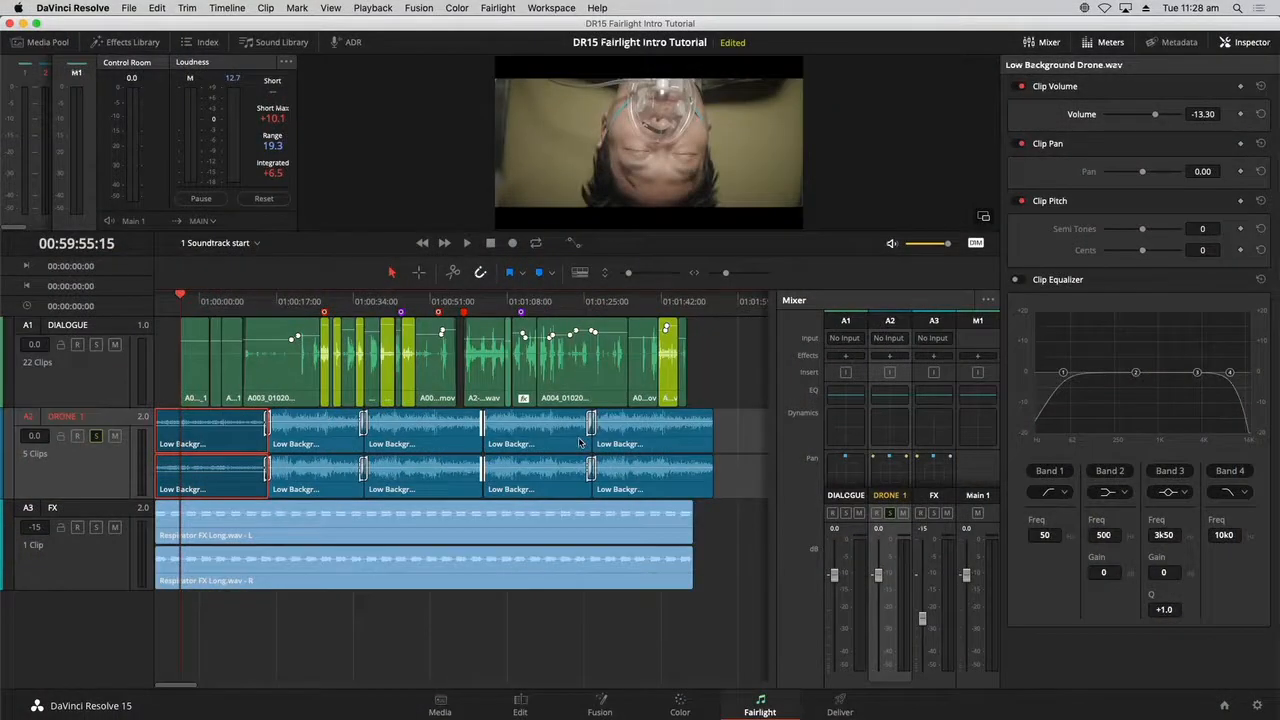
drag(739, 444, 337, 439)
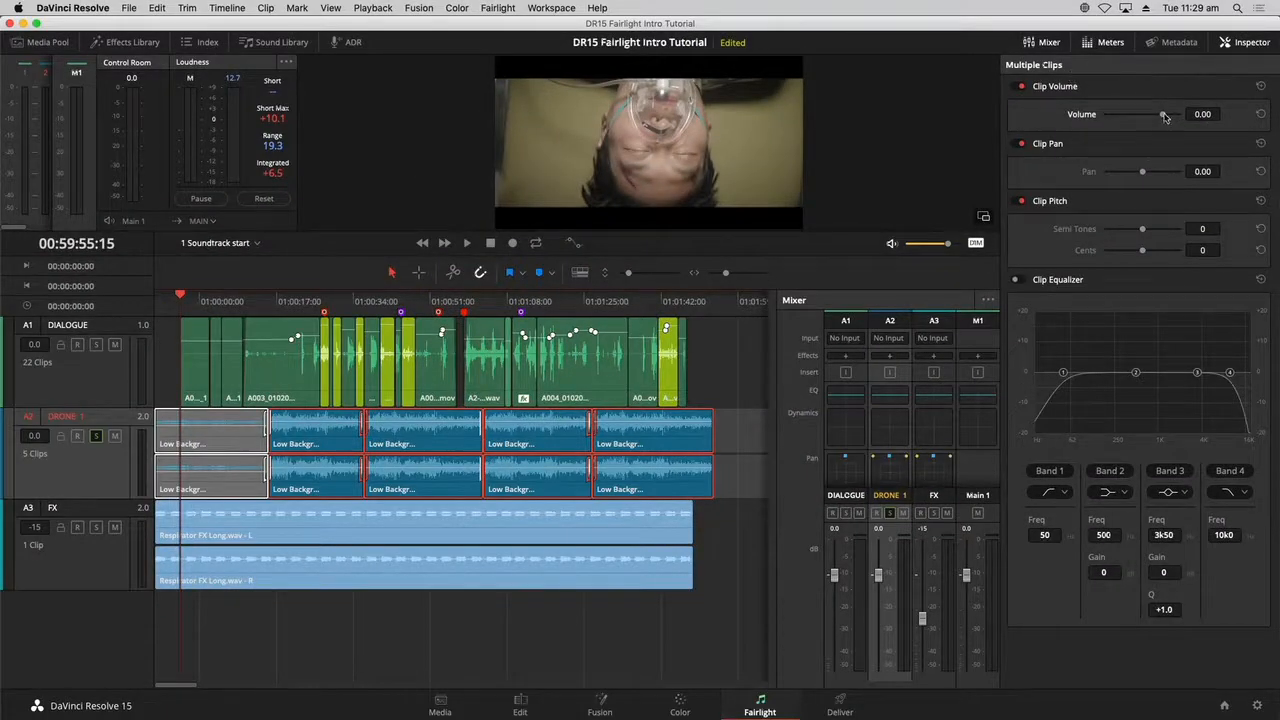
drag(1163, 116, 1154, 115)
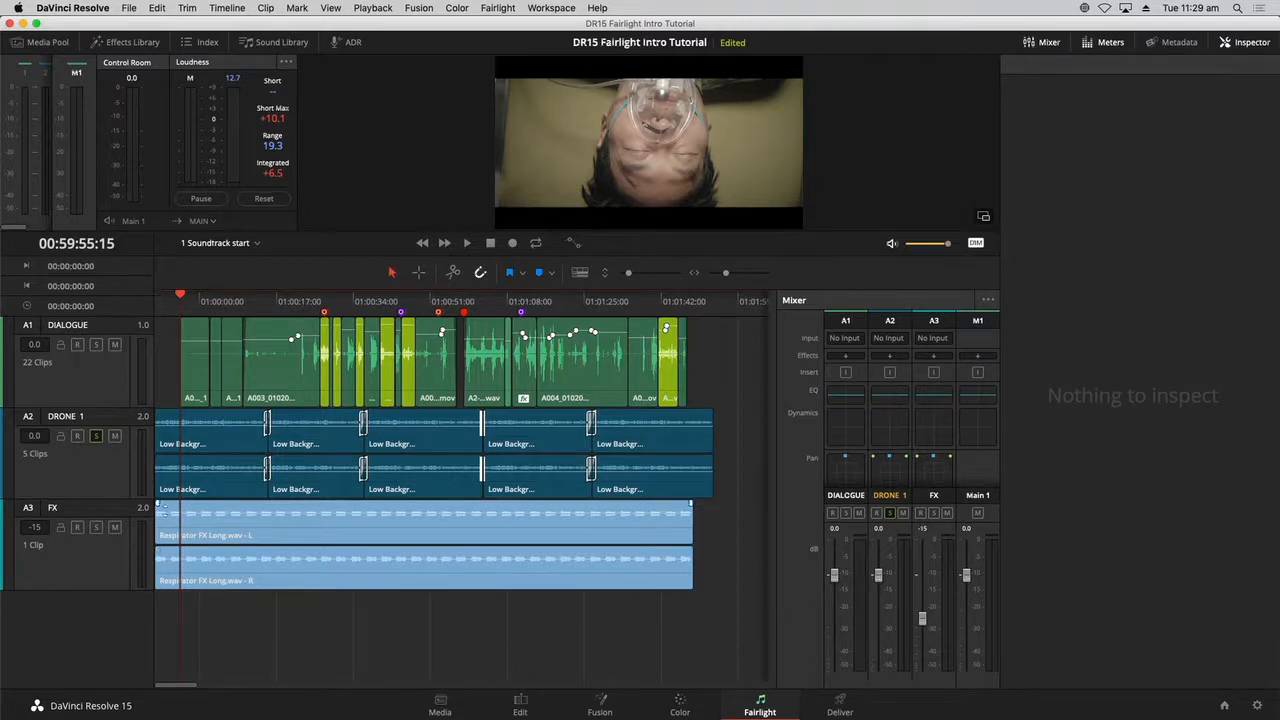
- Unsolo the DRONE 1 track, select the Respirator FX Long clip, and reset the FX track level to 0.0
click(96, 437)
click(112, 574)
click(222, 513)
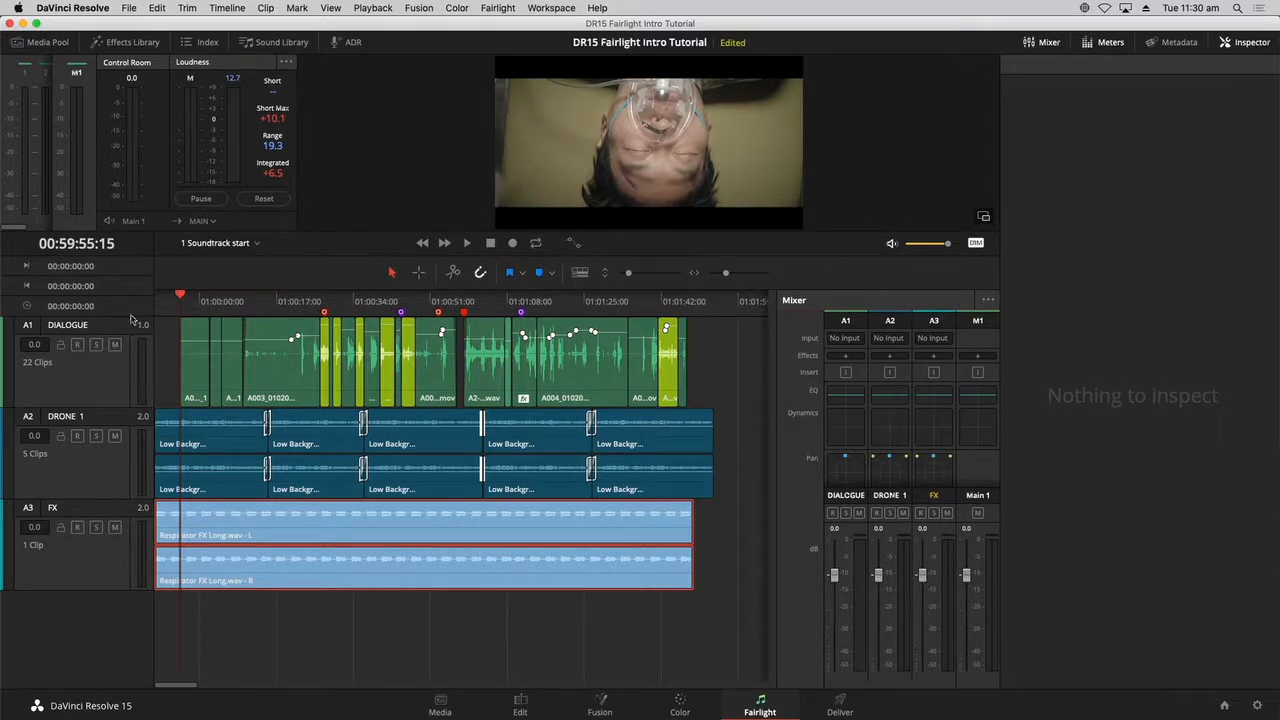
- Turn off the monitor dim and audition the combined dialogue, drone and respirator mix up to about 01:00:04
key(space)
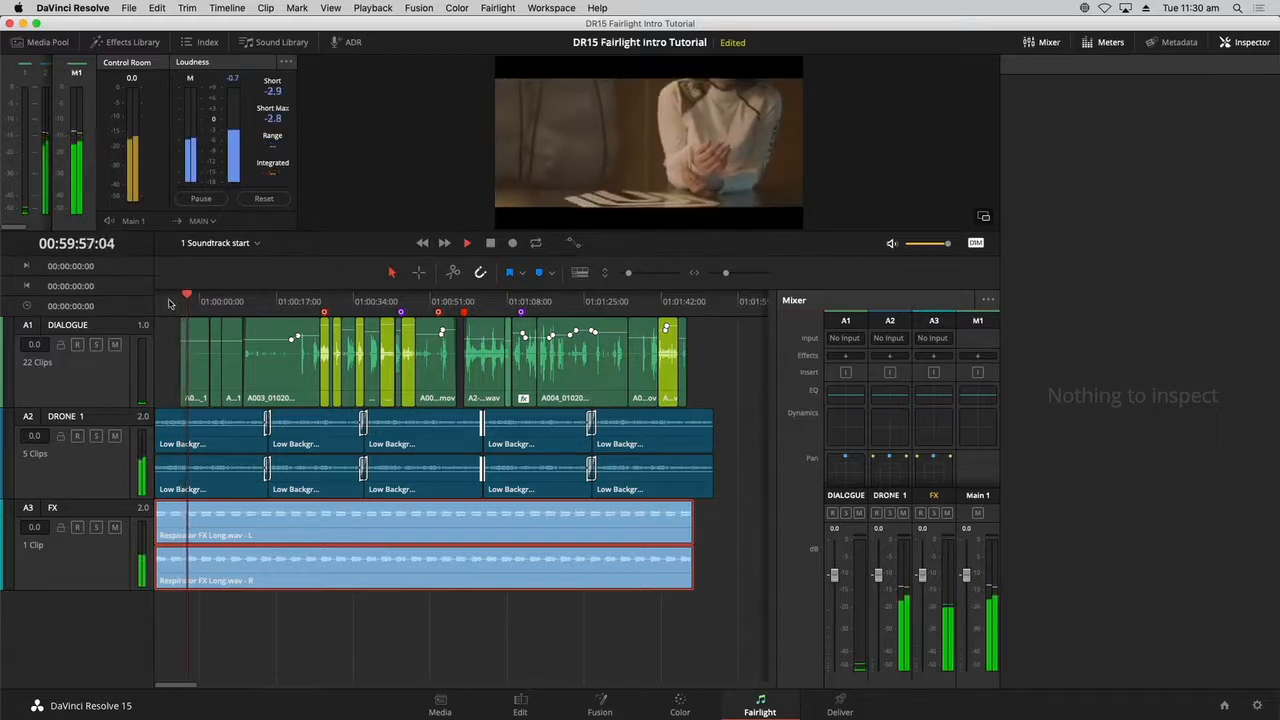
key(space)
click(975, 243)
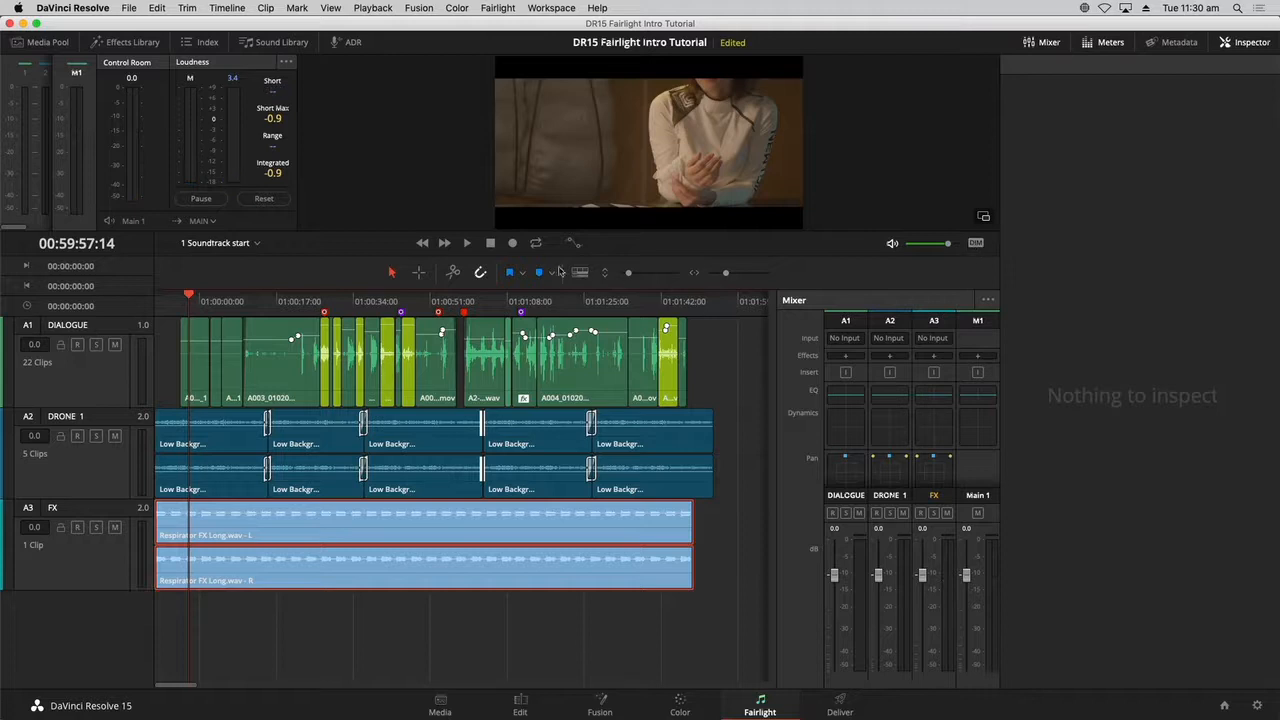
key(space)
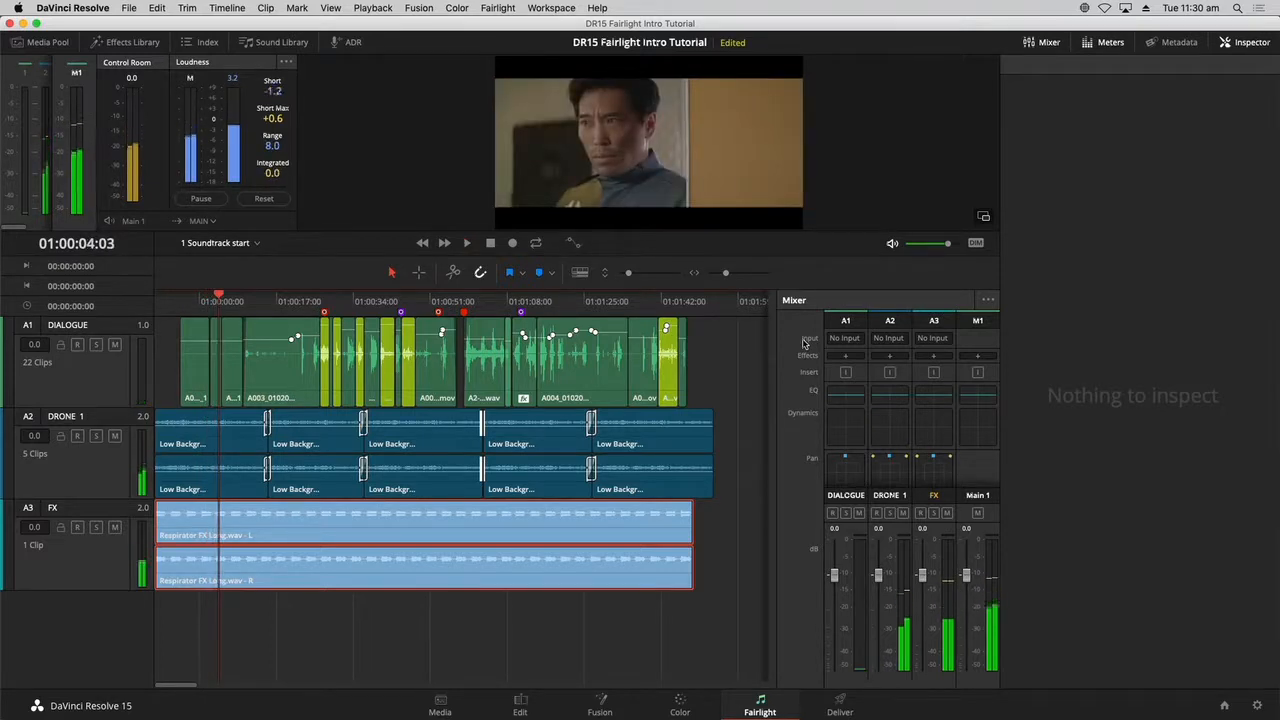
key(space)
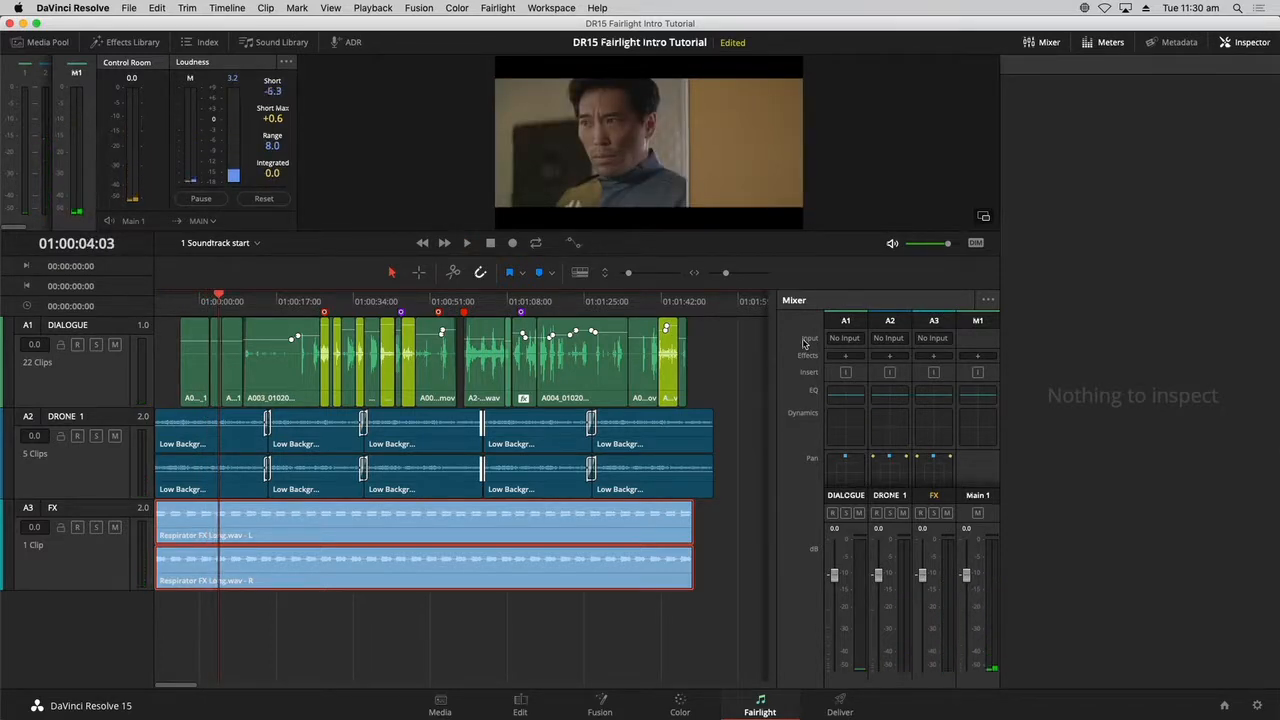
- Return the playhead to the timeline start at 00:59:50:00 and listen again to how the respirator sits in the mix
click(166, 306)
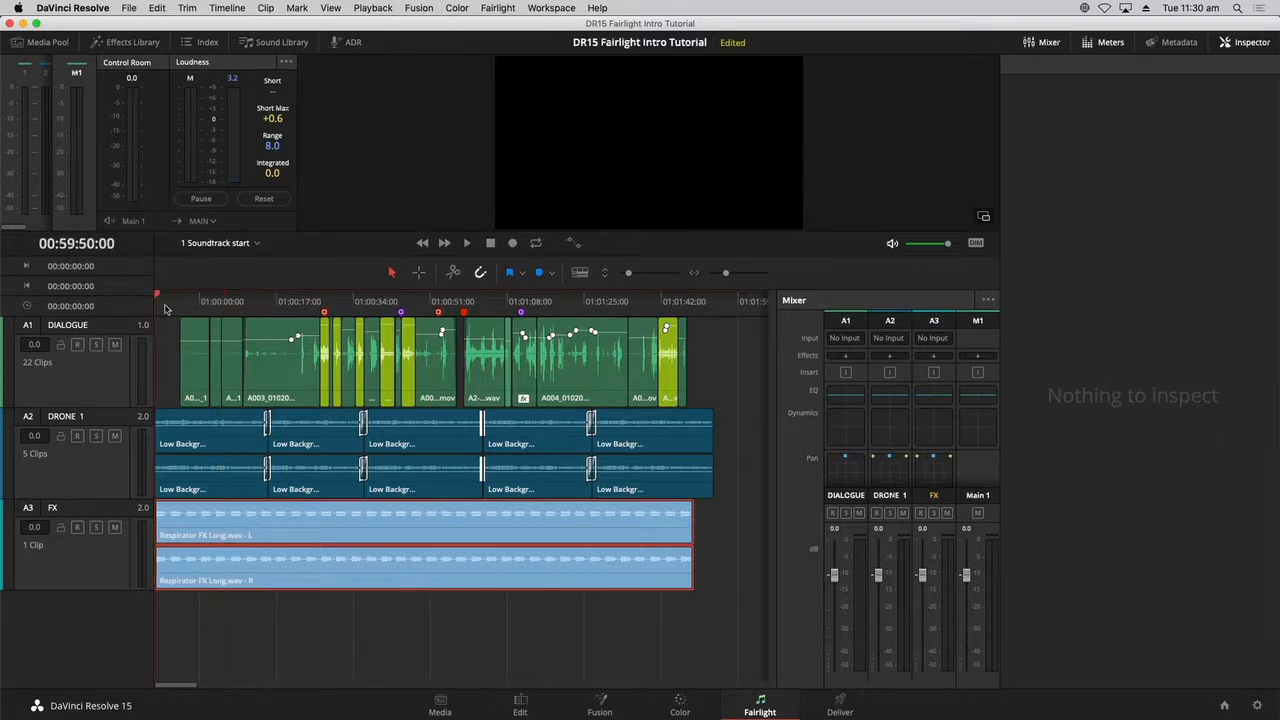
key(space)
key(space)
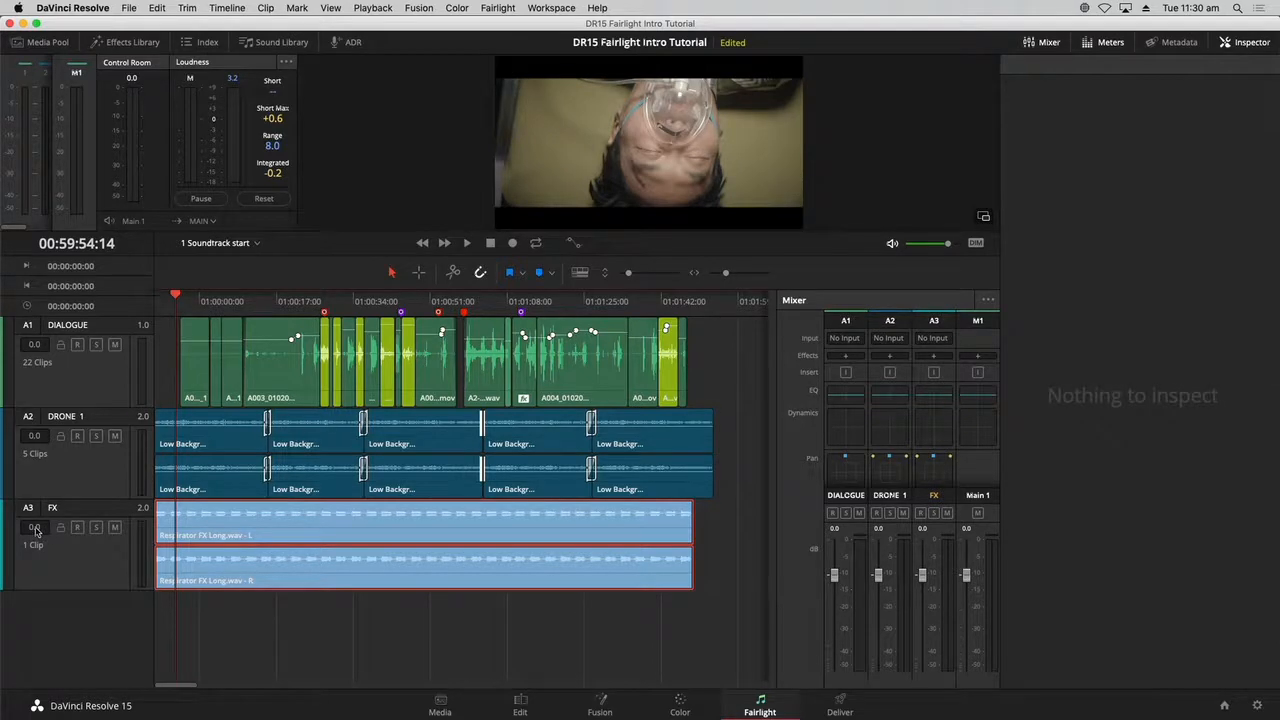
key(space)
key(space)
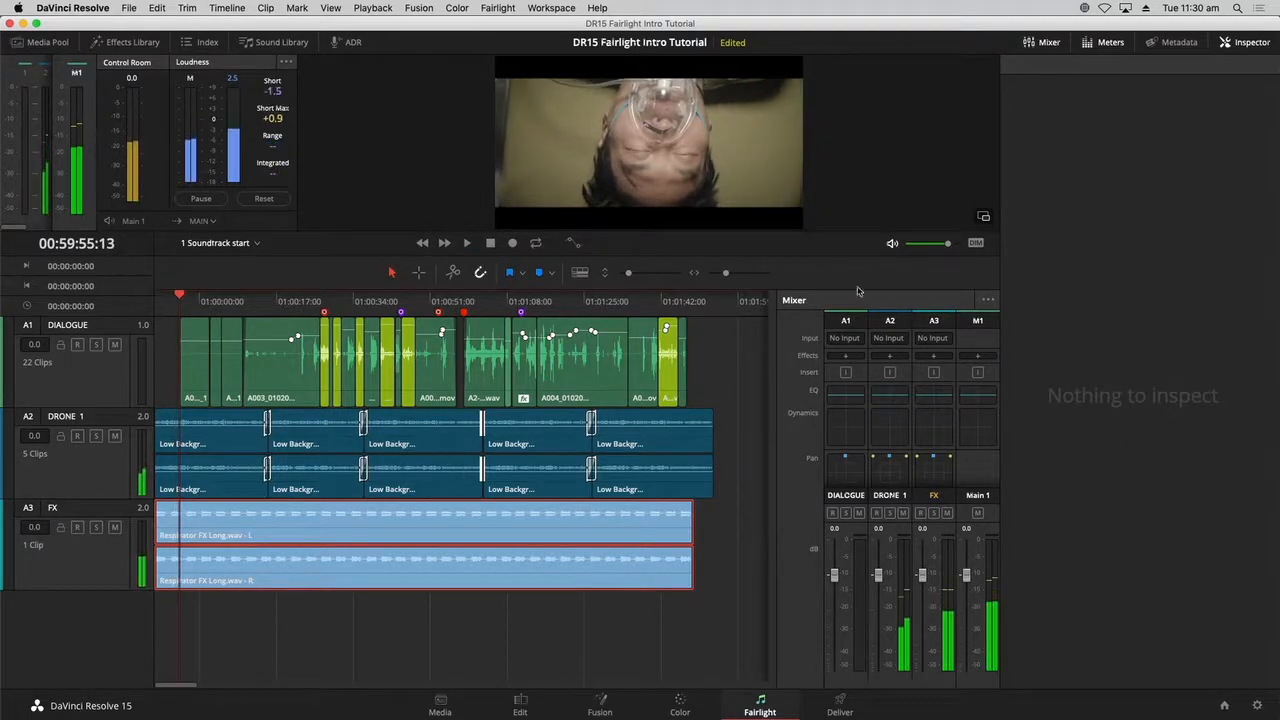
click(976, 243)
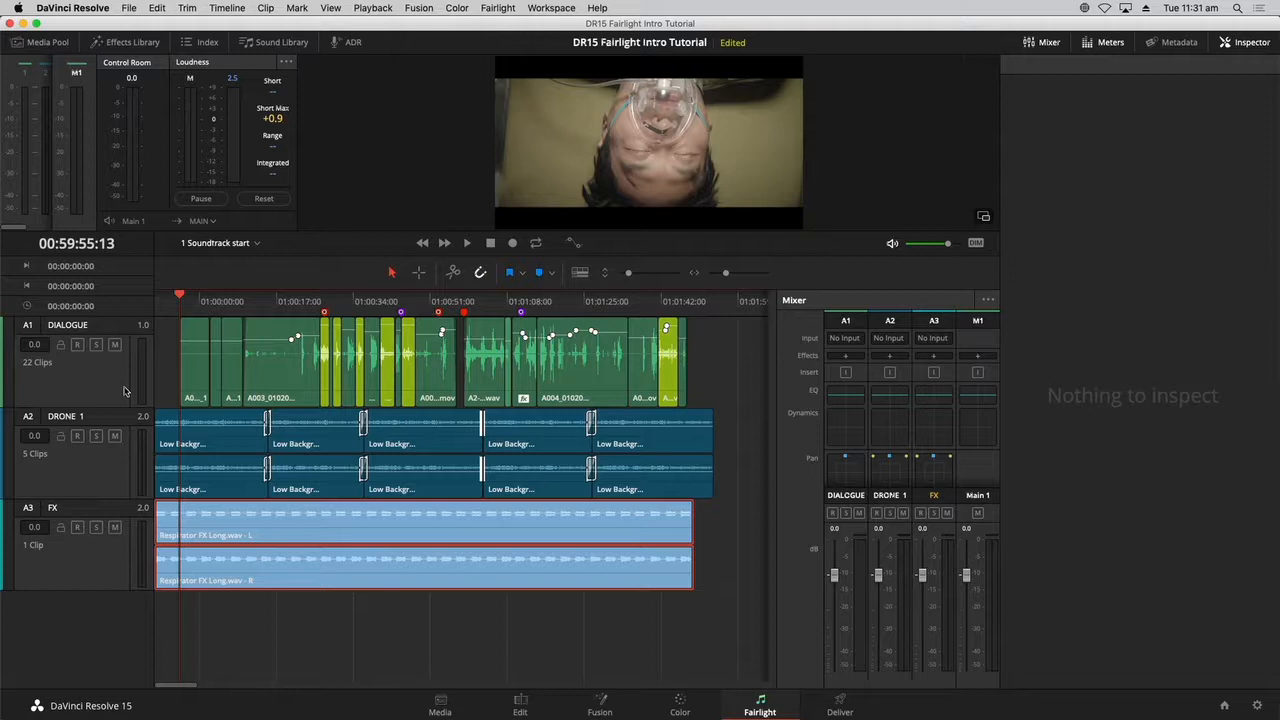
- Play the mix from the timeline start and lower the FX track level to -18 while listening
key(Home)
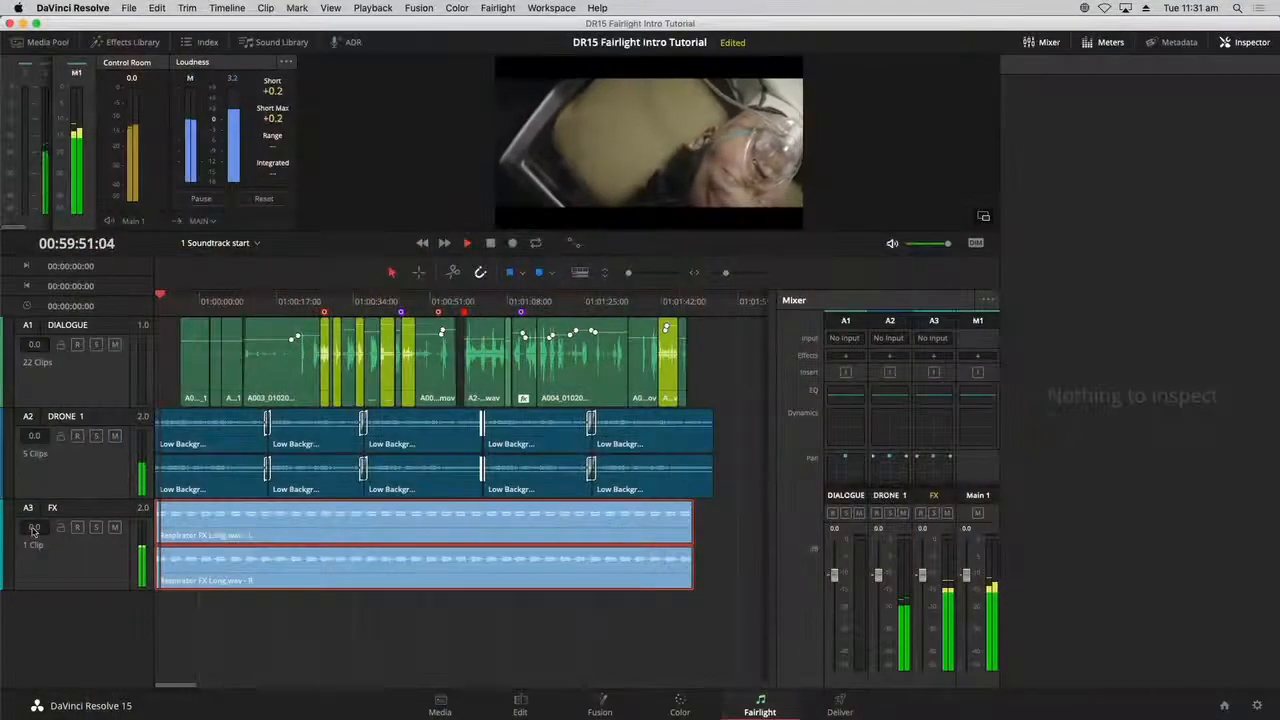
drag(33, 535, 35, 614)
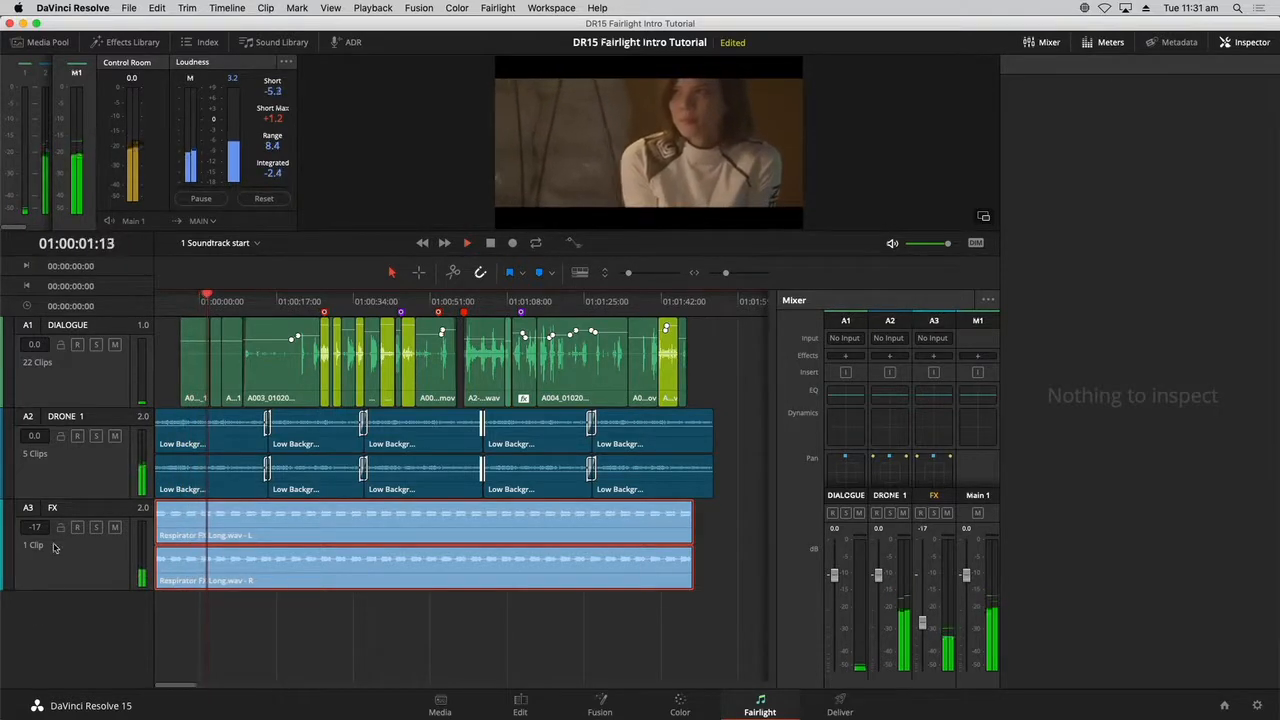
key(space)
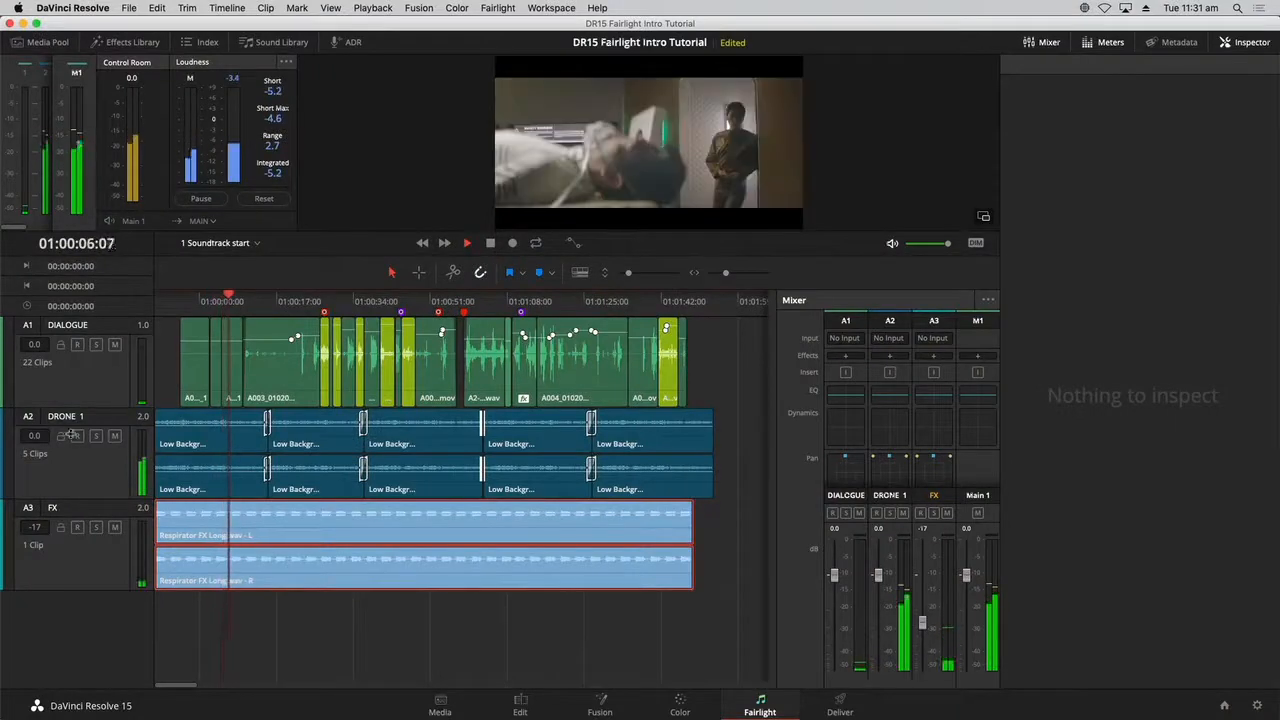
drag(35, 530, 36, 534)
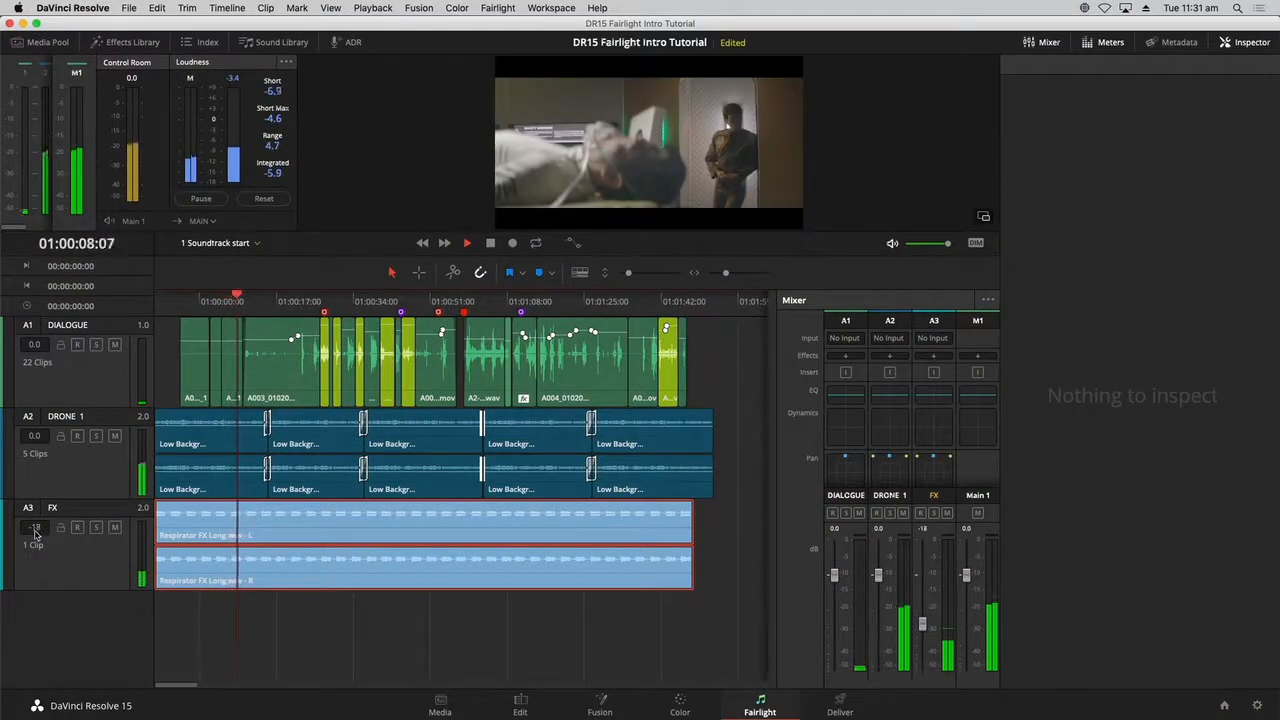
key(space)
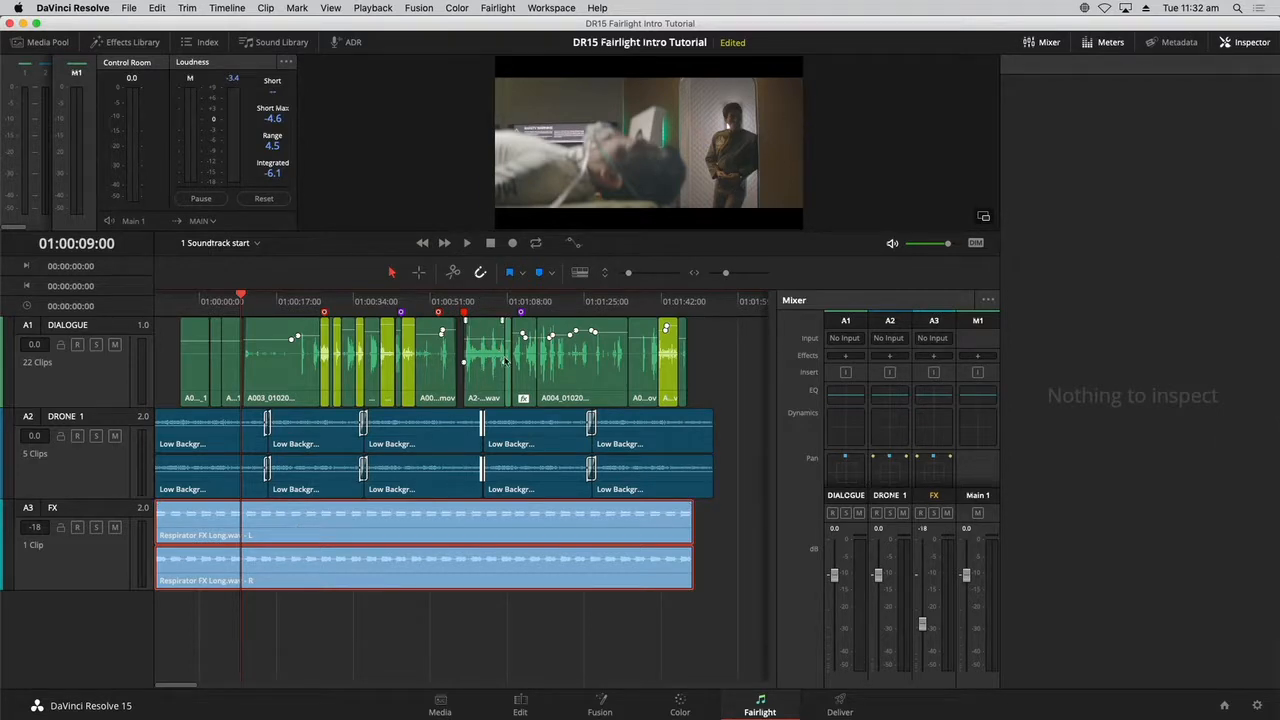
- Show the video tracks in the timeline and play the shots leading up to 01:00:12:13
click(579, 272)
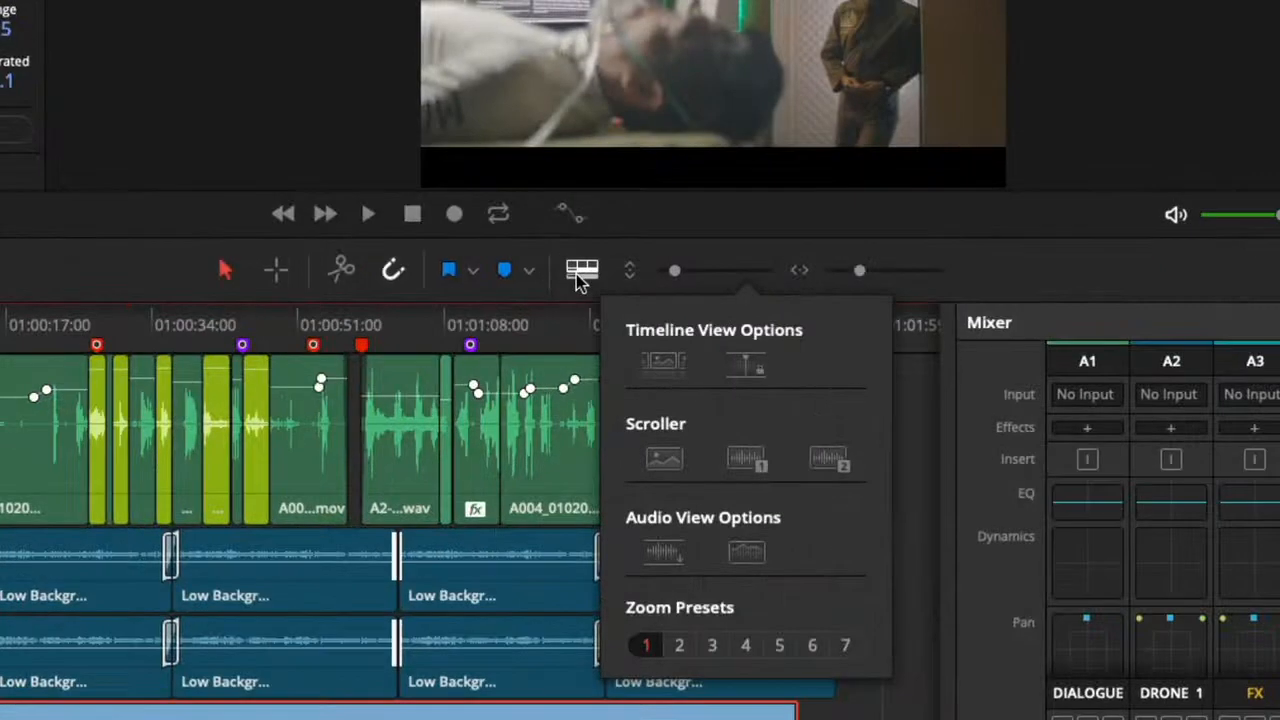
click(676, 374)
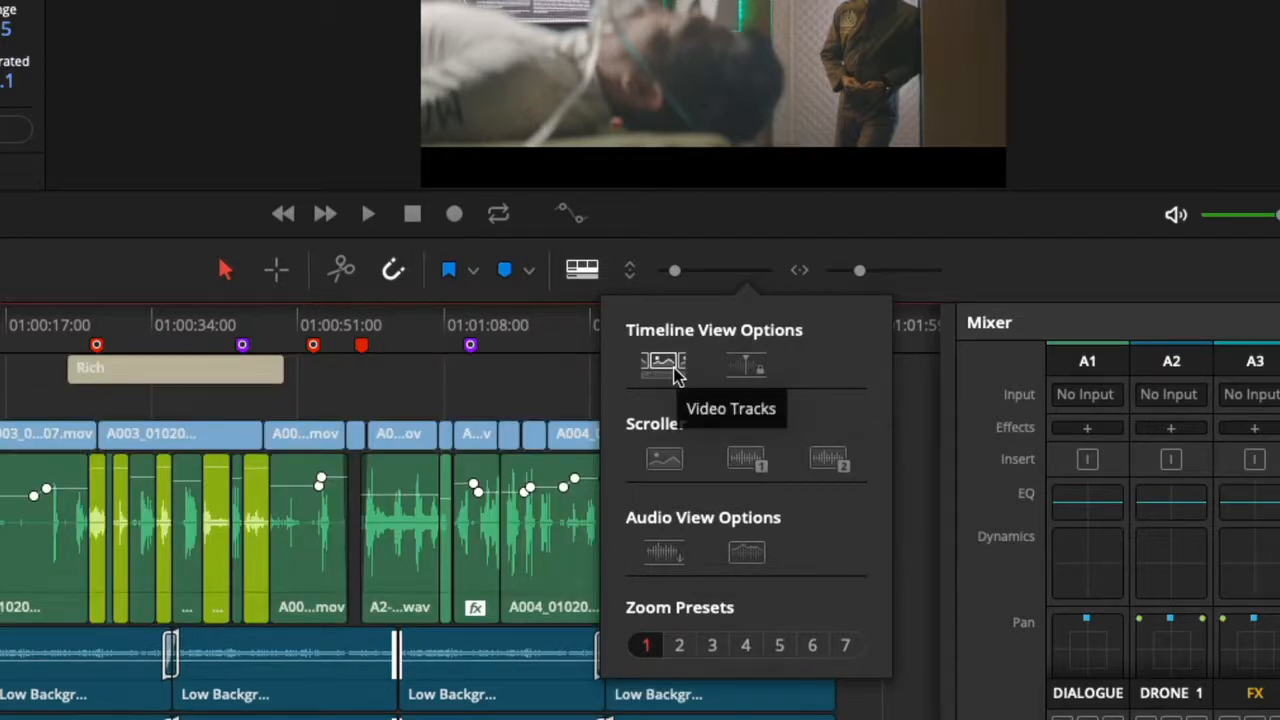
click(546, 320)
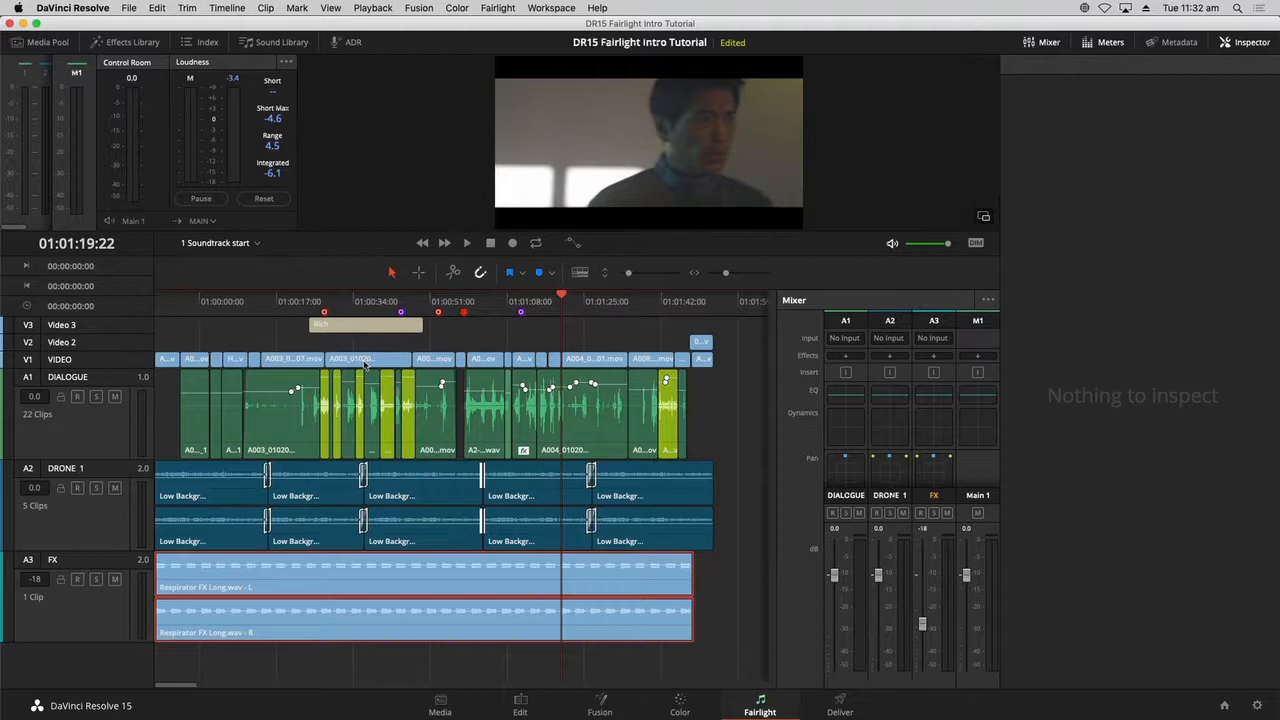
click(255, 304)
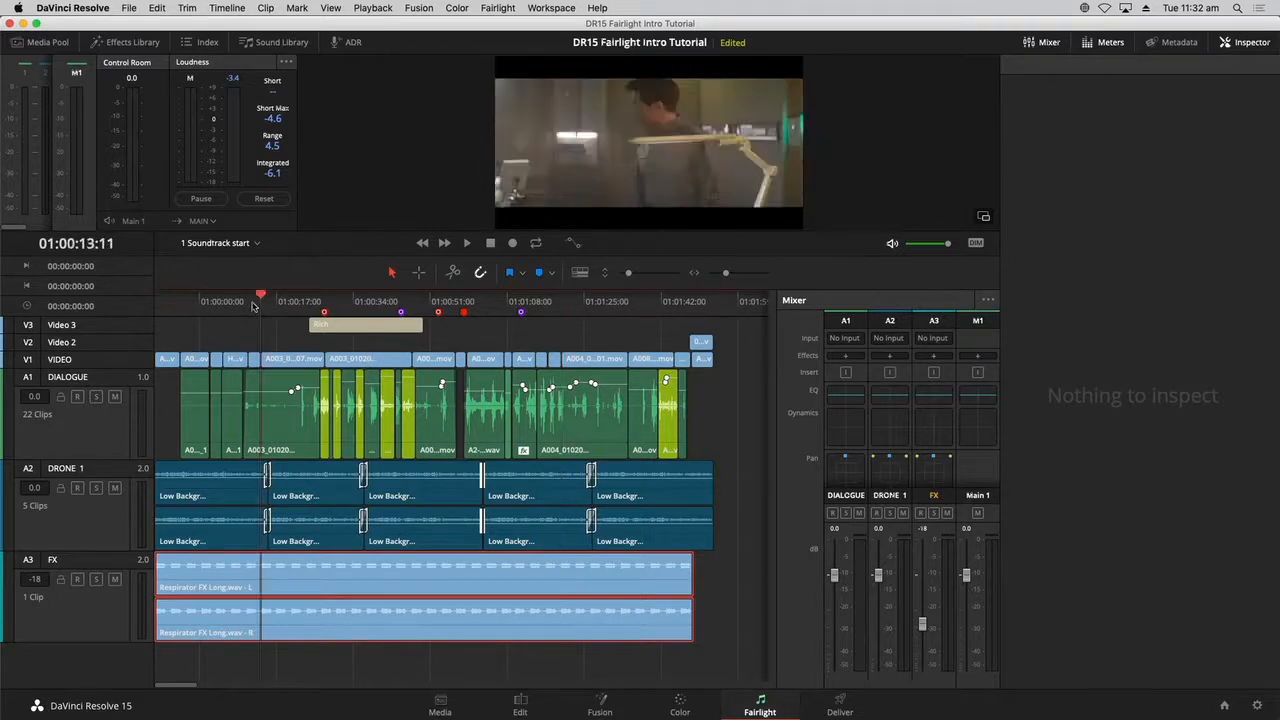
key(space)
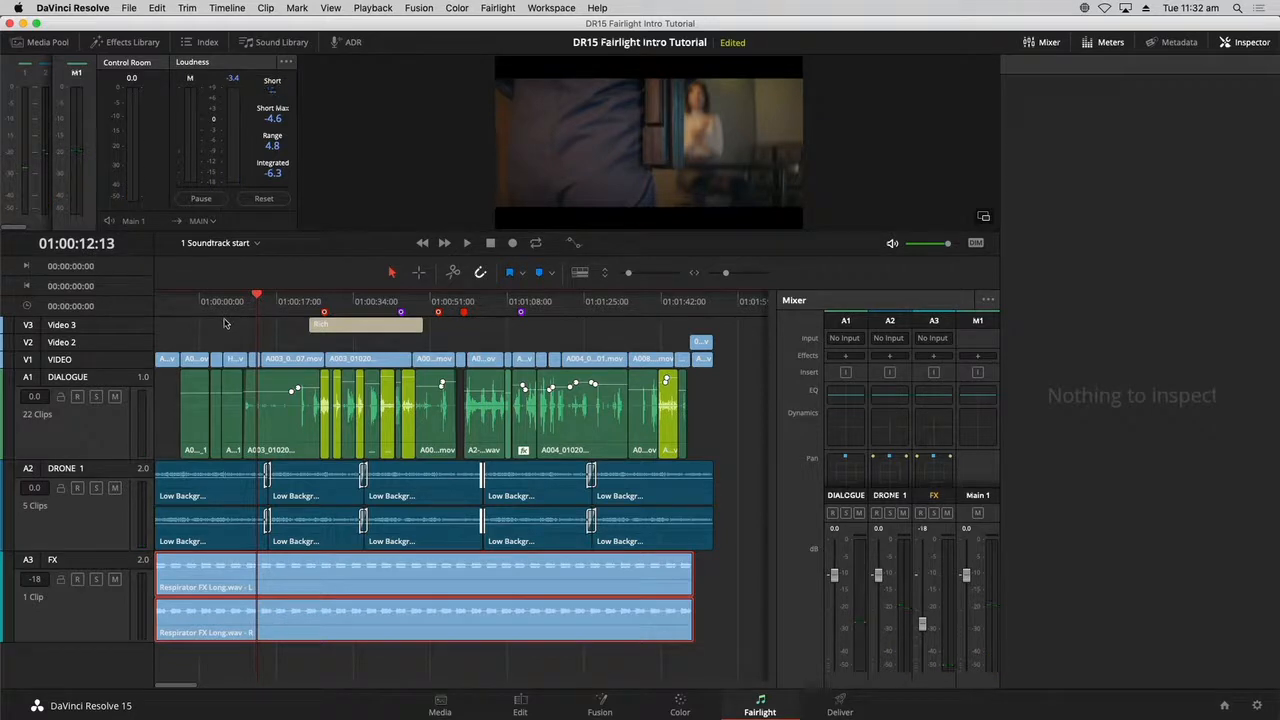
- Zoom in on the timeline around the playhead, shrink all audio tracks to minimum height, and enlarge only the FX track
scroll(224, 323, up, 5)
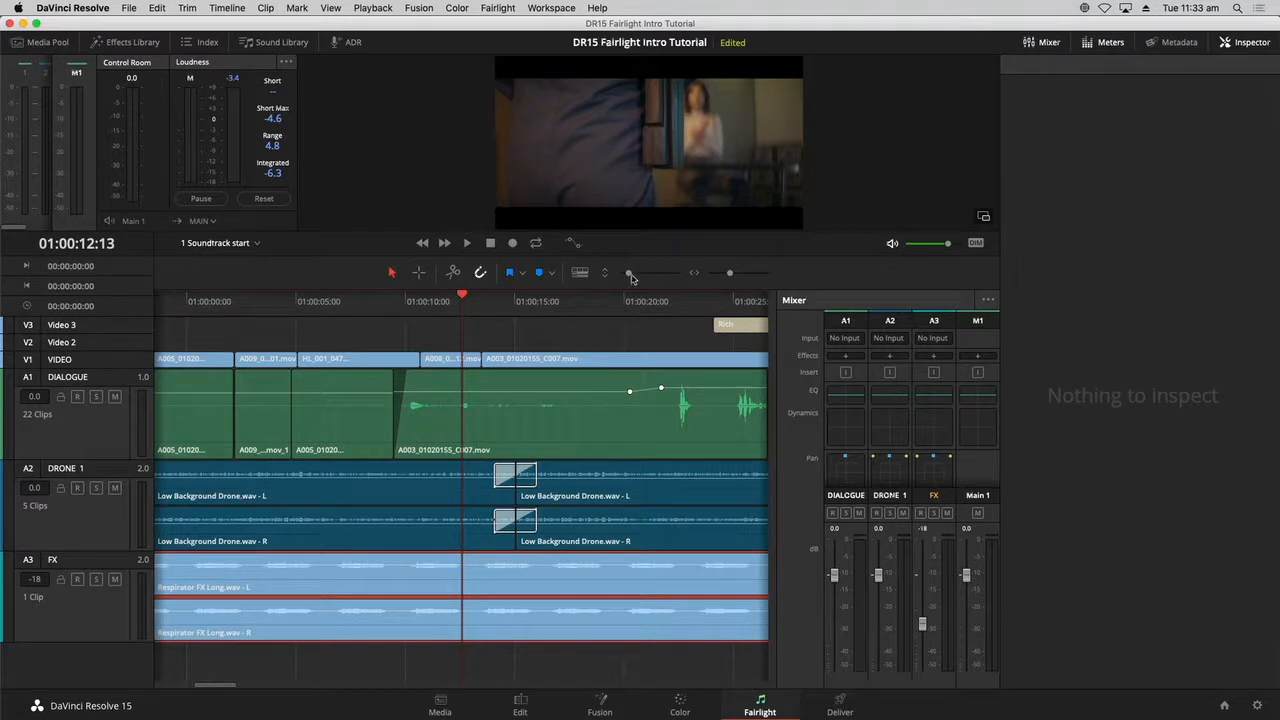
drag(631, 278, 620, 276)
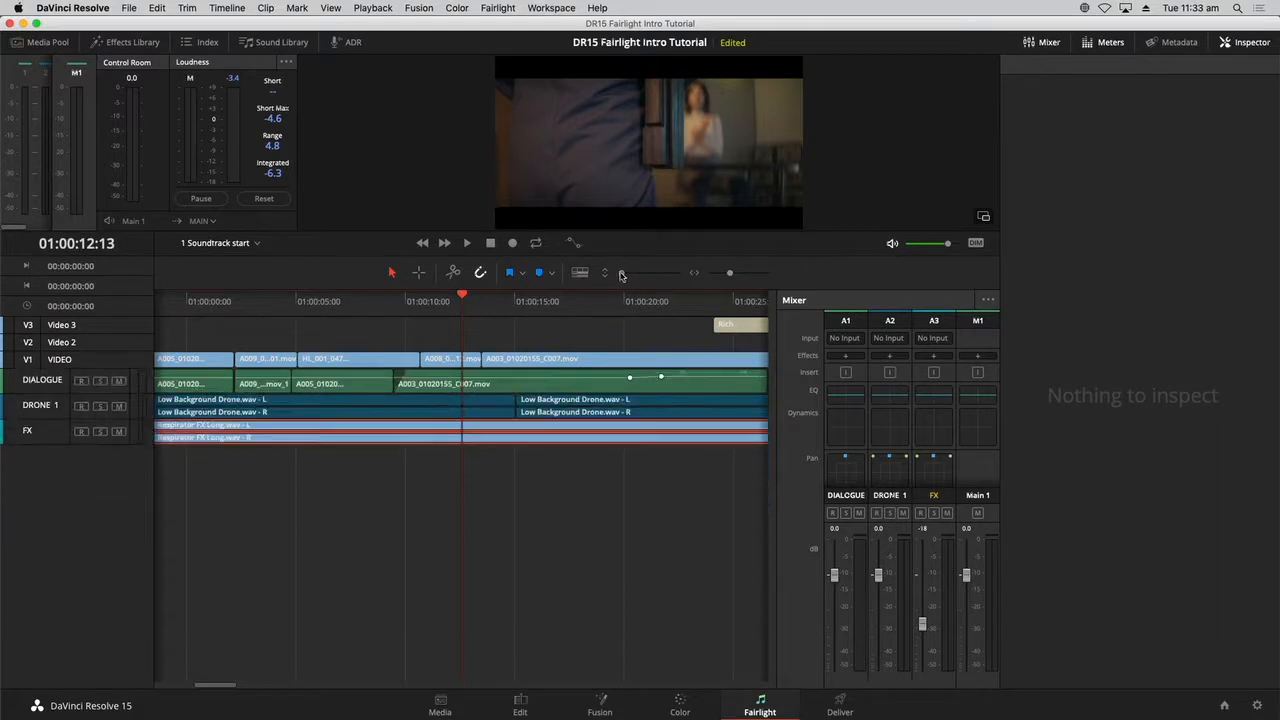
click(268, 541)
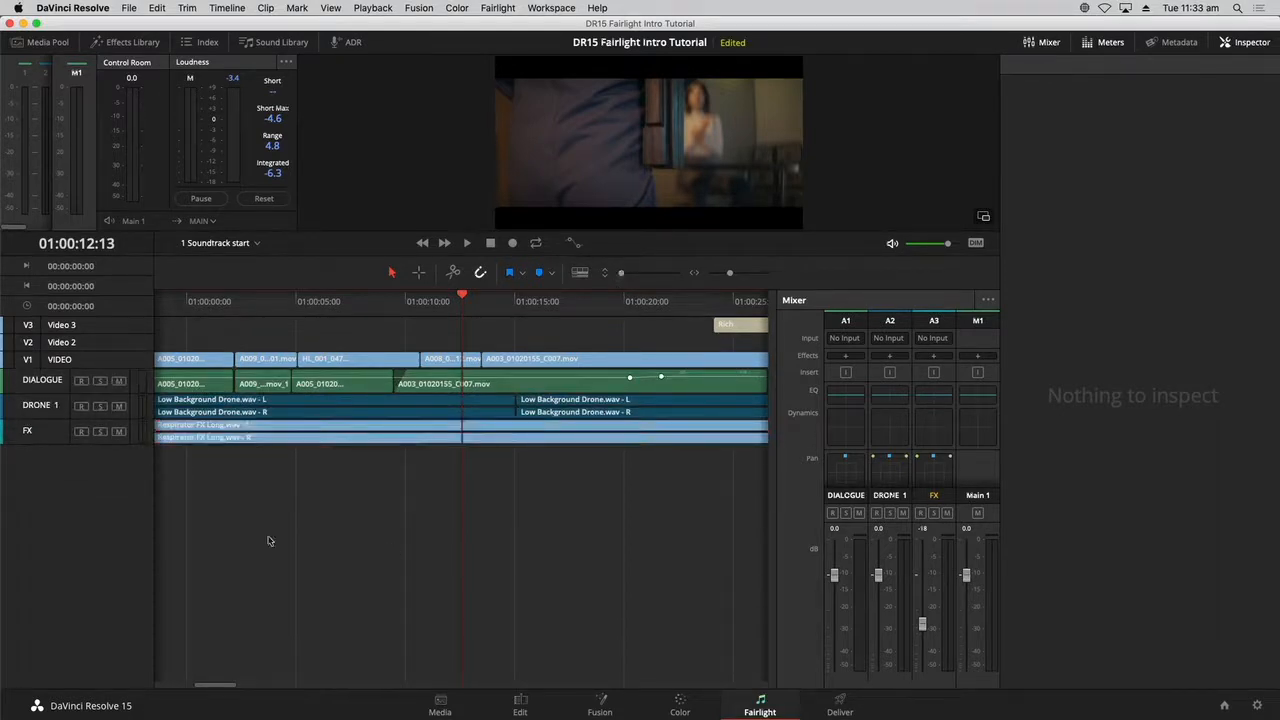
drag(48, 443, 57, 575)
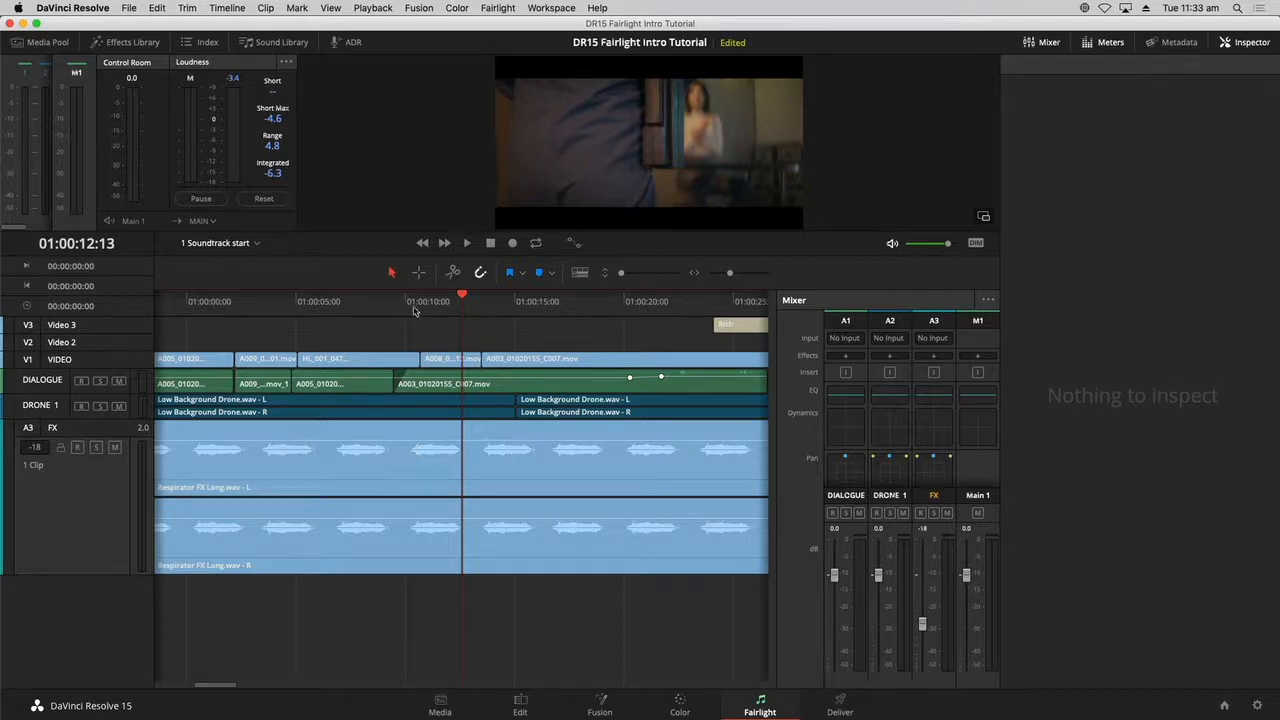
- Review the shot change after 01:00:10:15 and add volume keyframes to the respirator clip at about 01:00:10 and 01:00:13
drag(420, 307, 382, 318)
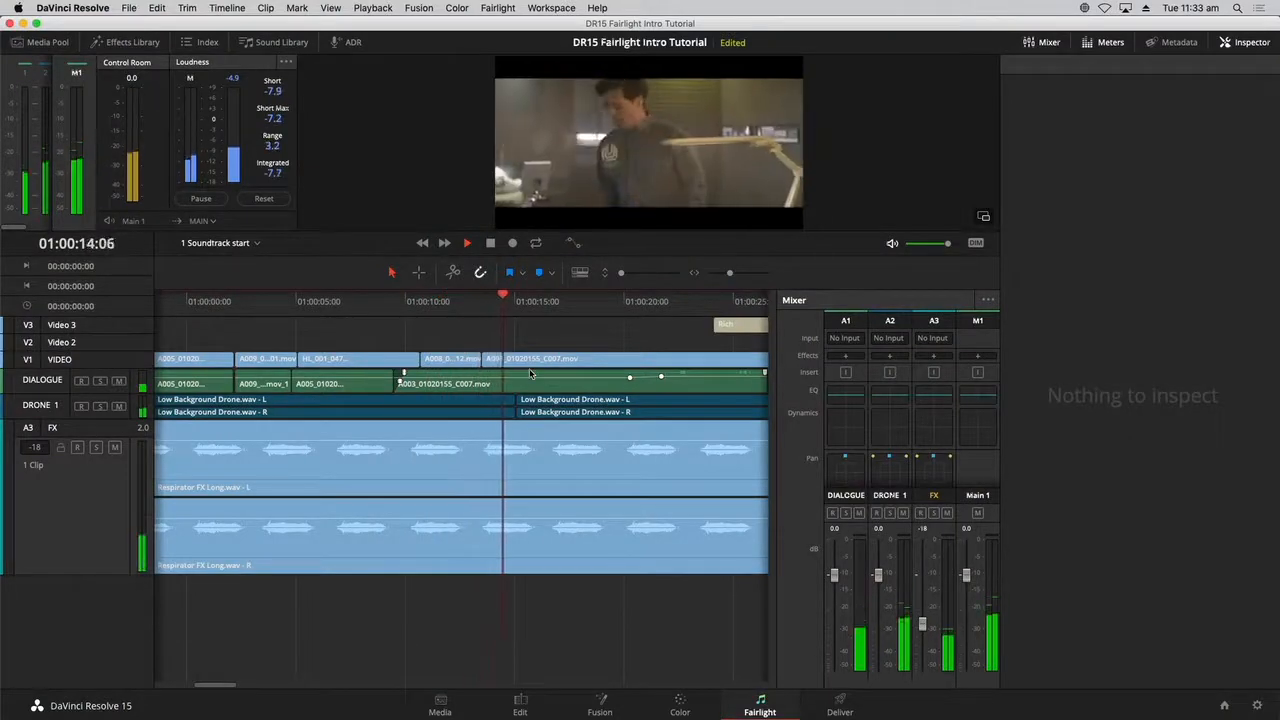
key(space)
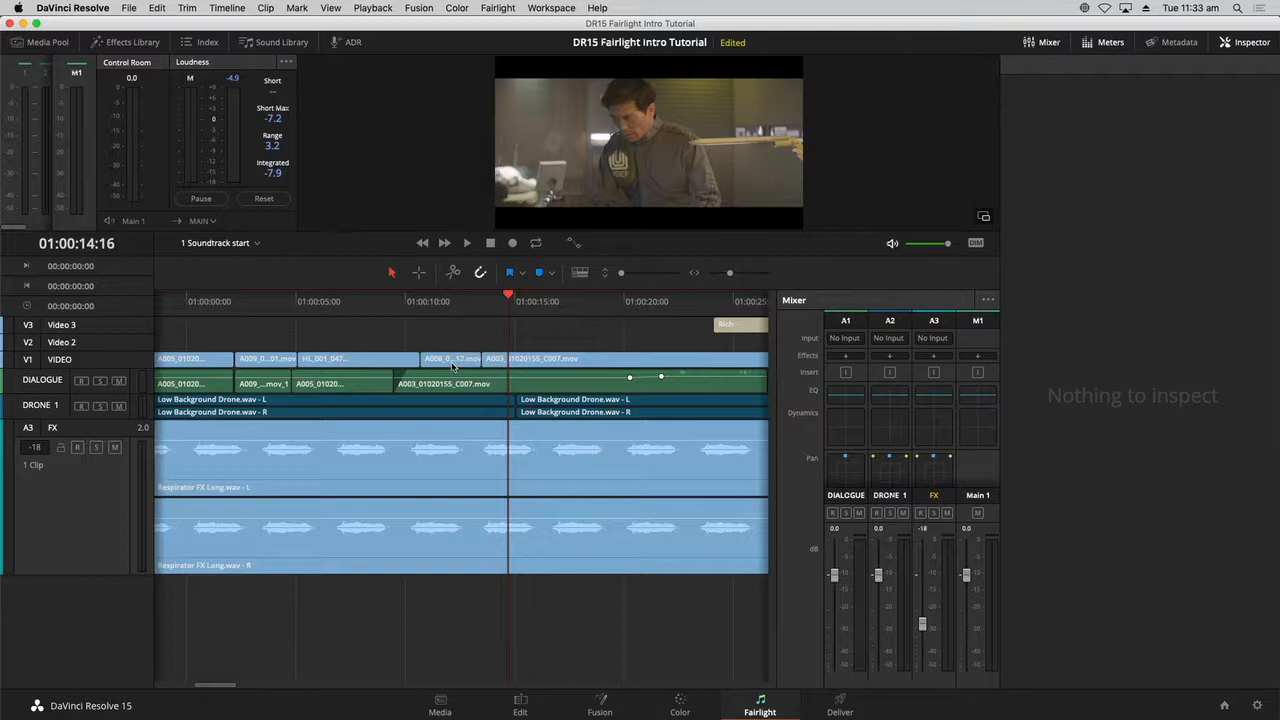
click(419, 308)
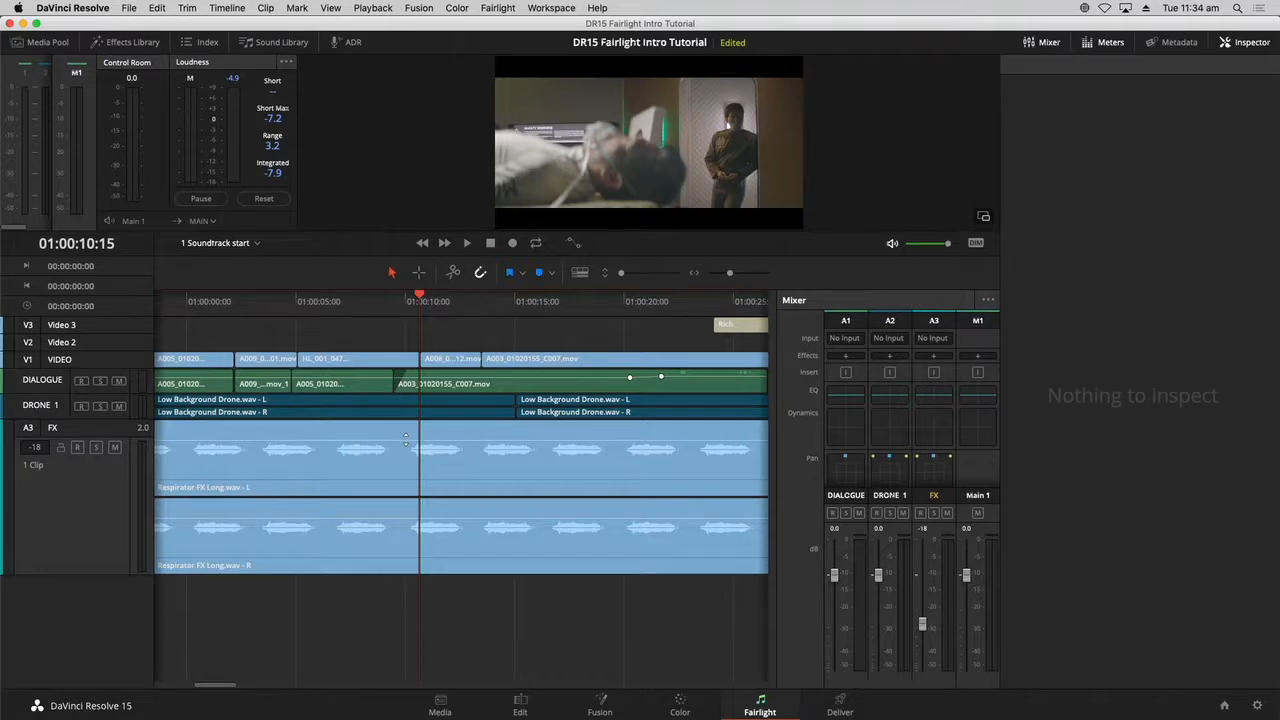
click(405, 439)
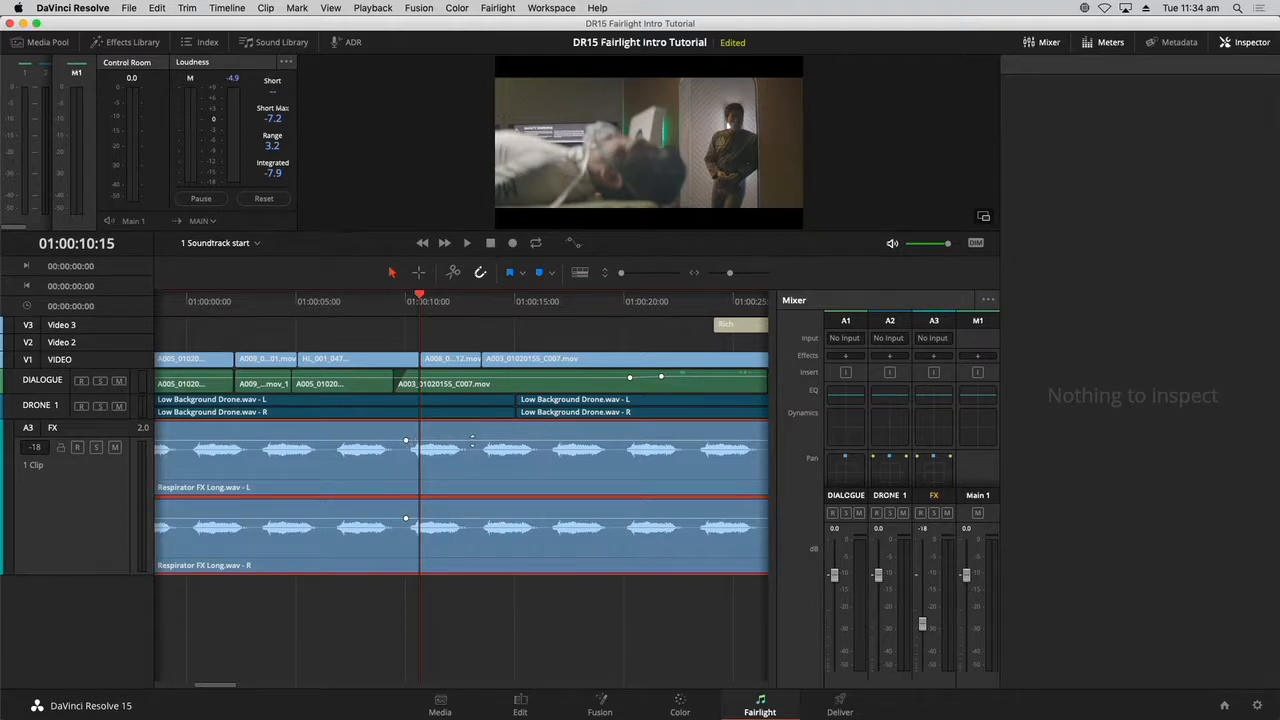
click(473, 440)
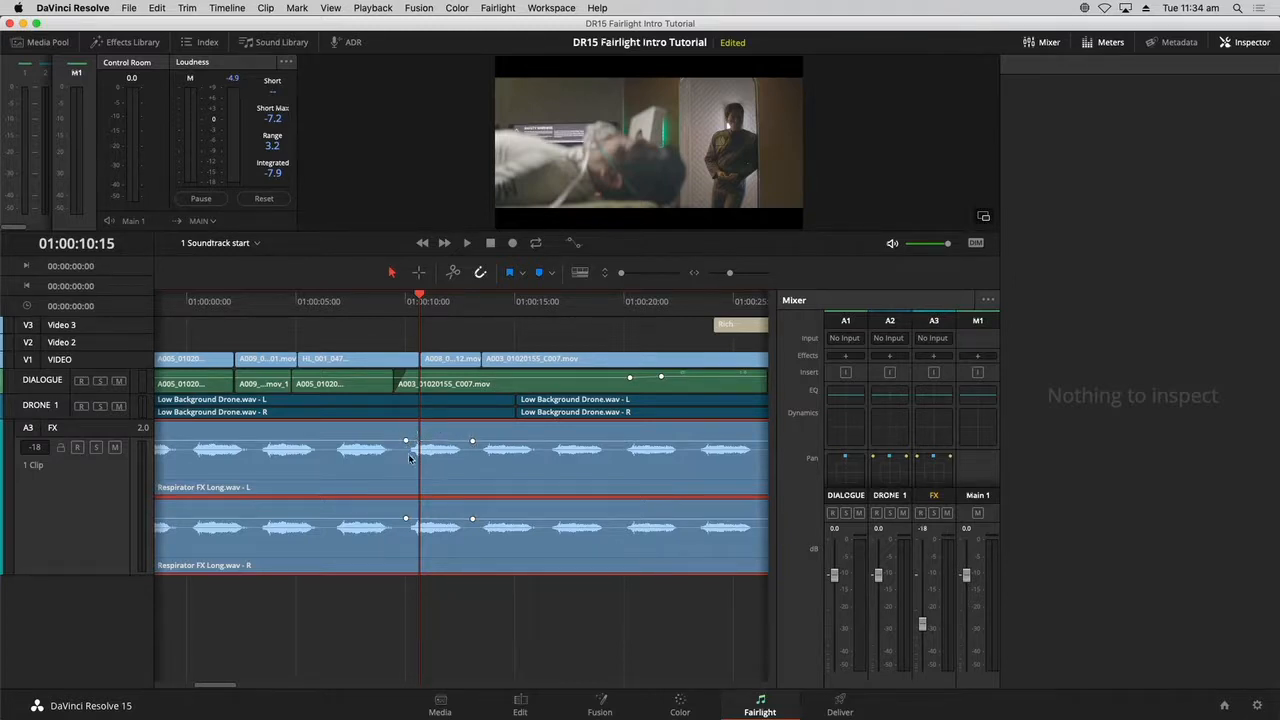
- Play across the two respirator keyframes and lower the clip's level line slightly from the second keyframe onward
key(space)
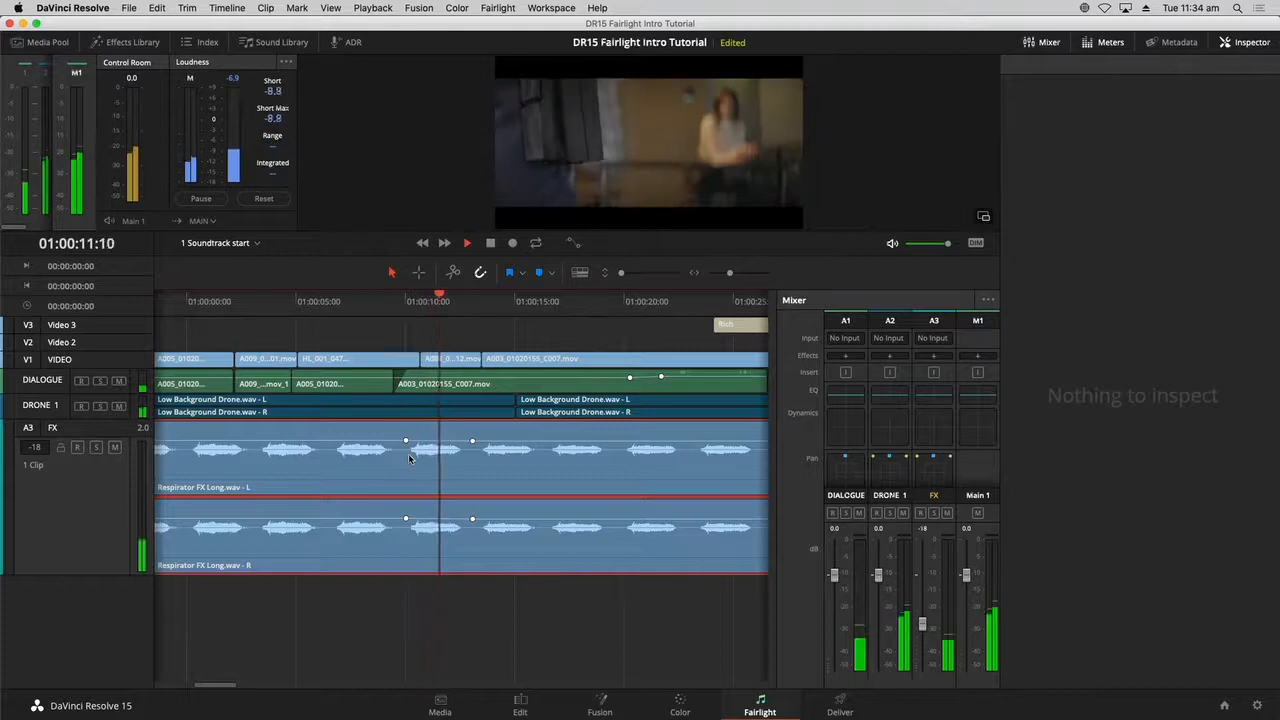
key(space)
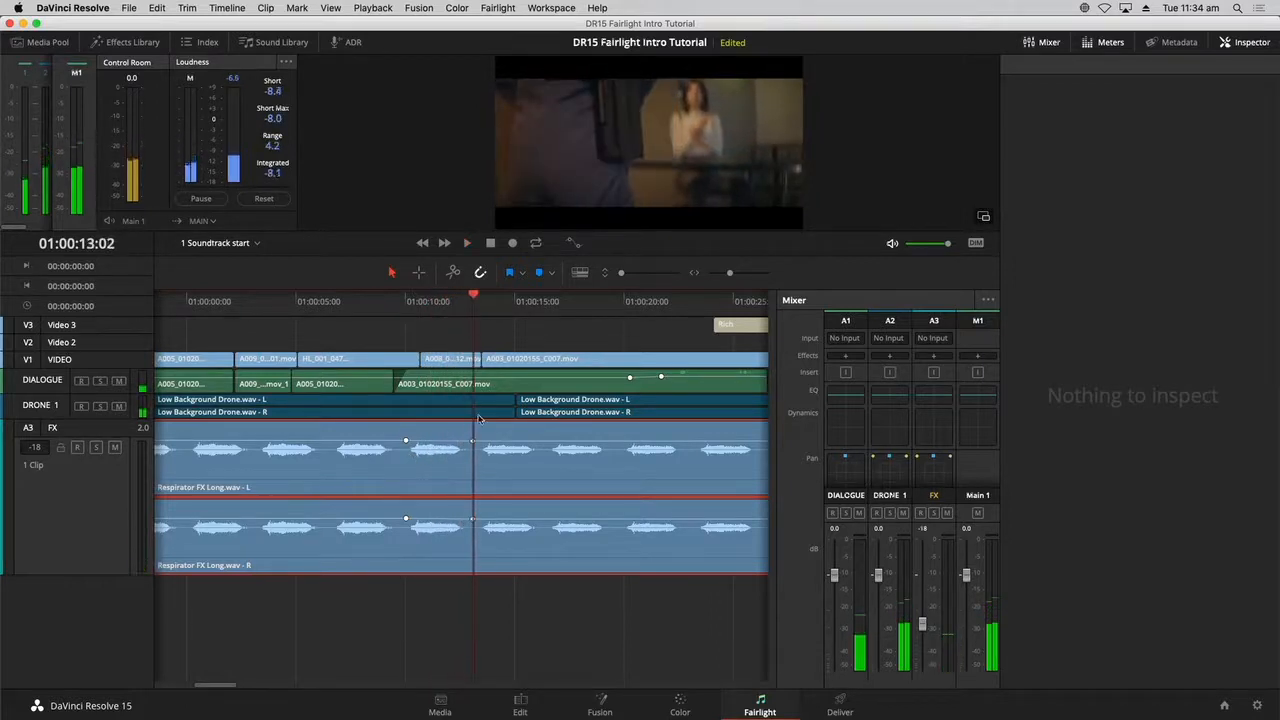
key(space)
key(space)
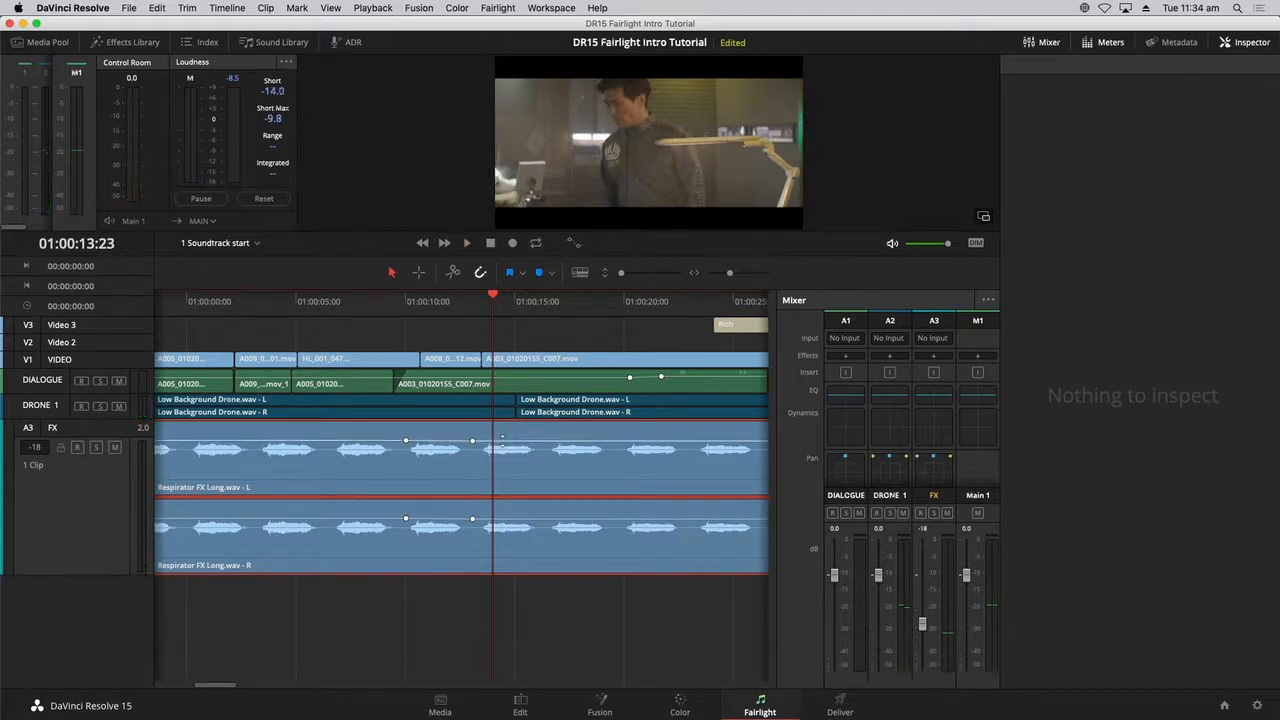
drag(502, 440, 503, 441)
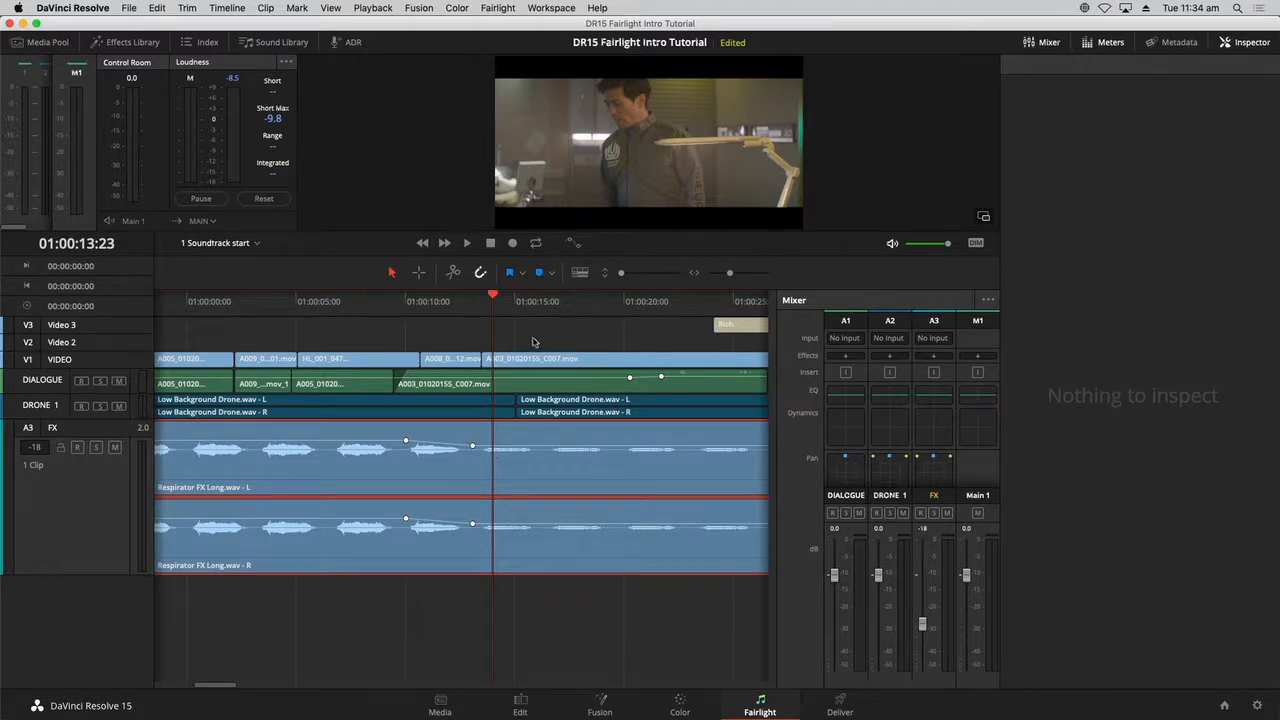
- Select the respirator clip and play from 01:00:05:01 across its two volume keyframes to audition the fade
key(space)
key(space)
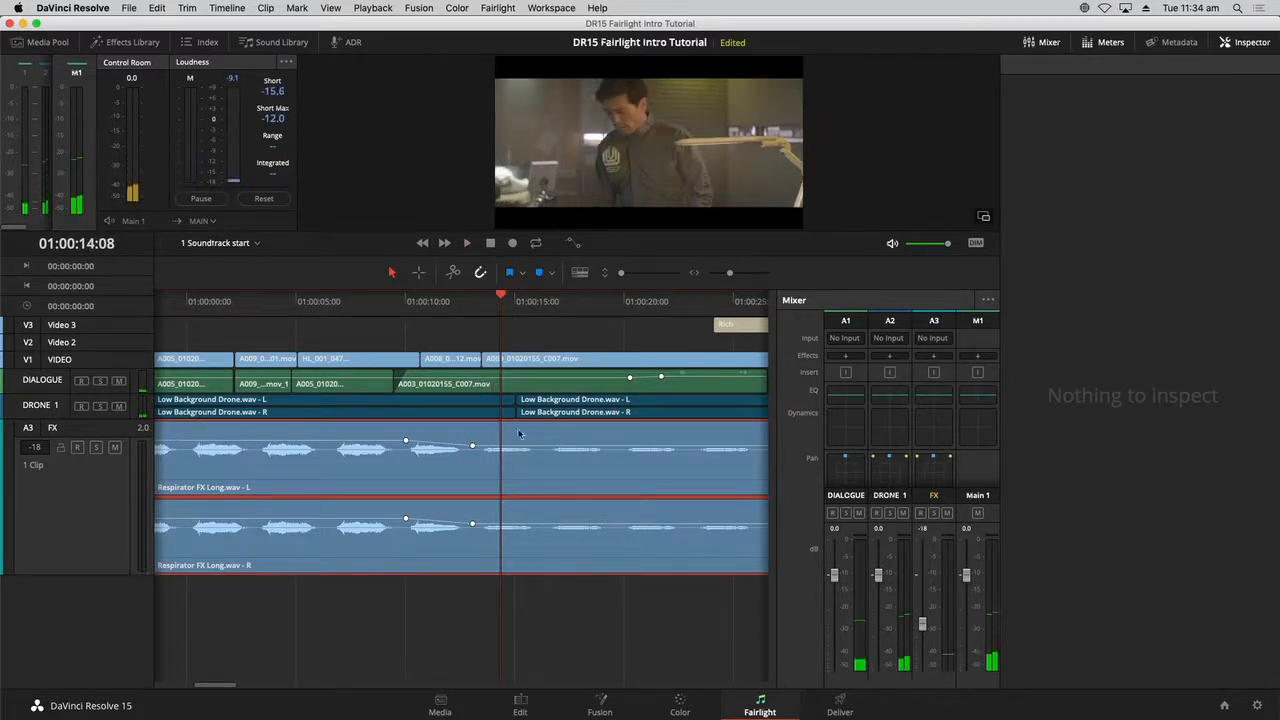
click(518, 482)
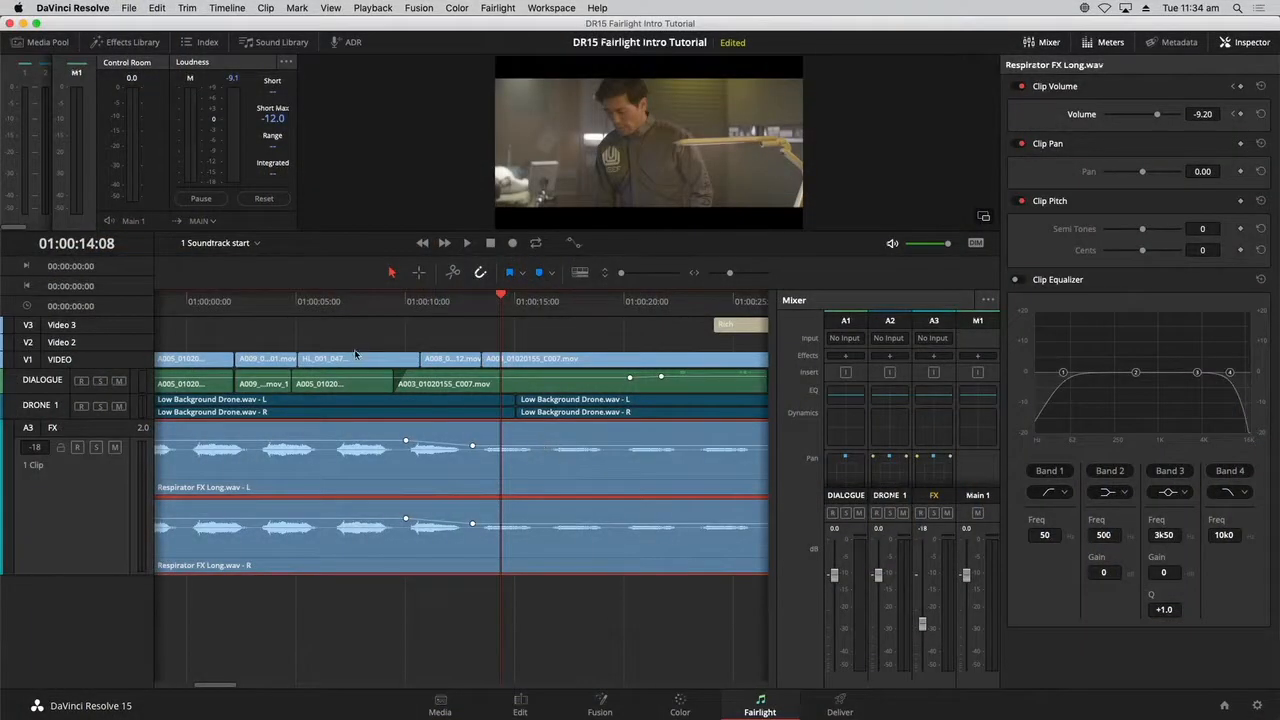
click(360, 314)
click(299, 308)
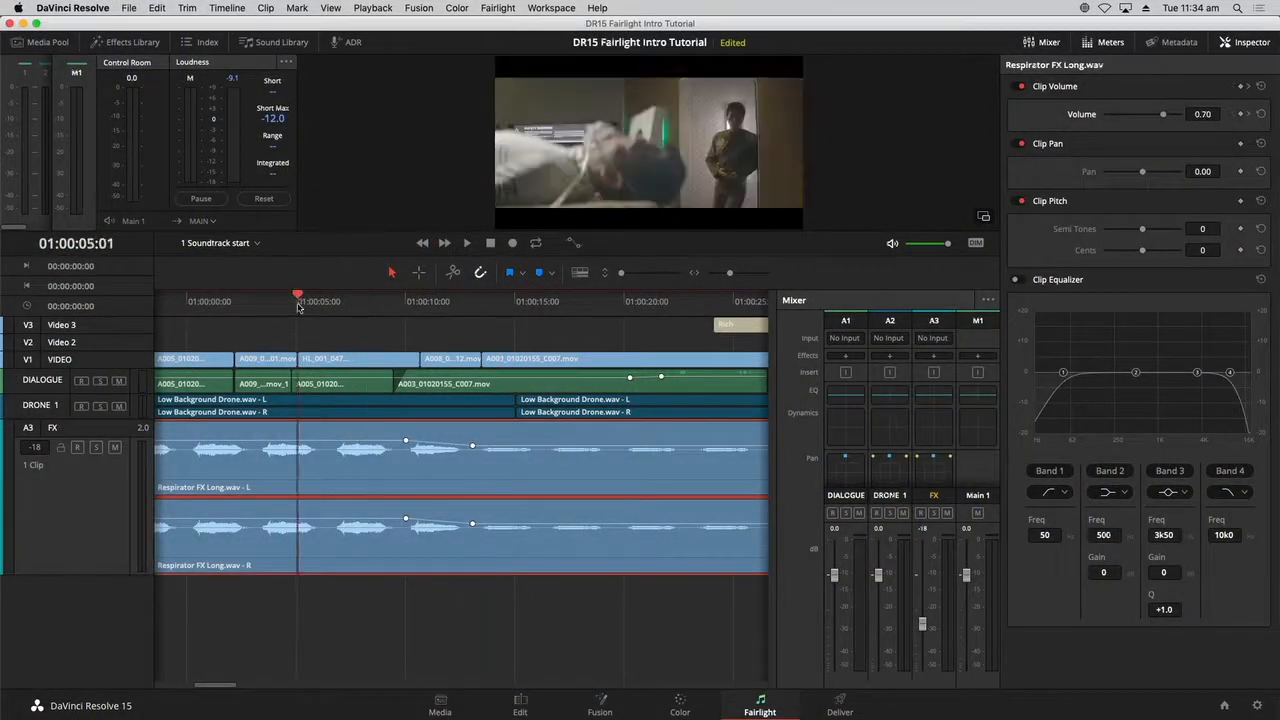
key(space)
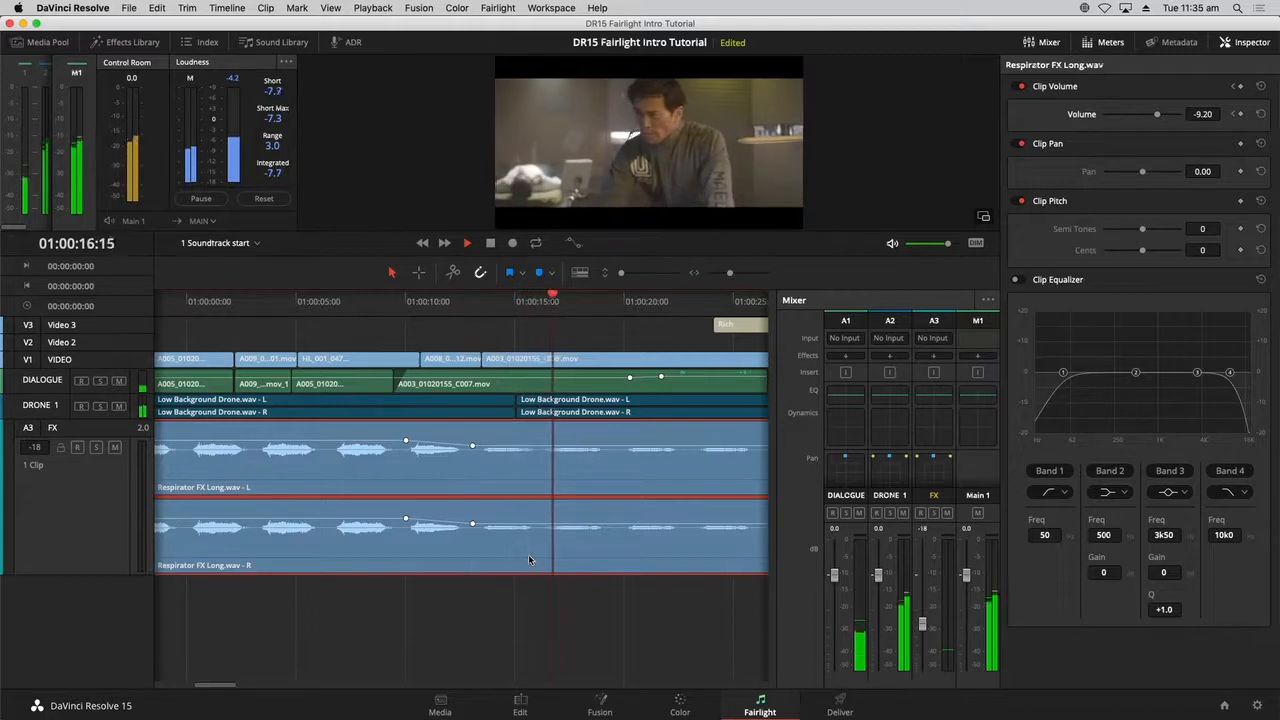
key(space)
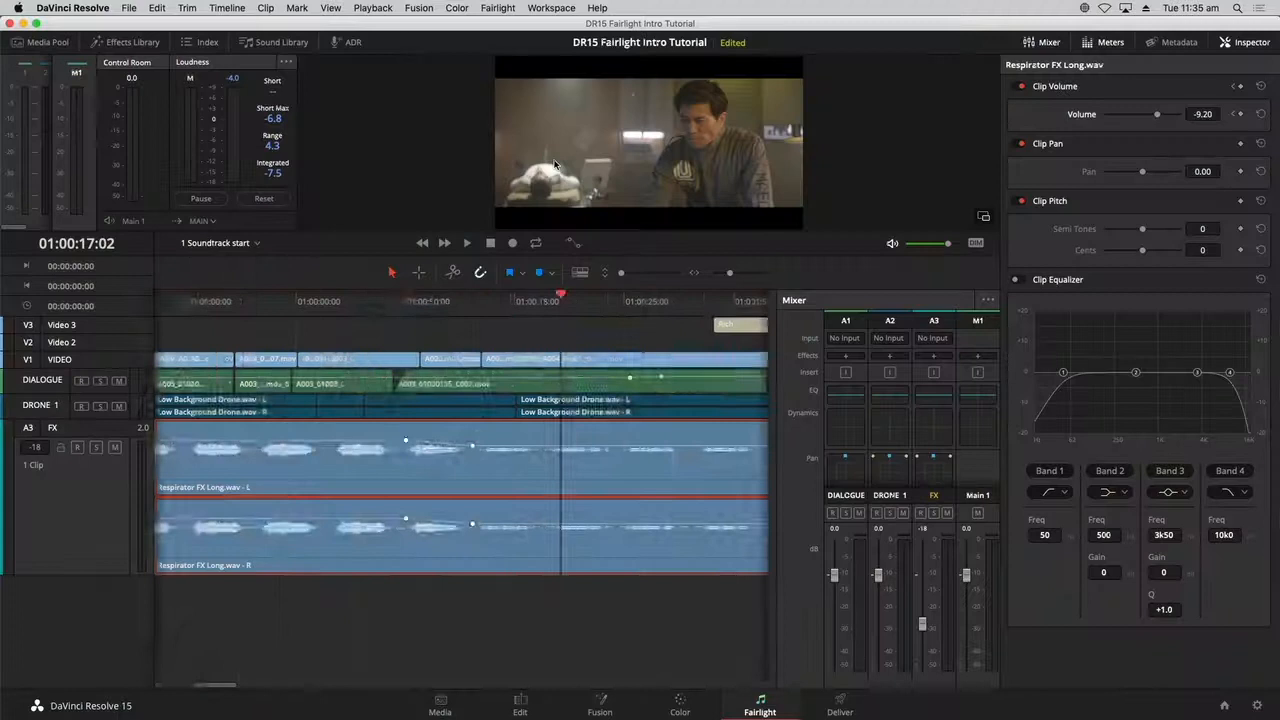
- Fit the whole timeline in view with taller audio tracks, and hide the Inspector and Mixer
key(shift+z)
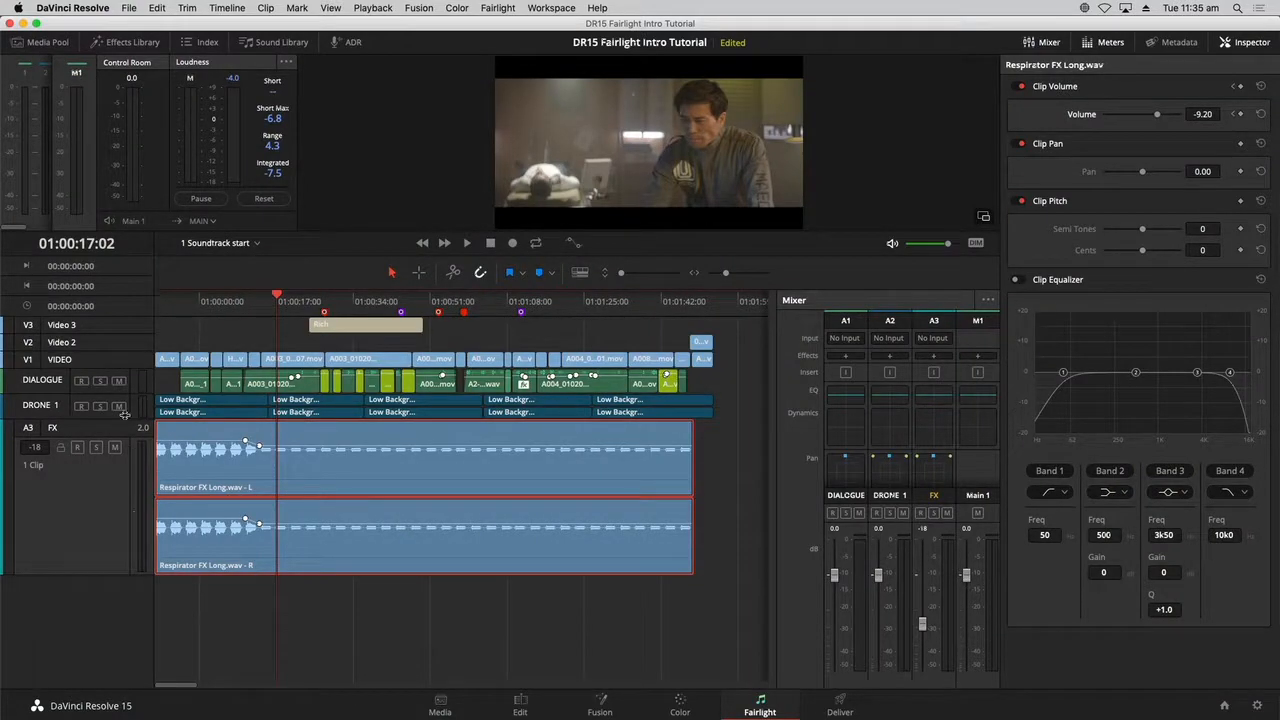
mouse_move(622, 274)
mouse_down()
mouse_move(638, 276)
mouse_move(627, 276)
mouse_up()
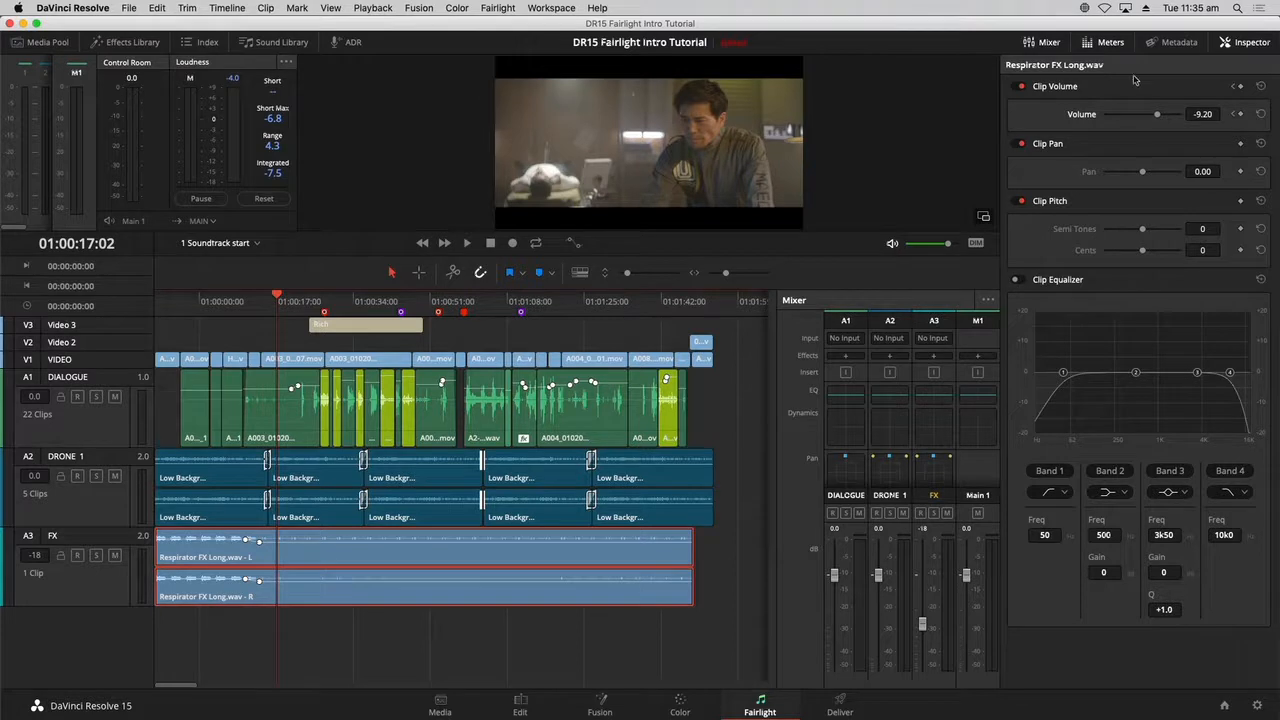
click(1246, 44)
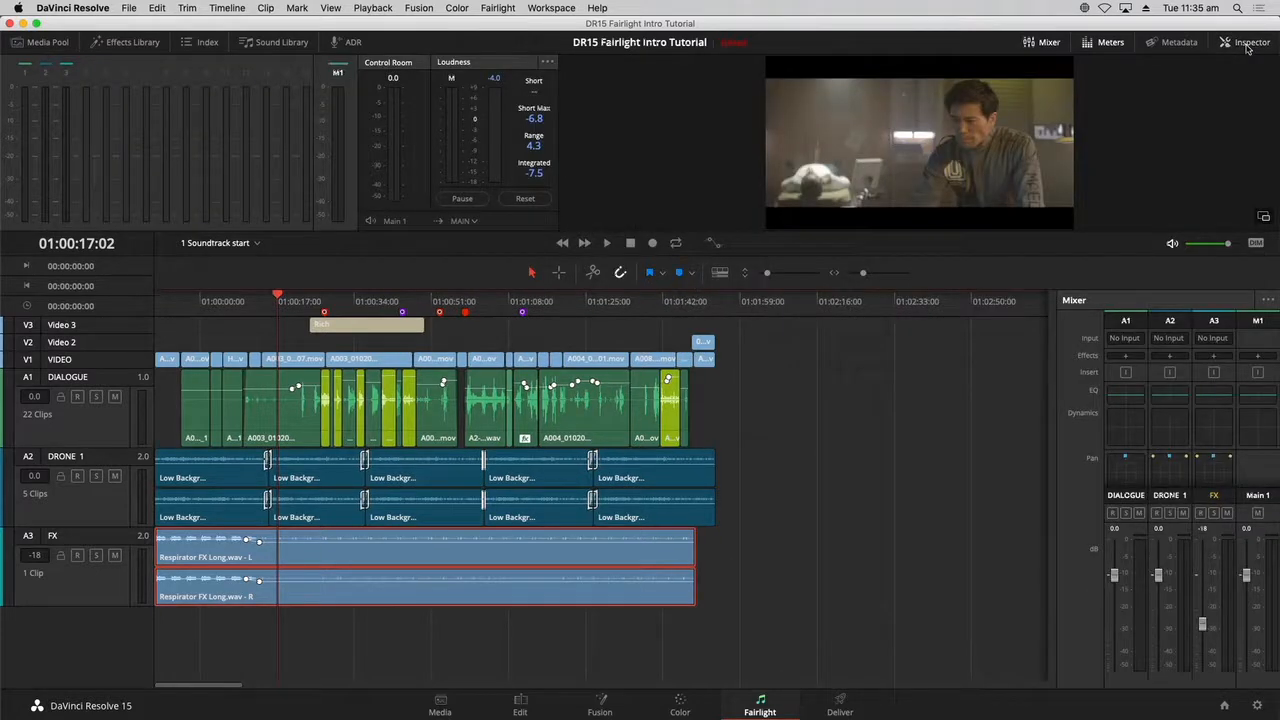
click(1035, 41)
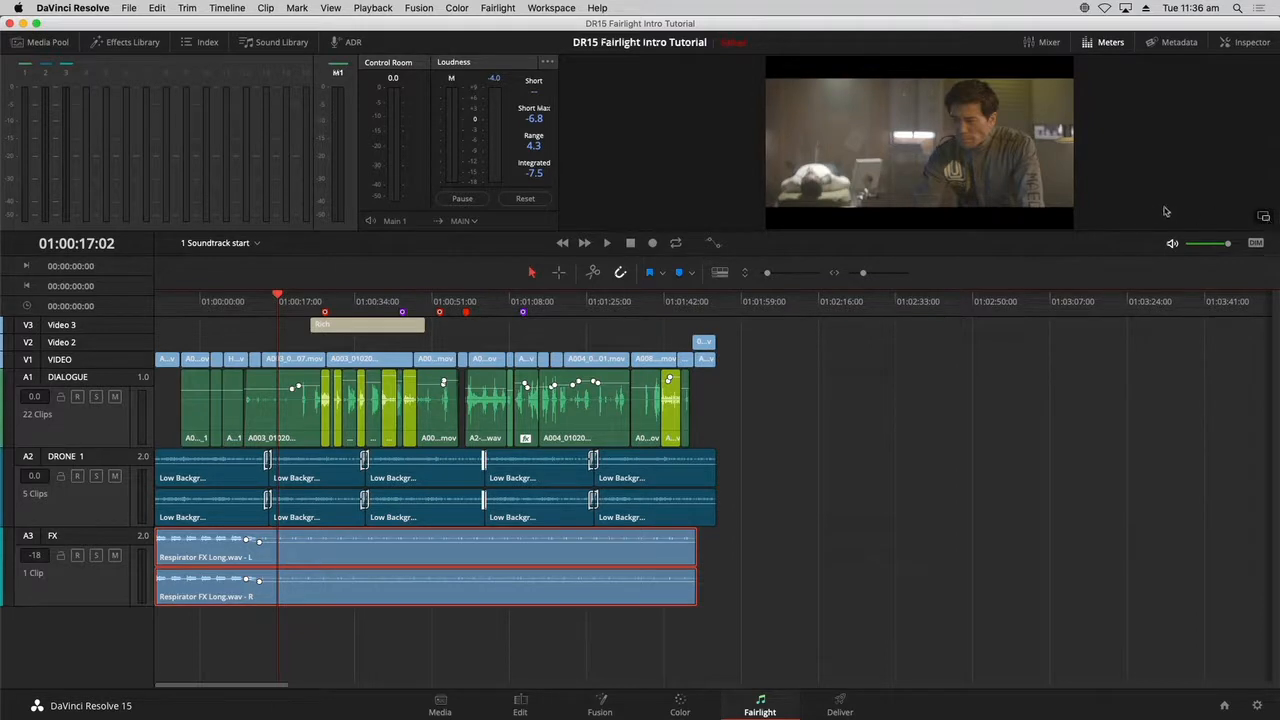
- Float the viewer as a separate window, hide the meters, and place the viewer in the empty area below the audio tracks
click(1264, 218)
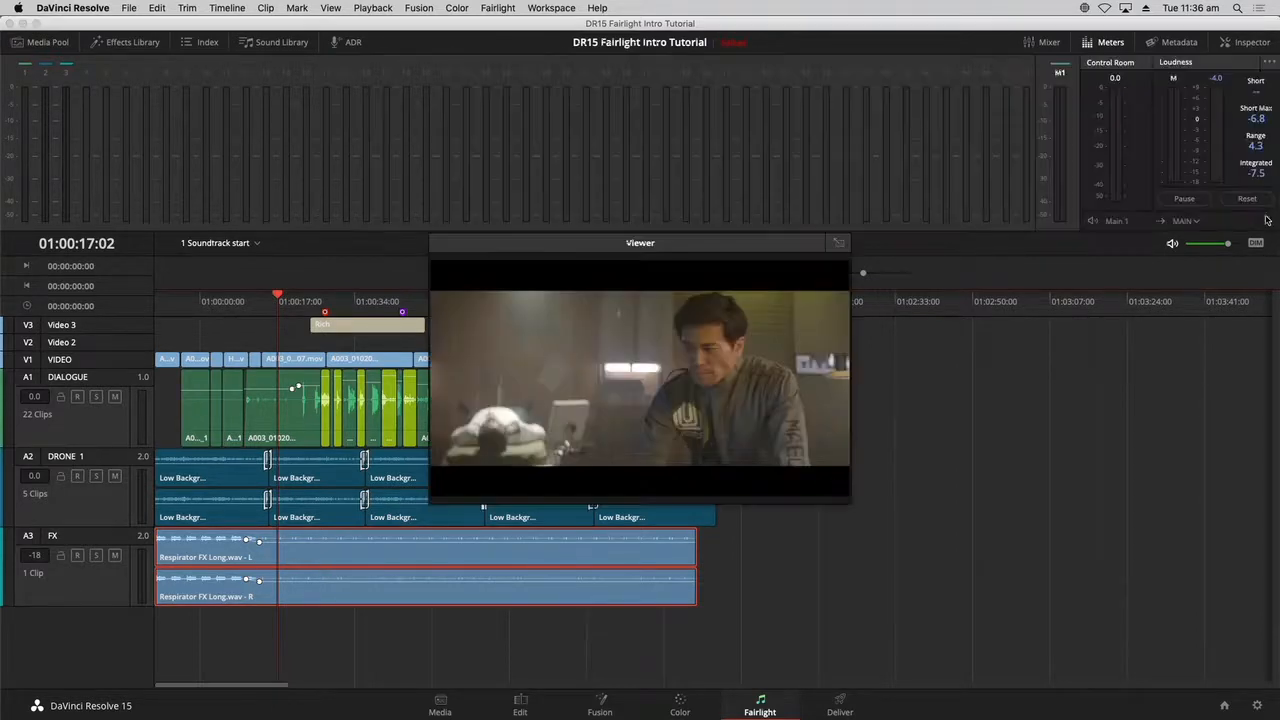
drag(685, 245, 893, 343)
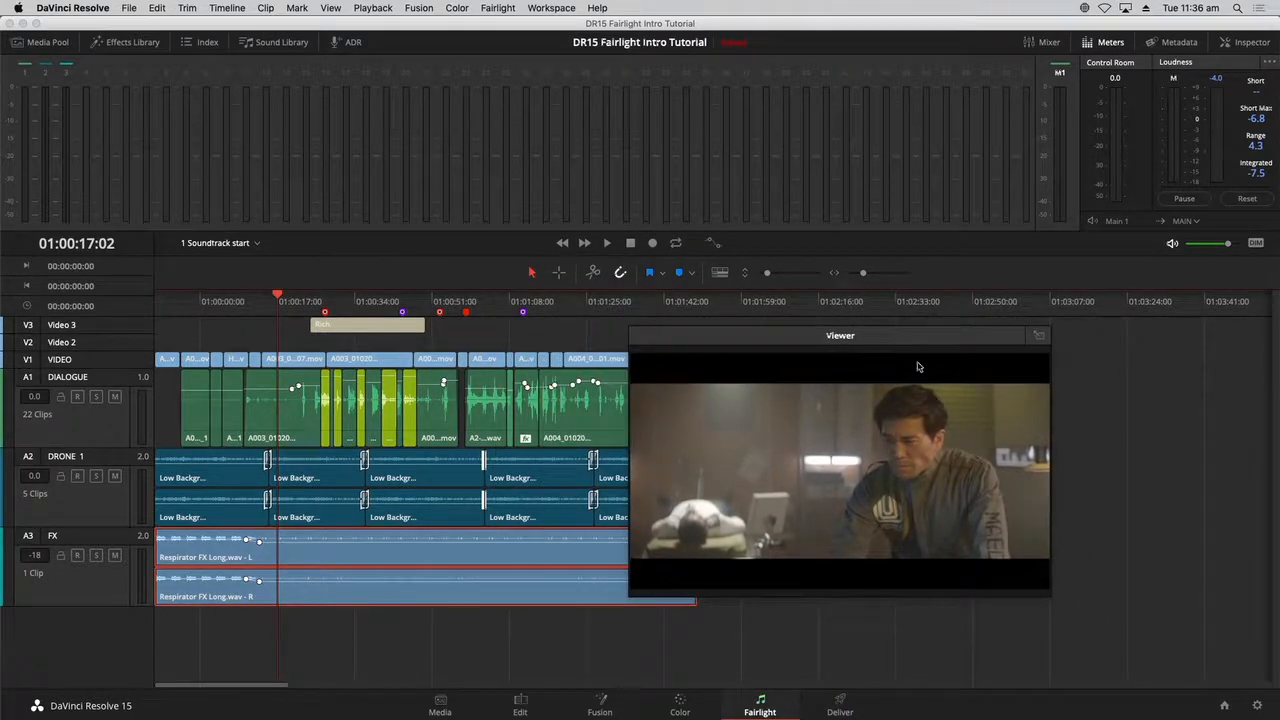
click(1100, 44)
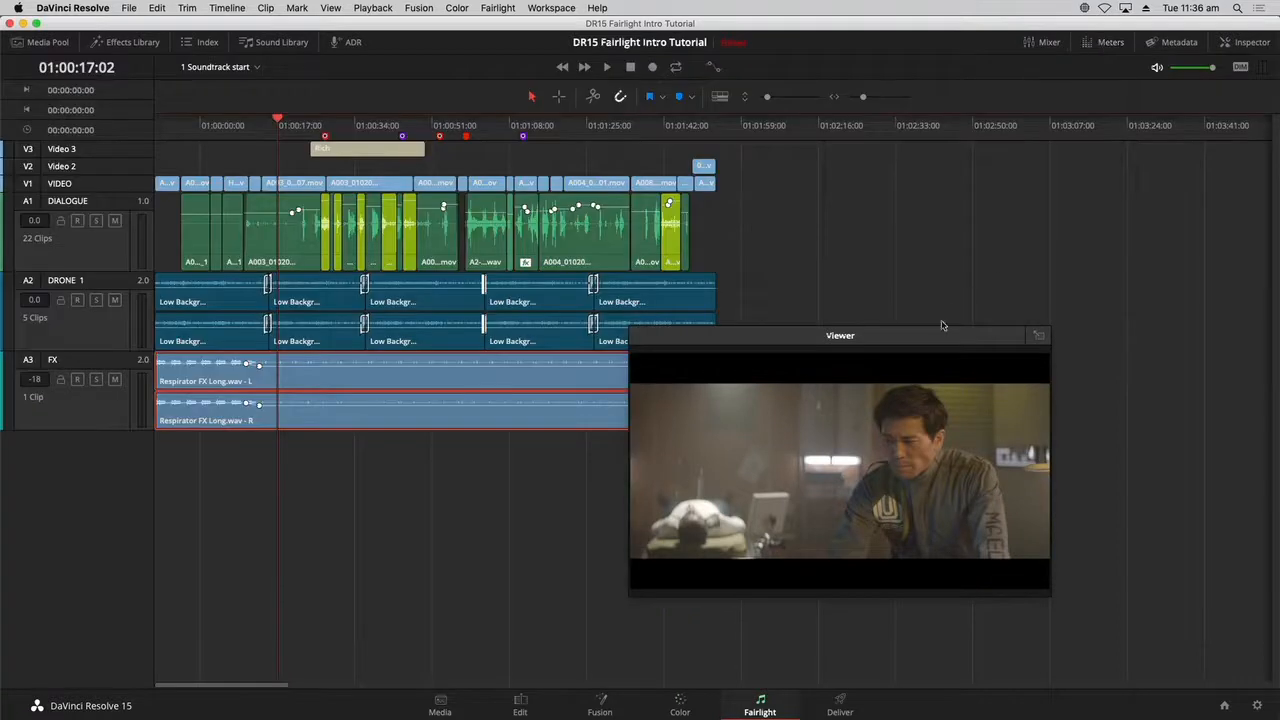
drag(940, 338, 1053, 177)
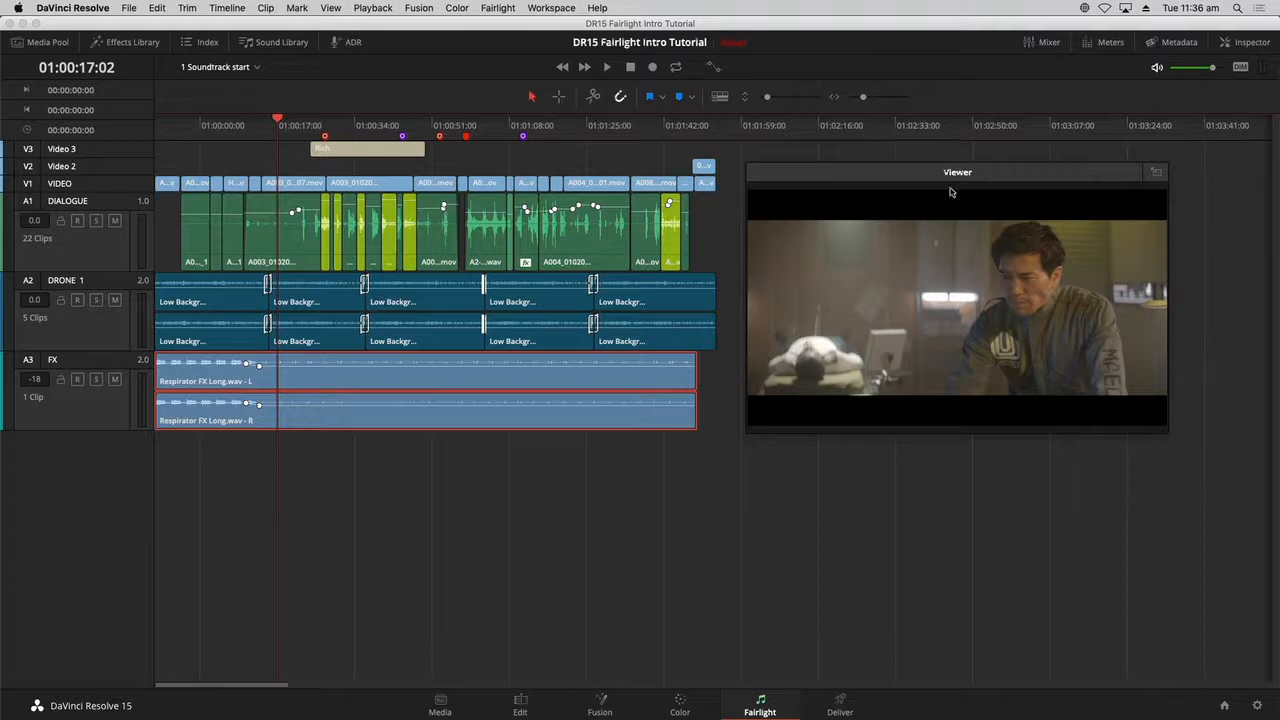
drag(963, 168, 1011, 427)
- Zoom in slightly on the timeline, deselect the respirator clip, and hide the video tracks
key(super+equal)
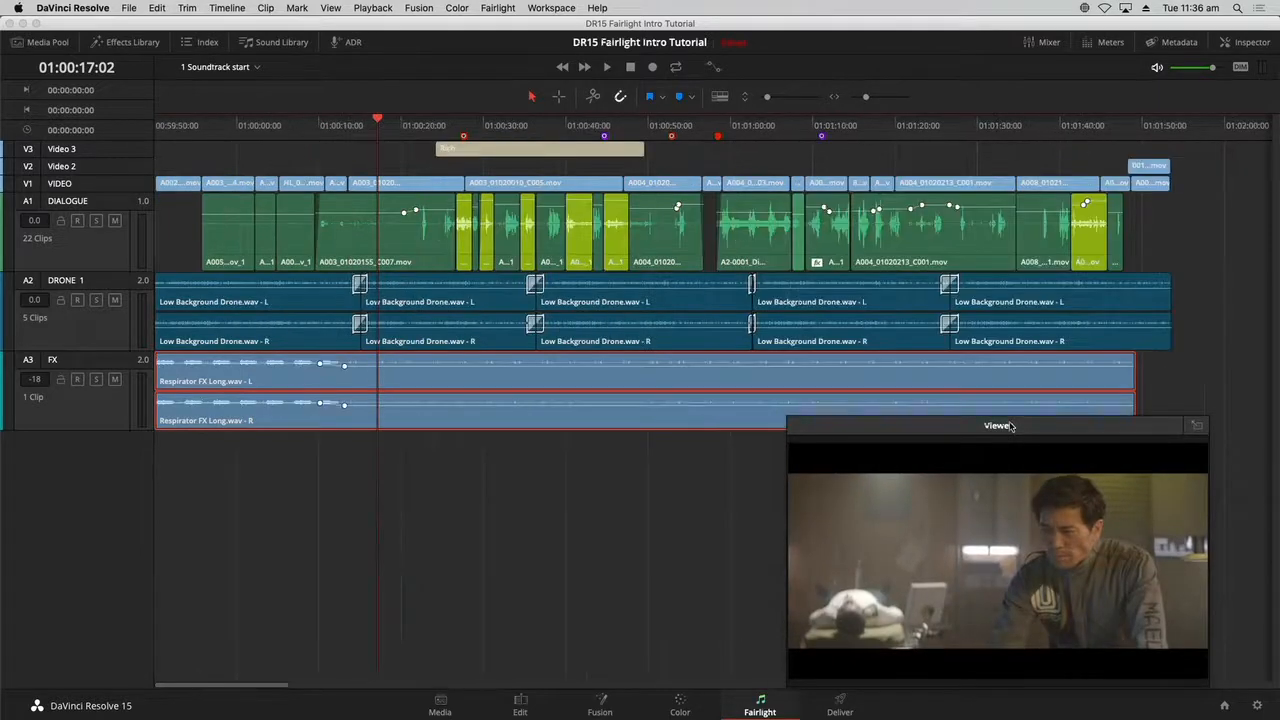
click(698, 562)
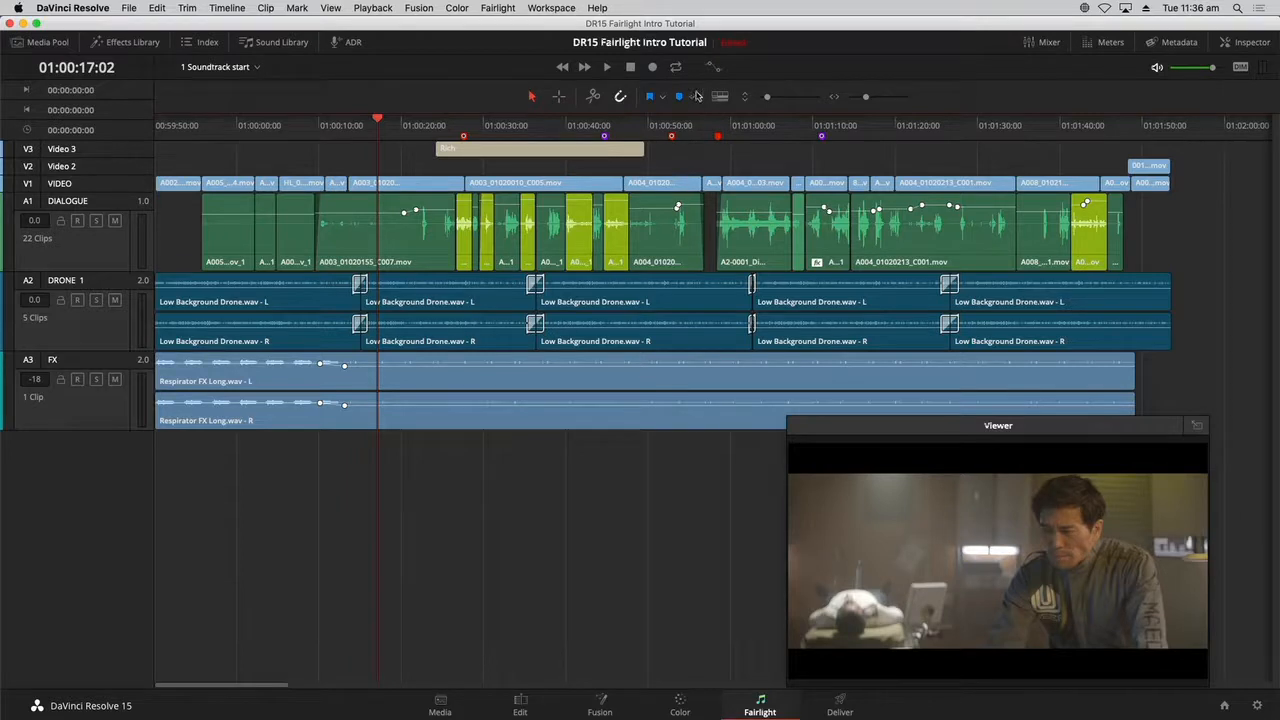
click(719, 96)
click(676, 145)
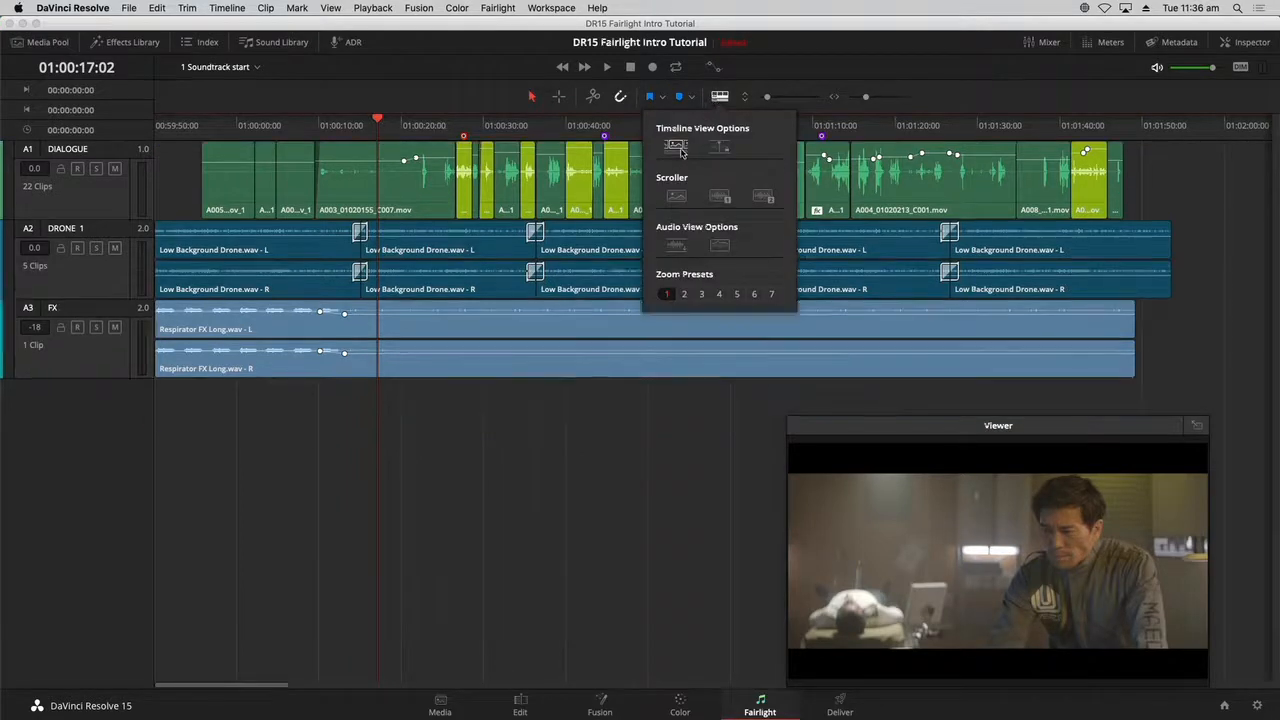
click(676, 196)
click(678, 451)
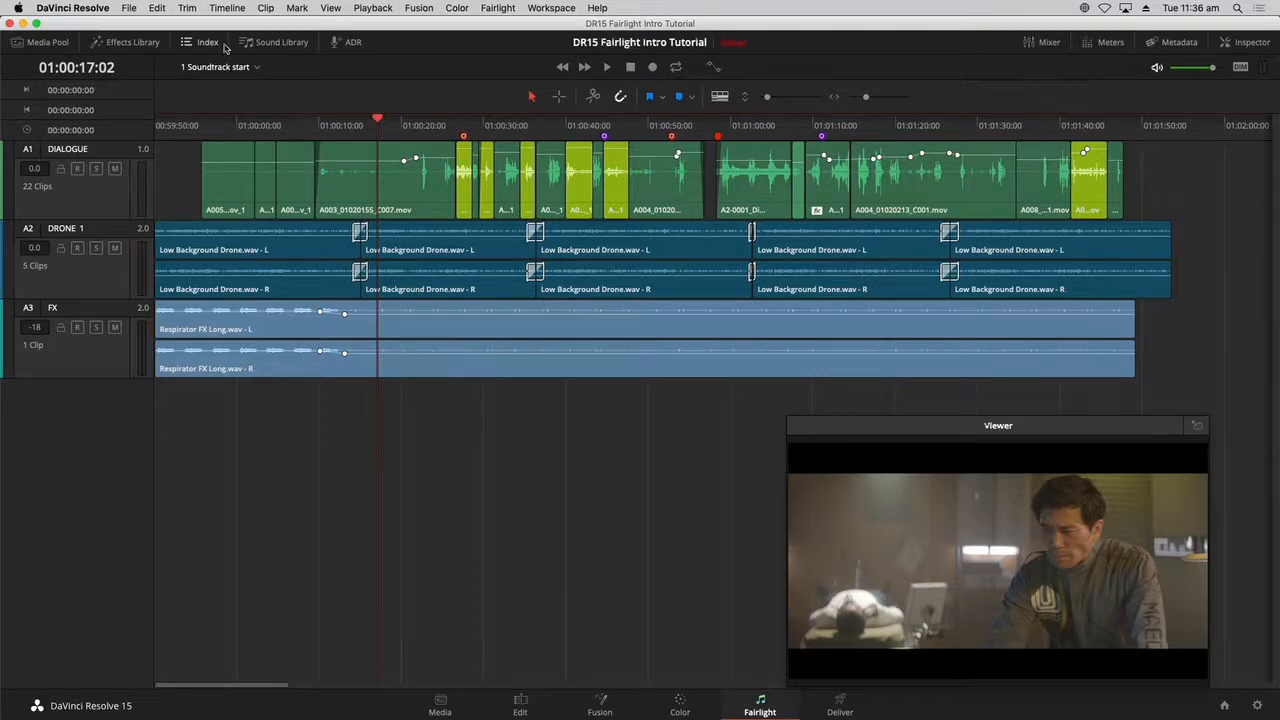
- Open the Index and show the timeline markers in list view
click(217, 46)
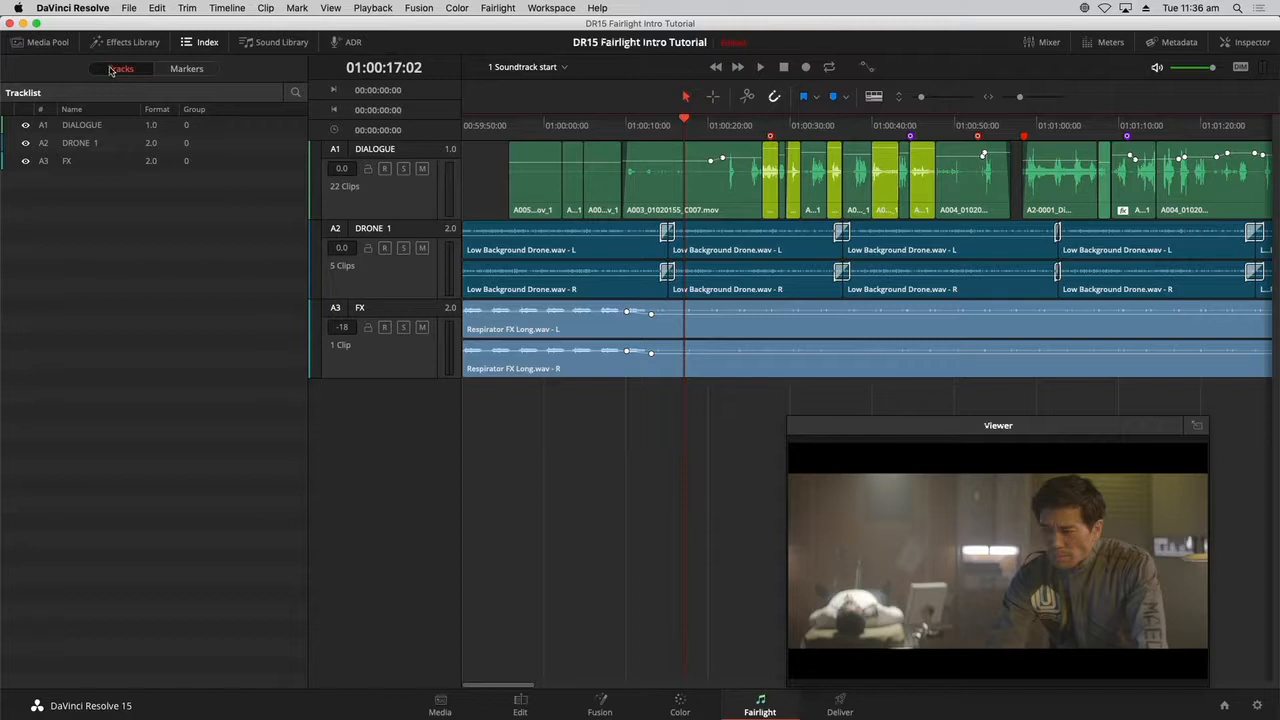
click(184, 71)
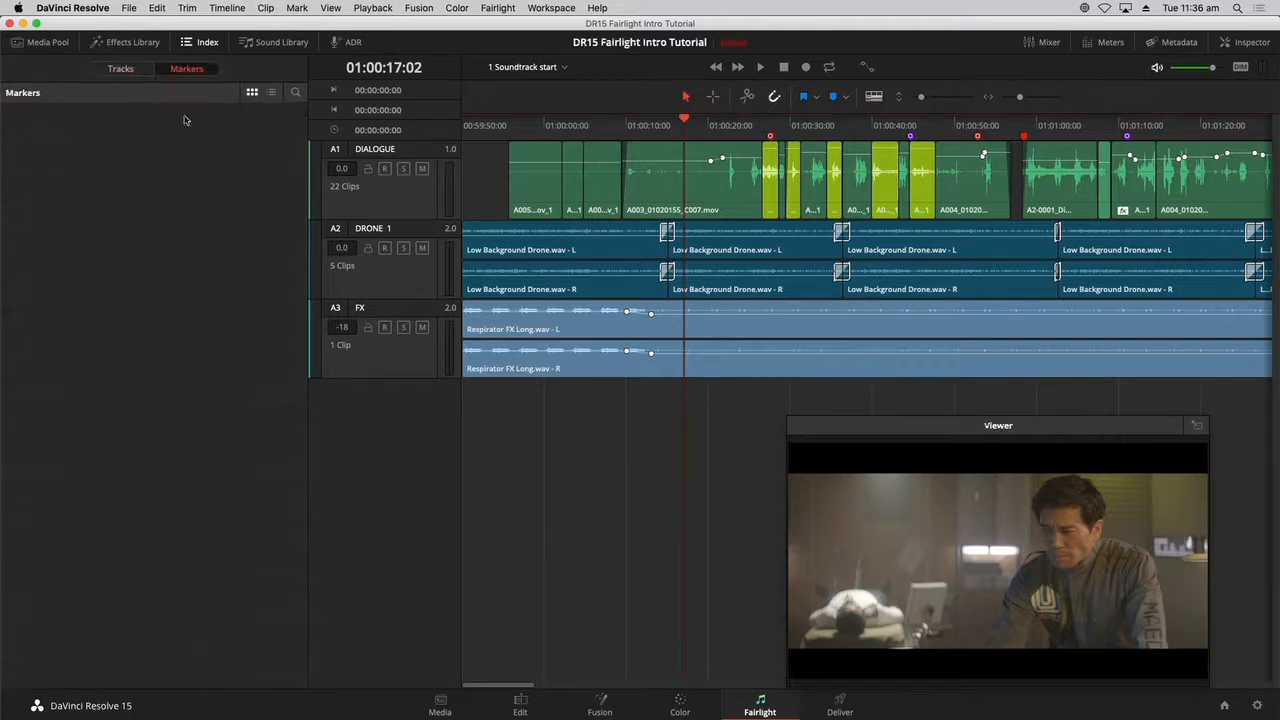
click(272, 92)
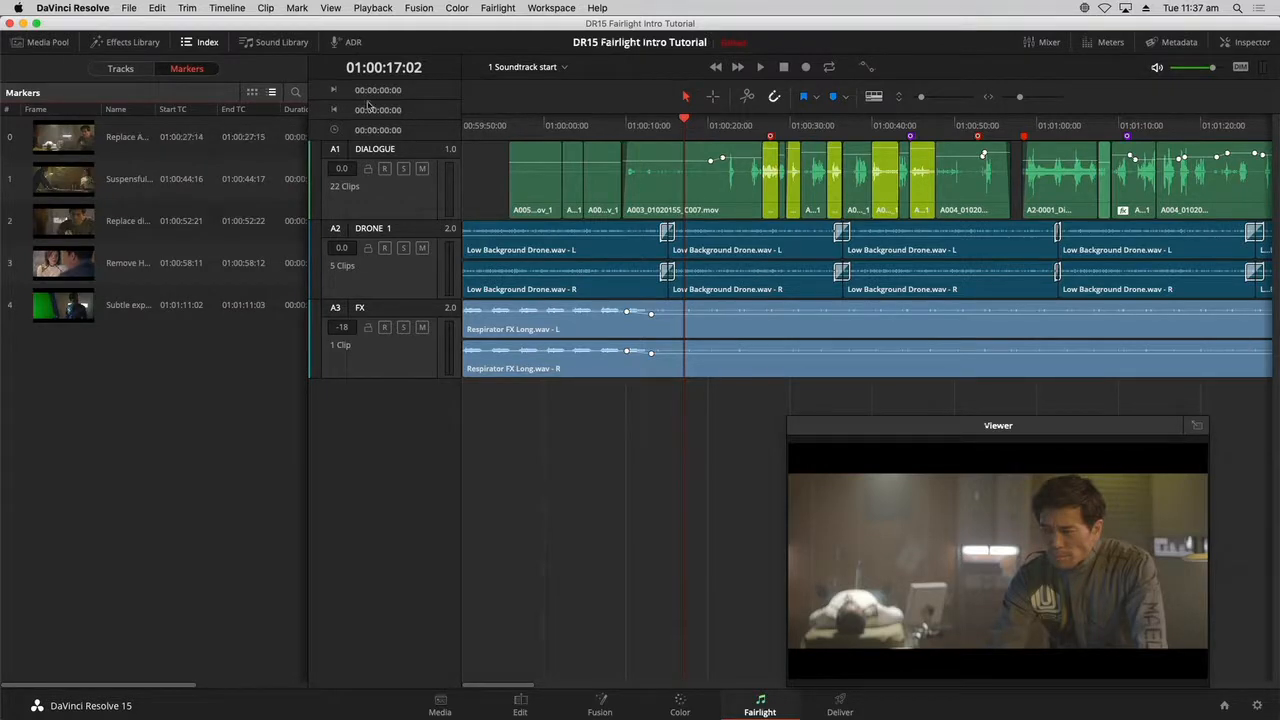
- Widen the marker list until the Color and Notes columns are fully shown
click(679, 127)
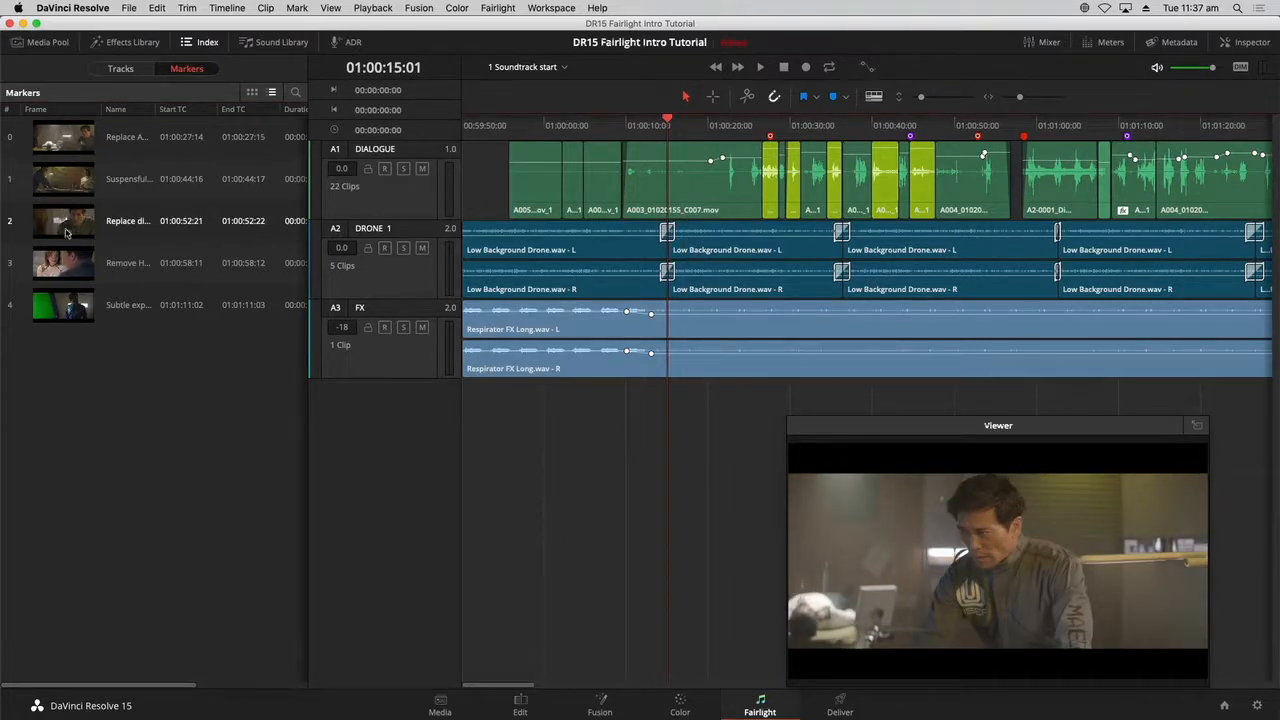
click(62, 264)
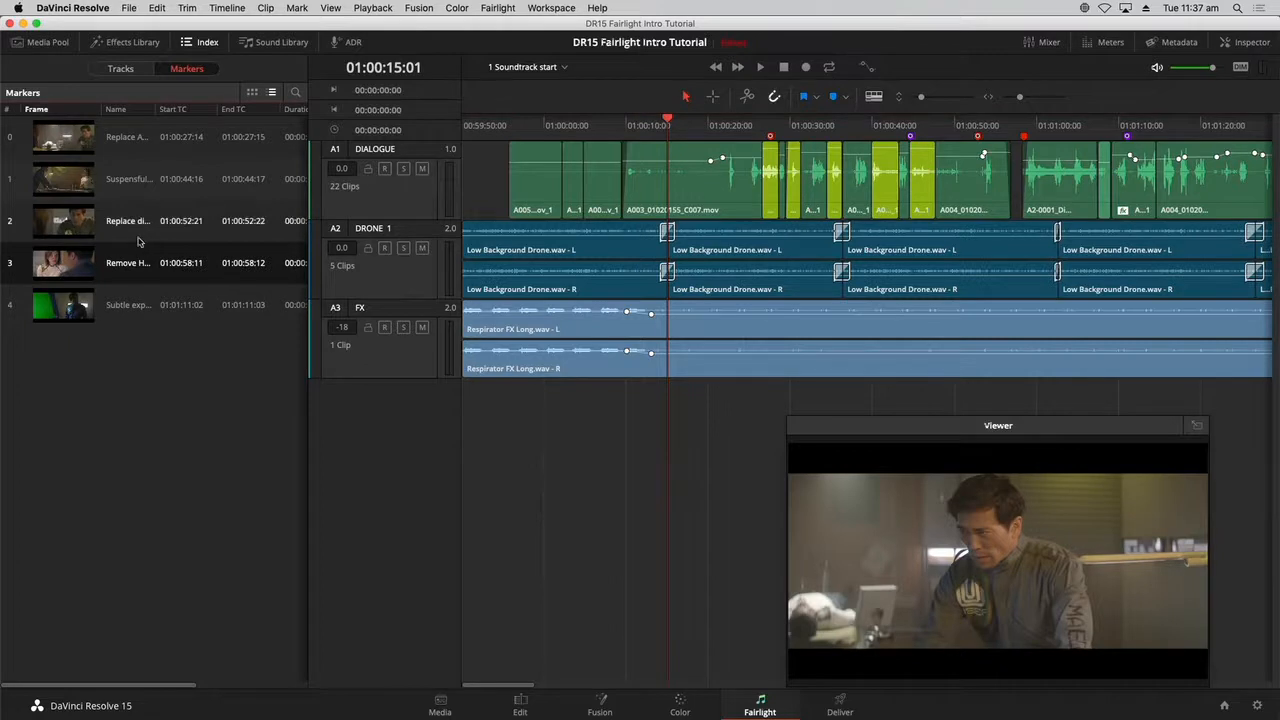
click(317, 199)
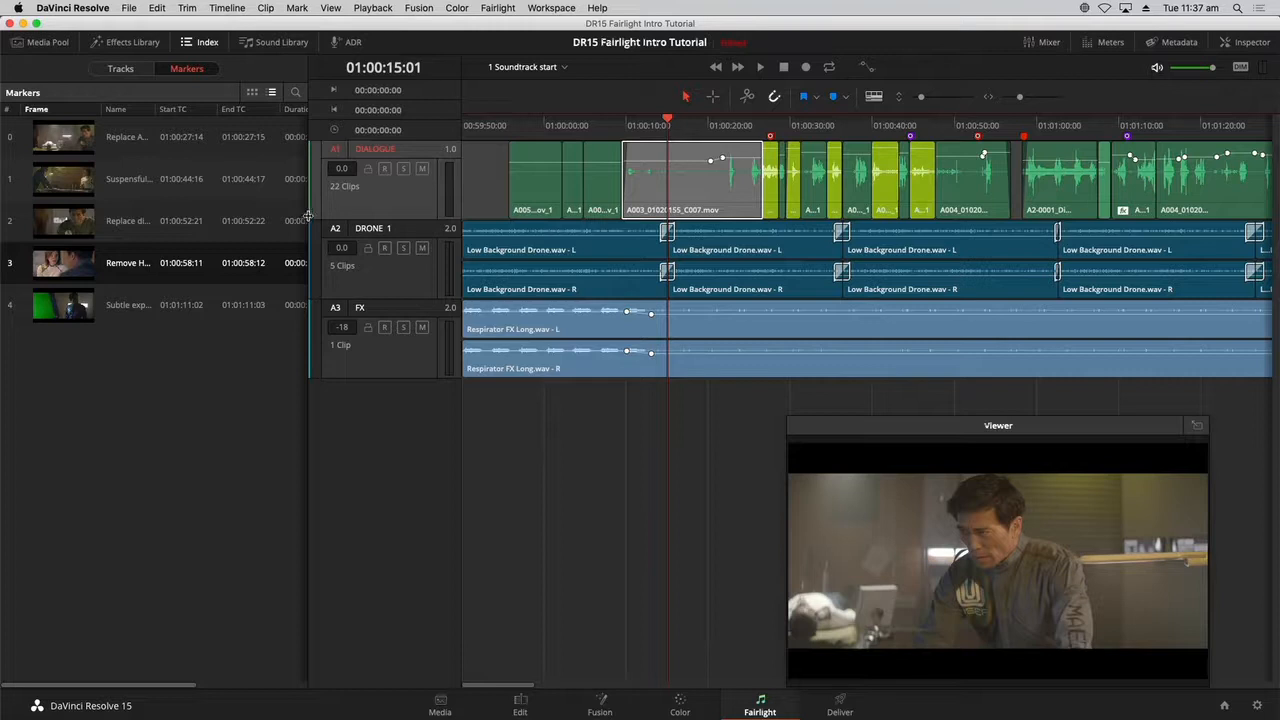
drag(308, 215, 346, 212)
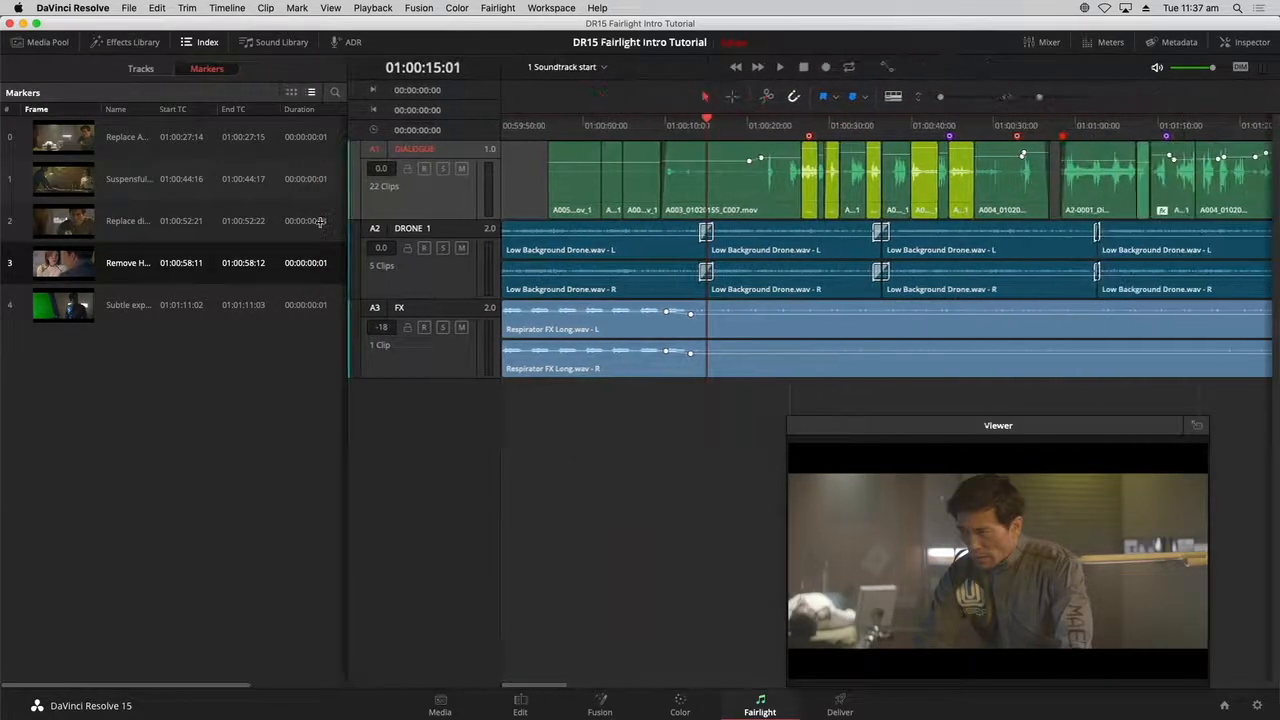
drag(434, 218, 578, 212)
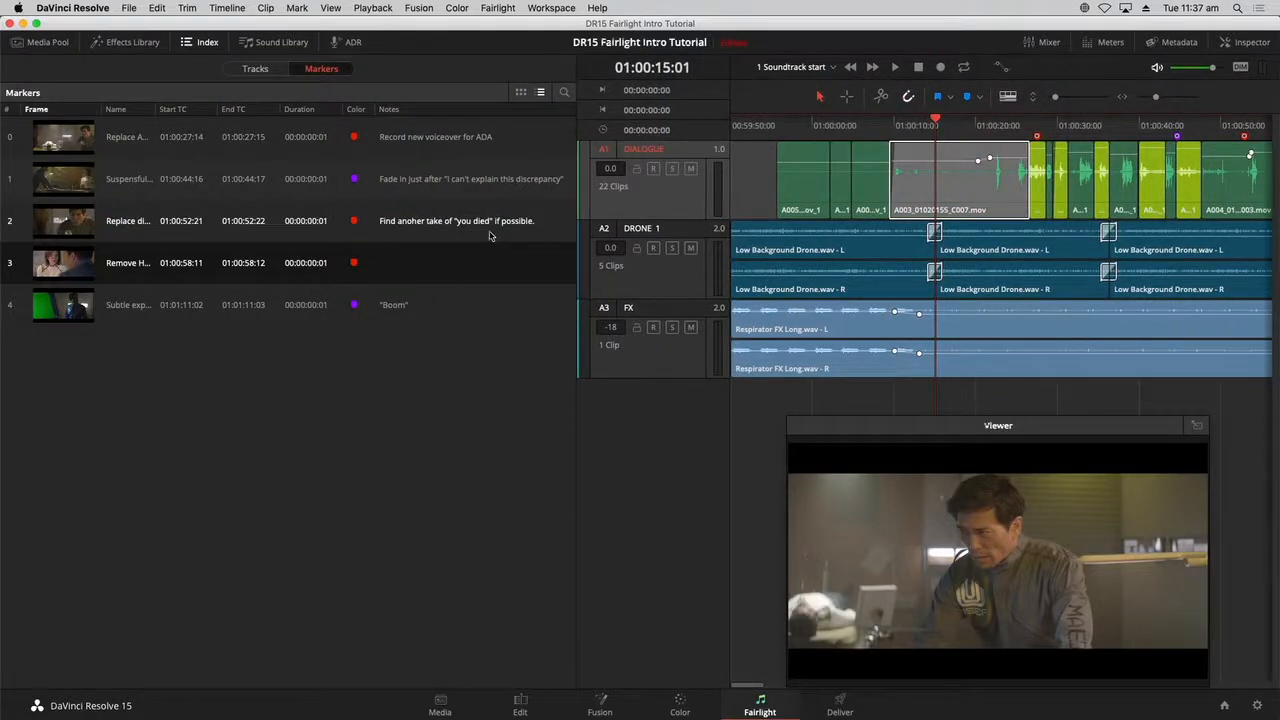
click(663, 424)
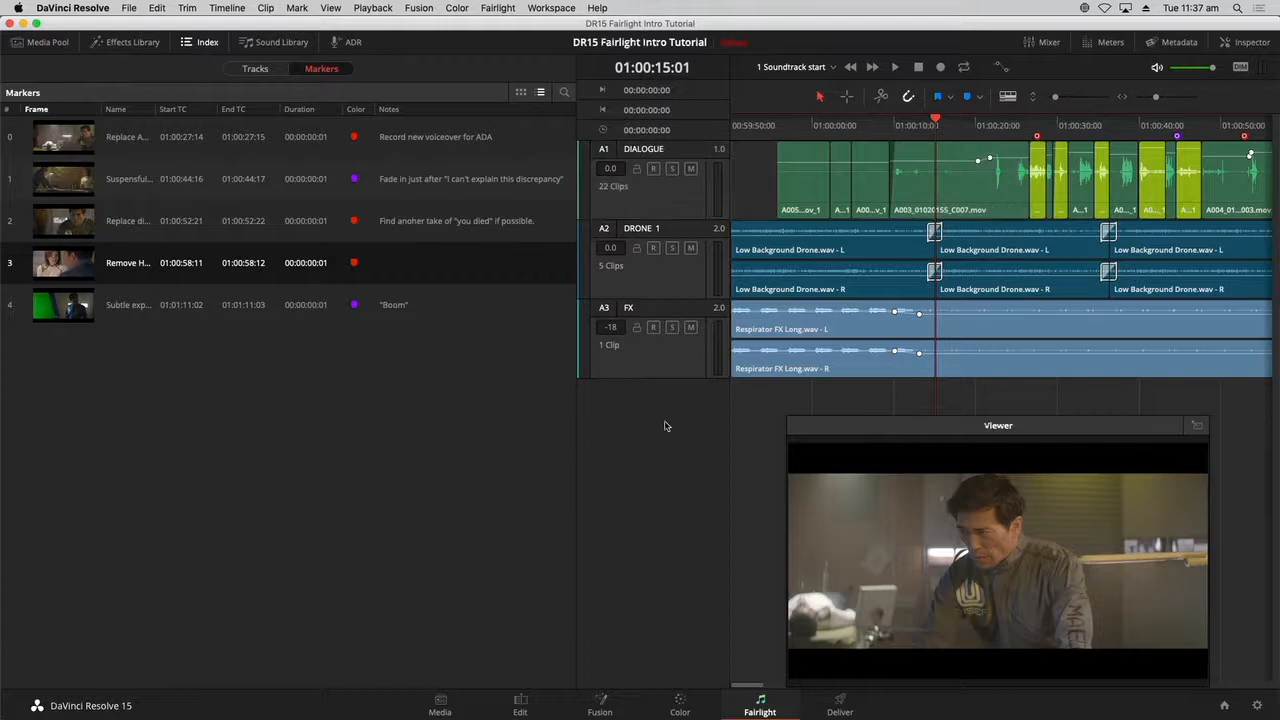
- Sort the marker list by color with red markers first, and move the Color column in front of Name
click(358, 110)
click(358, 110)
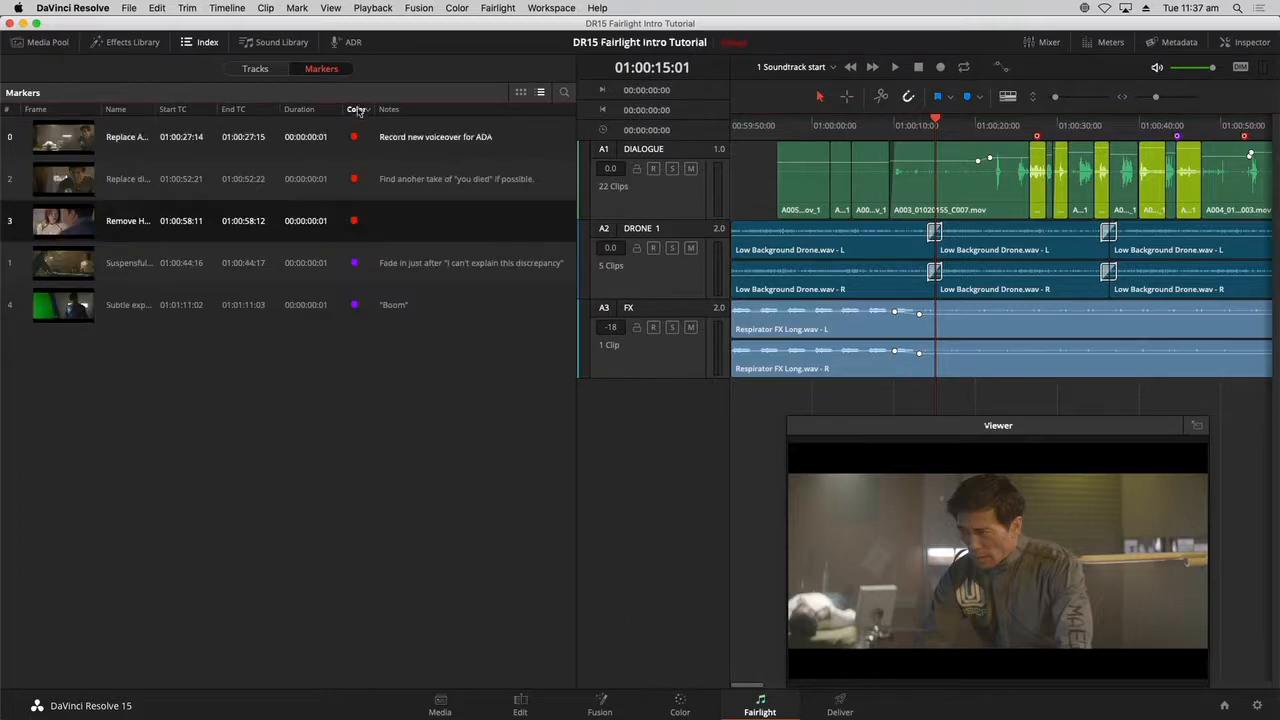
drag(358, 110, 114, 110)
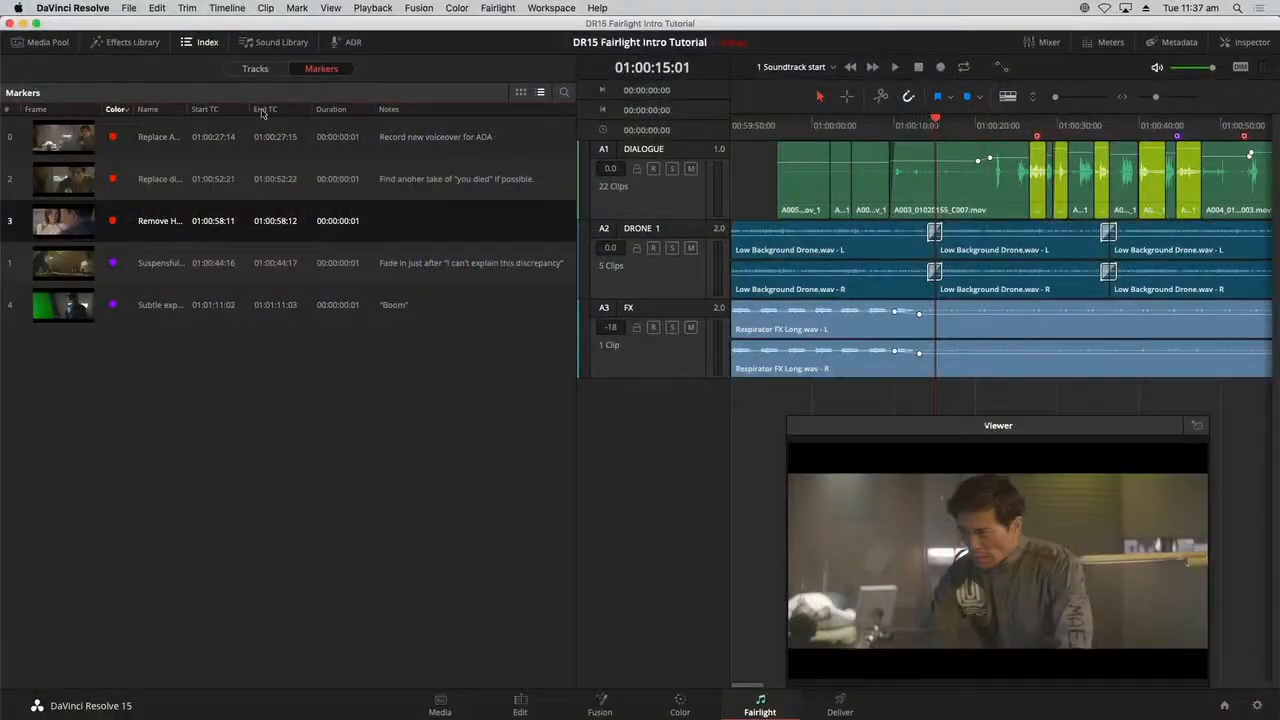
- Hide the Start TC, End TC and Duration columns of the marker list and widen the Name column to fit full names
right_click(264, 112)
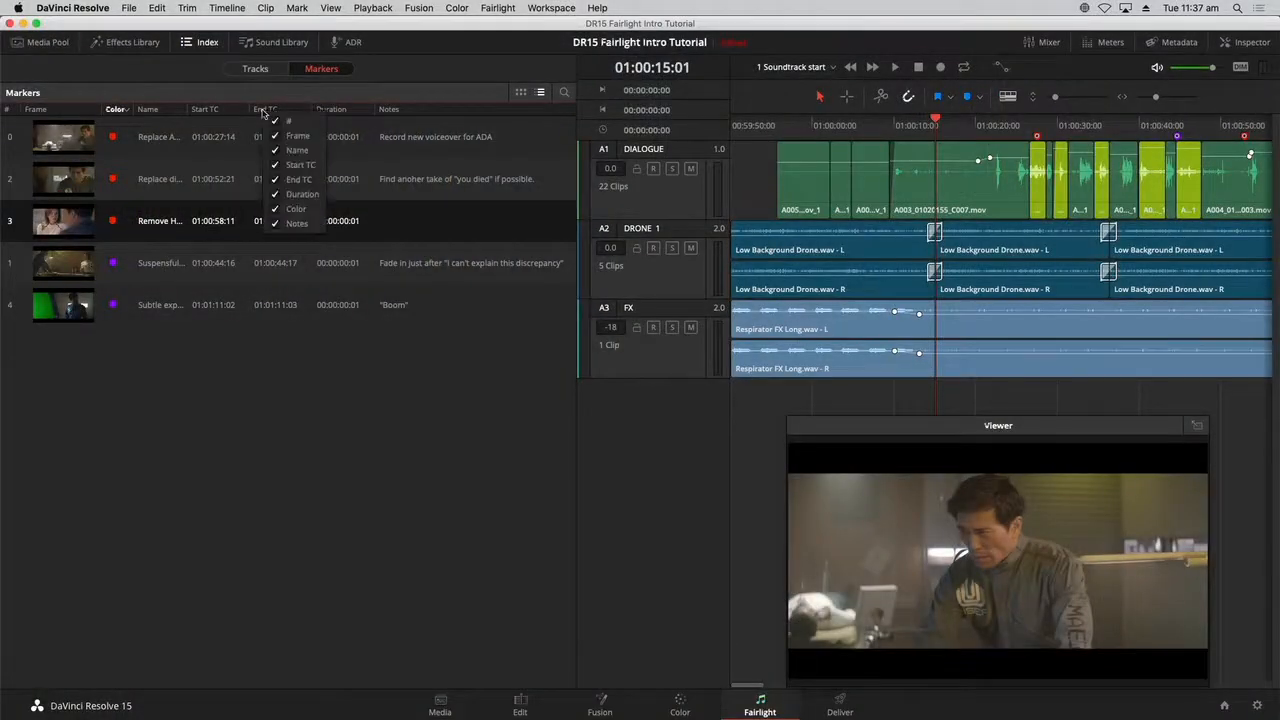
click(274, 165)
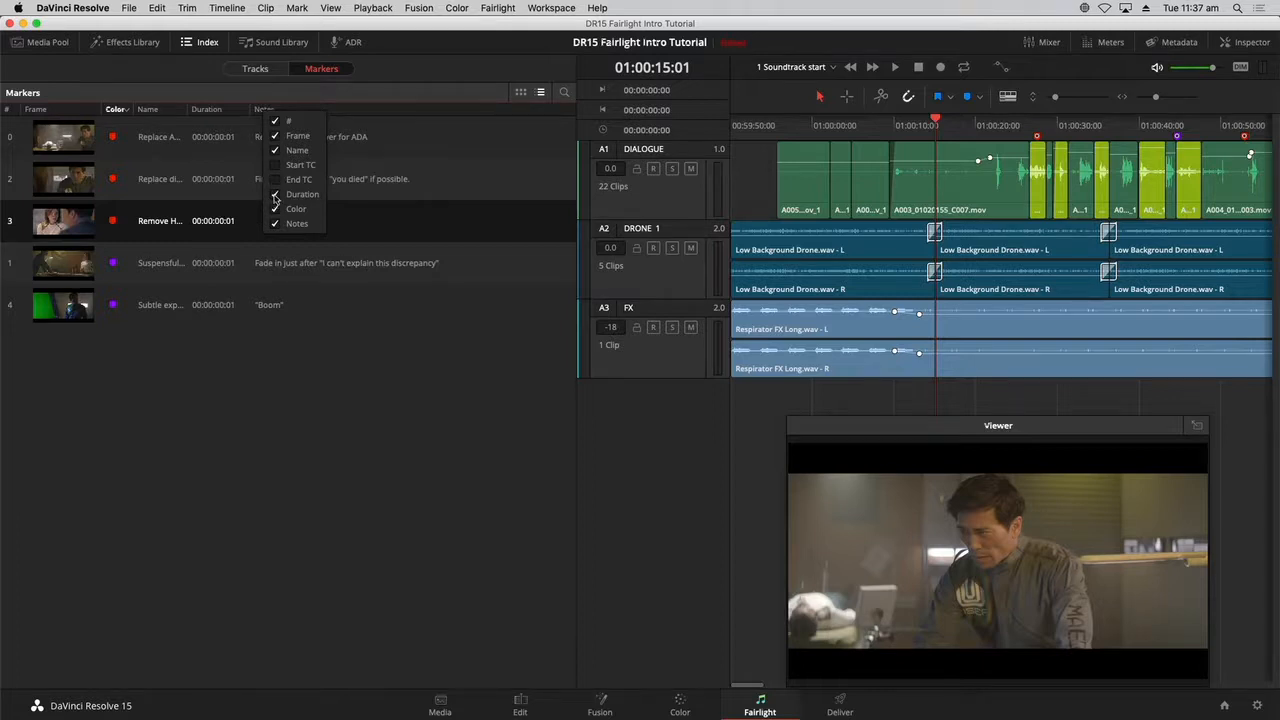
click(276, 197)
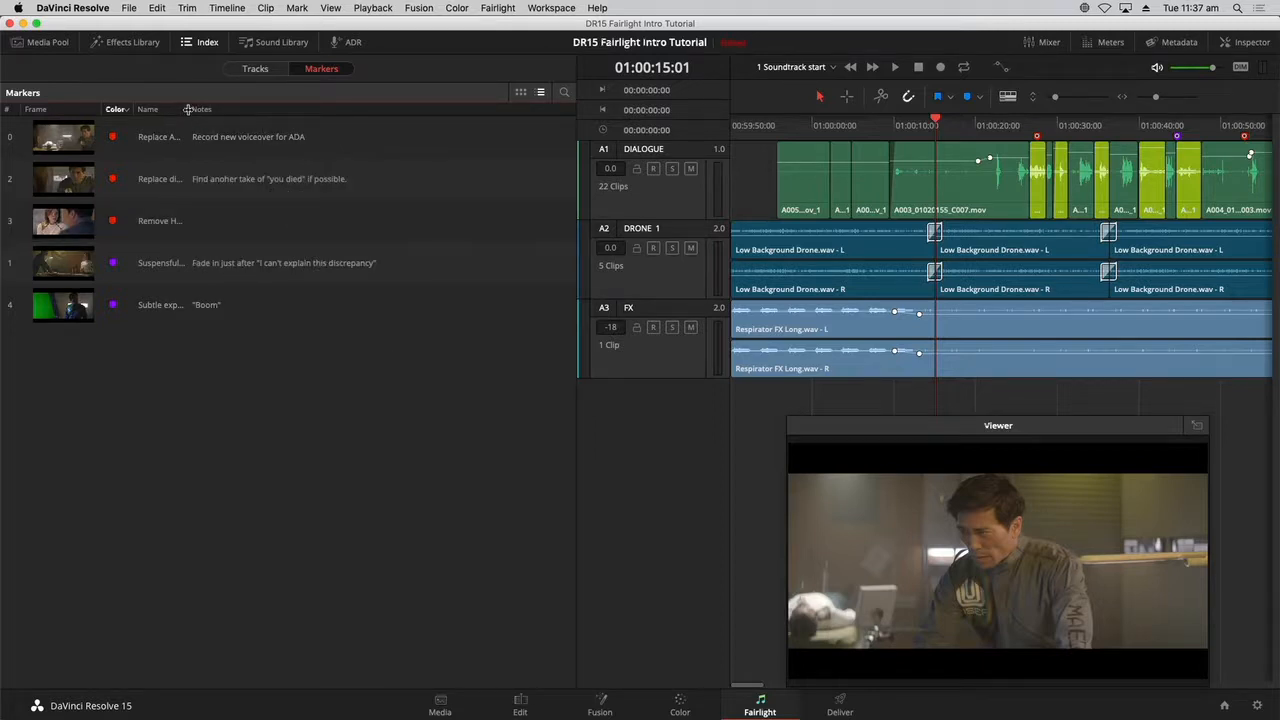
drag(188, 109, 288, 115)
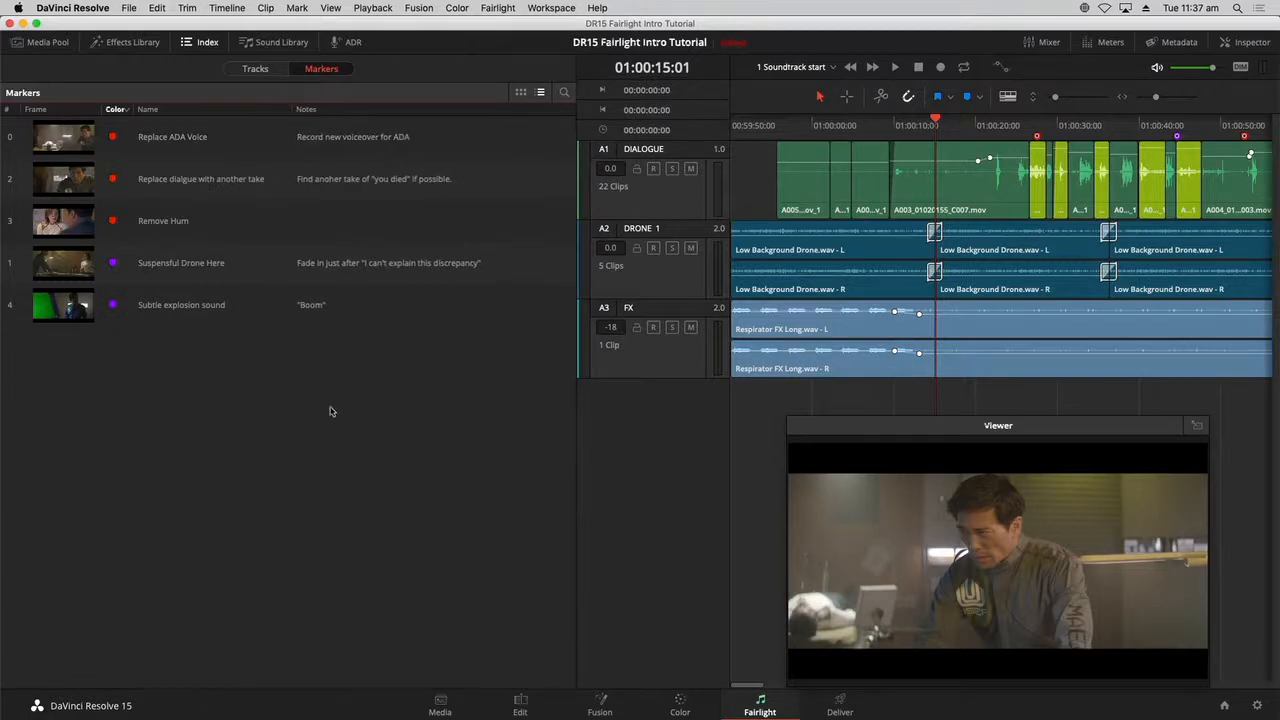
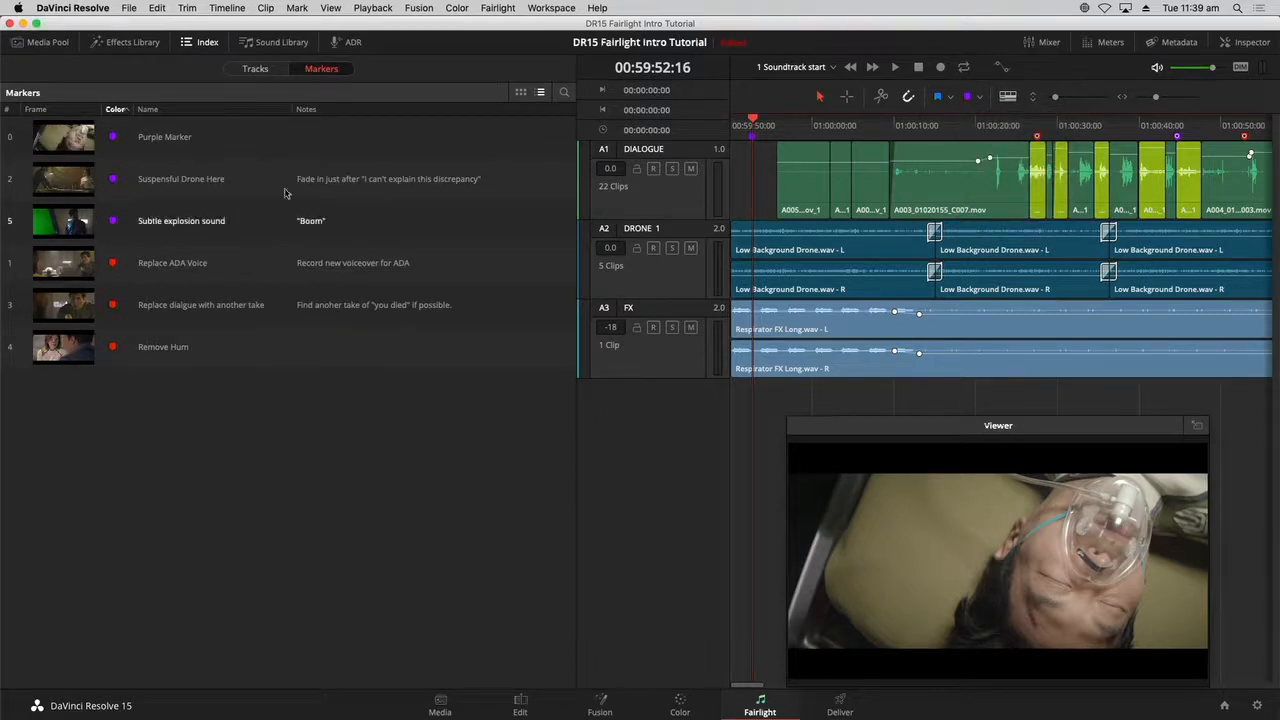
- Rename the purple marker at 00:59:52:16 as "Heart Monitor"
double_click(751, 136)
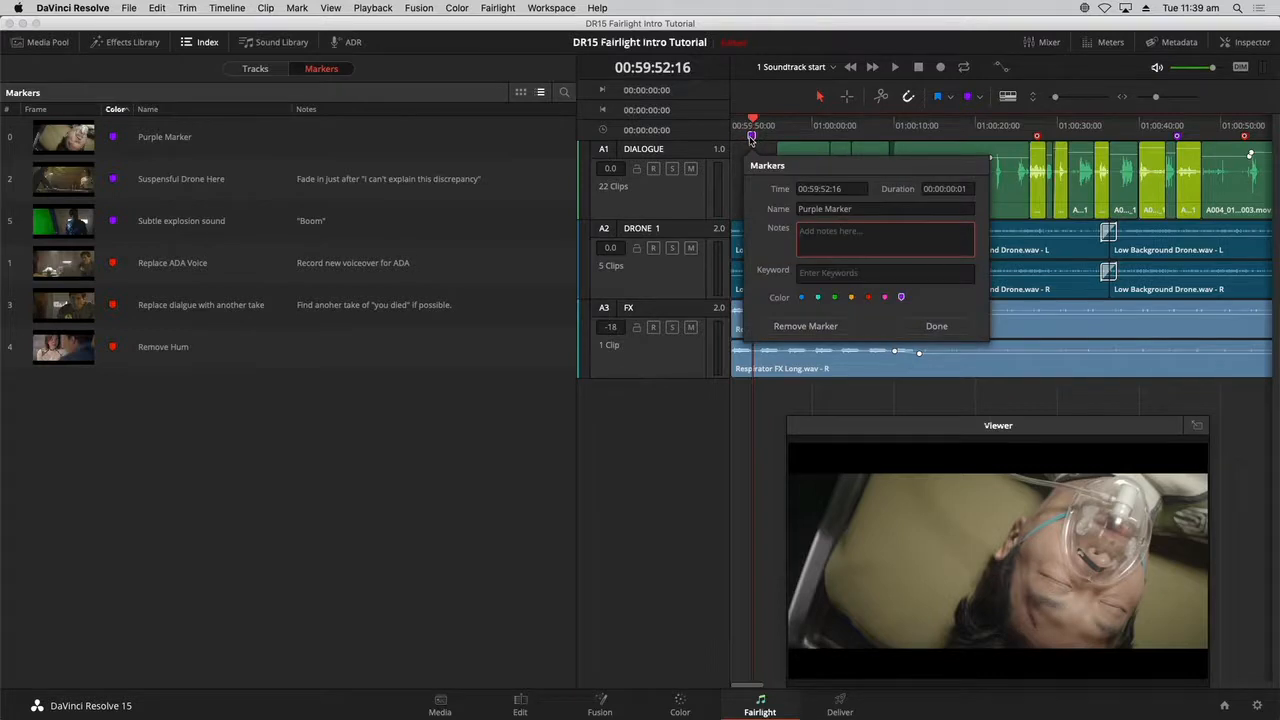
drag(902, 210, 683, 218)
text(Heart Monitor)
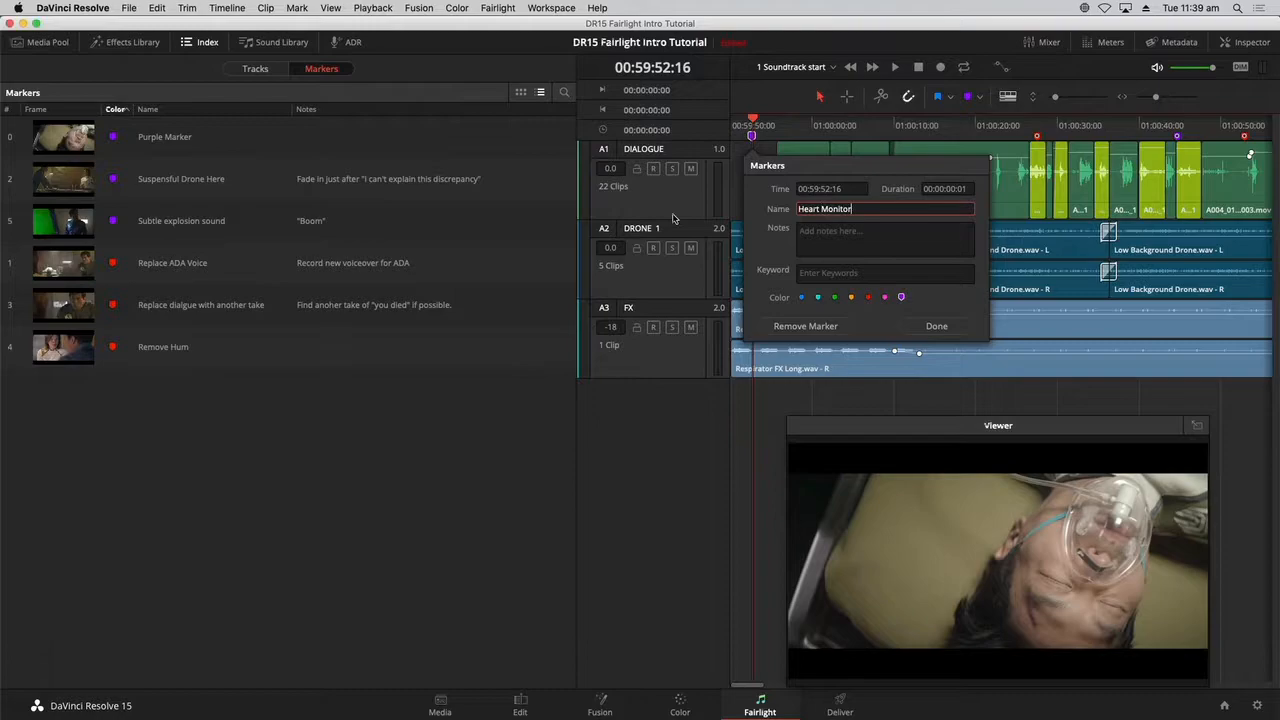
key(Return)
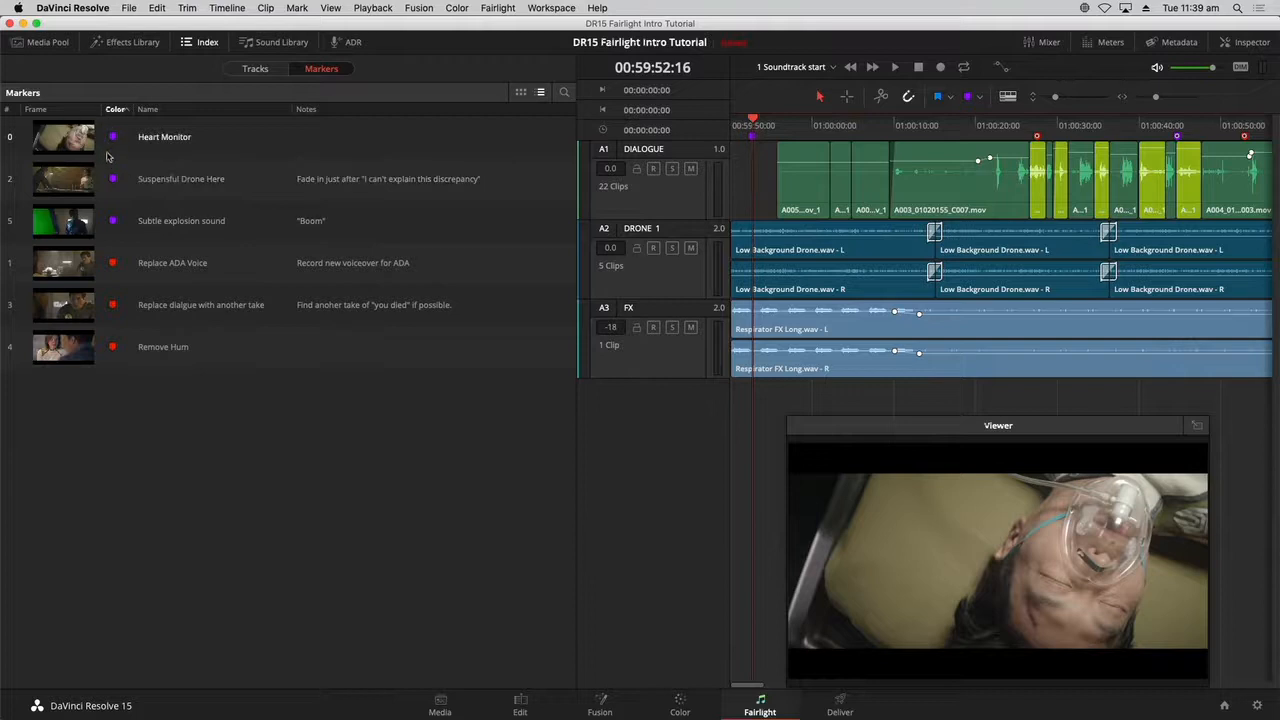
- Sort the marker list by color with red markers first, and move the playhead to the "Suspensful Drone Here" marker
click(115, 110)
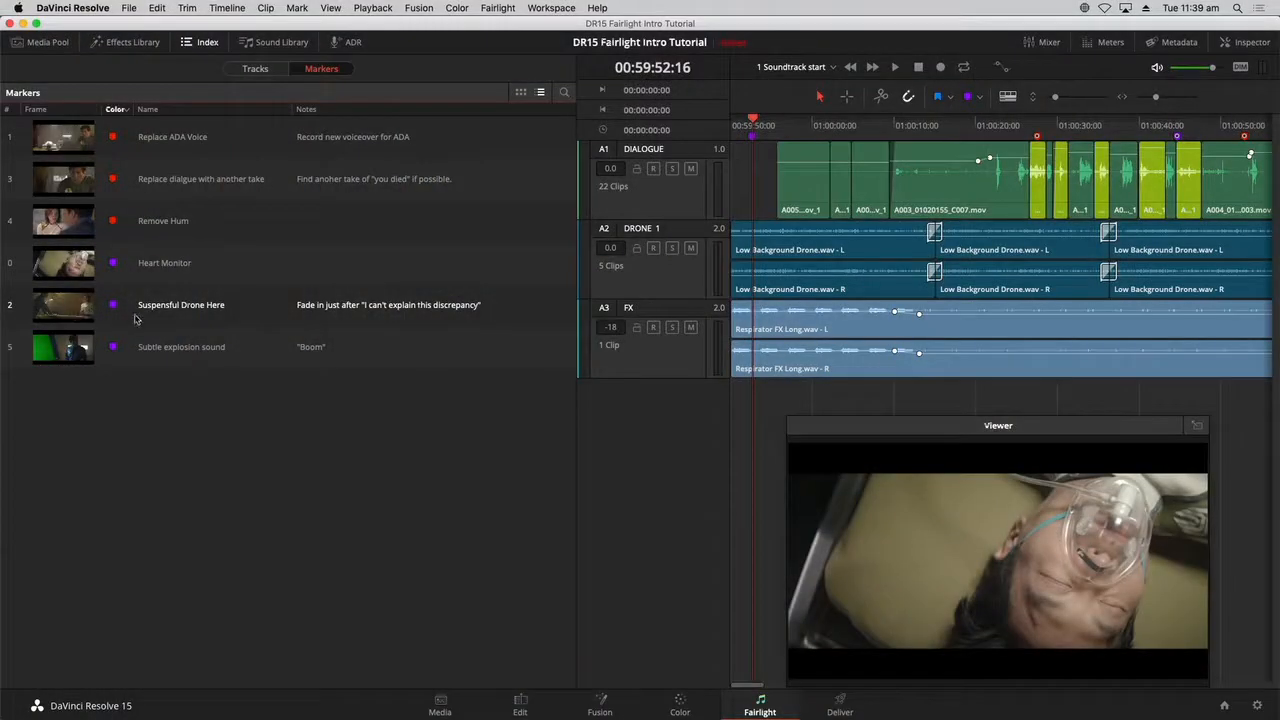
click(167, 309)
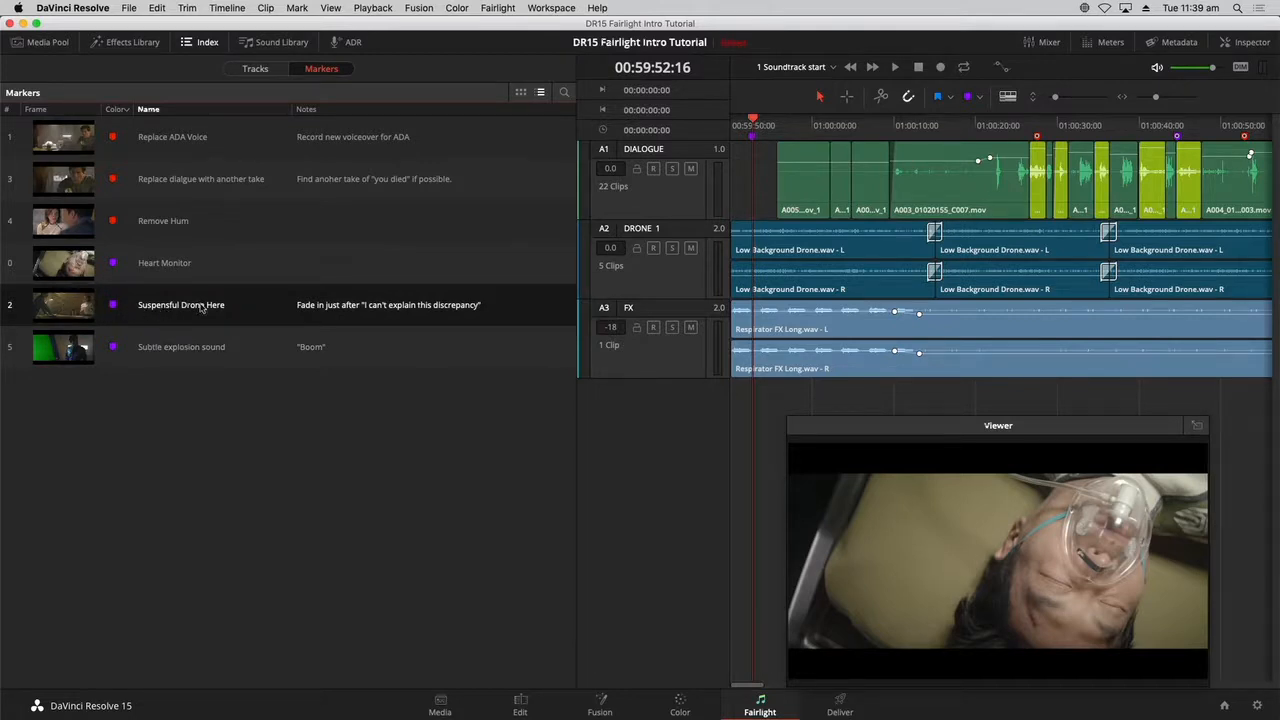
double_click(67, 311)
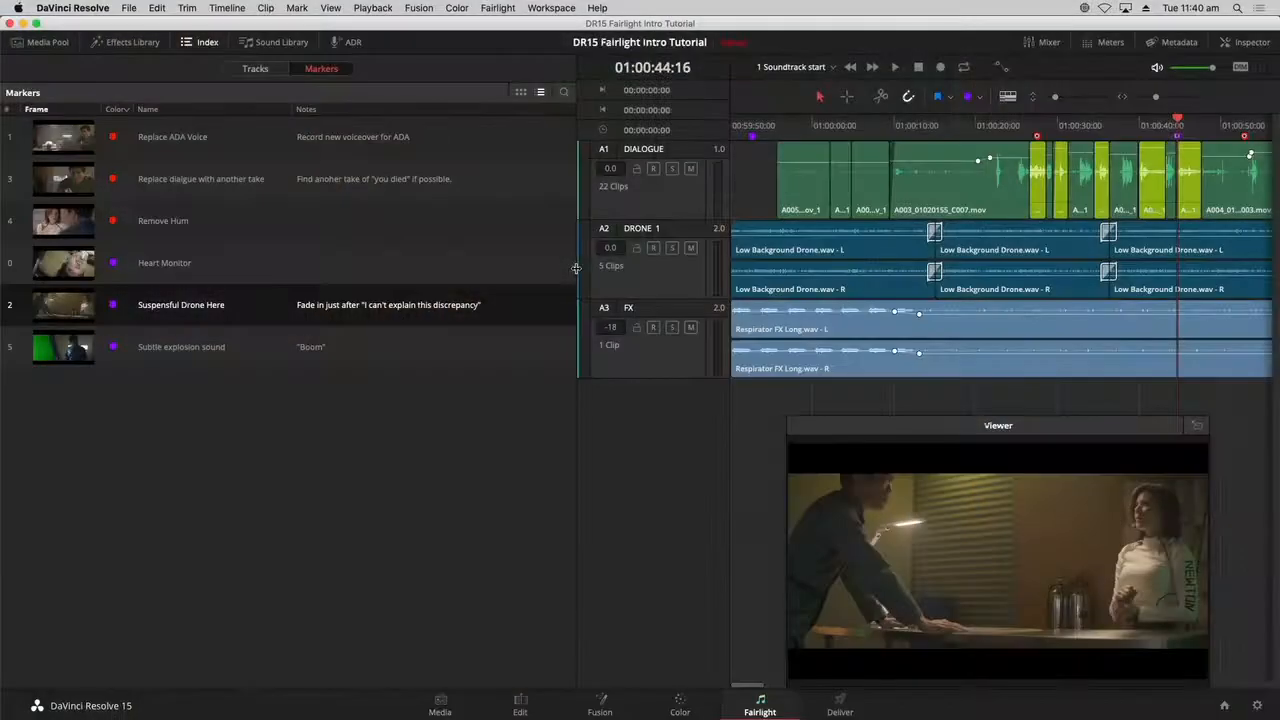
- Narrow the marker list, then close the Index and show the Media Pool in its place
drag(575, 268, 303, 266)
click(203, 42)
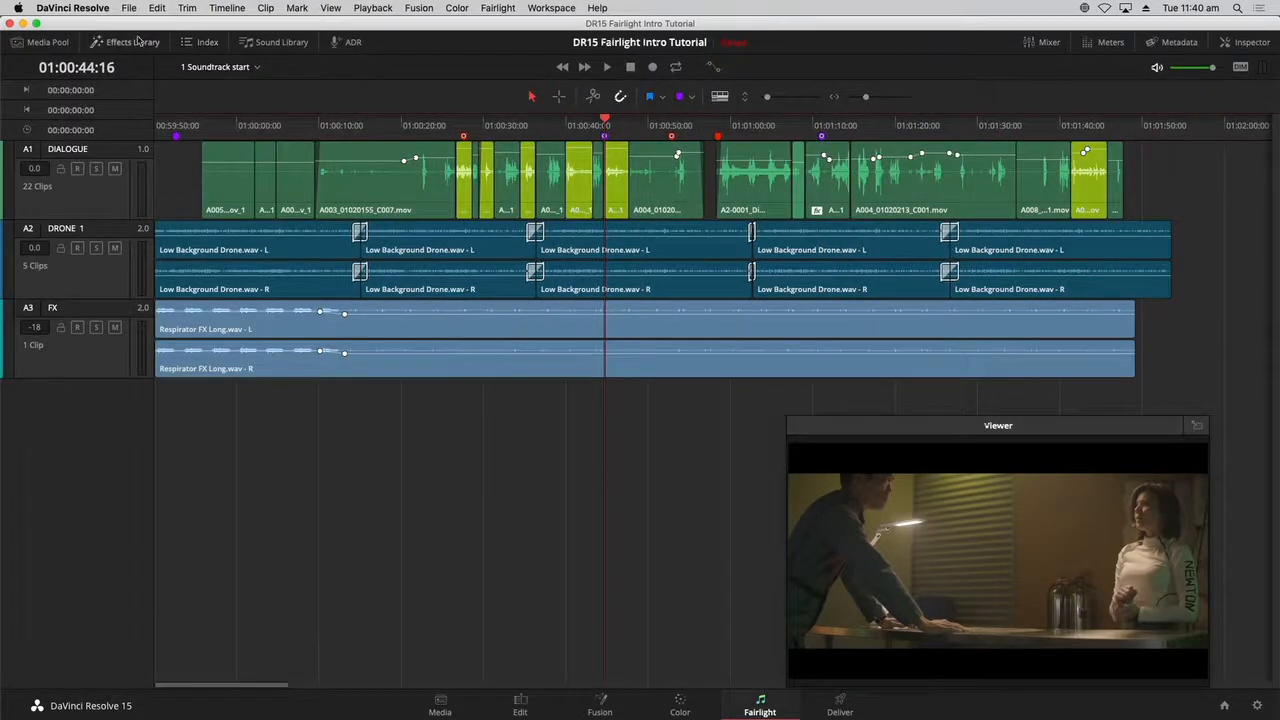
click(58, 44)
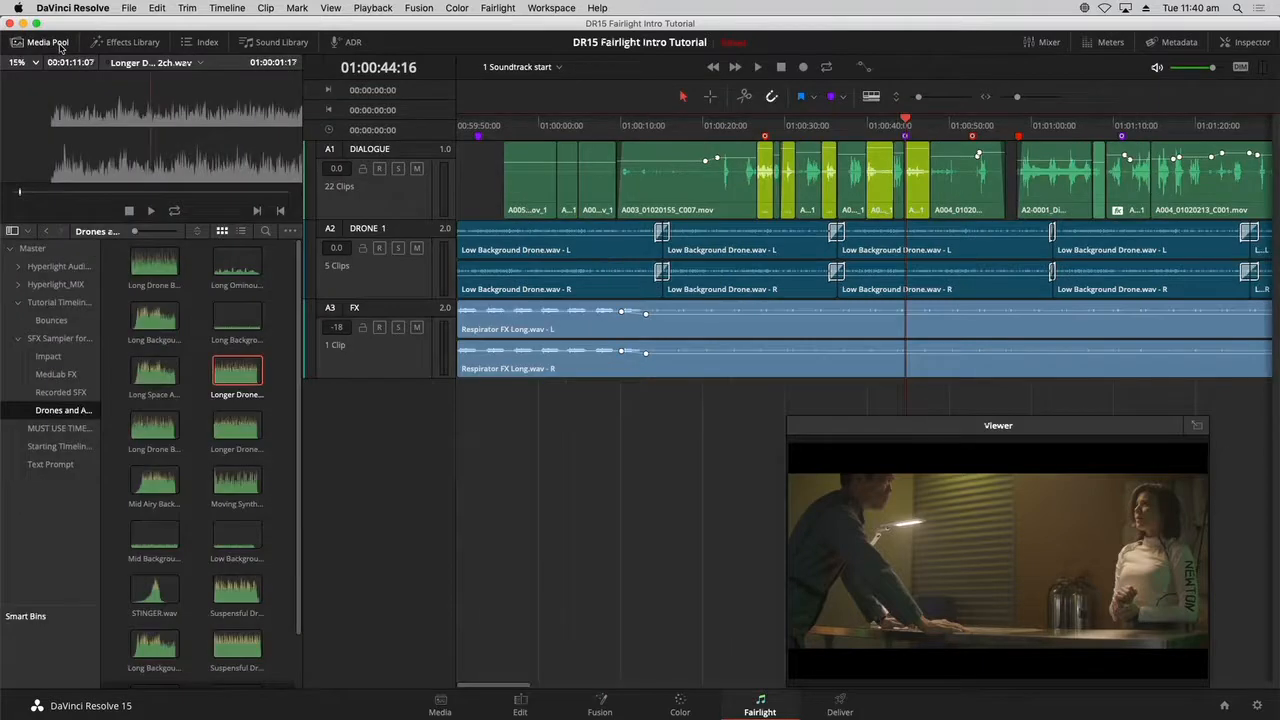
- Widen the bin list until full bin names show, and open the Drones and Atmosphere bin under SFX Sampler for Fairlight
click(44, 252)
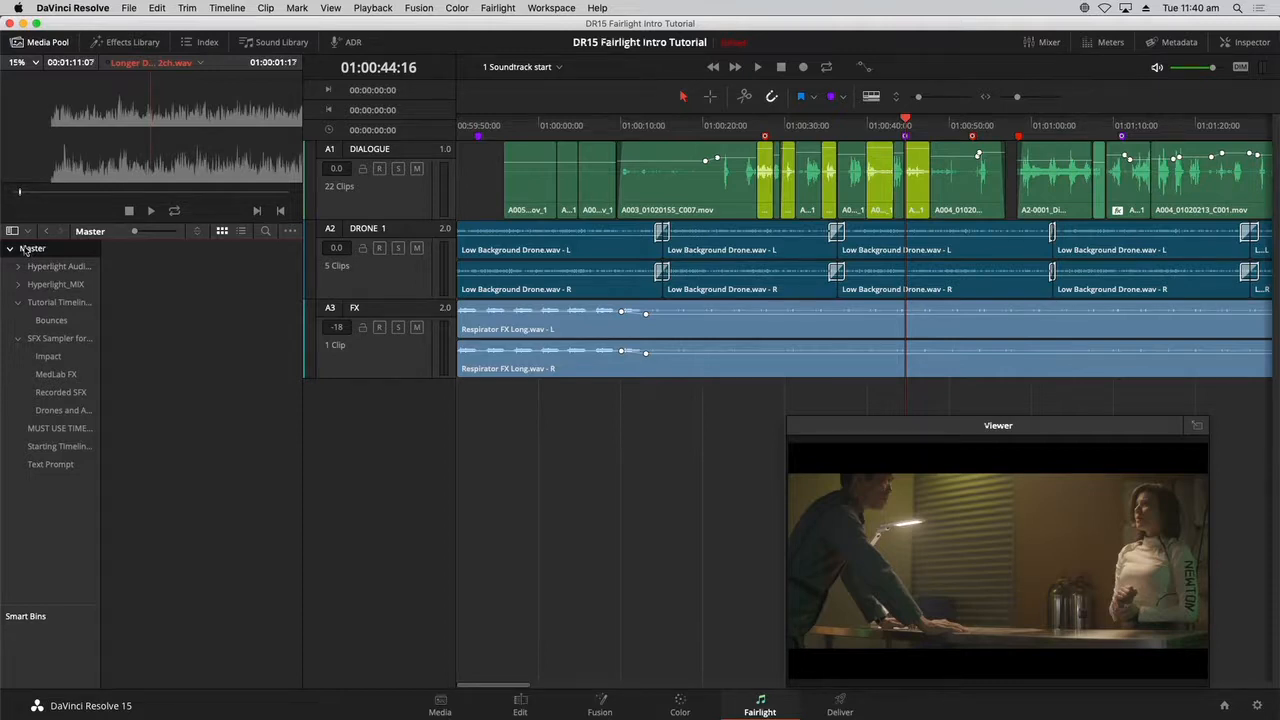
click(10, 251)
click(10, 251)
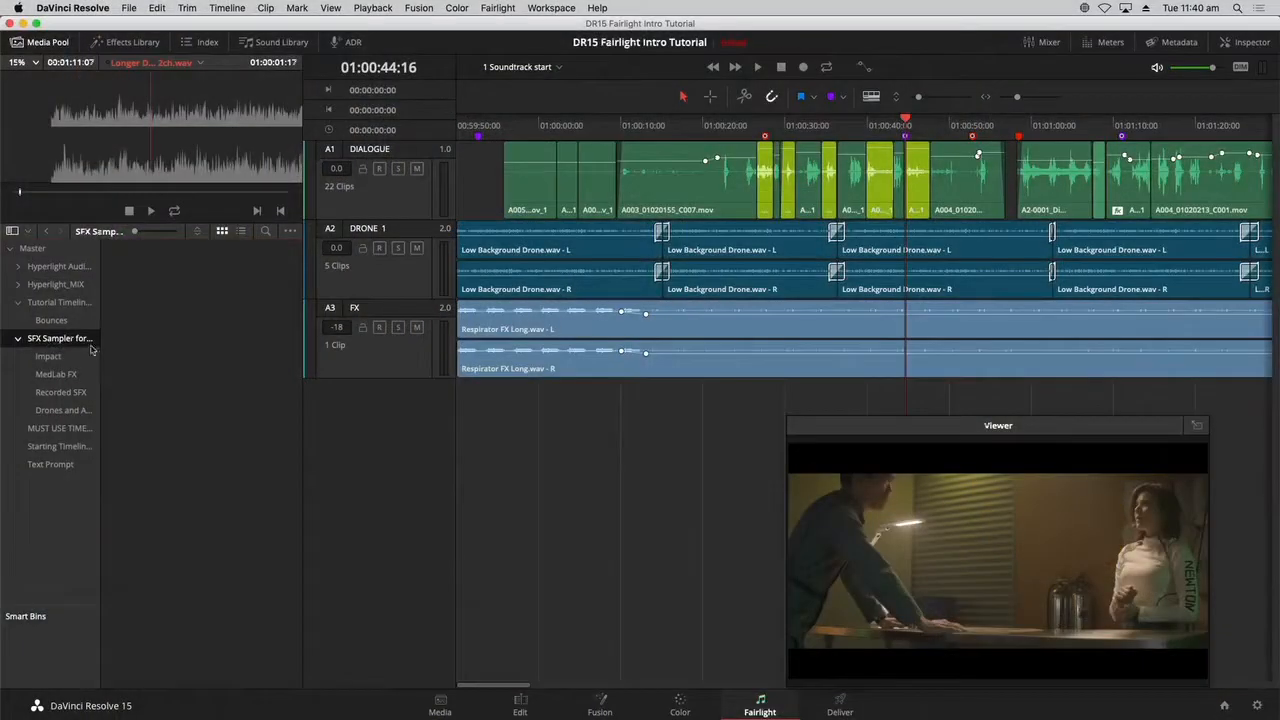
drag(101, 348, 149, 348)
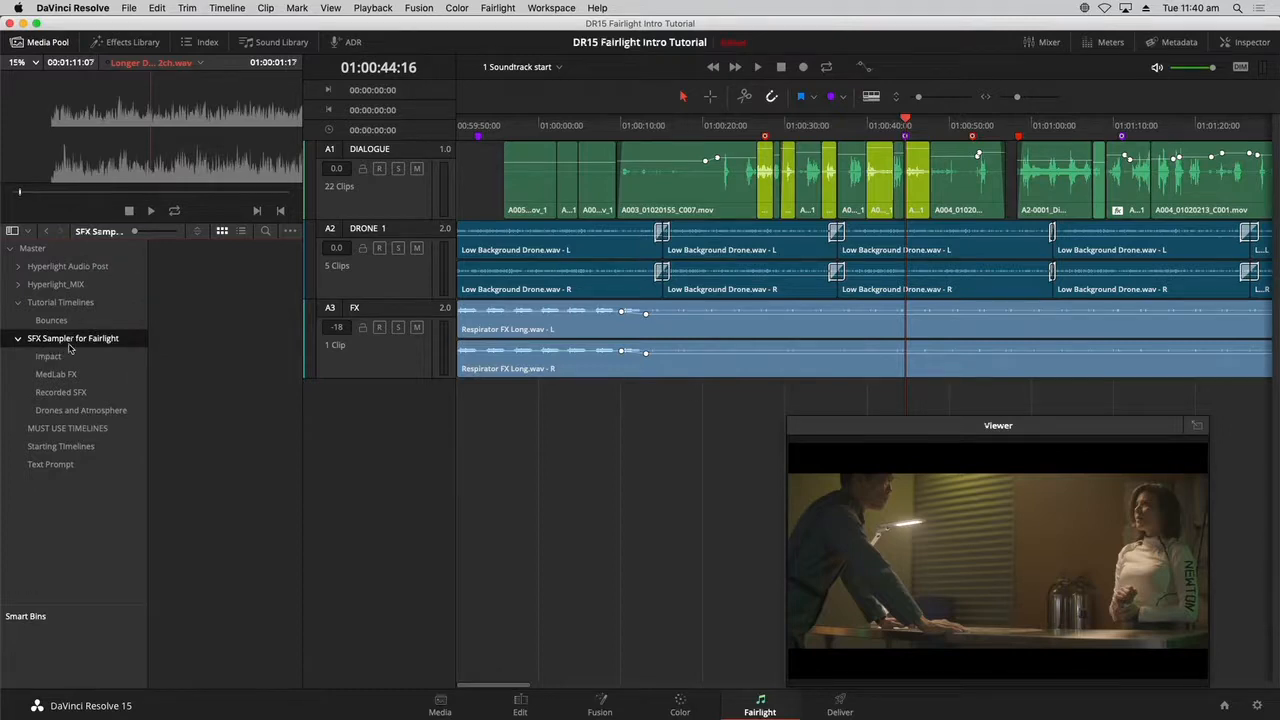
click(71, 411)
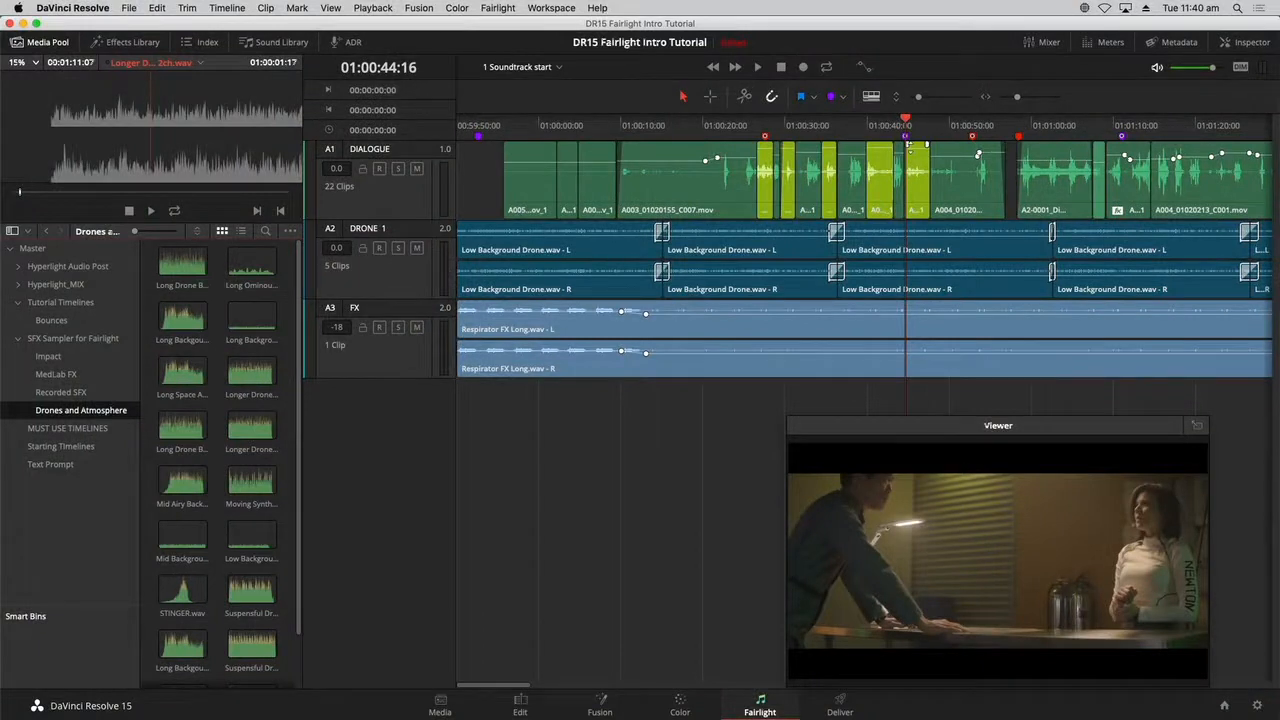
- Move the floating viewer below the track headers and dock it to free the timeline area
drag(1067, 427, 603, 418)
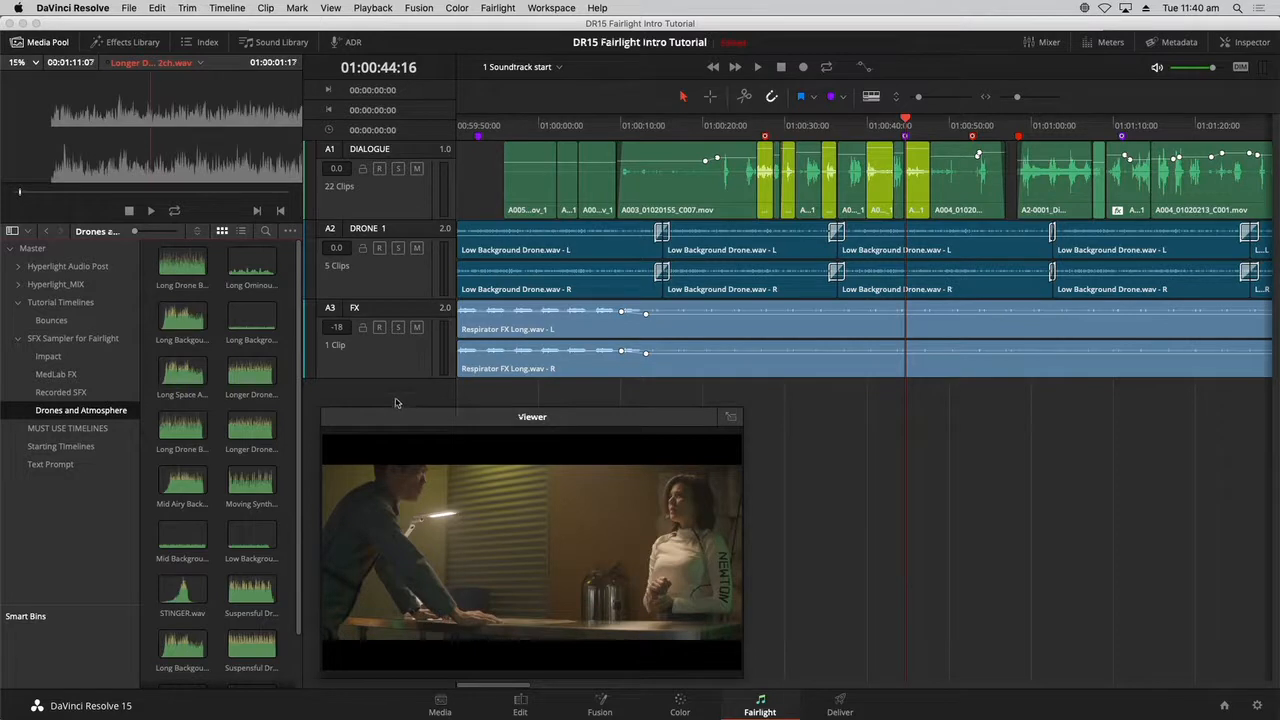
click(731, 417)
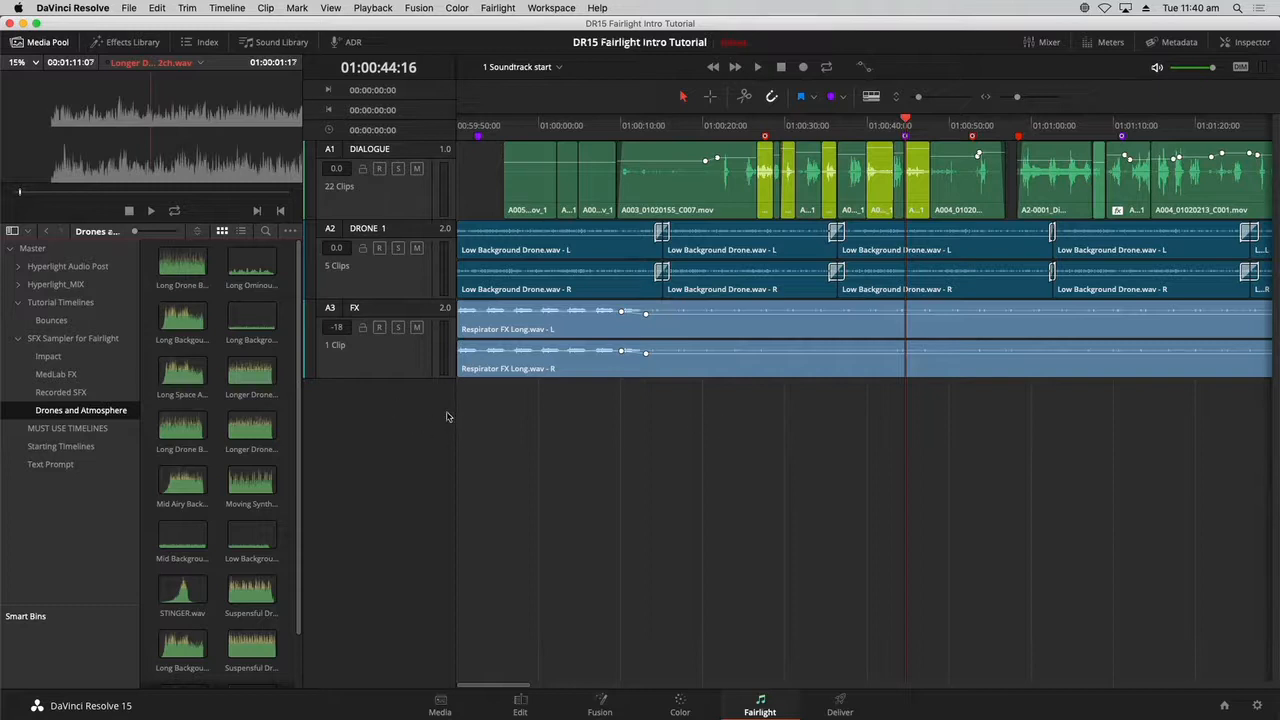
- Load the two Longer Drone clips and Suspensful Drone 2ch.wav in the preview player, and check the bin's clips in list view
click(250, 380)
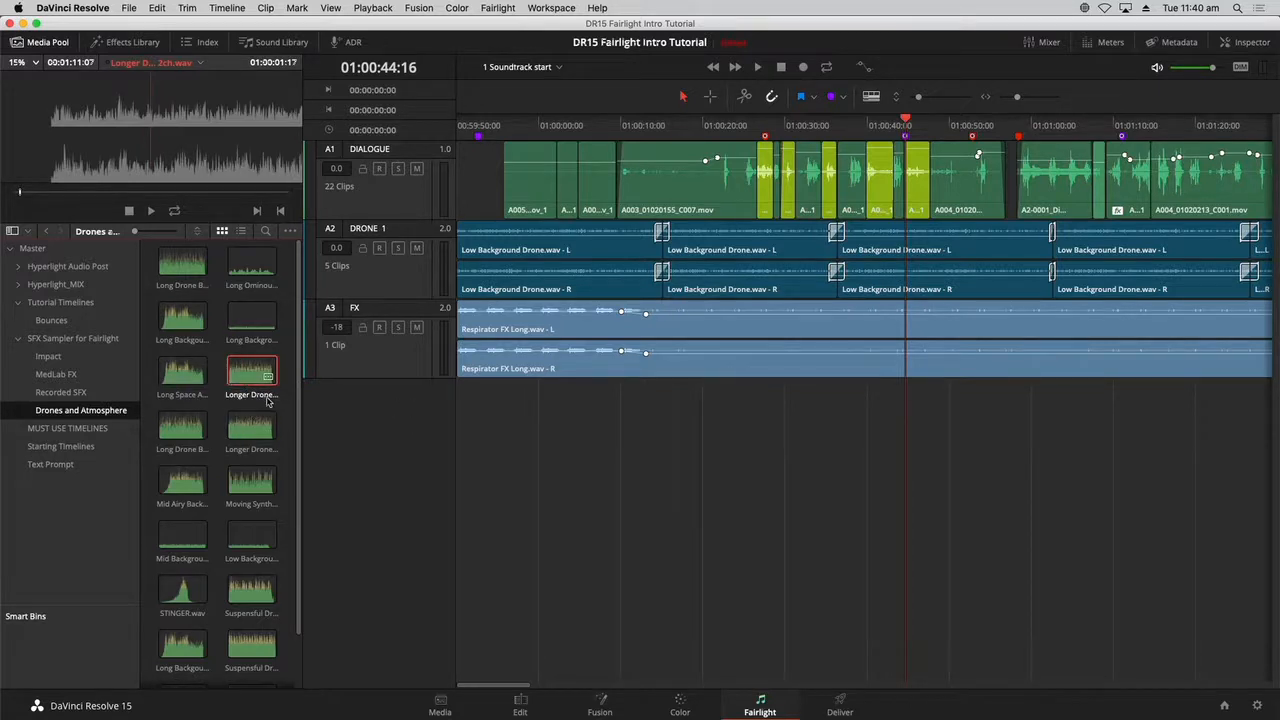
click(250, 428)
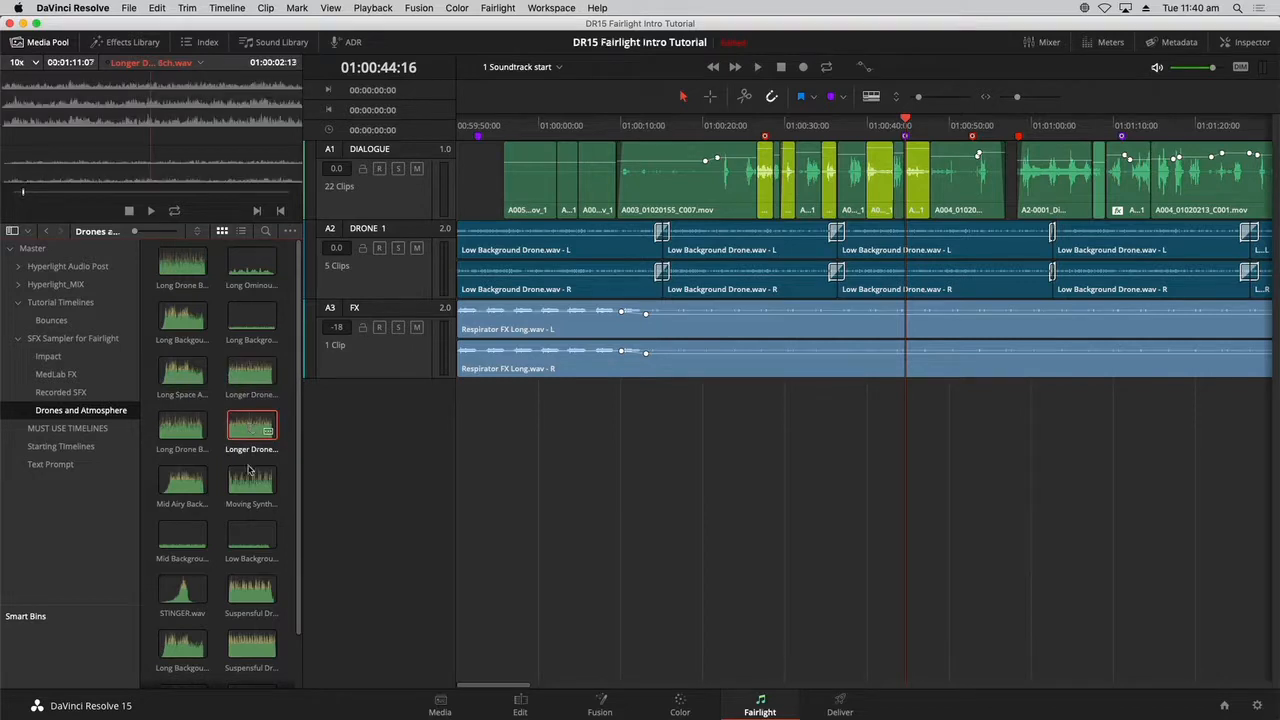
click(251, 596)
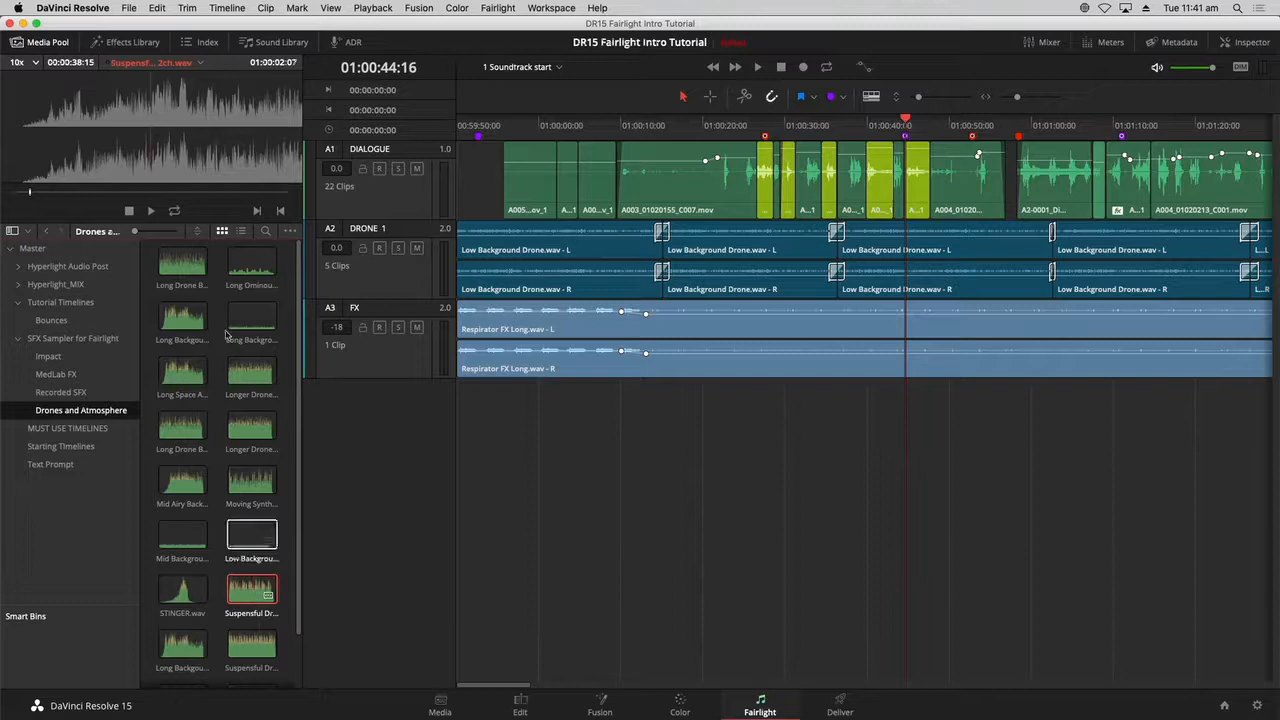
click(243, 231)
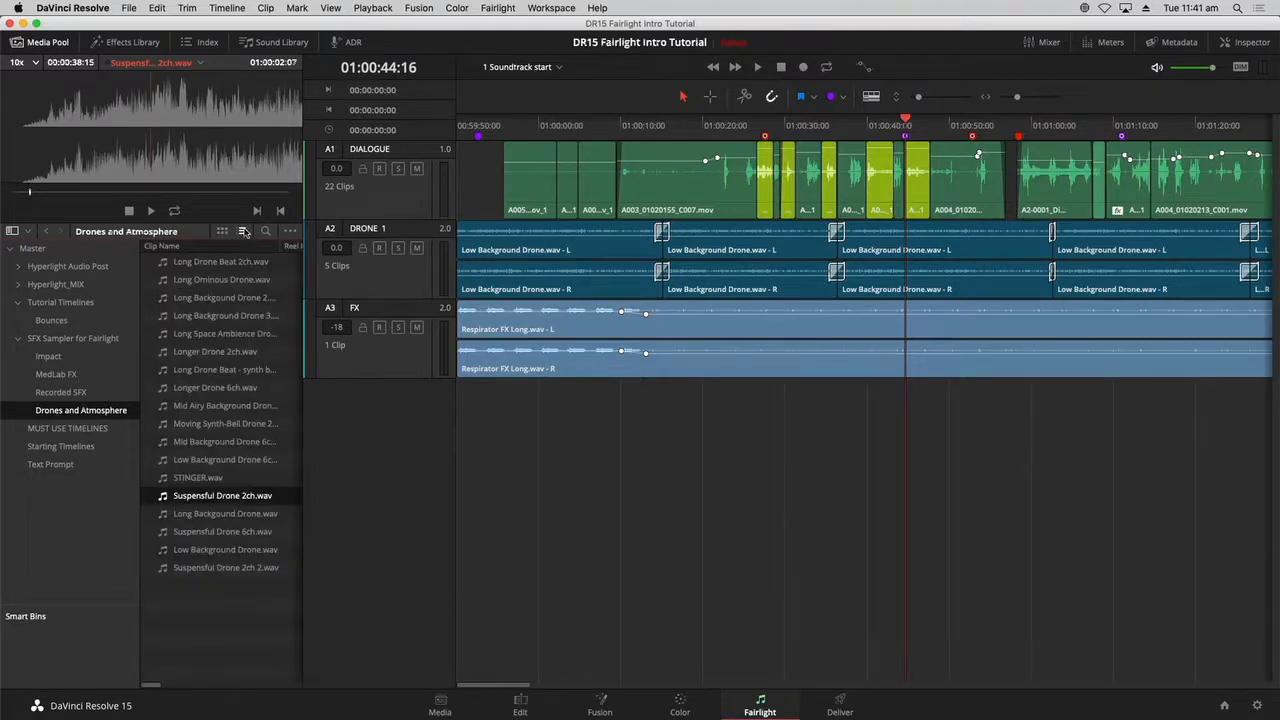
click(222, 231)
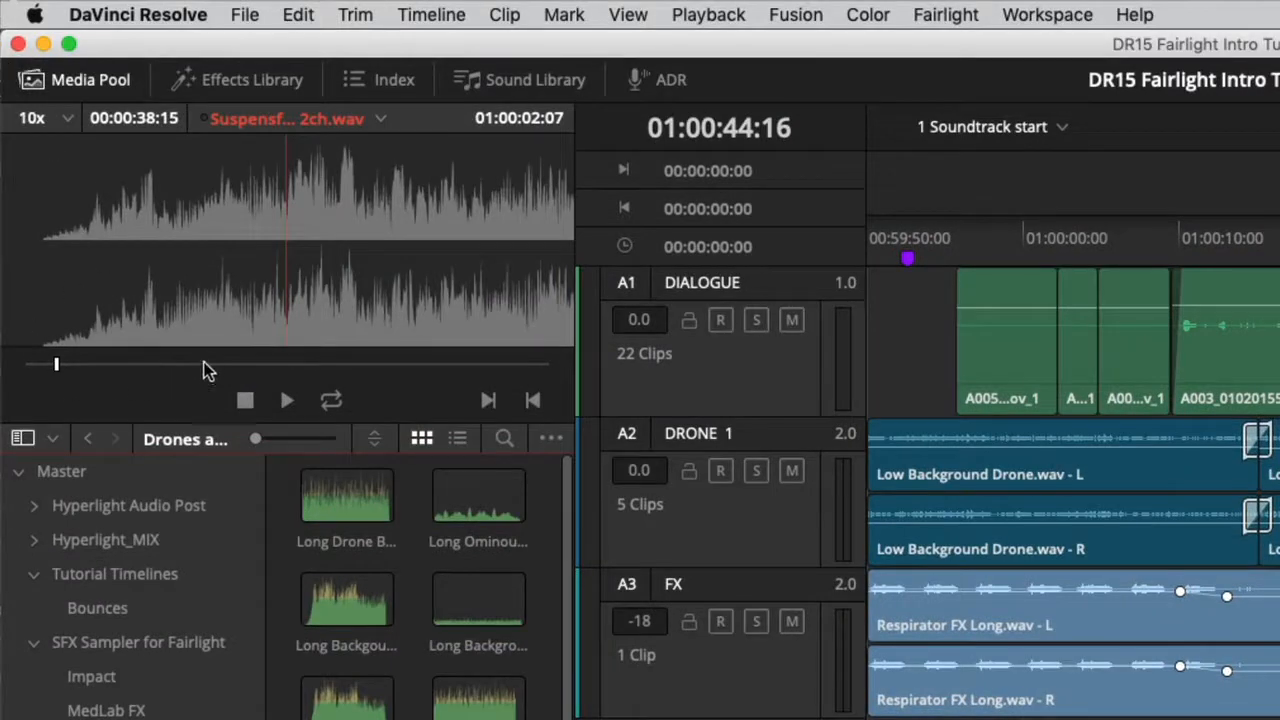
- Jump to the end and start of Suspensful Drone 2ch.wav in the preview player and play it from the start
key(Home)
key(End)
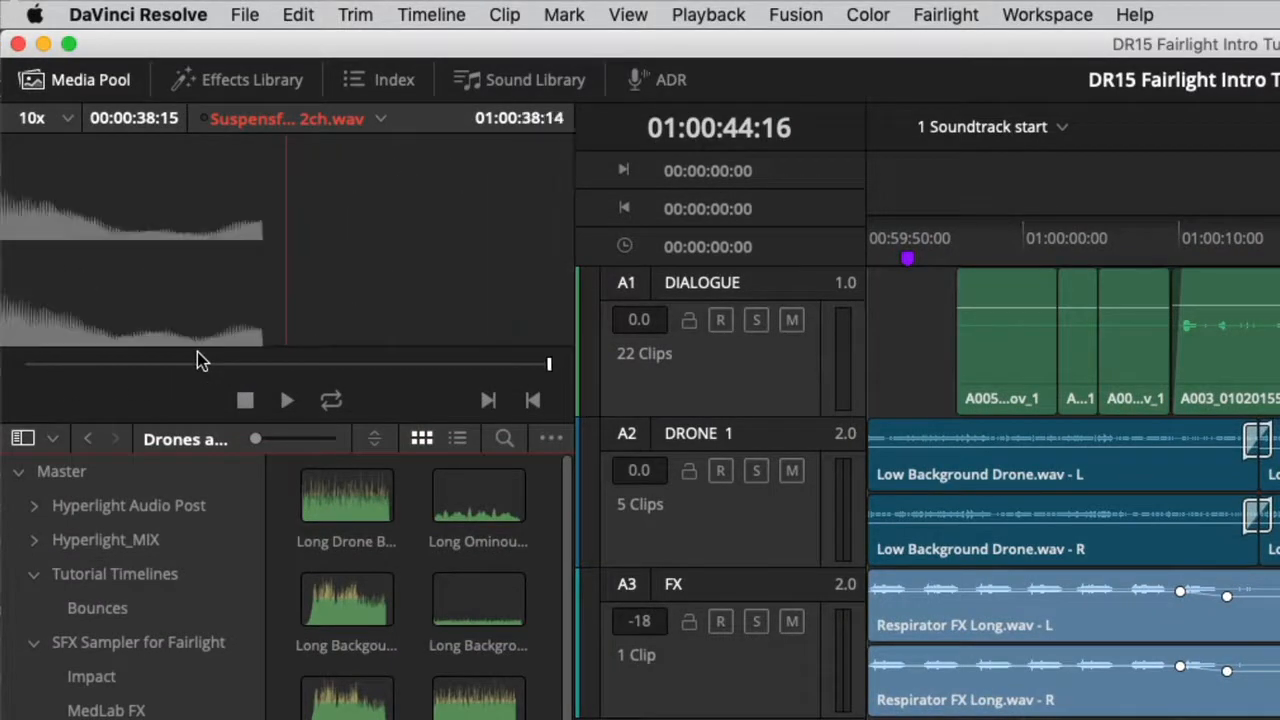
key(Home)
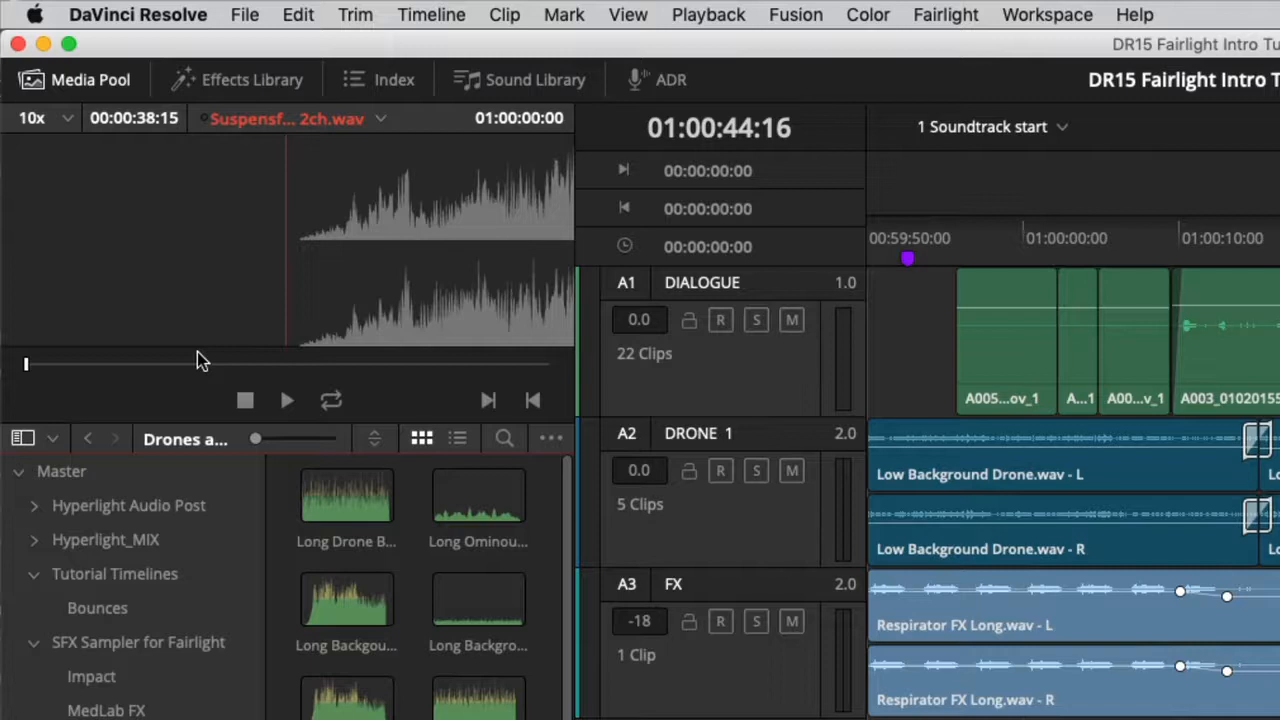
click(287, 399)
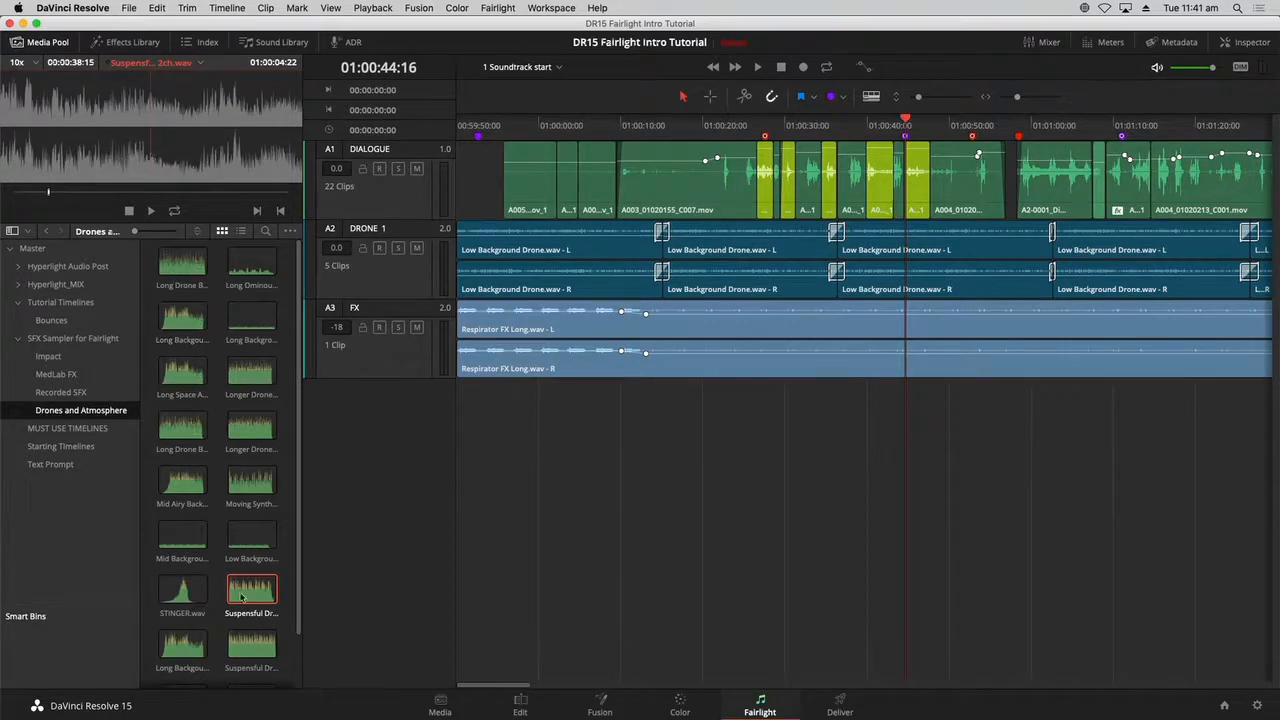
click(256, 653)
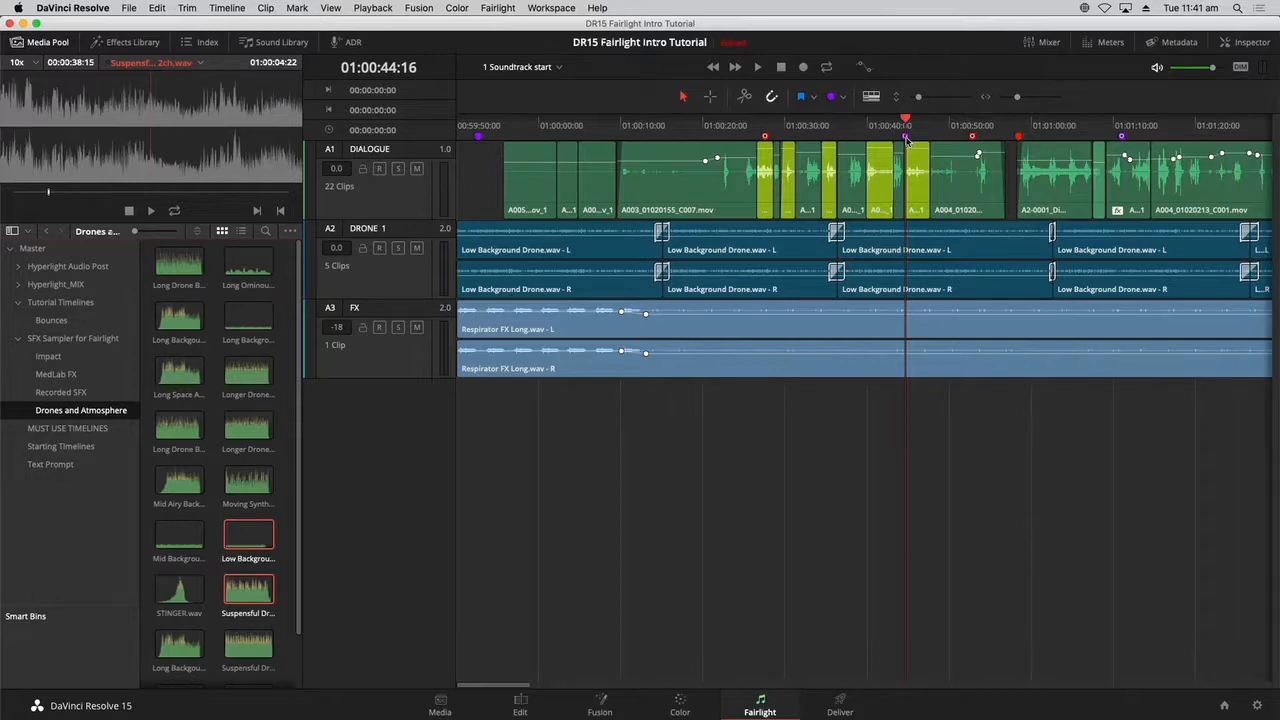
- Step the playhead back and forth through the timeline markers and edit points, ending on the purple marker at 01:00:44:16
drag(938, 133, 846, 136)
key(shift+Up)
key(shift+Down)
key(shift+Down)
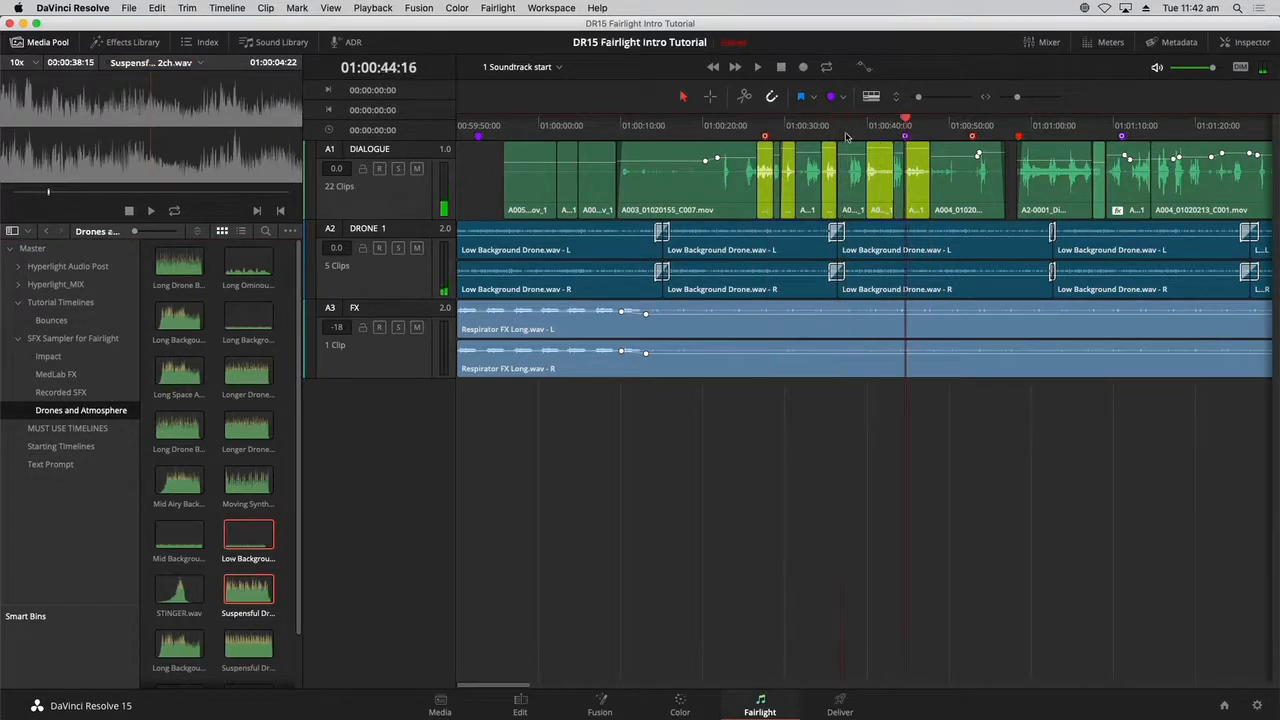
key(Up)
key(shift+Up)
key(shift+Up)
key(shift+Up)
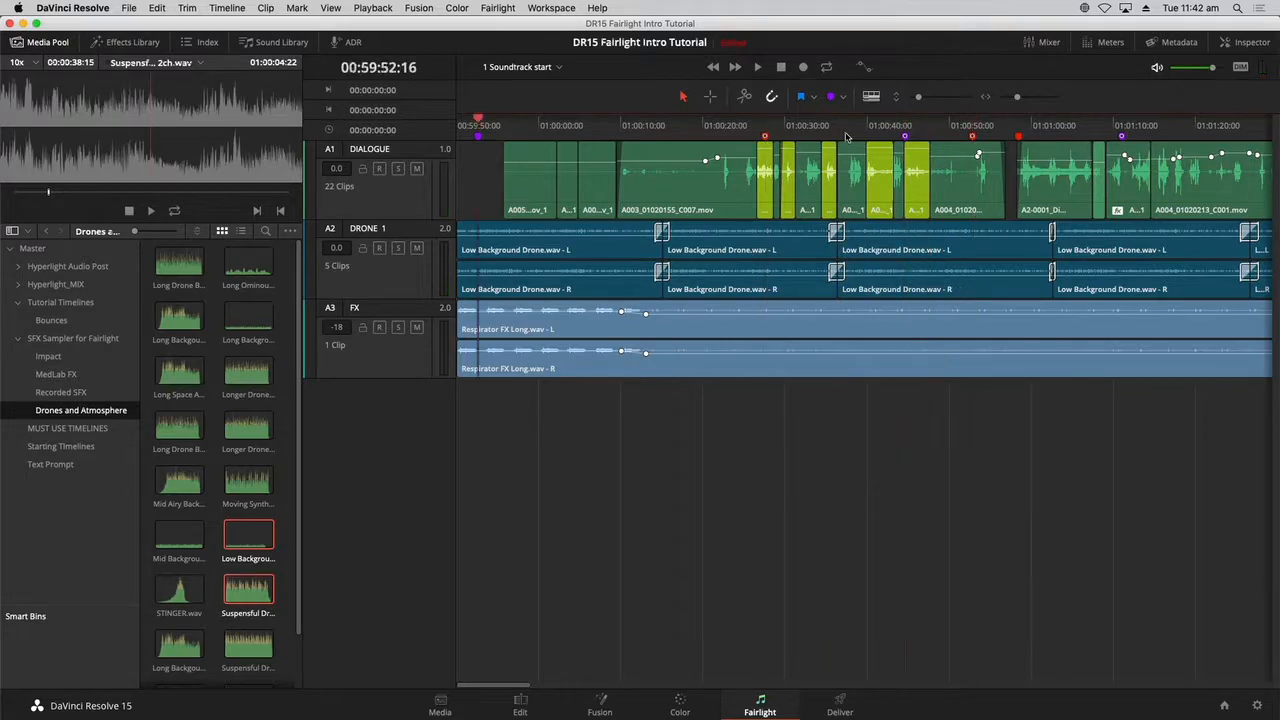
key(shift+Down)
key(shift+Down)
key(shift+Down)
key(Up)
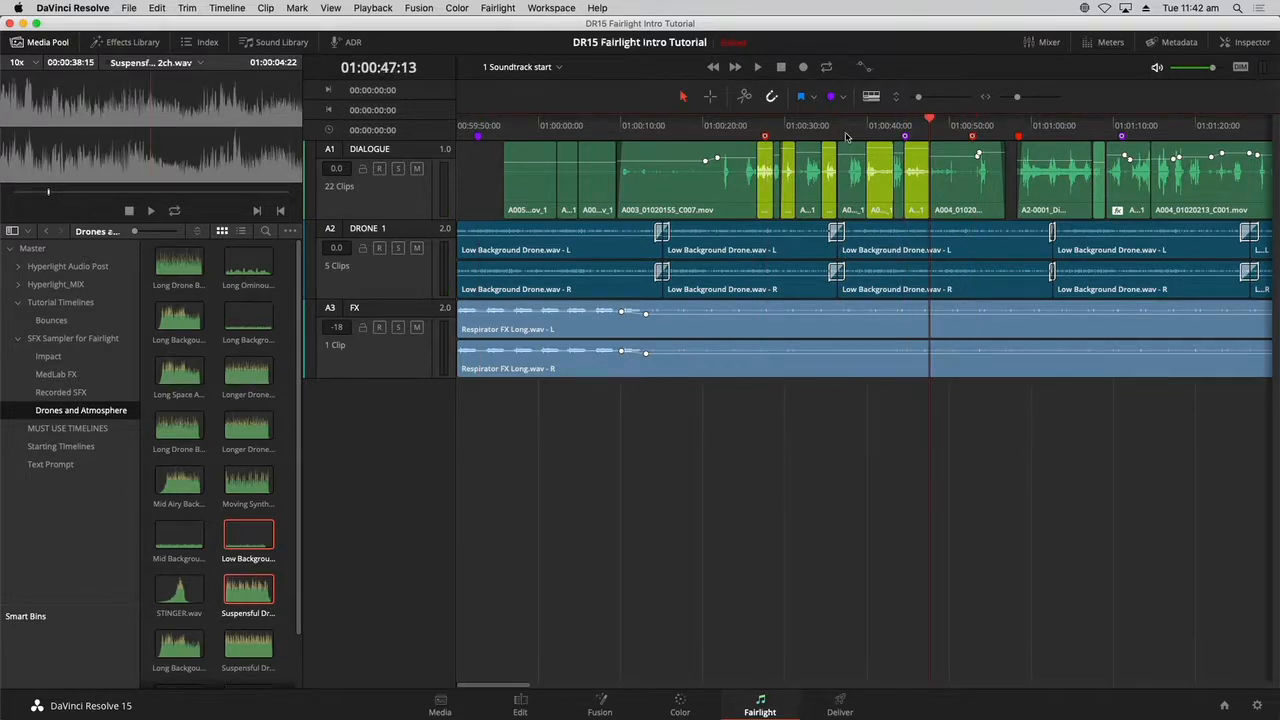
key(shift+Up)
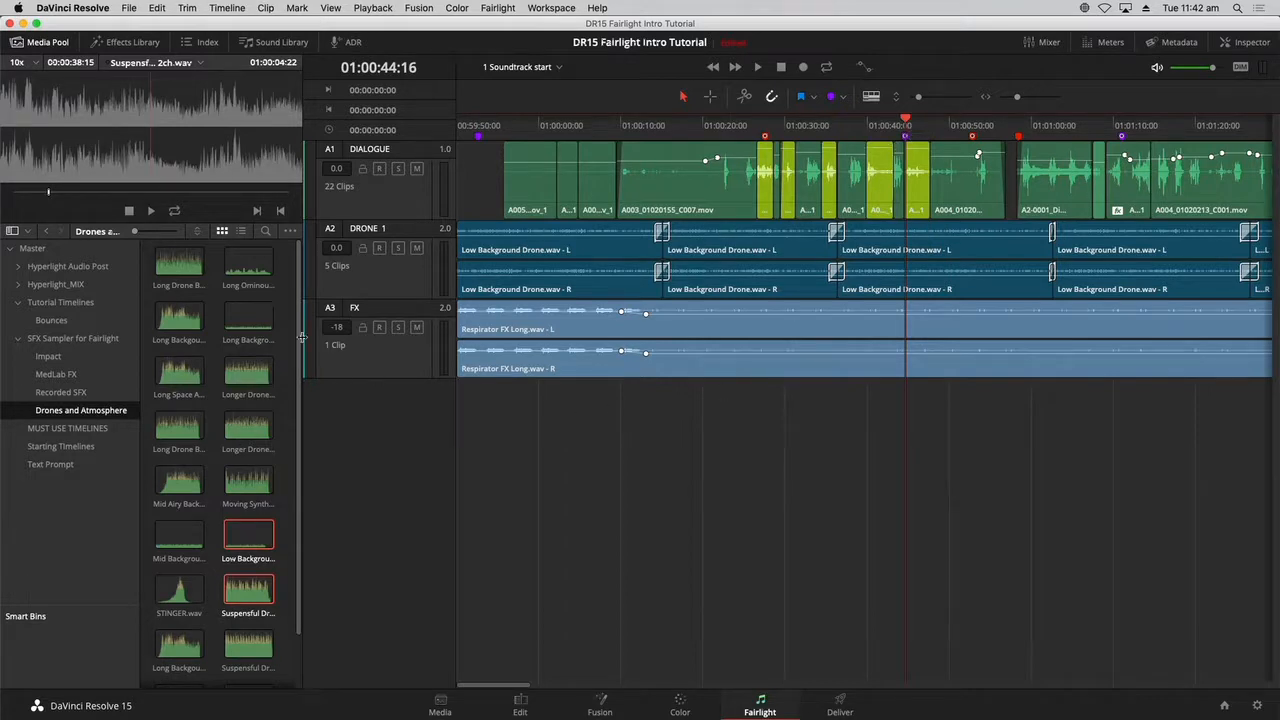
- Place Suspensful Drone 2ch.wav on a new audio track below FX, starting at the playhead at 01:00:44:16
click(249, 599)
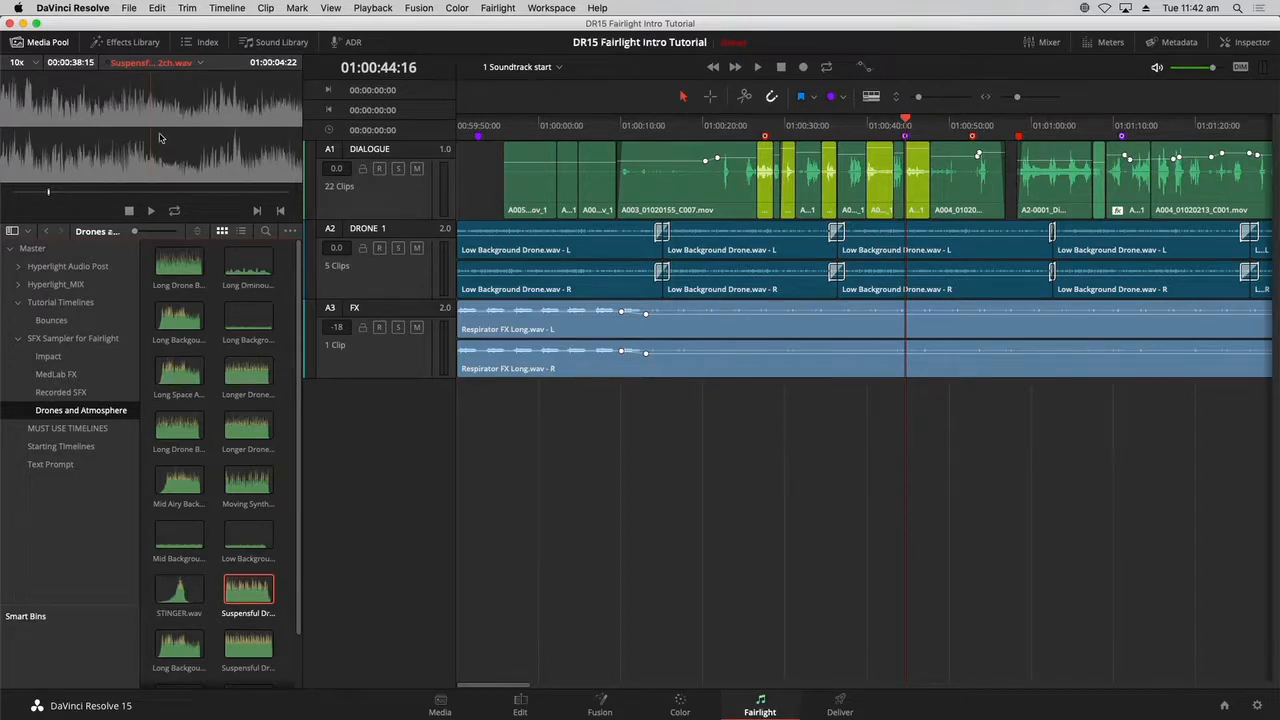
drag(160, 137, 908, 447)
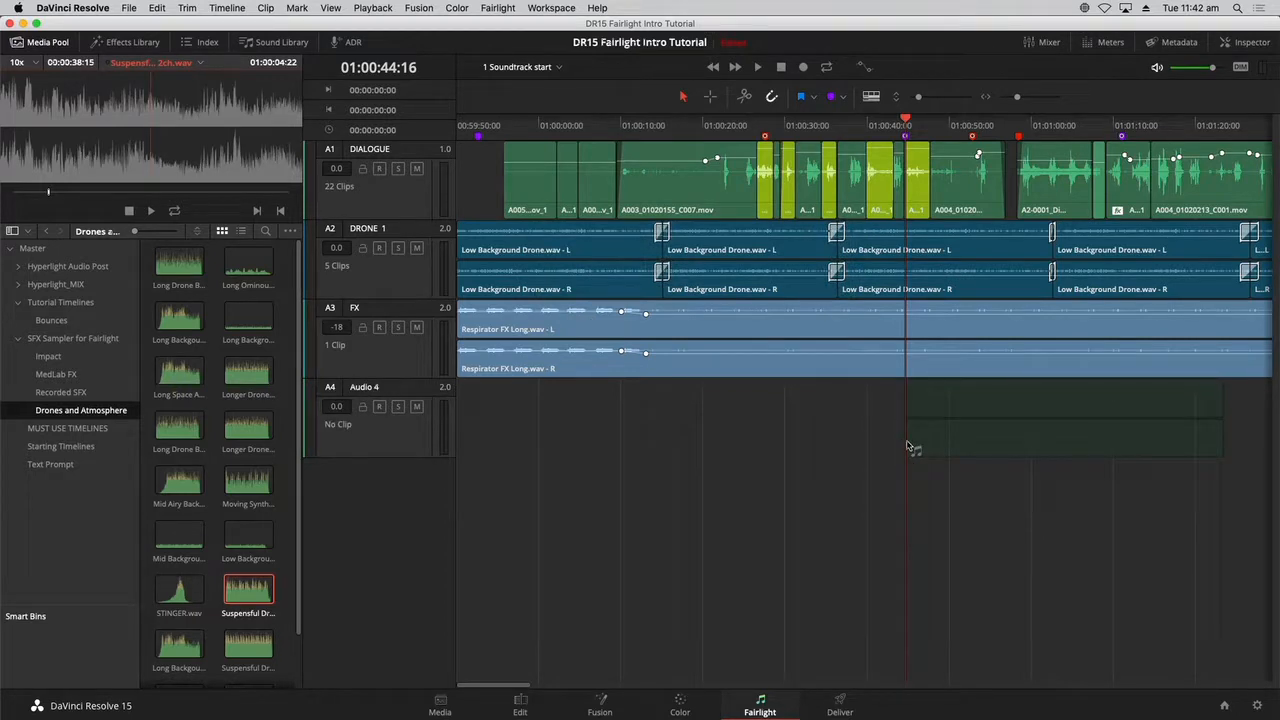
drag(908, 447, 905, 446)
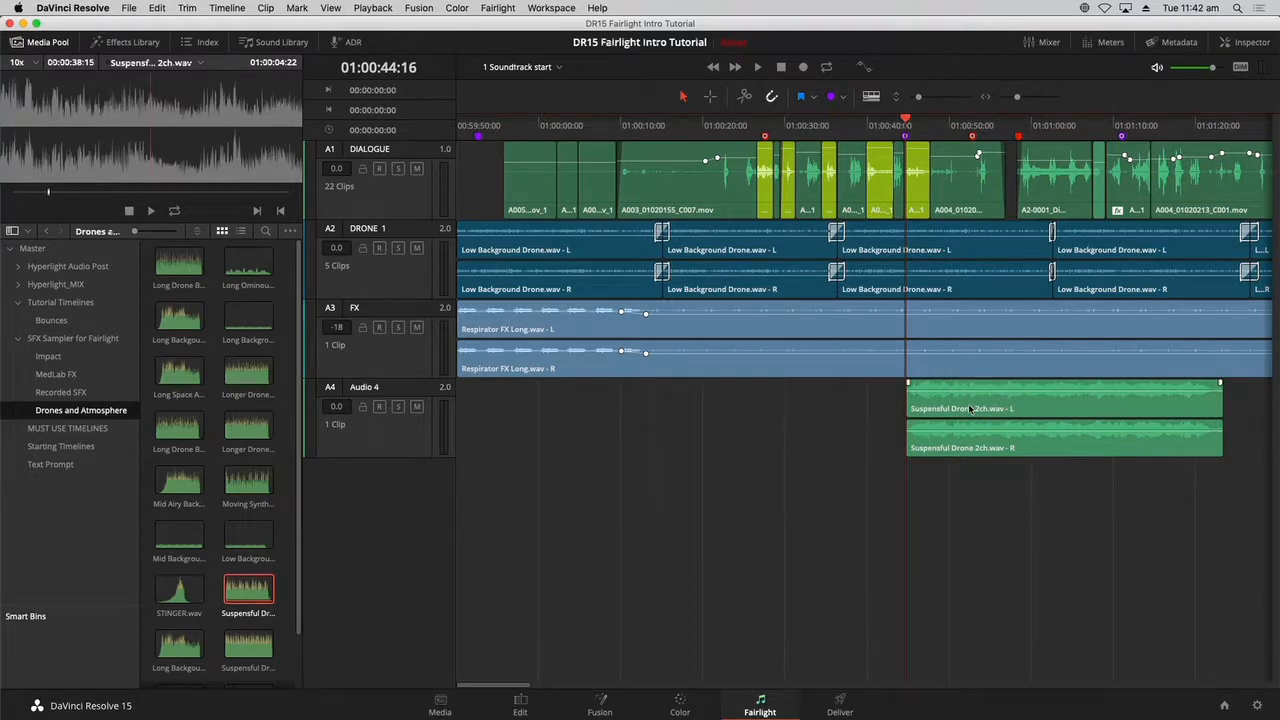
- Rename audio track A4 as "DRONE 2"
double_click(361, 389)
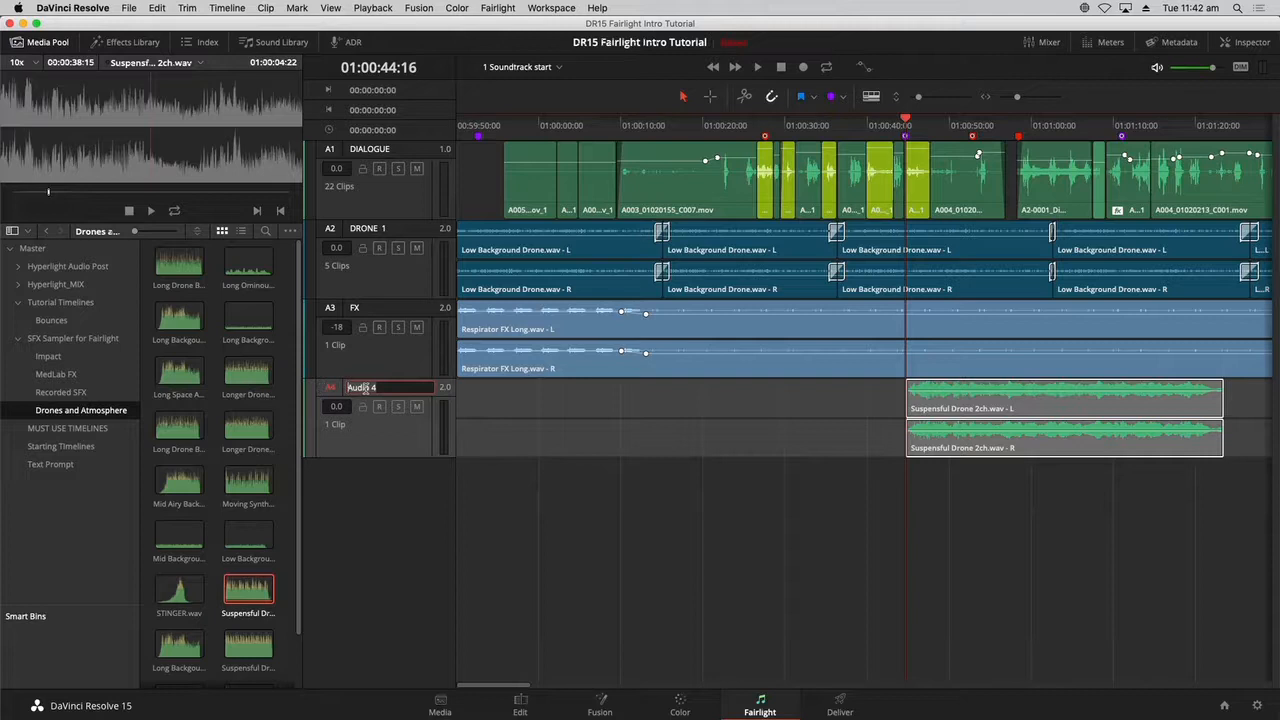
text(DRONE 2)
key(Return)
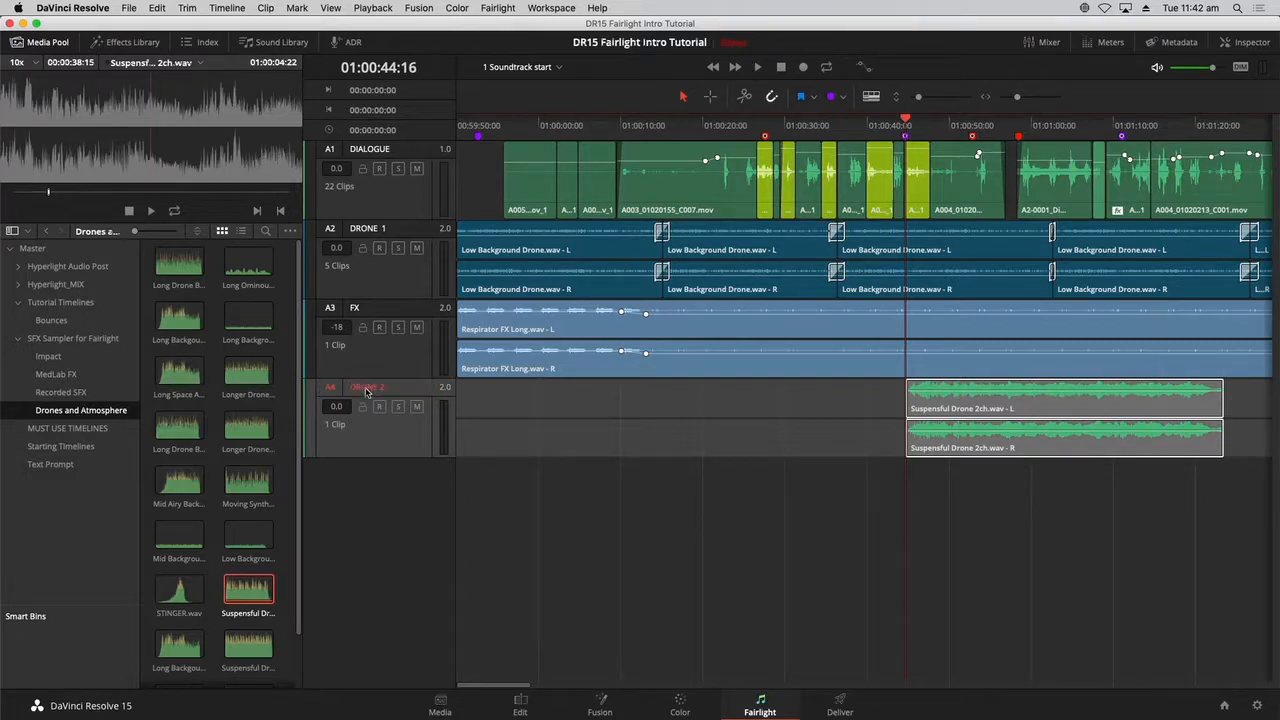
click(540, 474)
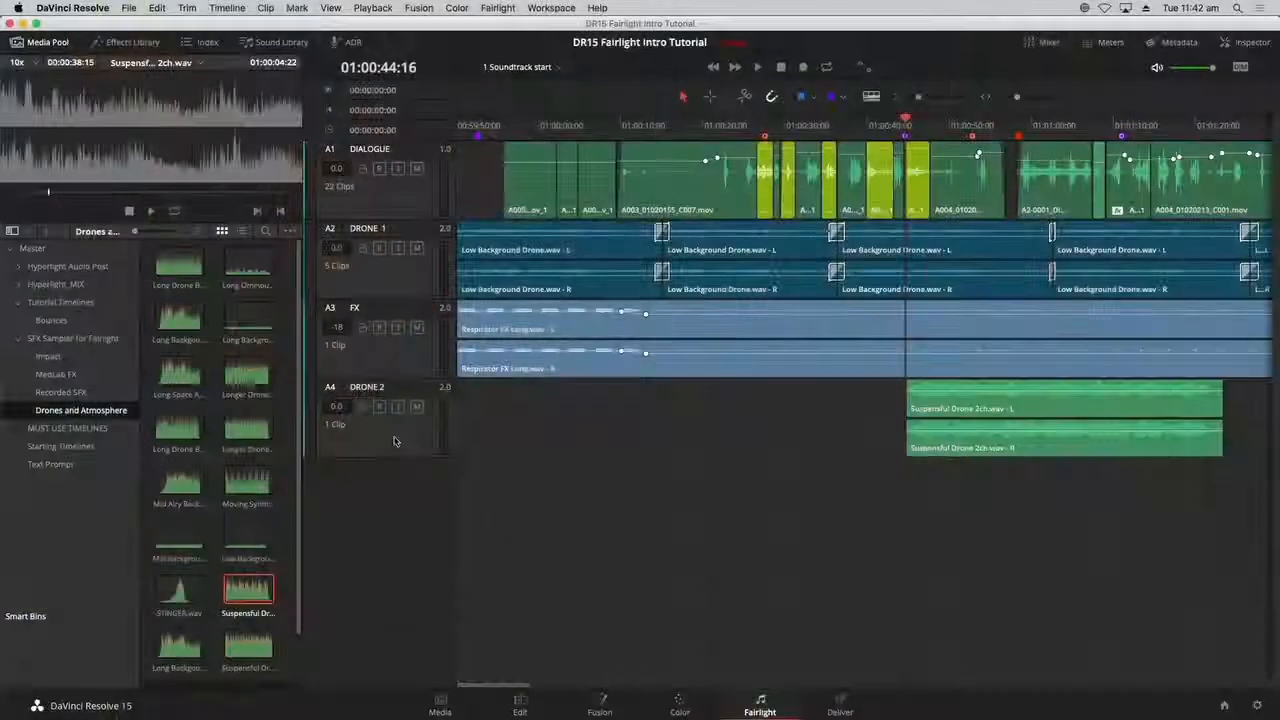
- Change the DRONE 2 track color to Navy and move the track up one position, above the FX track
right_click(394, 440)
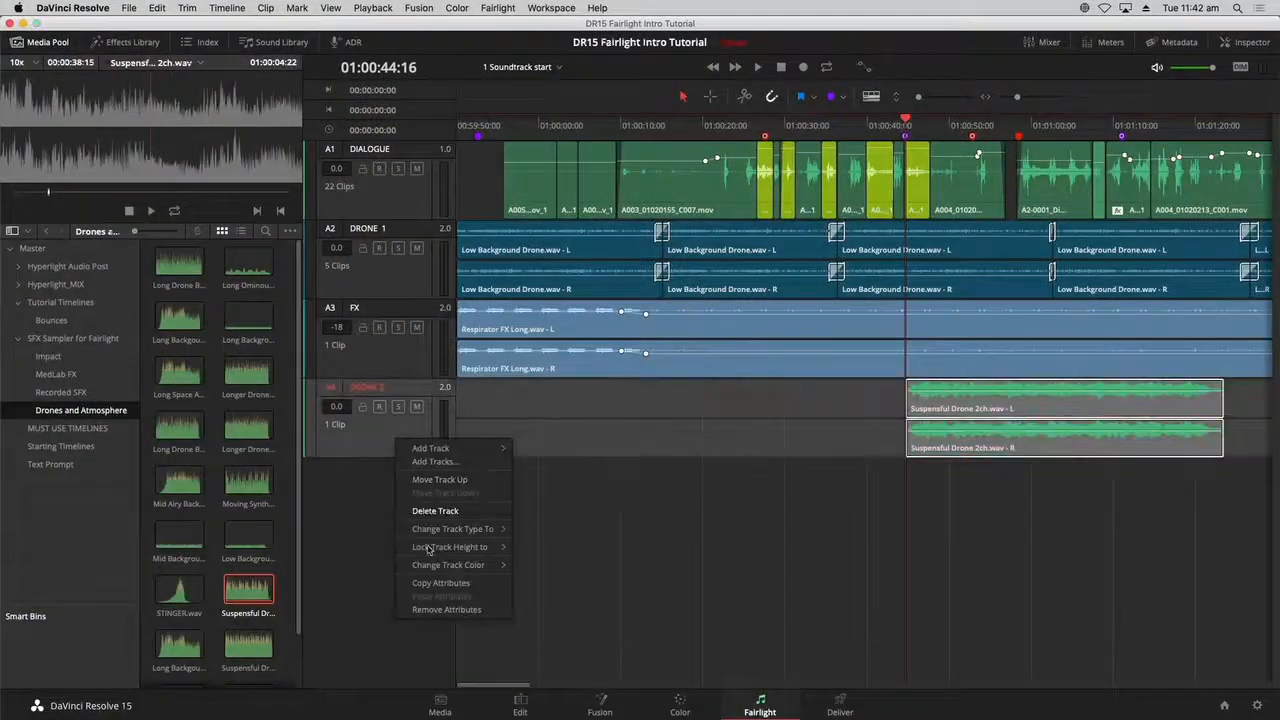
mouse_move(446, 570)
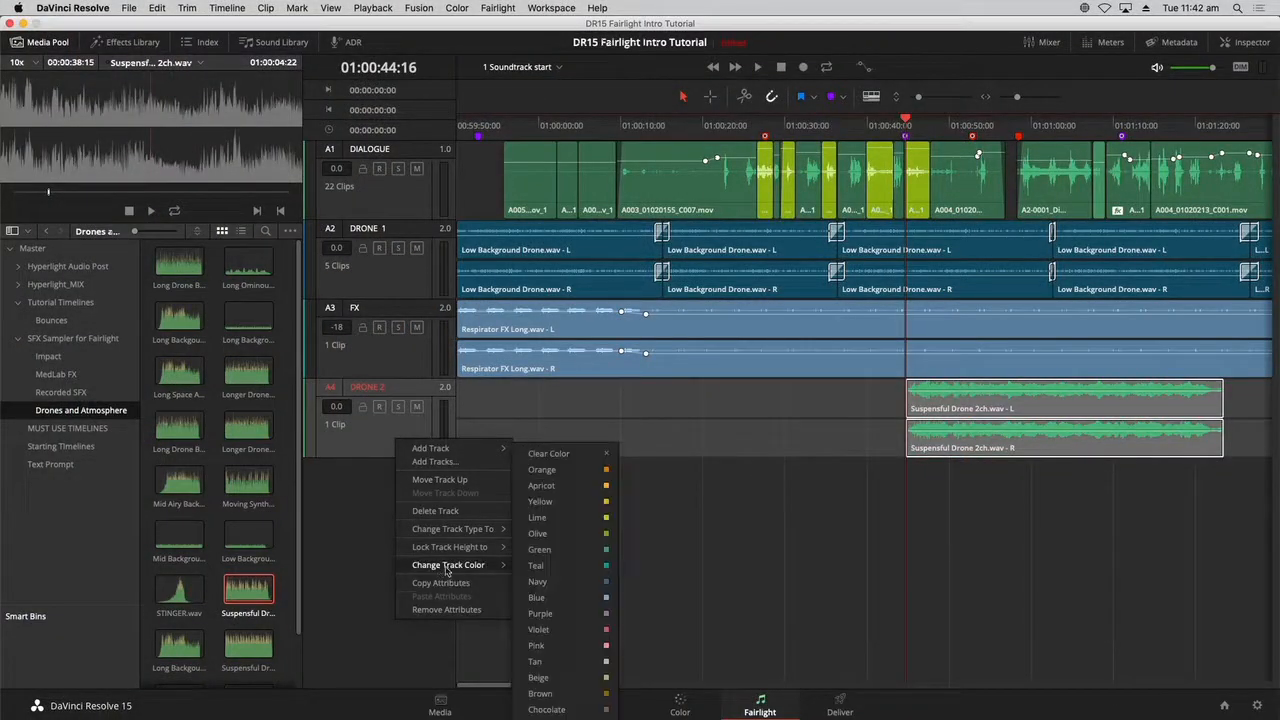
click(541, 583)
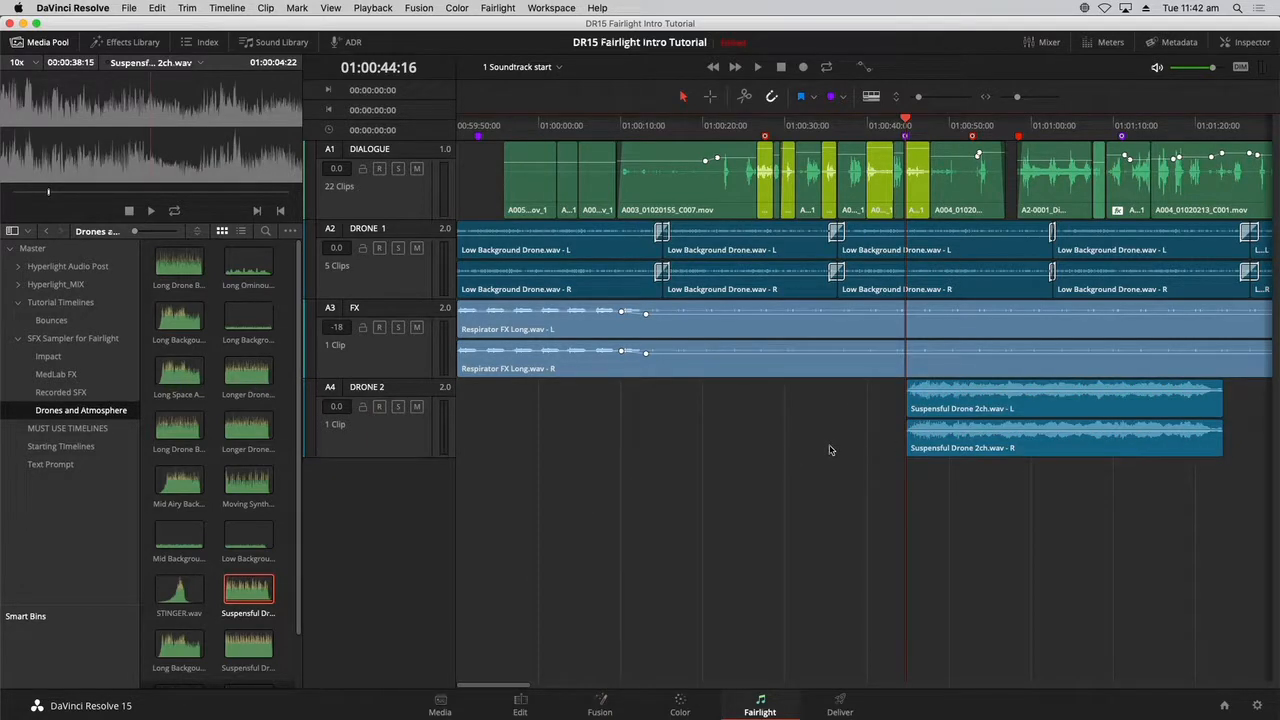
right_click(391, 451)
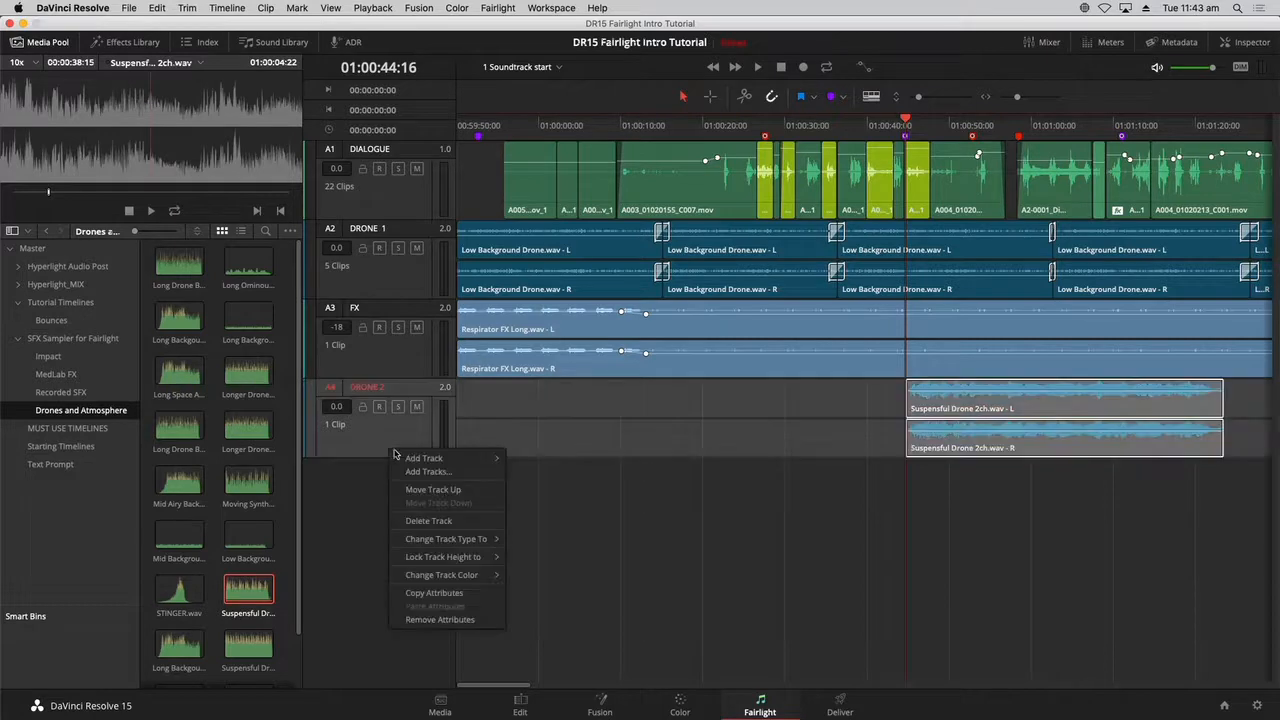
click(399, 491)
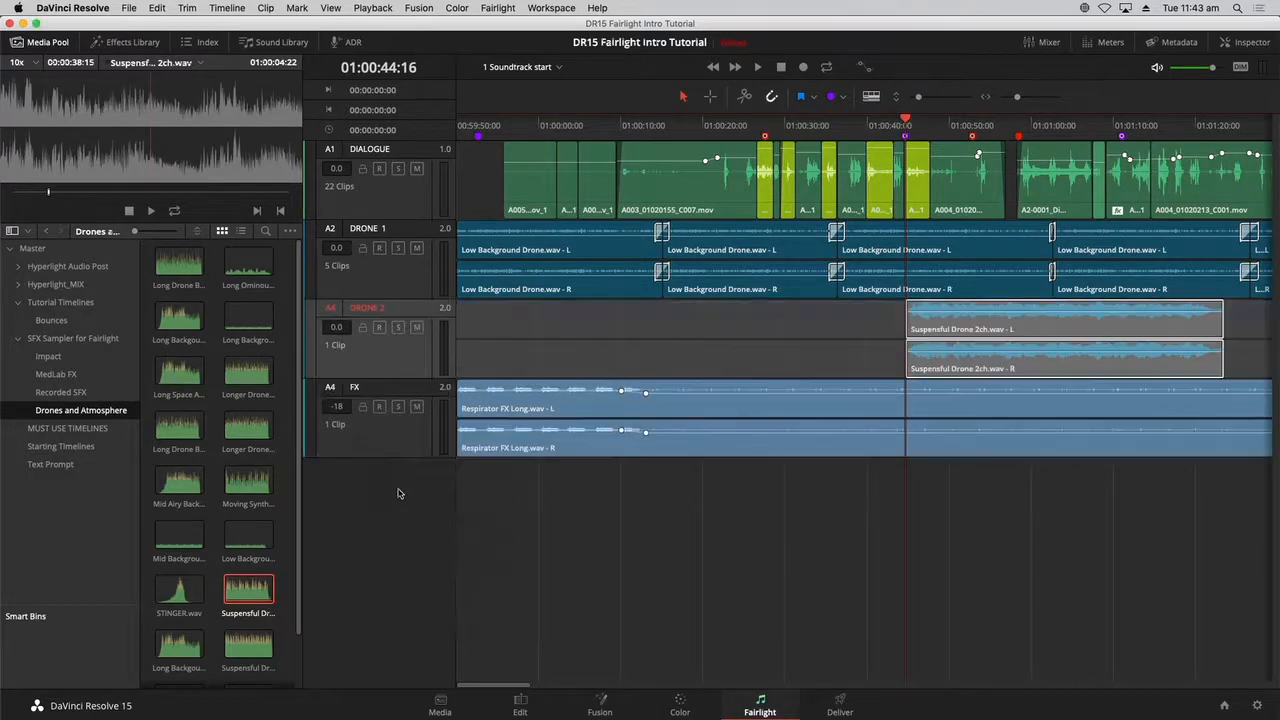
click(596, 516)
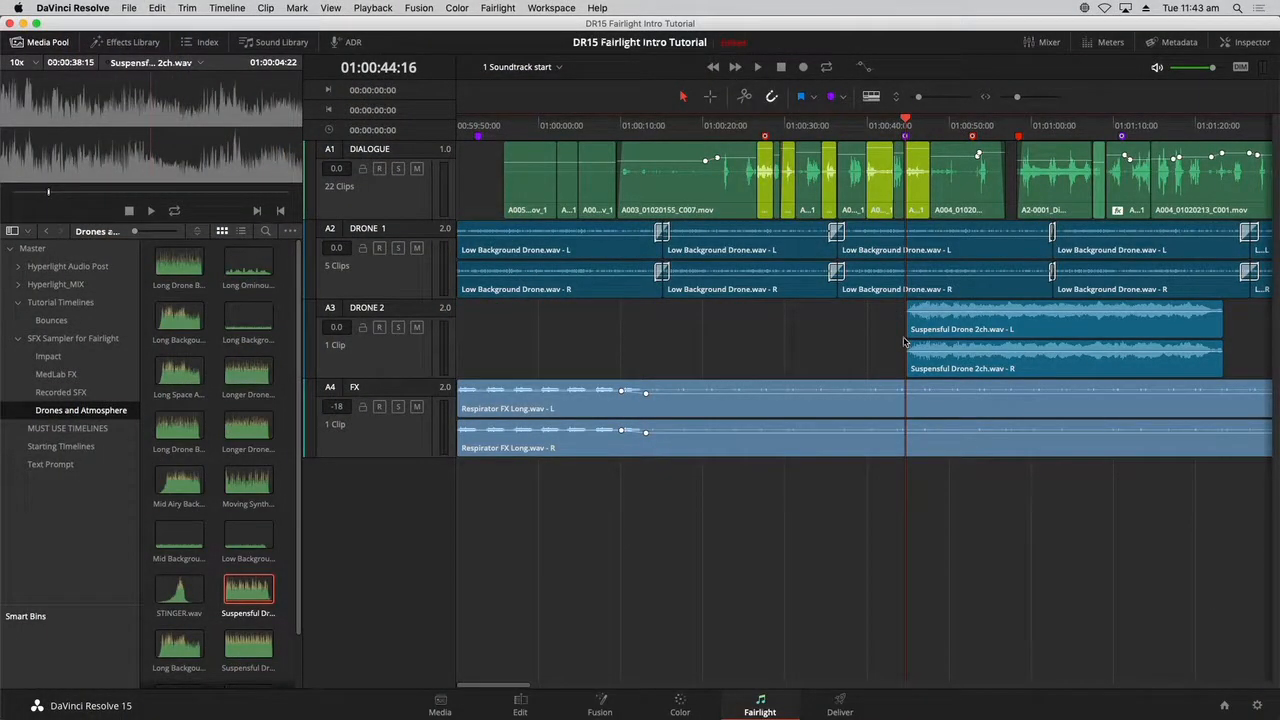
- Solo the DRONE 2 track and lower the volume of its Suspensful Drone 2ch.wav clip while playing it back
click(398, 332)
key(space)
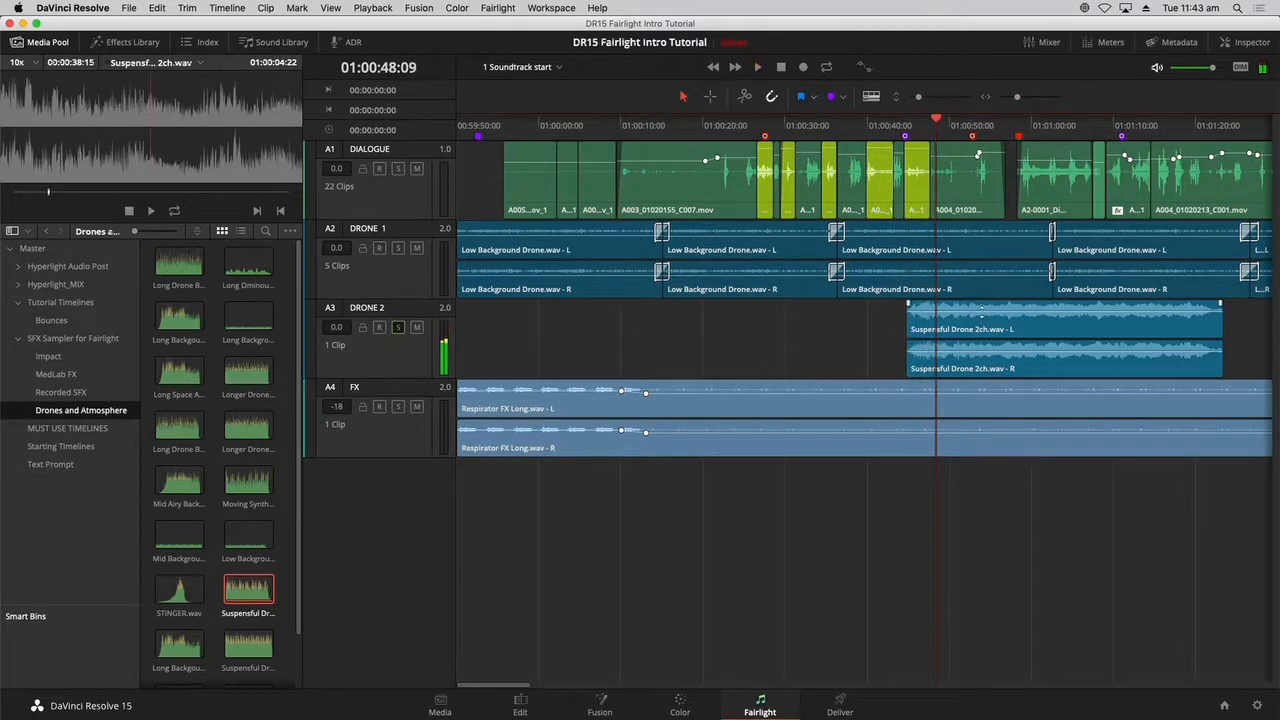
click(981, 313)
drag(981, 307, 981, 315)
key(space)
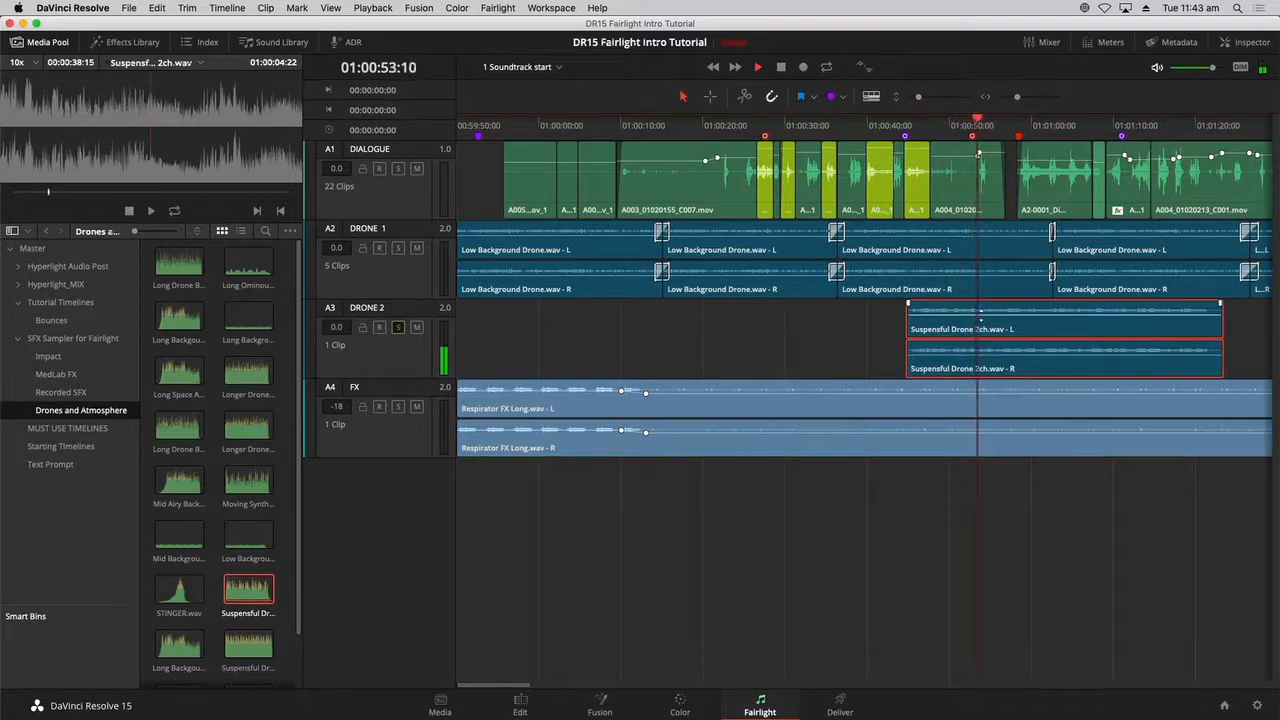
key(space)
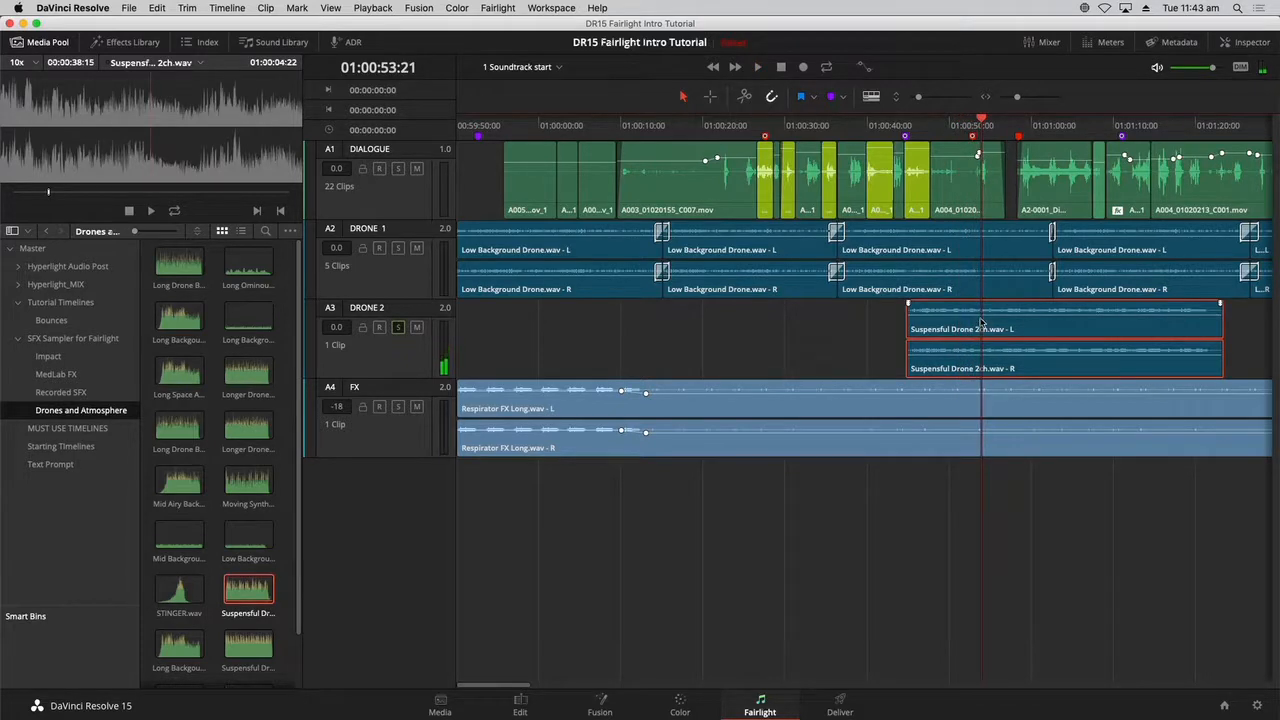
- Add a long fade-in and a long fade-out to the Suspensful Drone 2ch.wav clip on DRONE 2
click(842, 334)
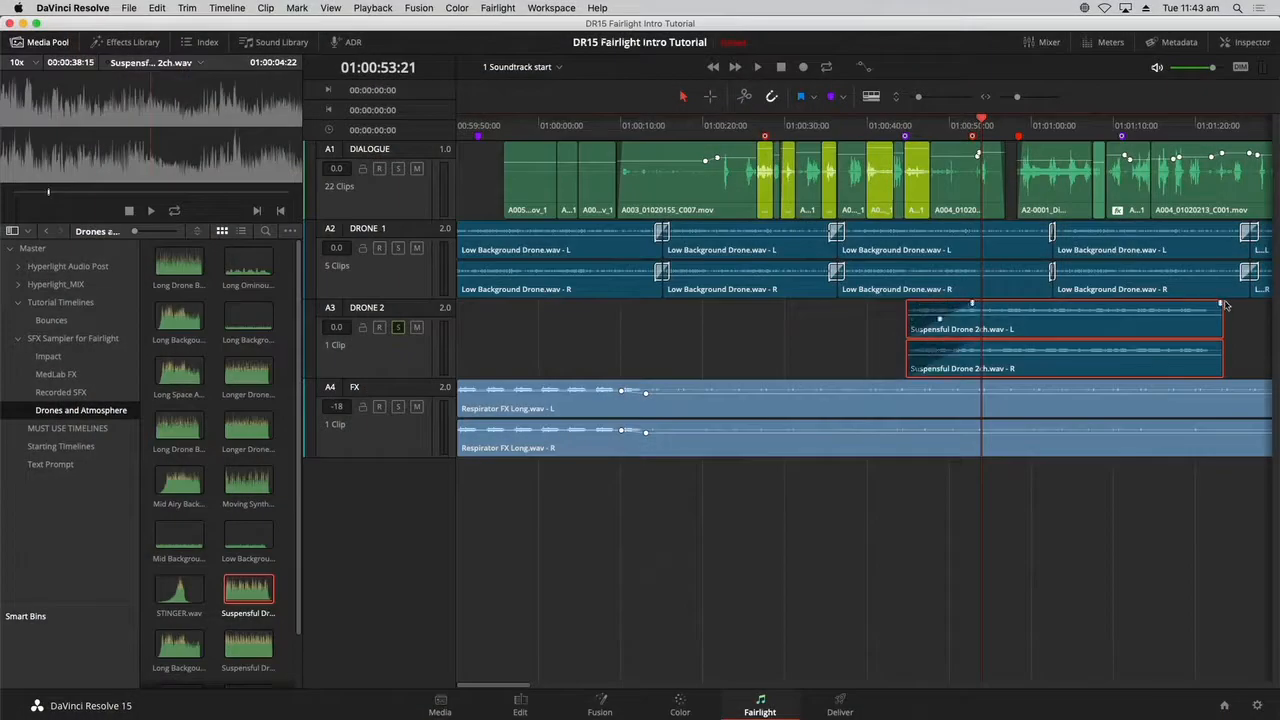
drag(1220, 302, 1162, 303)
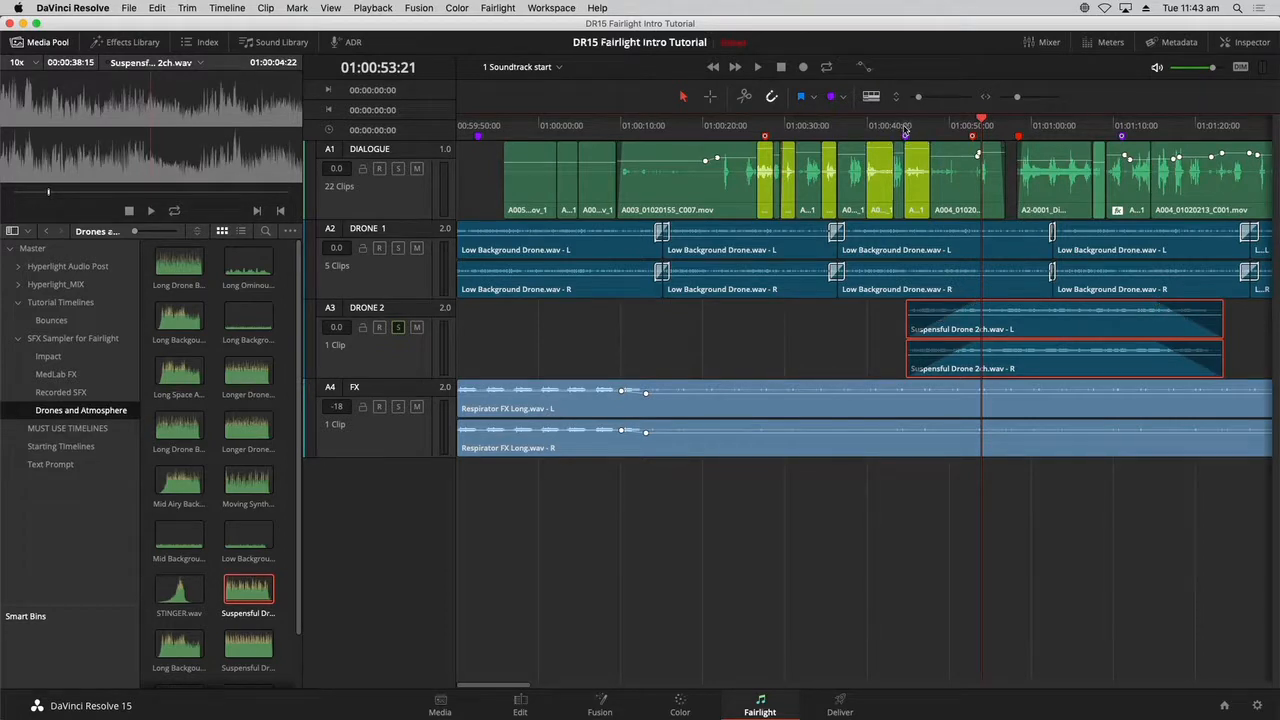
- Show the meters and play from 01:00:44:11, once with DRONE 2 soloed and again with its solo turned off
click(904, 128)
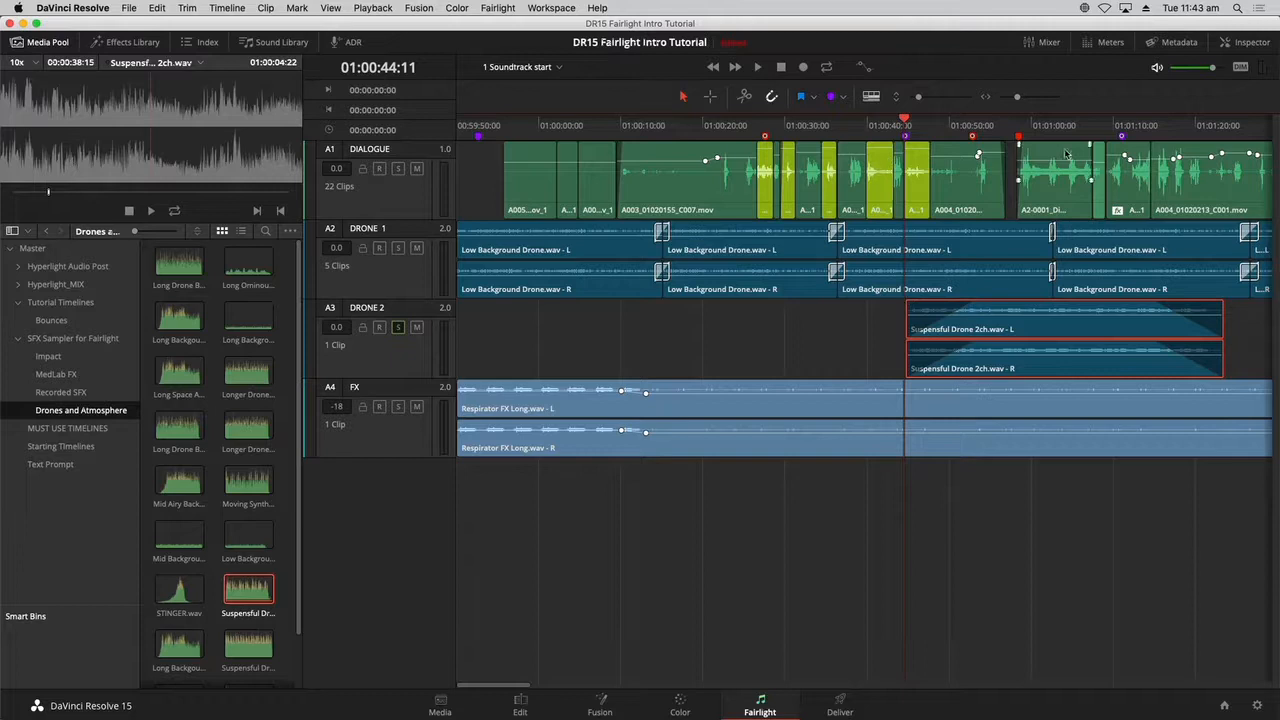
click(1106, 43)
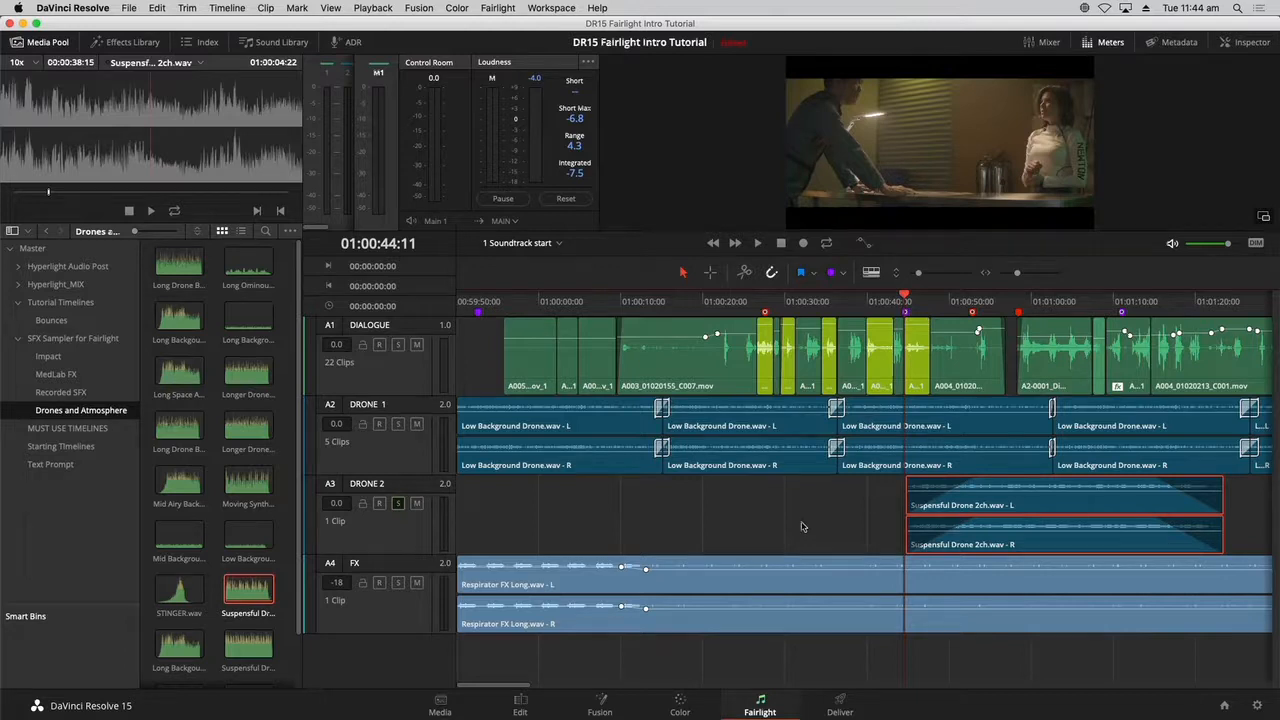
key(space)
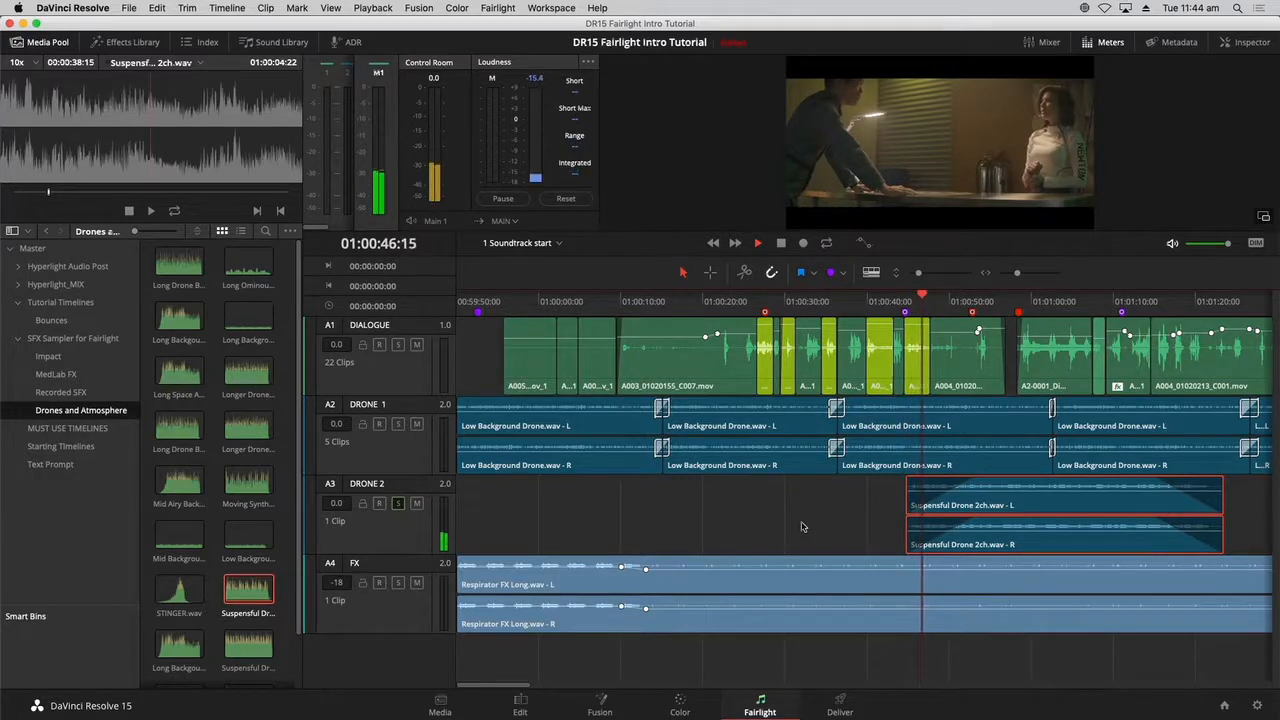
key(space)
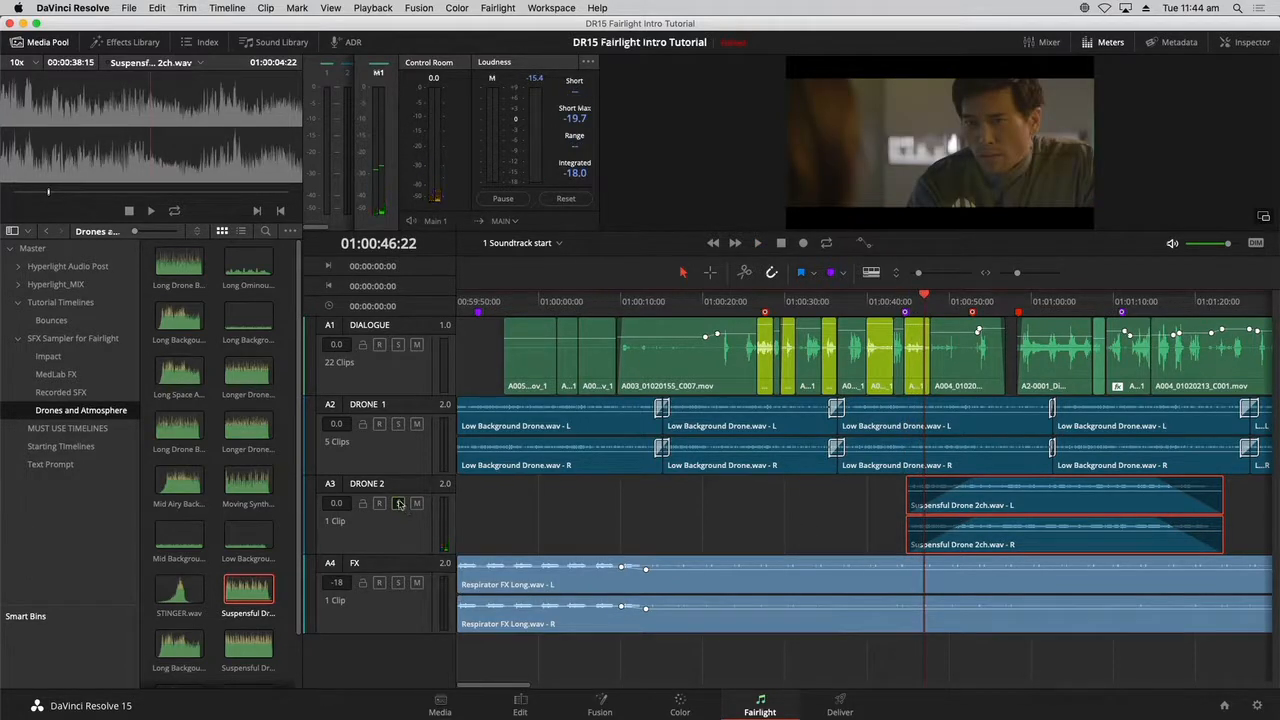
click(903, 302)
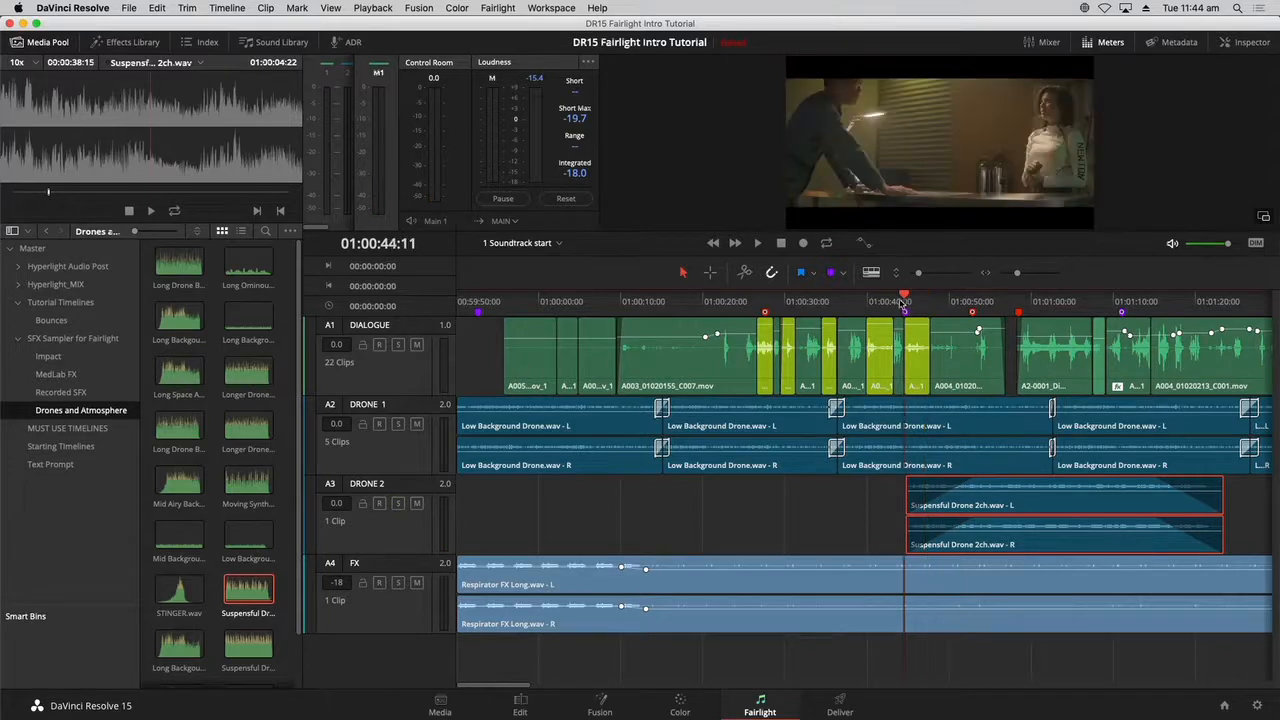
key(space)
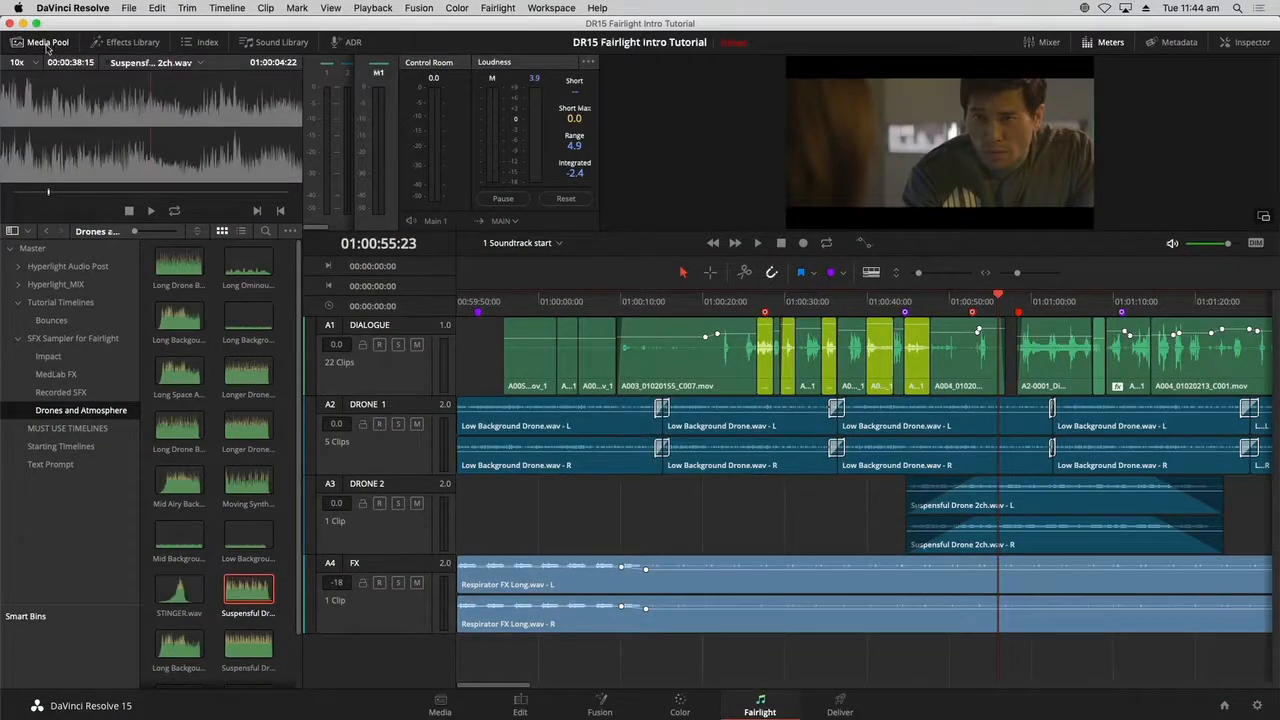
- Jump the playhead to the "Subtle explosion sound" marker using the marker index
click(202, 43)
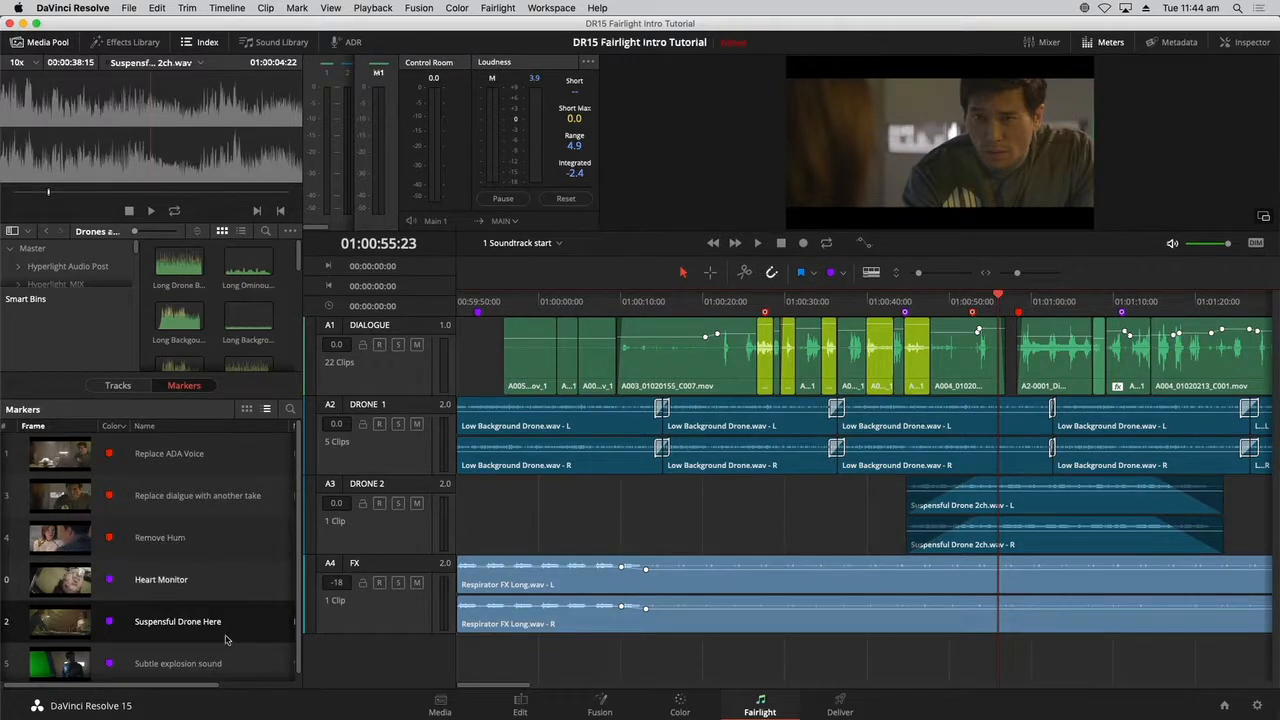
click(105, 665)
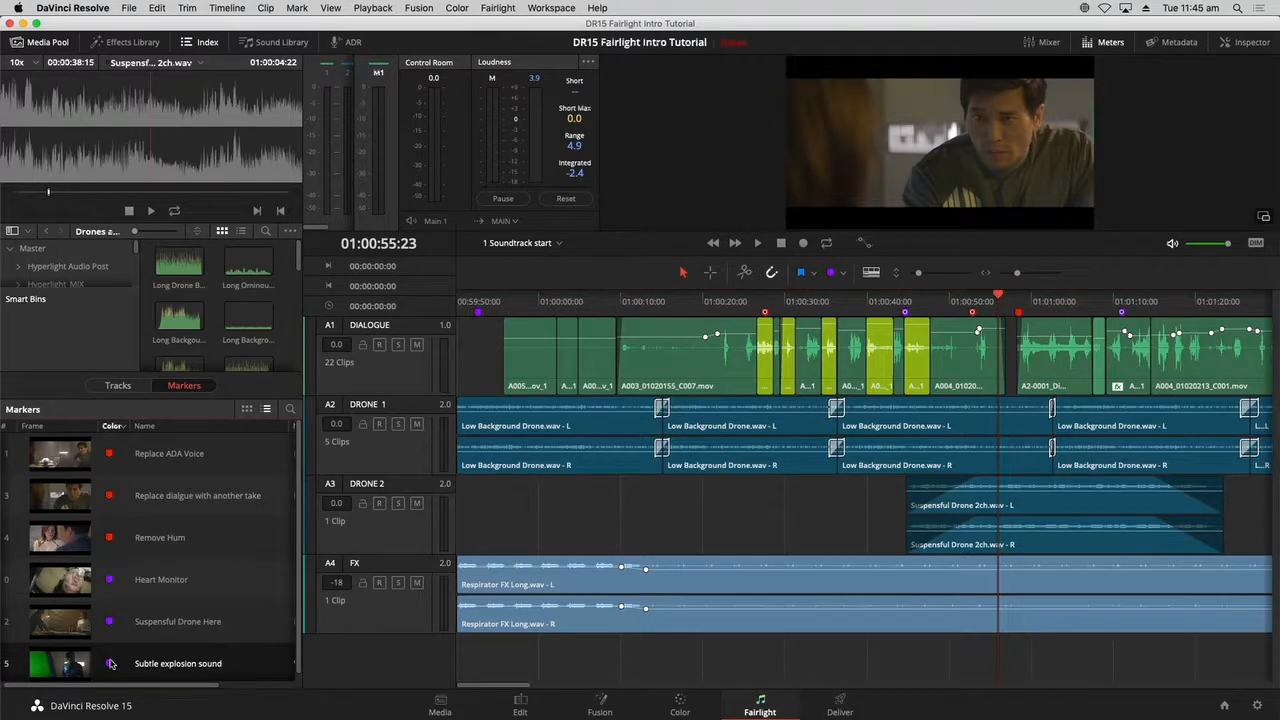
double_click(72, 668)
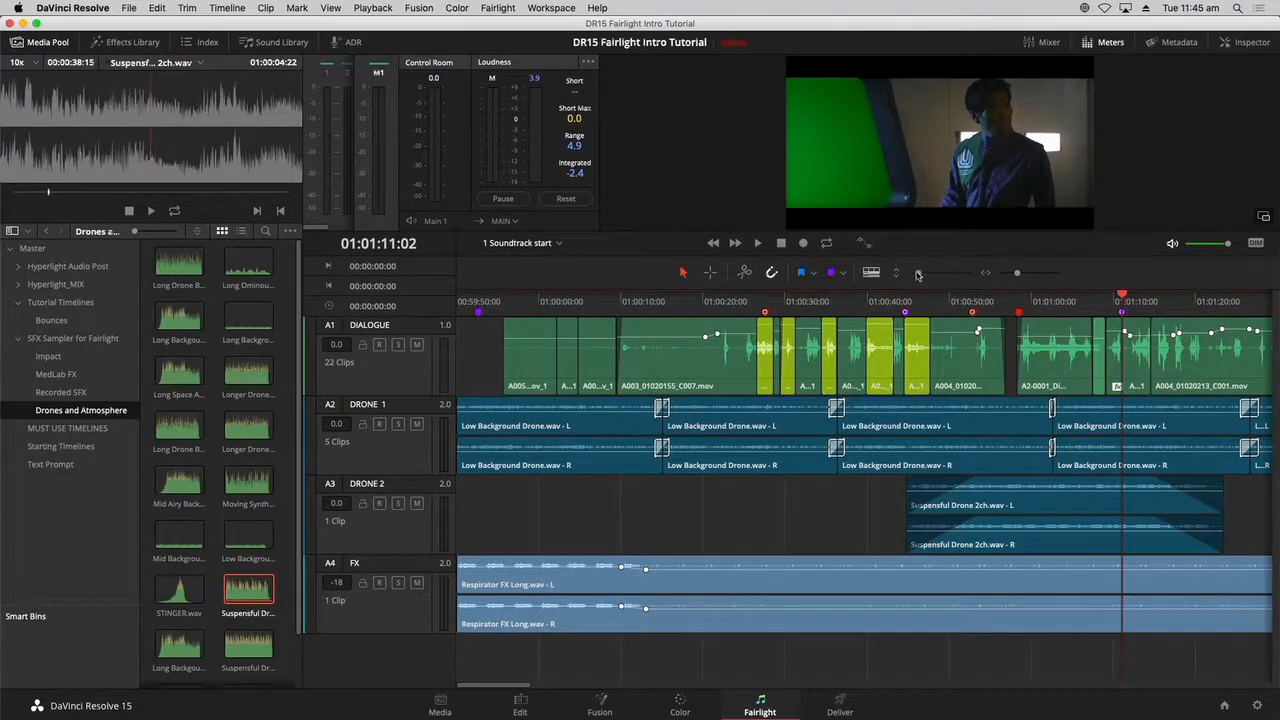
- Reduce the track heights and place SOFT-HIT.wav from the Impact bin on the IMPACT track at the playhead, 01:01:11:02
drag(919, 275, 915, 275)
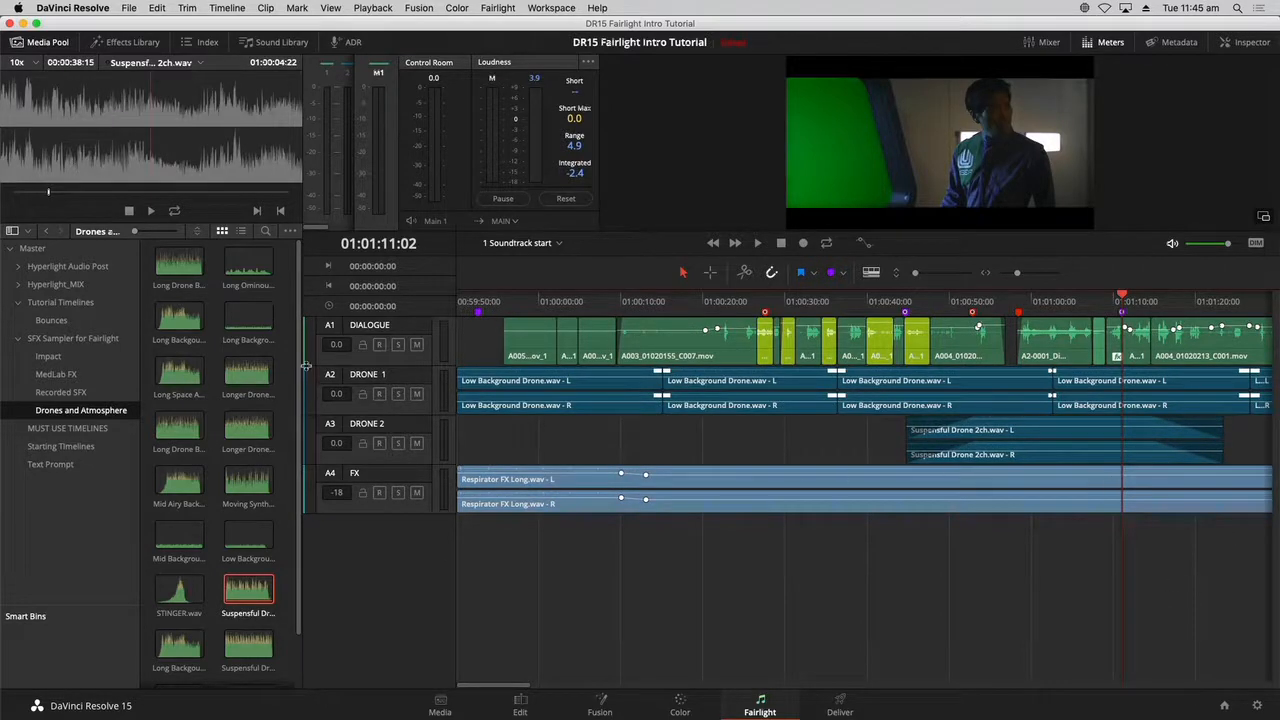
click(55, 357)
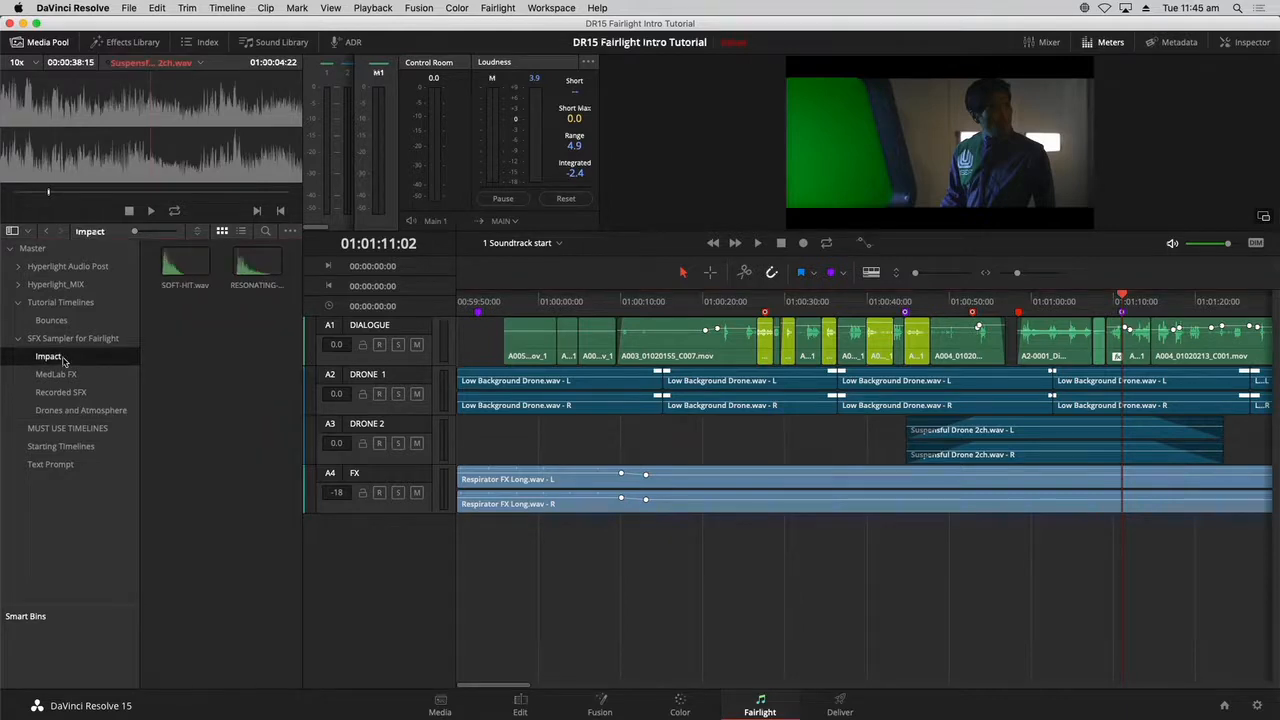
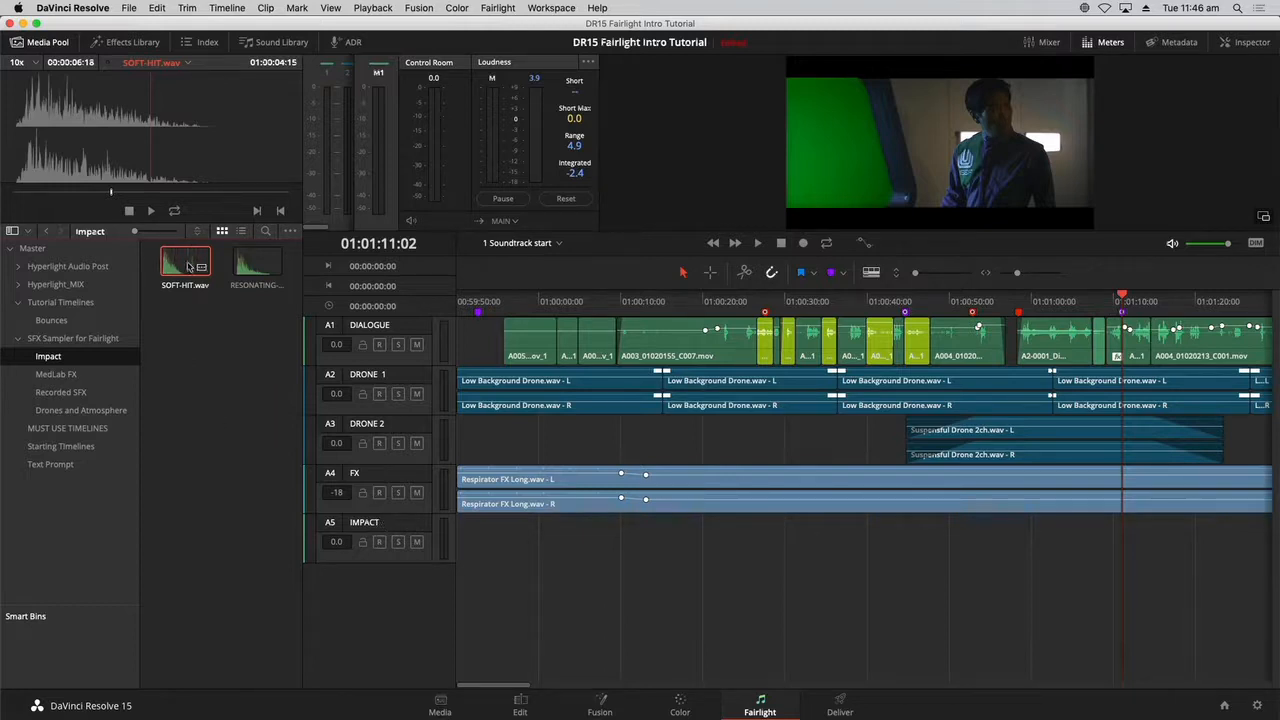
drag(190, 266, 1120, 545)
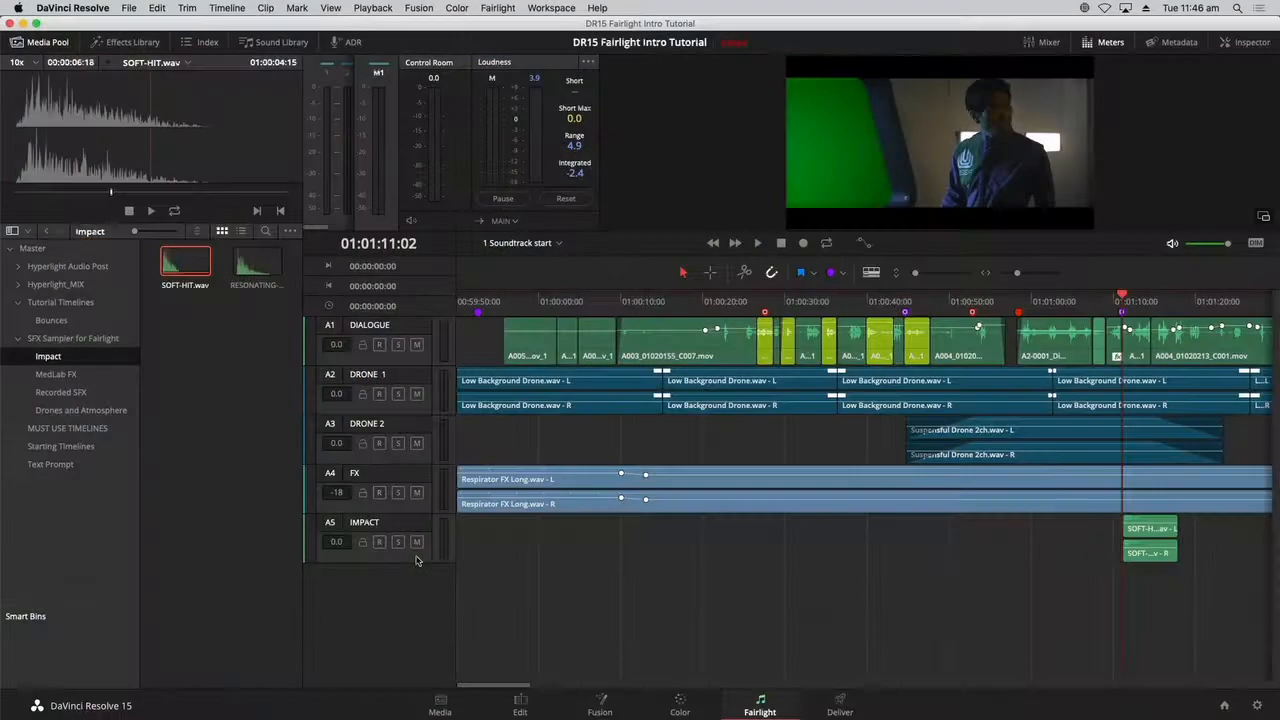
- Change the IMPACT track color to Purple
right_click(416, 560)
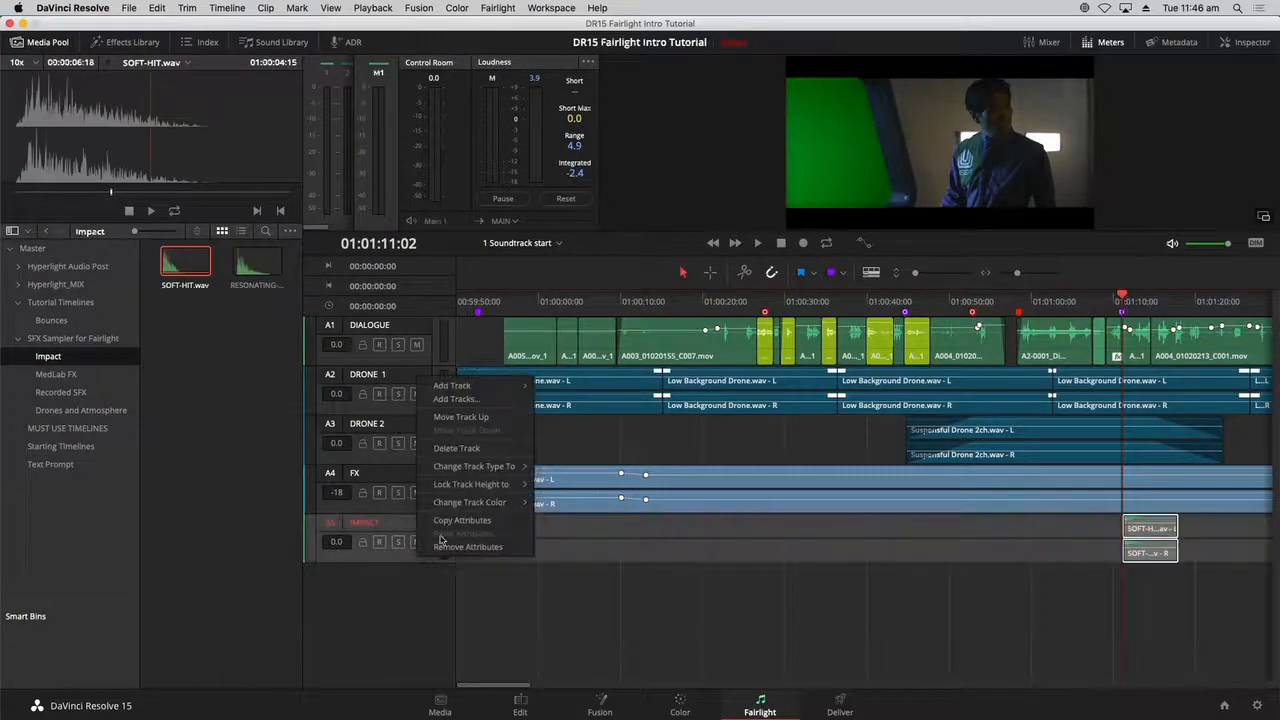
mouse_move(465, 502)
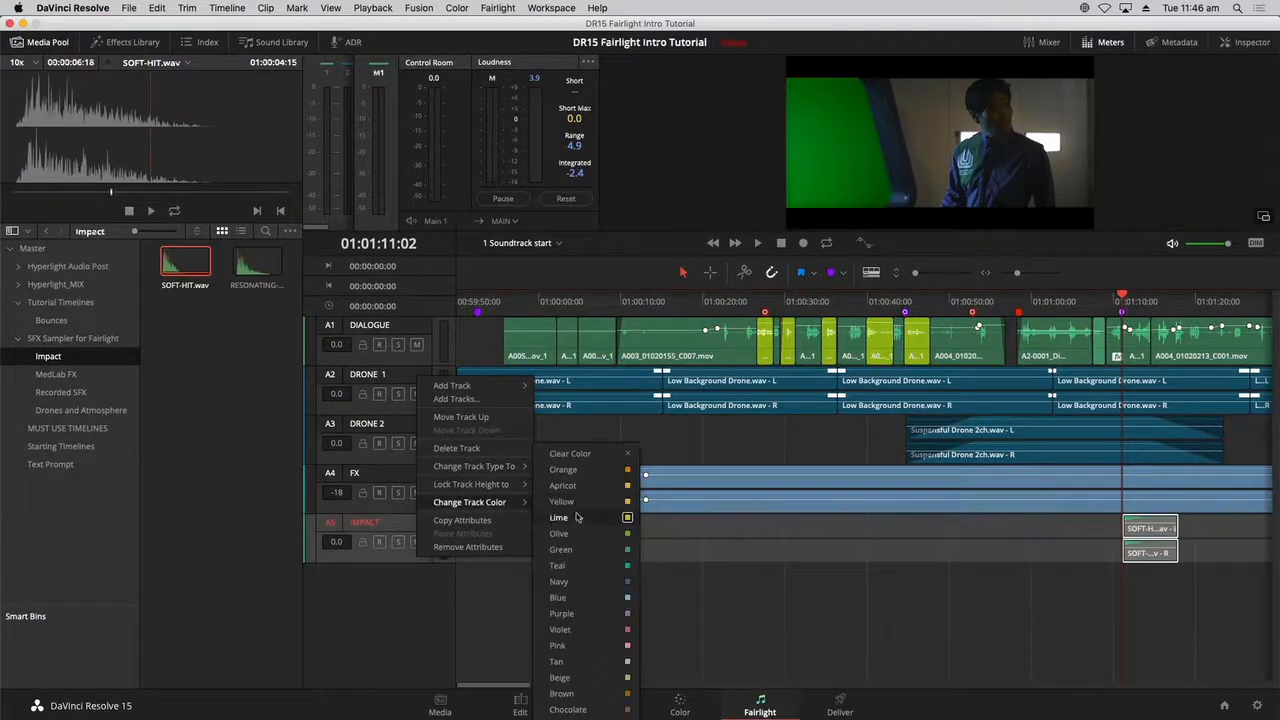
click(613, 613)
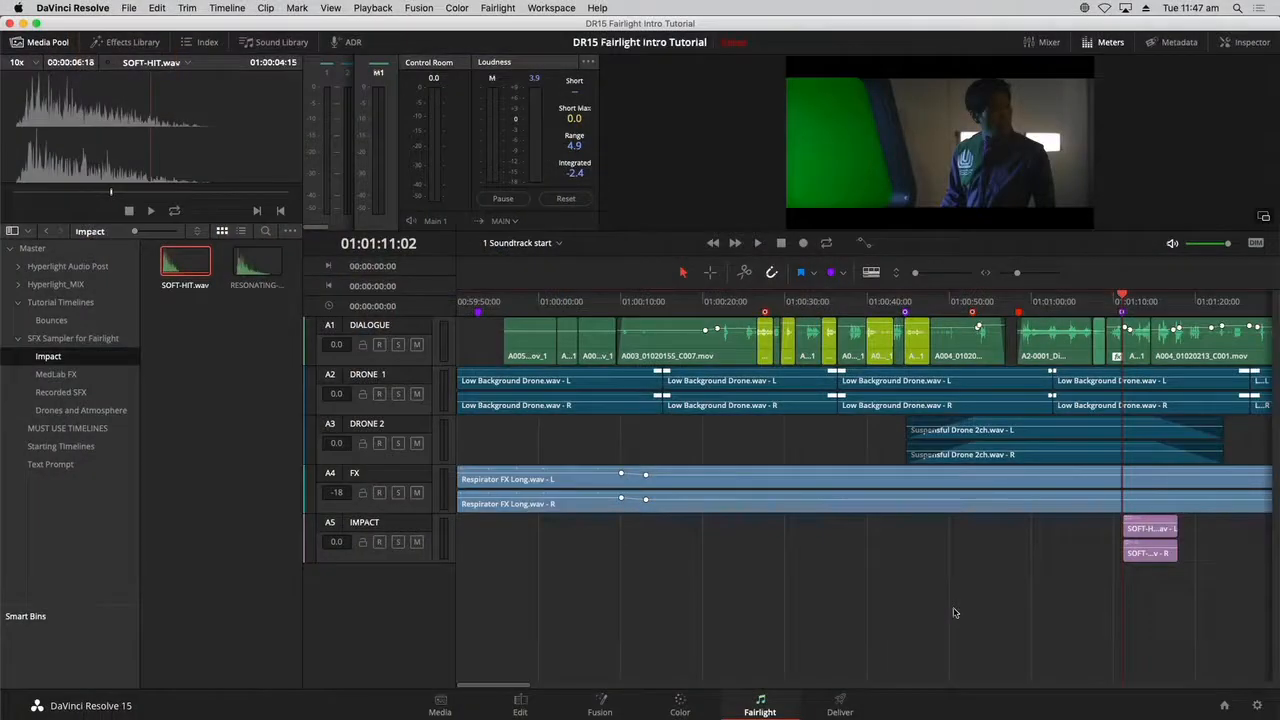
- Hide the Media Pool and make the IMPACT track taller than the other tracks so its SOFT-HIT.wav waveform is easier to see
key(super+minus)
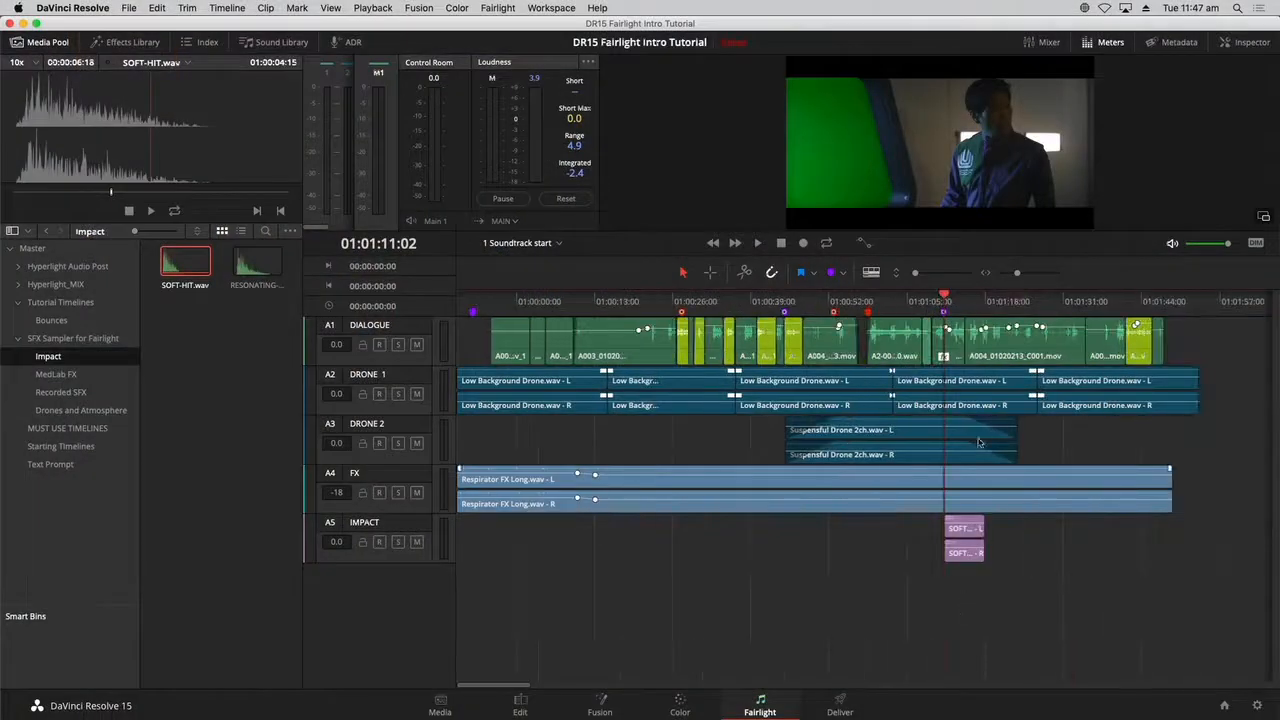
click(46, 43)
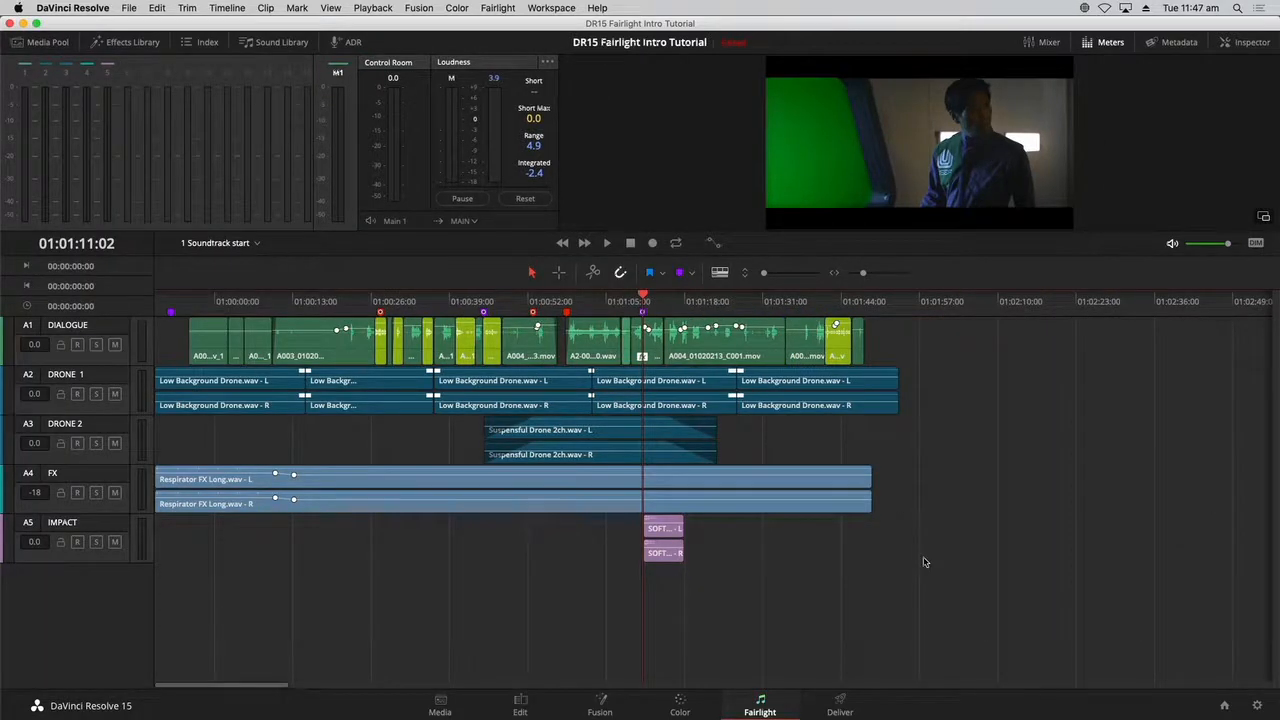
key(super+equal)
key(super+equal)
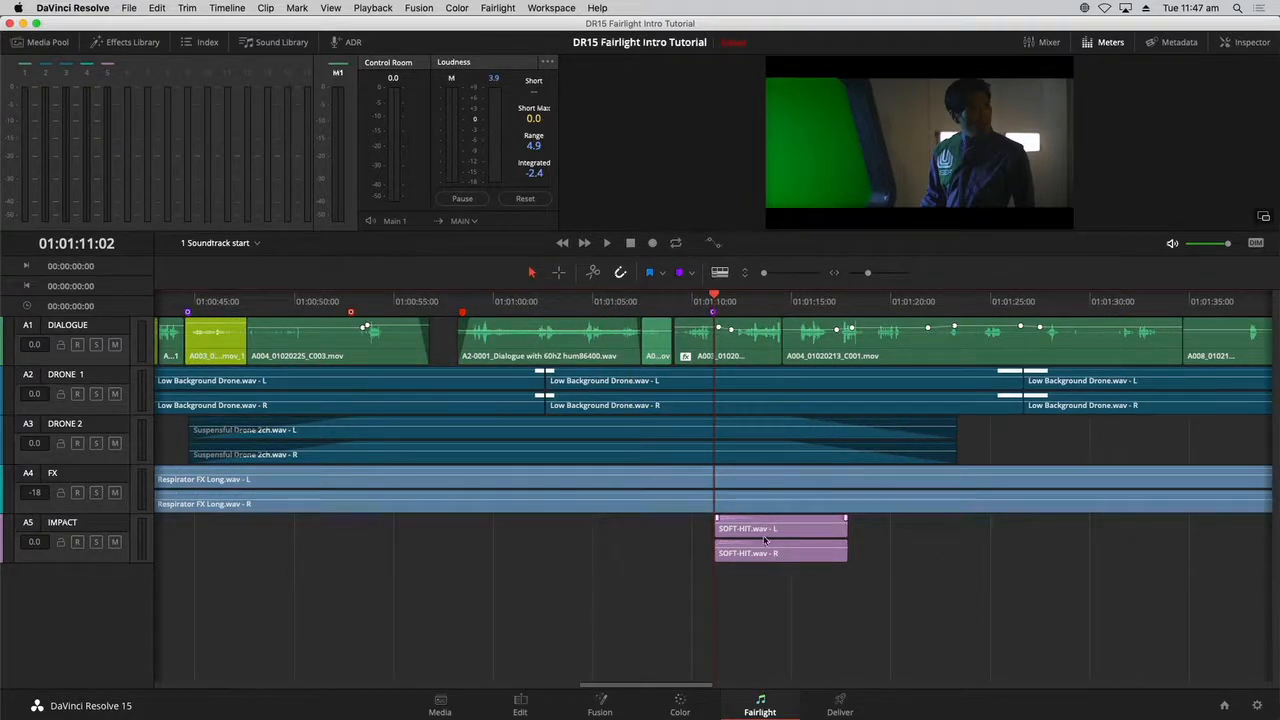
drag(765, 277, 763, 274)
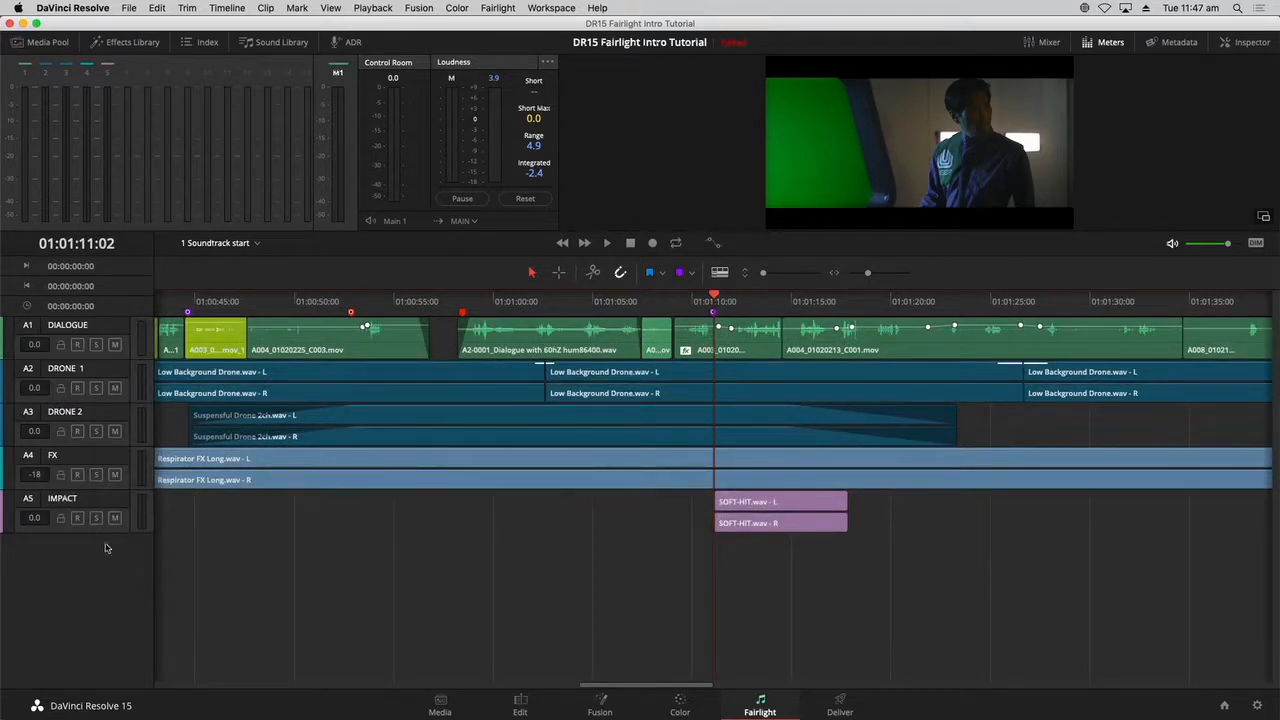
drag(110, 532, 112, 568)
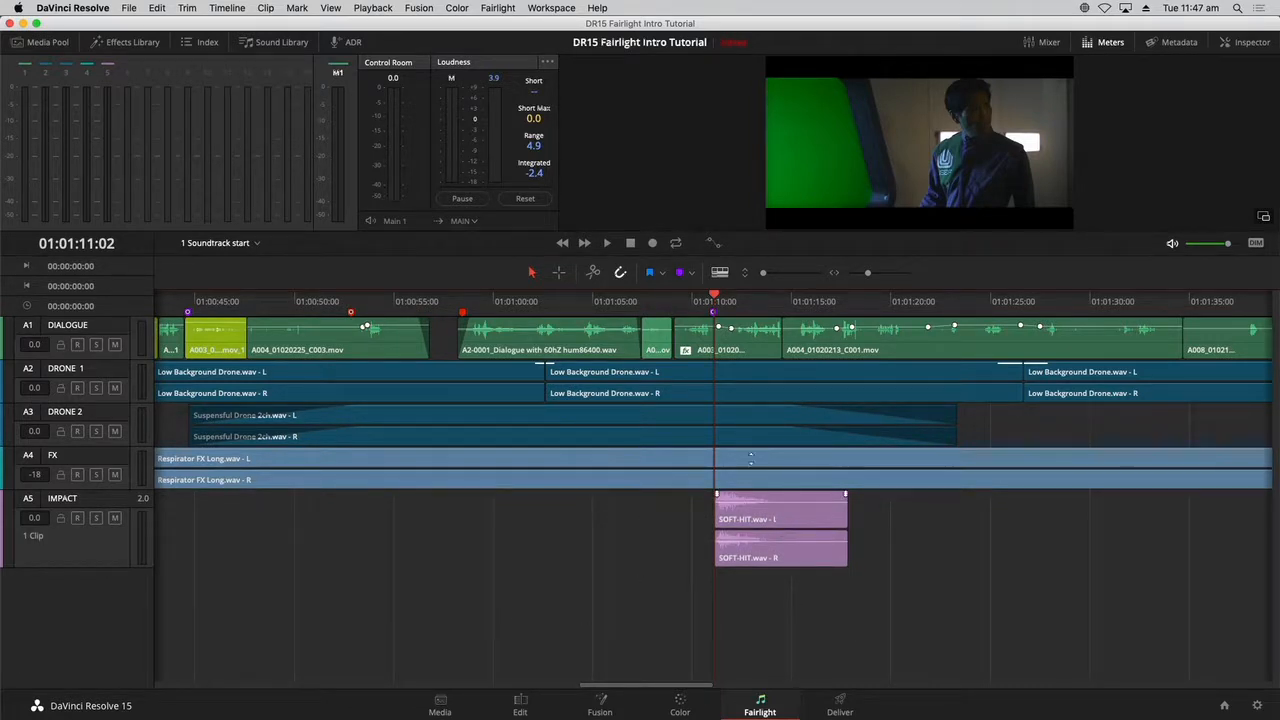
- Play the timeline around the SOFT-HIT.wav clip to check its timing against the picture
click(646, 308)
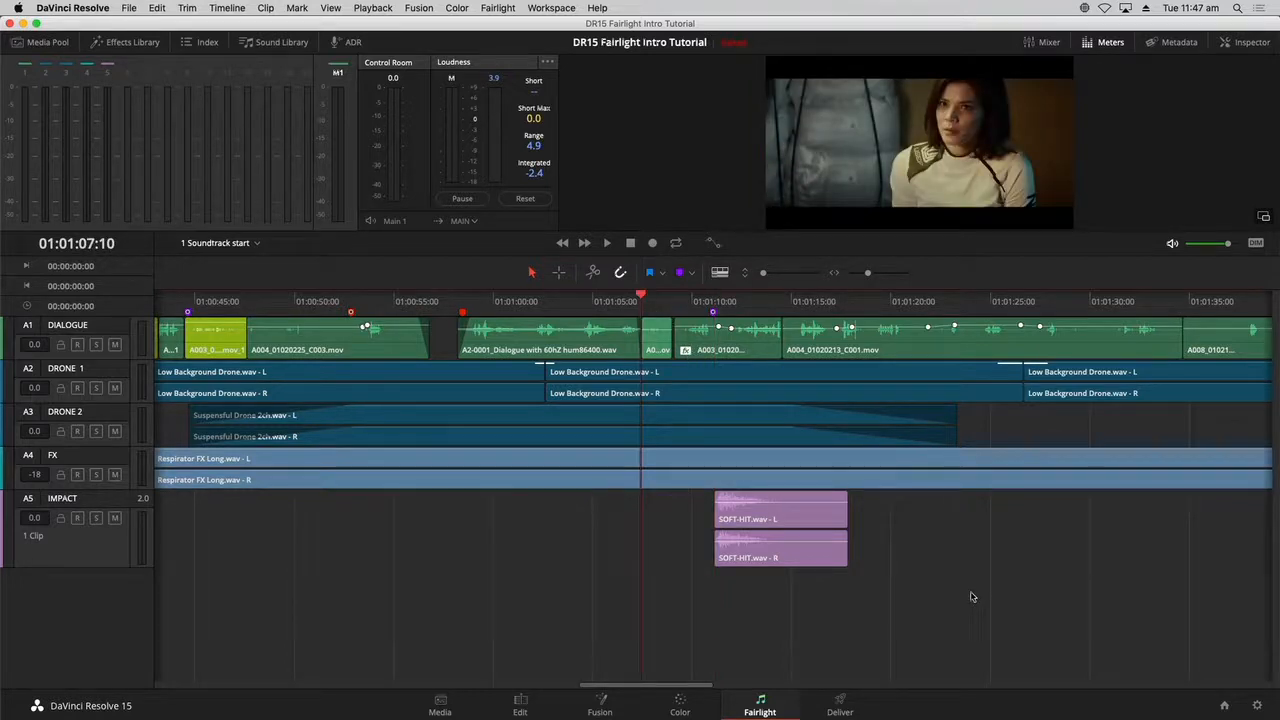
key(space)
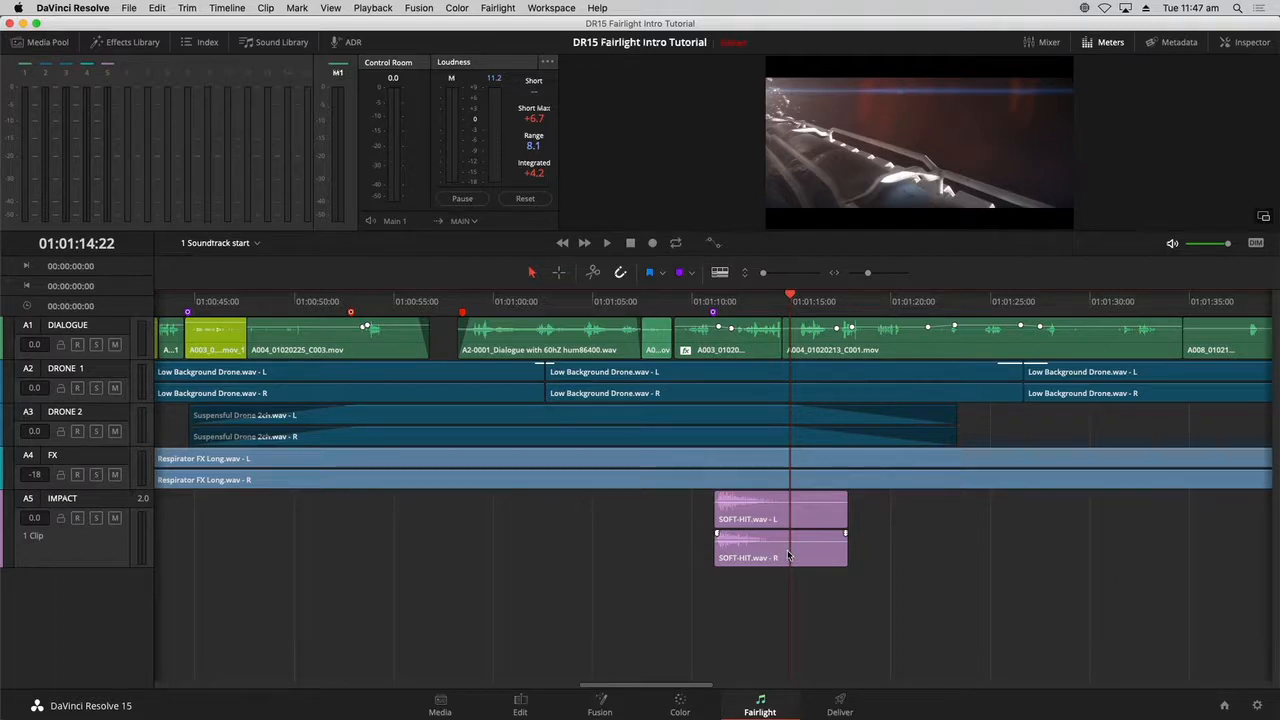
click(703, 307)
key(space)
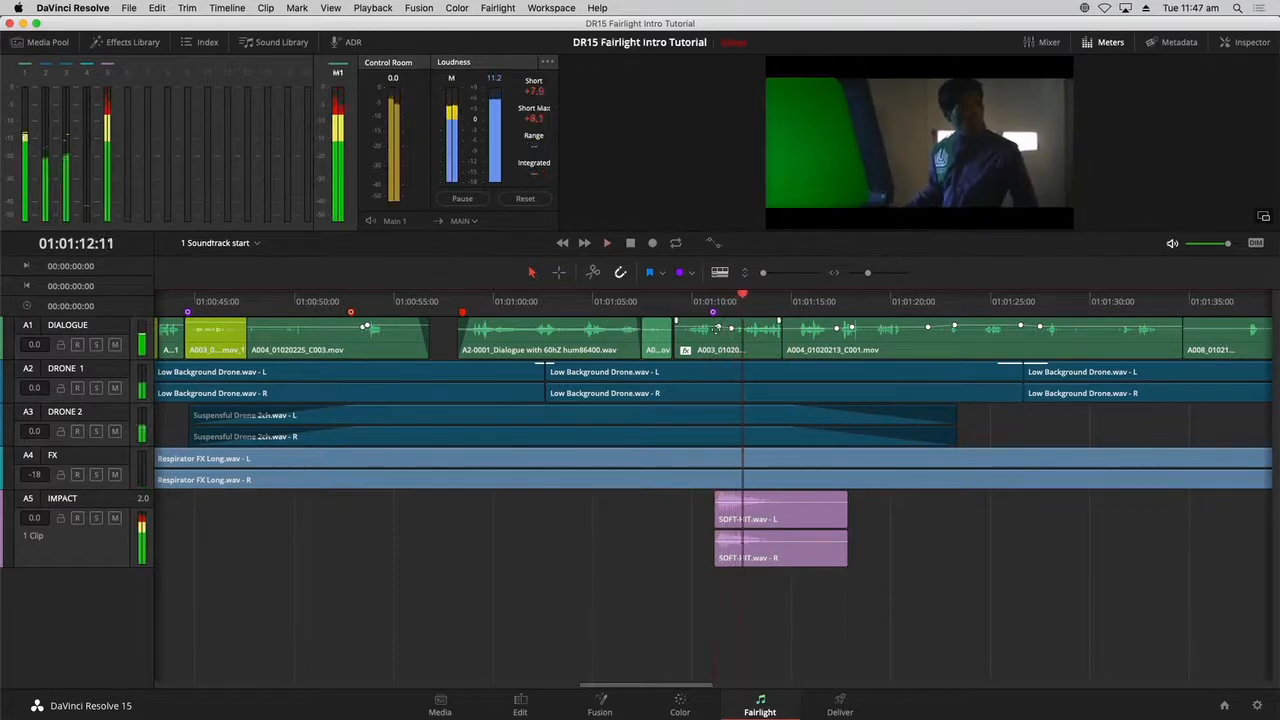
key(space)
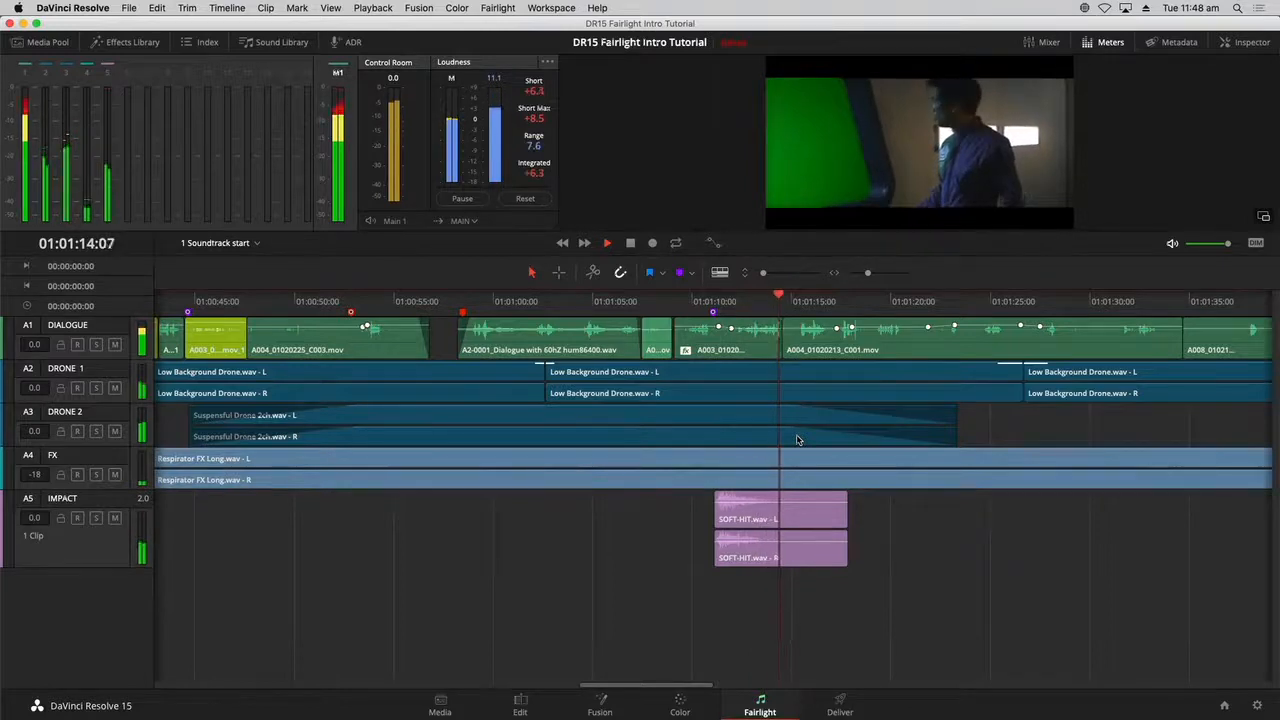
key(space)
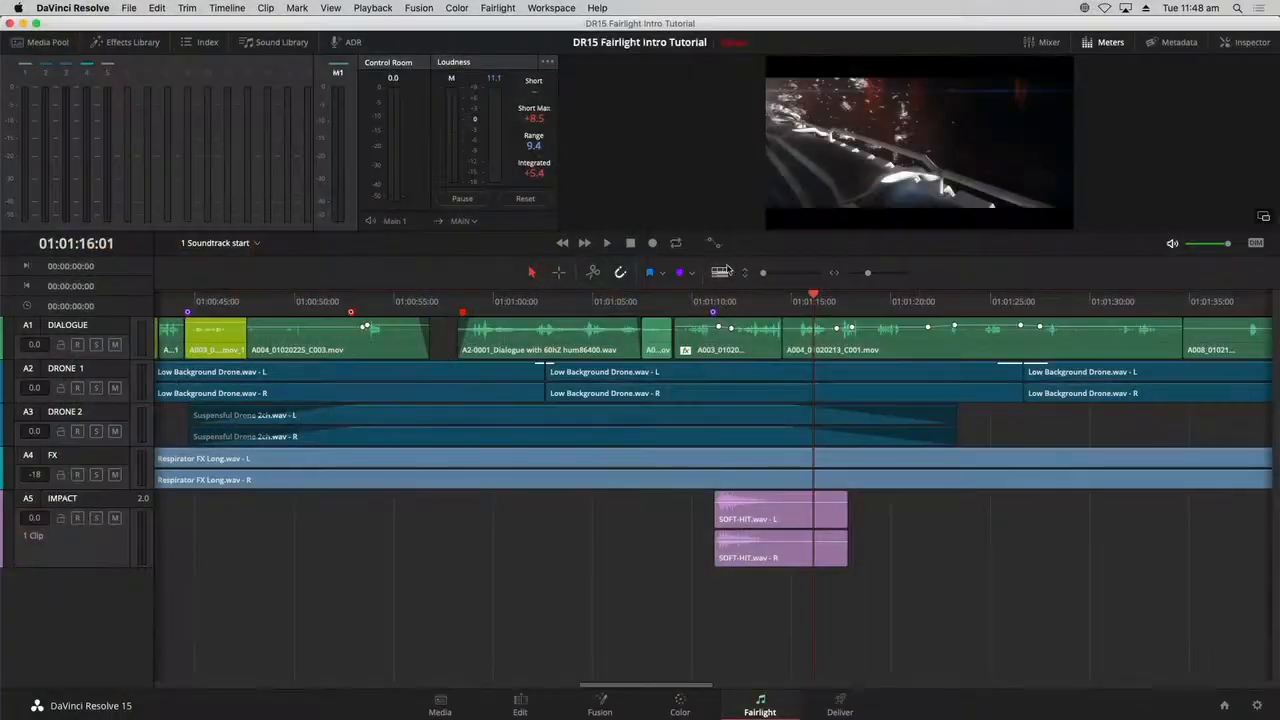
- Show the Video scroller and the Audio 1 scroller below the timeline
click(720, 272)
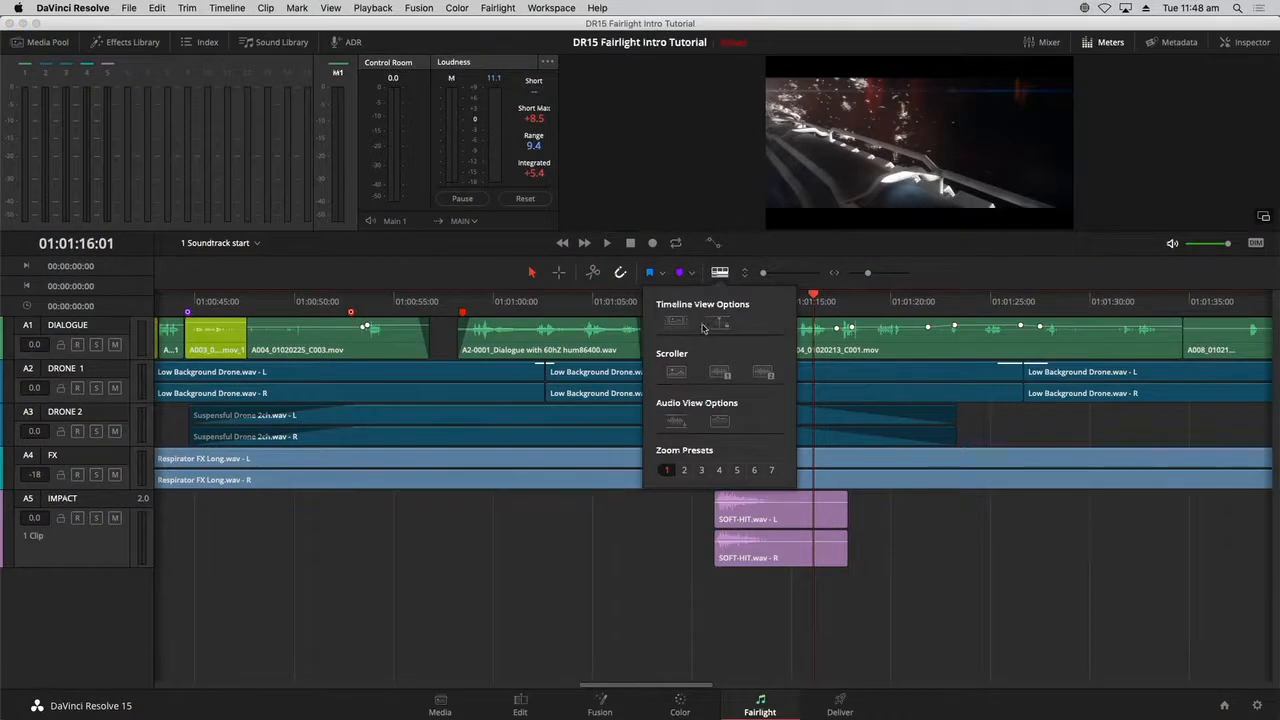
click(679, 374)
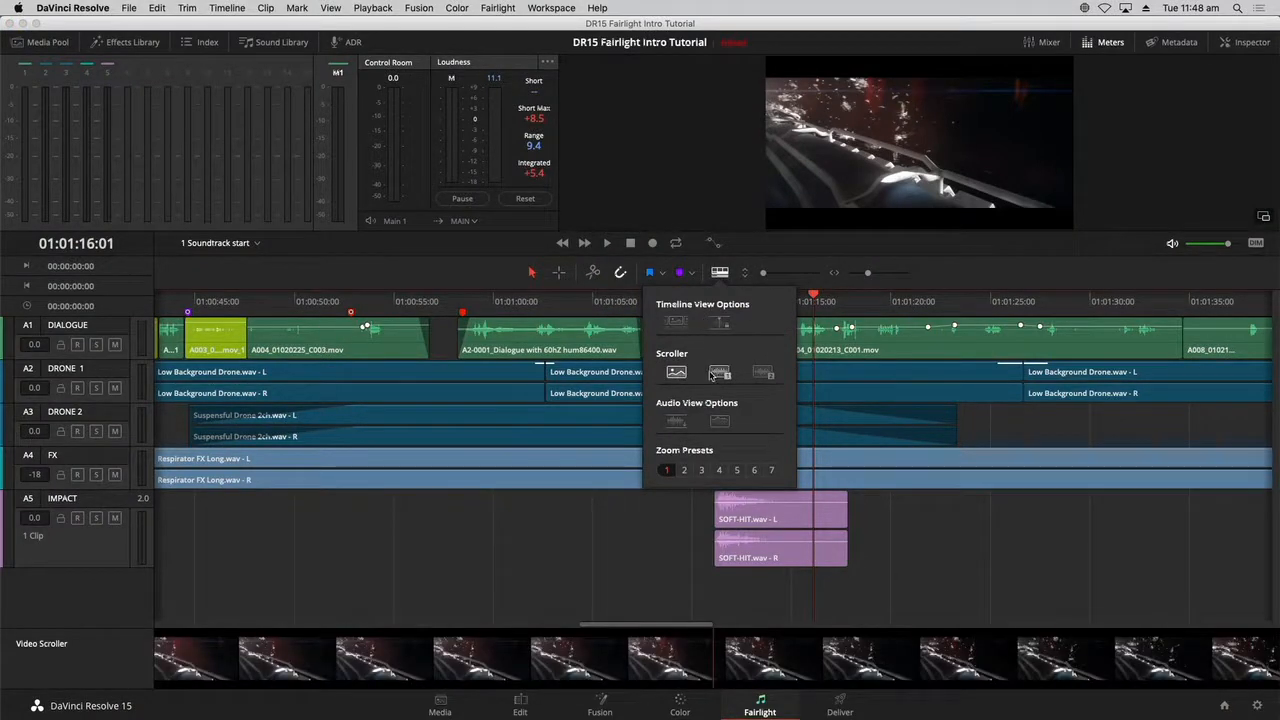
click(718, 373)
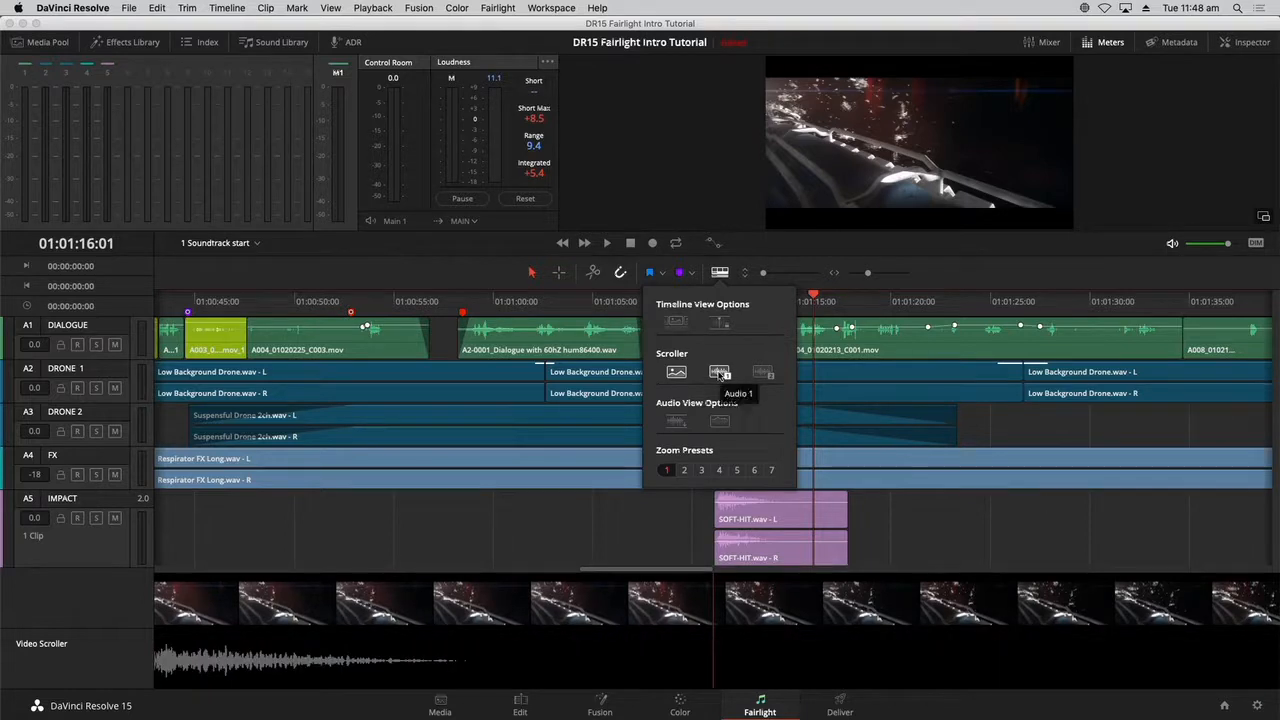
click(645, 512)
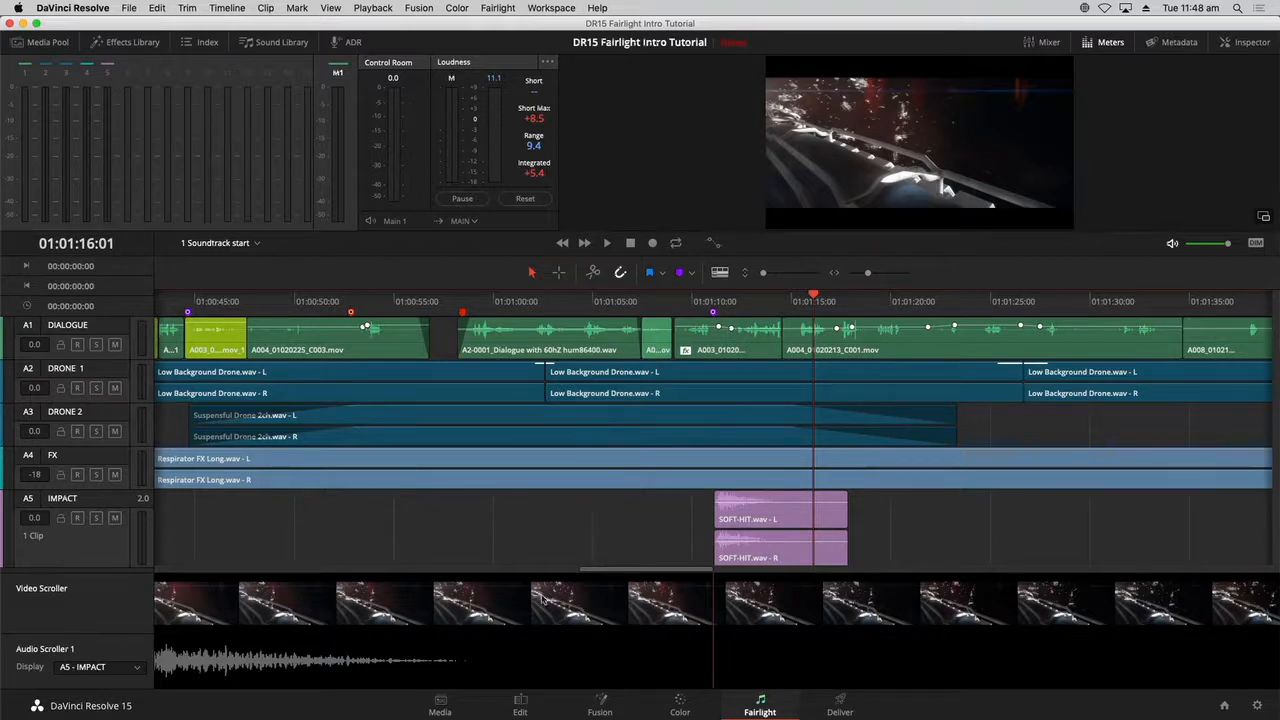
- Play from the purple marker at 01:01:11:02 and scrub the video scroller to park the playhead on the explosion shot's first frame, 01:01:14:05
drag(473, 600, 723, 622)
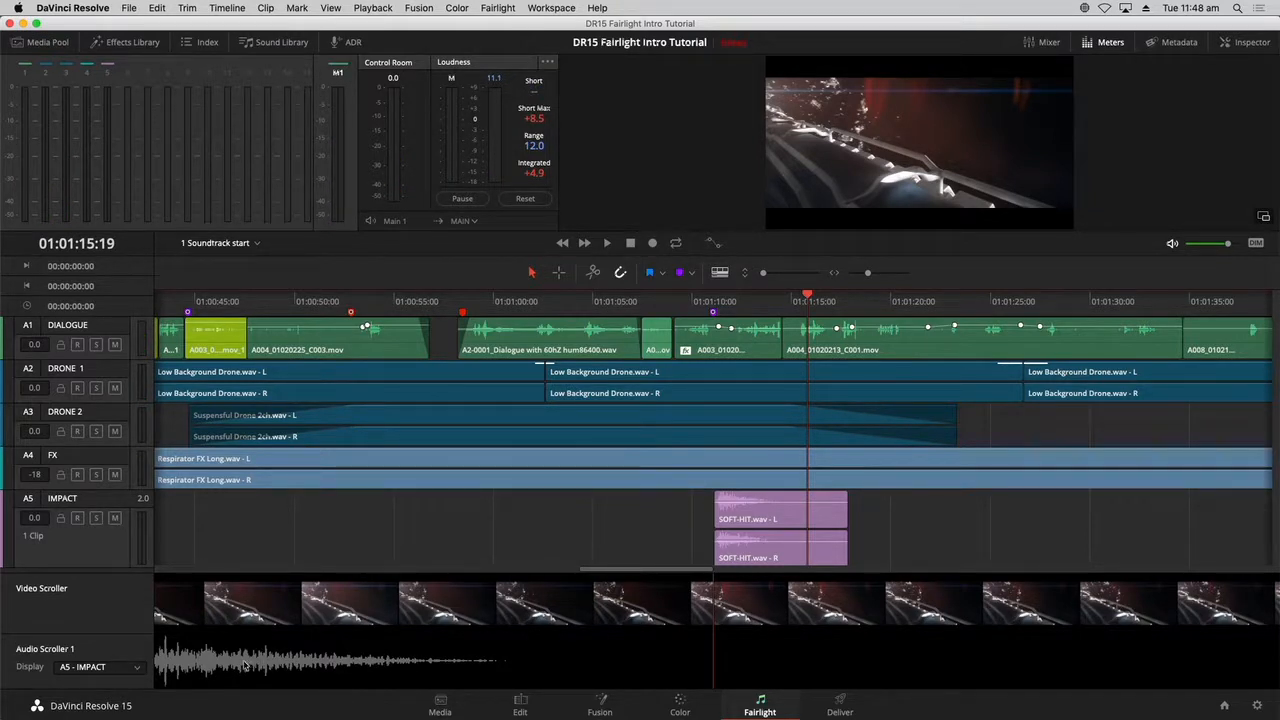
click(711, 300)
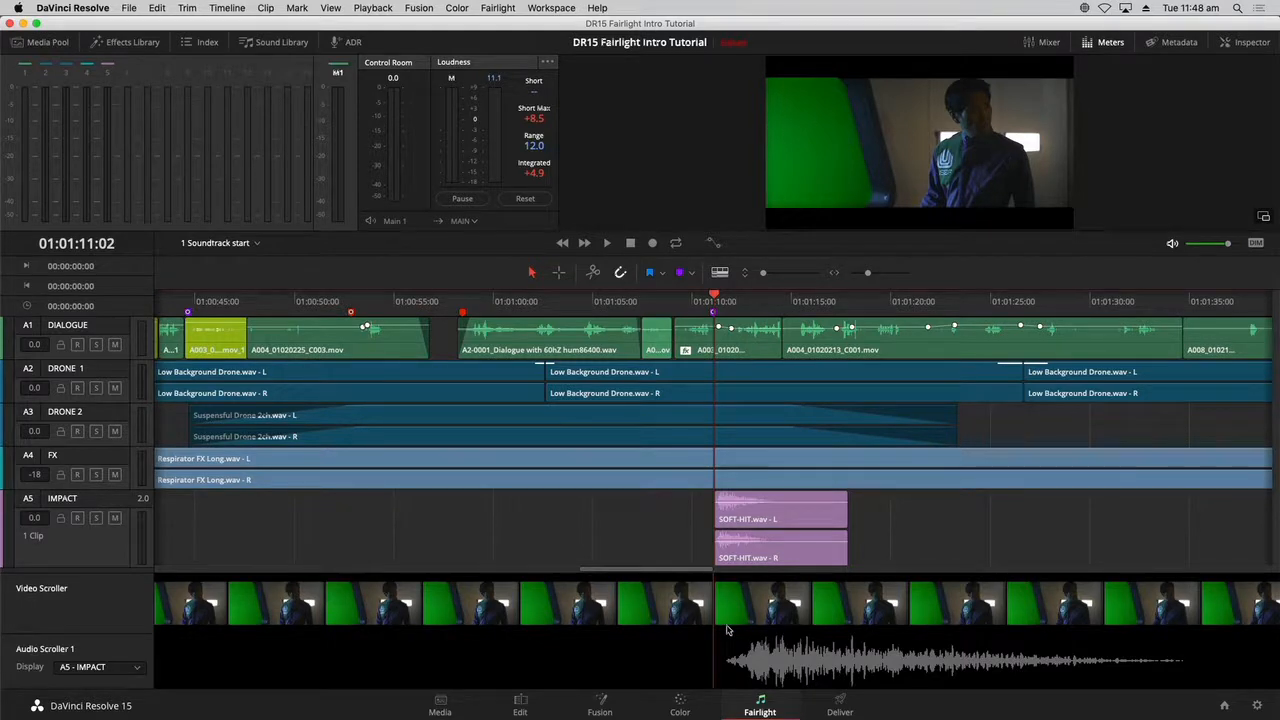
key(space)
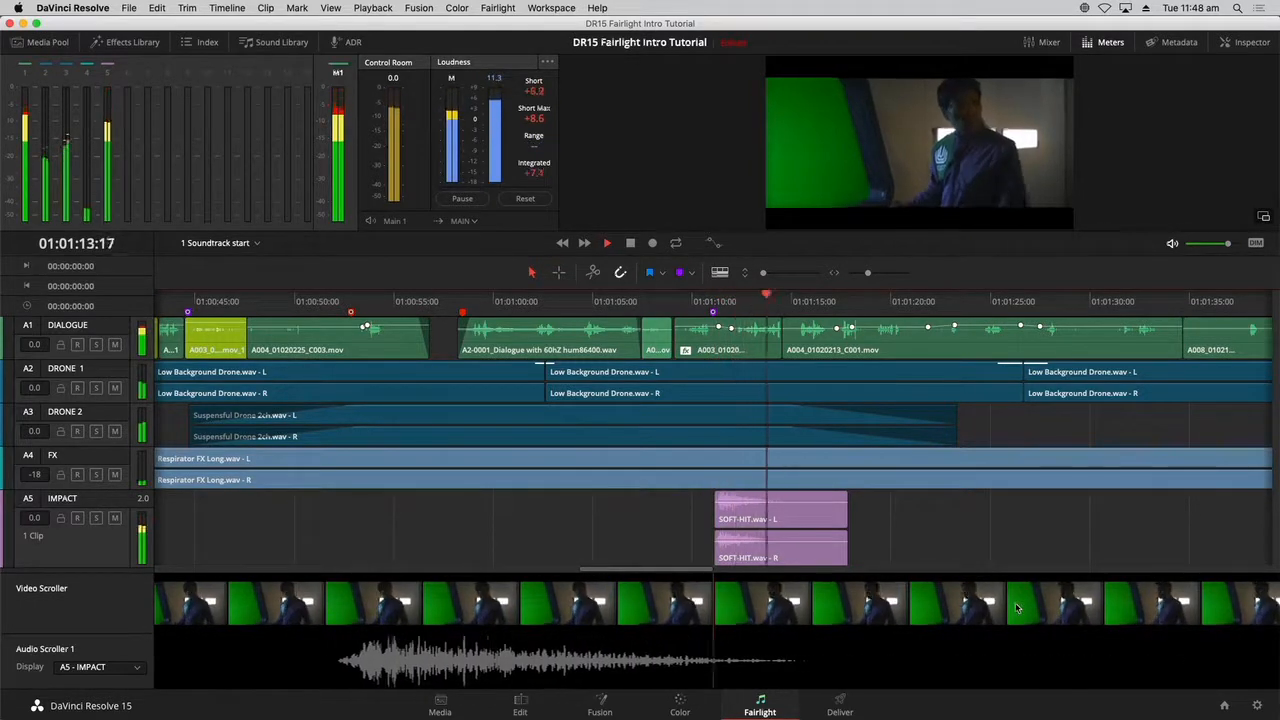
key(space)
drag(1016, 608, 493, 614)
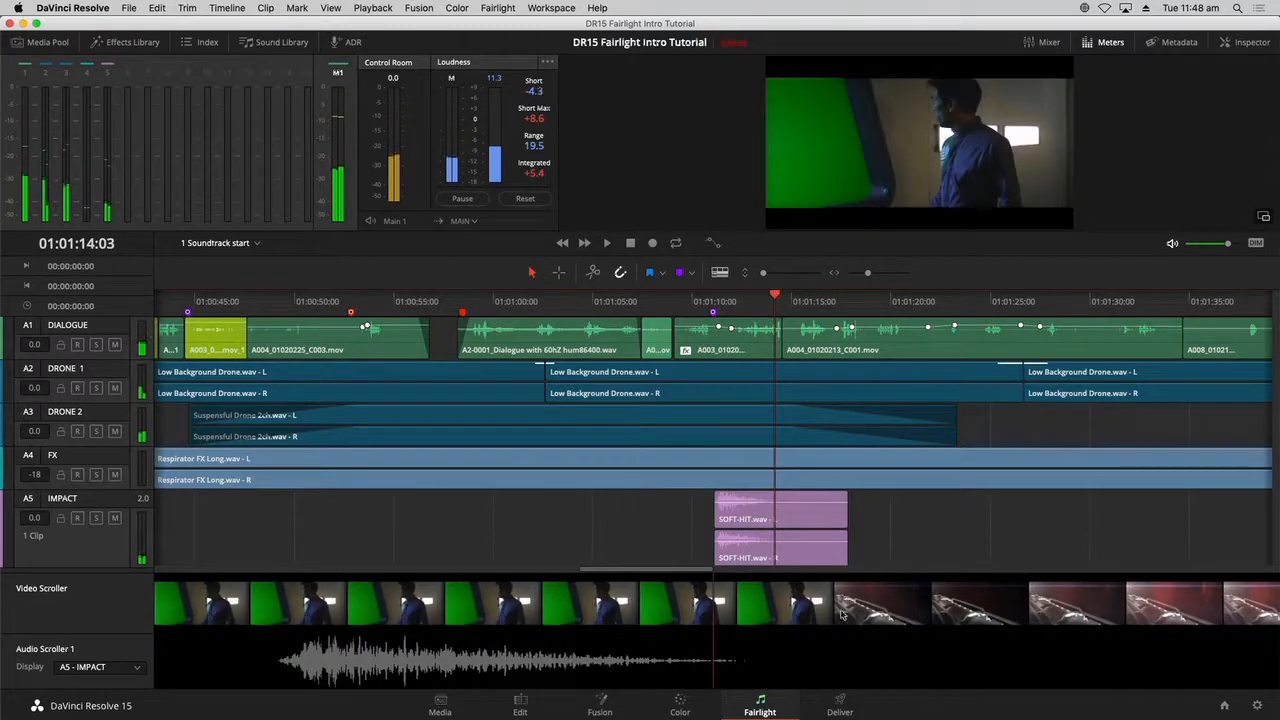
drag(840, 614, 803, 620)
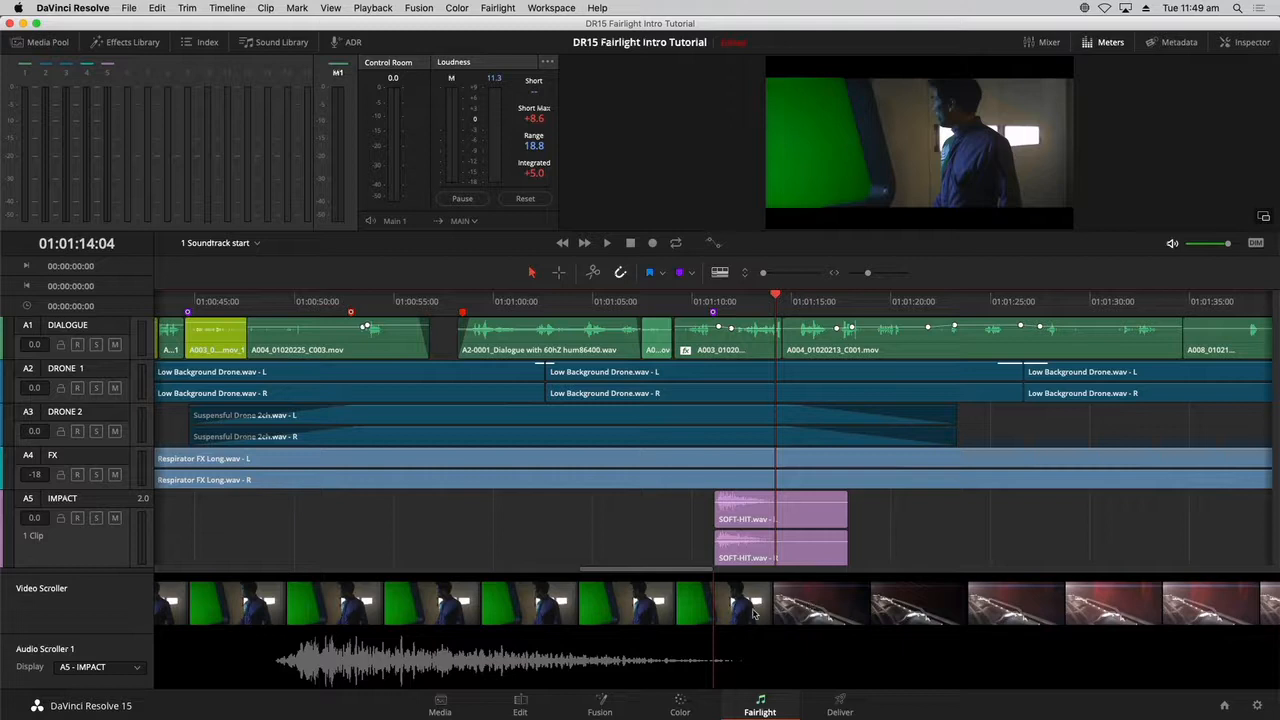
key(Right)
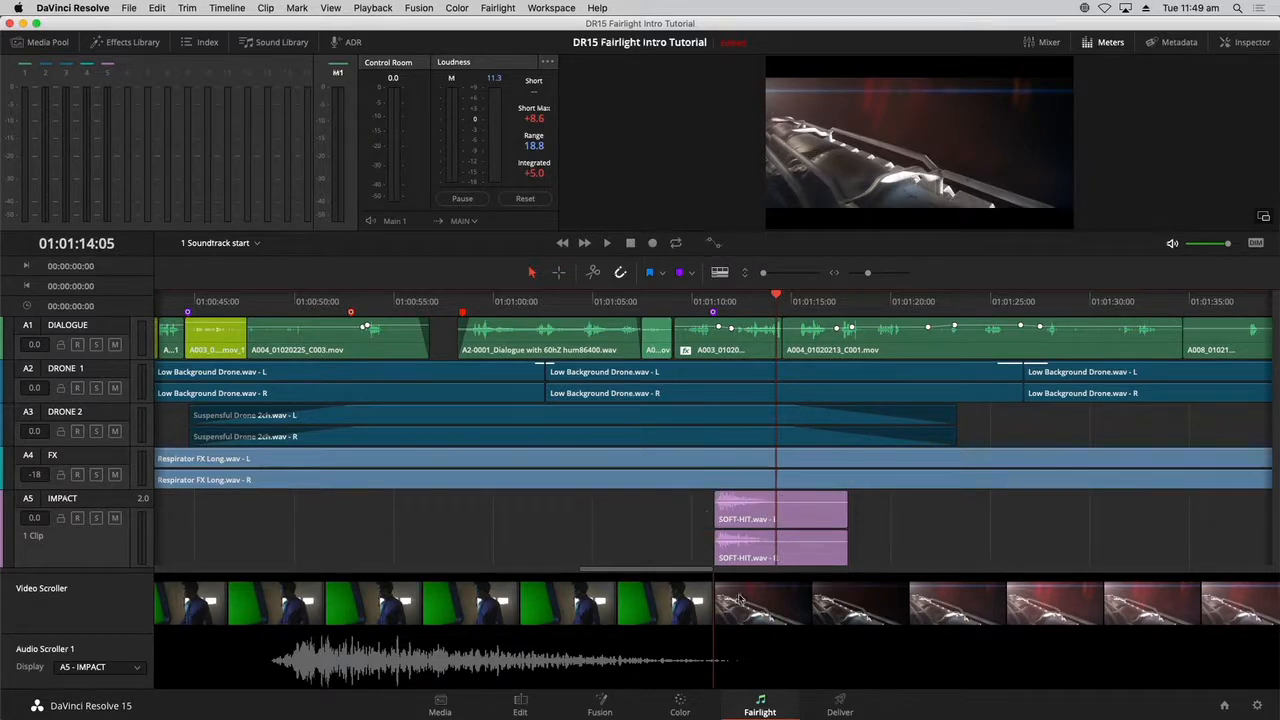
- Move SOFT-HIT.wav along the IMPACT track so the loud onset of its waveform lines up with the playhead at 01:01:14:05
click(757, 509)
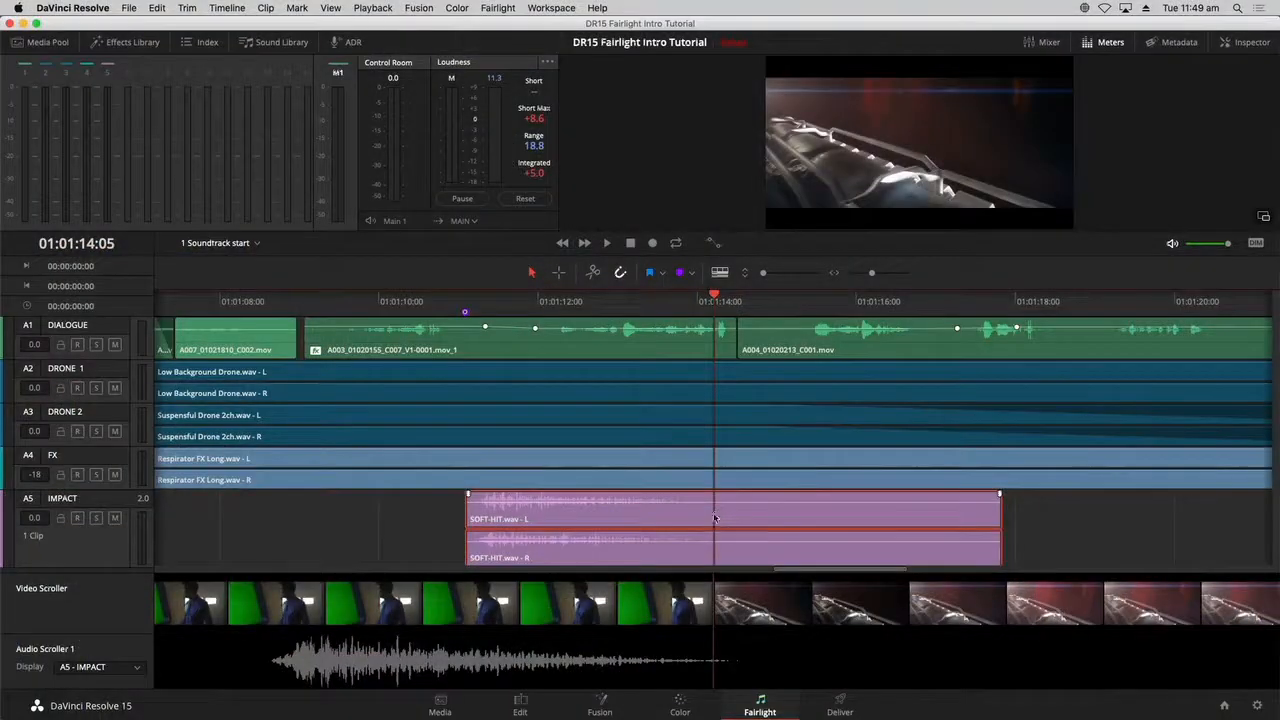
drag(557, 517, 785, 526)
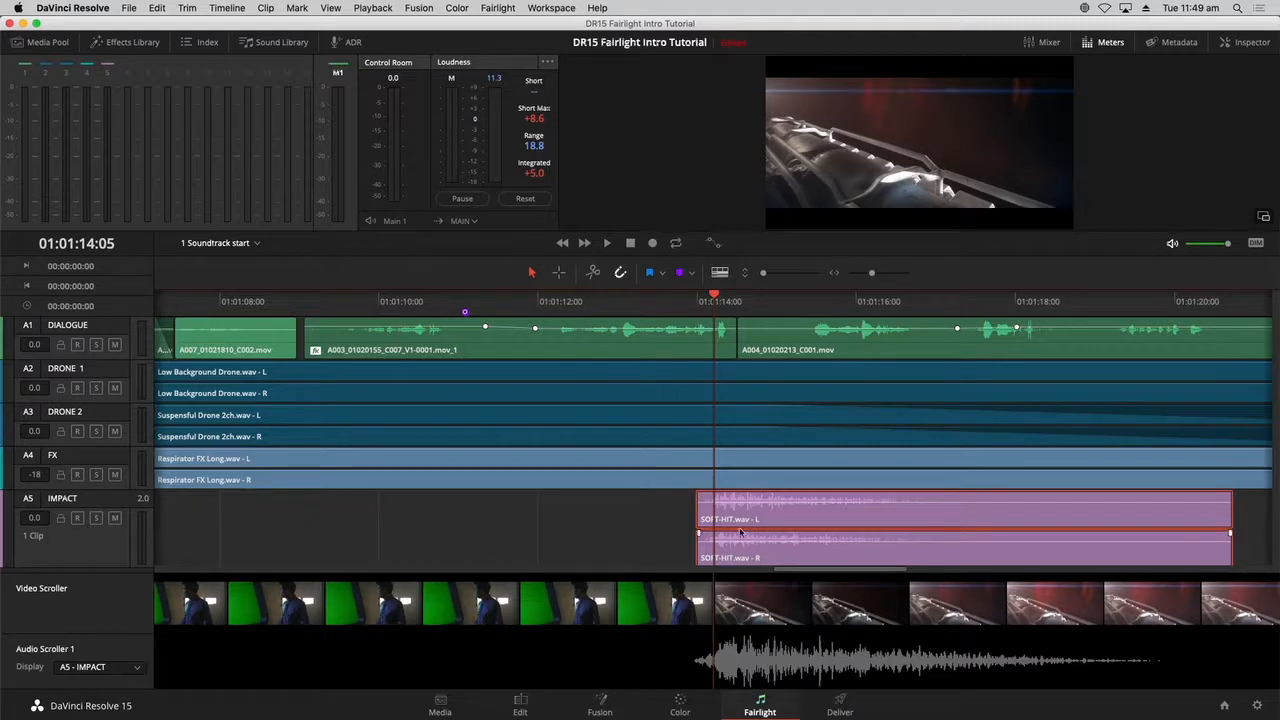
mouse_move(760, 522)
mouse_down()
mouse_move(787, 524)
mouse_move(771, 529)
mouse_up()
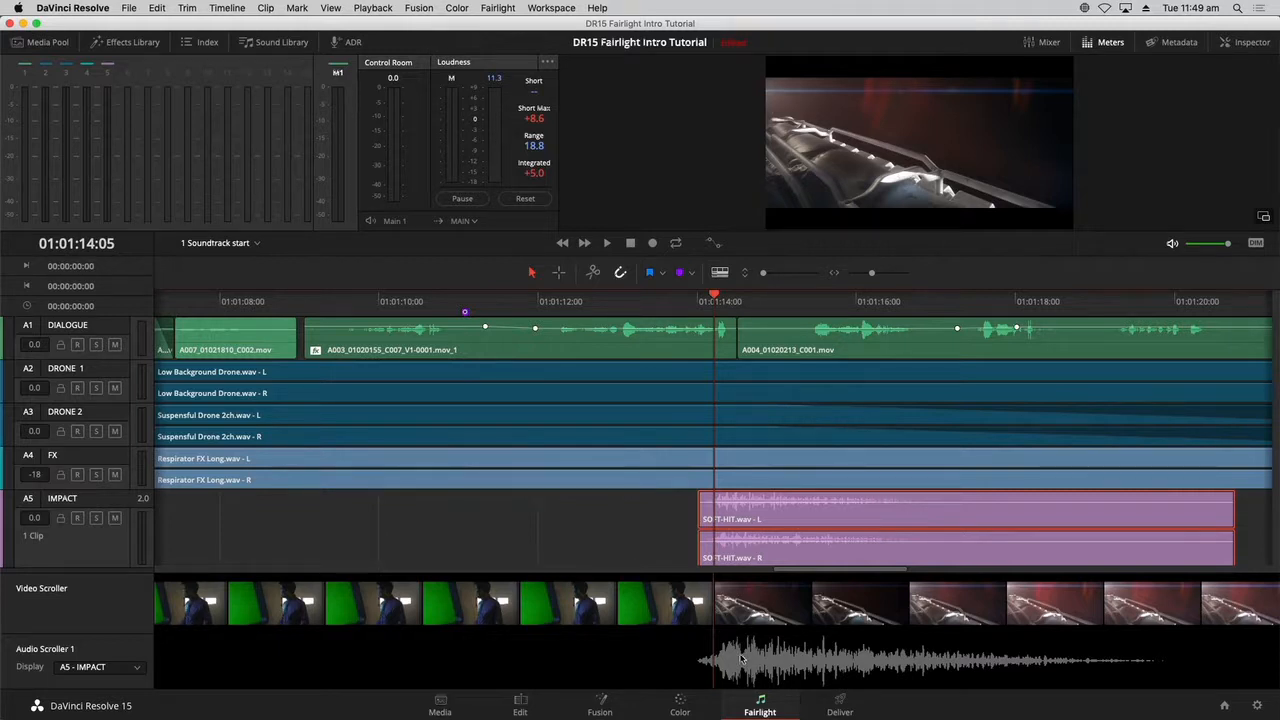
- Play from the marker at 01:01:11:02 to check the impact's new timing, and open the timeline view options
click(463, 300)
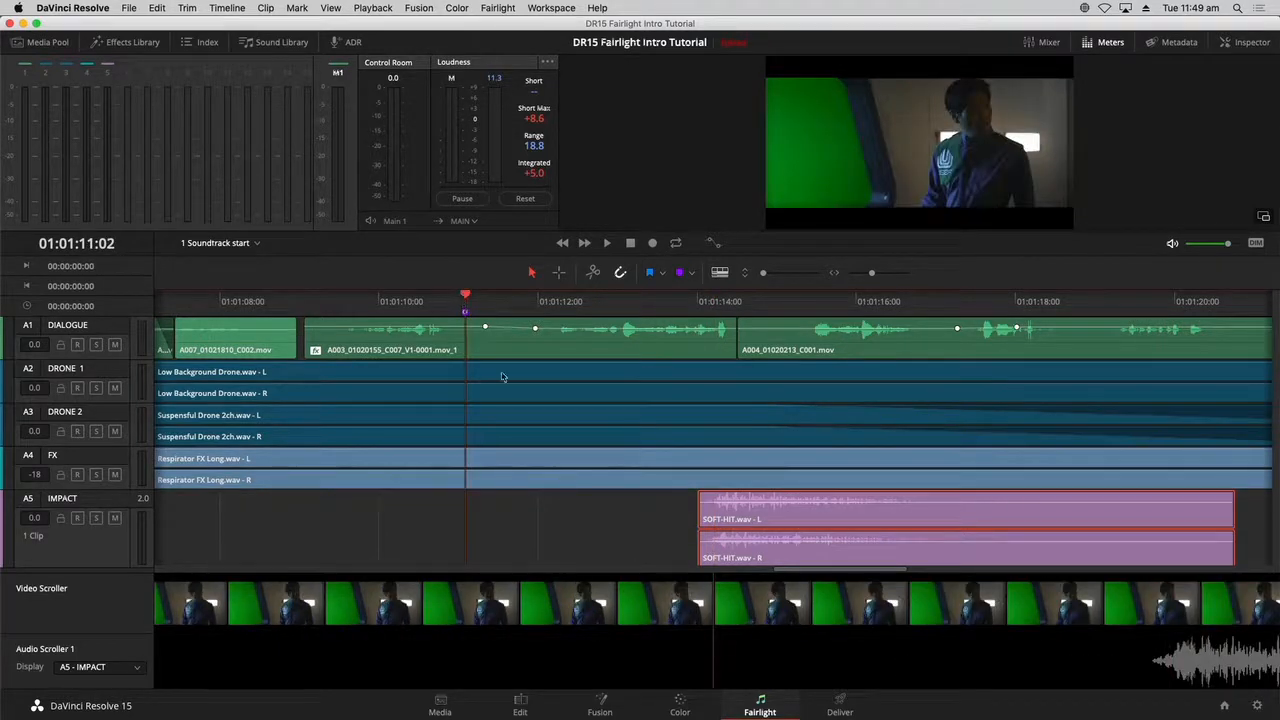
key(space)
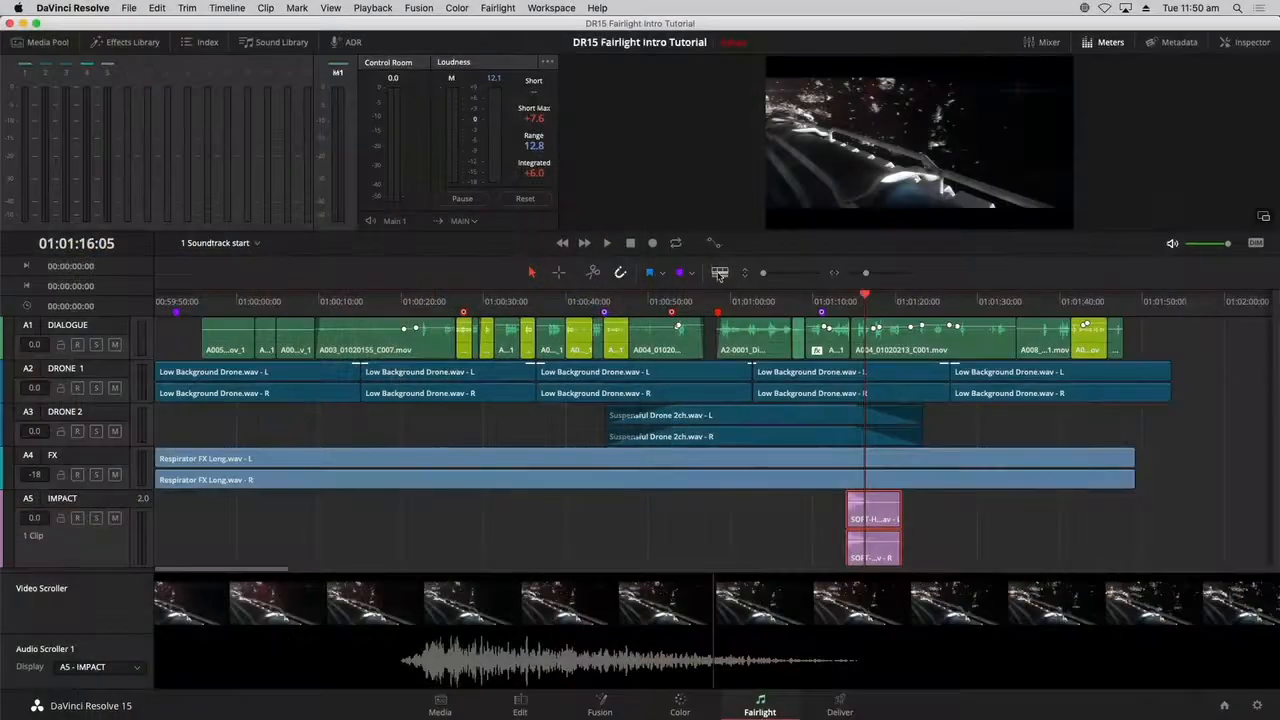
click(720, 274)
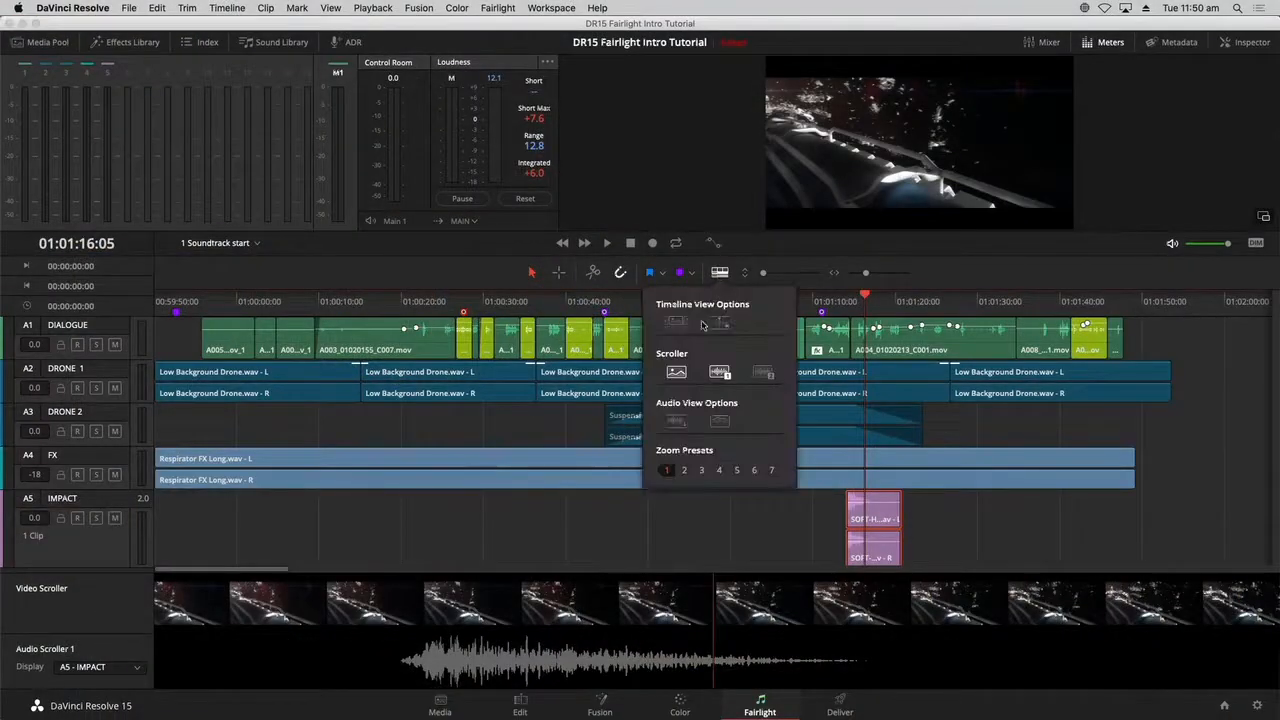
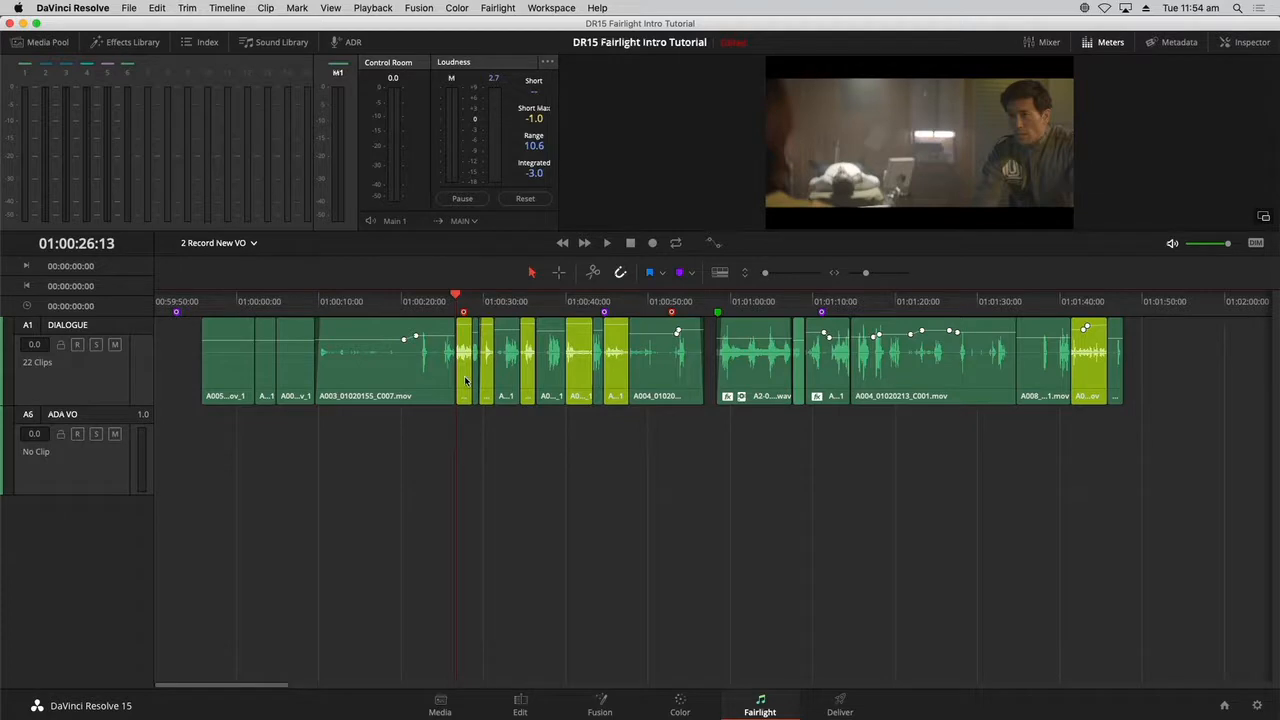
- Disable the first yellow clip on the DIALOGUE track, at 01:00:26:13
key(super+equal)
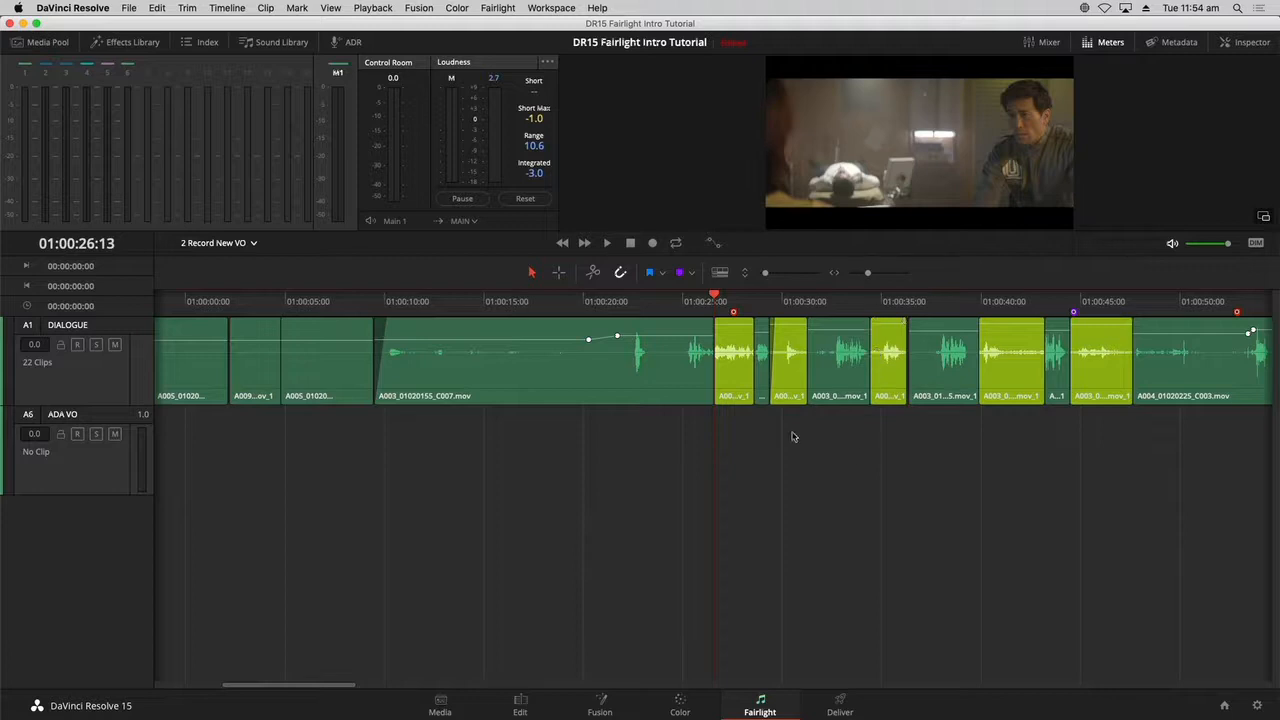
click(732, 355)
right_click(732, 355)
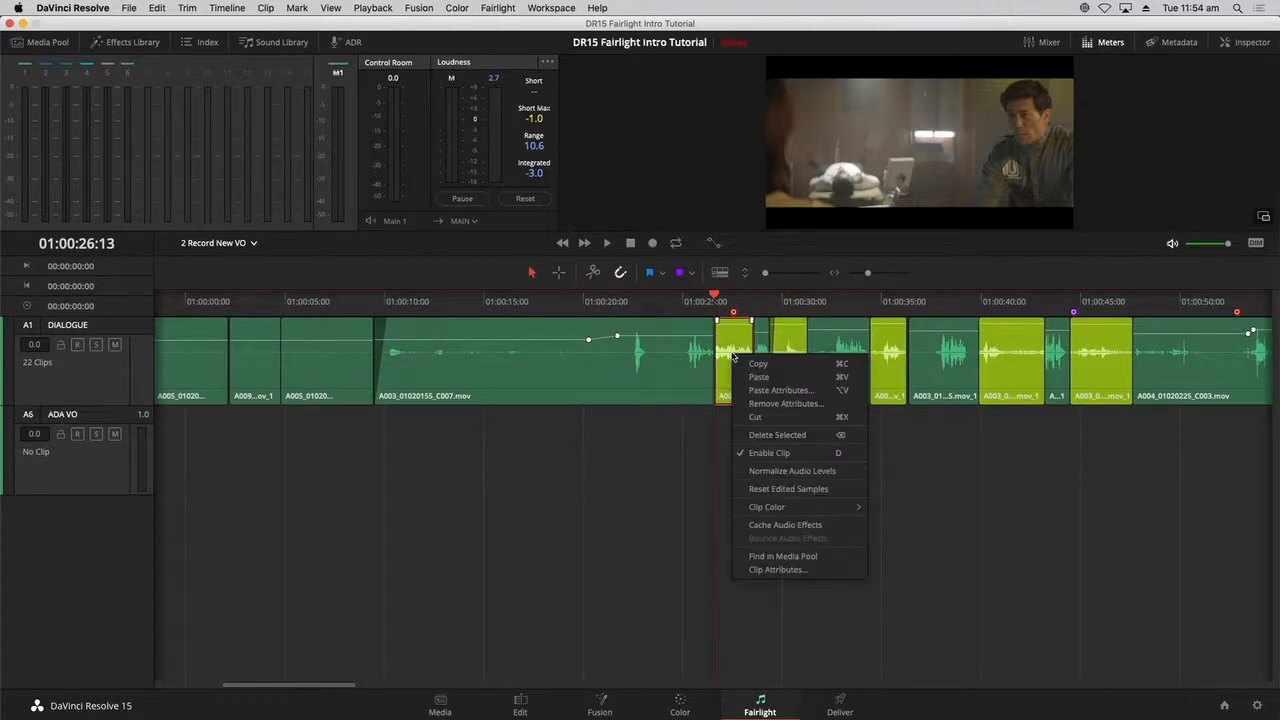
click(745, 456)
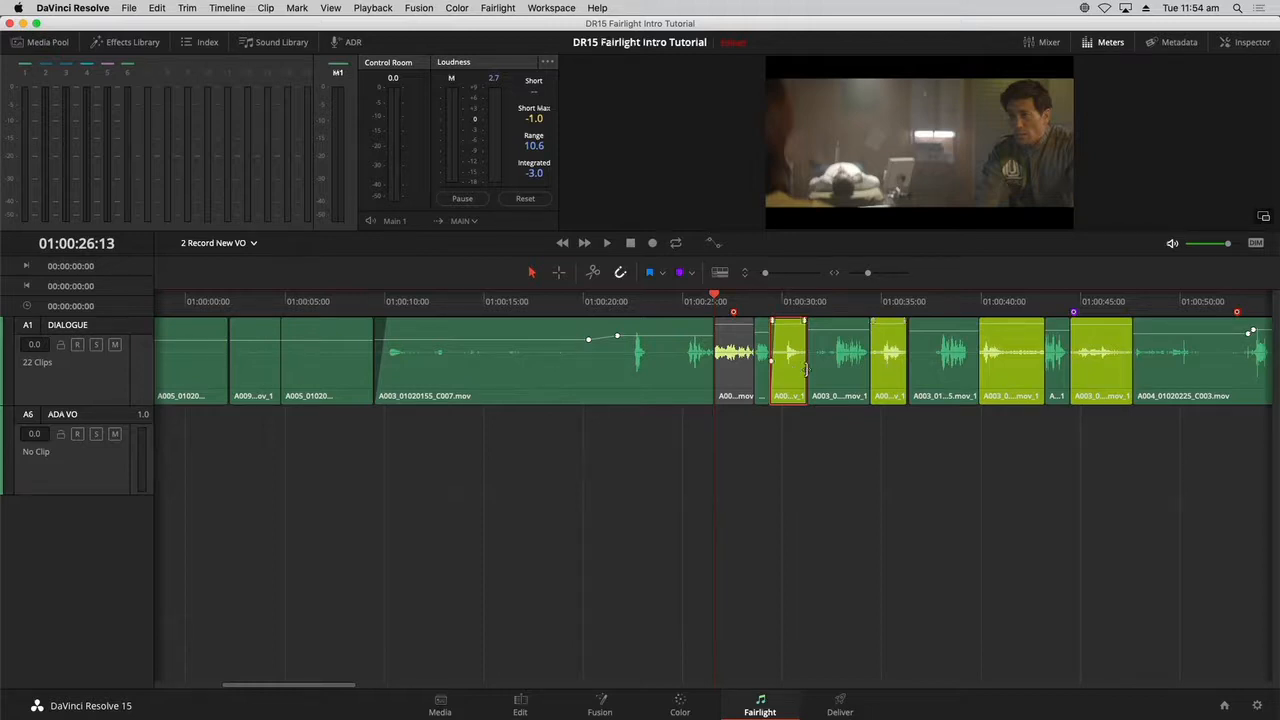
- Disable the next four yellow clips on the DIALOGUE track together, between about 01:00:29 and 01:00:47
super+click(888, 364)
super+click(1018, 366)
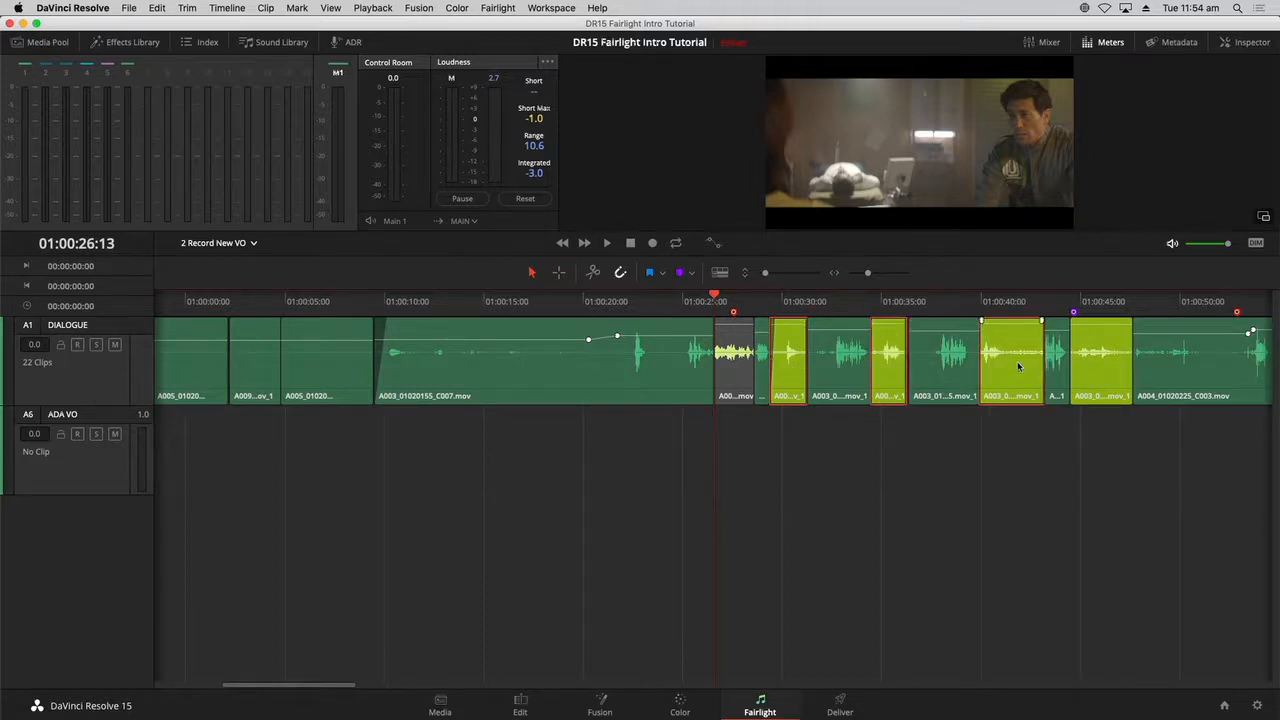
super+click(1110, 358)
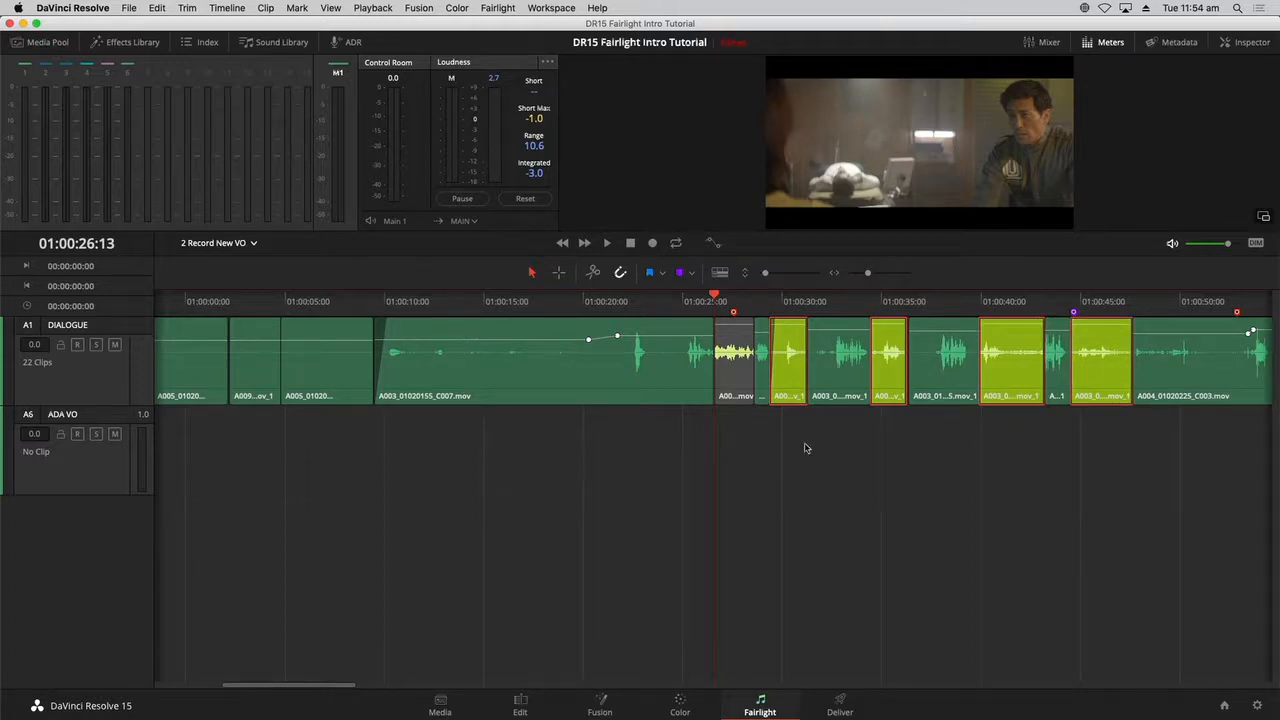
key(d)
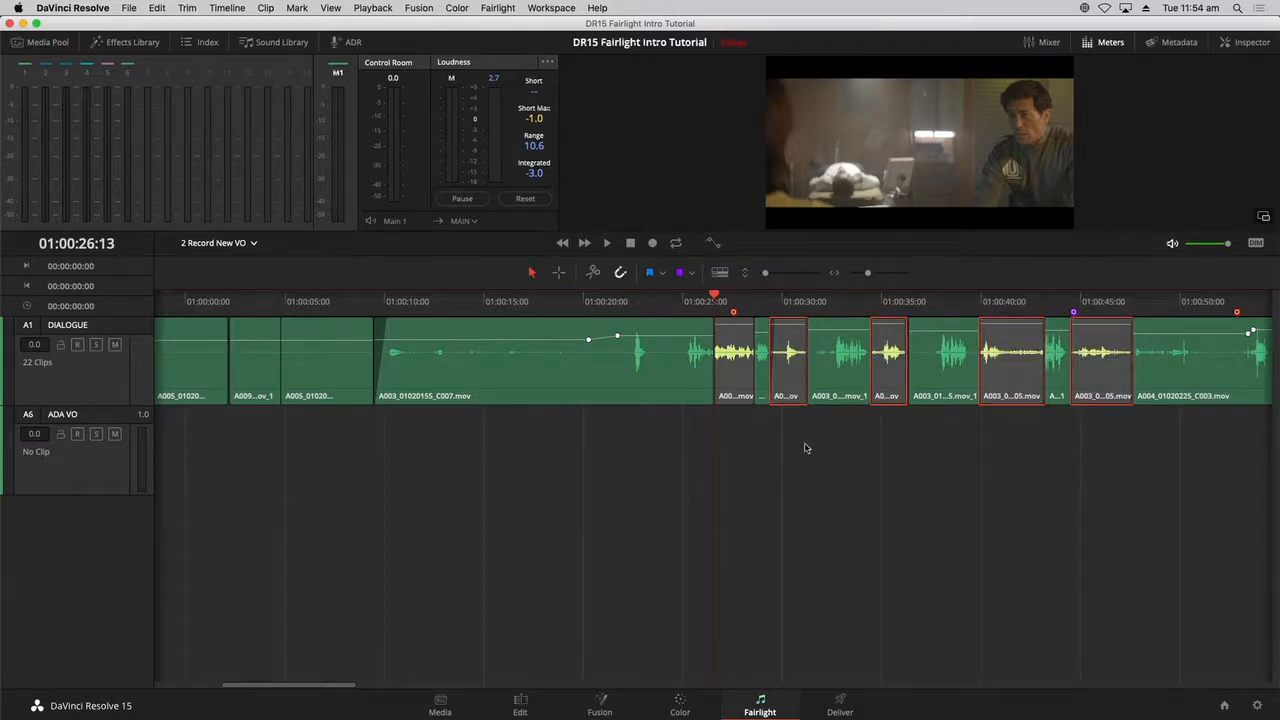
- Disable the lime-colored clip near the end of the DIALOGUE track
key(super+minus)
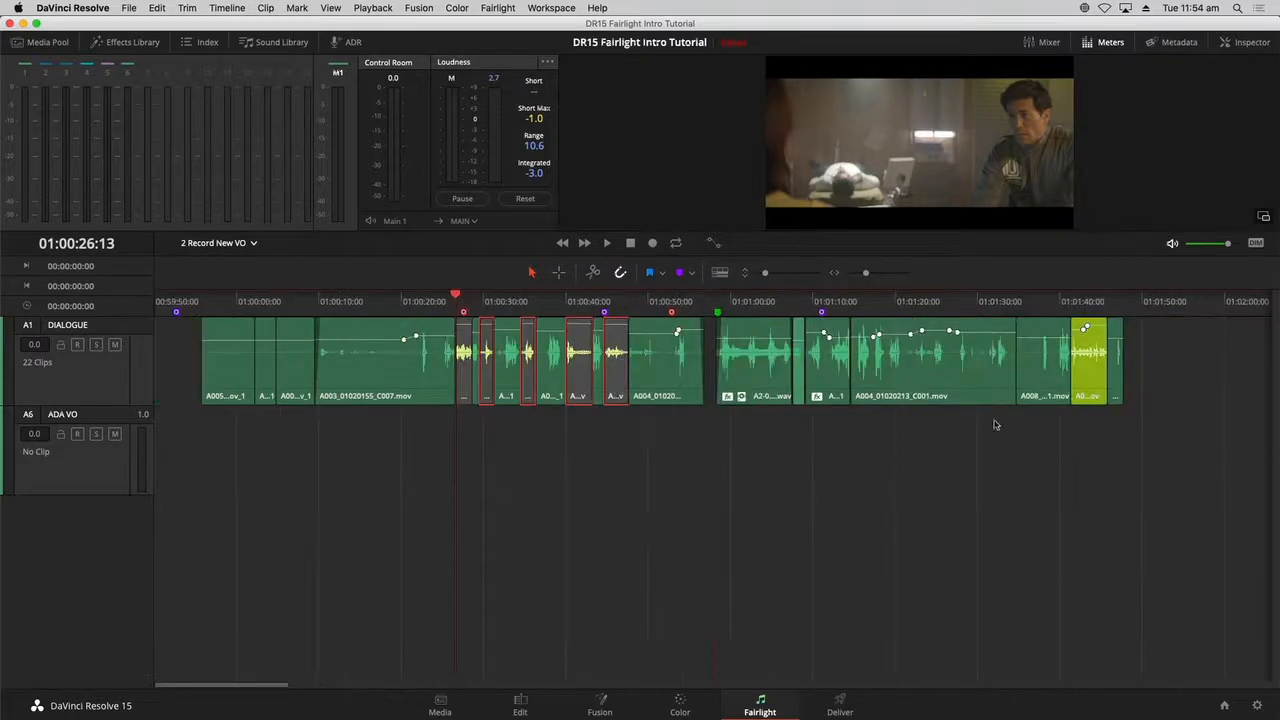
click(1089, 360)
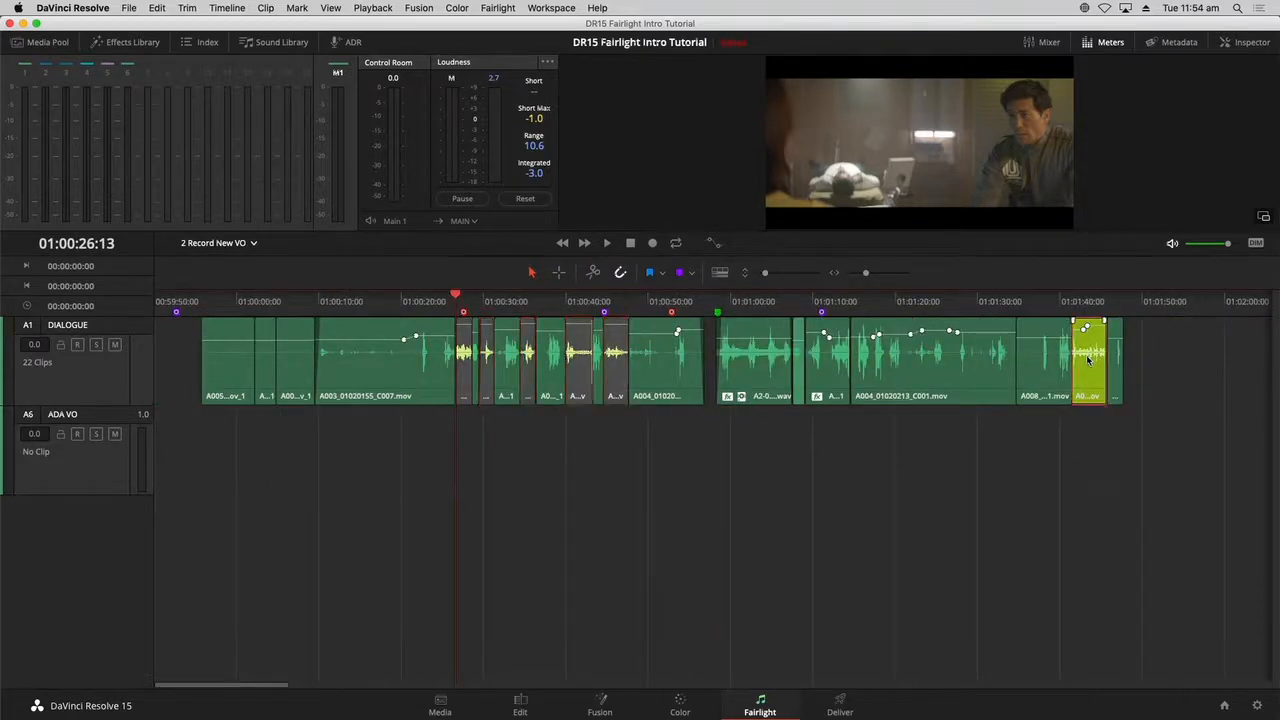
key(d)
click(1110, 445)
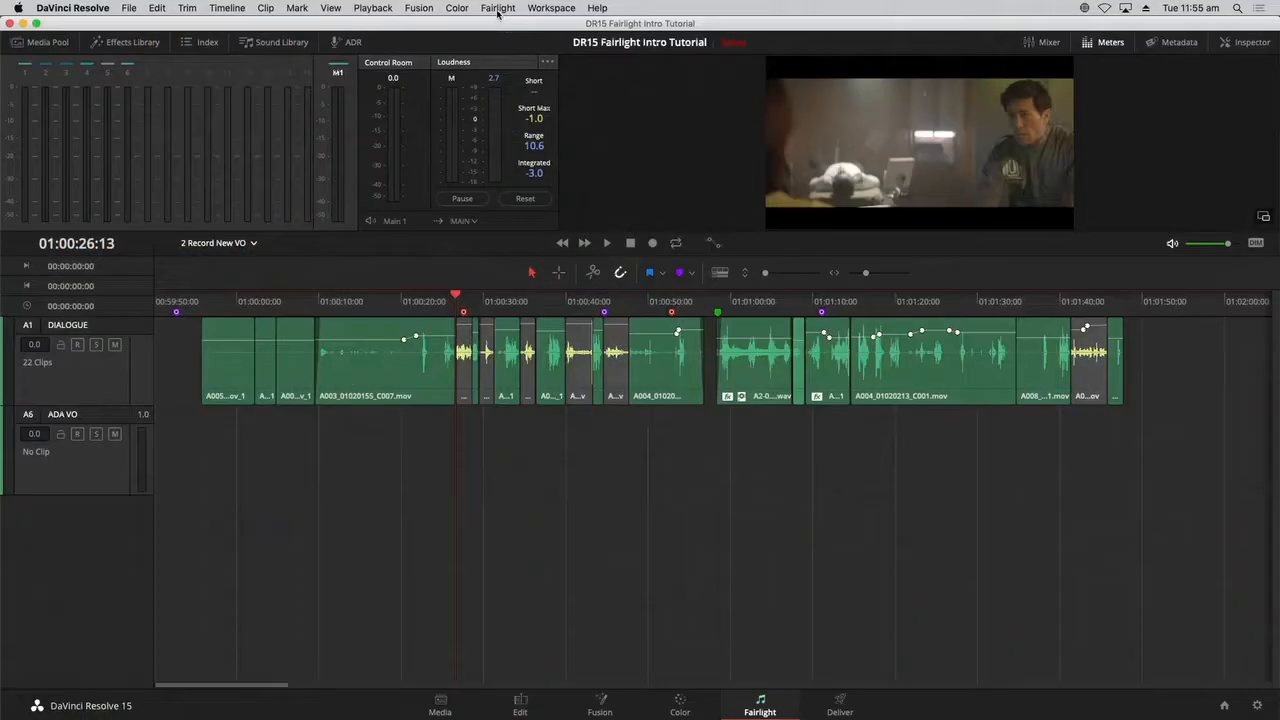
- Patch the first Blue Snowball audio input to the ADA VO track input and close the patching window
click(507, 8)
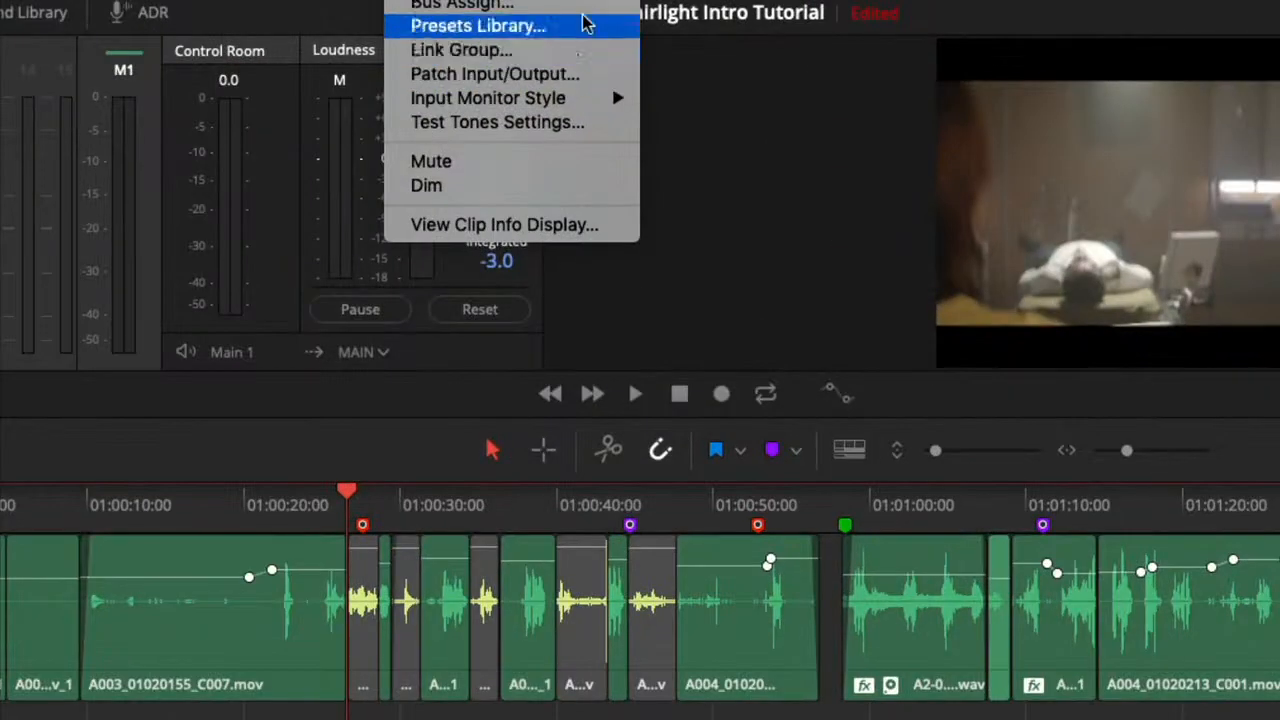
mouse_move(592, 8)
mouse_move(434, 0)
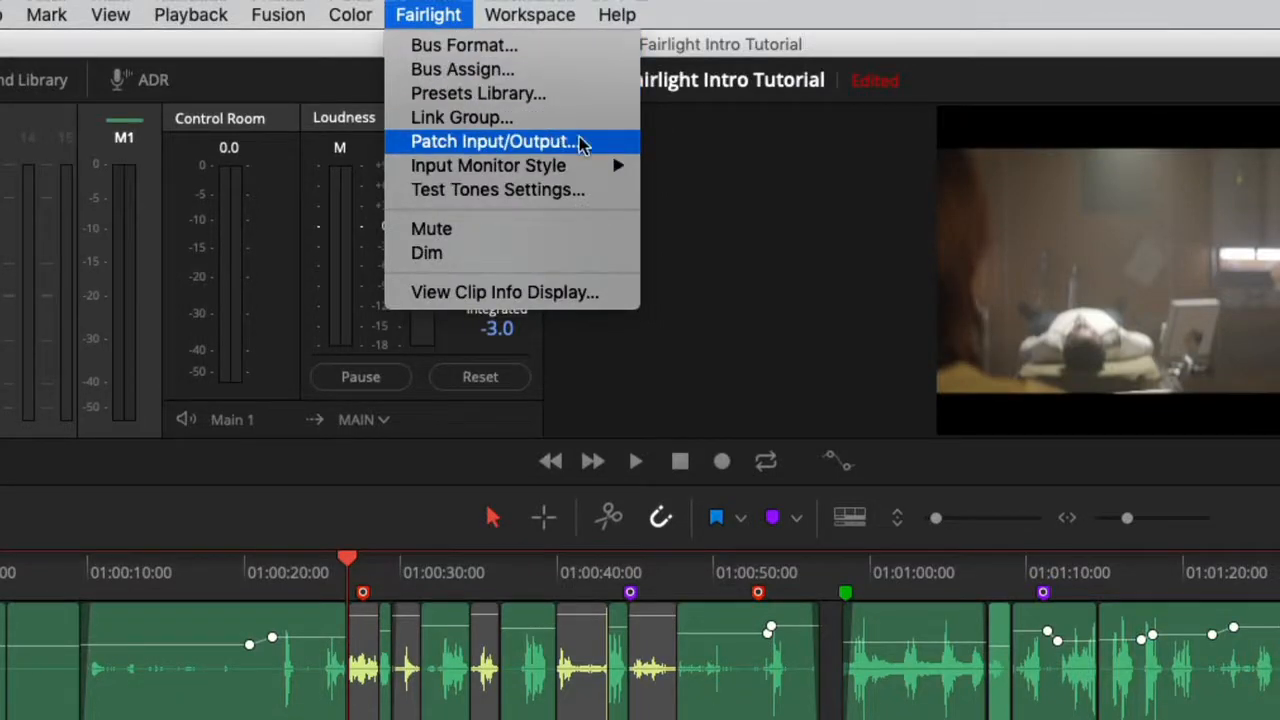
click(582, 142)
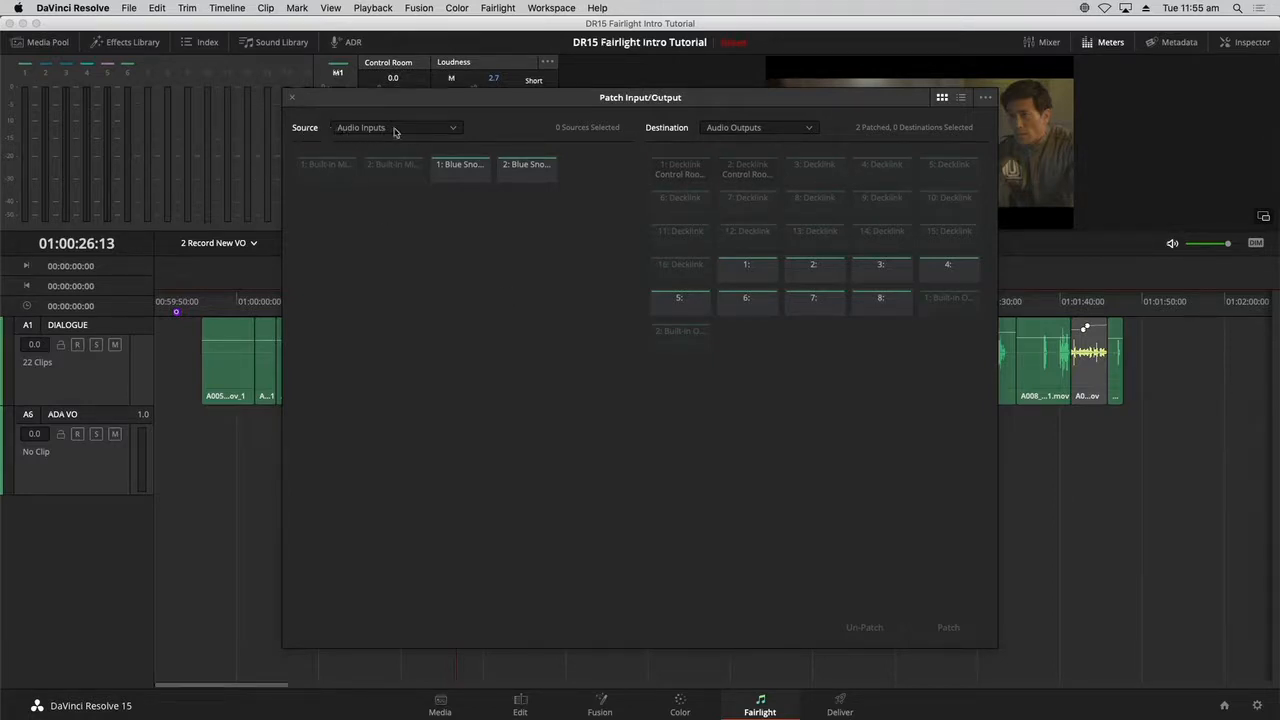
click(459, 180)
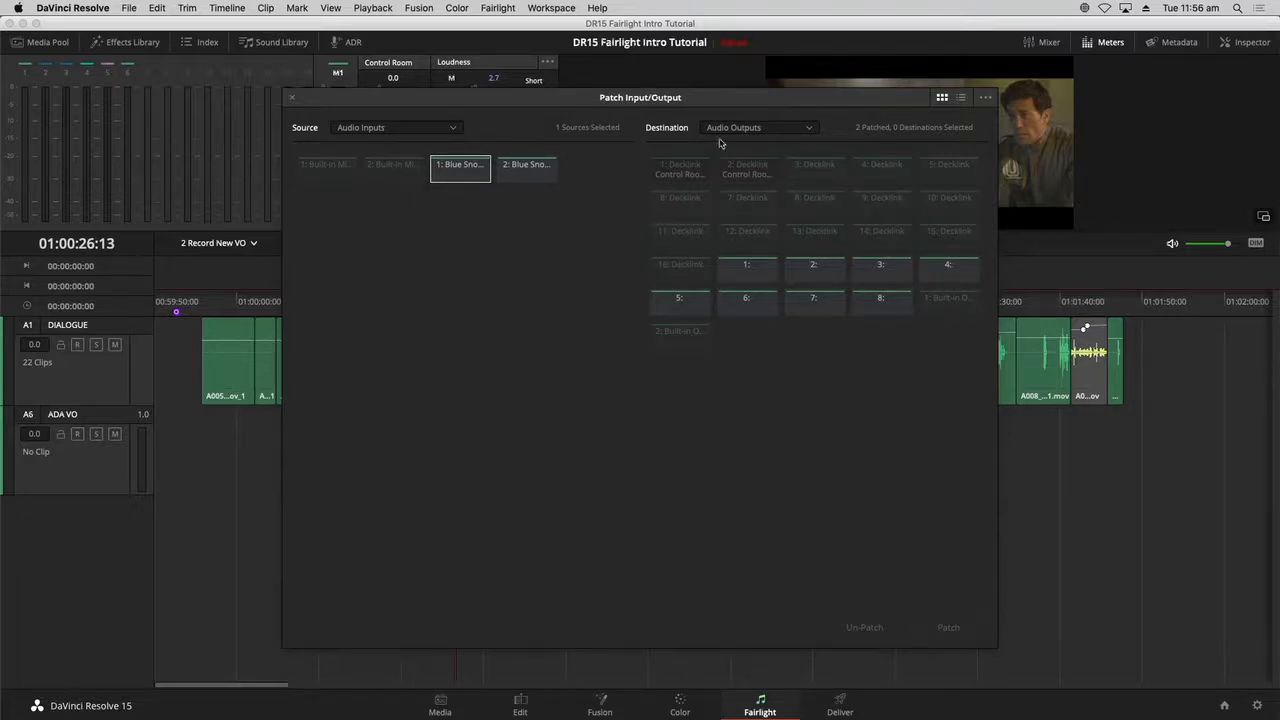
click(771, 130)
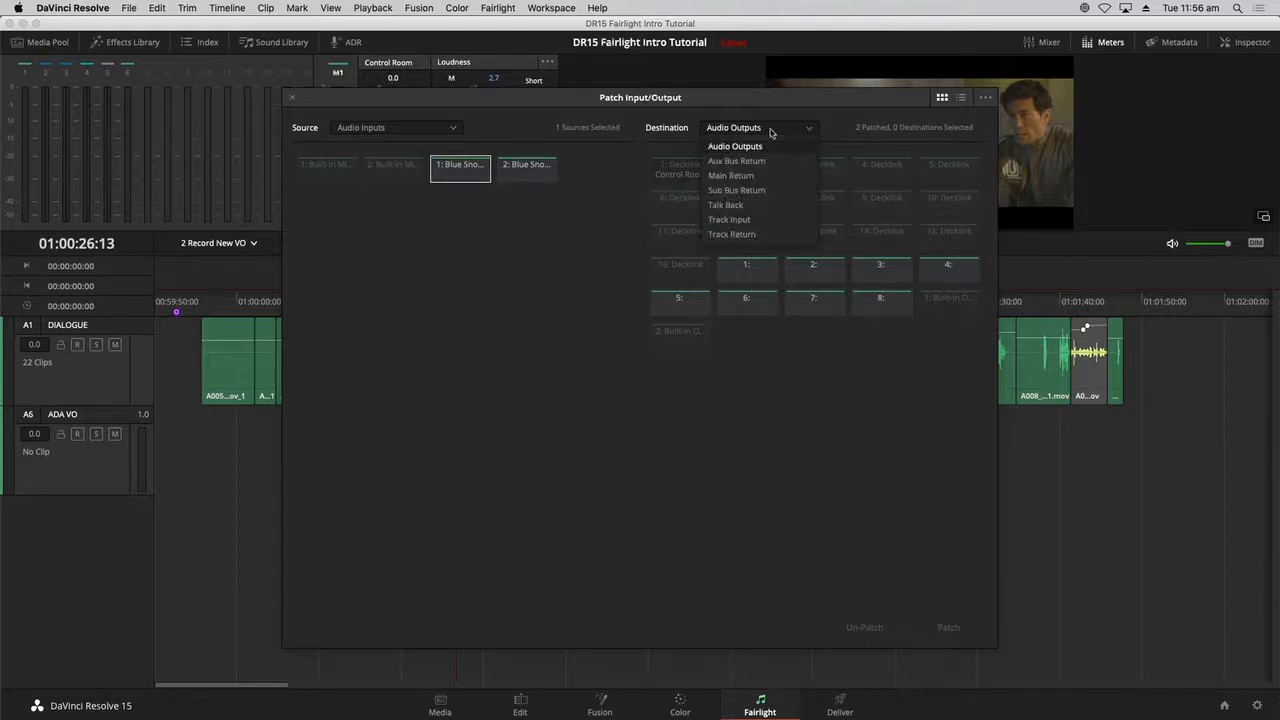
click(769, 220)
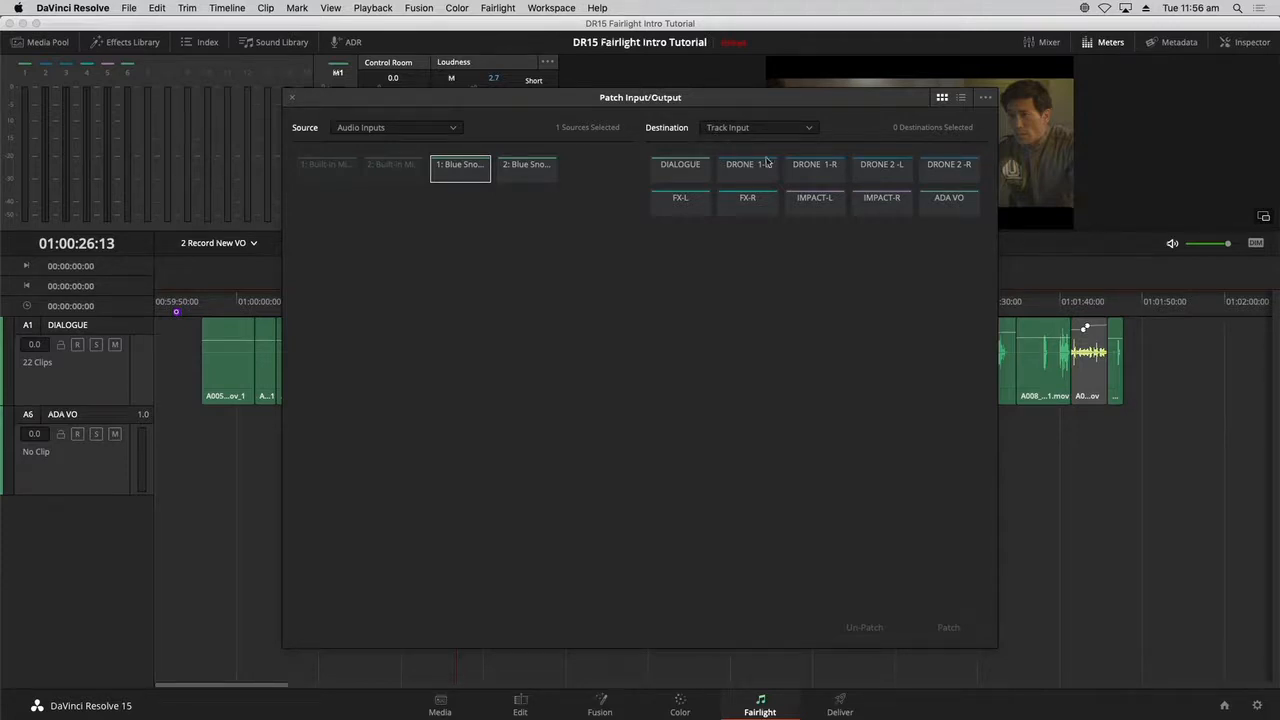
click(951, 208)
click(975, 631)
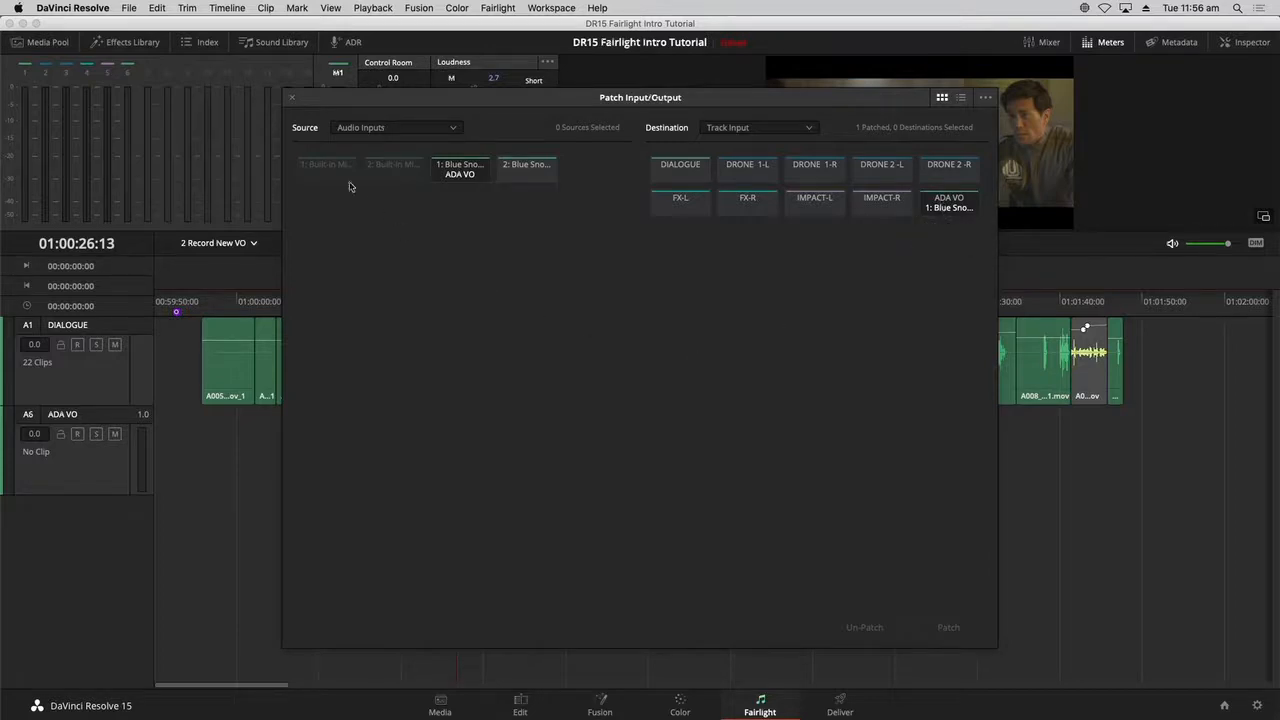
click(293, 99)
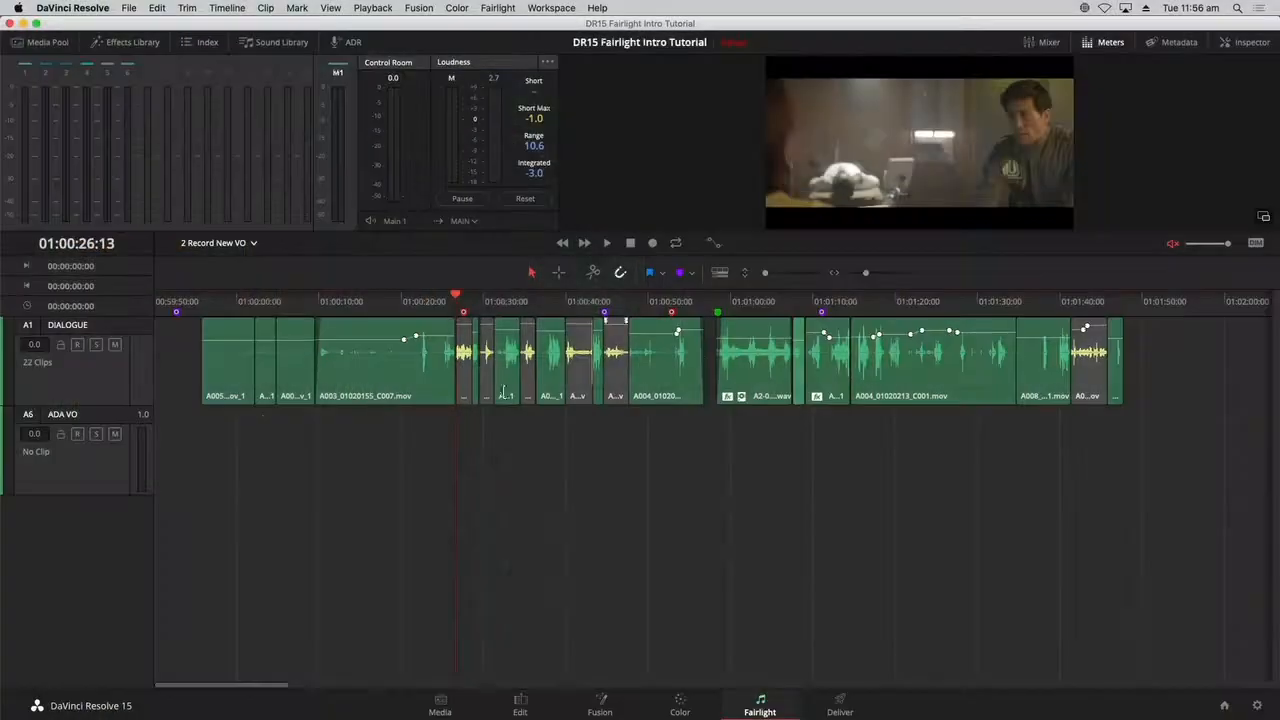
- Arm the ADA VO track for recording, check its record control in the mixer, and mute the track
click(77, 434)
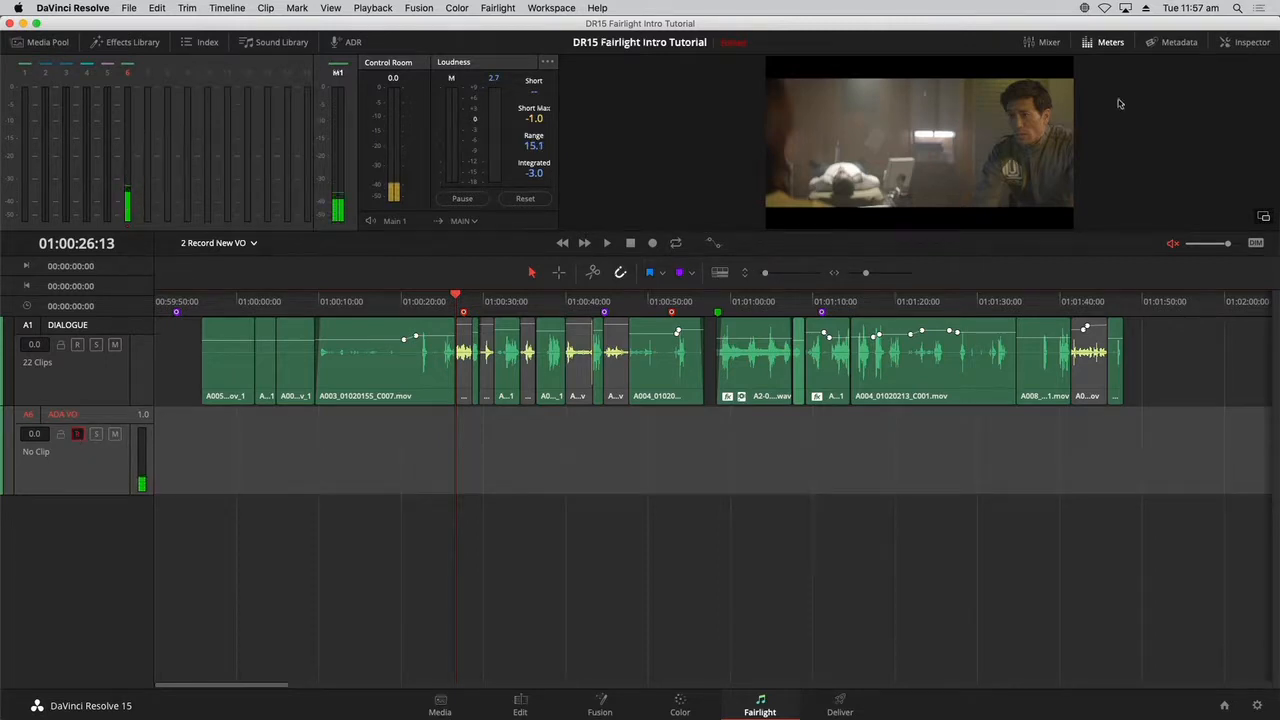
click(1059, 52)
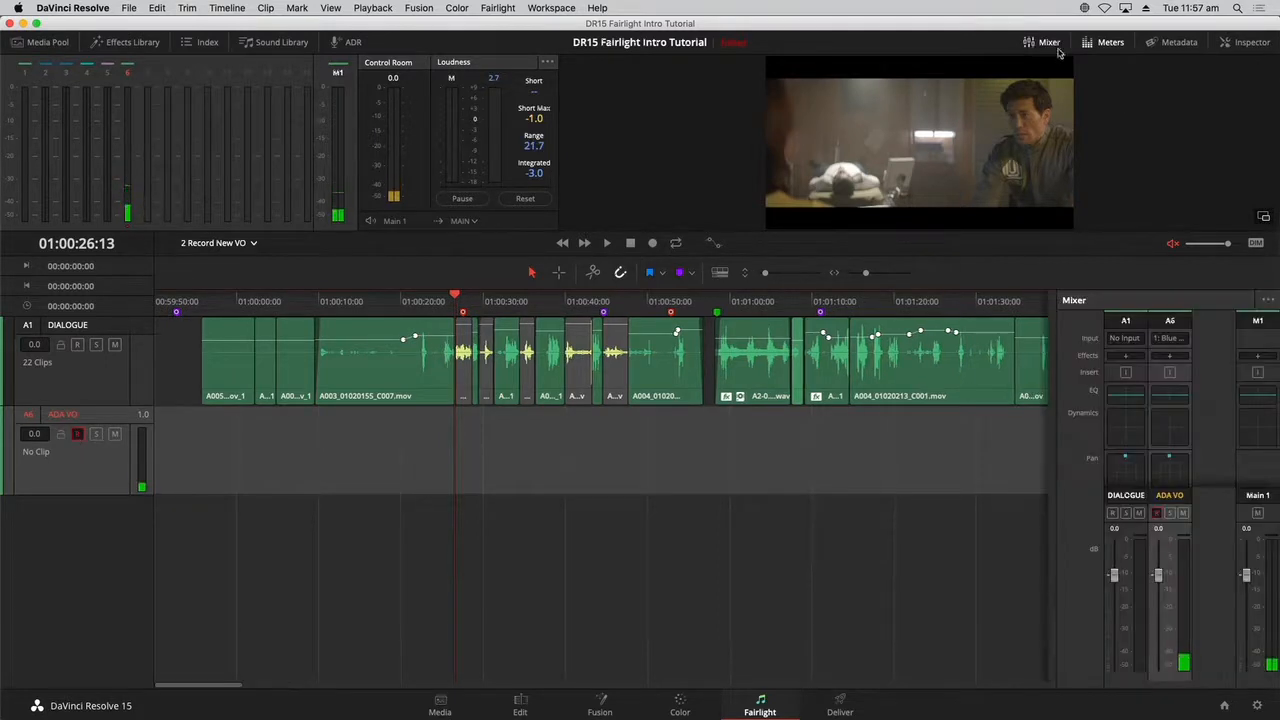
click(1157, 513)
click(1157, 513)
click(1056, 44)
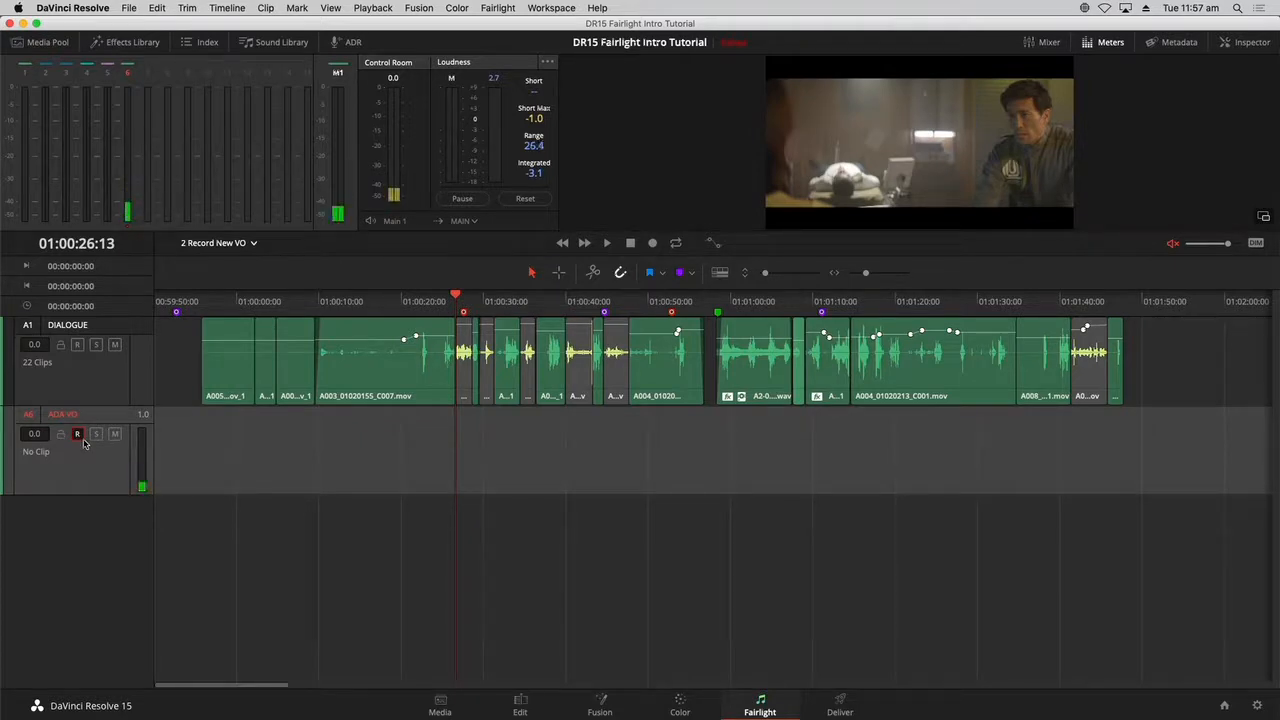
click(114, 435)
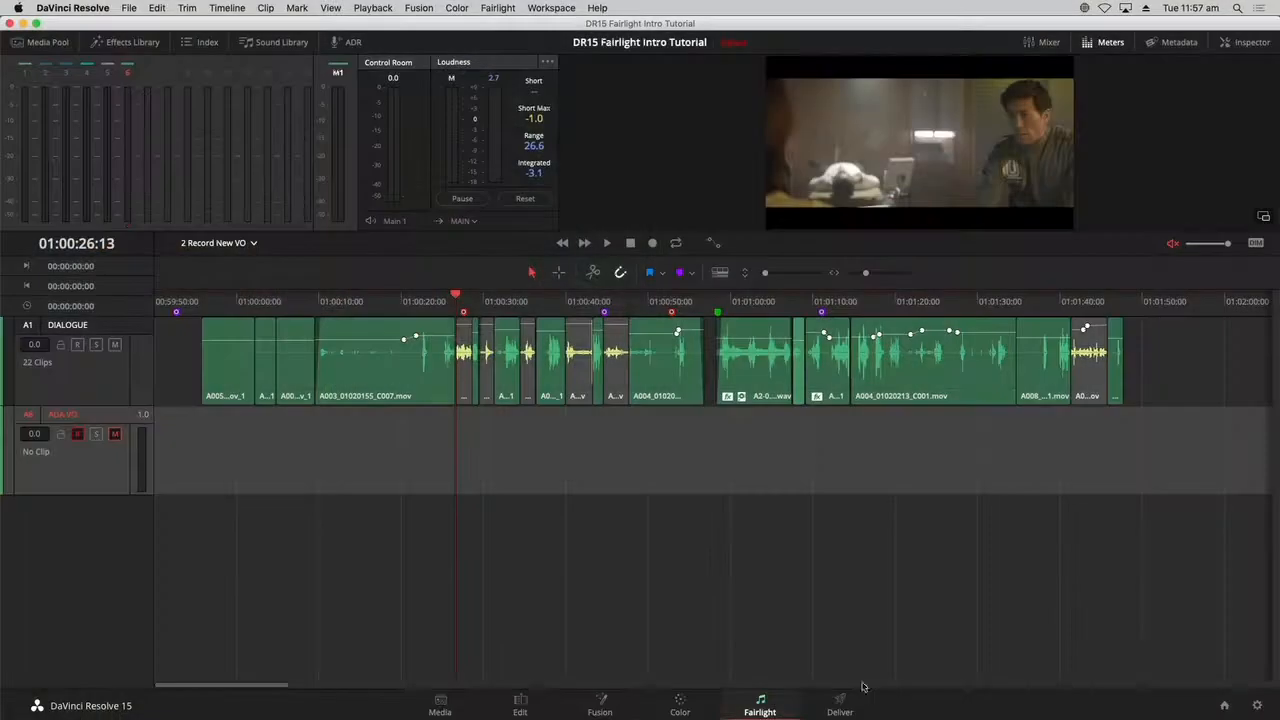
- On the Edit page, enable the ADA Computer VO text clip on the Video 2 track
click(520, 705)
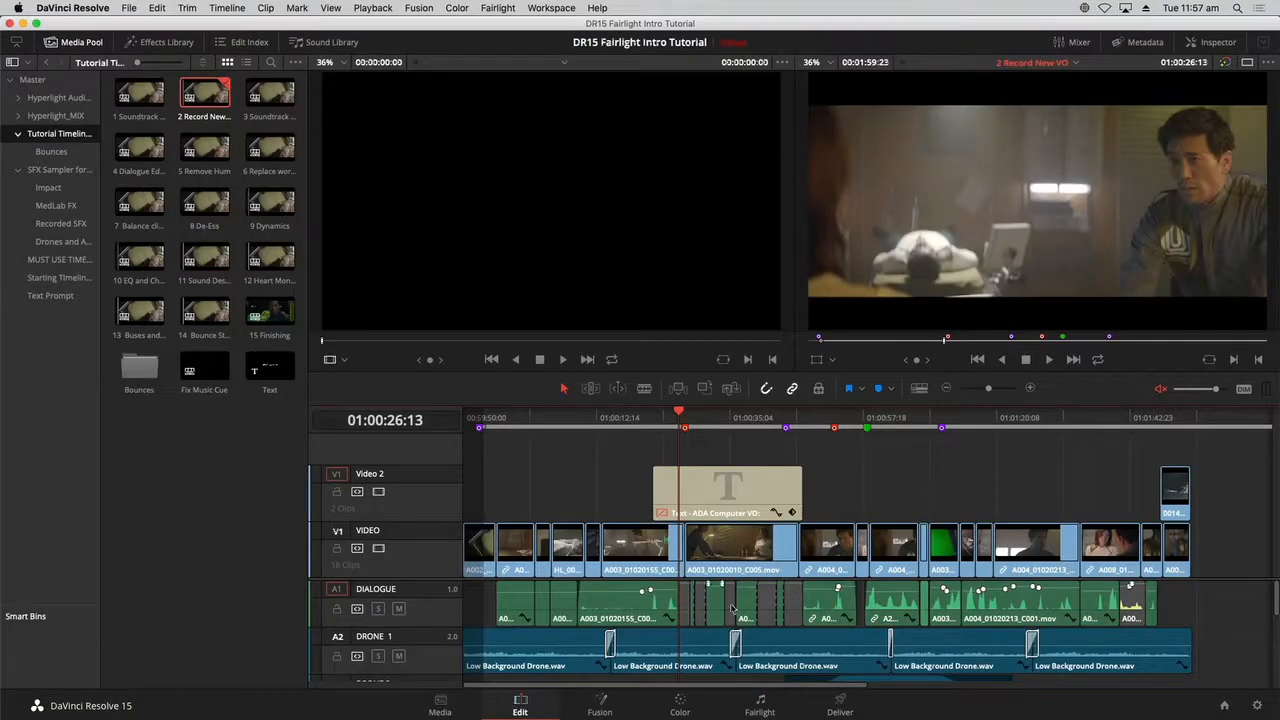
click(724, 490)
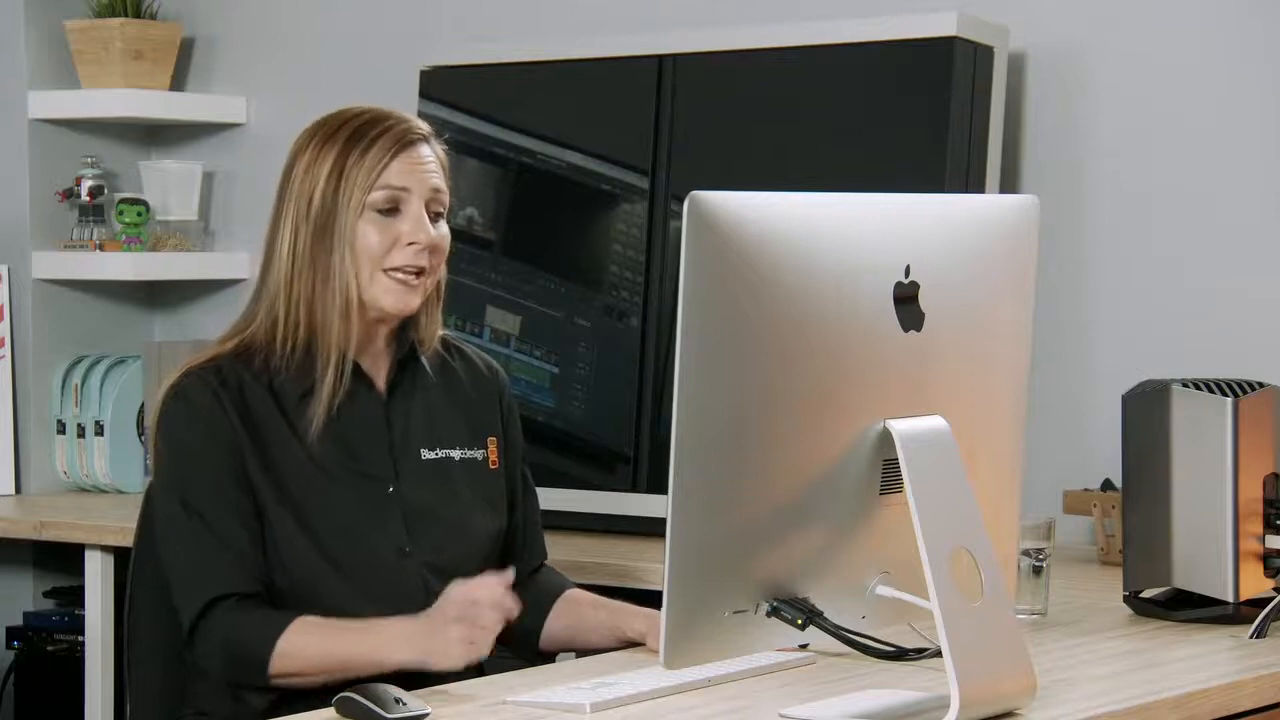
right_click(726, 492)
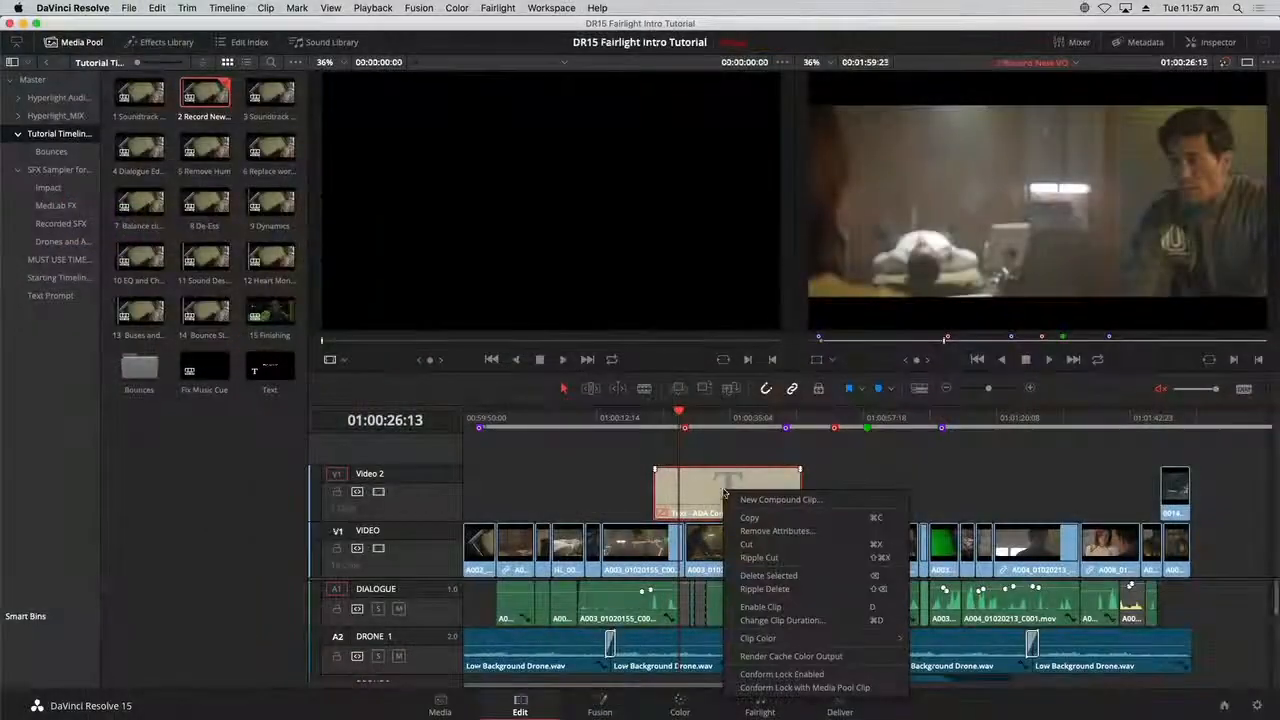
click(725, 458)
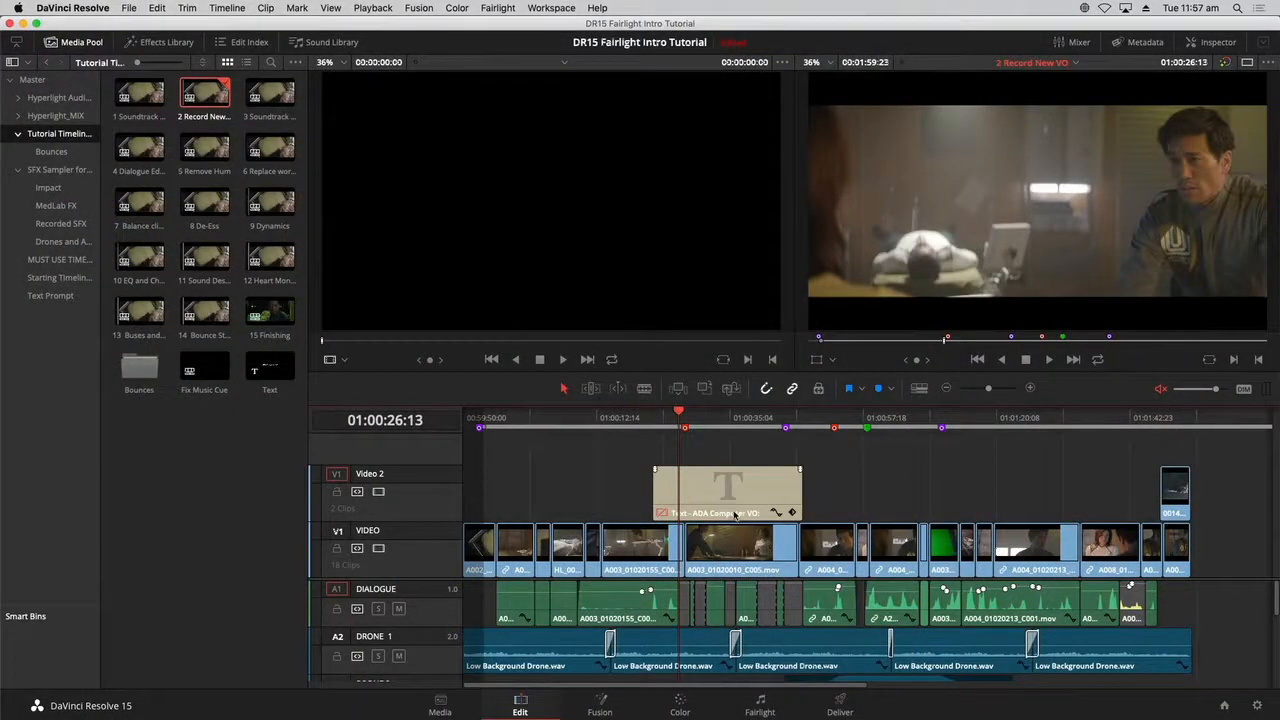
click(735, 498)
key(d)
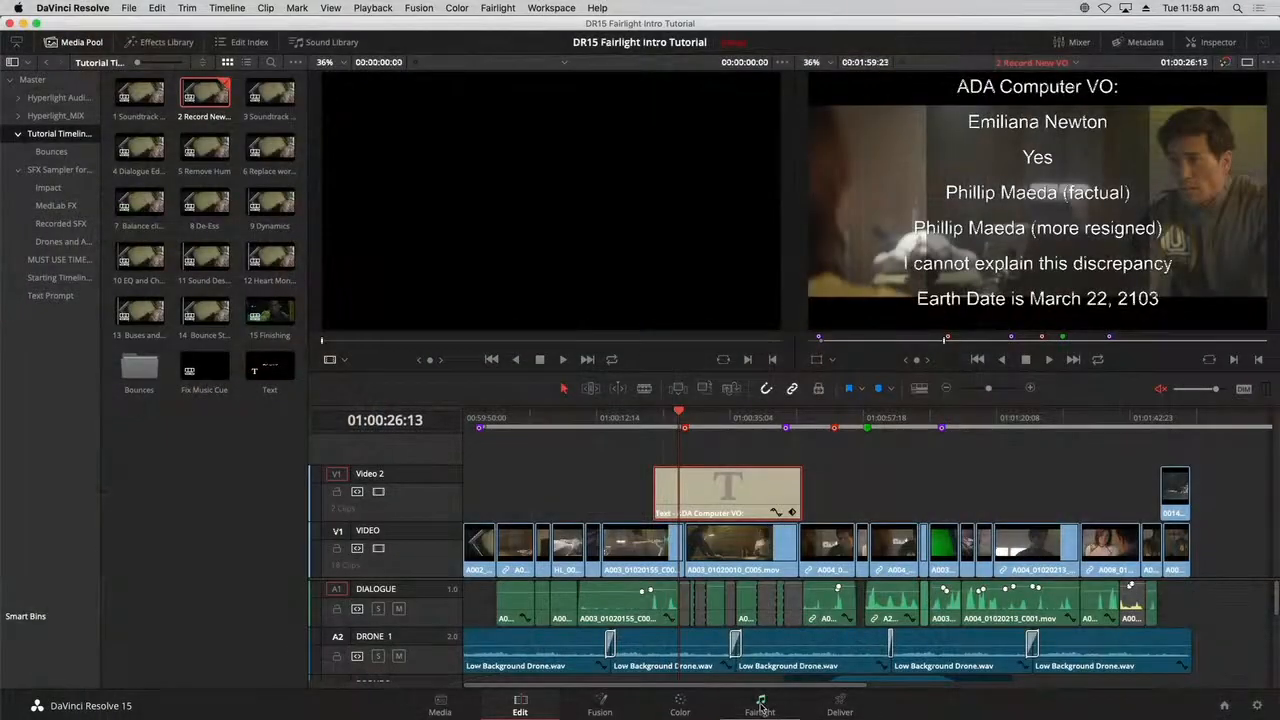
- Return to the Fairlight page, float the viewer, hide the meters, and place the viewer clear of the audio tracks
click(760, 705)
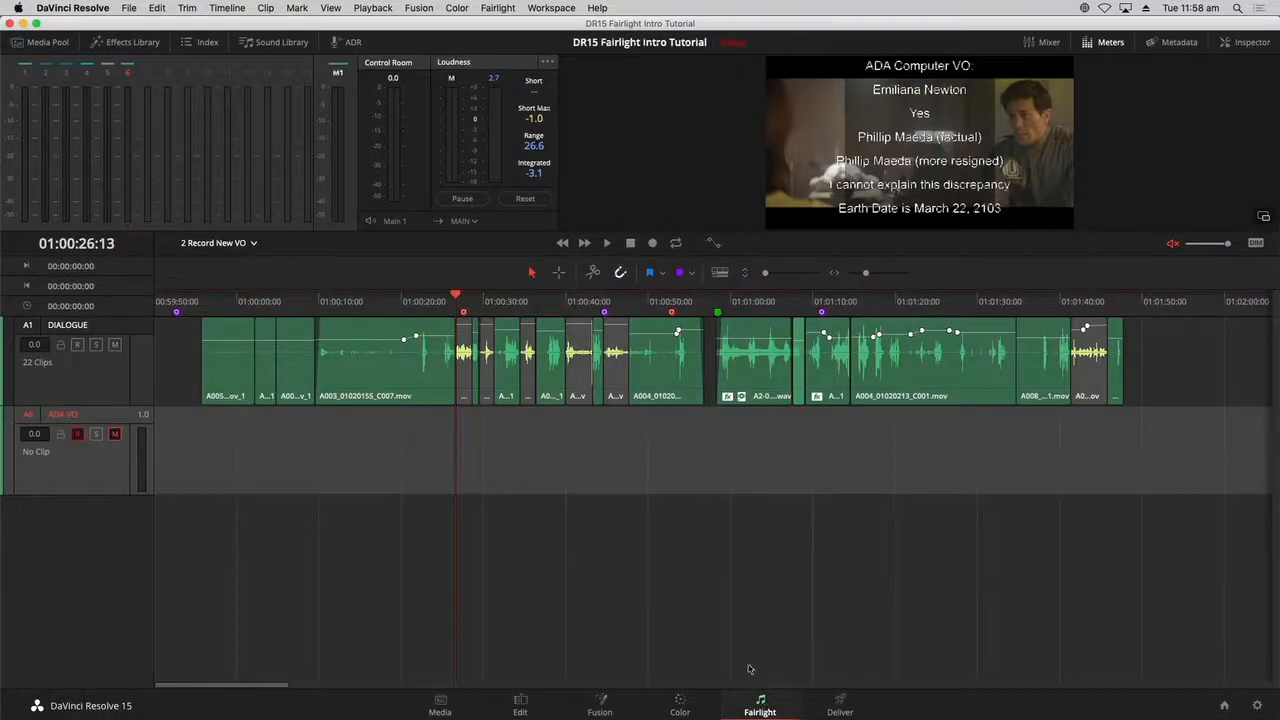
click(632, 513)
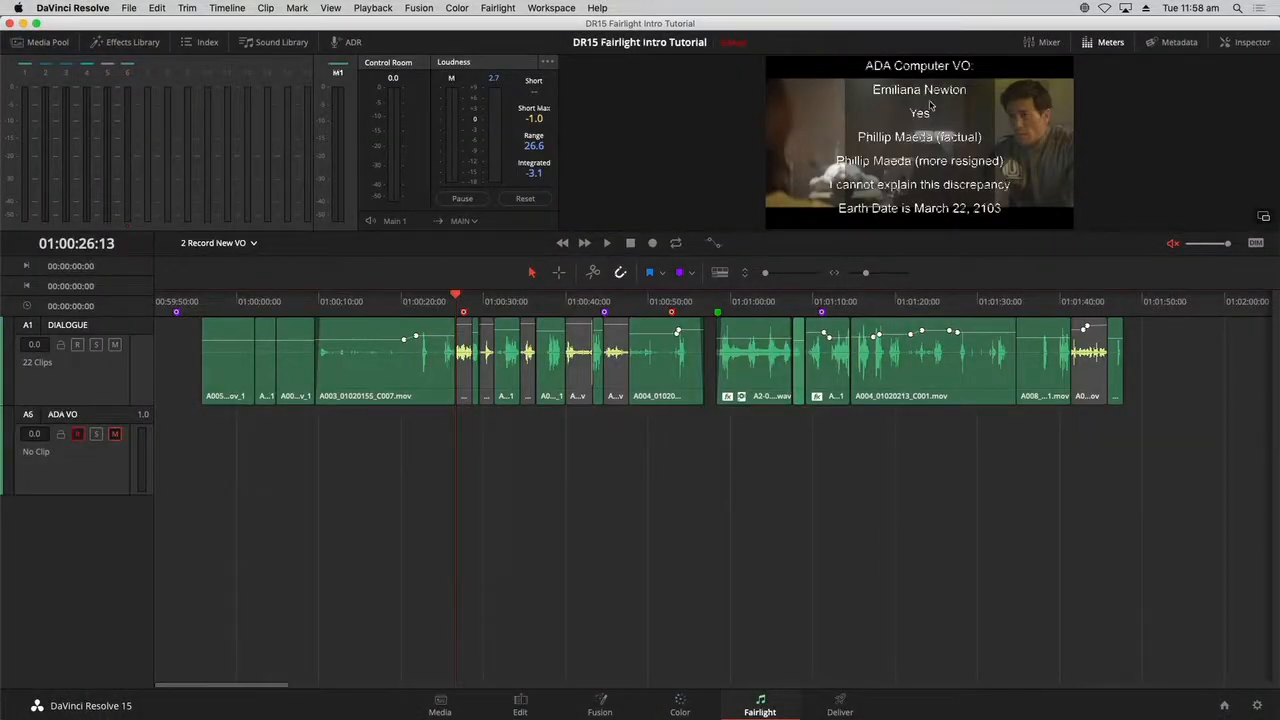
click(1264, 218)
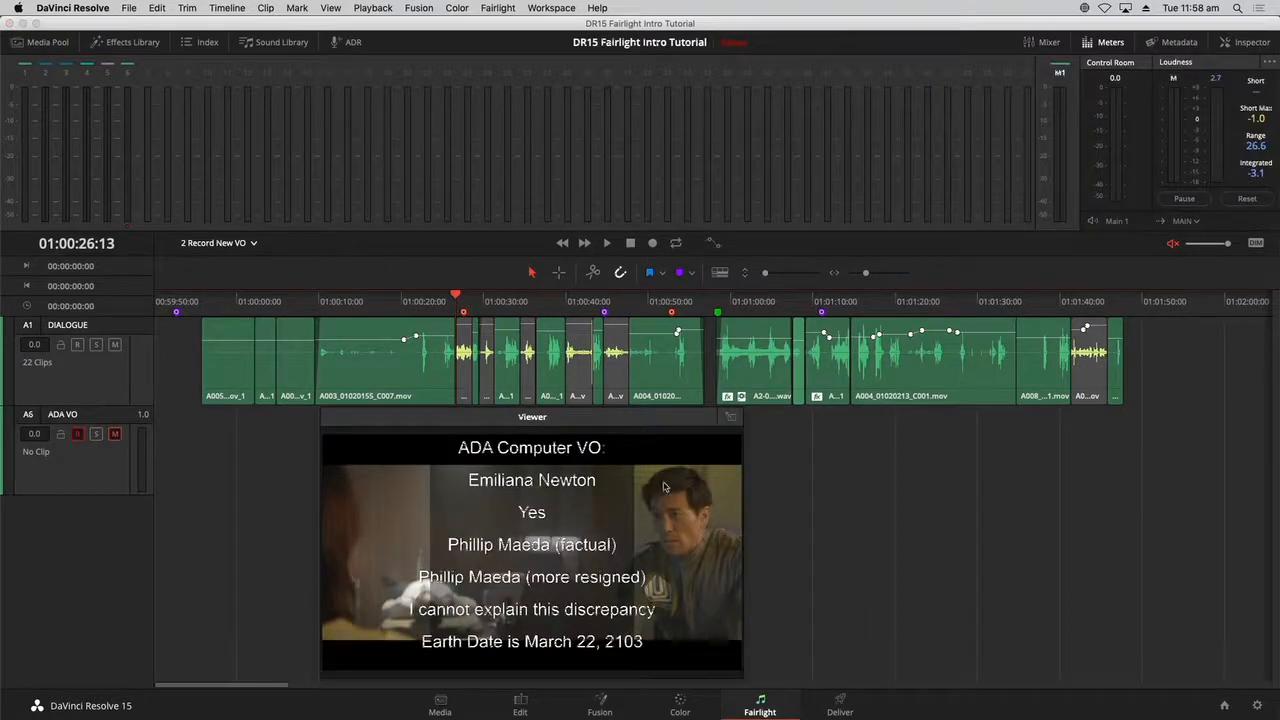
click(1102, 43)
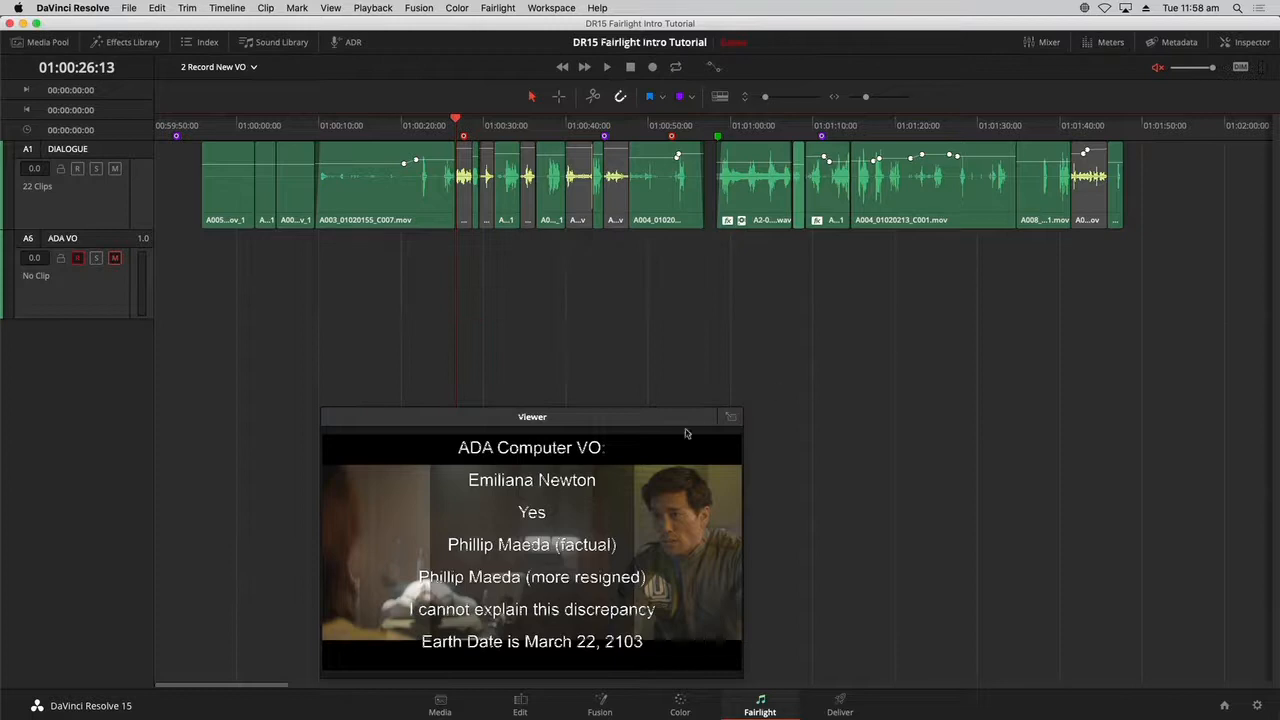
drag(668, 424, 1088, 304)
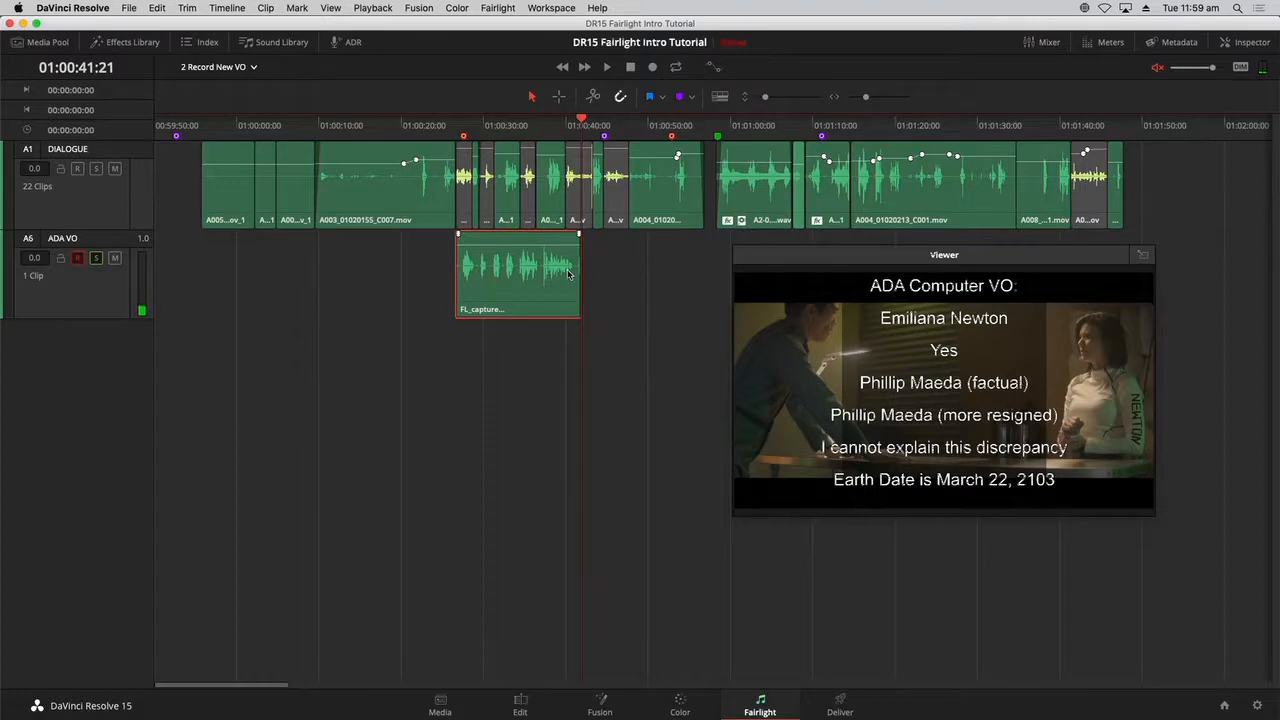
- Set the clip color of the first recorded take on the ADA VO track to Orange
right_click(539, 284)
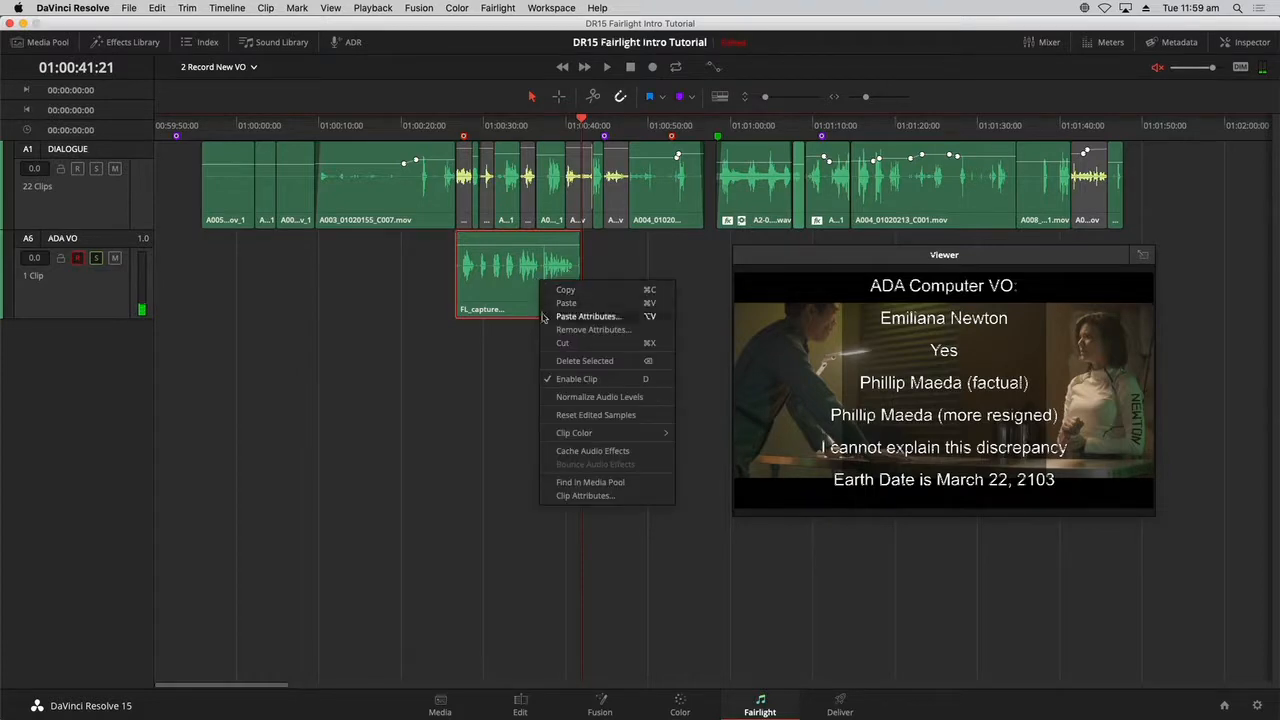
mouse_move(553, 431)
click(700, 451)
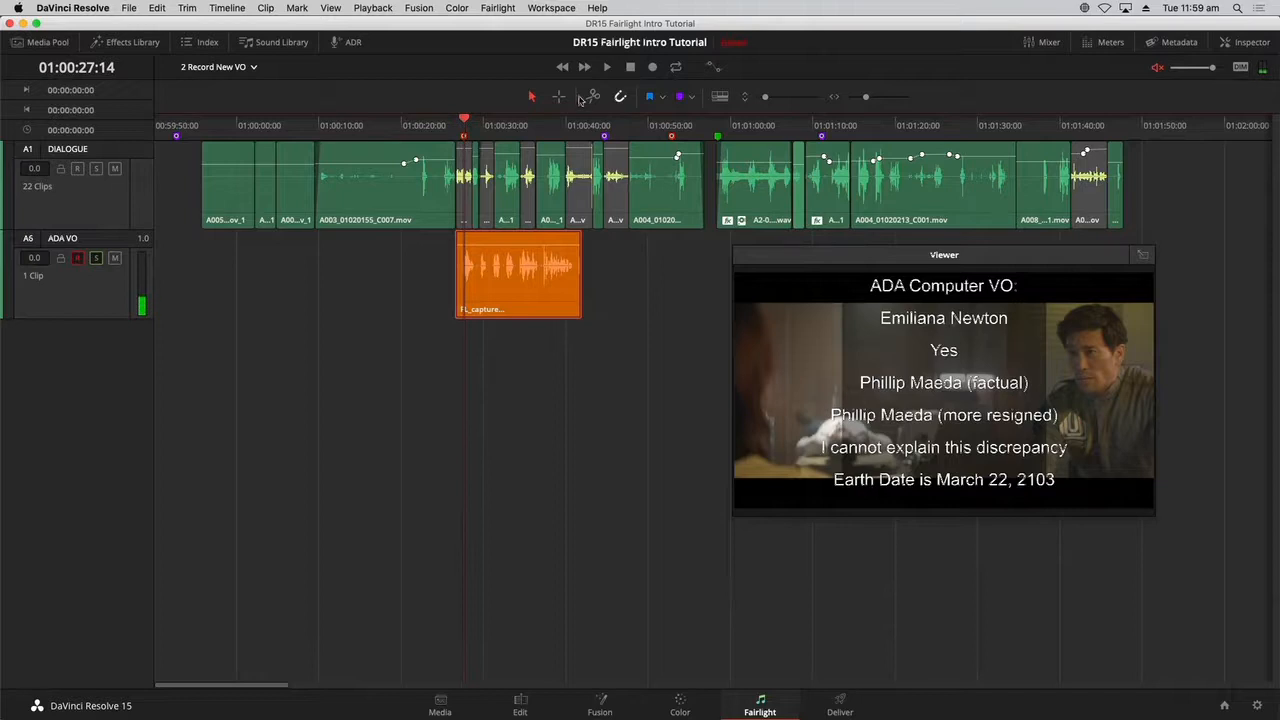
- Record a second take over the orange clip on the ADA VO track and set its clip color to Yellow
drag(464, 122, 459, 122)
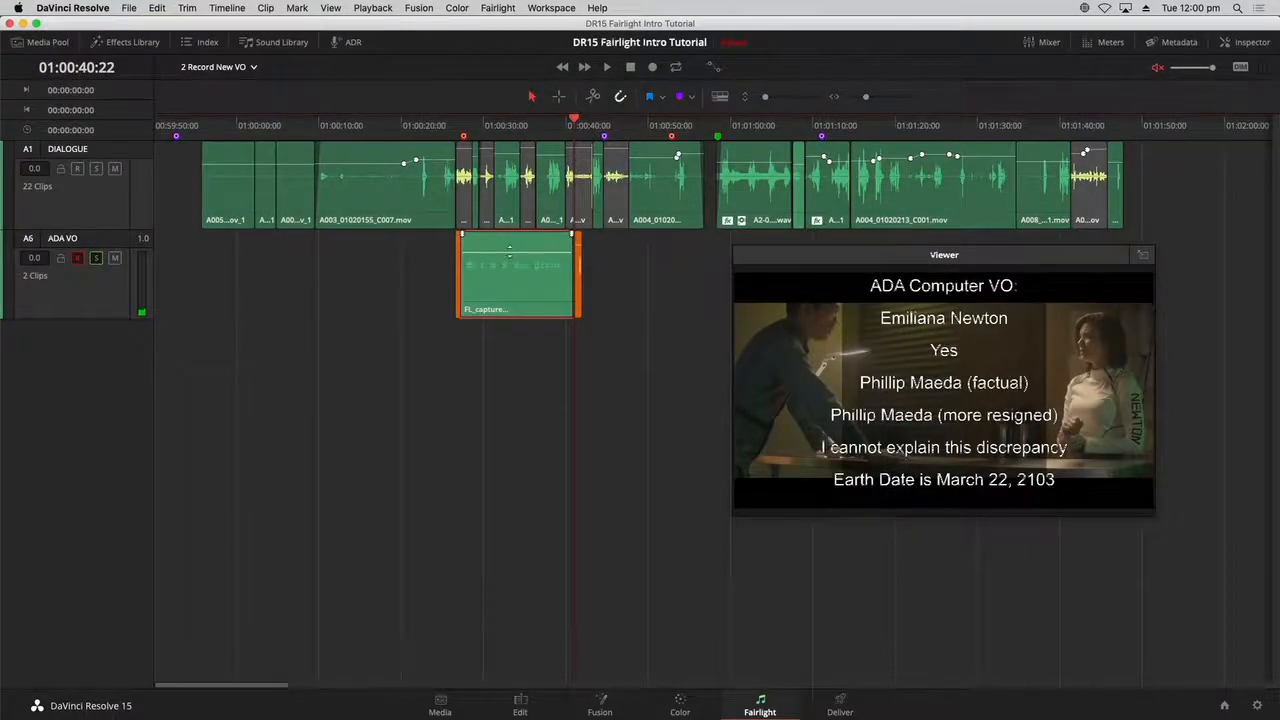
right_click(514, 271)
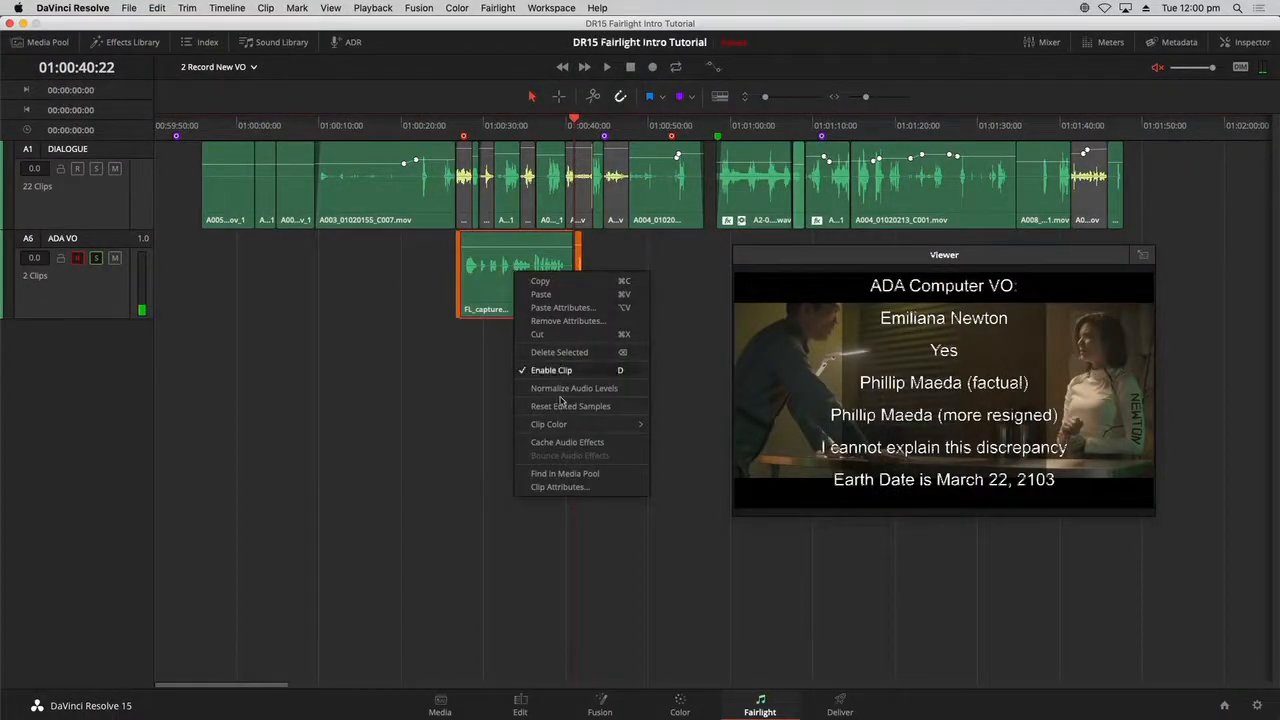
mouse_move(590, 424)
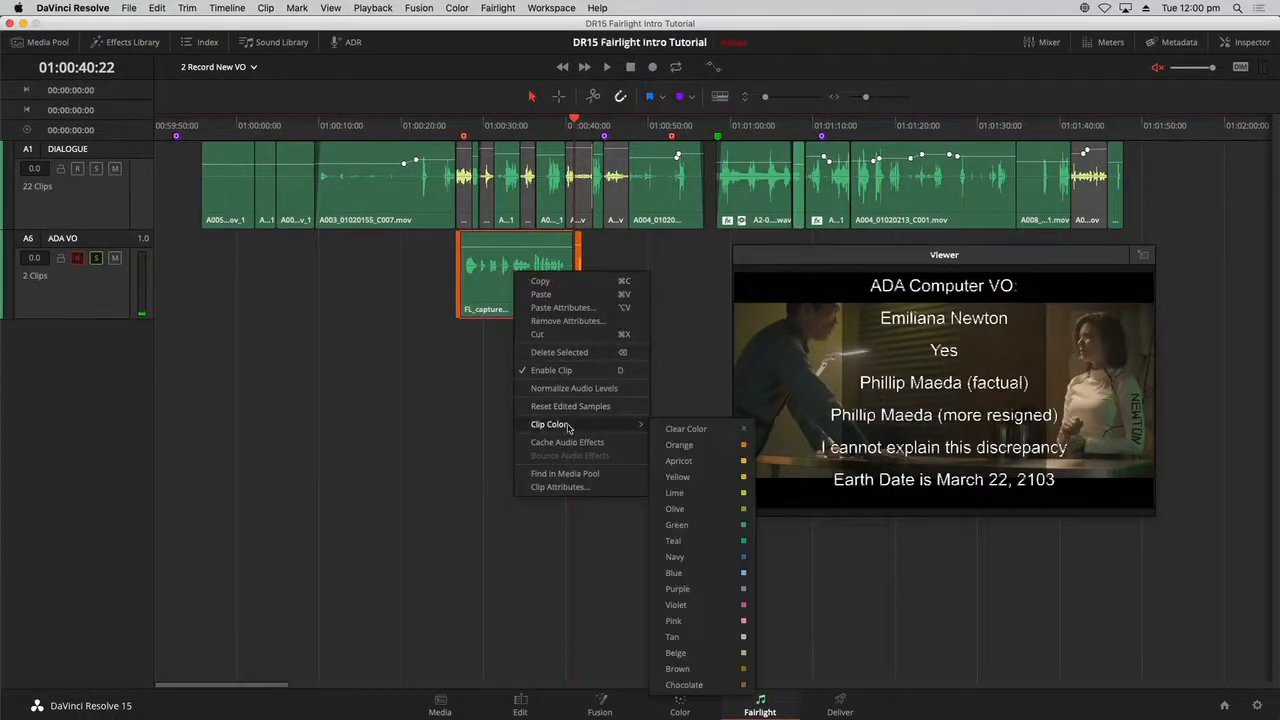
click(688, 476)
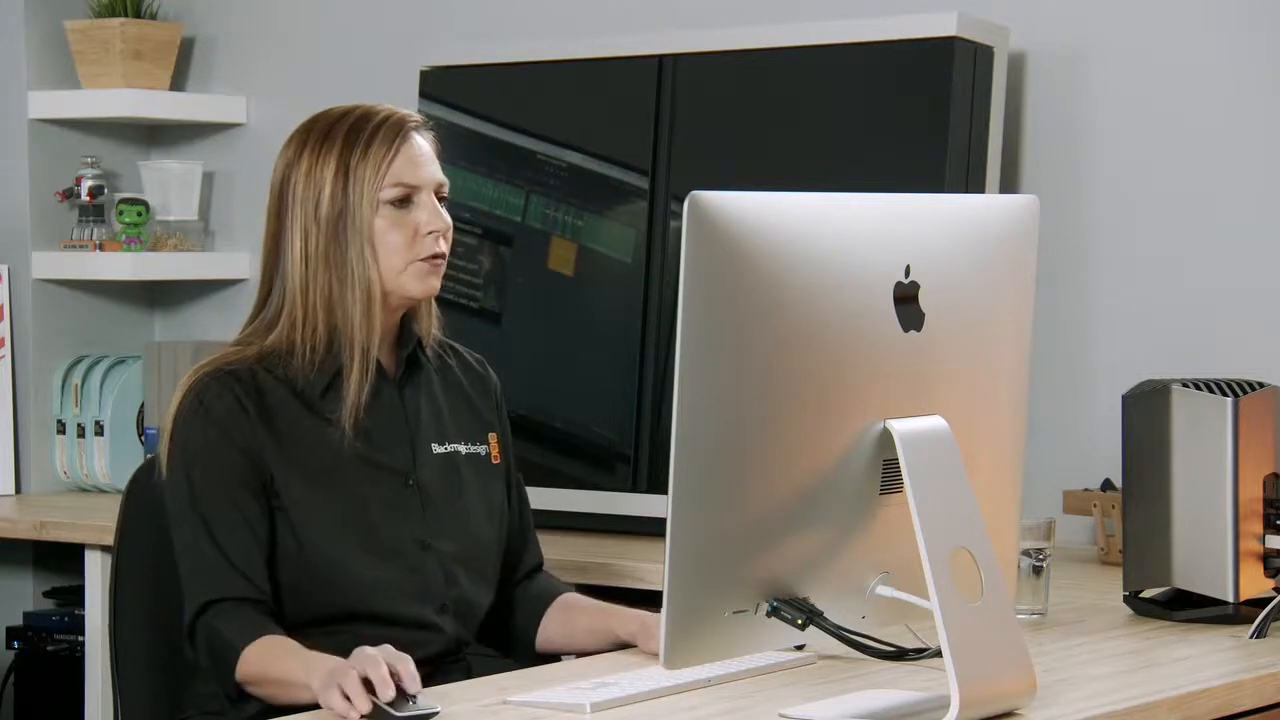
- Record a short third take over the middle of the yellow ADA VO clip and set its clip color to Apricot
drag(522, 130, 510, 125)
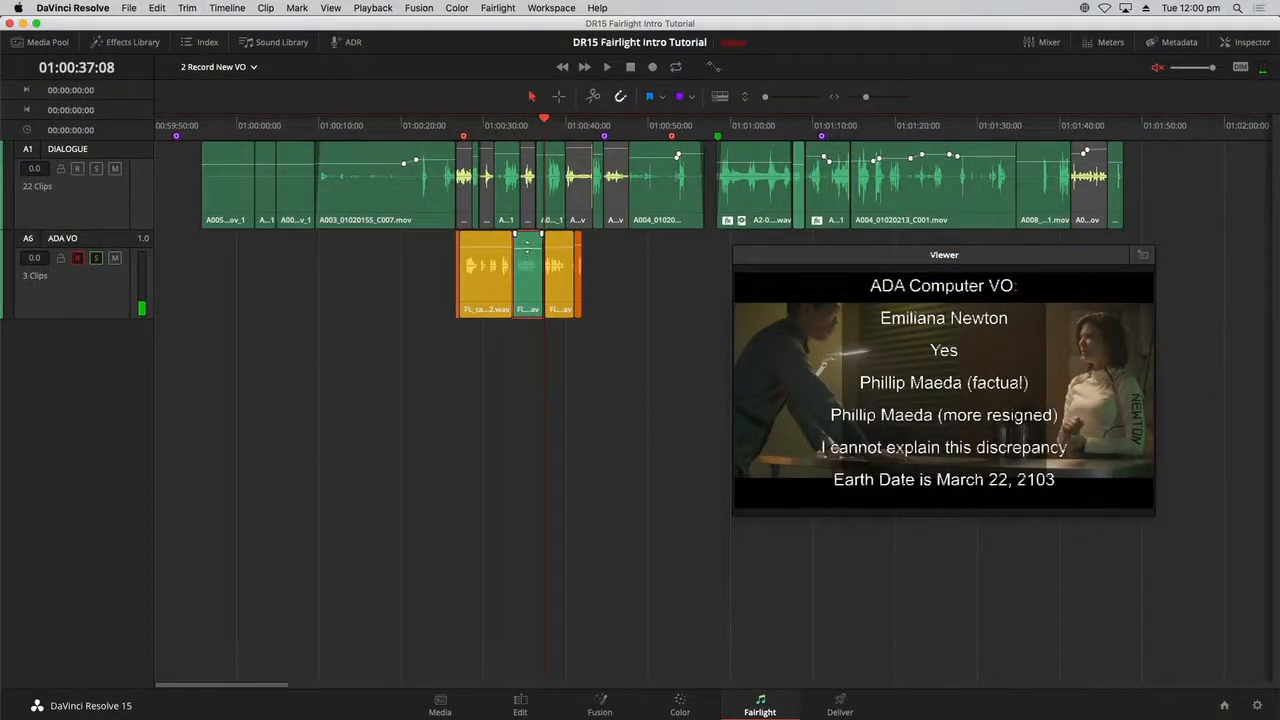
right_click(545, 272)
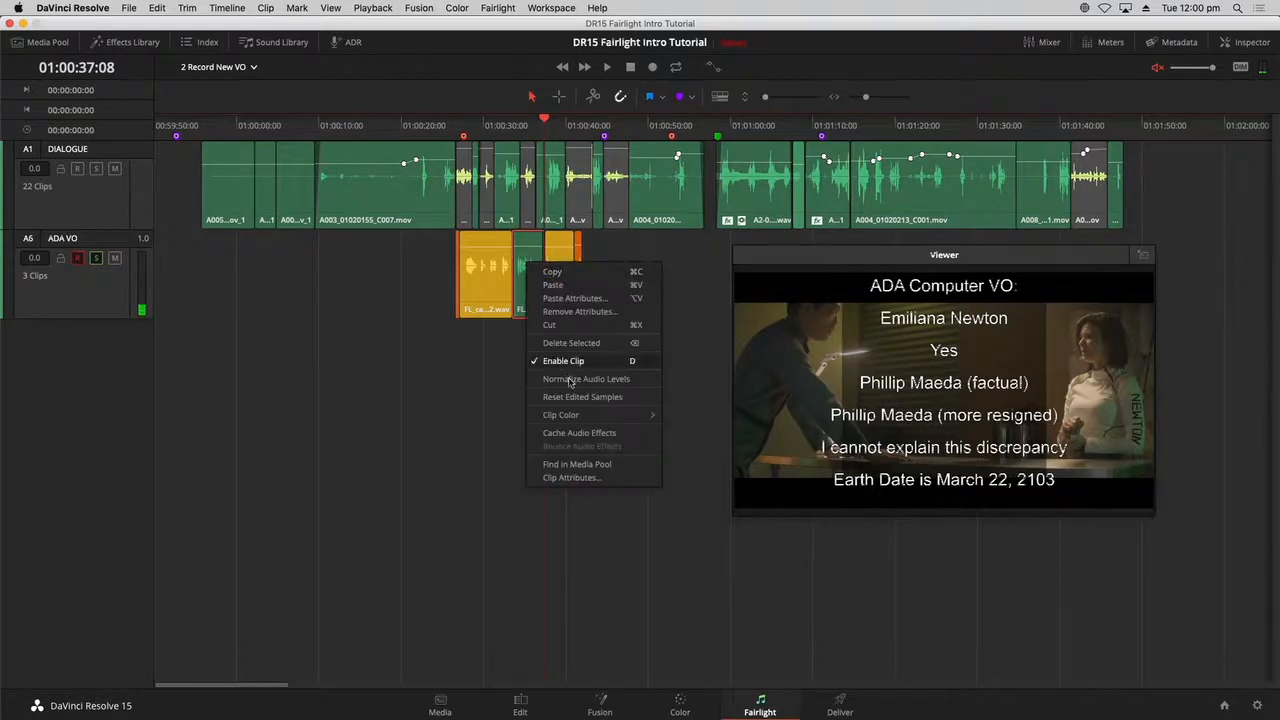
mouse_move(598, 417)
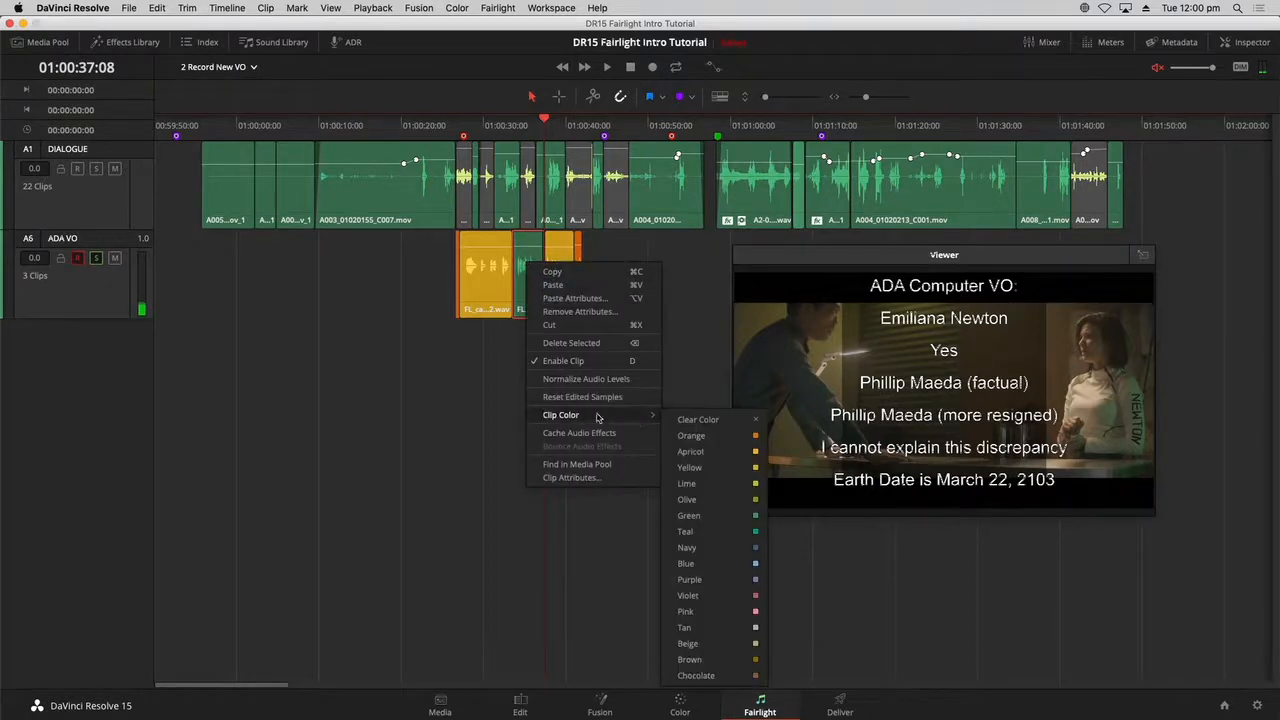
click(700, 453)
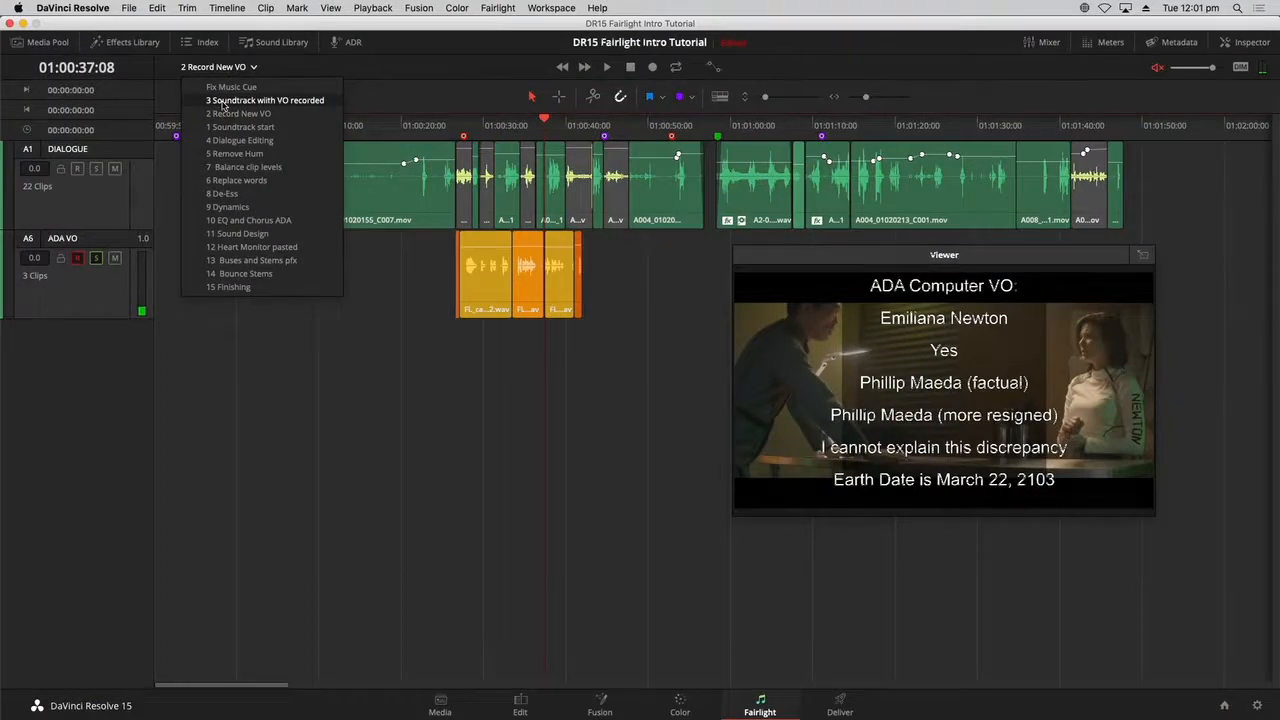
- Open the timeline "3 Soundtrack with VO recorded", dock the floating viewer, and hide the DRONE 1, FX and IMPACT tracks
click(230, 101)
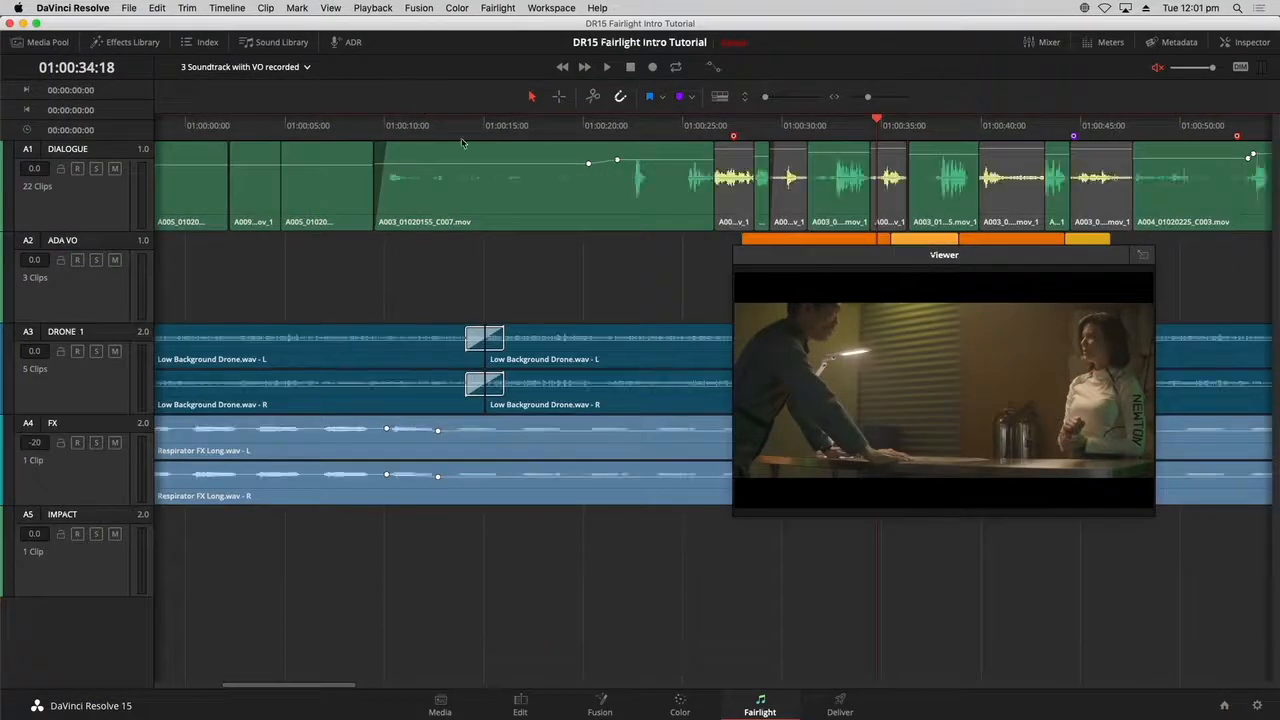
drag(760, 287, 338, 292)
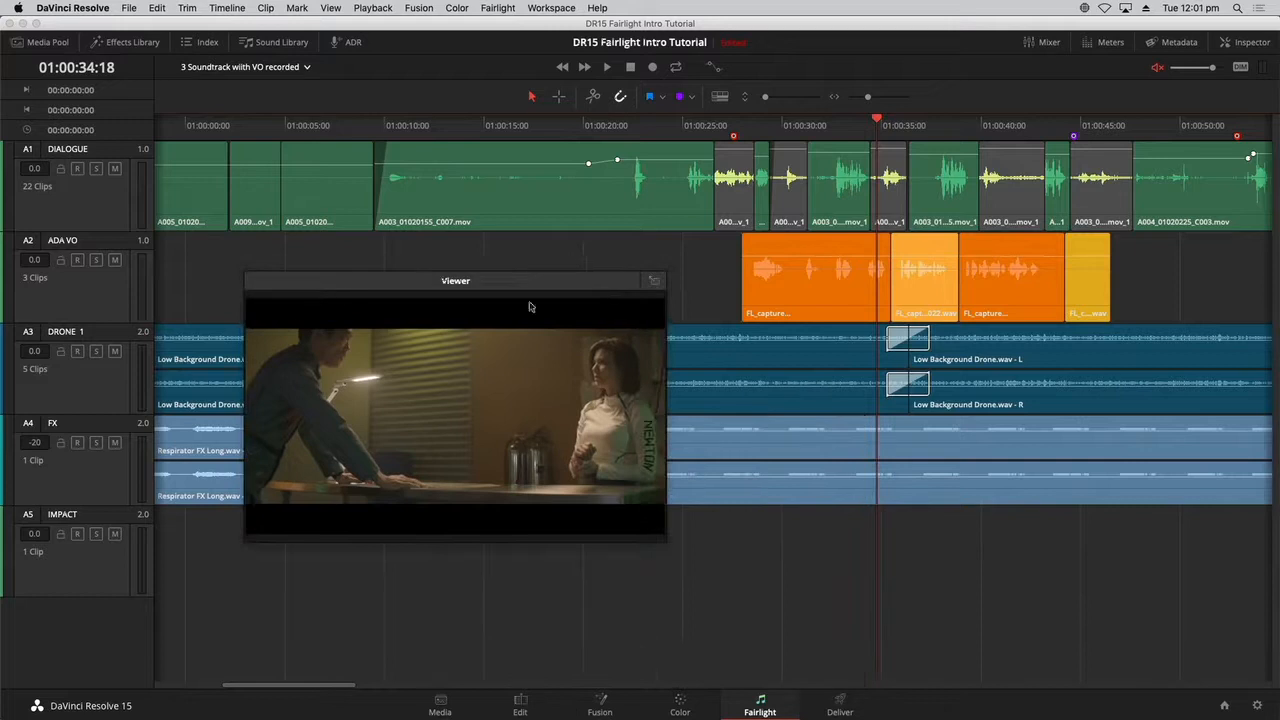
click(654, 284)
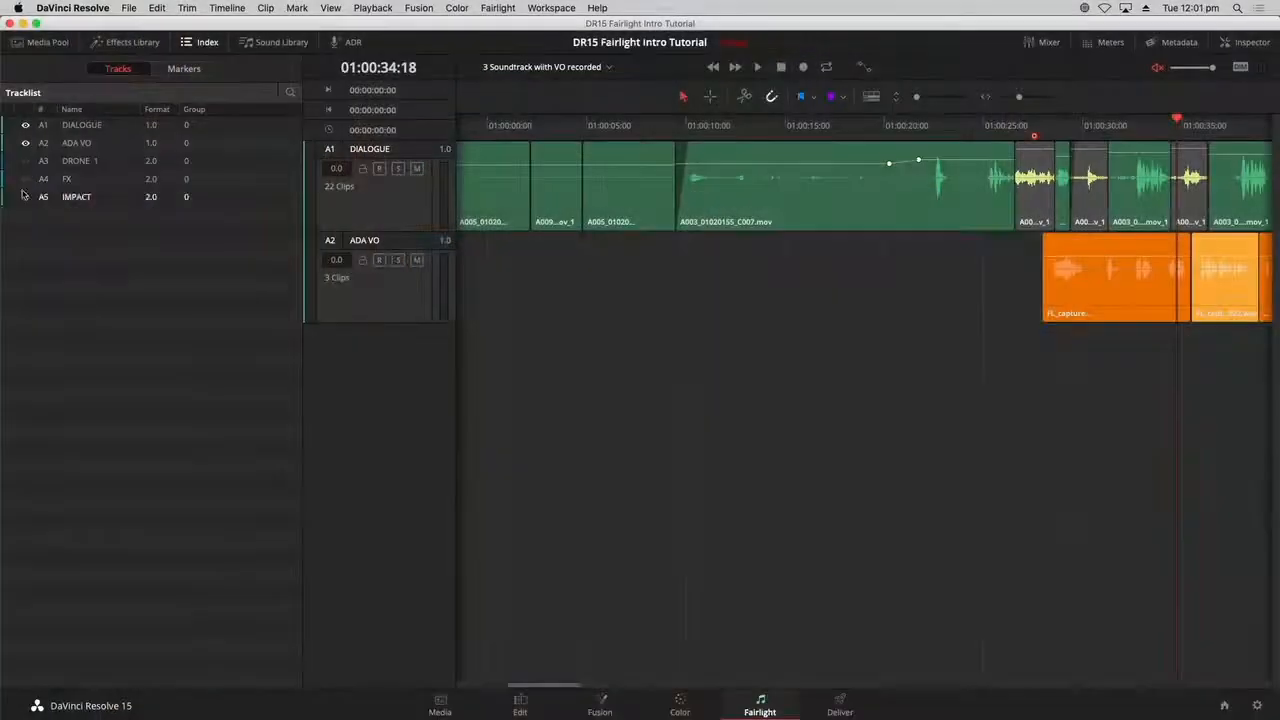
key(shift+z)
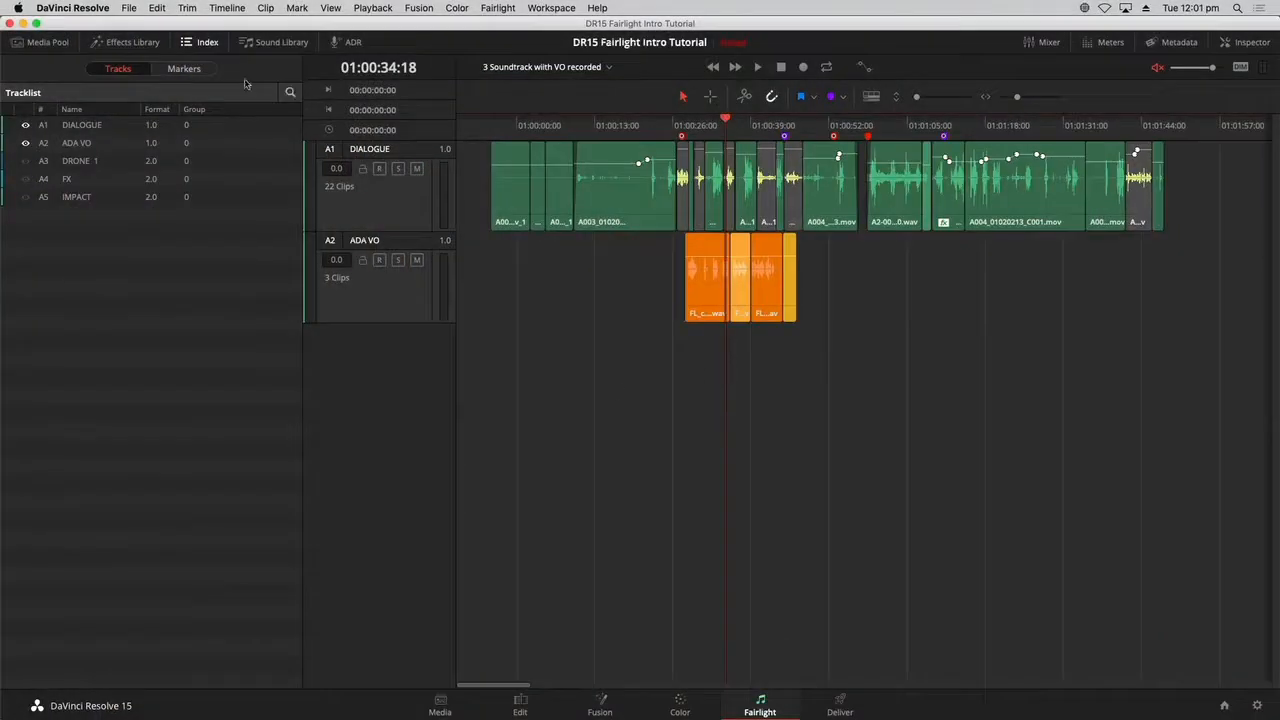
click(208, 42)
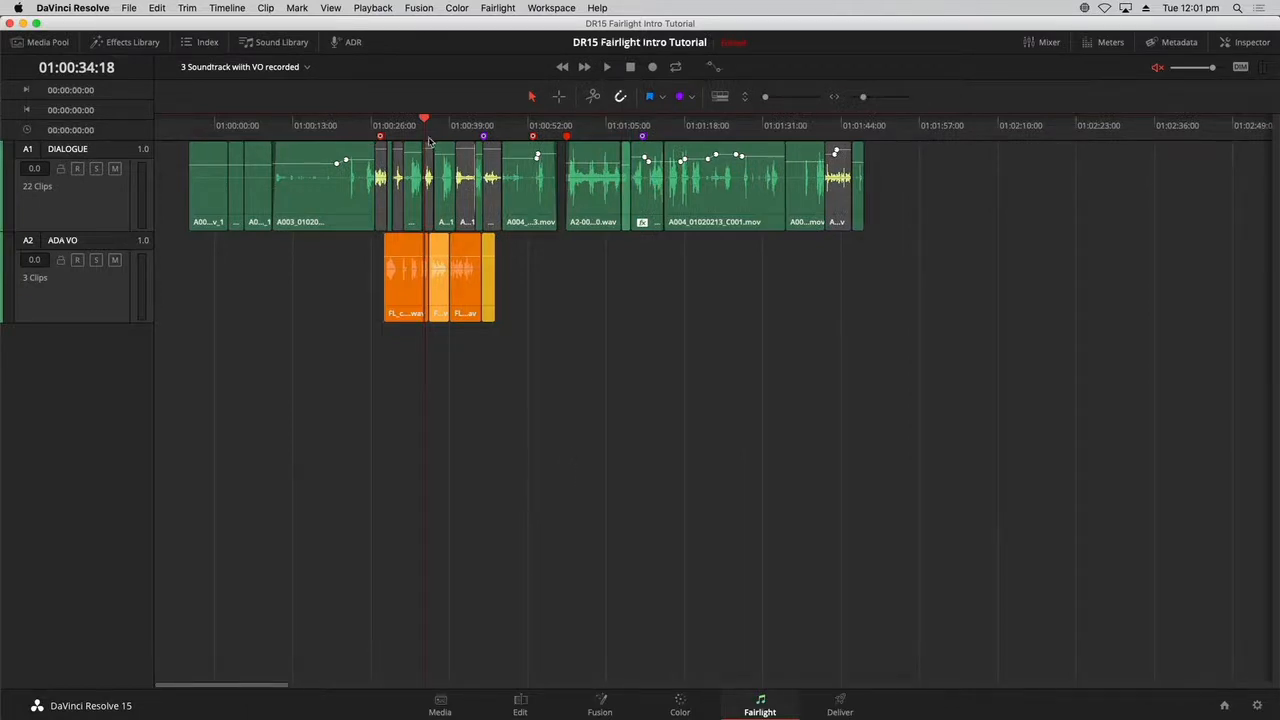
- Show the audio track layers and increase the track height so the stacked ADA VO takes are enlarged
drag(432, 126, 435, 126)
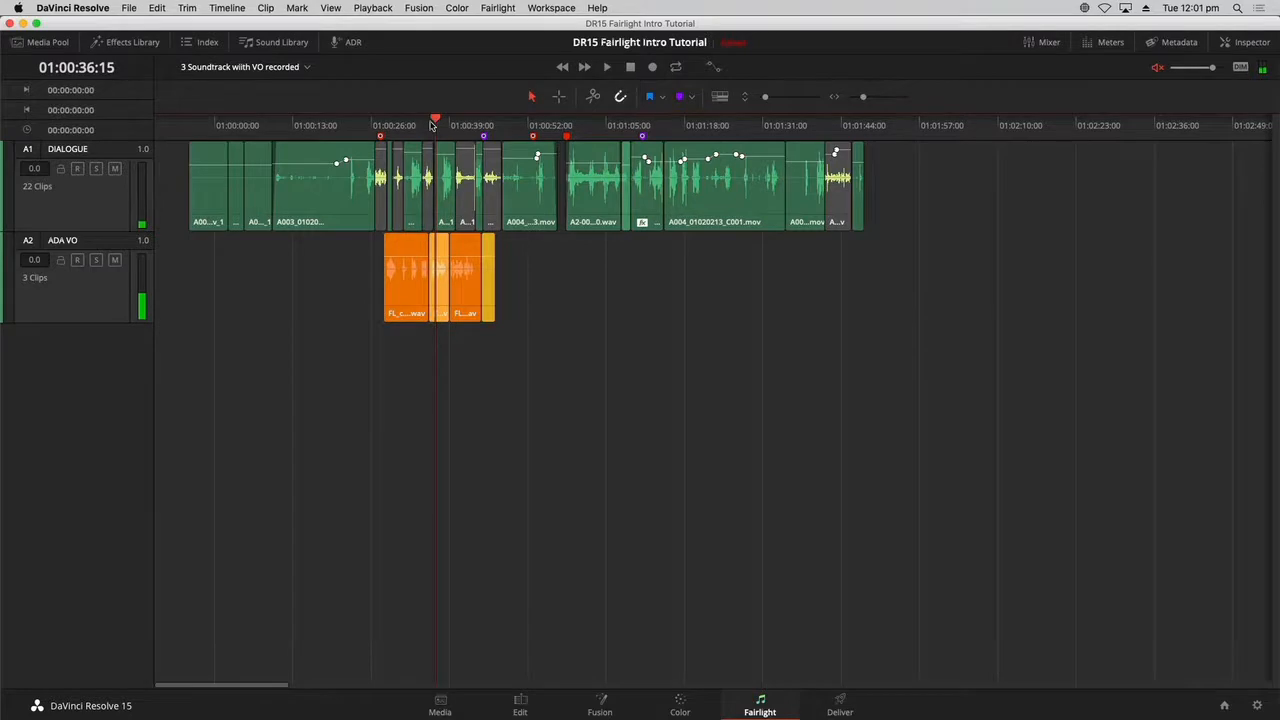
key(super+=)
key(super+=)
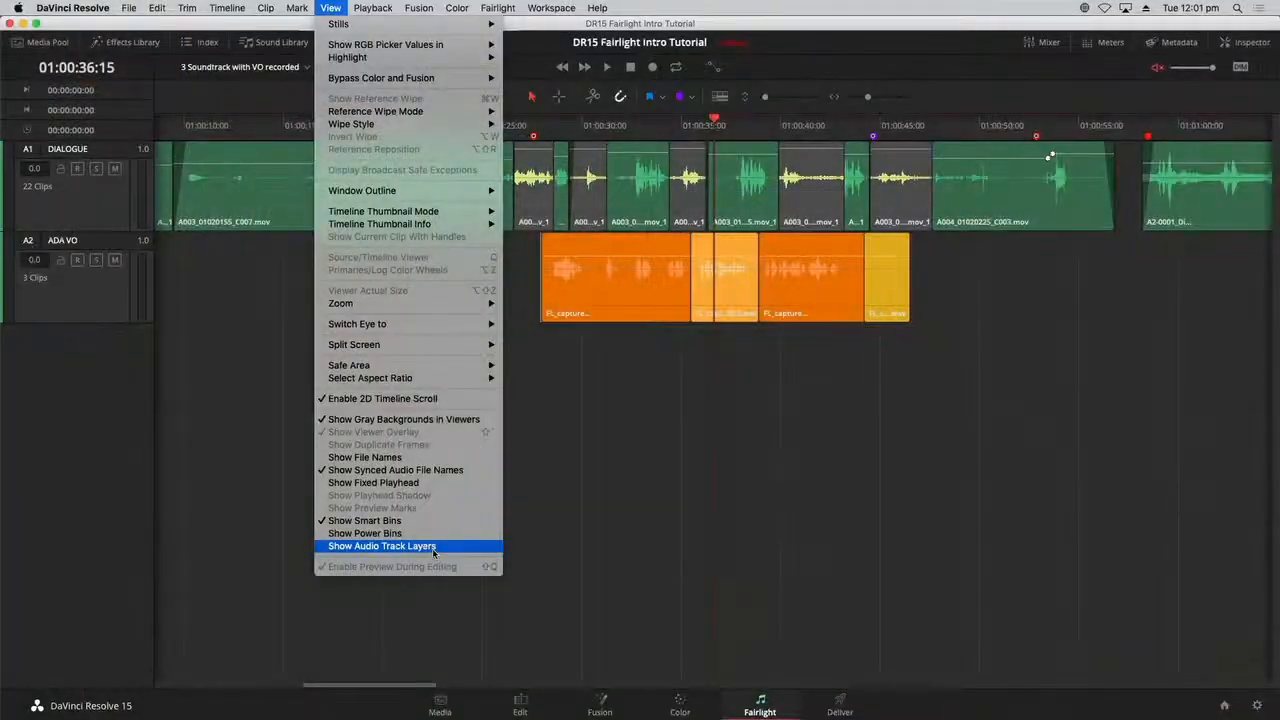
click(433, 548)
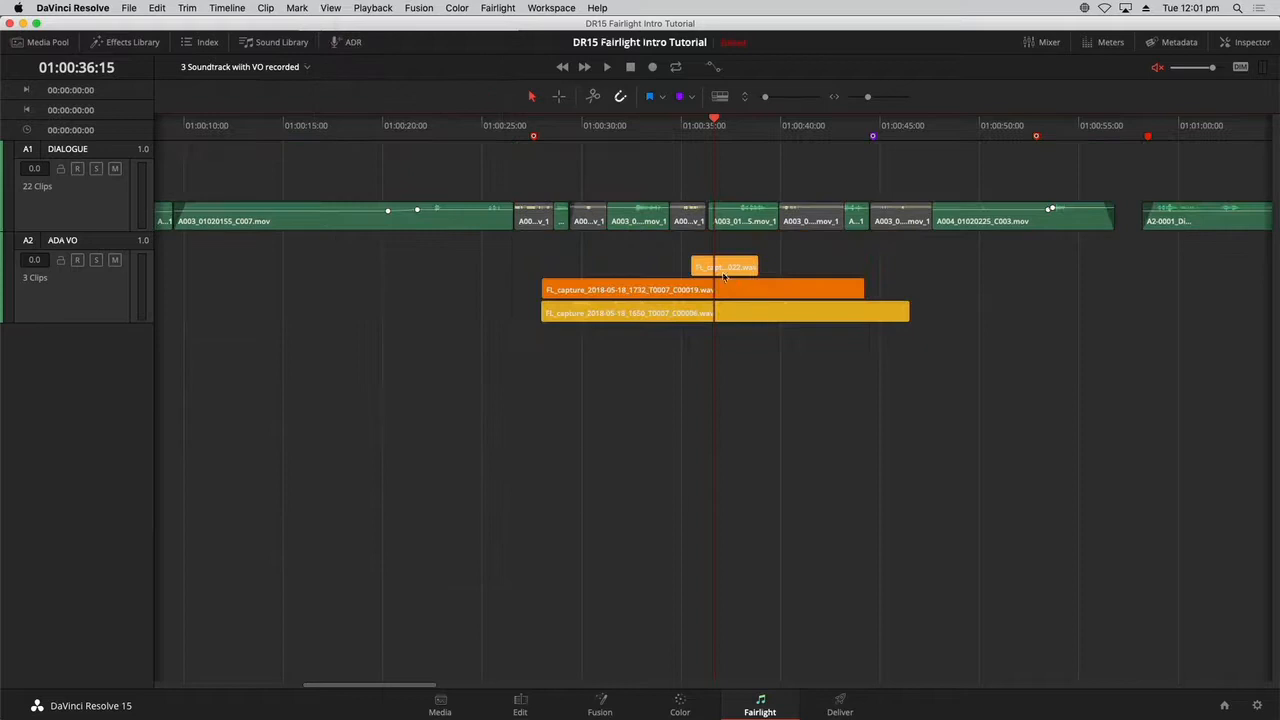
drag(767, 98, 786, 94)
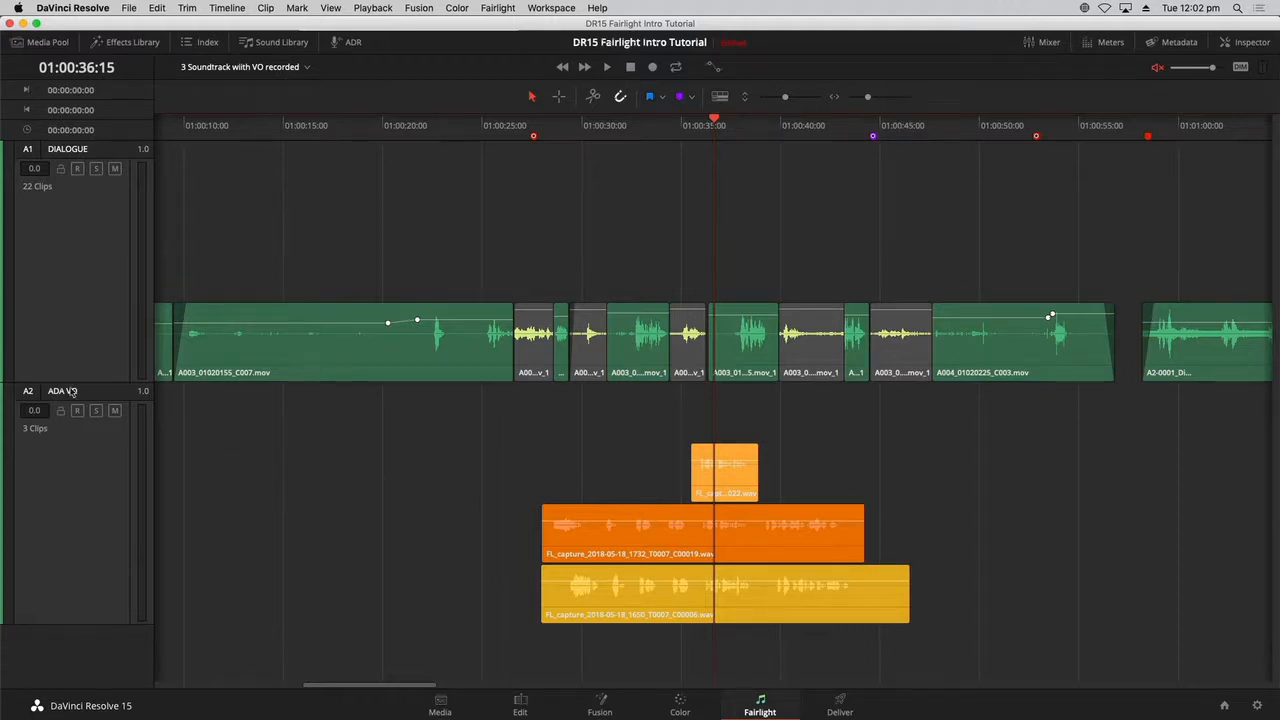
drag(75, 382, 83, 196)
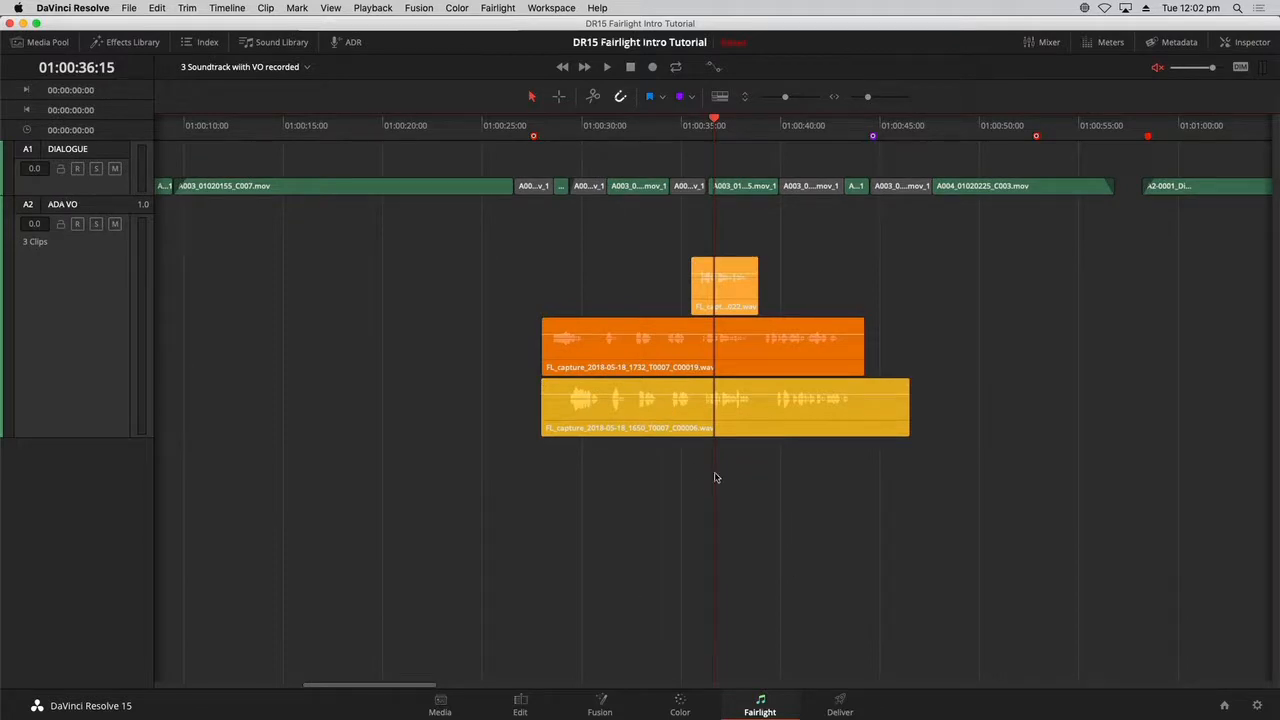
drag(785, 100, 811, 93)
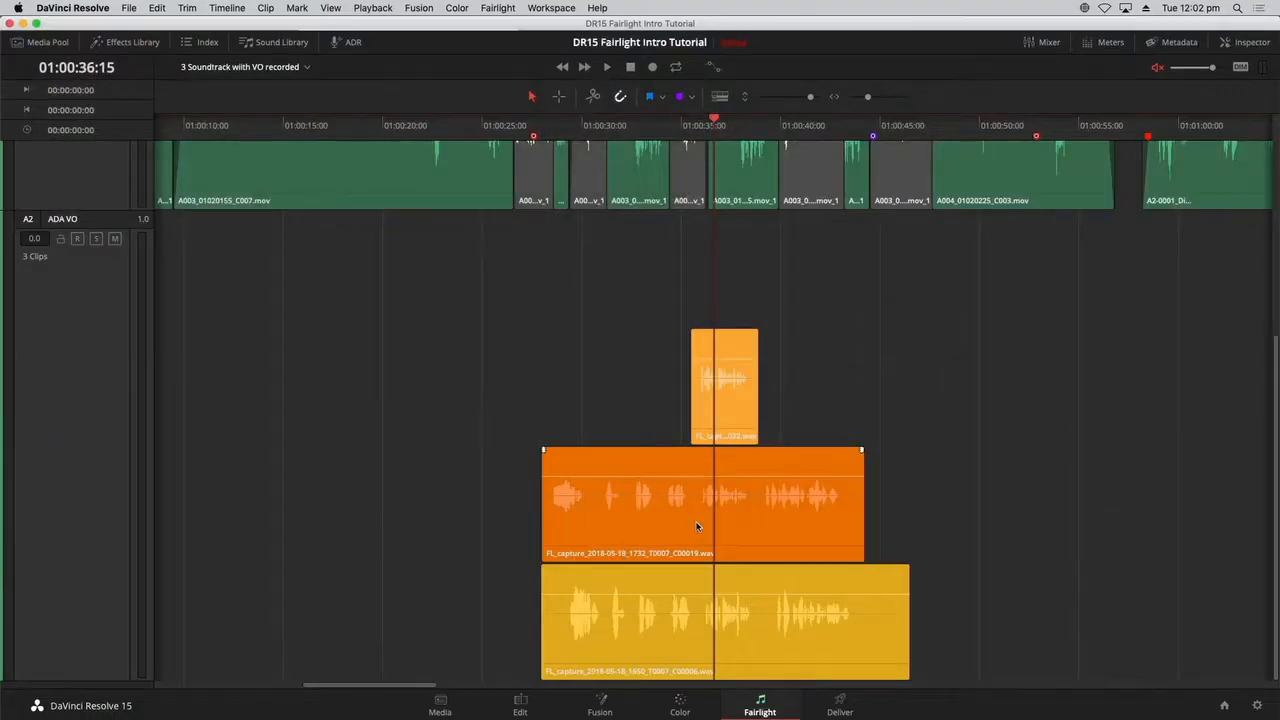
- Reorder the ADA VO layers so the yellow take is topmost, the orange take second and the short apricot take lowest
drag(697, 527, 696, 521)
drag(699, 355, 705, 413)
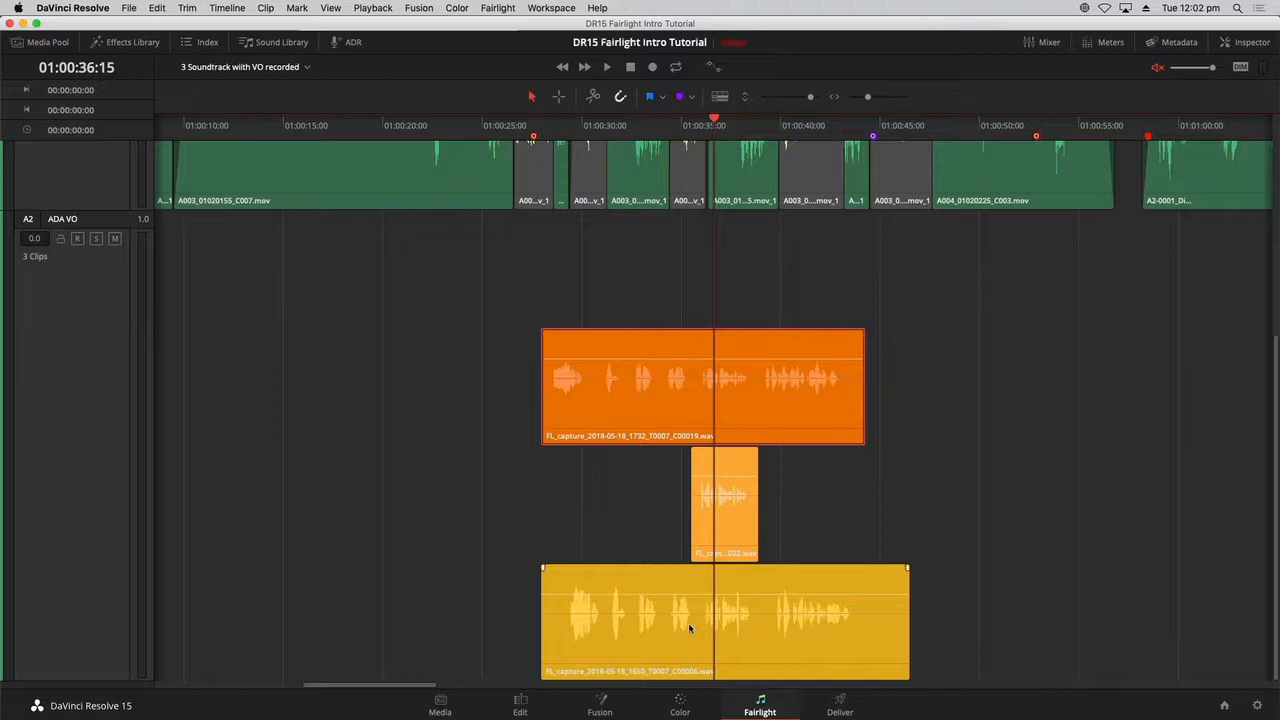
drag(688, 623, 679, 539)
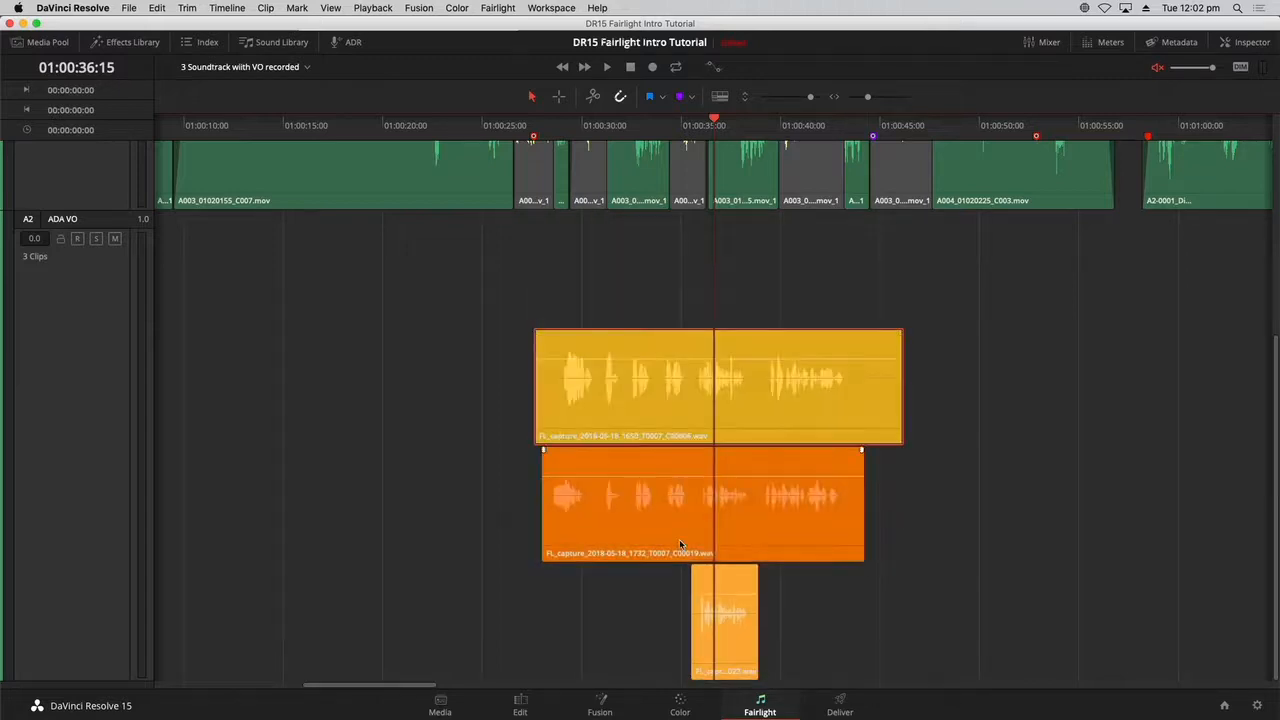
- Solo the ADA VO track and play its first line from about 01:00:28 with the yellow take as the top layer
click(567, 124)
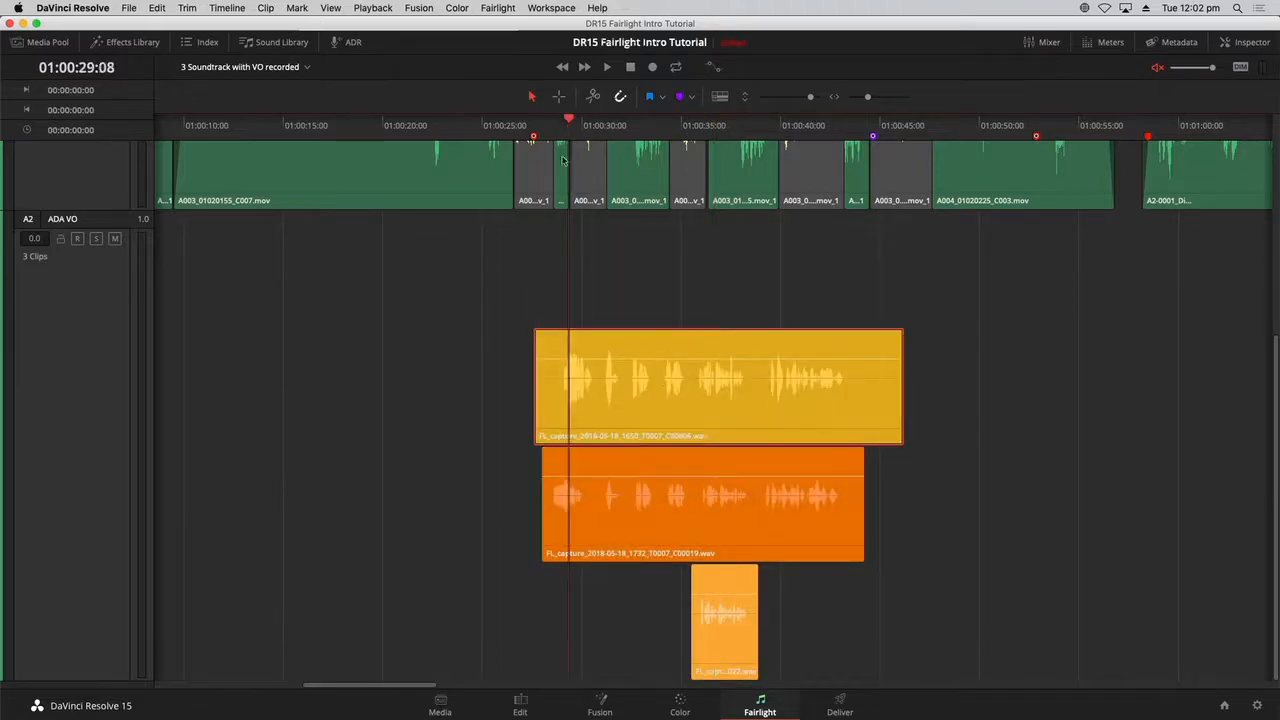
click(553, 125)
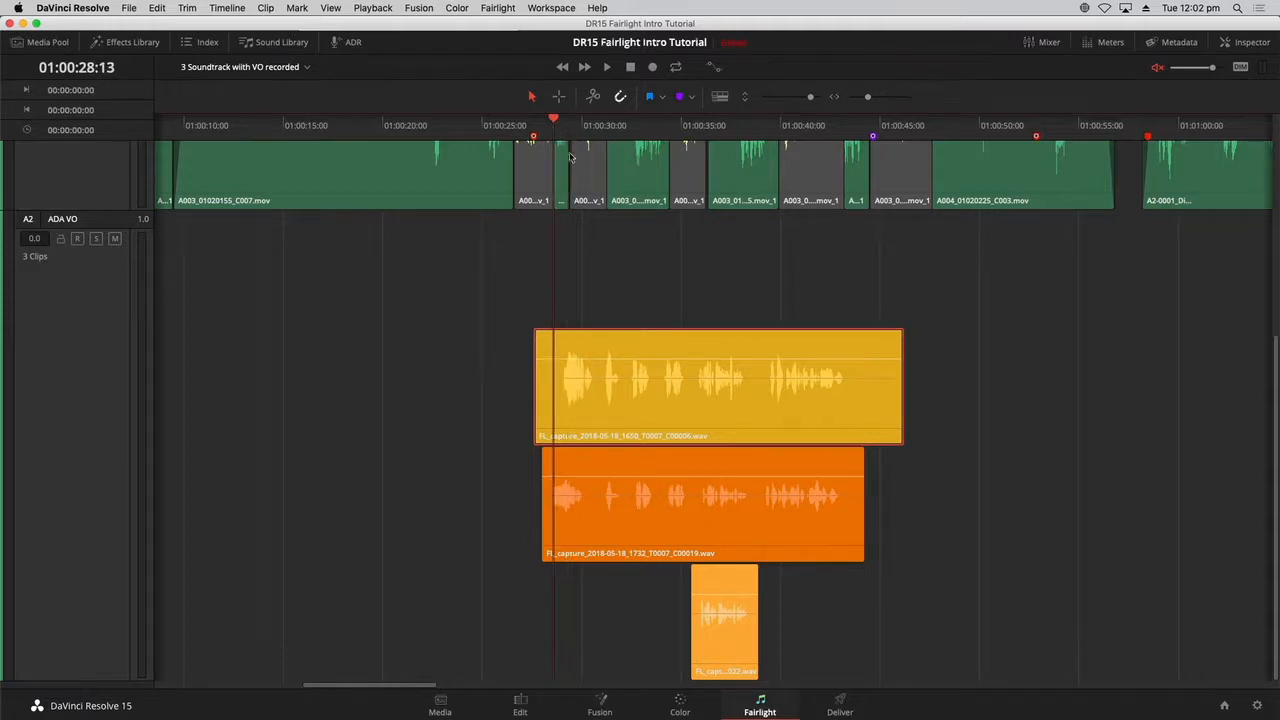
key(space)
key(space)
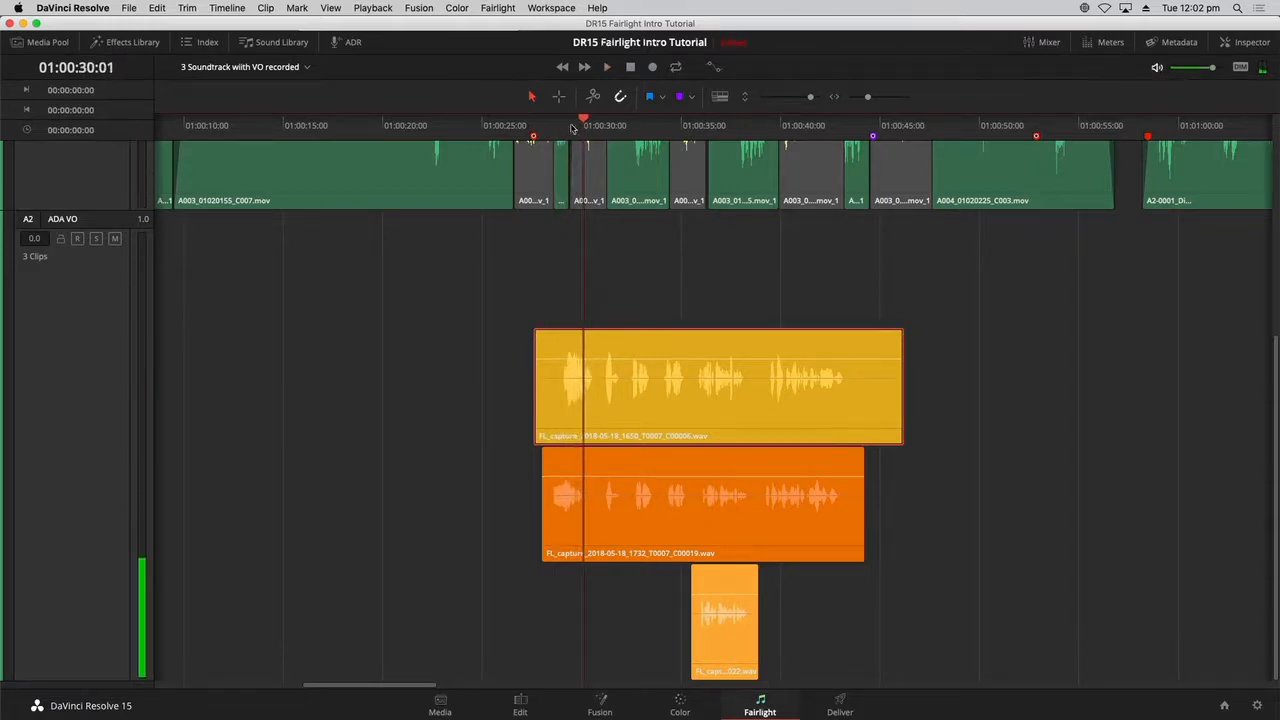
click(550, 131)
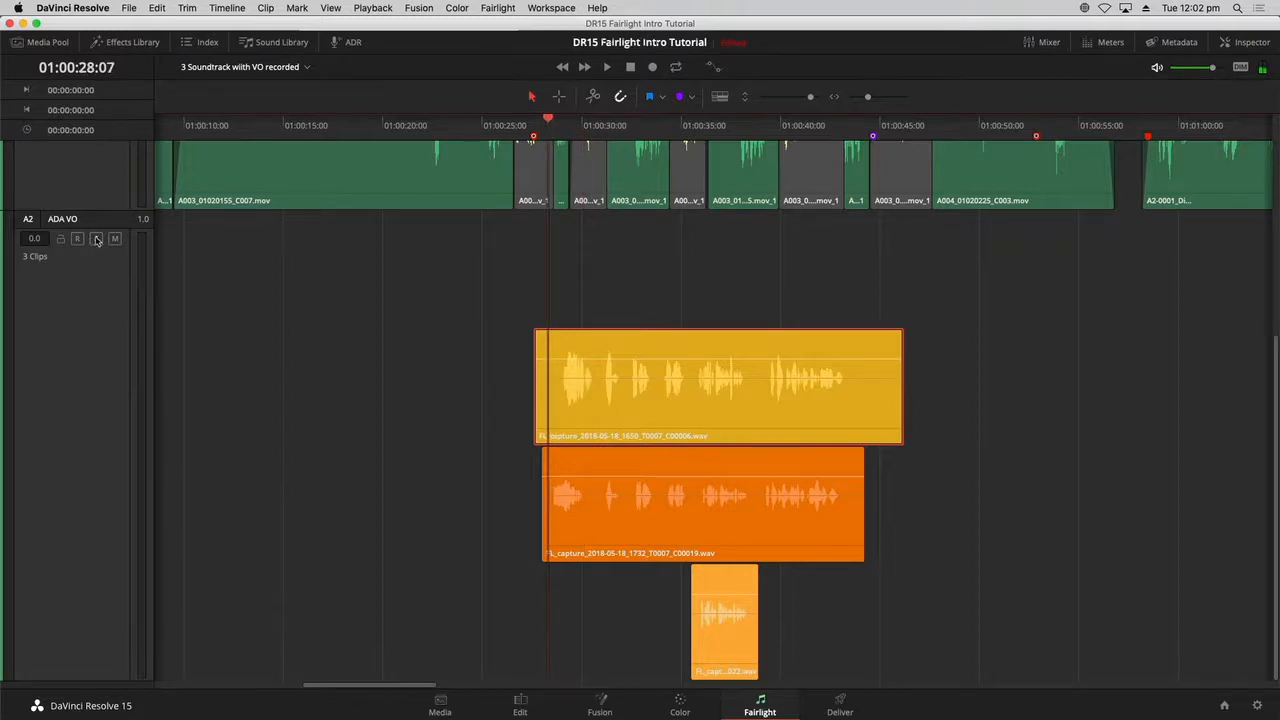
key(space)
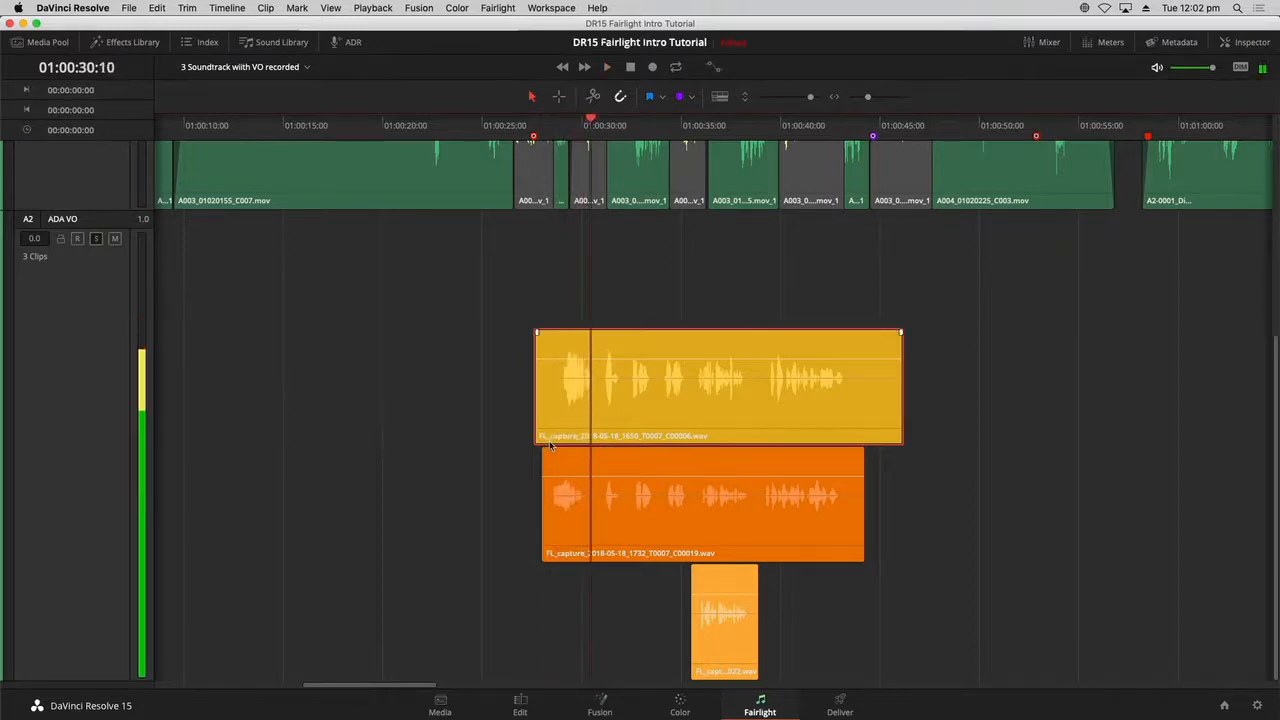
key(space)
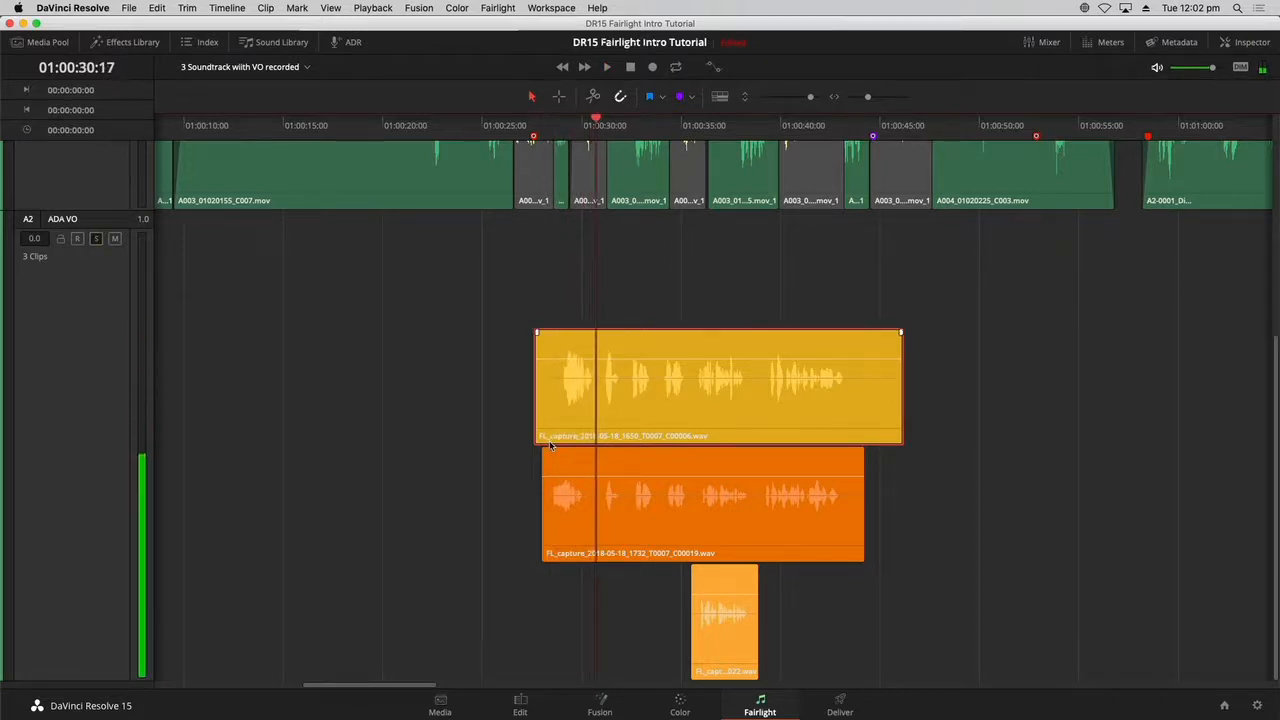
click(546, 127)
key(space)
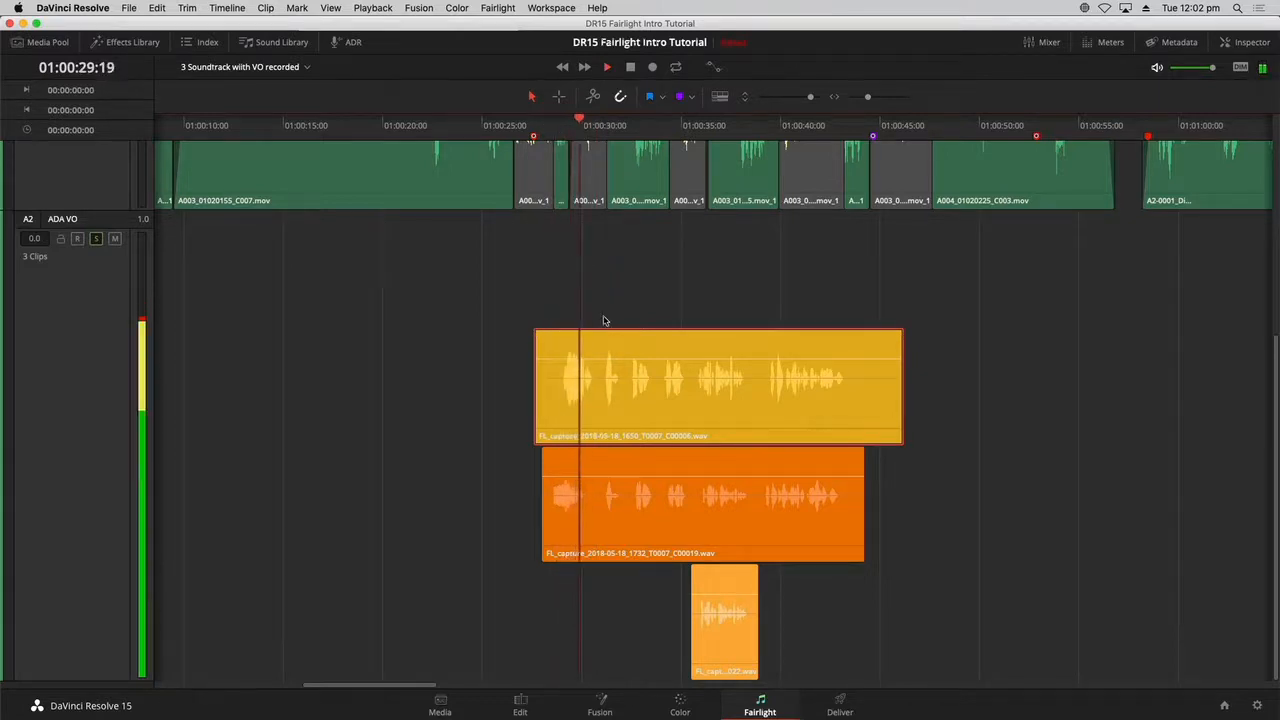
key(space)
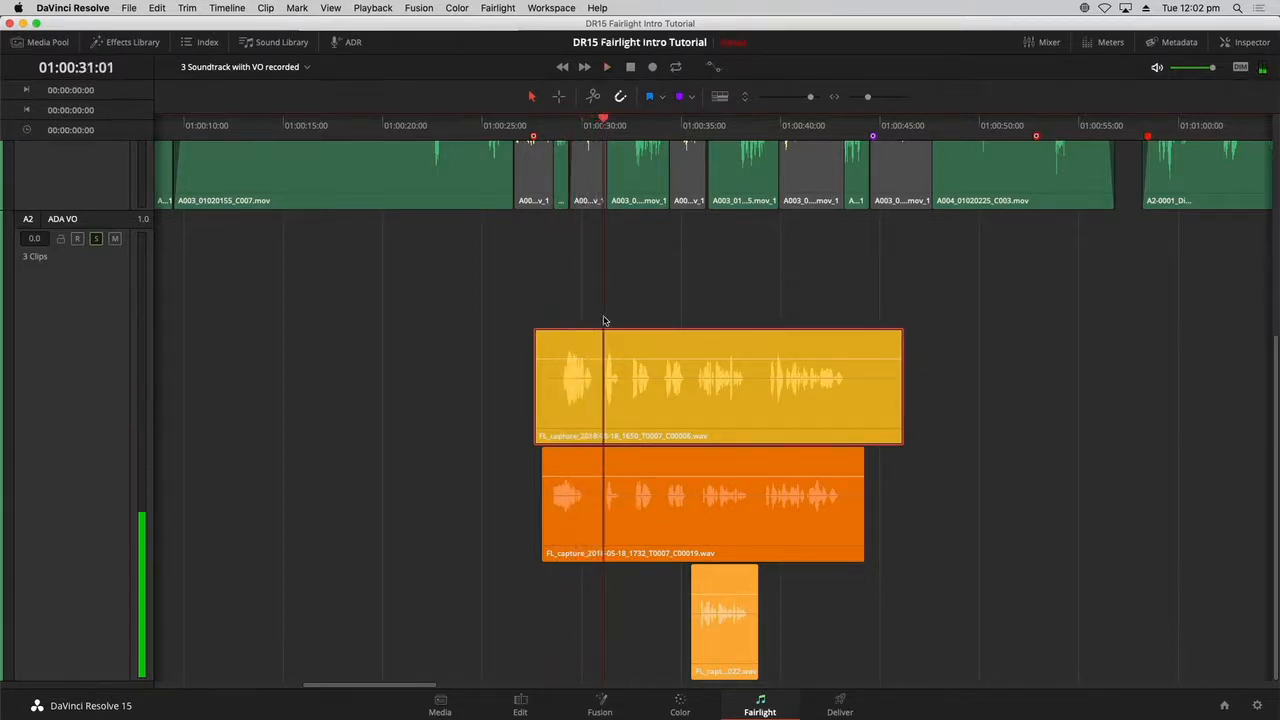
- Move the orange take back above the yellow take and the short apricot take to the top layer
drag(643, 515, 631, 355)
drag(720, 639, 719, 372)
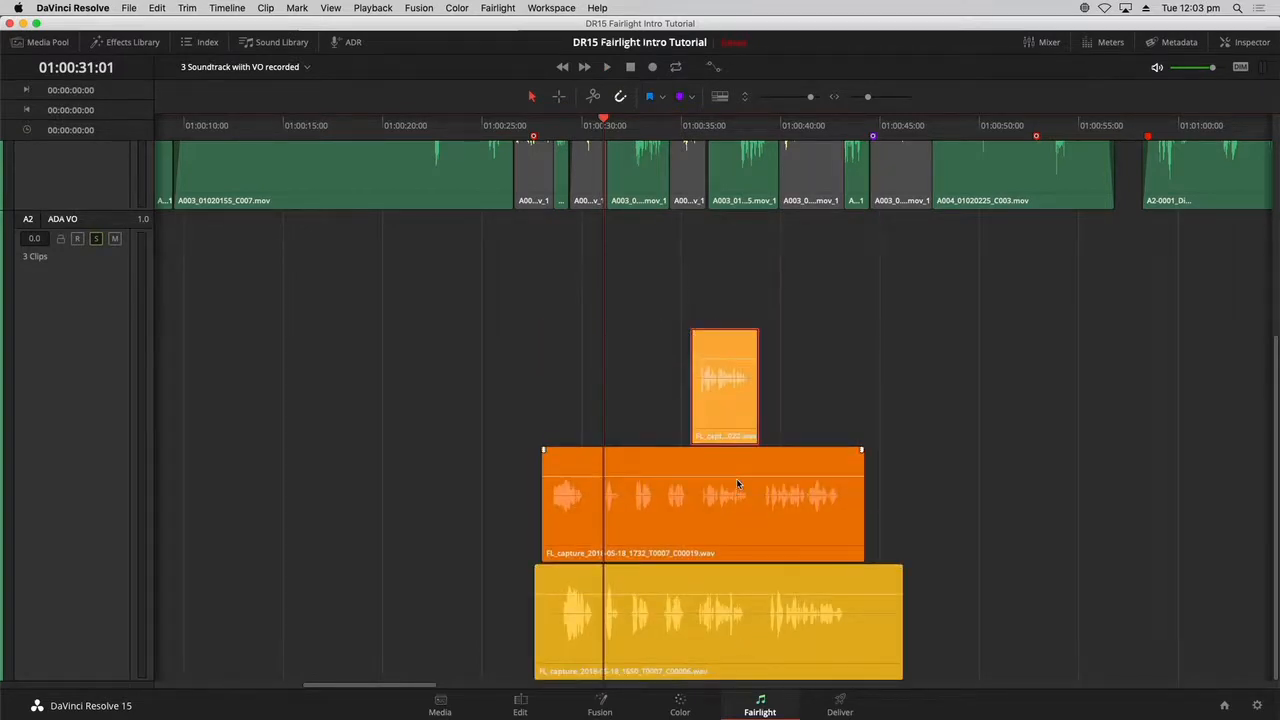
- Split the orange and yellow ADA VO takes at 01:00:30:17, between the first and second lines
click(614, 572)
key(super+equal)
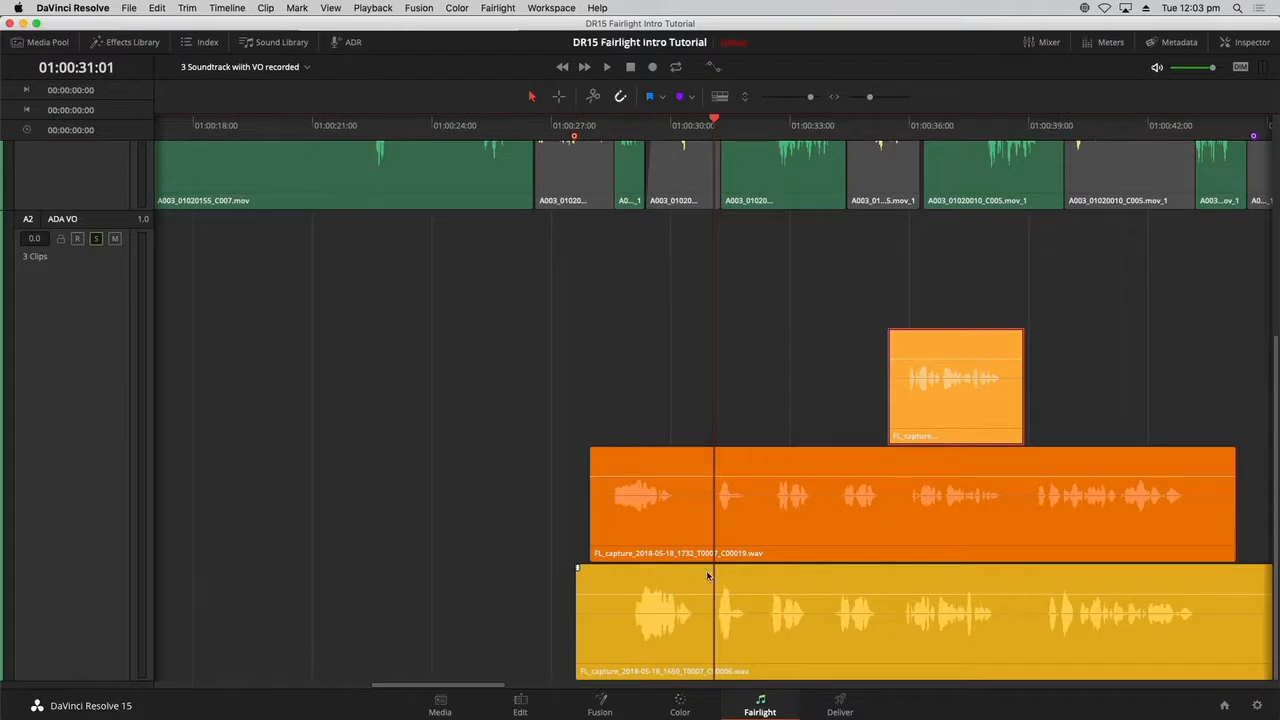
drag(718, 574, 705, 522)
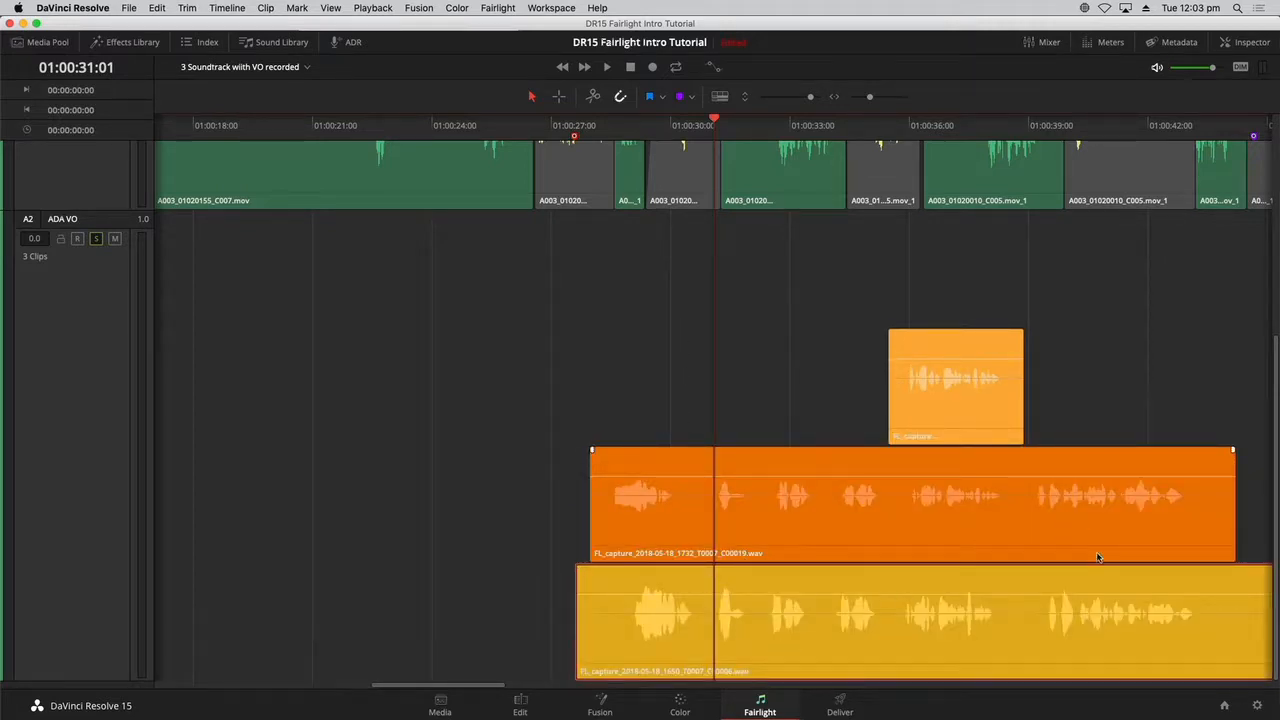
drag(714, 121, 700, 121)
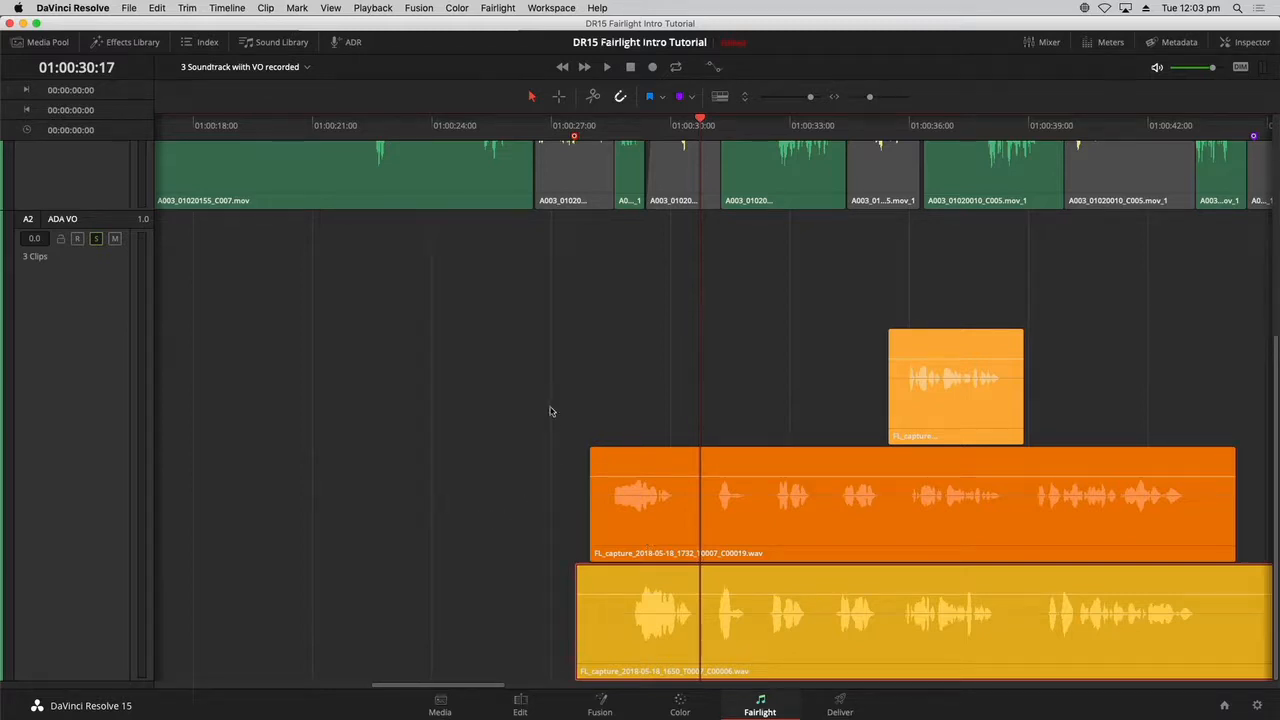
drag(549, 408, 683, 653)
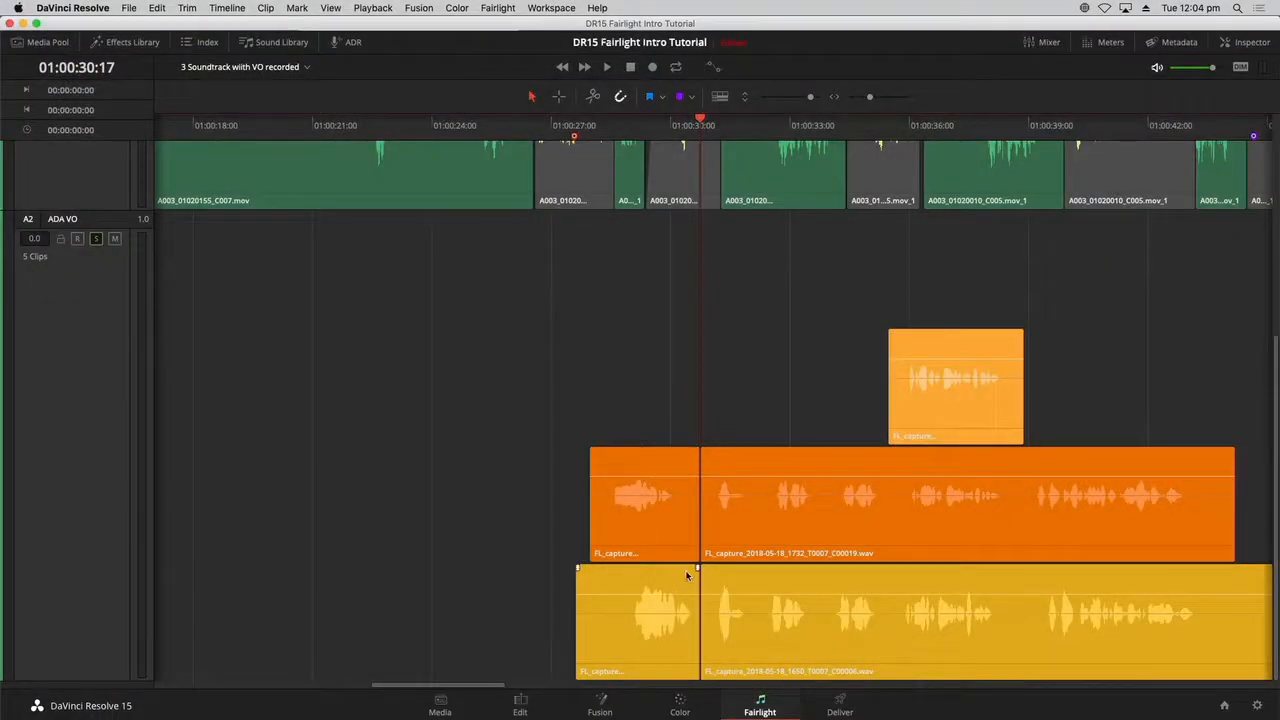
- Split the orange and yellow takes again at 01:00:32:05 and 01:00:33:18 to separate the second and third lines
drag(742, 125, 760, 126)
drag(816, 391, 803, 665)
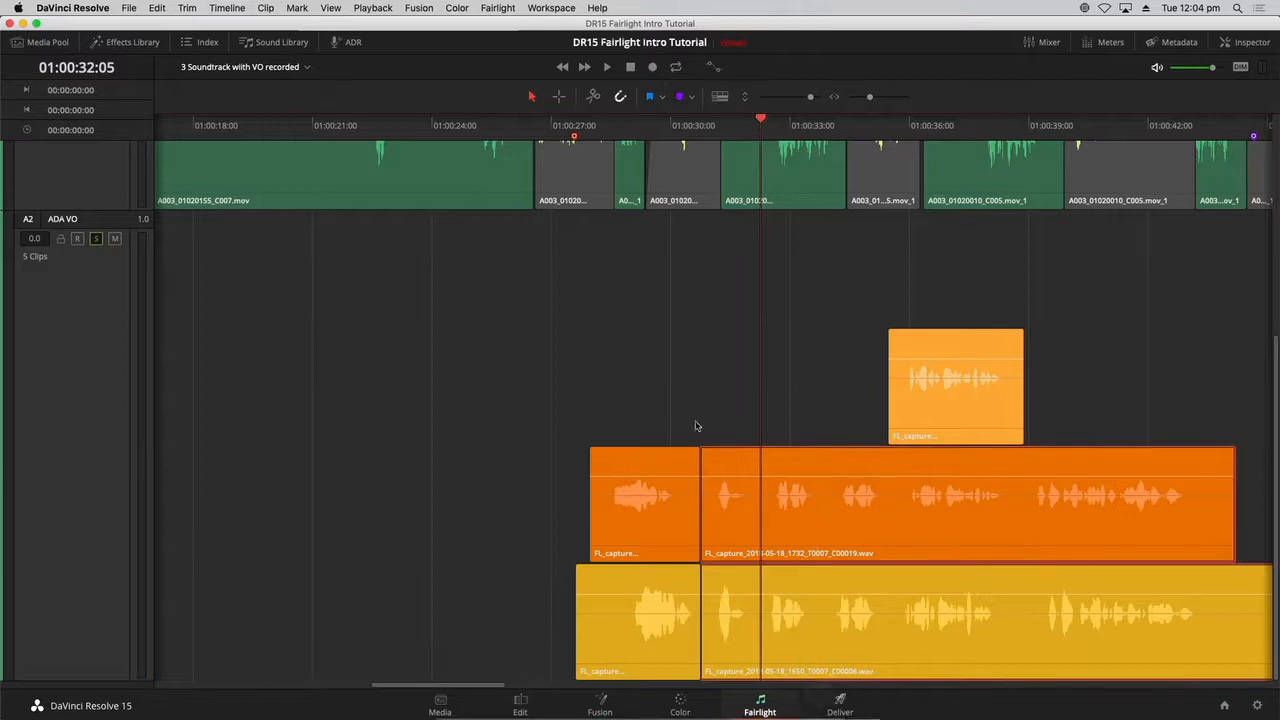
click(589, 99)
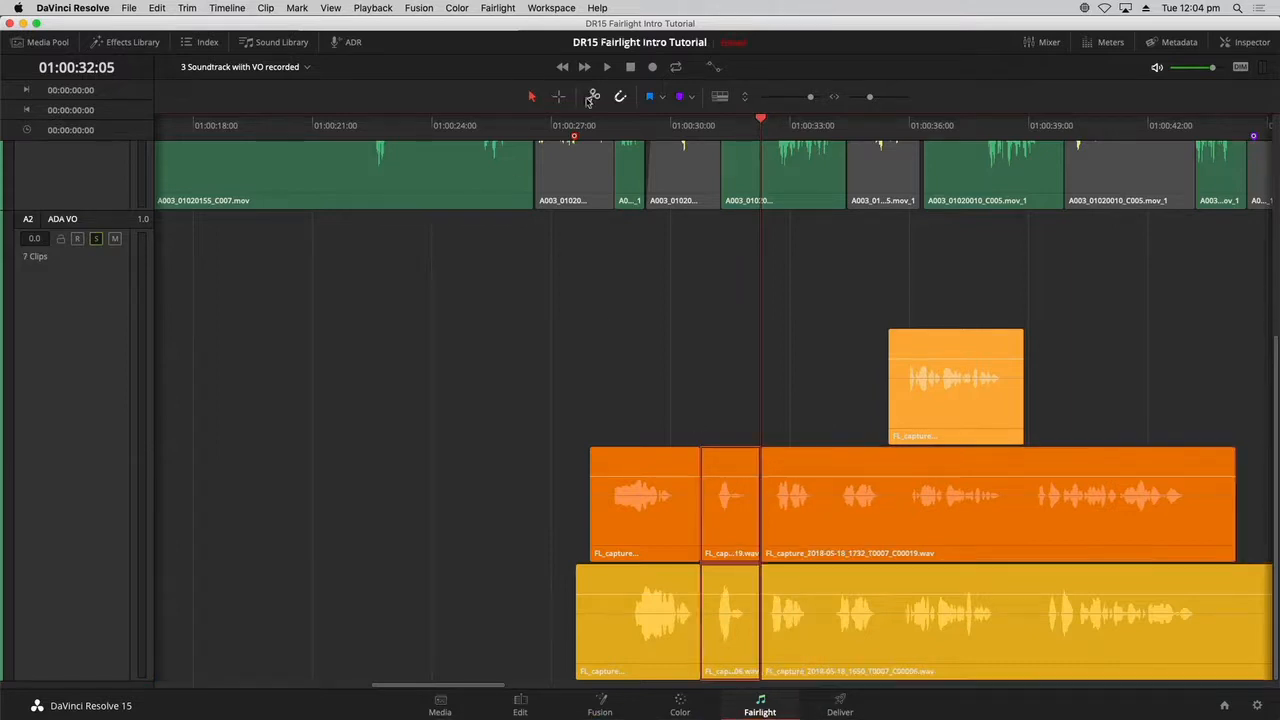
click(818, 140)
click(846, 655)
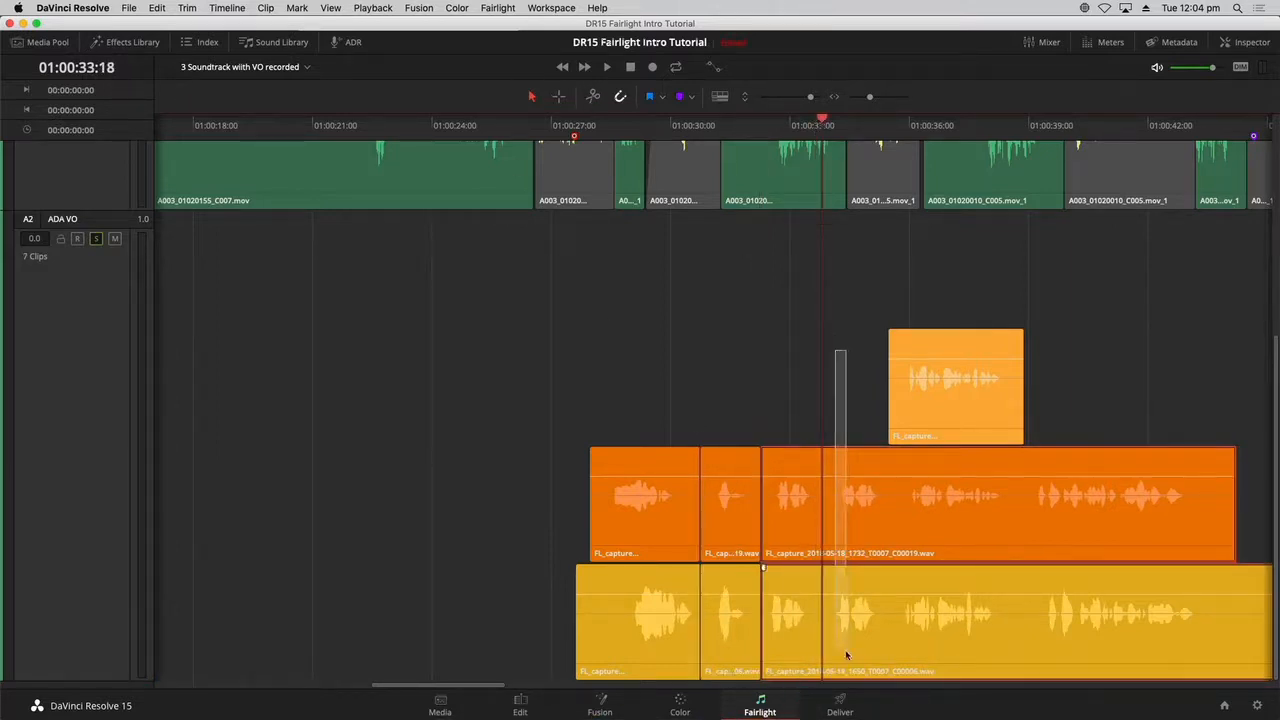
key(super+b)
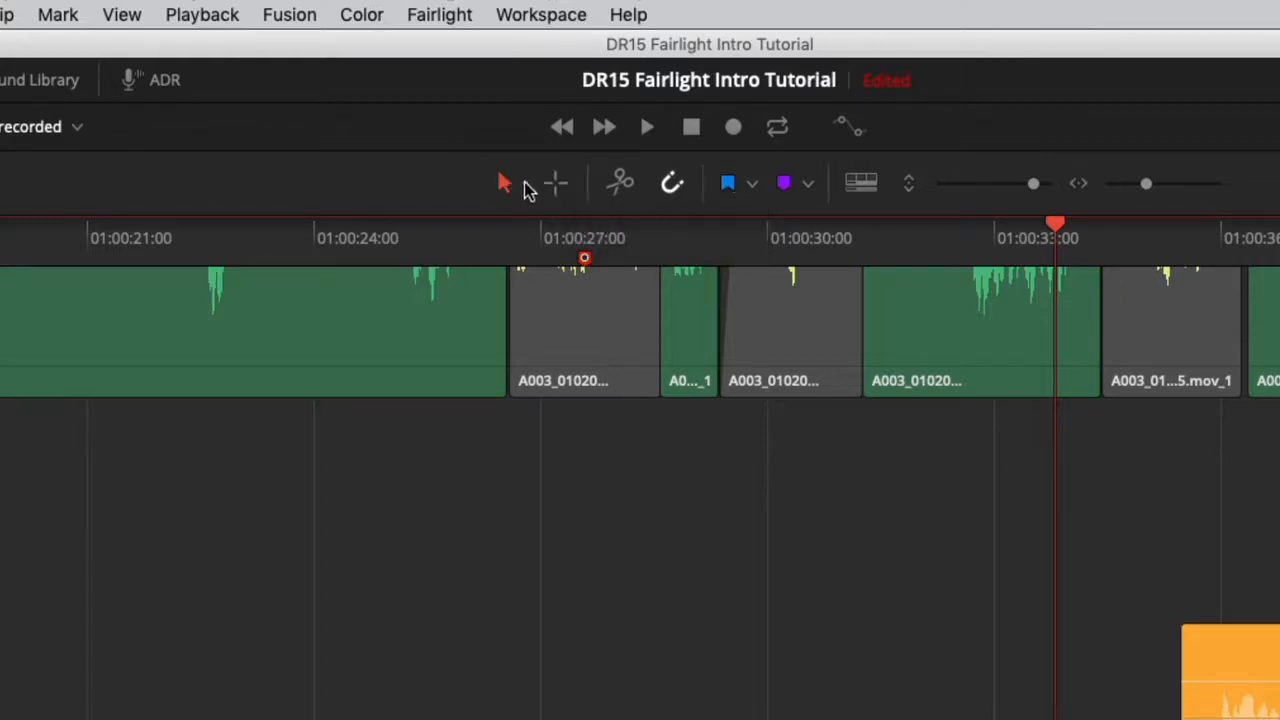
- Use range selection to split the orange and yellow takes from 01:00:35:09 to 01:00:38:23, around the apricot clip
click(563, 190)
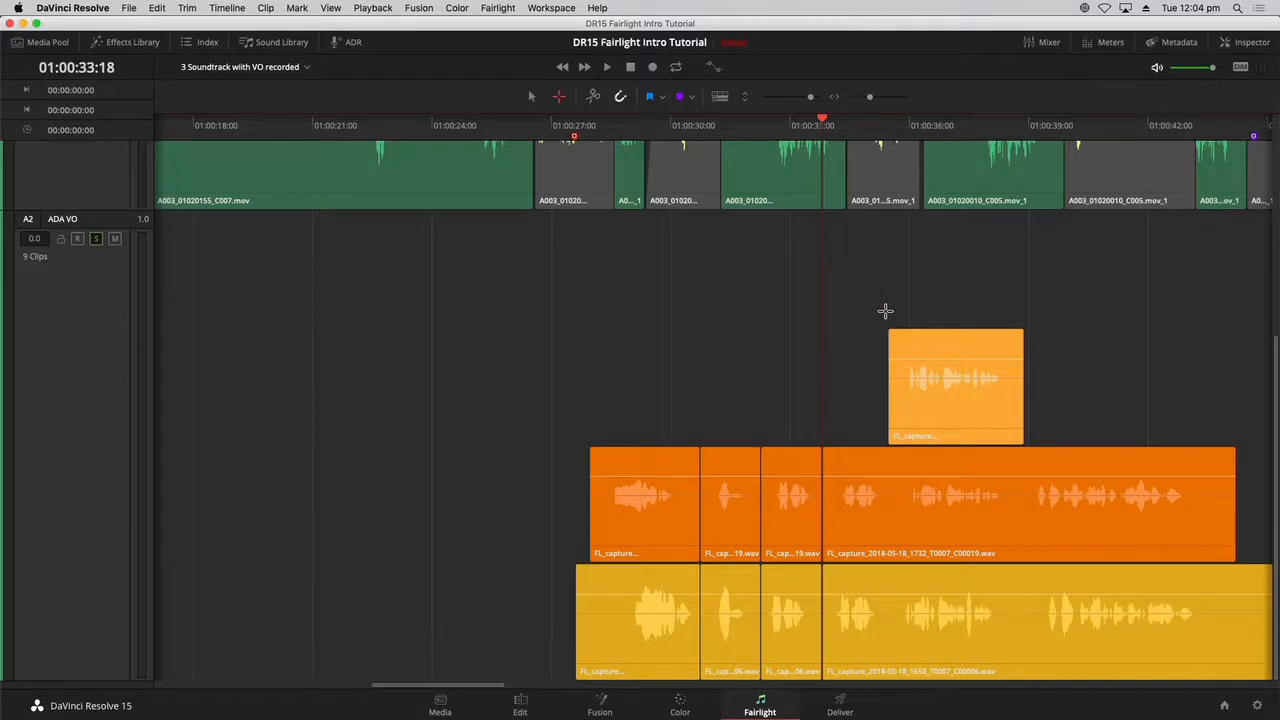
drag(885, 312, 1023, 680)
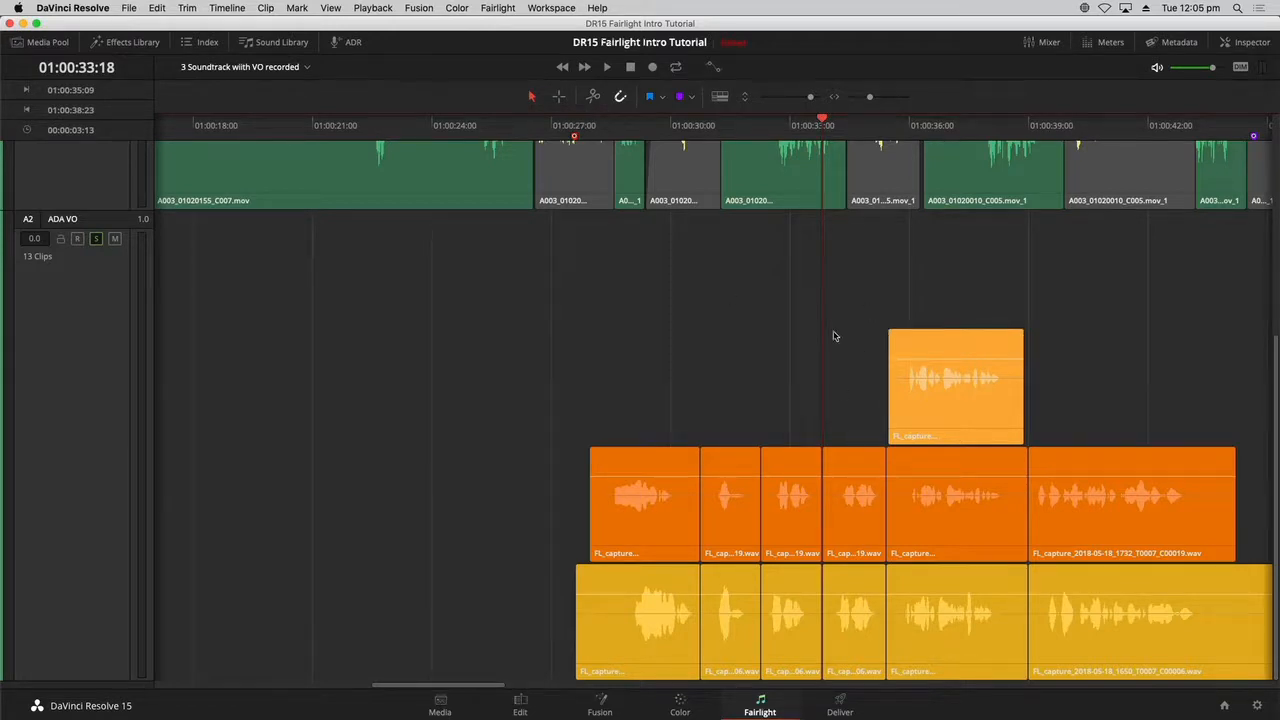
- Move the last orange and yellow clips together to about 01:01:41, beneath the final disabled dialogue clip
key(shift+z)
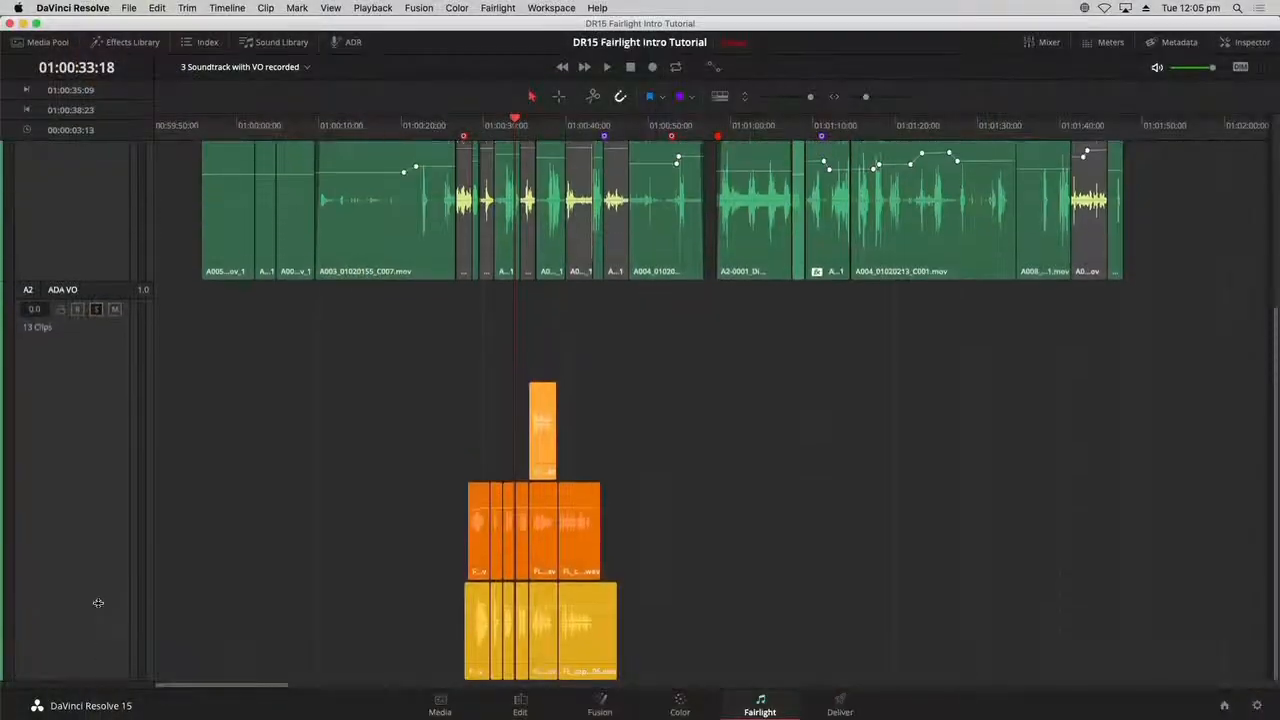
scroll(98, 543, up, 2)
scroll(98, 543, up, 2)
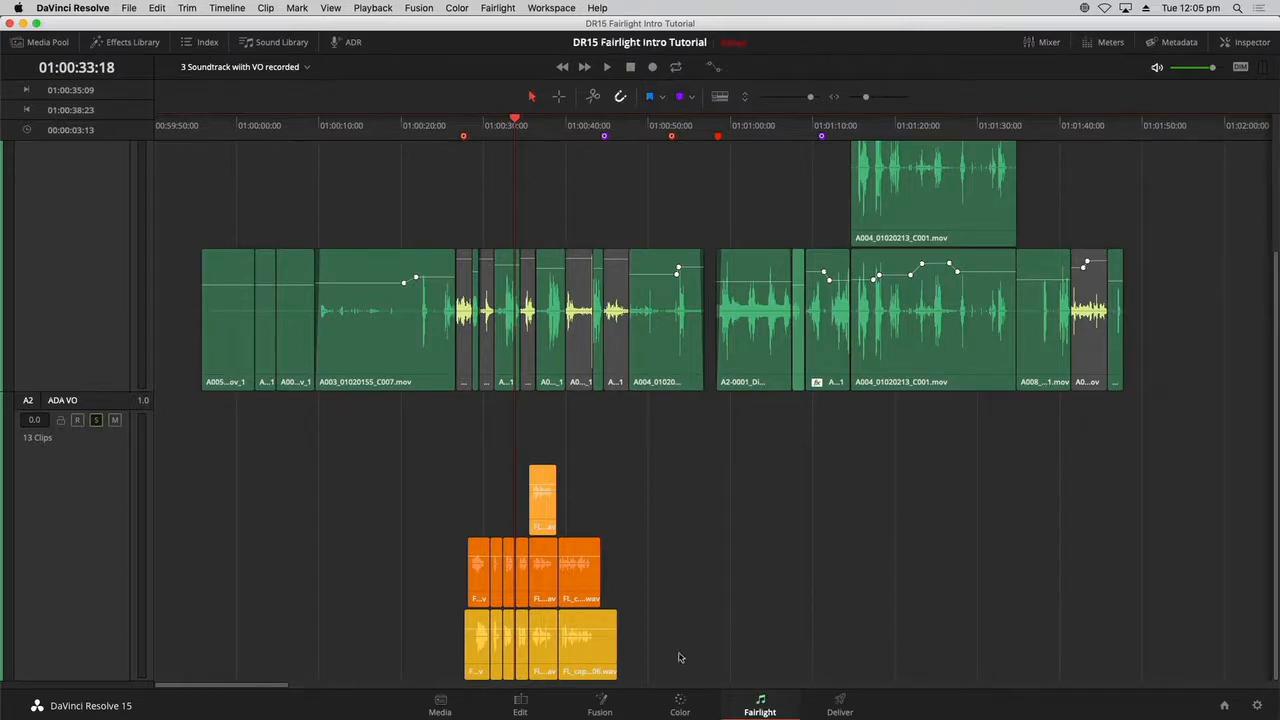
drag(695, 658, 1087, 579)
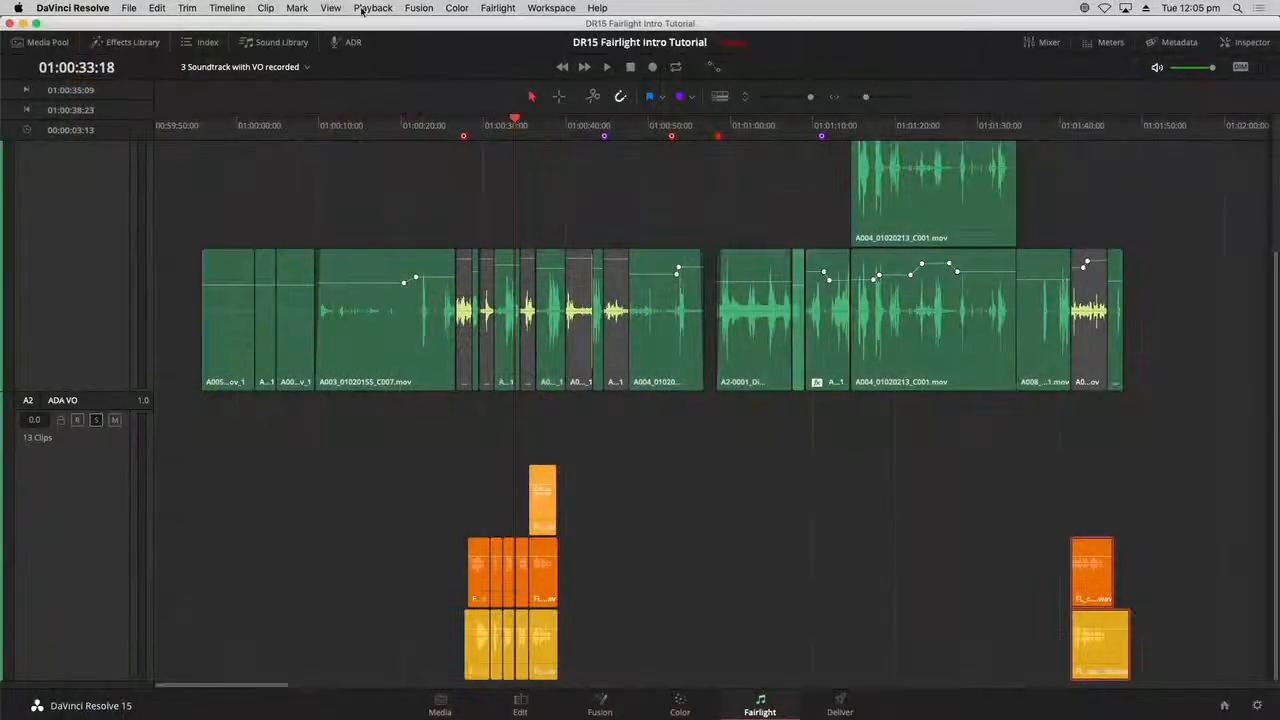
- Hide the audio track layers and move the last line of the grouped ADA VO takes beneath the fifth disabled dialogue clip, at about 01:00:43
click(331, 8)
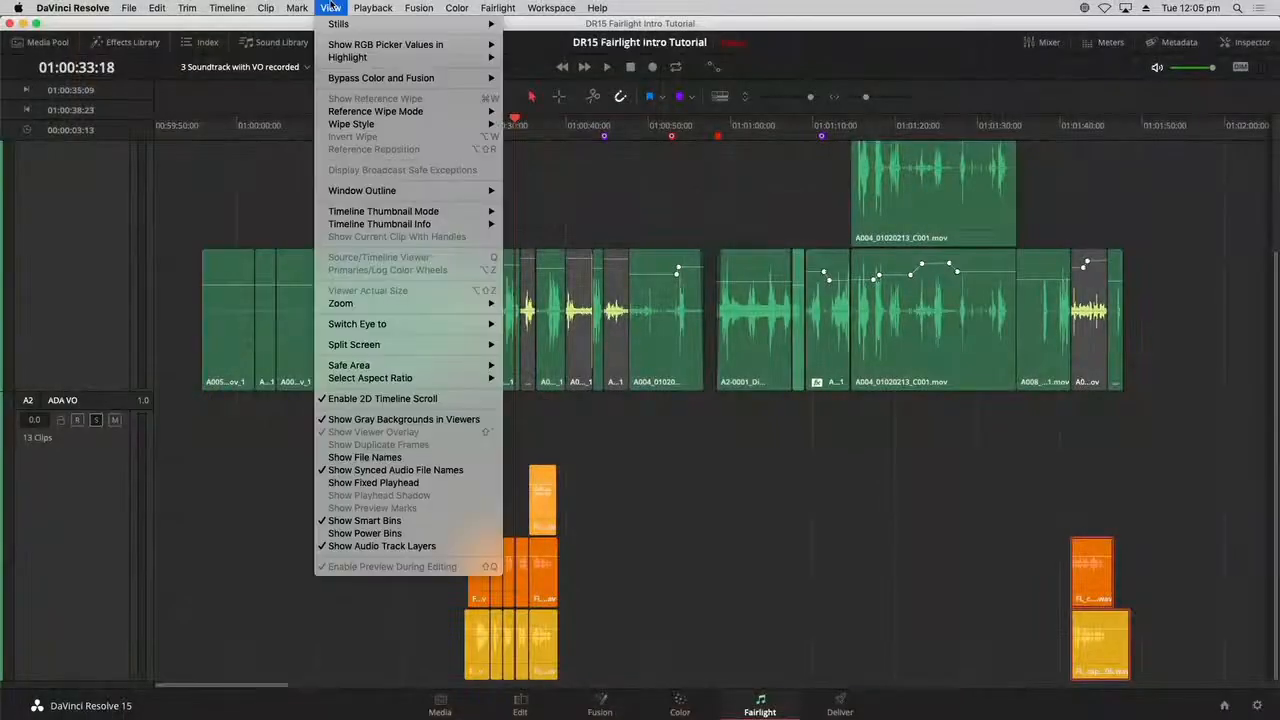
click(347, 546)
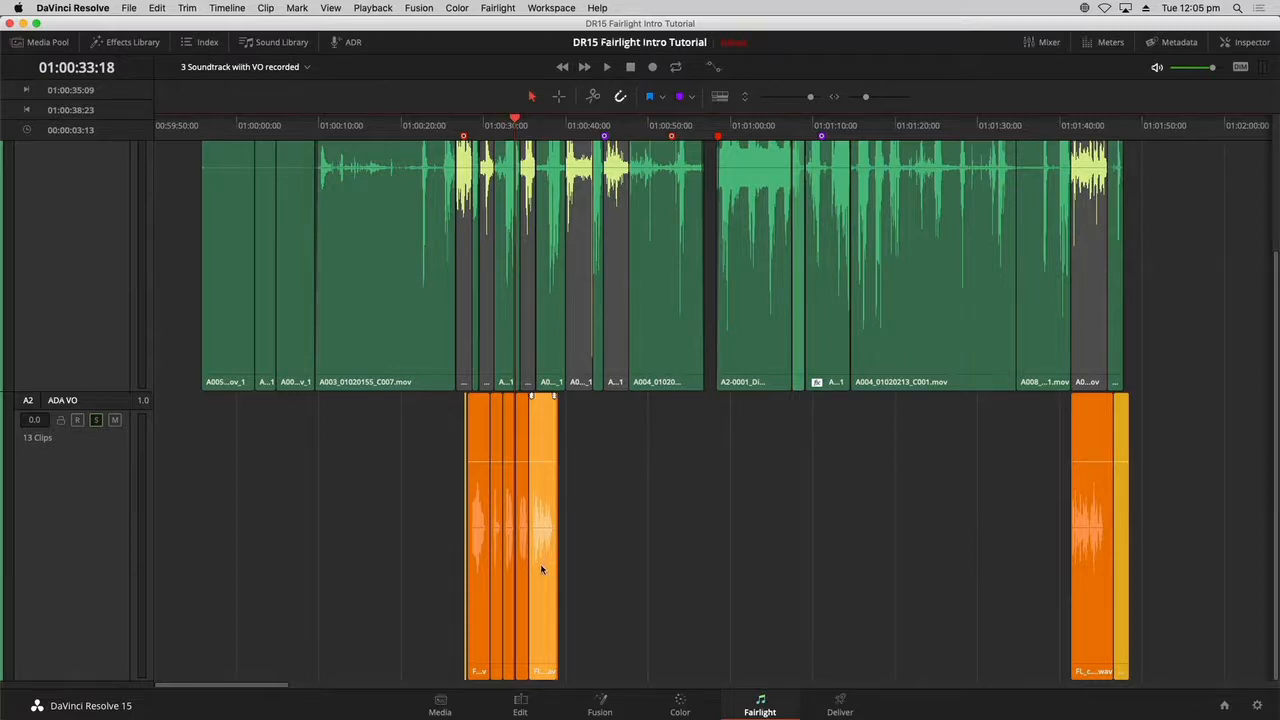
drag(541, 569, 607, 568)
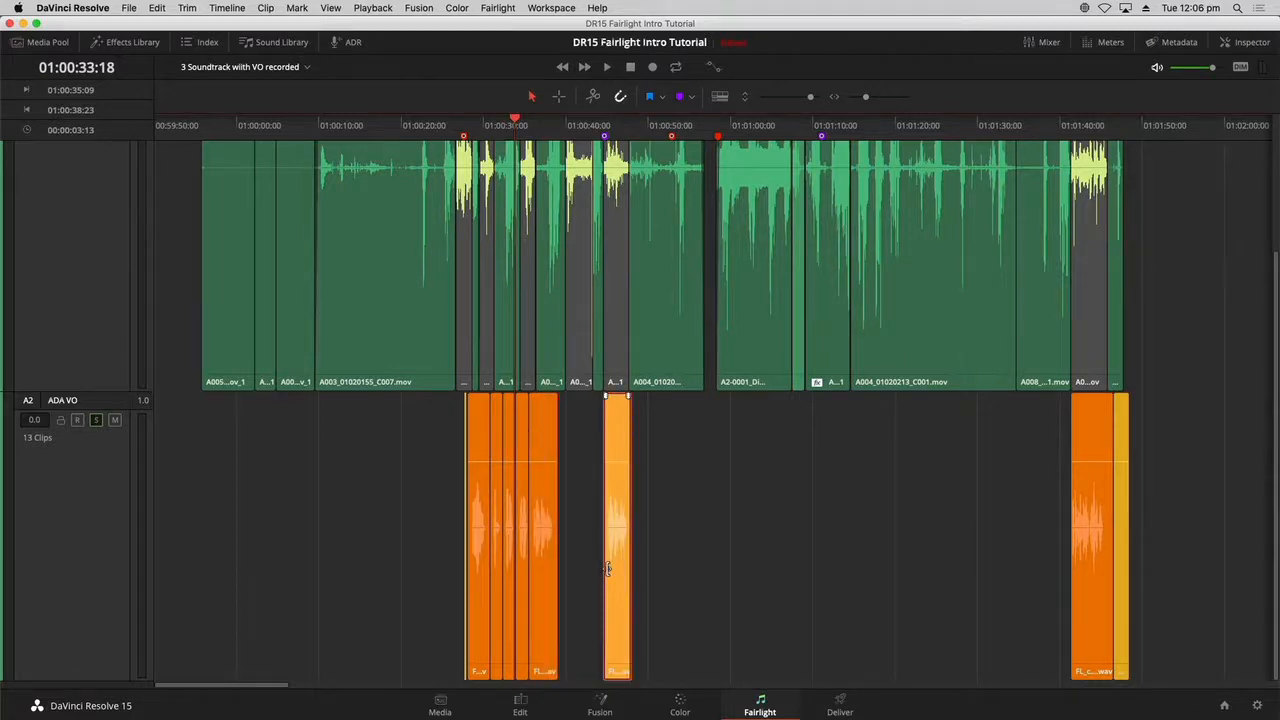
key(super+z)
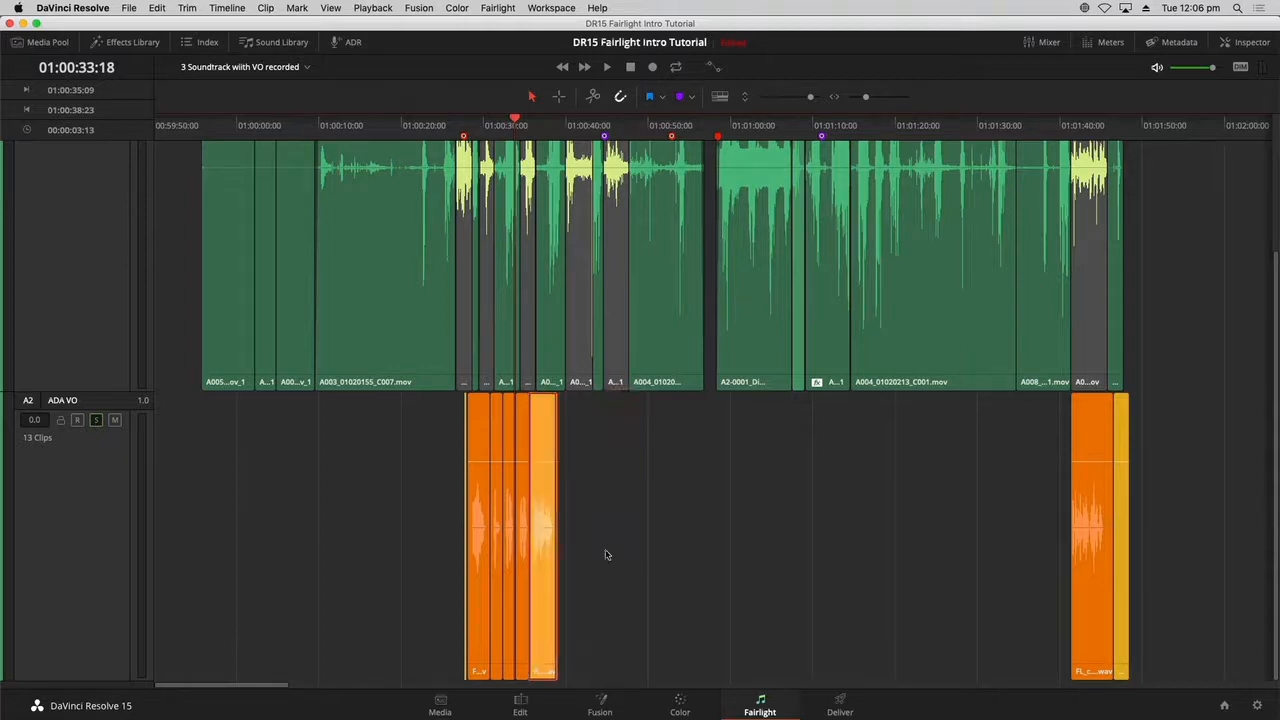
click(545, 542)
drag(539, 554, 616, 532)
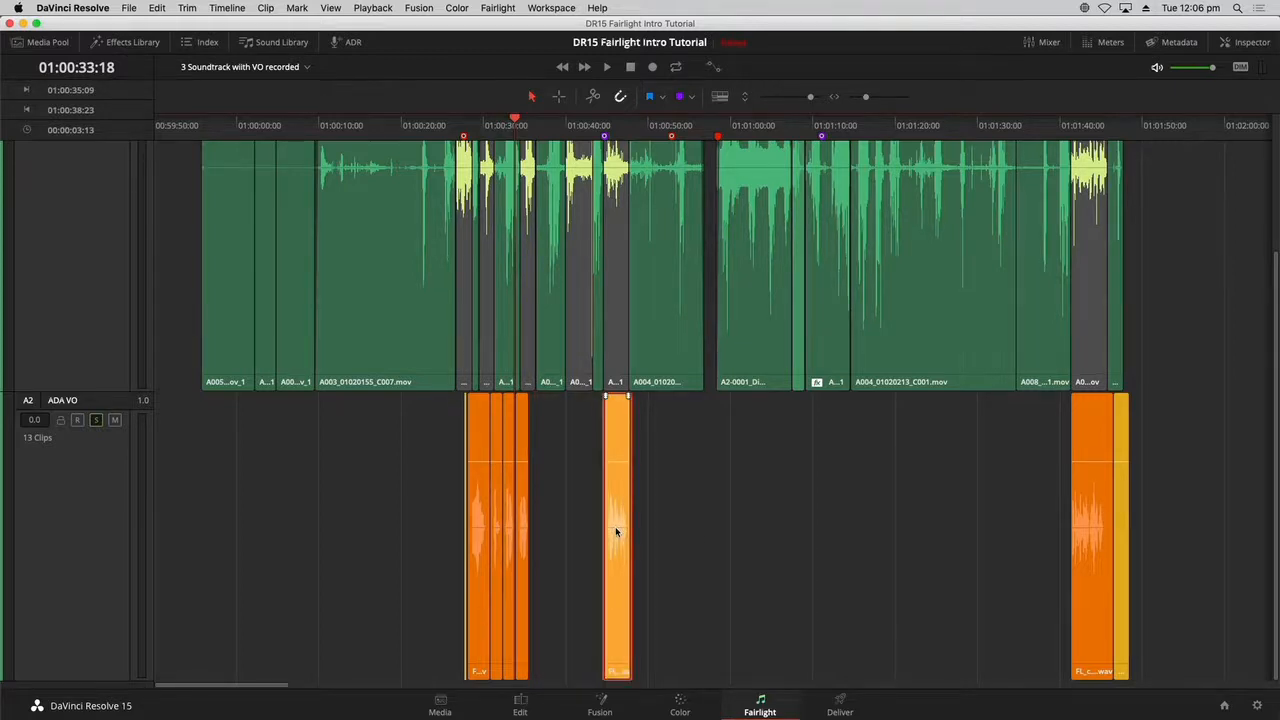
- Move the fourth, third and first ADA VO lines with all their takes beneath the matching disabled dialogue clips
key(super+equal)
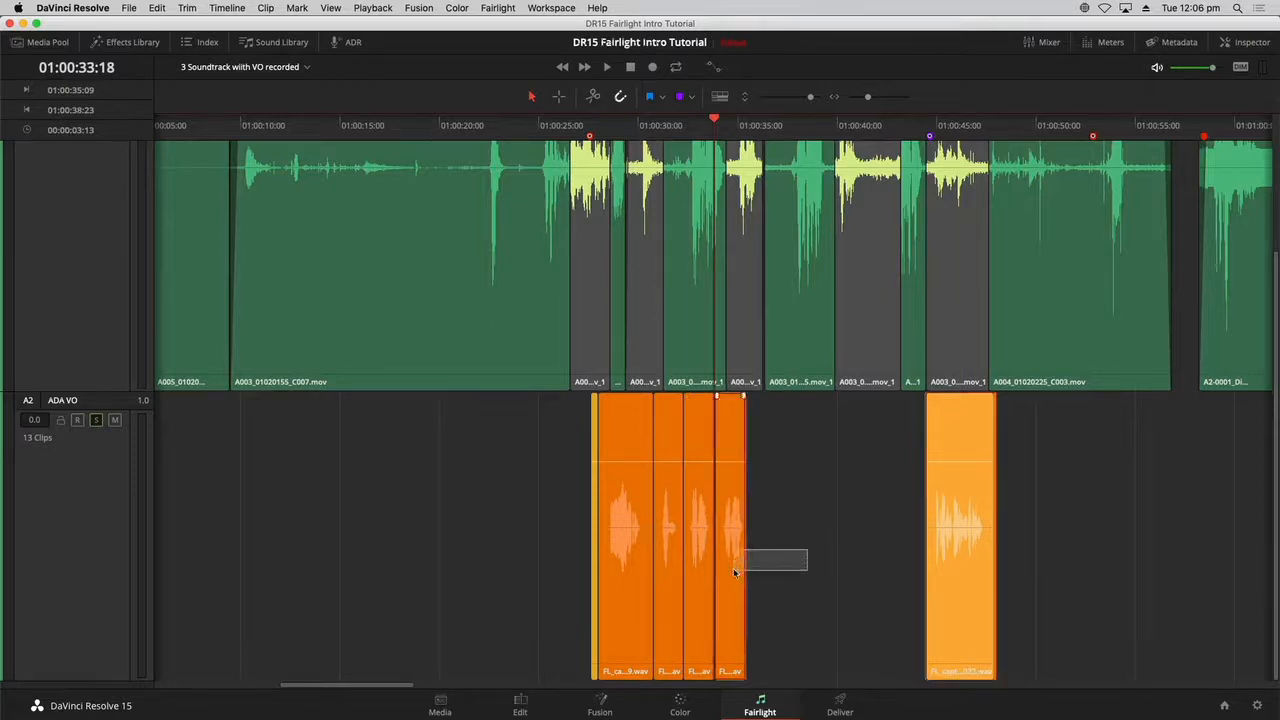
drag(729, 557, 848, 549)
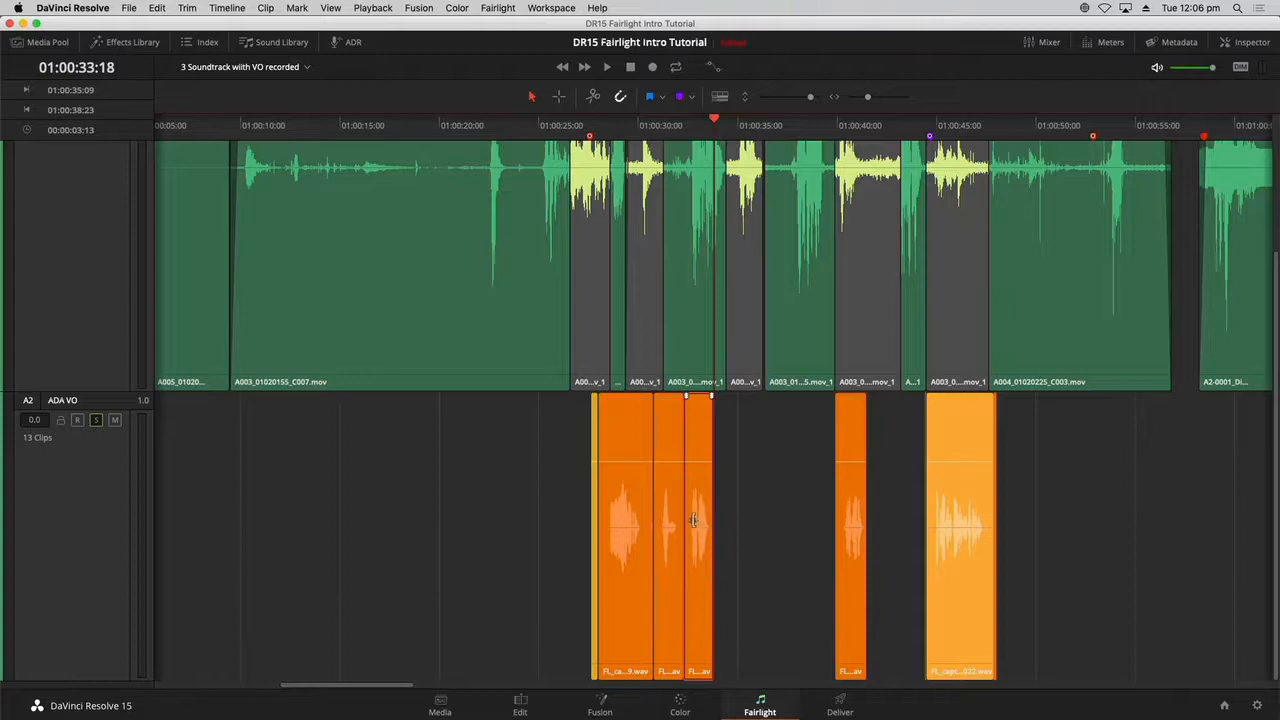
drag(698, 519, 741, 526)
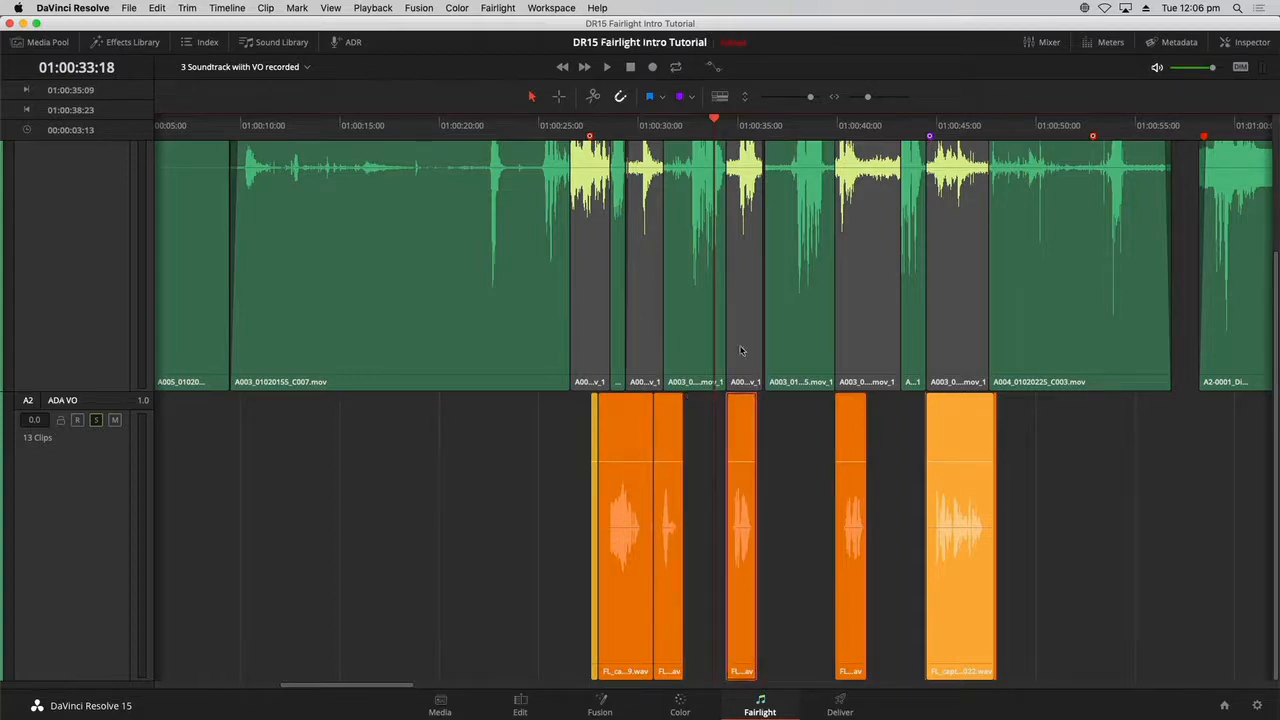
drag(509, 520, 587, 524)
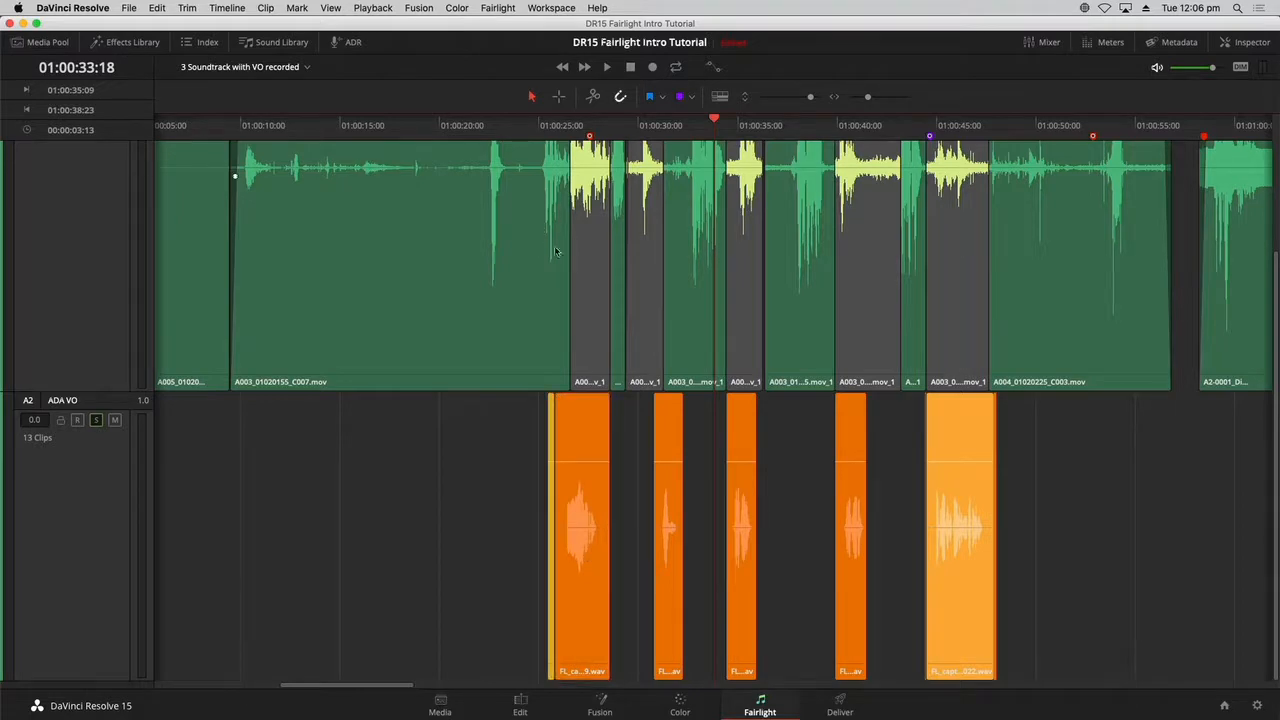
- Show the audio track layers, move the third line's yellow take above its orange take, and play it back
key(super+minus)
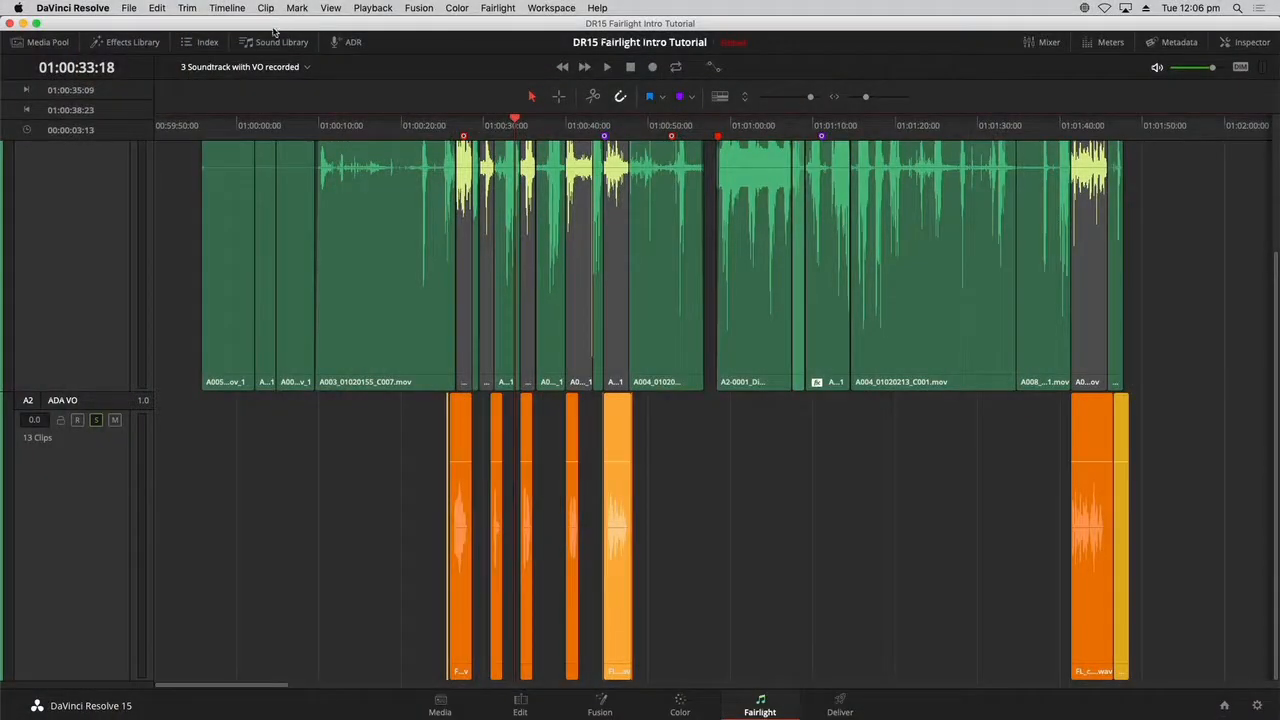
click(330, 7)
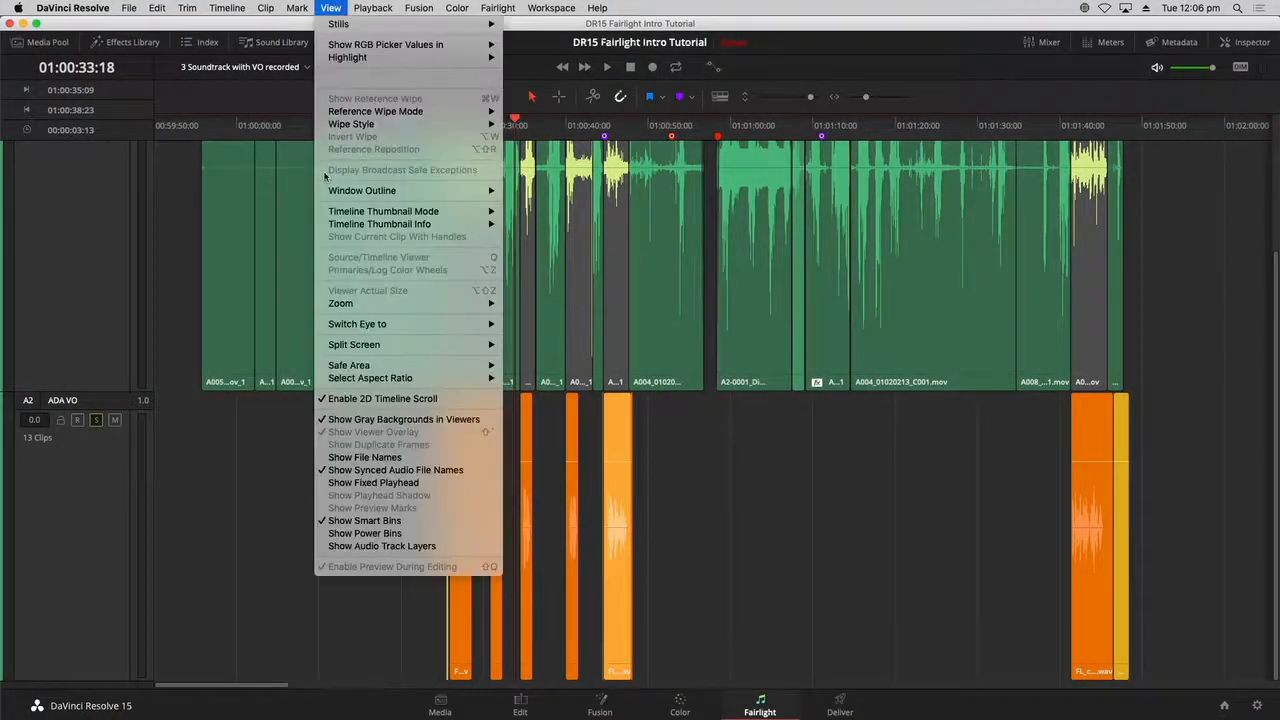
click(360, 548)
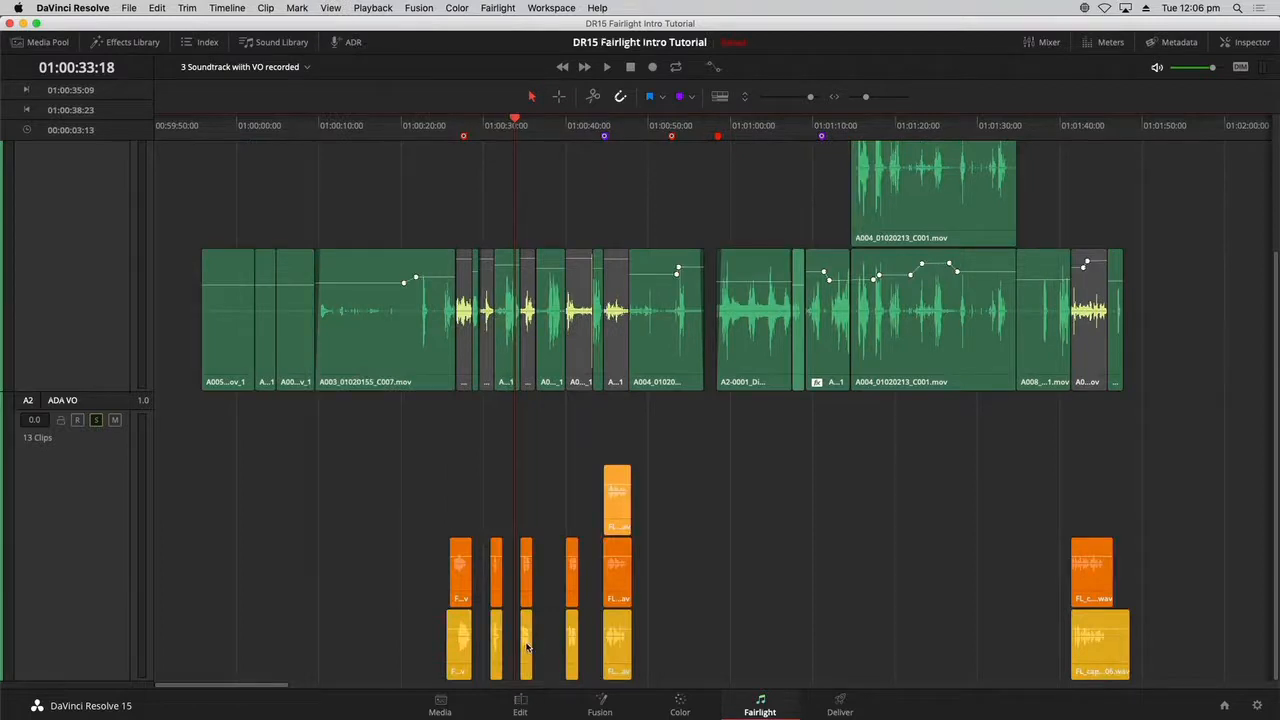
drag(527, 647, 528, 575)
key(space)
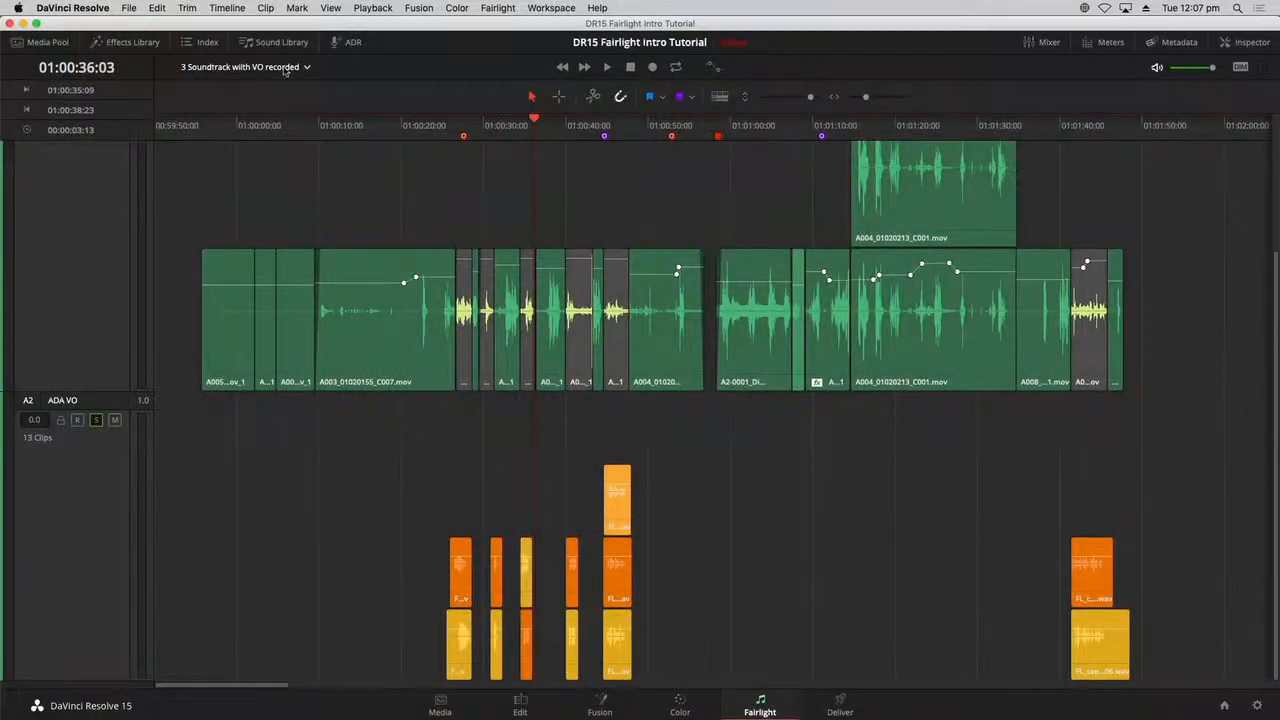
- Switch to the 4 Dialogue Editing timeline and hide its audio track layers
click(284, 68)
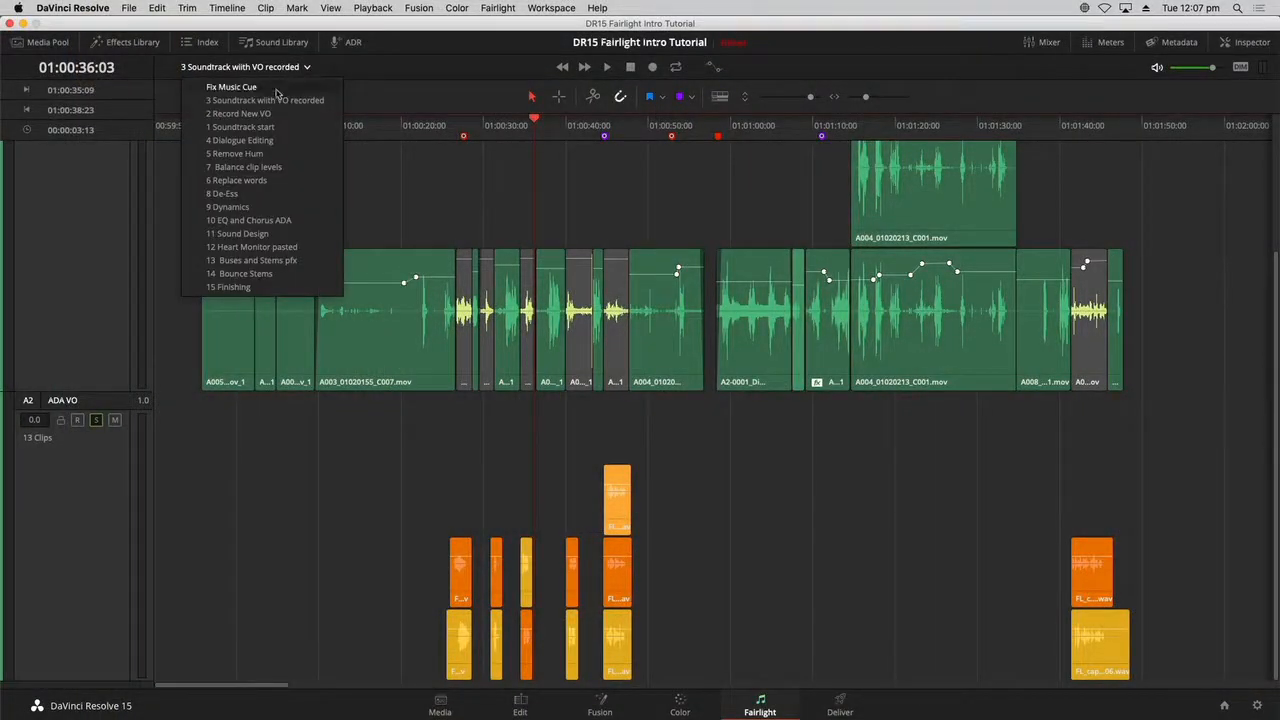
click(279, 142)
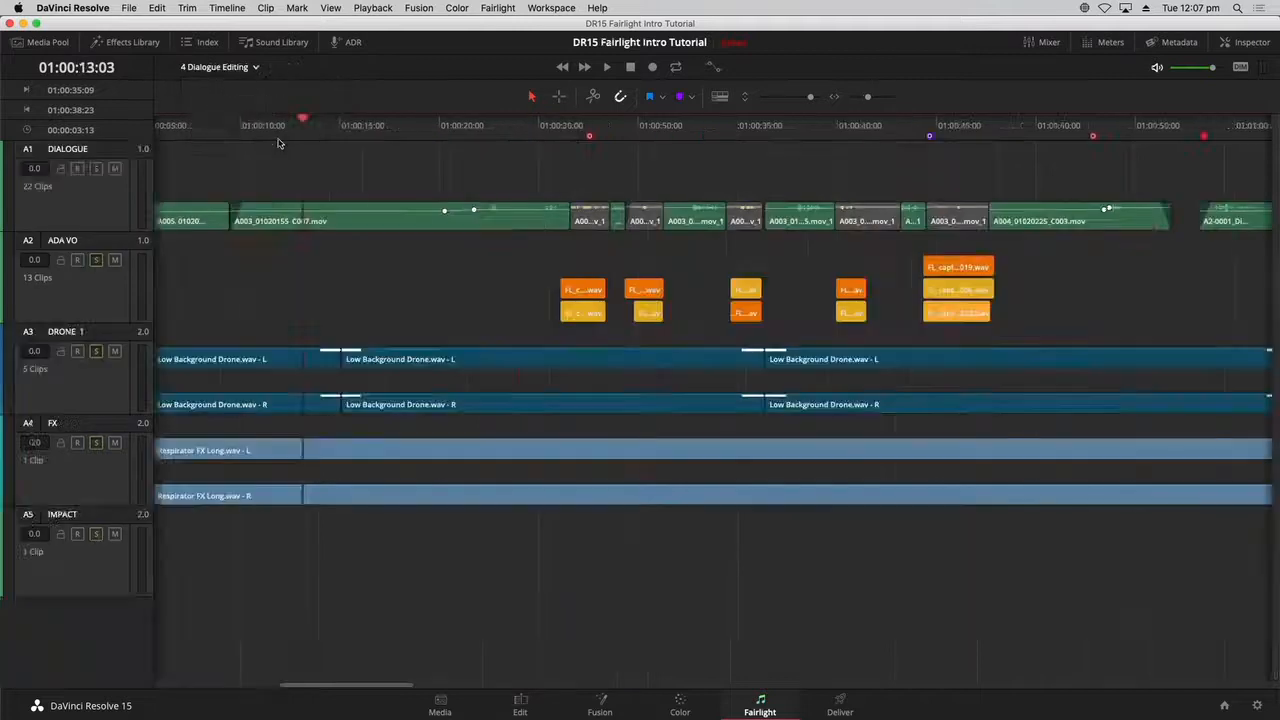
click(328, 8)
click(408, 546)
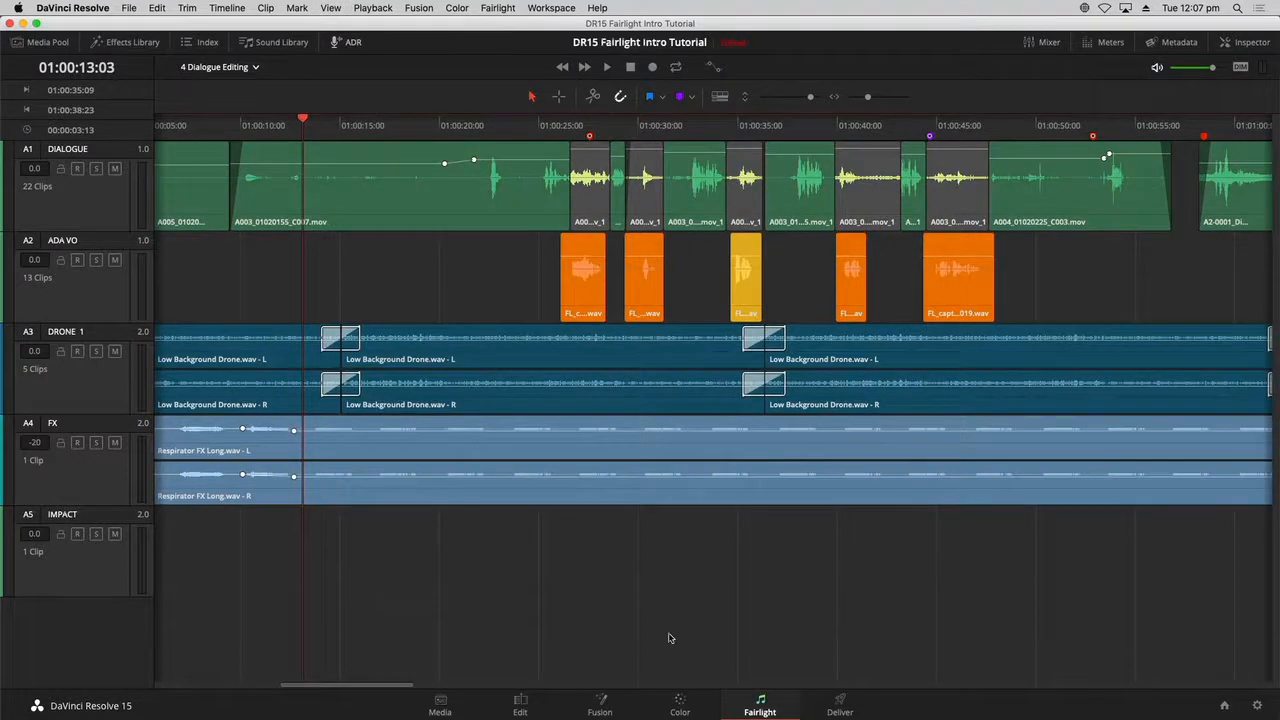
key(shift+z)
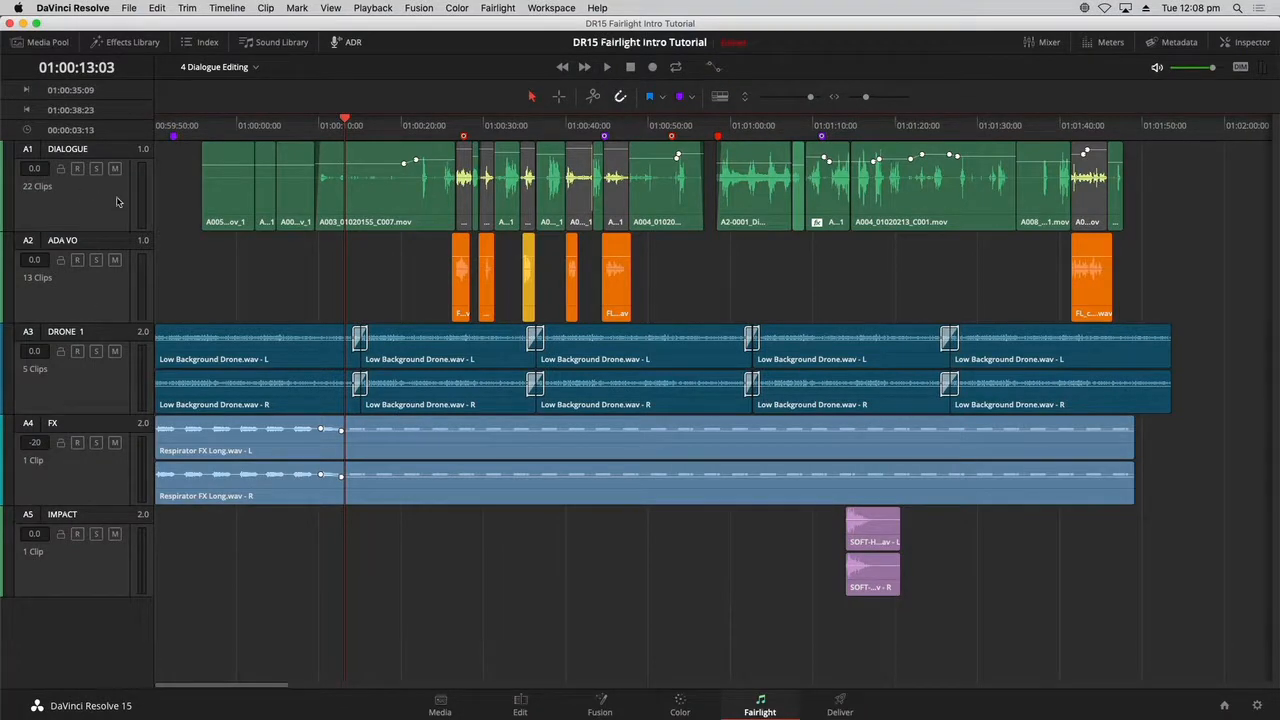
- Add one mono audio track below the DIALOGUE track
right_click(73, 196)
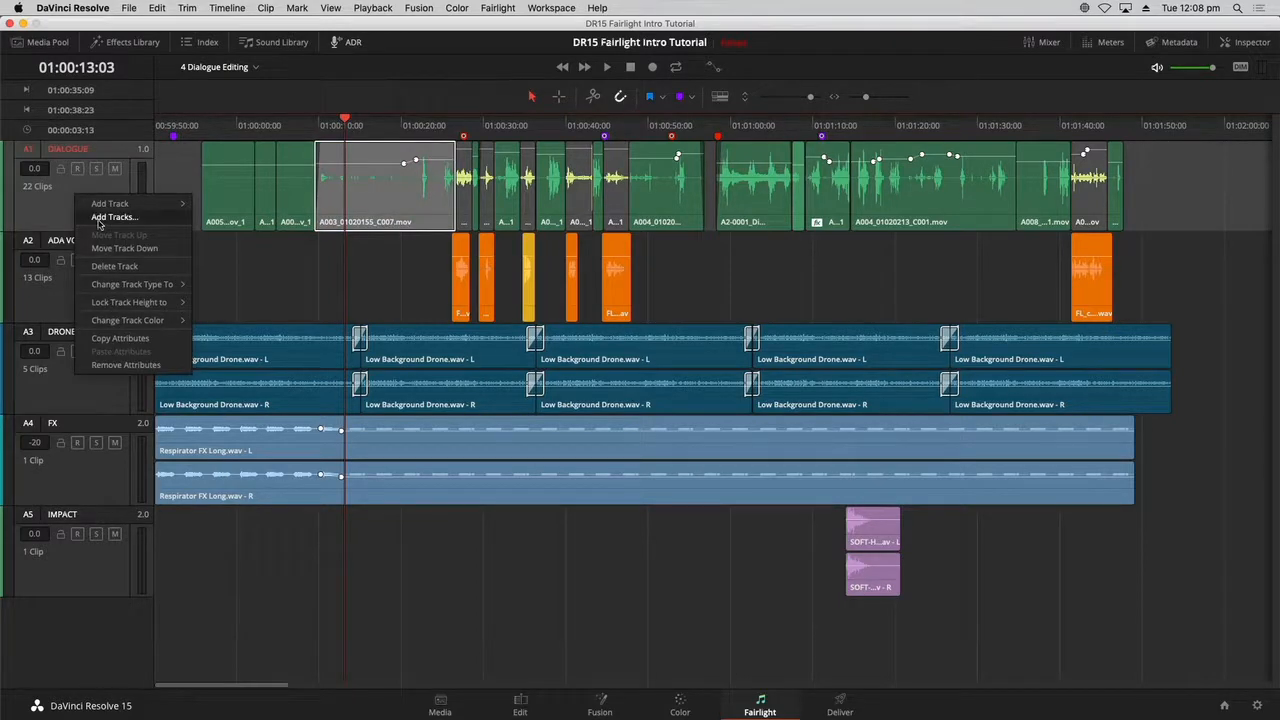
click(99, 218)
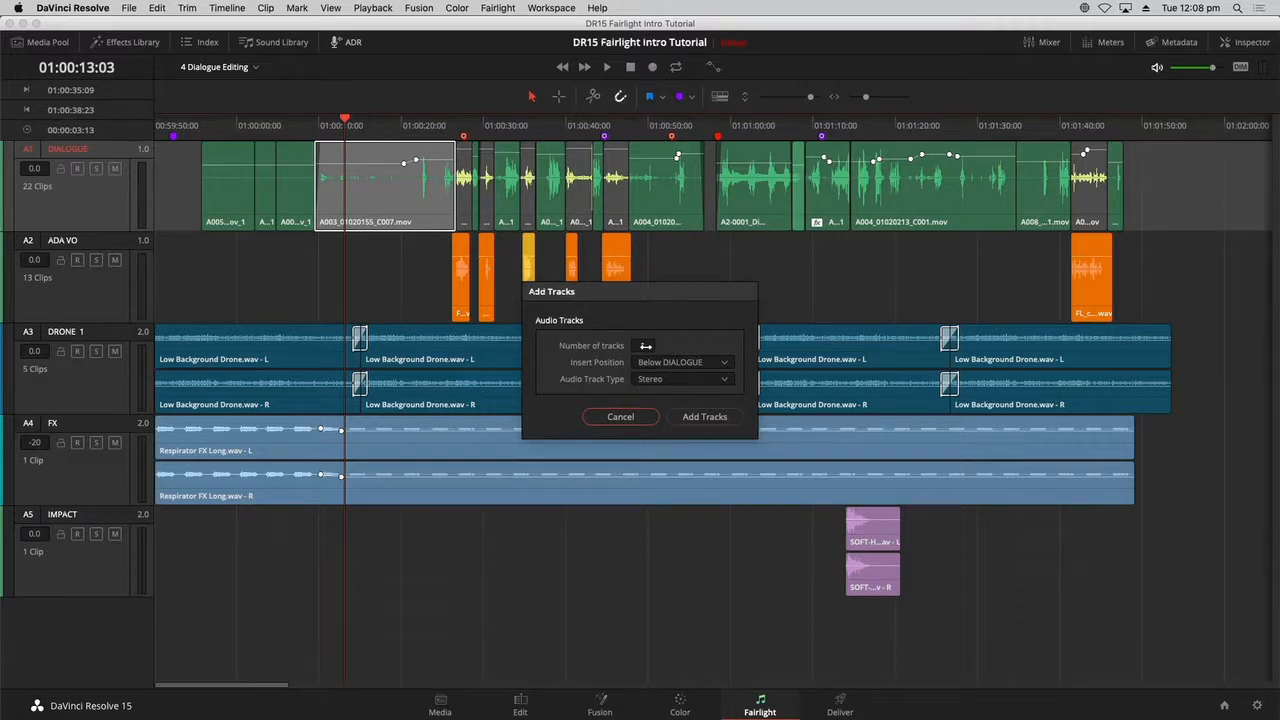
click(690, 379)
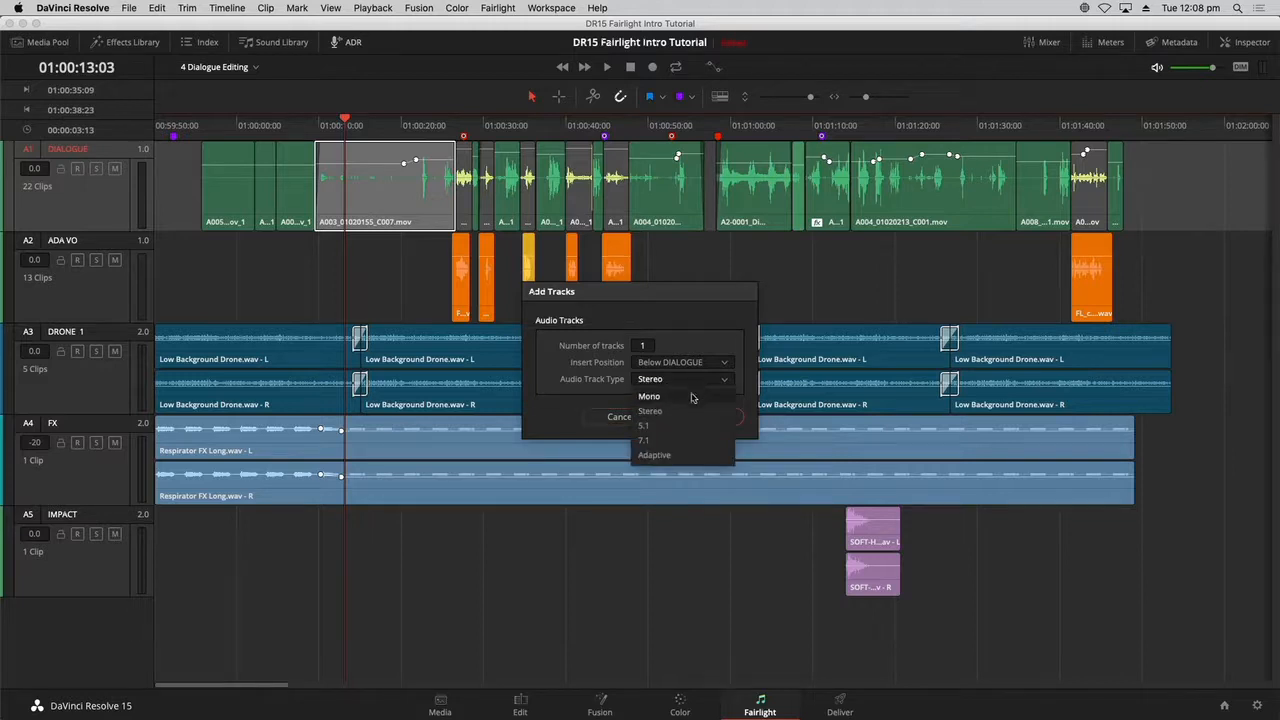
click(691, 398)
click(715, 417)
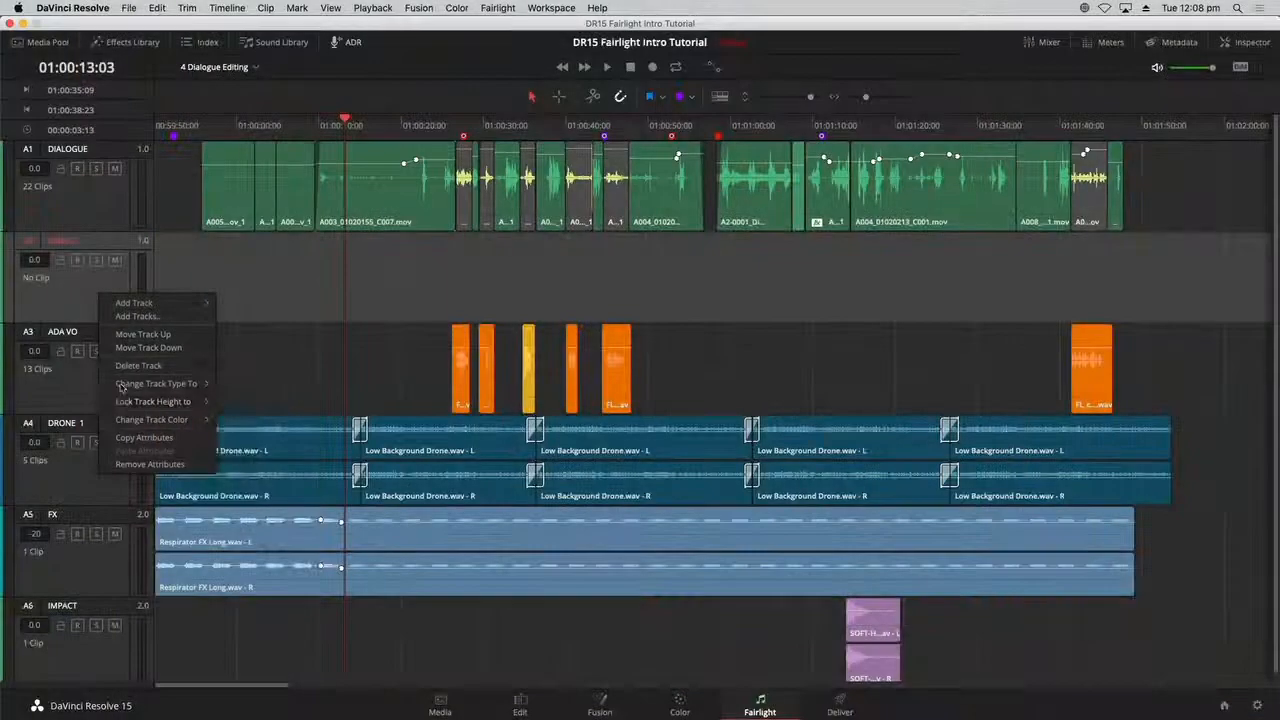
mouse_move(122, 405)
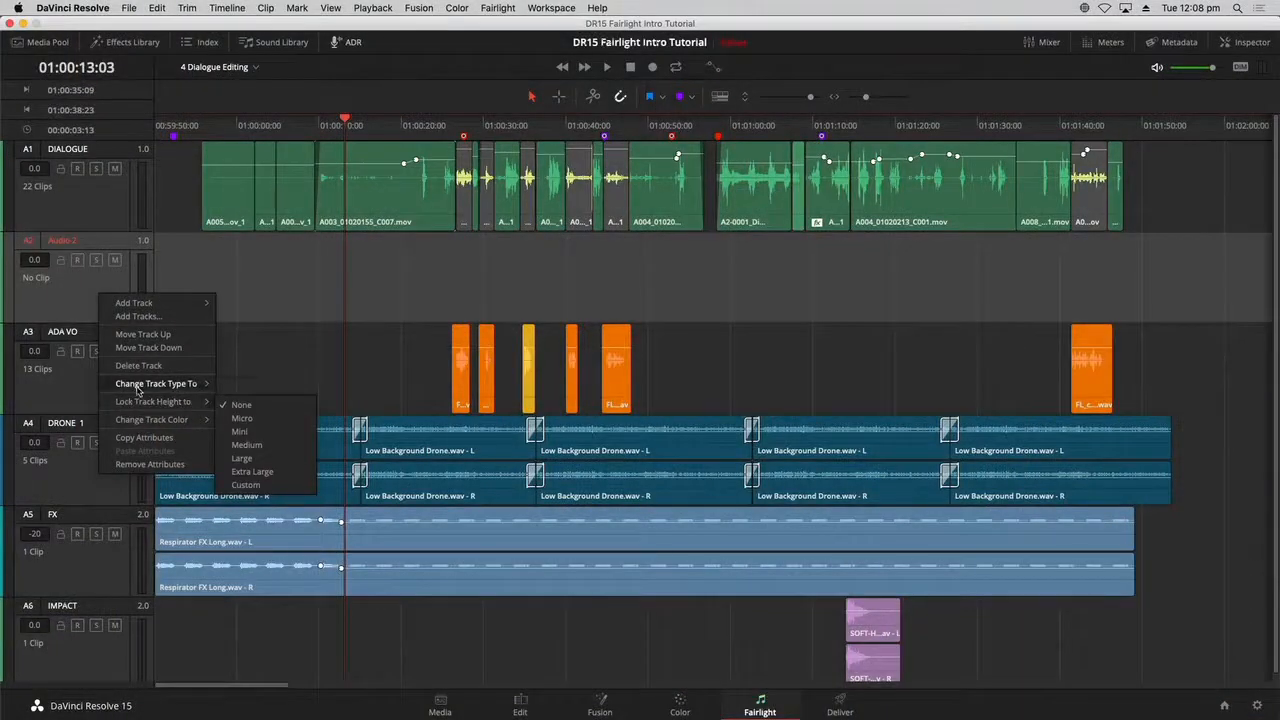
mouse_move(145, 384)
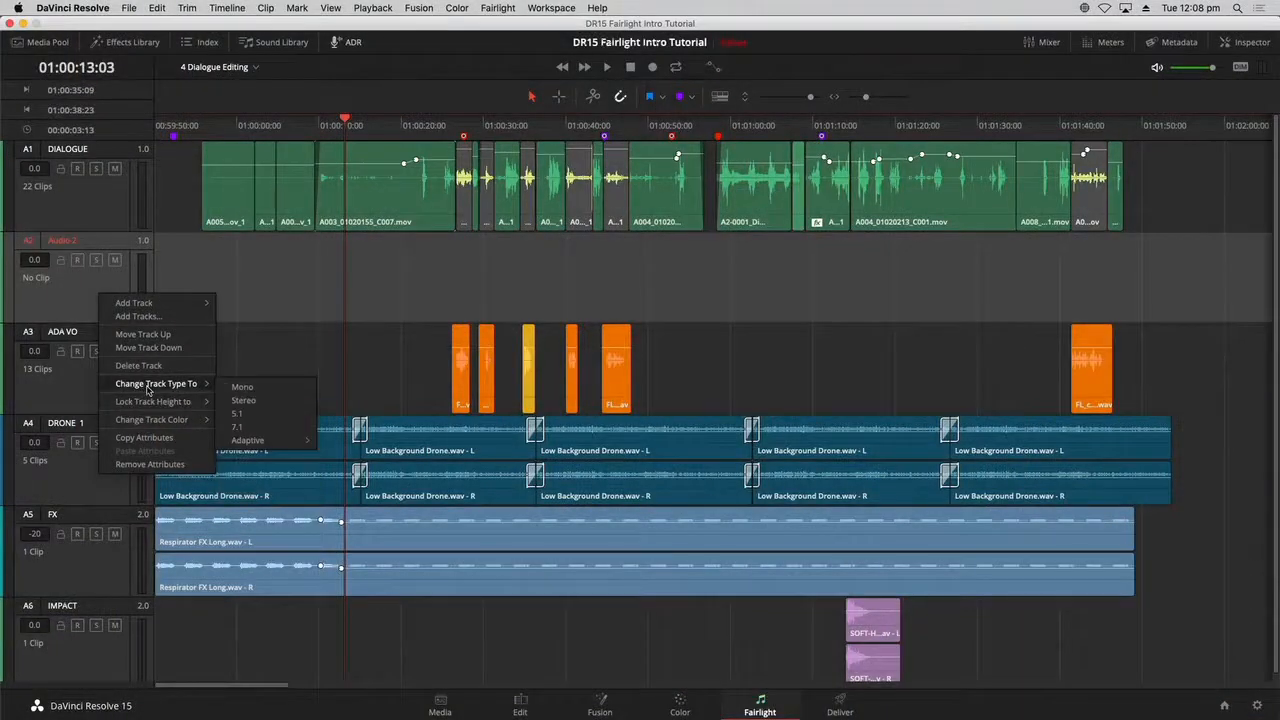
click(265, 402)
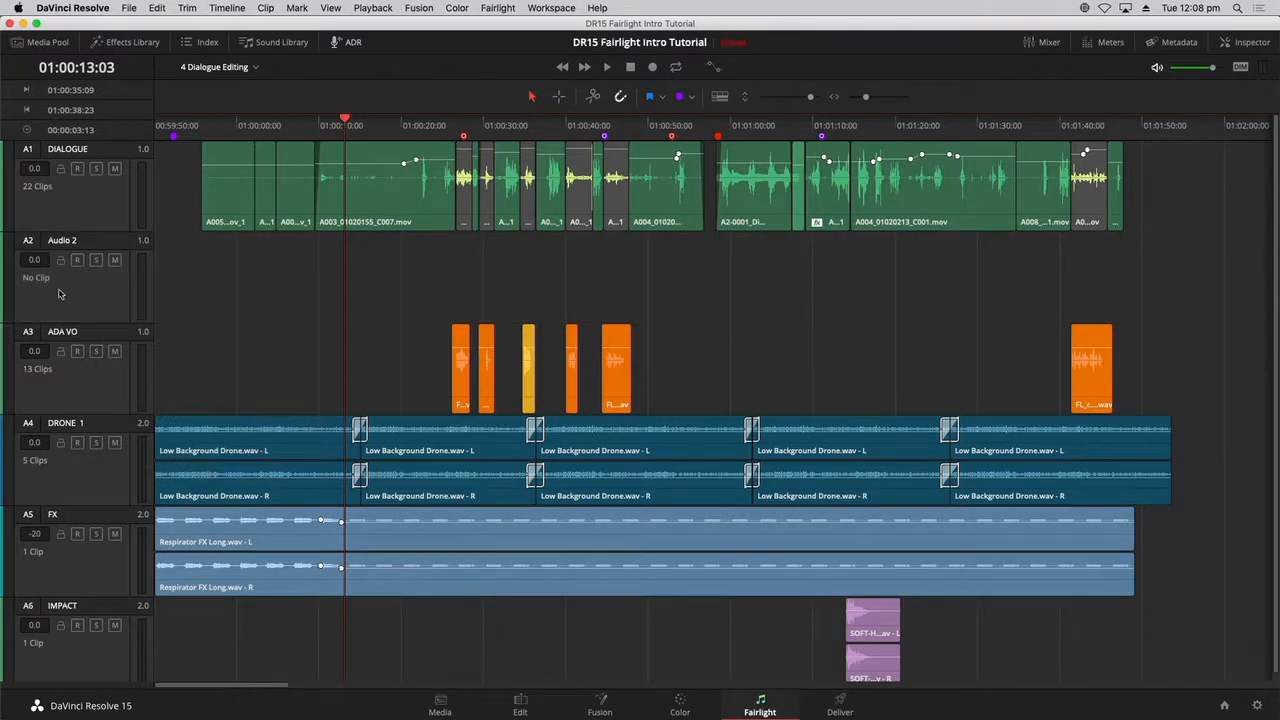
- Rename the DIALOGUE track with the female character's name and the Audio 2 track with the male character's name
double_click(84, 150)
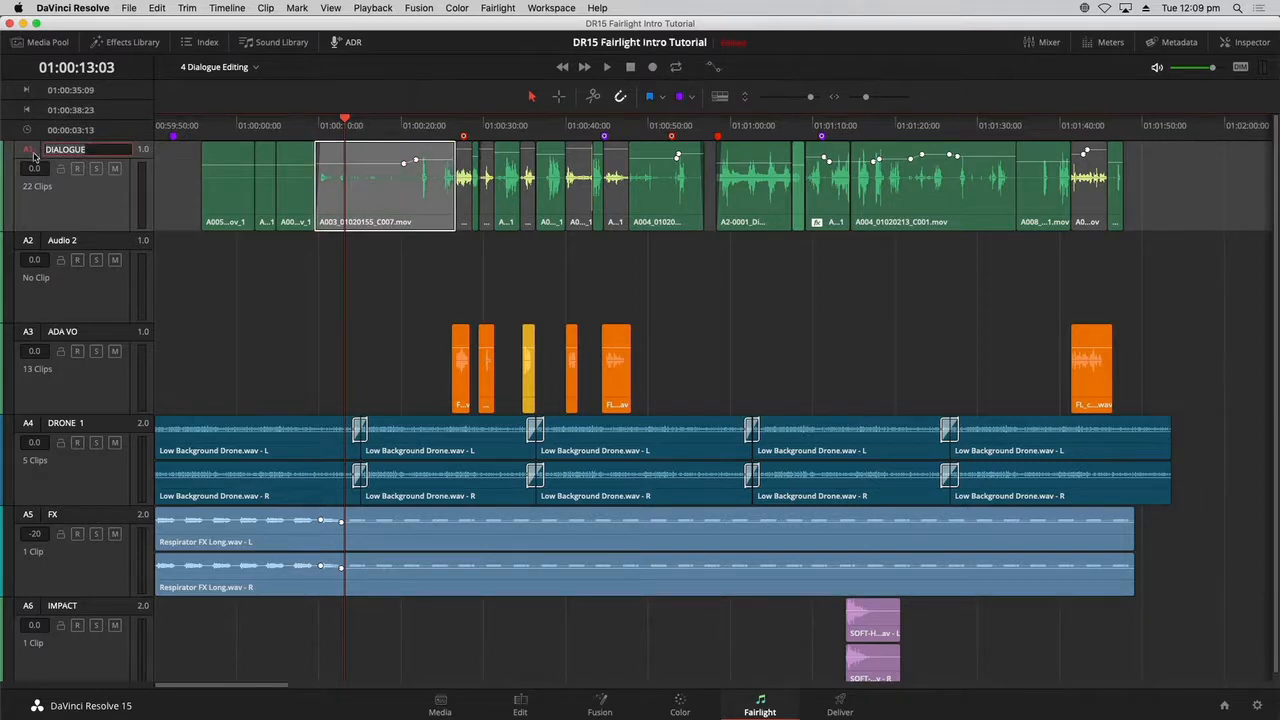
text(EMILIANA)
double_click(66, 242)
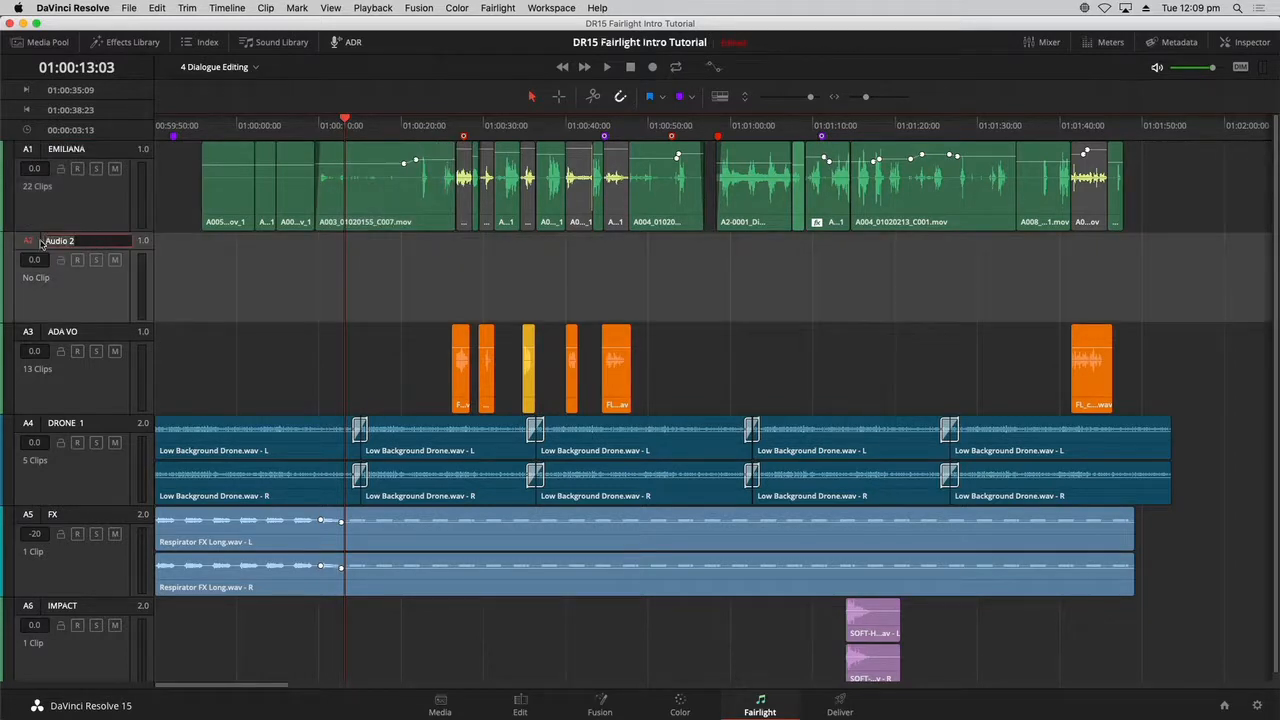
text(F)
text(HILIP)
click(283, 281)
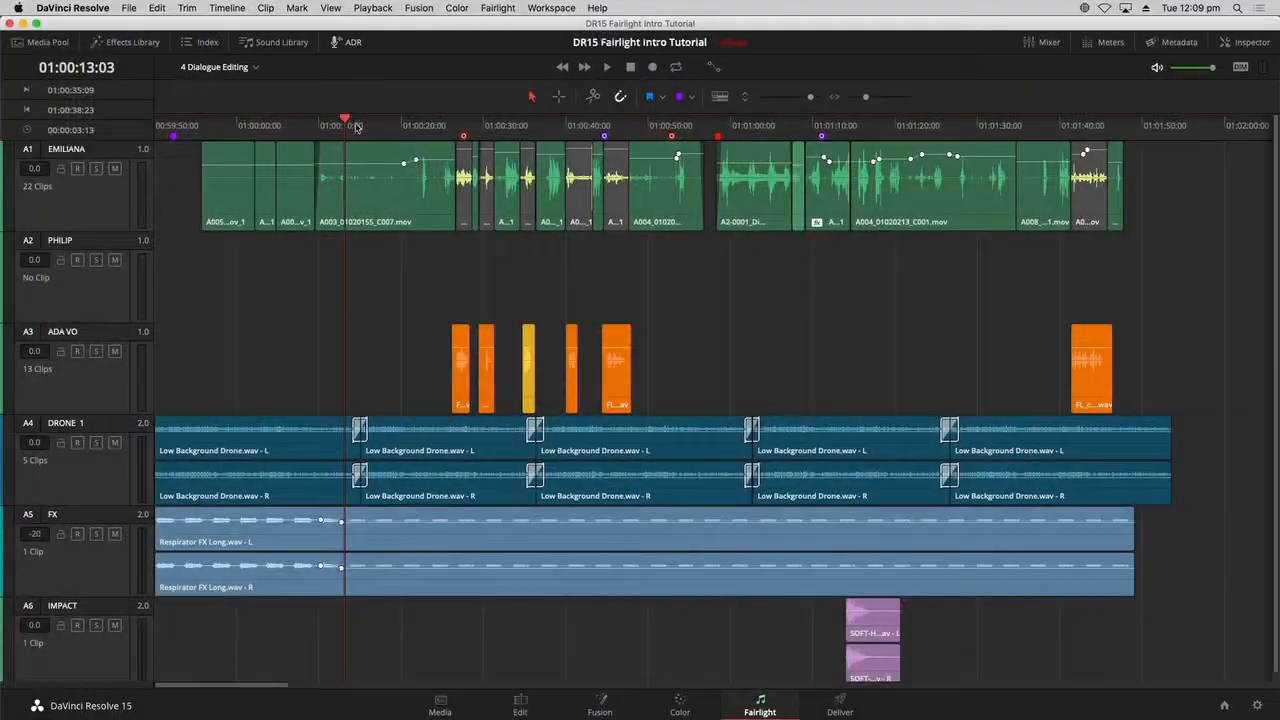
- Show the meters and viewer, check the picture around 01:00:18:00, and move the A003_01020155_C007.mov clip from track A1 down to A2
click(357, 125)
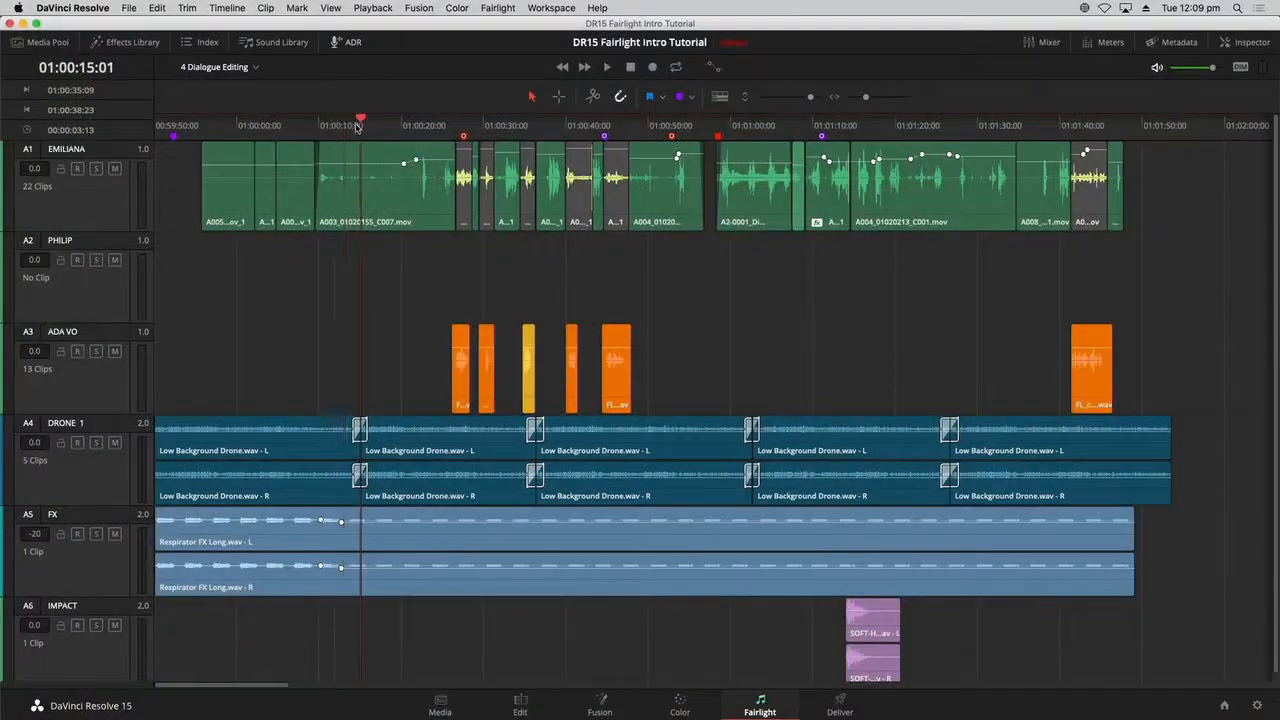
click(1107, 43)
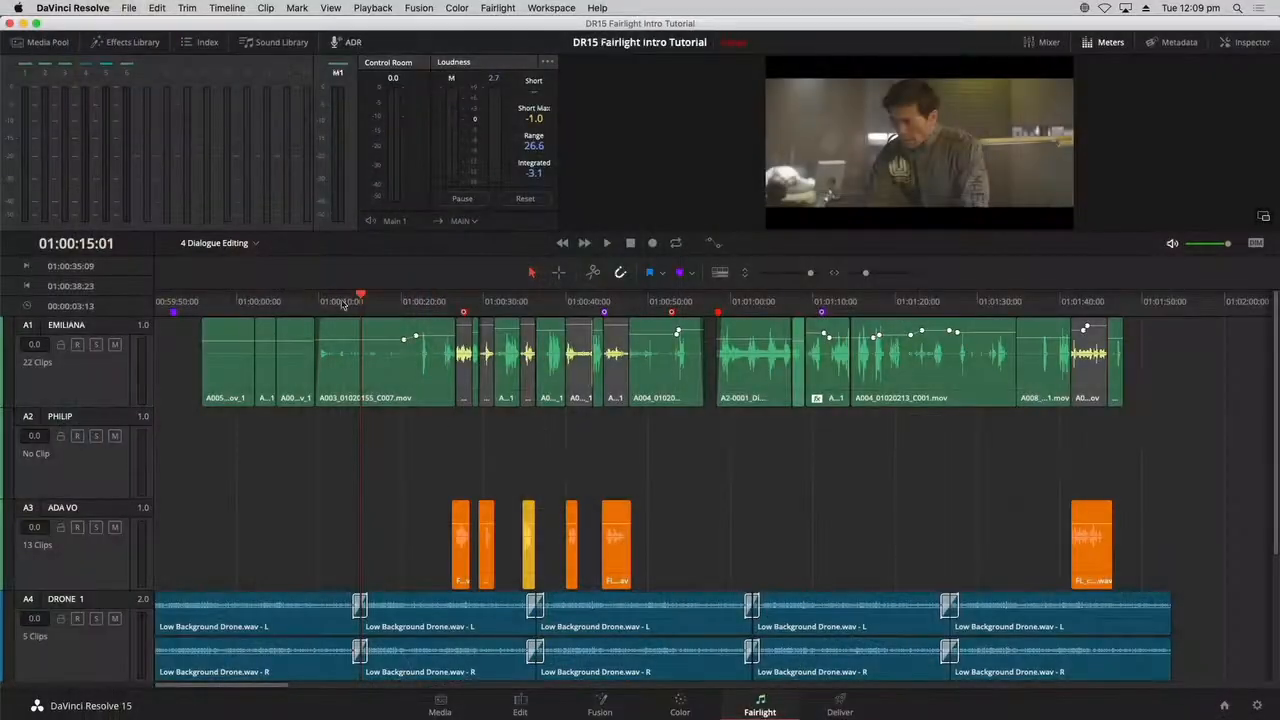
click(336, 302)
click(386, 302)
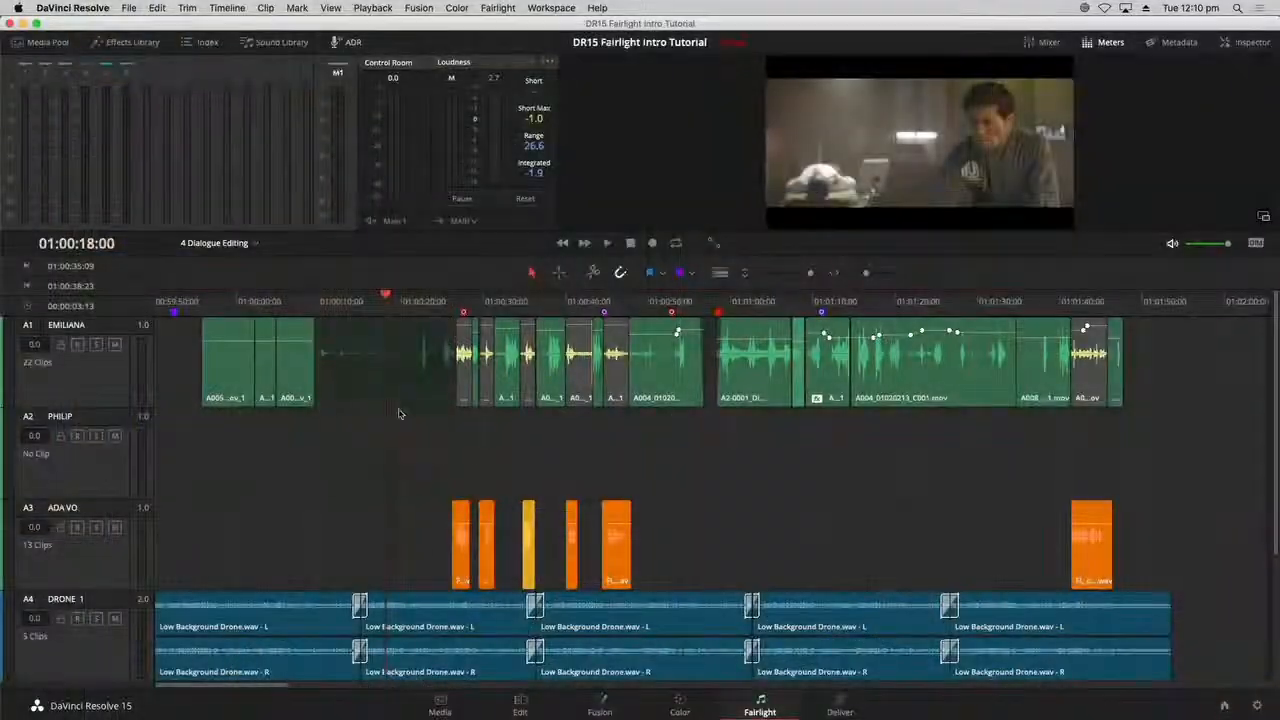
drag(398, 413, 400, 428)
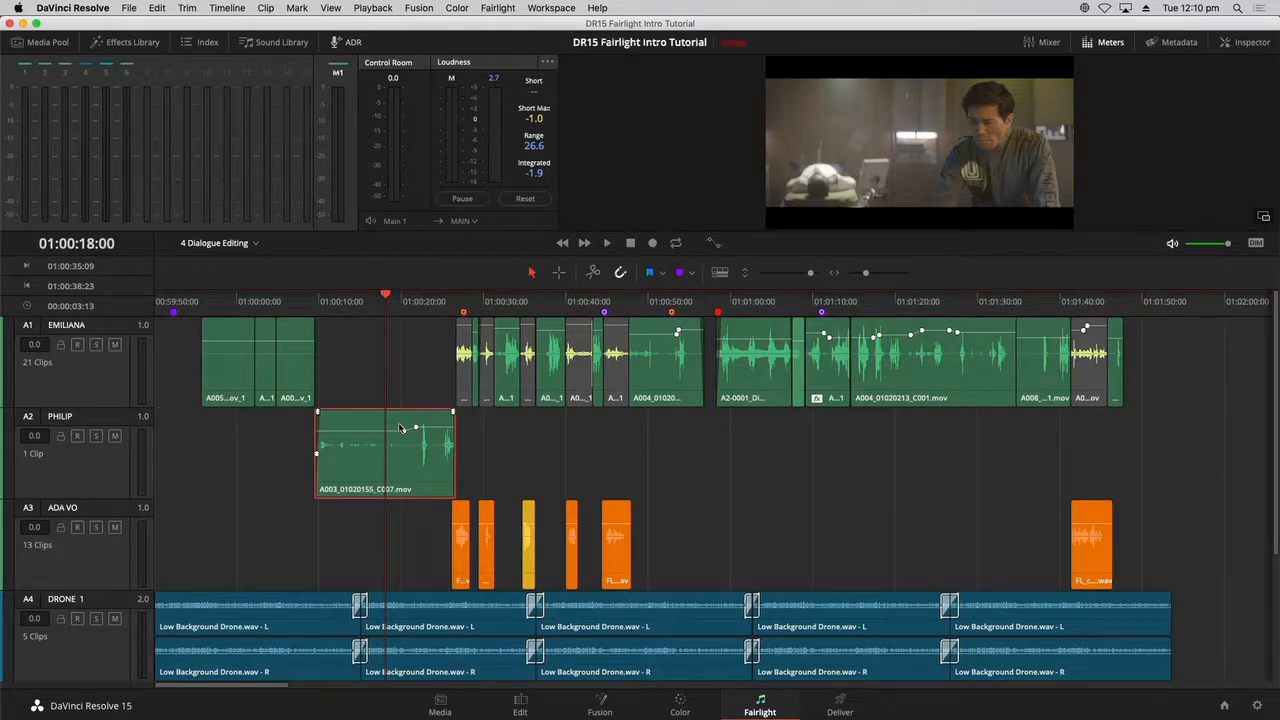
click(510, 426)
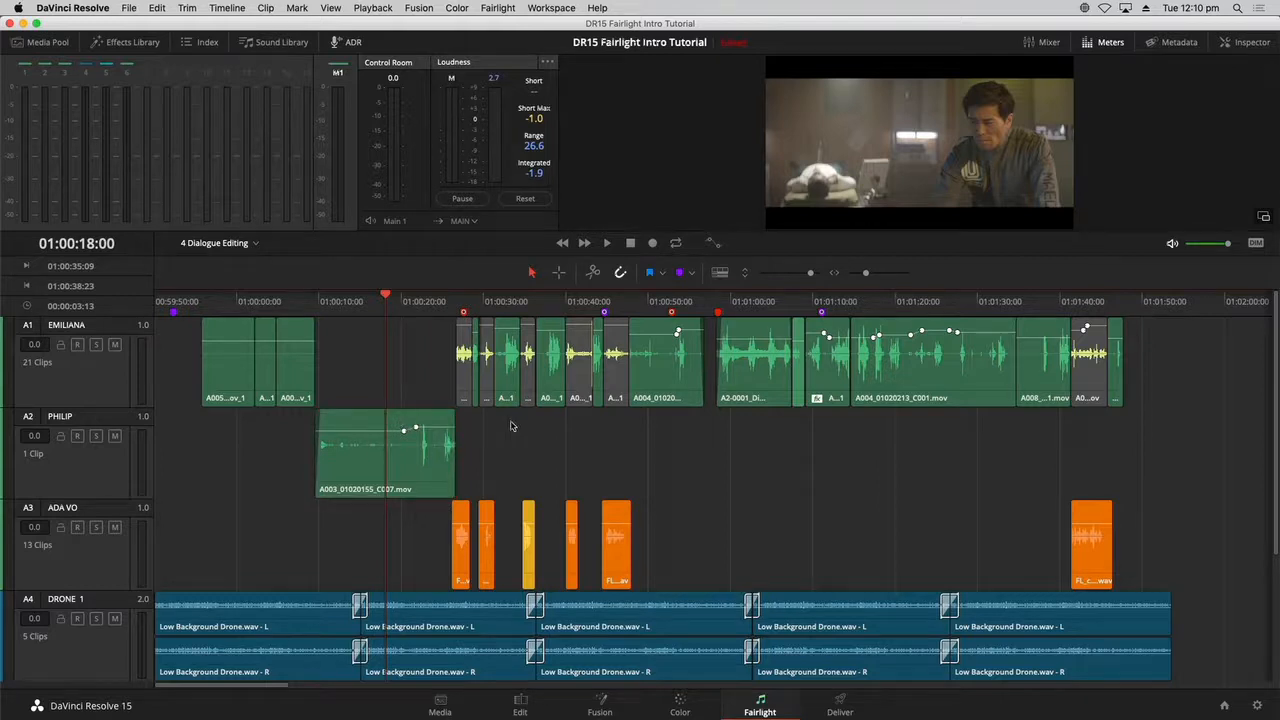
- Audition the short A1 clip at 01:00:28:13 and move it down to track A2 at the same timecode
click(479, 302)
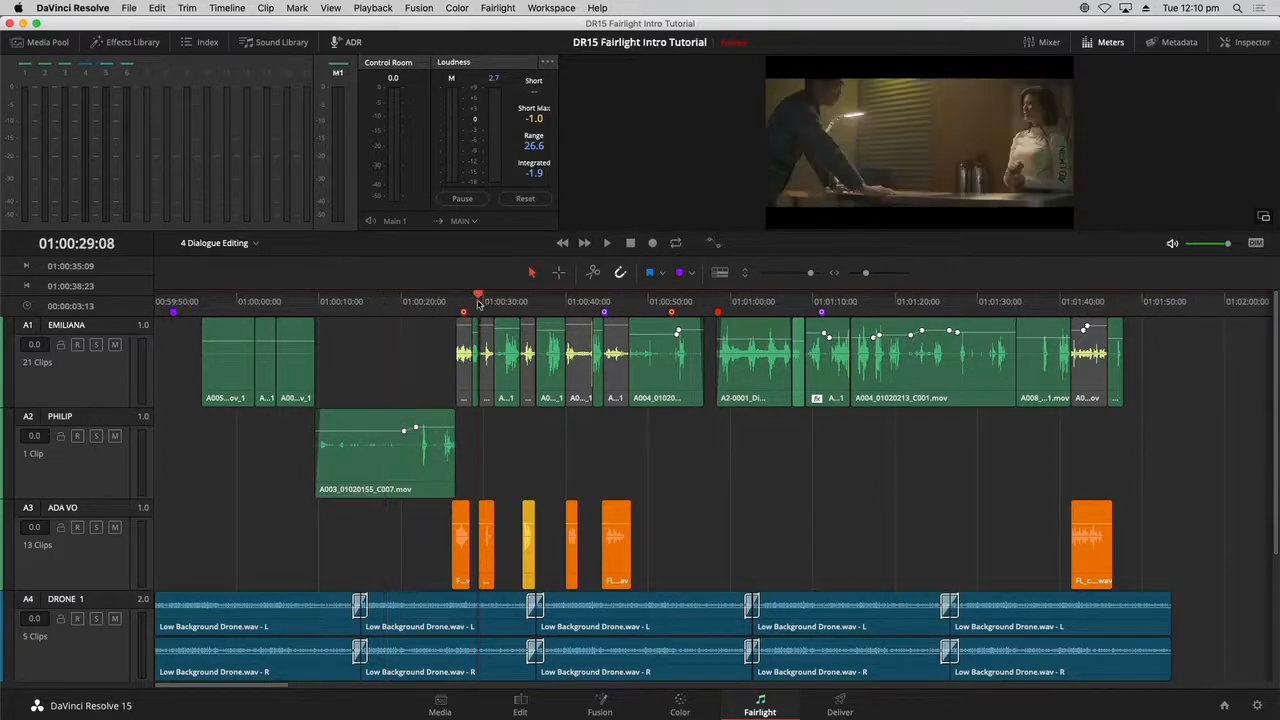
scroll(479, 302, up, 5)
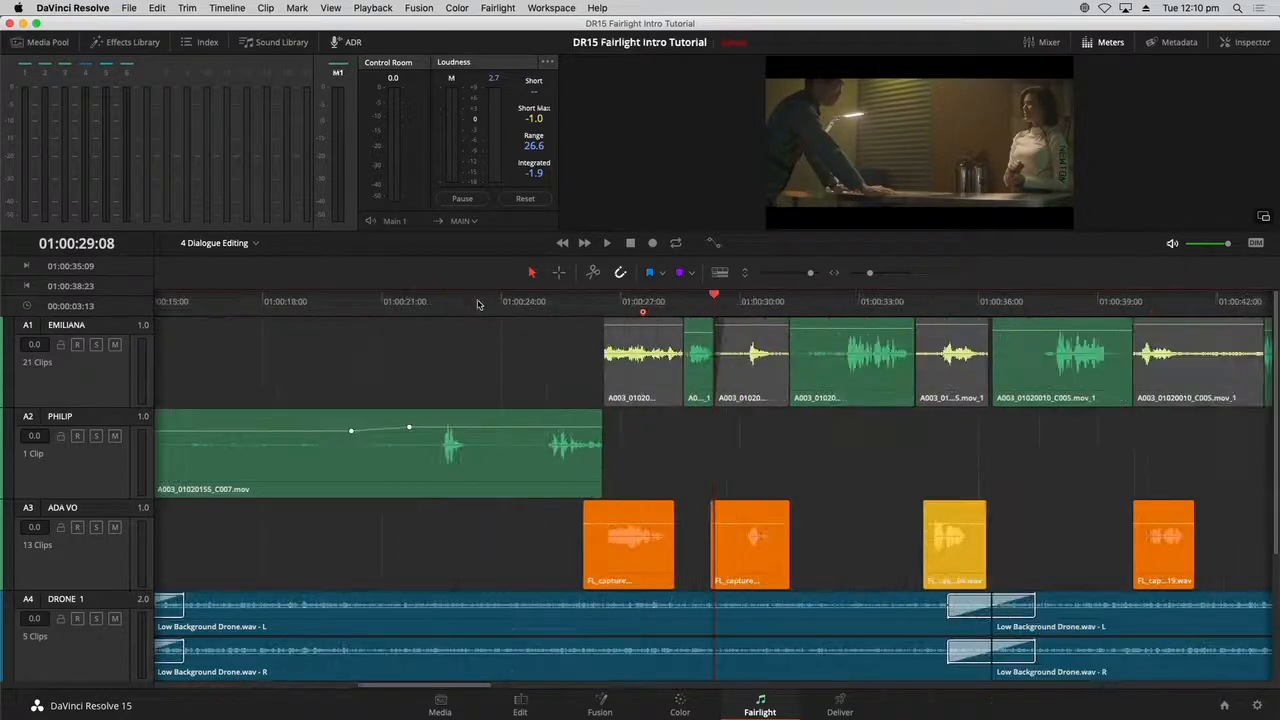
click(685, 300)
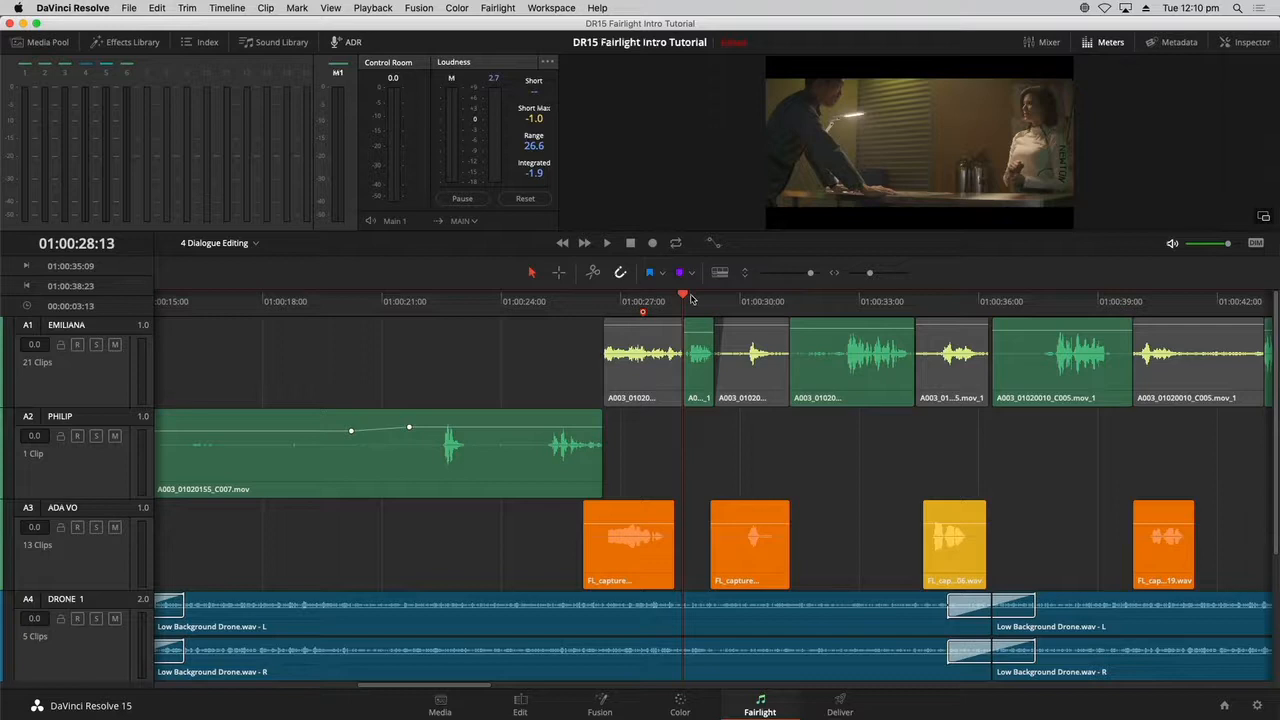
key(space)
key(space)
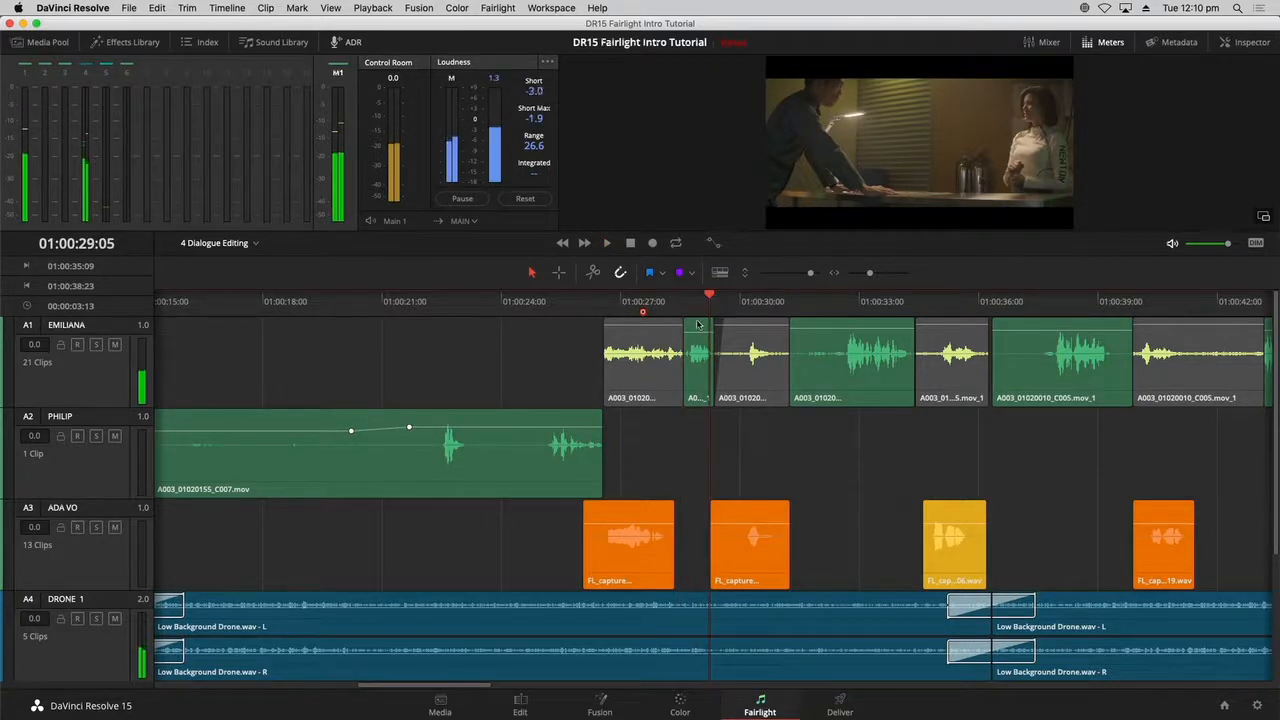
click(694, 376)
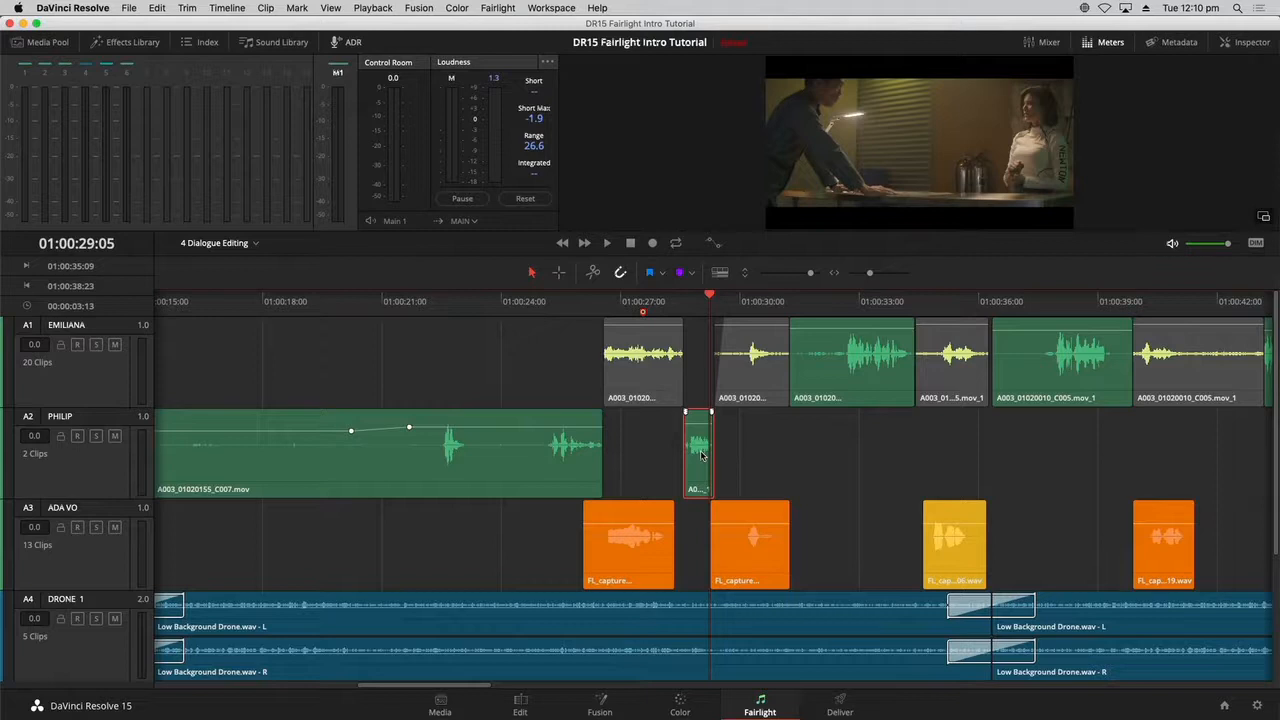
click(789, 470)
- Listen to the enabled A1 clips around 01:00:32:04 and 01:00:38:01 to identify which character is speaking
click(827, 308)
click(839, 366)
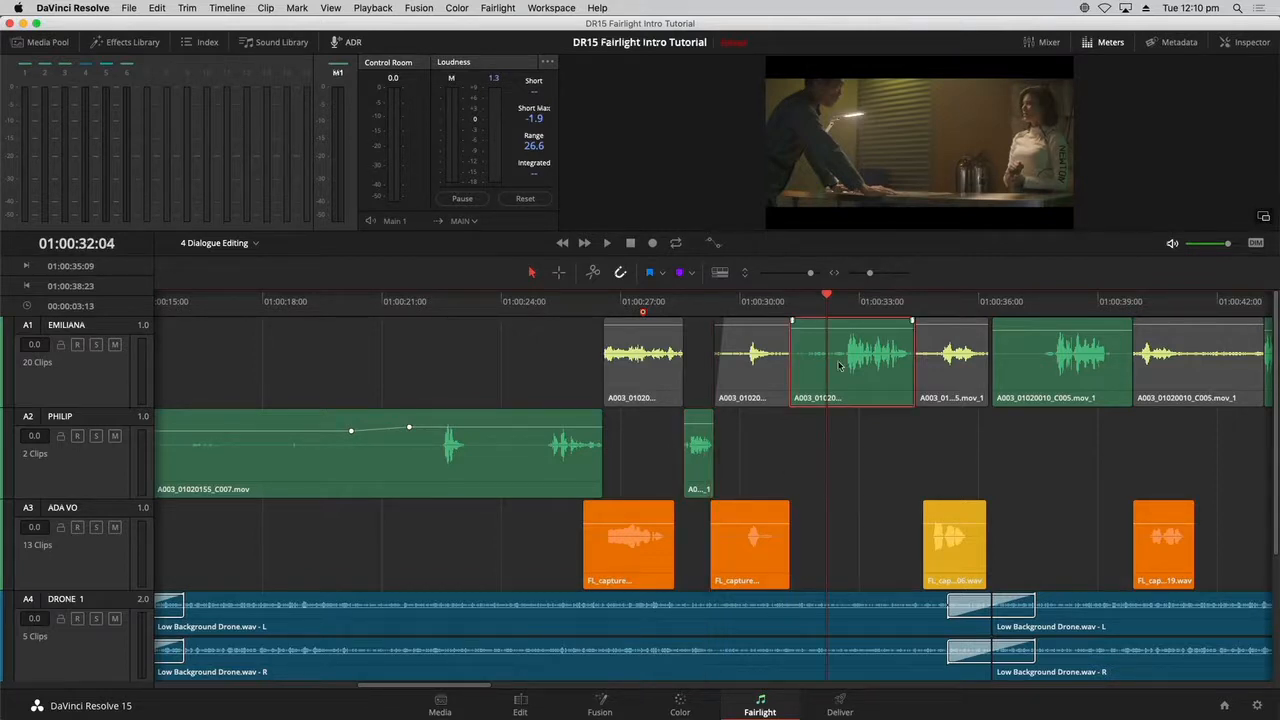
key(space)
key(space)
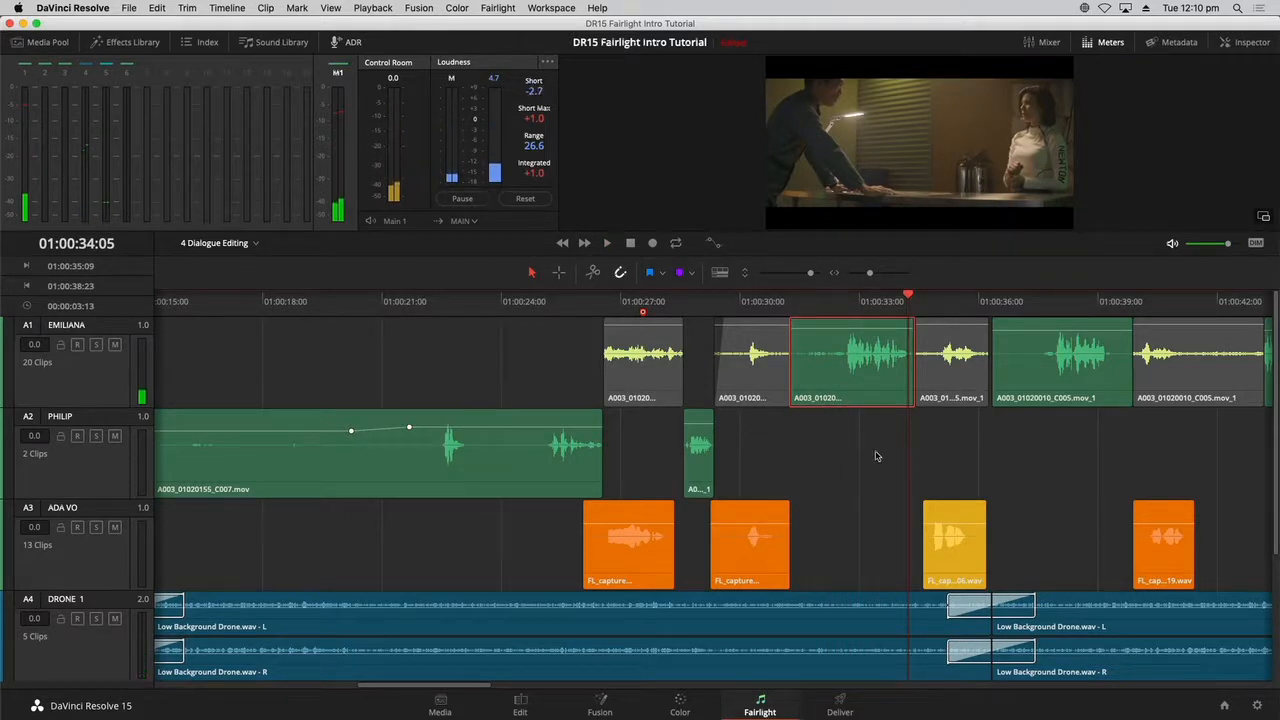
drag(463, 689, 575, 689)
click(539, 301)
key(space)
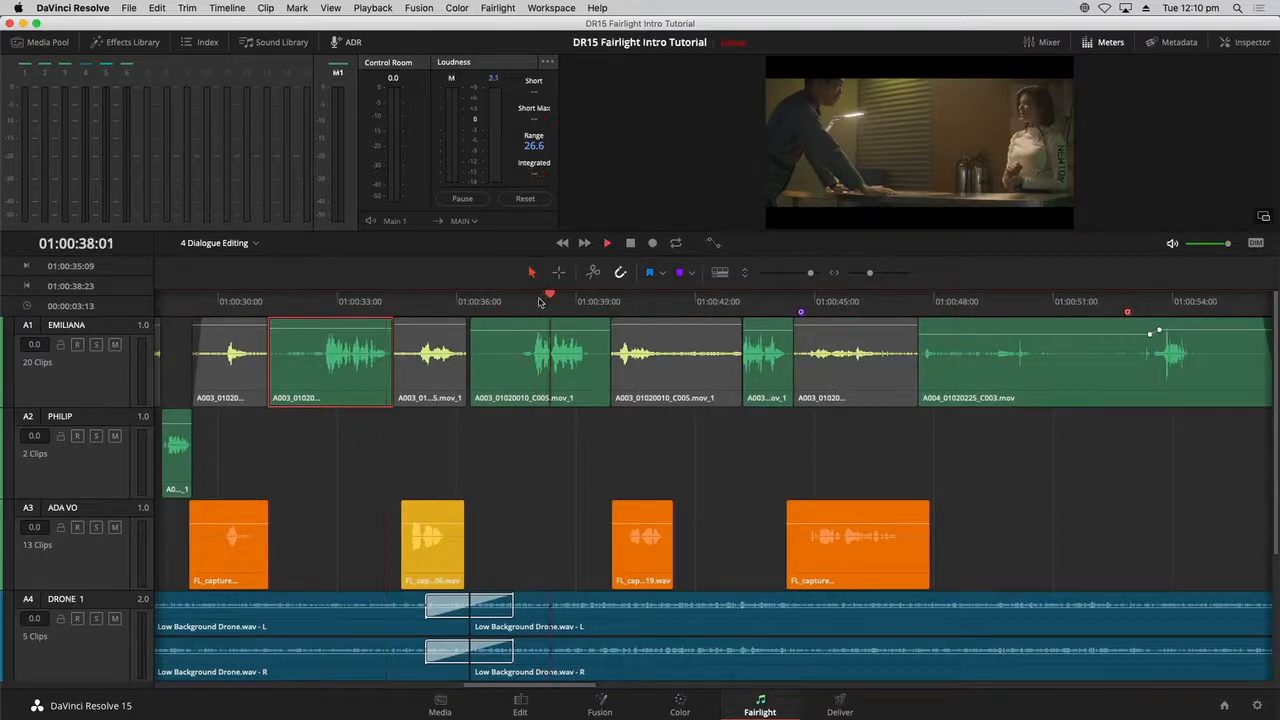
key(space)
- Audition the short A1 clip near 01:00:43, and cut and paste it with the next four enabled clips onto track A2 at the same timecodes
click(750, 299)
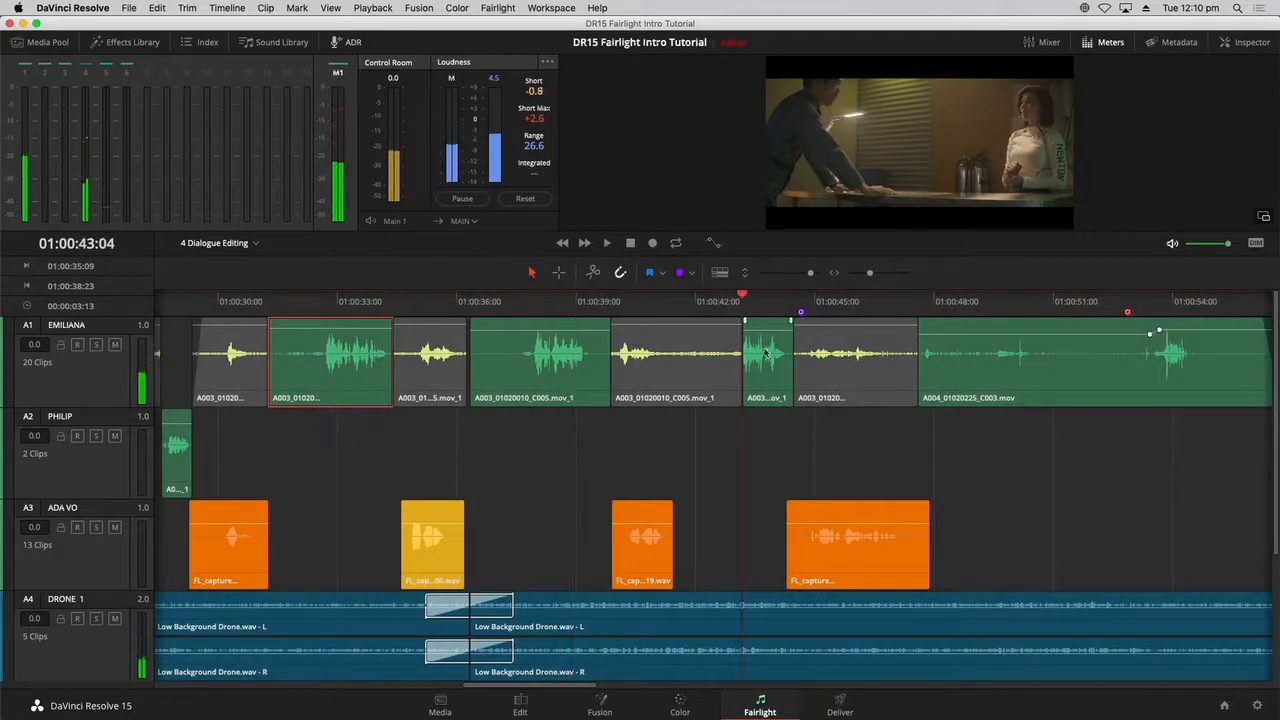
key(space)
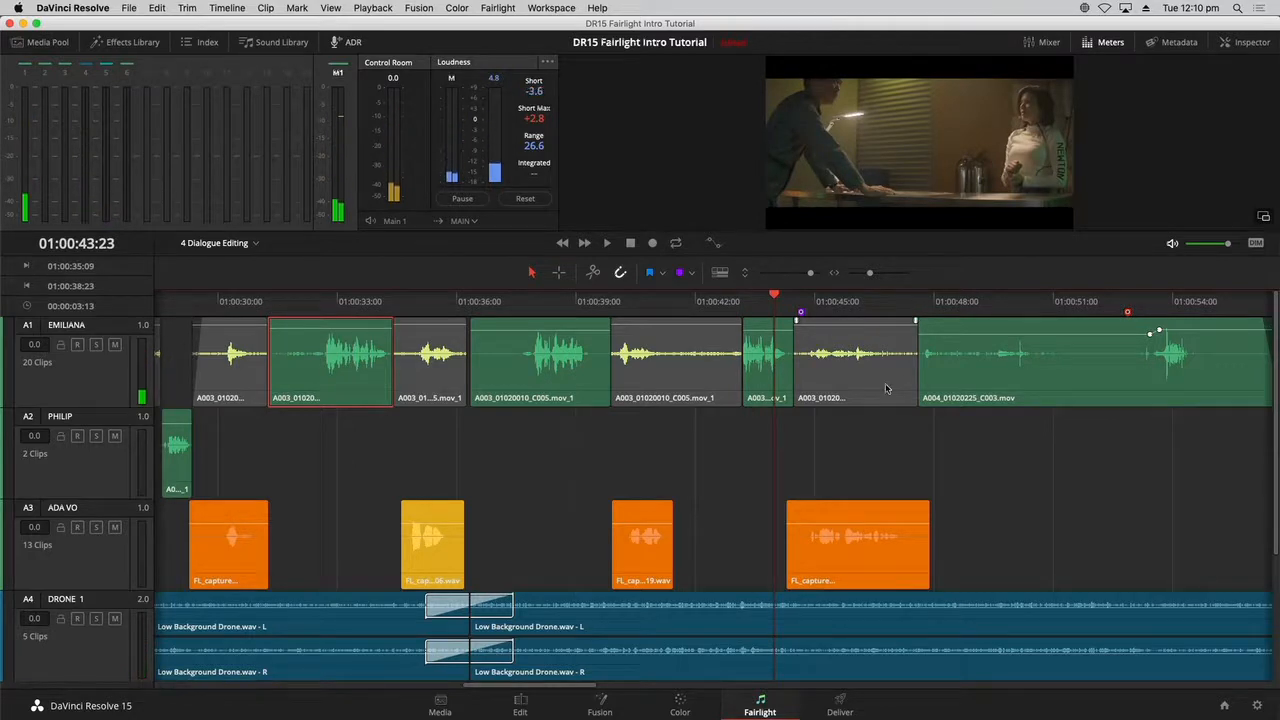
key(super+minus)
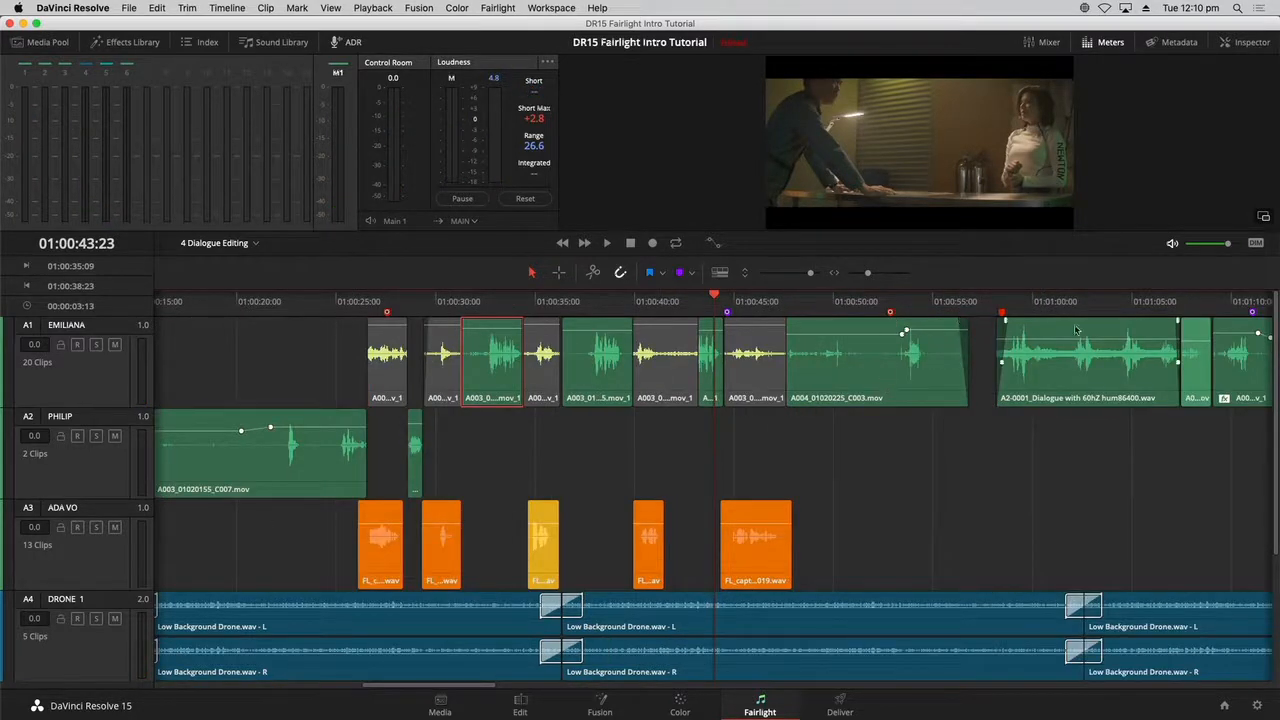
click(705, 373)
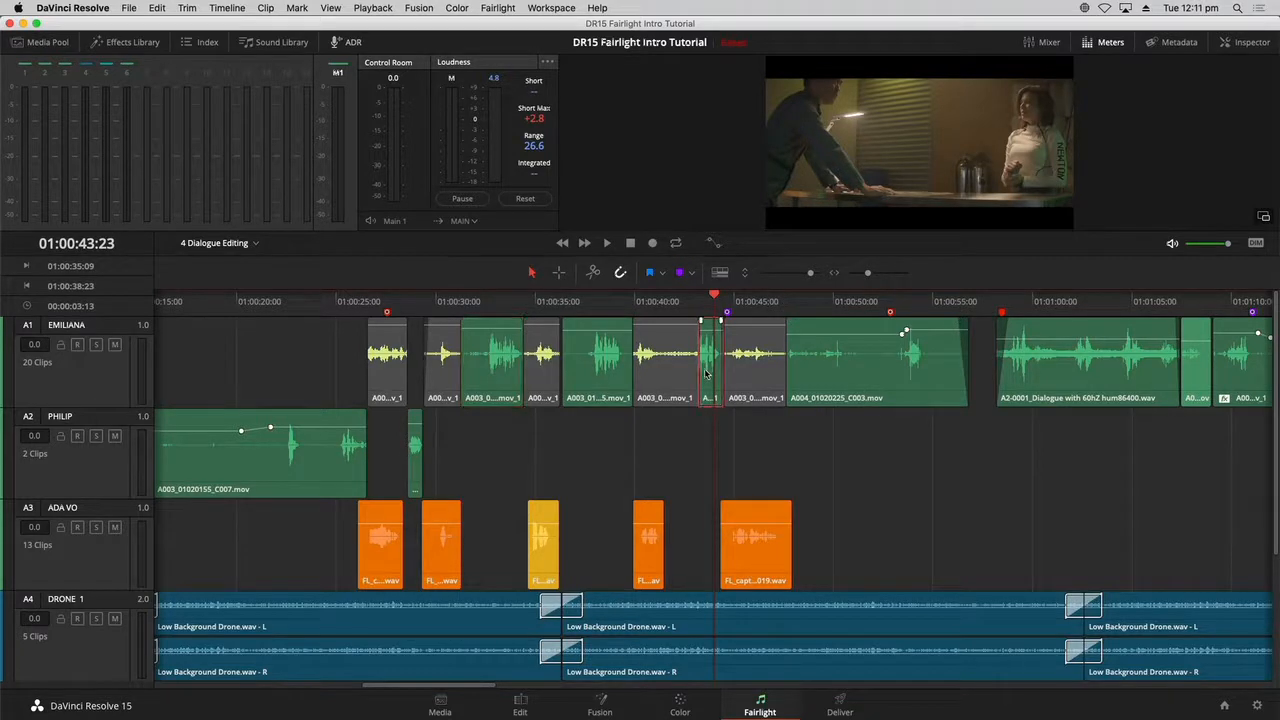
super+click(894, 373)
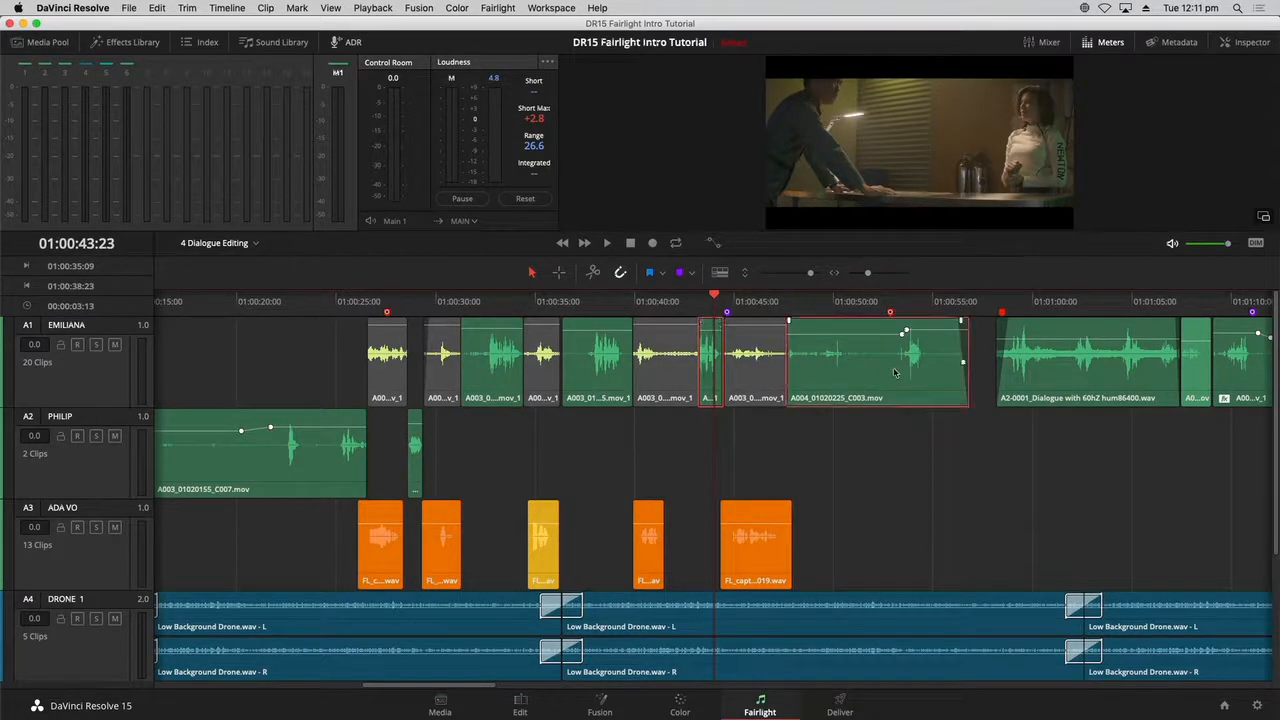
super+click(1039, 370)
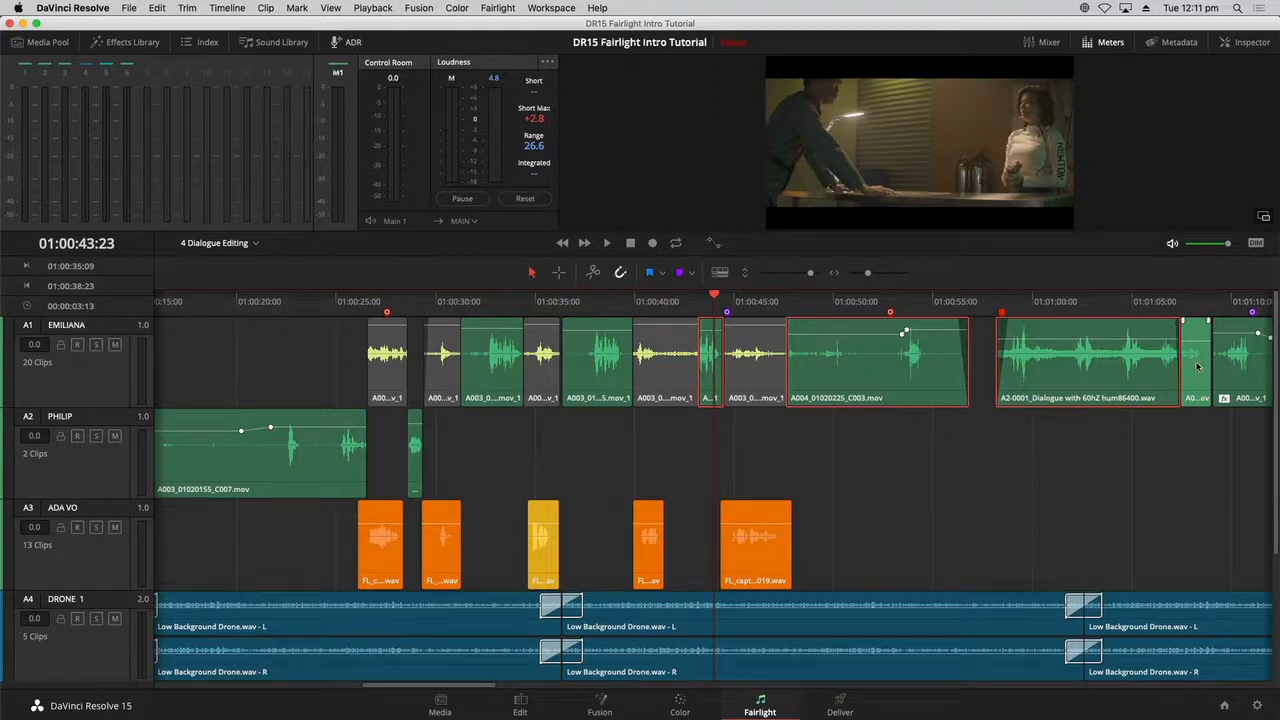
super+click(1197, 367)
super+click(1237, 364)
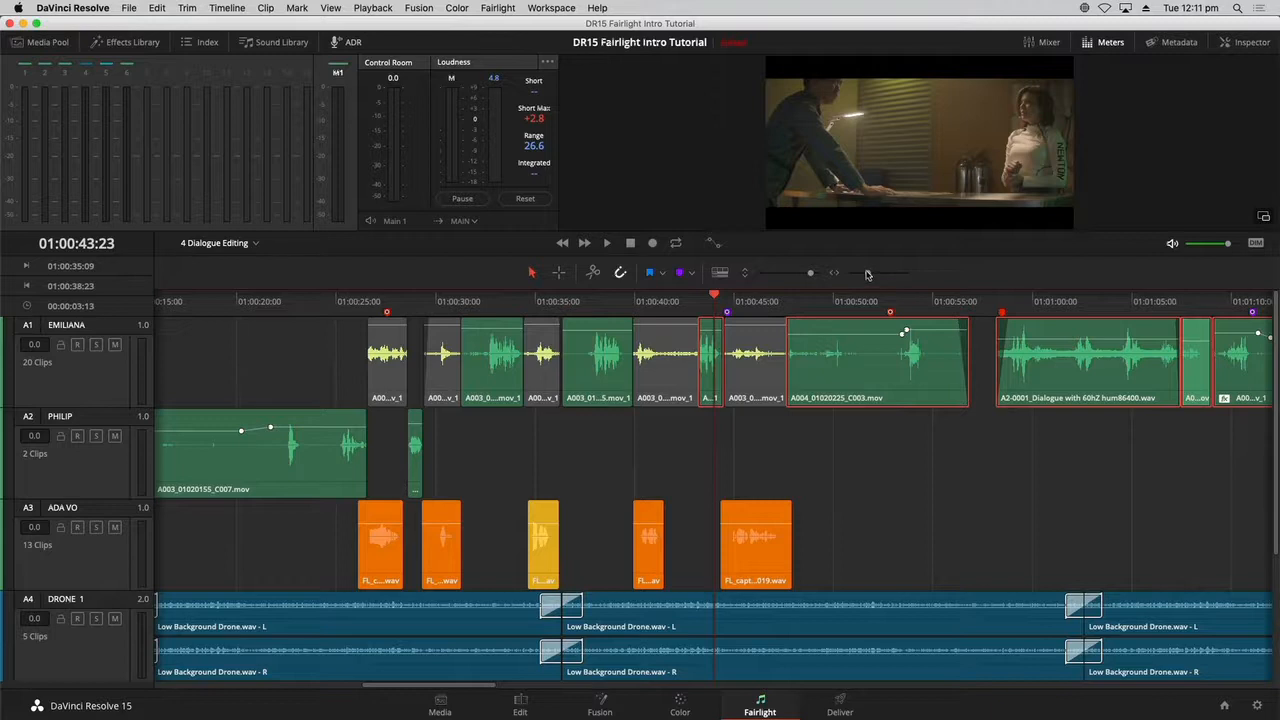
drag(868, 274, 866, 275)
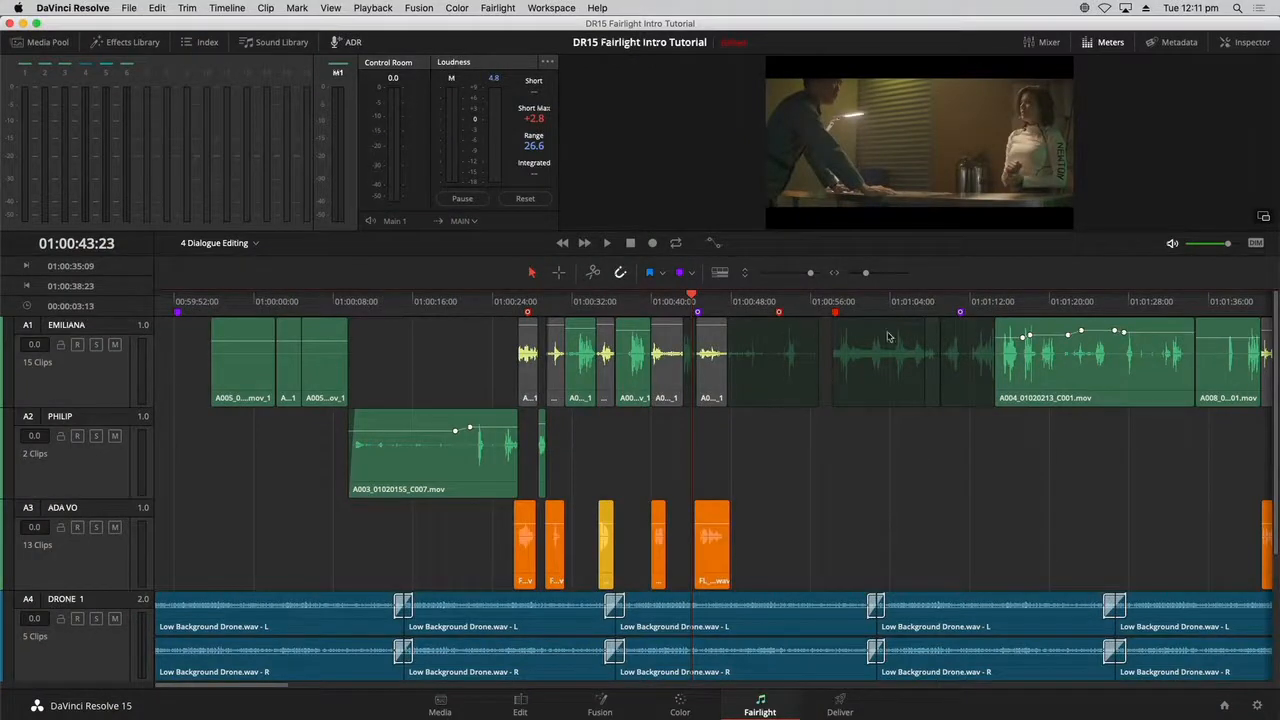
click(79, 490)
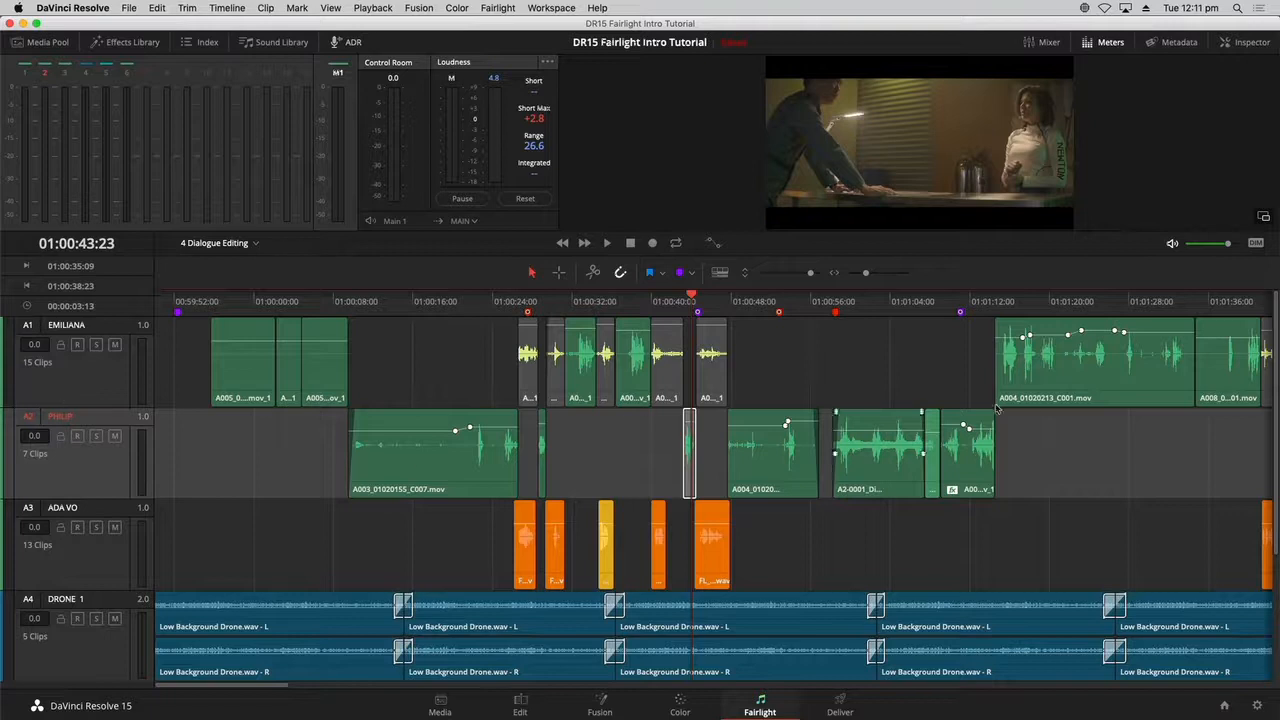
- Audition A004_01020213_C001.mov from 01:01:16:23 and move it from track A1 down to A2 at the same timecode
click(1156, 457)
key(super+minus)
click(871, 305)
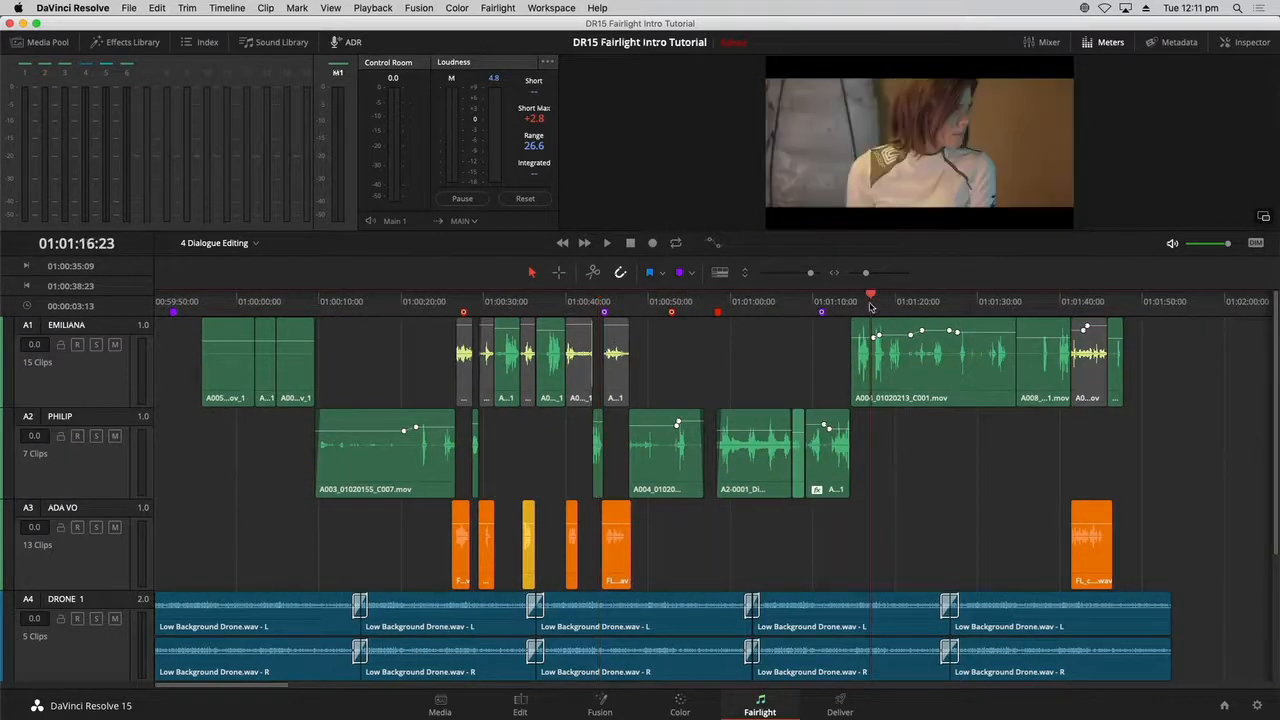
click(967, 383)
key(alt+Down)
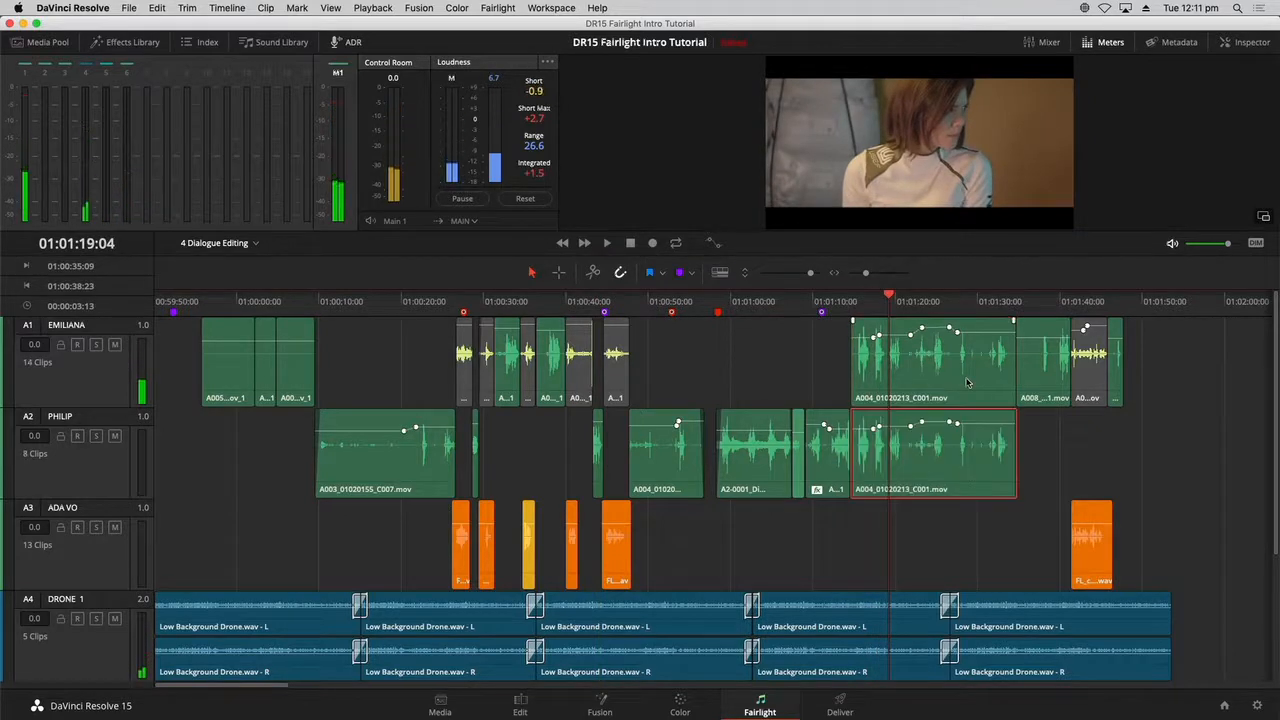
key(super+z)
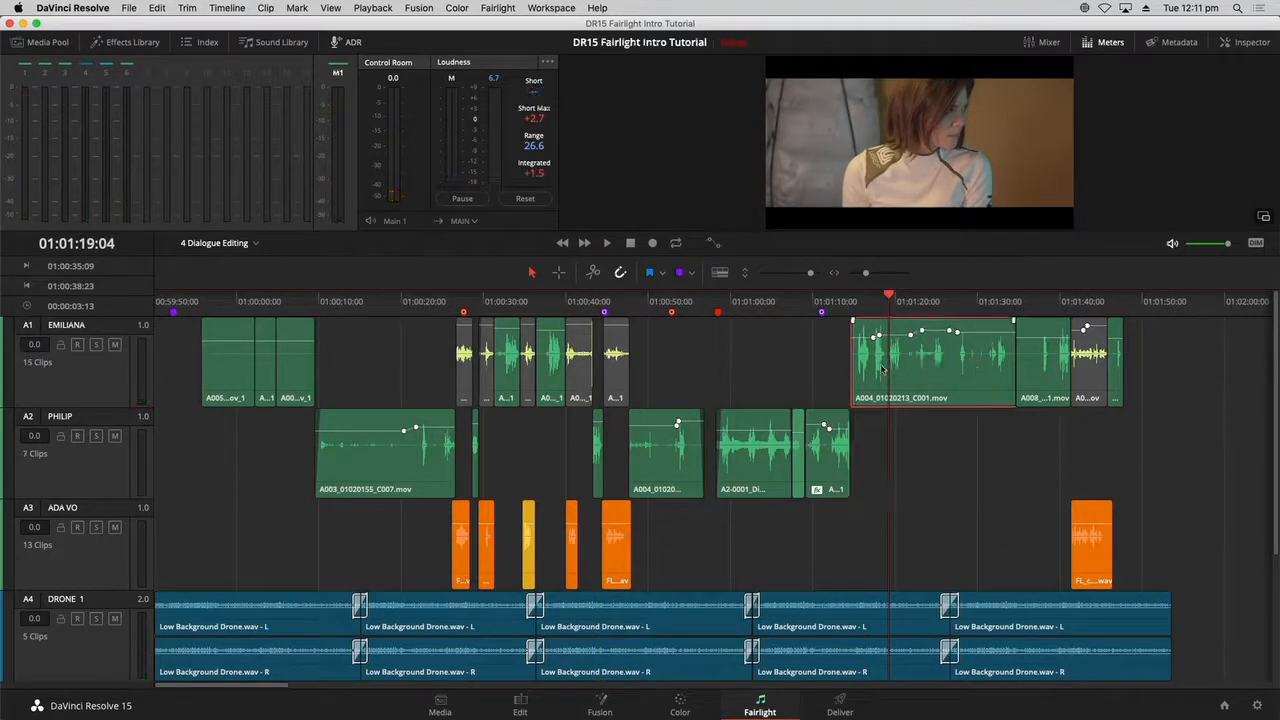
drag(944, 368, 944, 431)
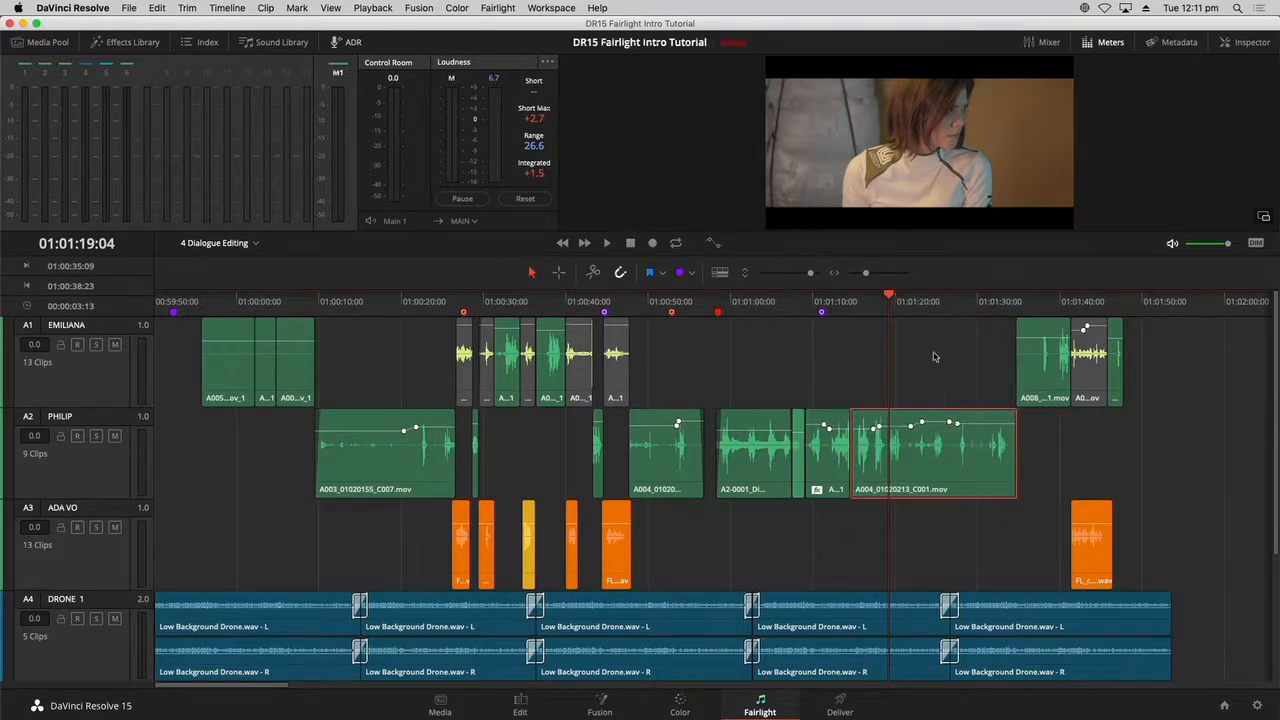
click(935, 361)
- Audition the A1 dialogue at 01:01:37:18 and near 01:01:46, and move the last short clip down to track A2
click(1041, 300)
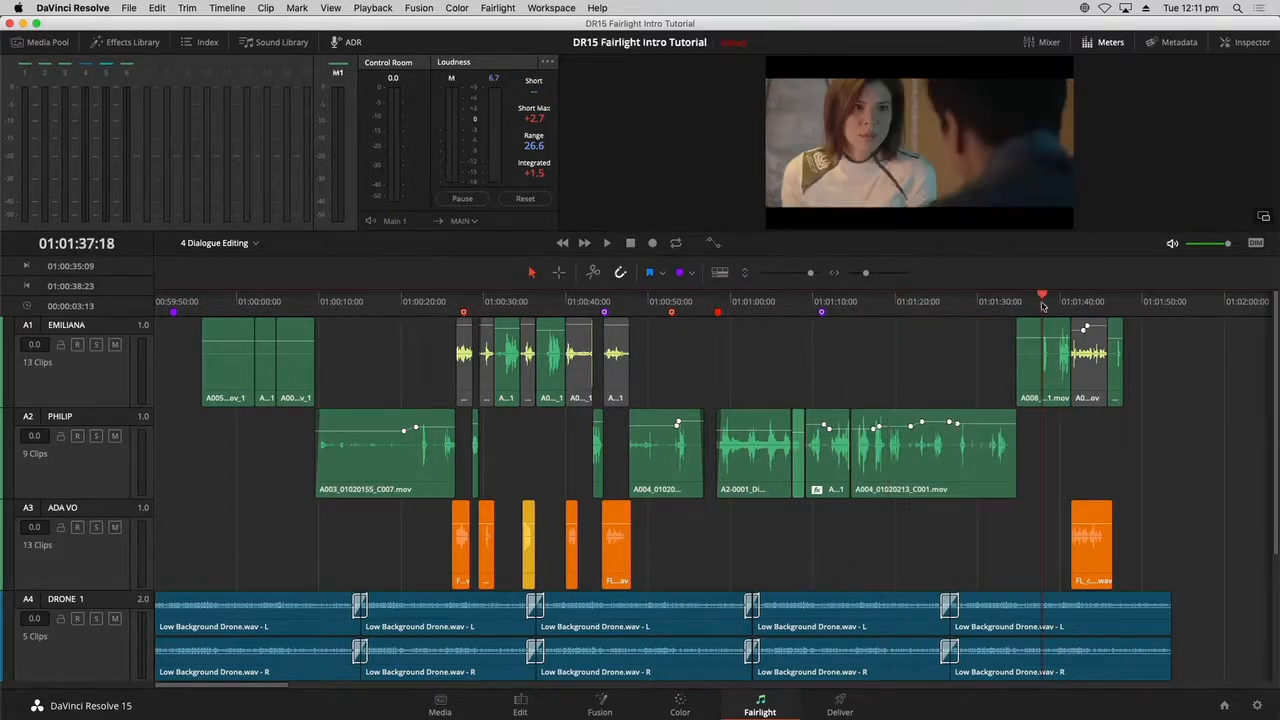
key(space)
key(space)
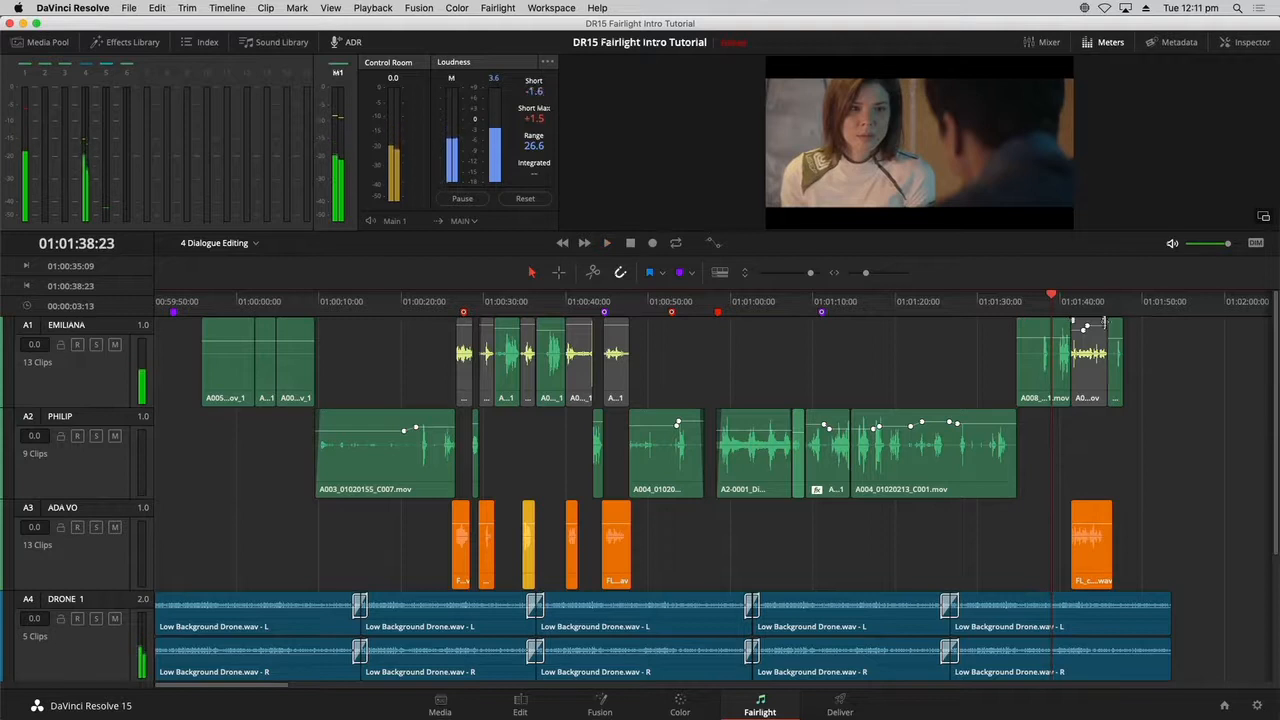
click(1114, 300)
key(space)
key(space)
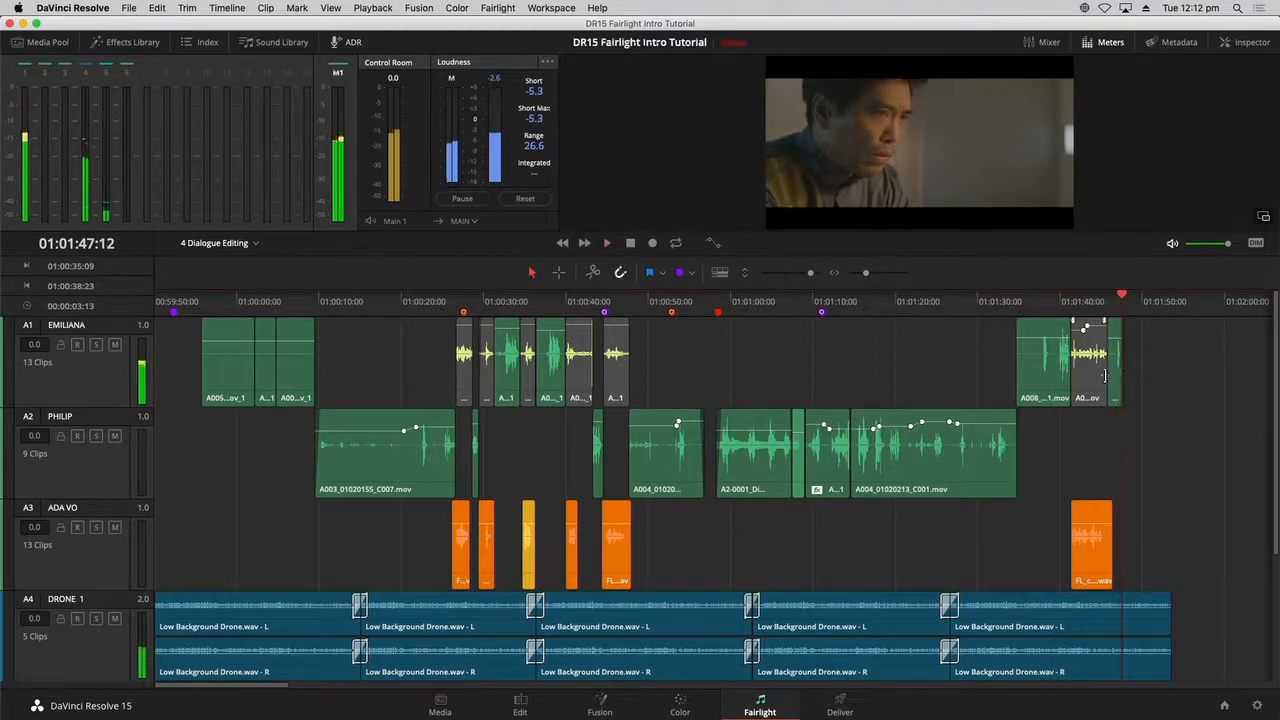
click(1117, 368)
key(alt+Down)
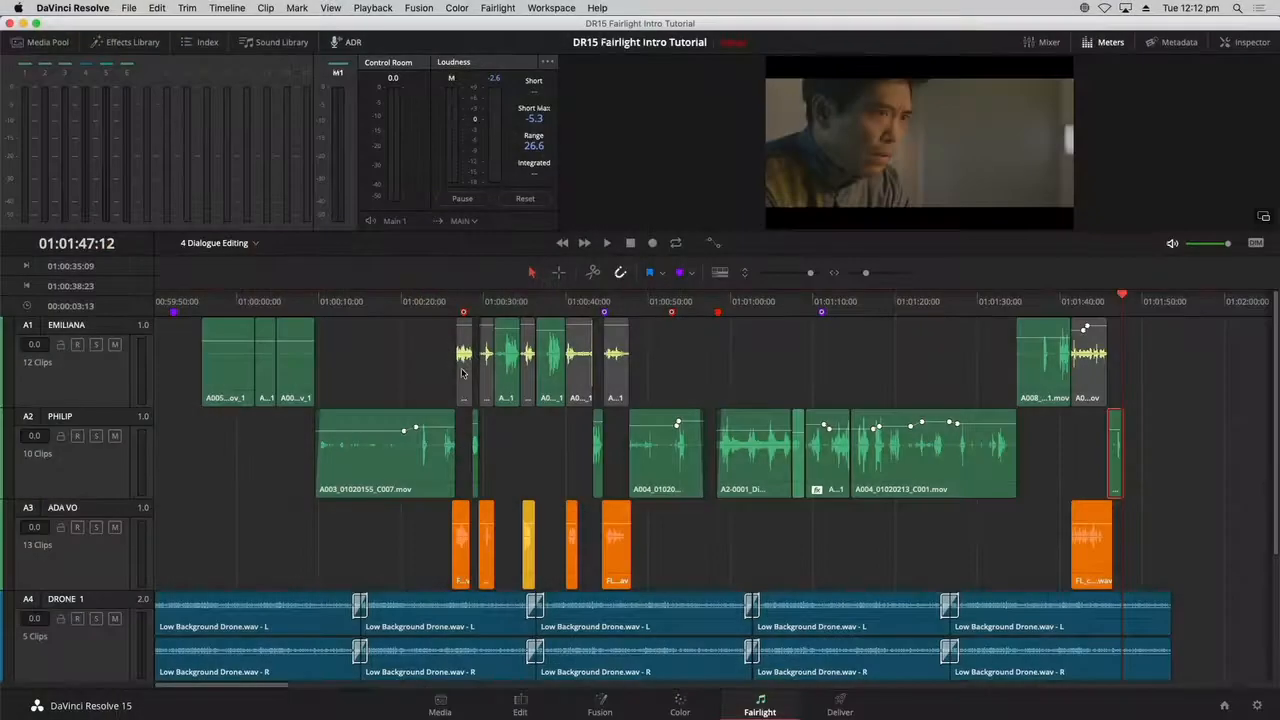
- Delete the six disabled temporary voice clips from track A1
click(463, 370)
key(Delete)
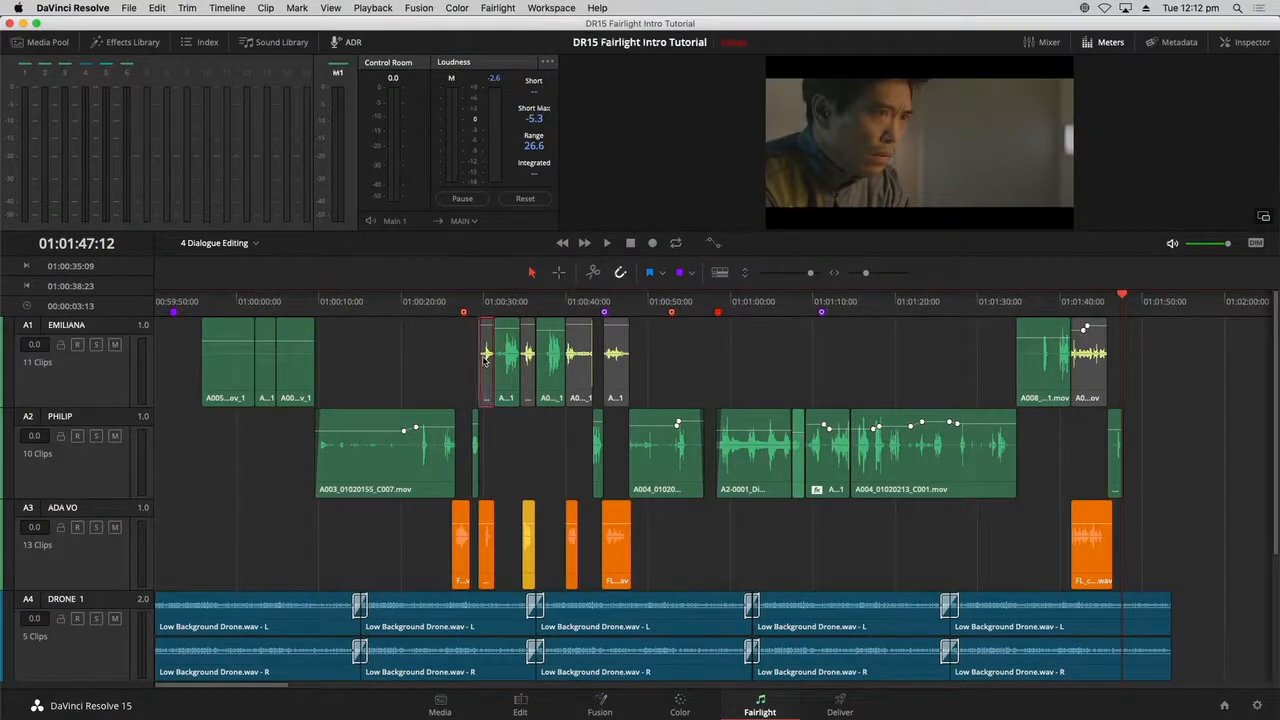
key(Delete)
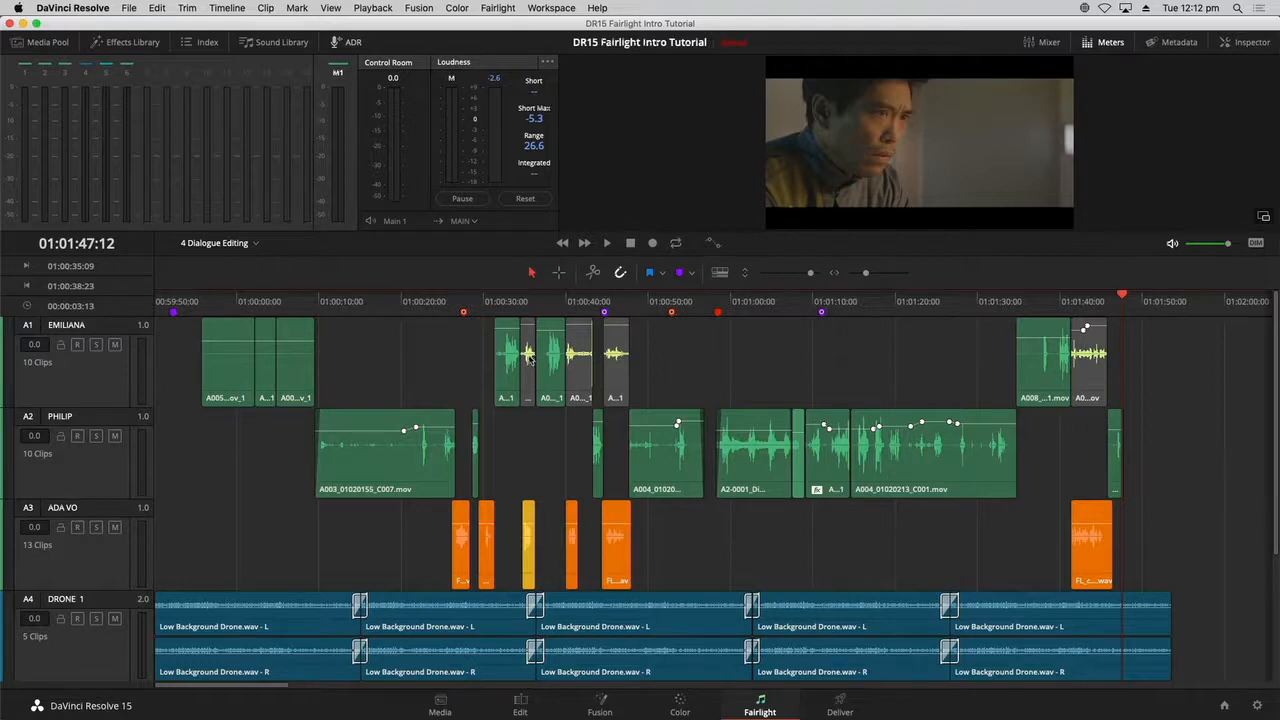
key(Delete)
click(579, 360)
key(Delete)
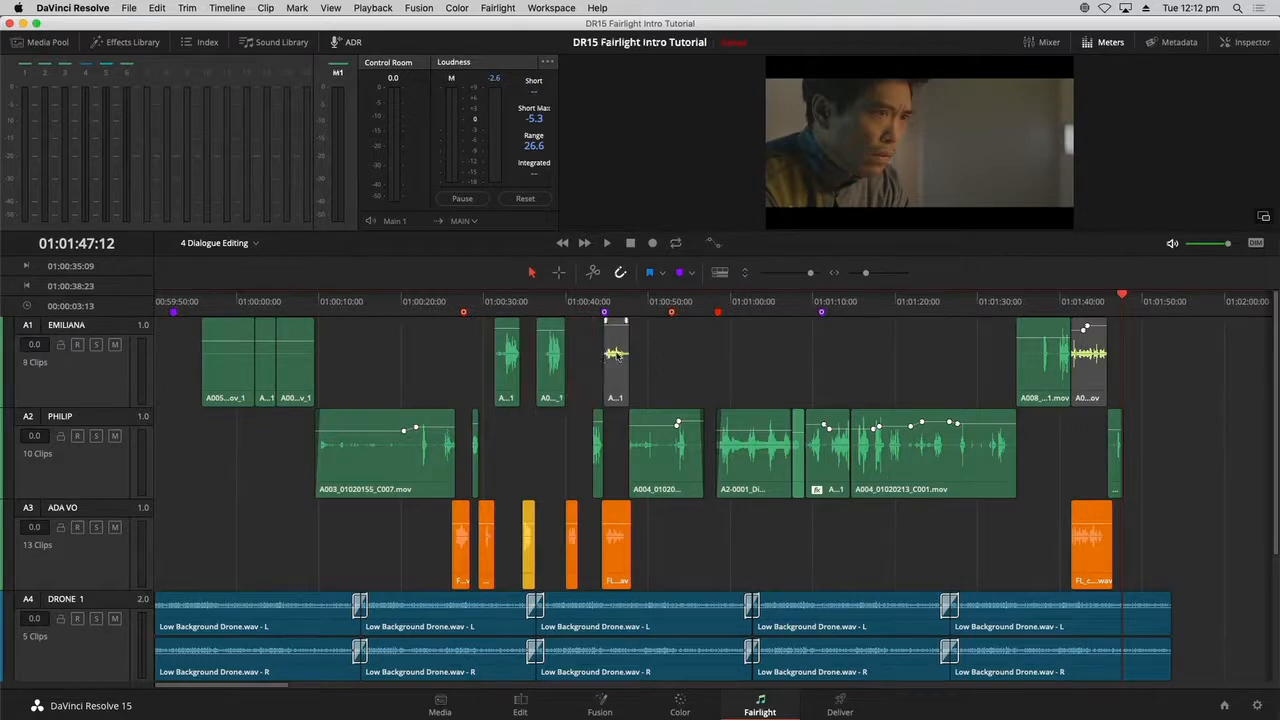
click(619, 357)
key(Delete)
click(1094, 349)
key(Delete)
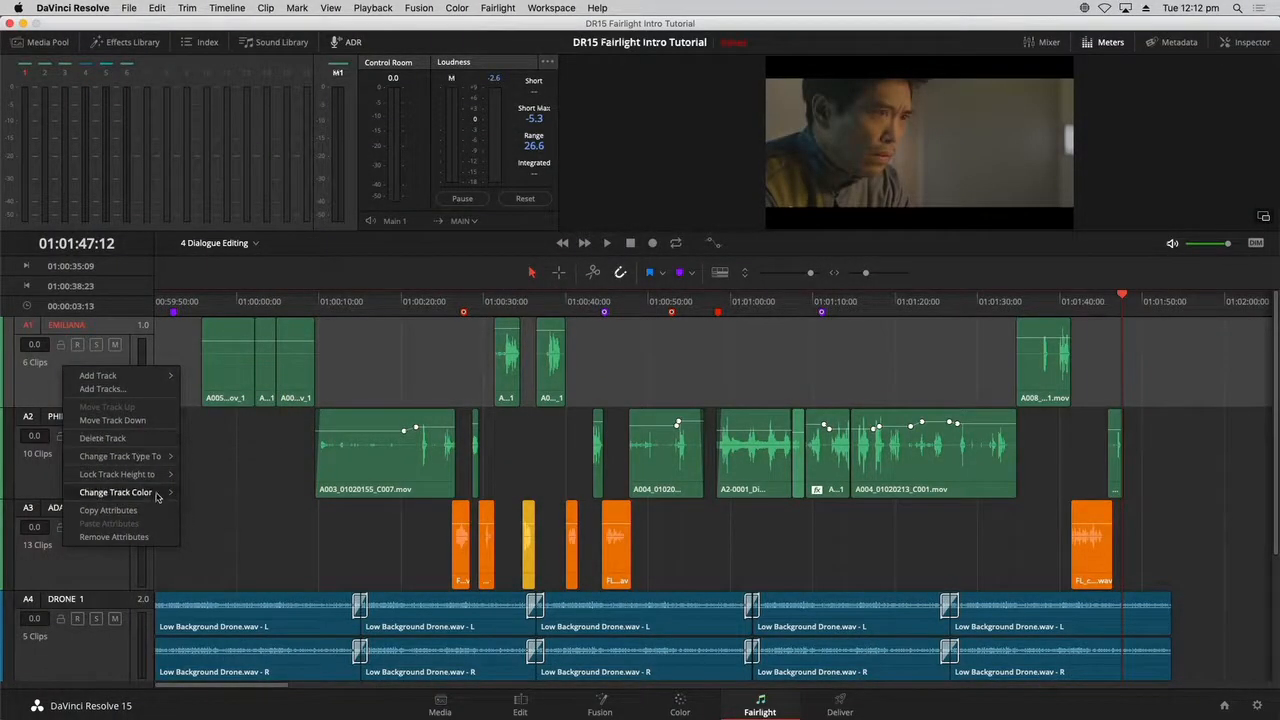
- Set the track color of A1 to Orange and of A2 to Yellow
mouse_move(157, 493)
click(253, 466)
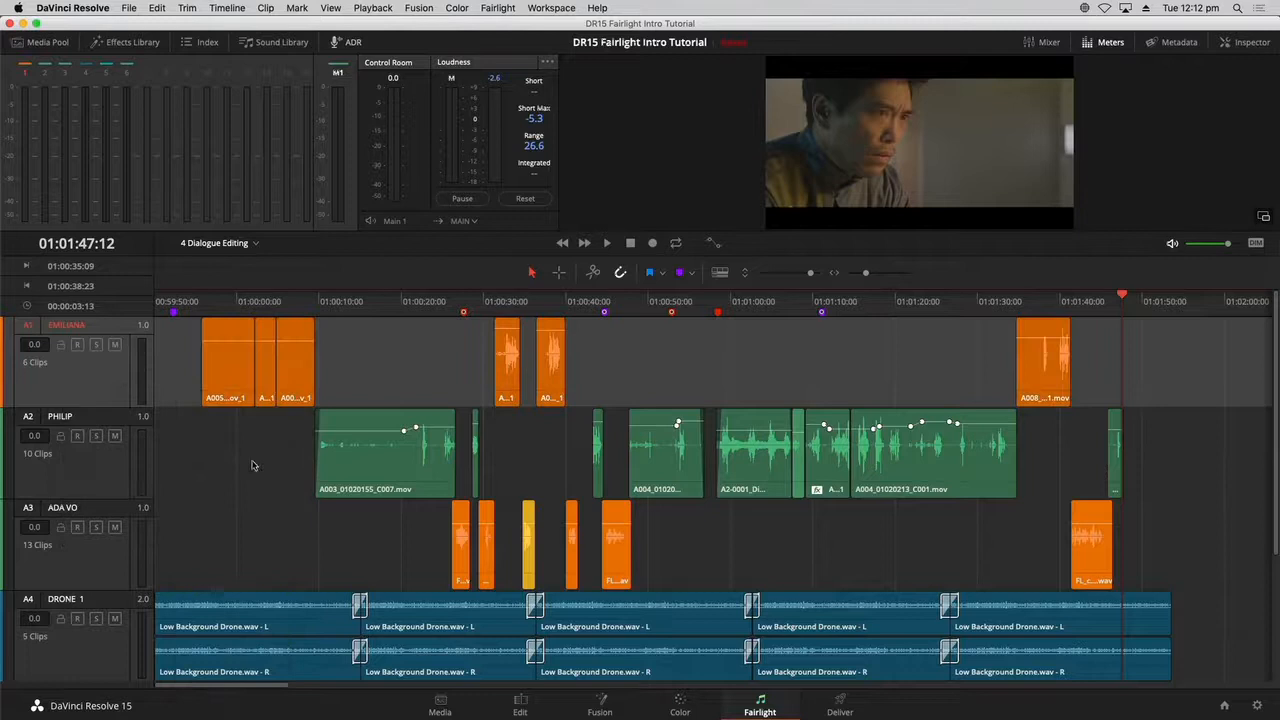
right_click(100, 483)
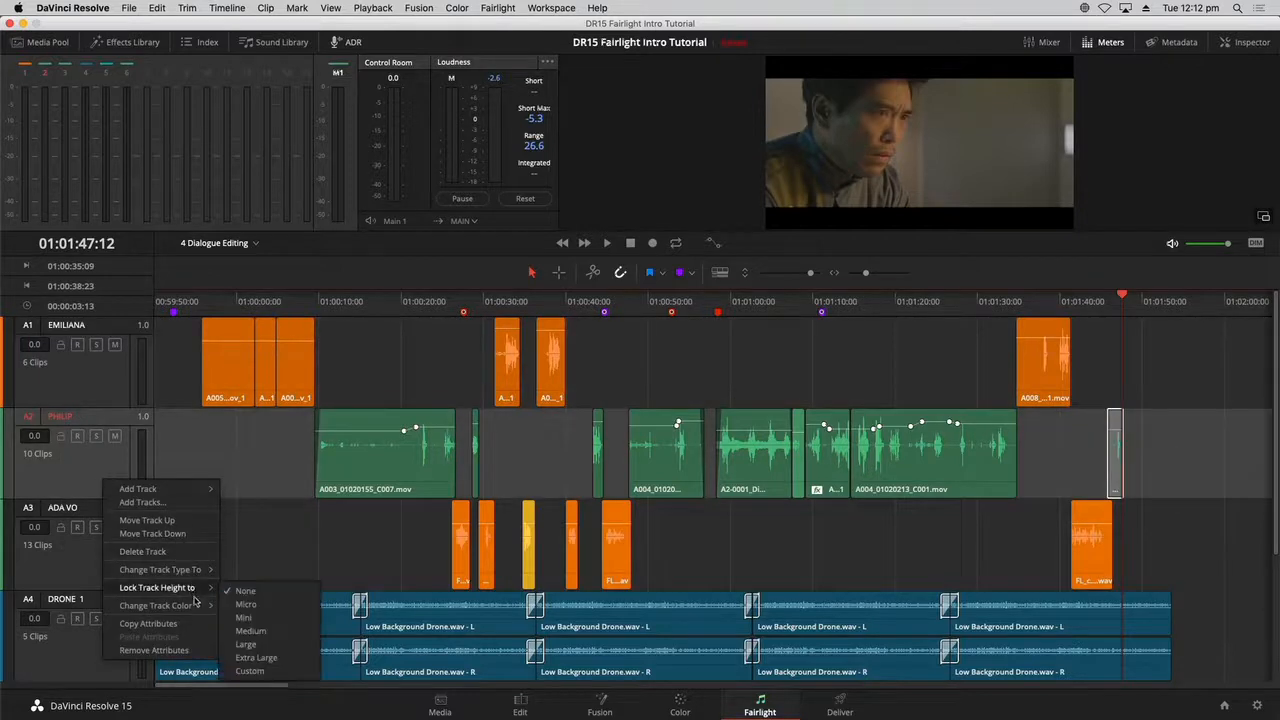
mouse_move(200, 605)
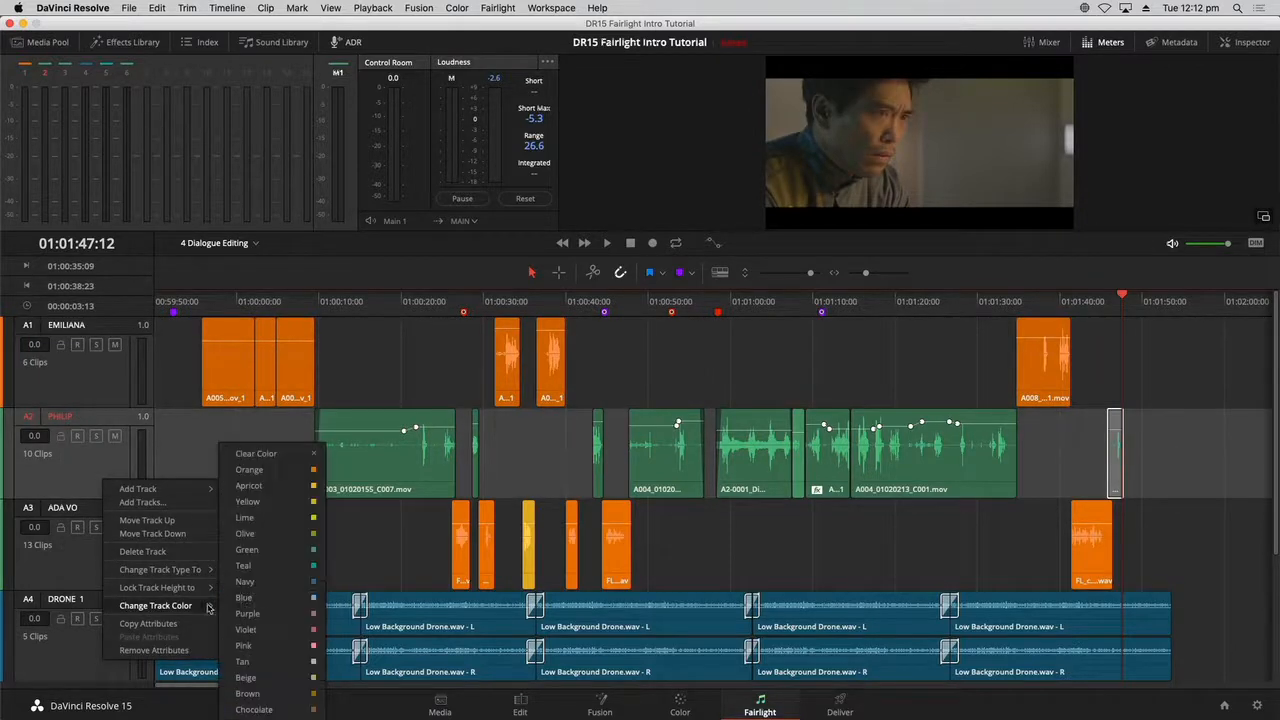
click(275, 501)
- Set the ADA VO track's color to Beige
right_click(99, 564)
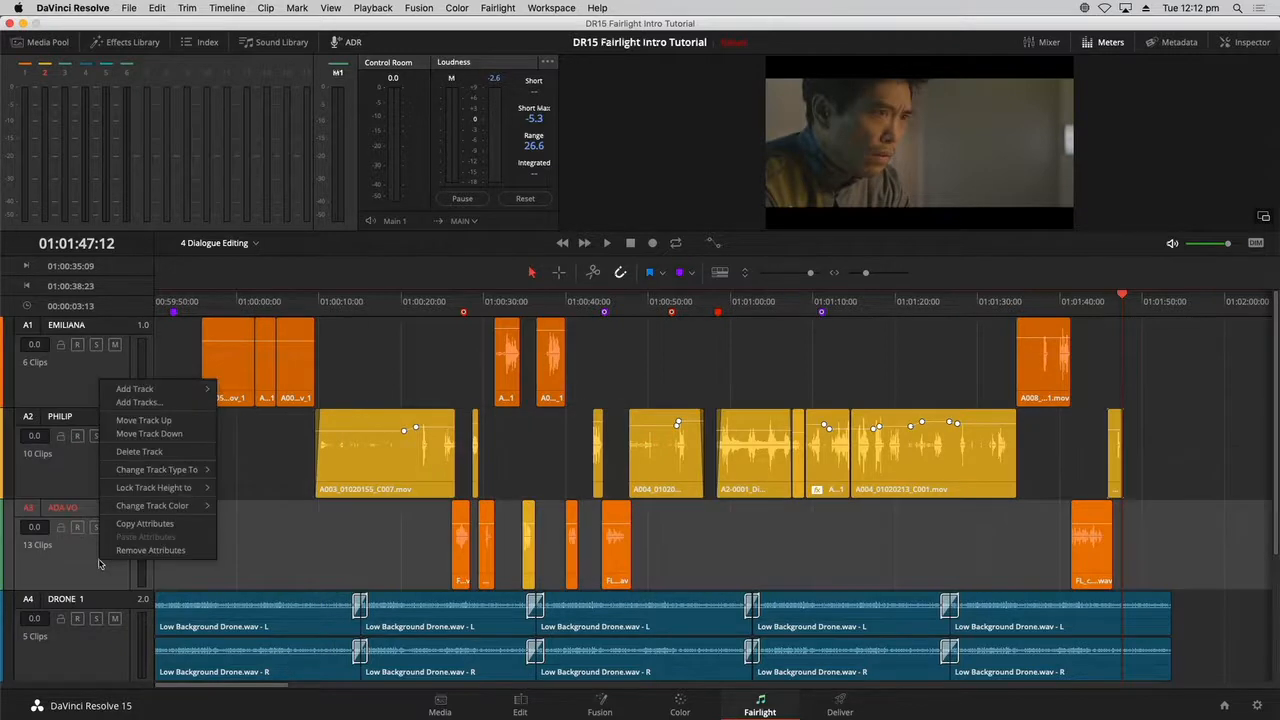
mouse_move(129, 507)
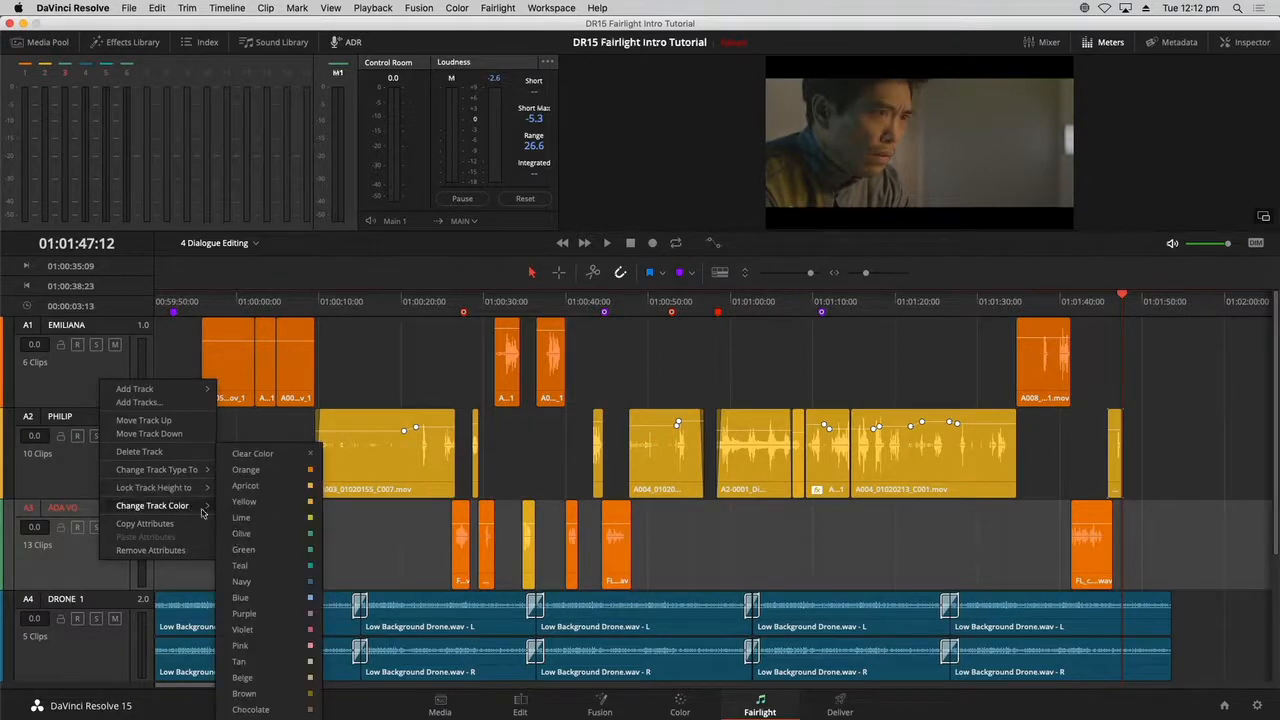
click(285, 683)
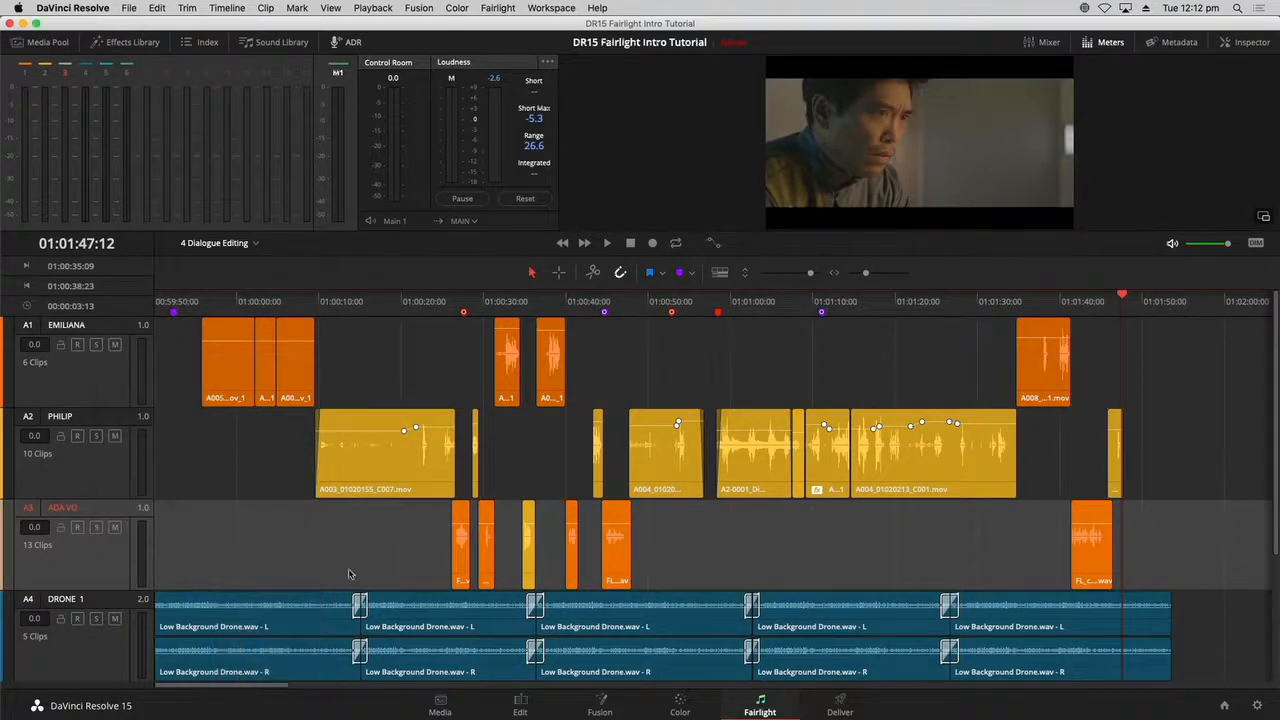
- Clear the clip color of all clips on the ADA VO track
click(104, 573)
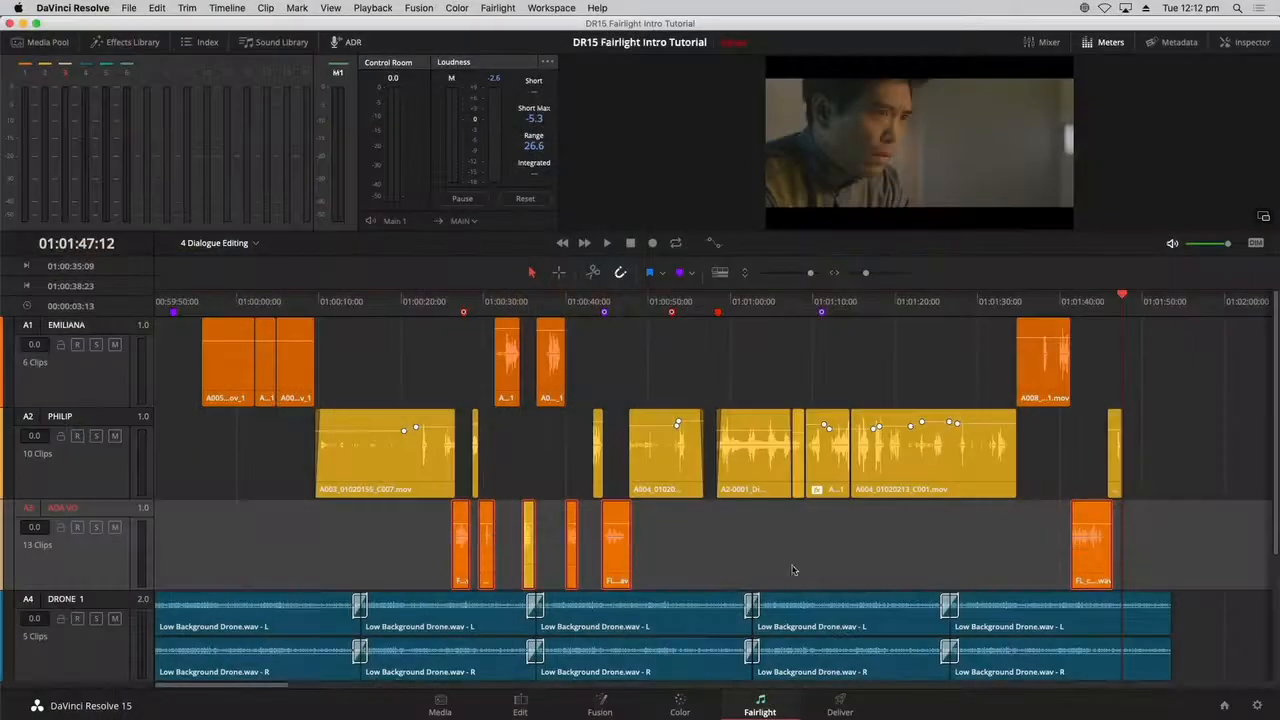
right_click(611, 548)
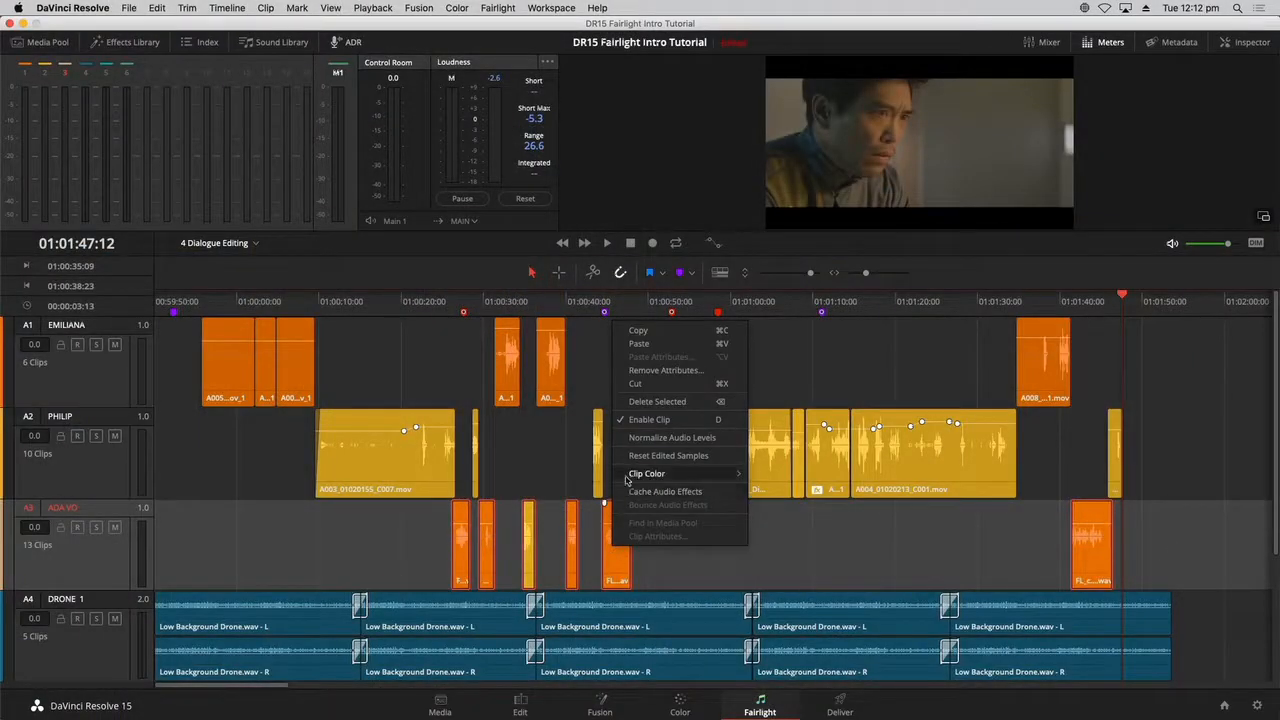
mouse_move(684, 478)
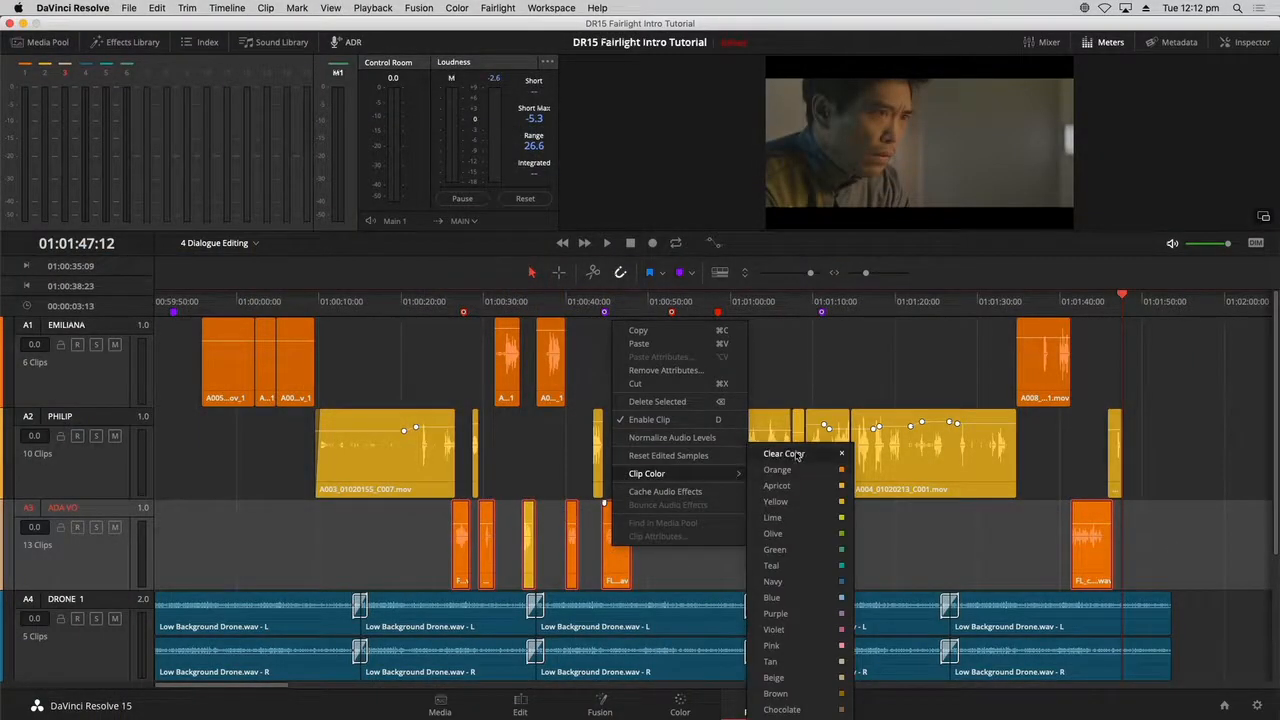
click(797, 455)
click(795, 555)
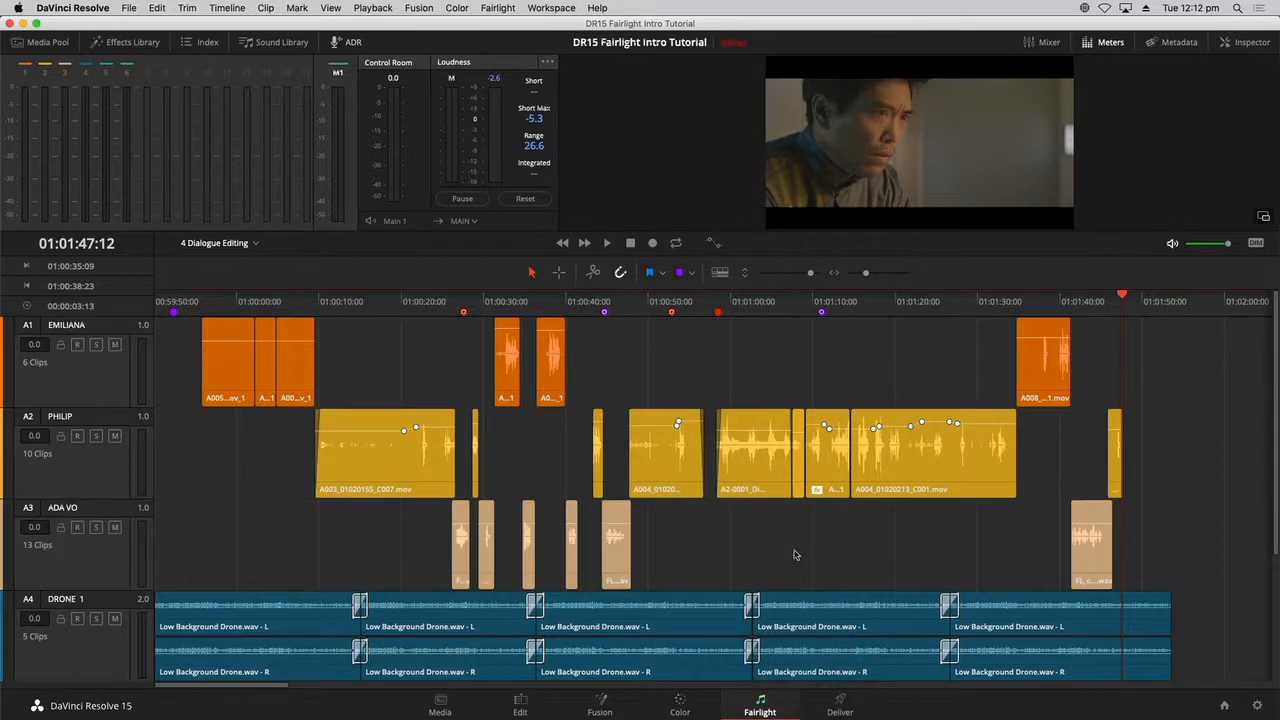
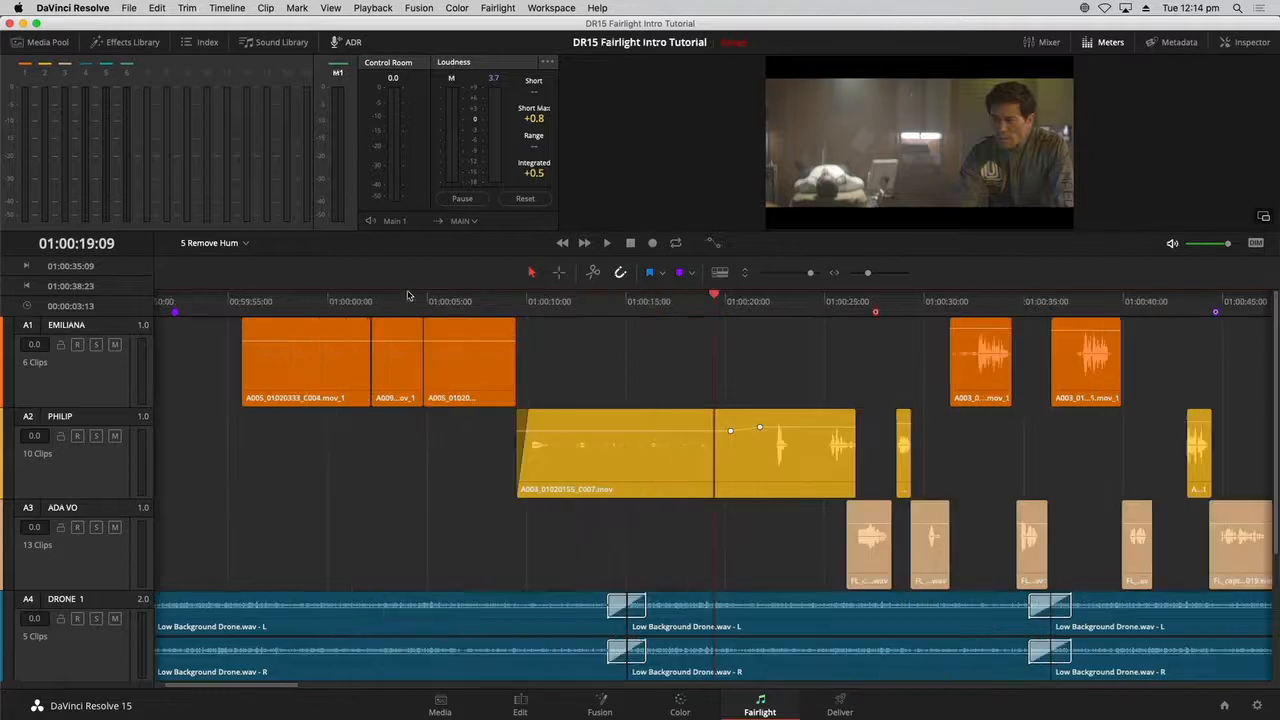
- Turn on the fixed playhead view option and play the timeline from 01:00:19:09 to about 01:00:31
key(super+equal)
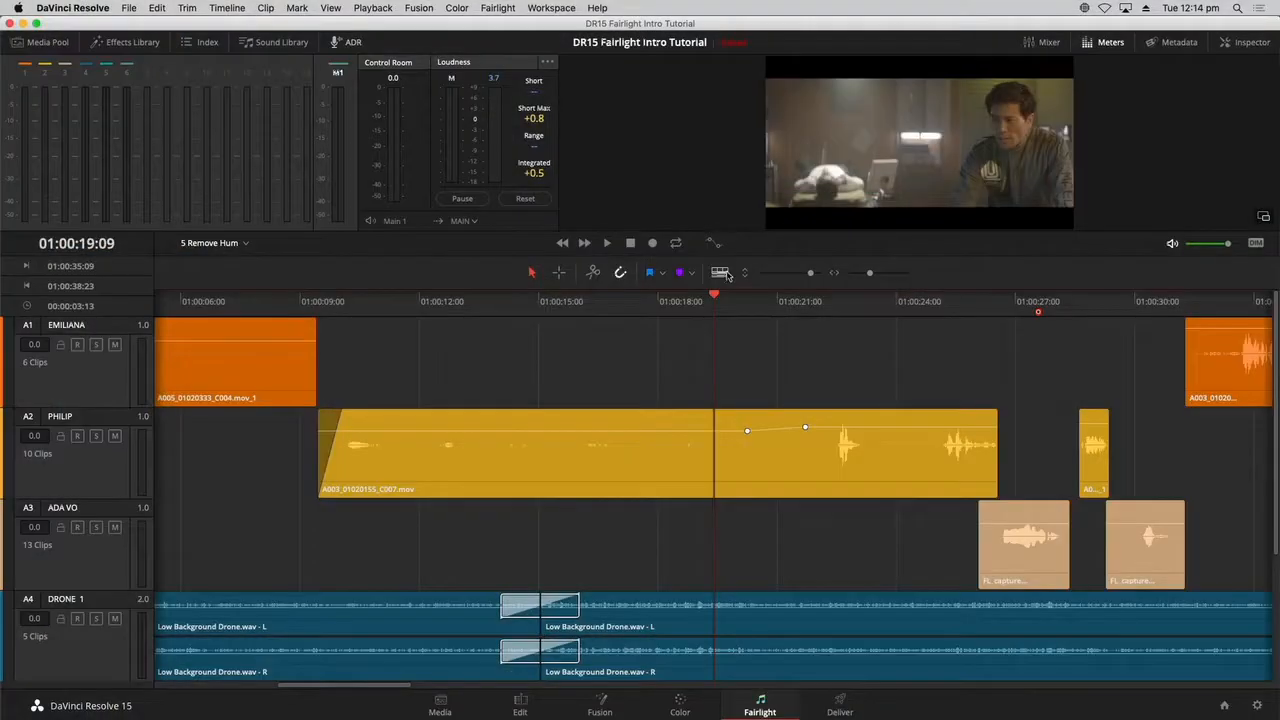
click(722, 273)
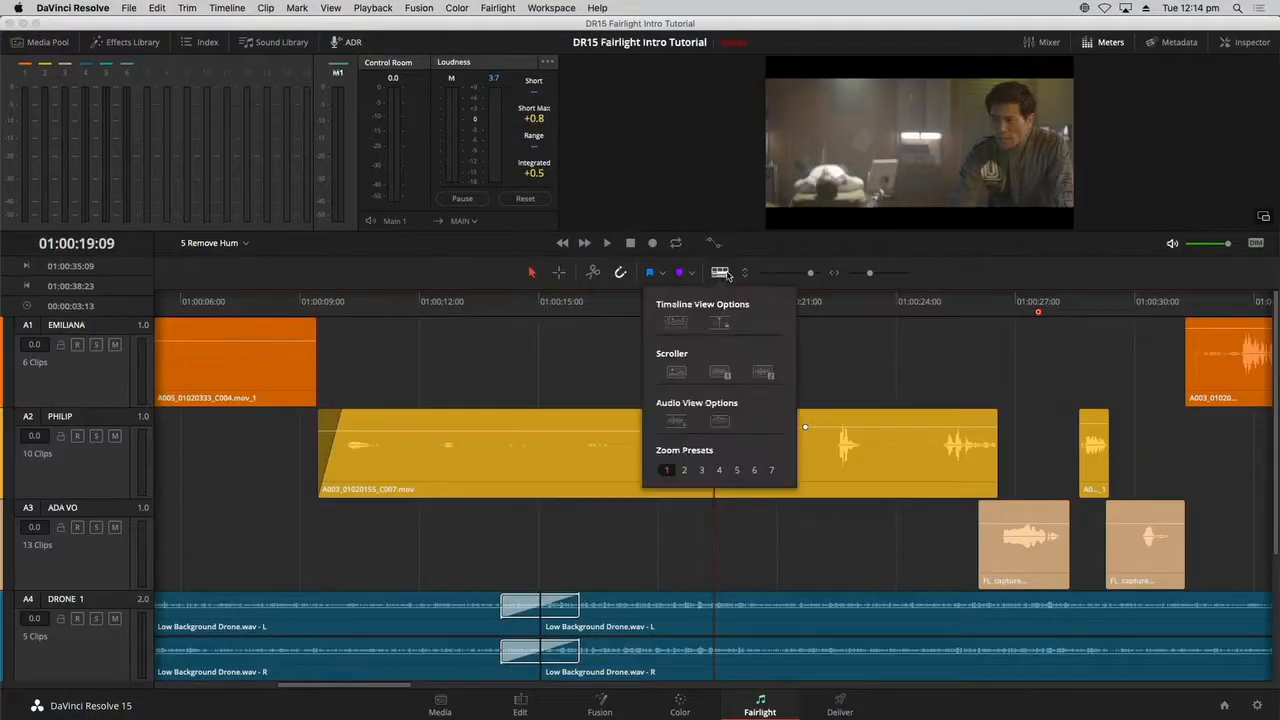
click(721, 323)
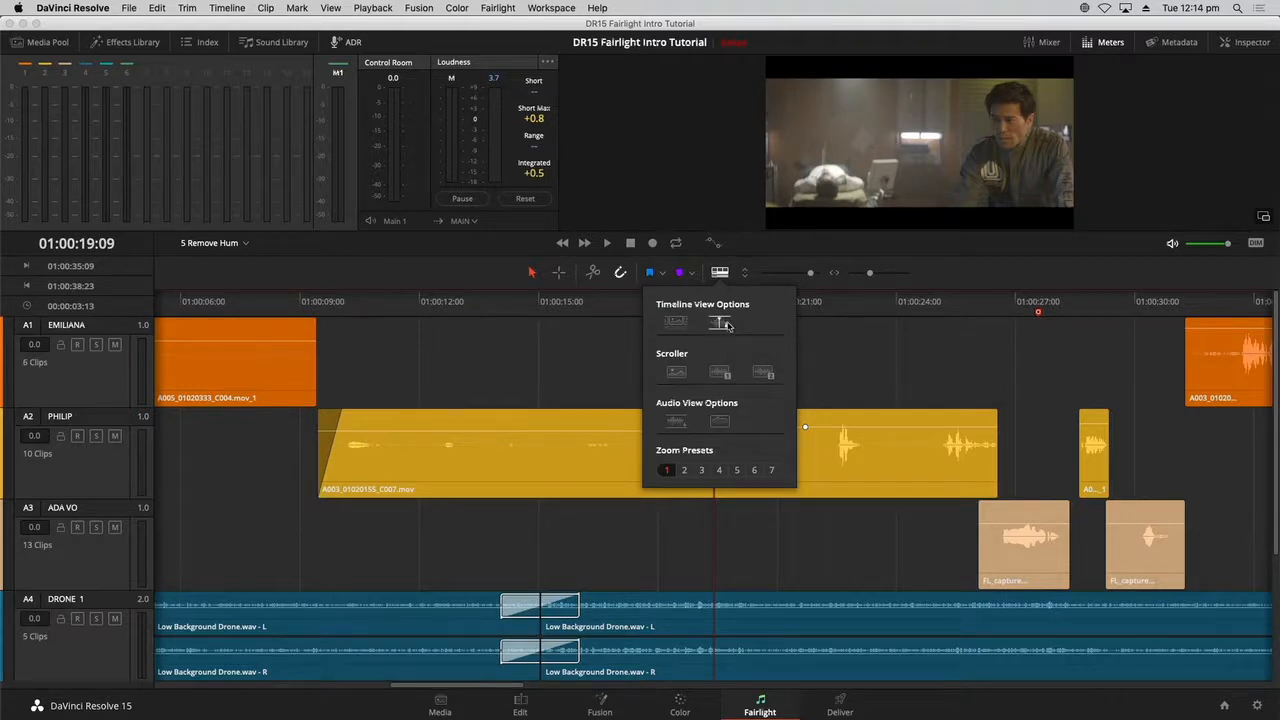
click(853, 337)
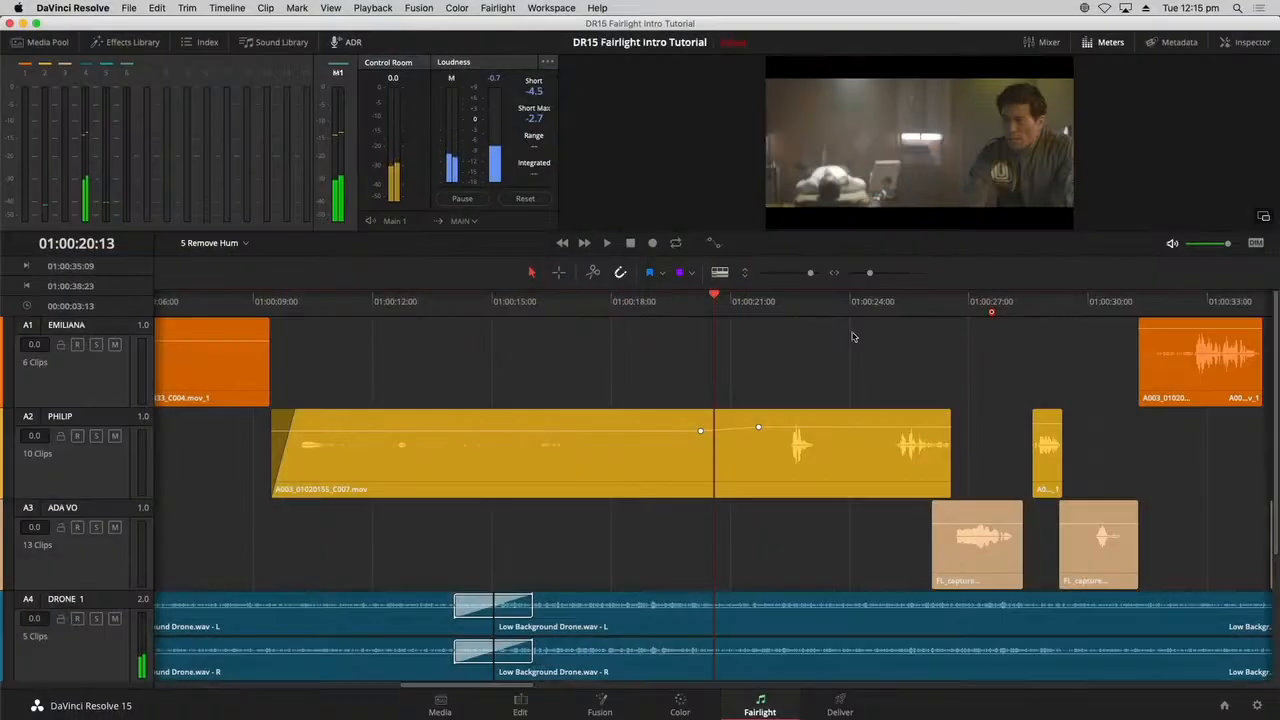
key(space)
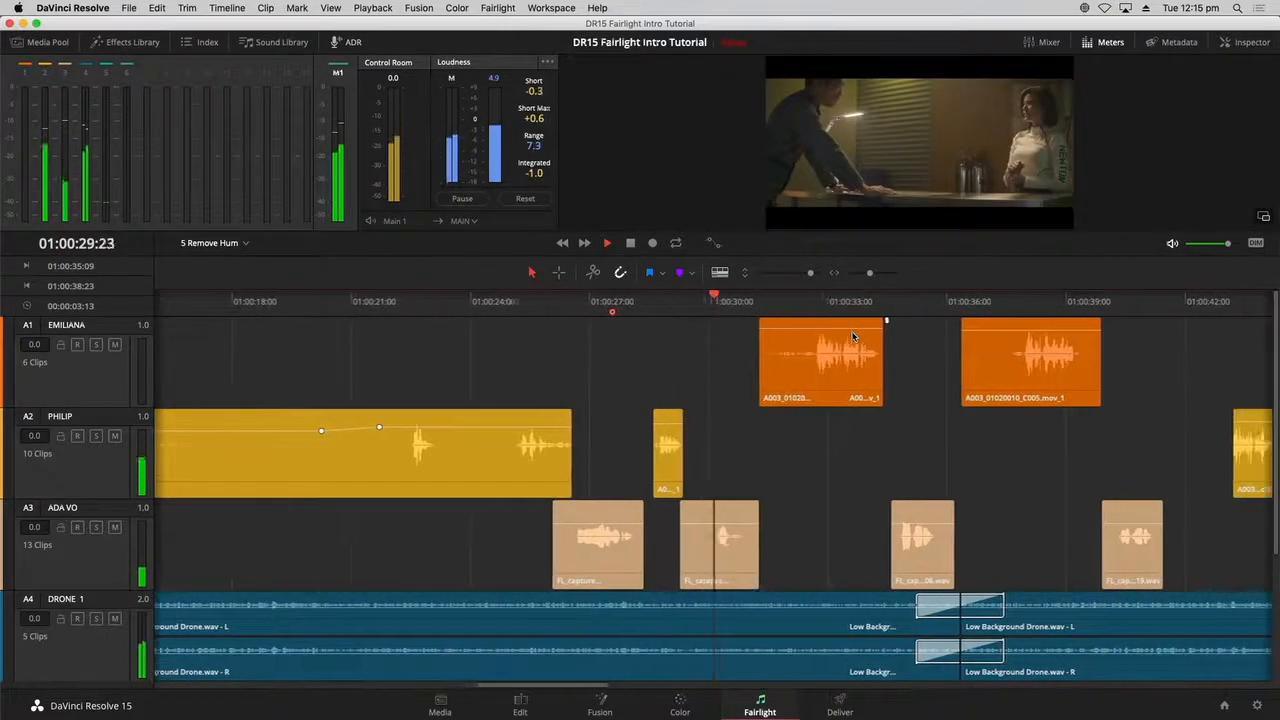
key(space)
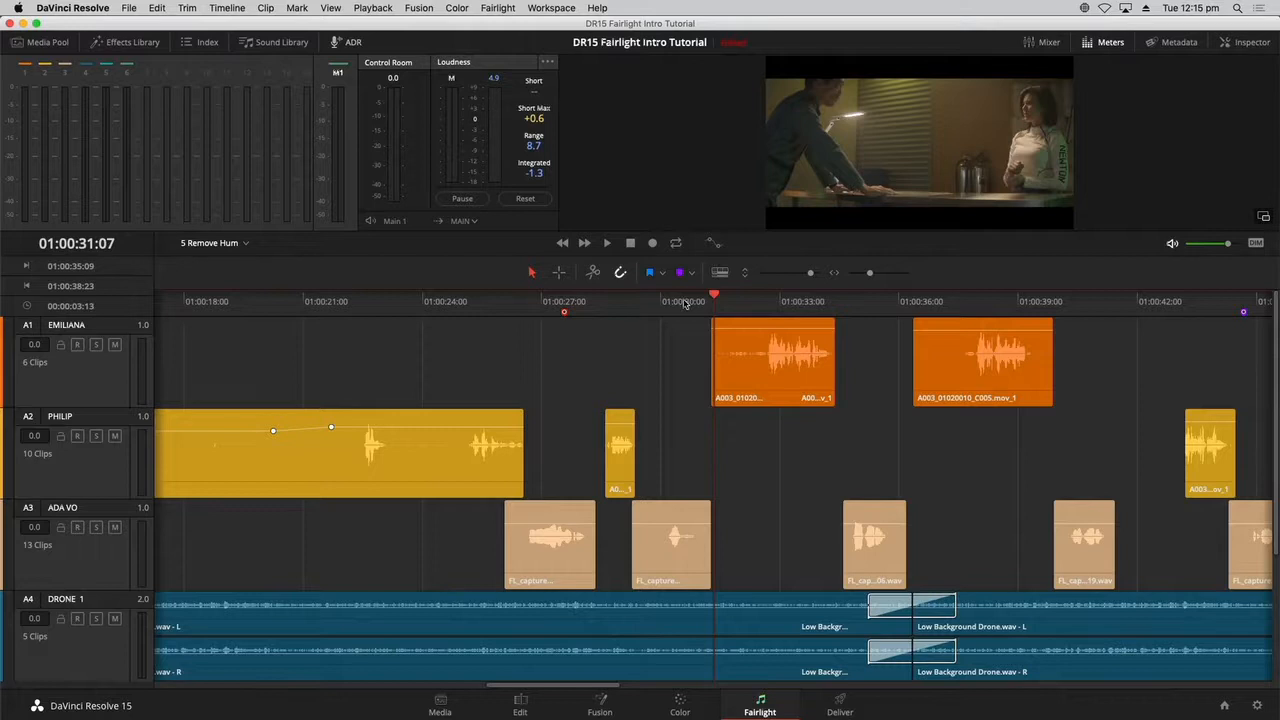
- Turn off the fixed playhead view option and fit the whole timeline in view
click(724, 274)
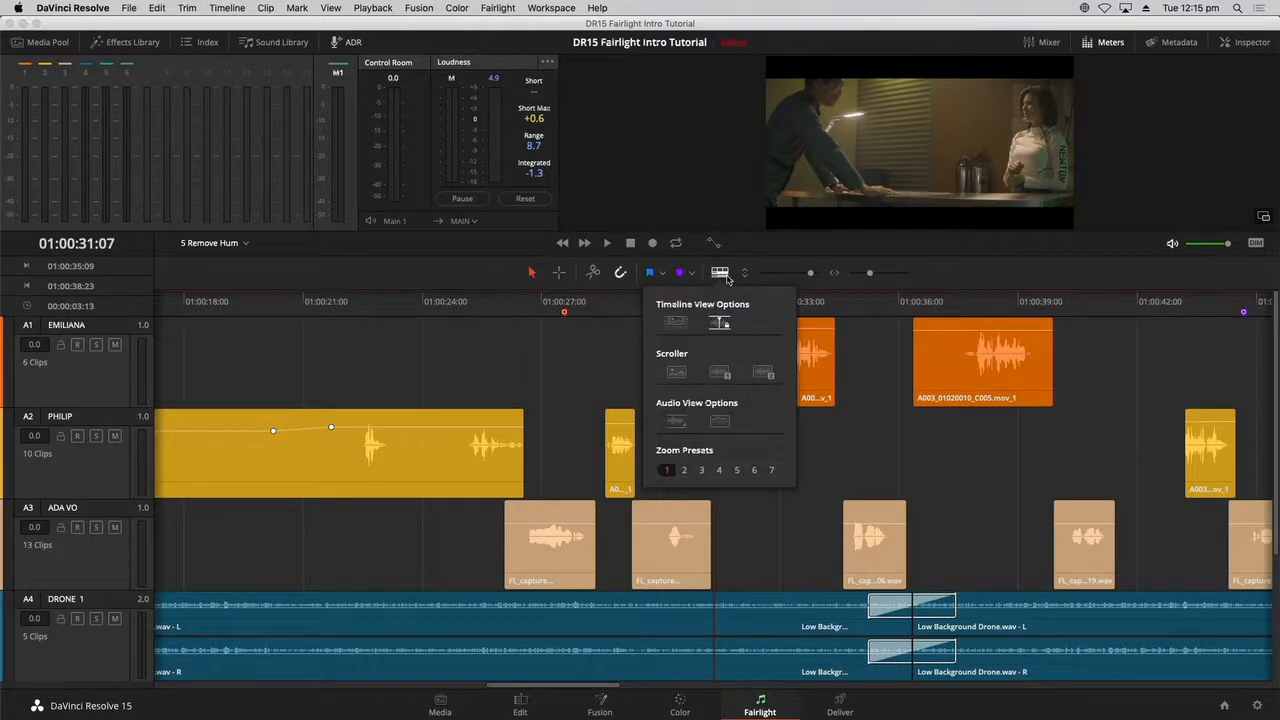
click(720, 323)
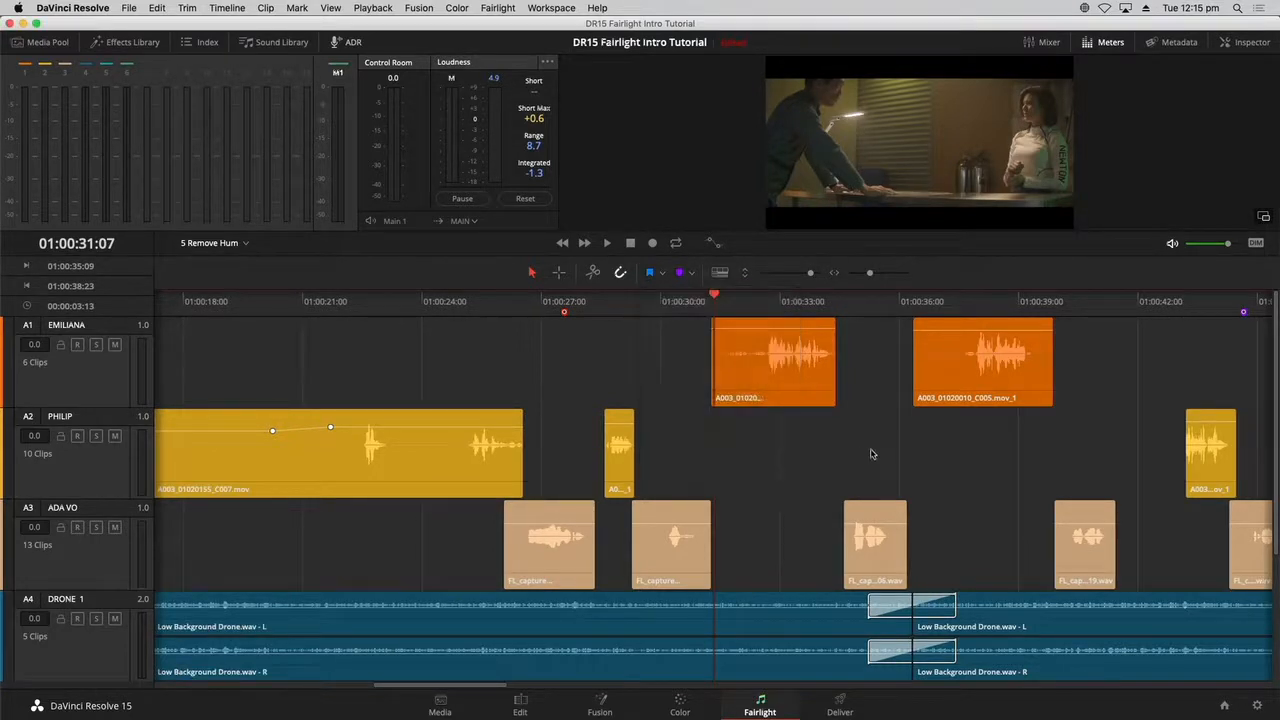
key(shift+z)
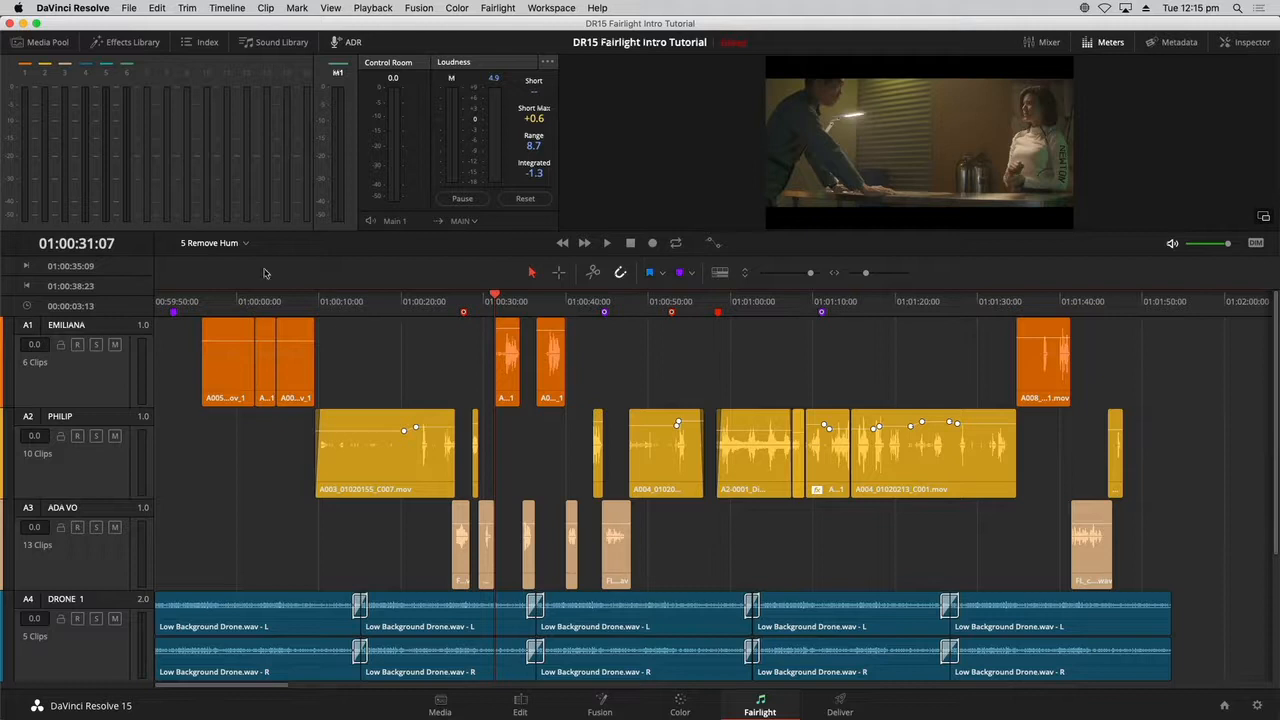
key(space)
key(space)
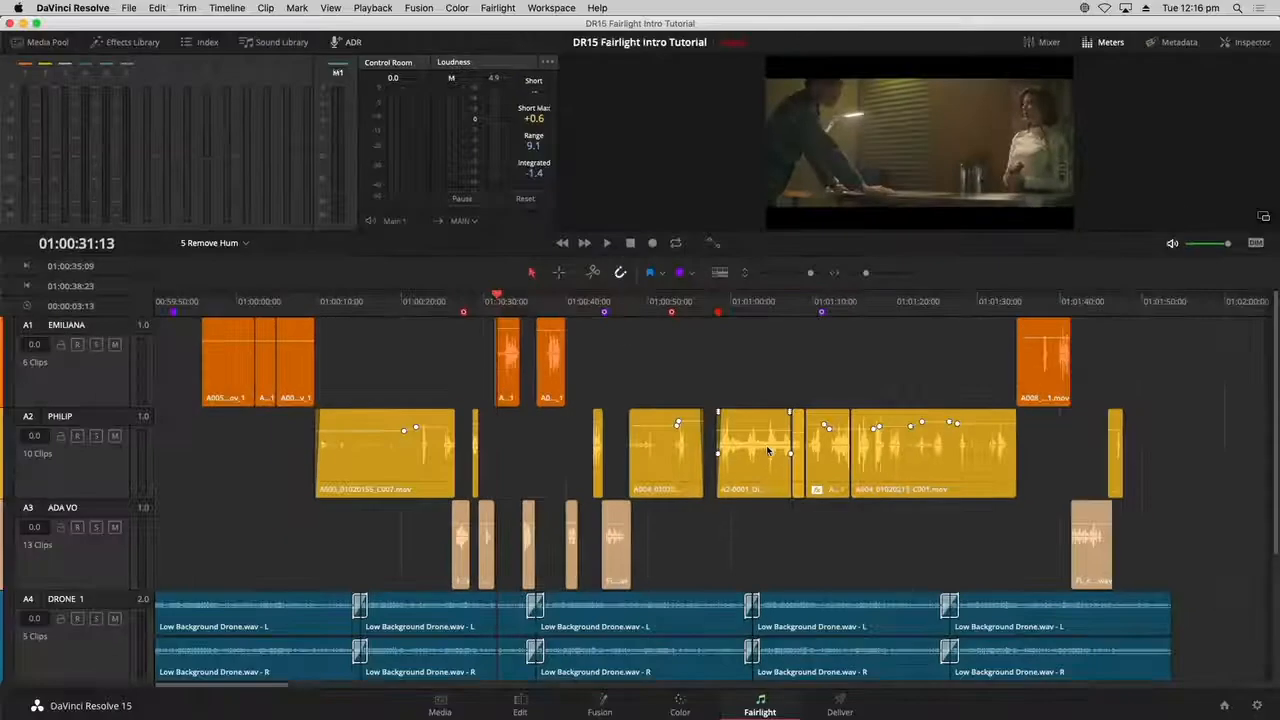
- Move the playhead to the Remove Hum marker at 01:00:58:11 using the marker list
click(200, 42)
click(185, 69)
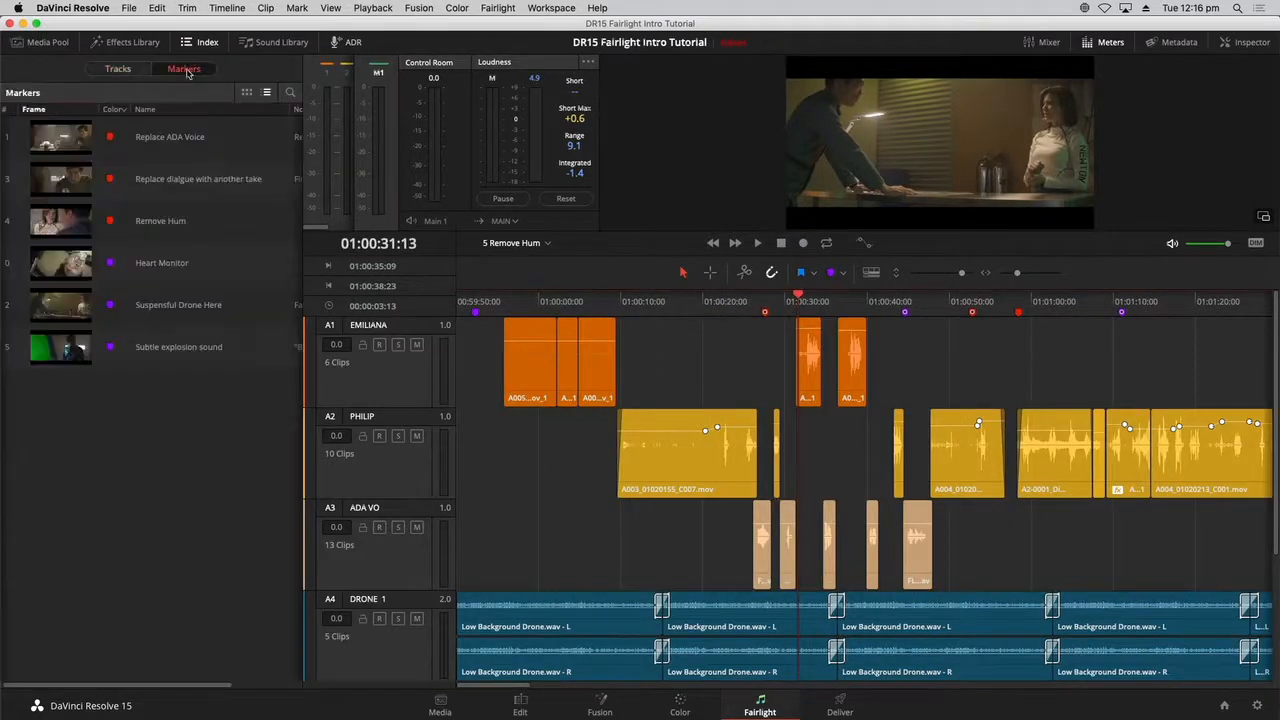
click(73, 226)
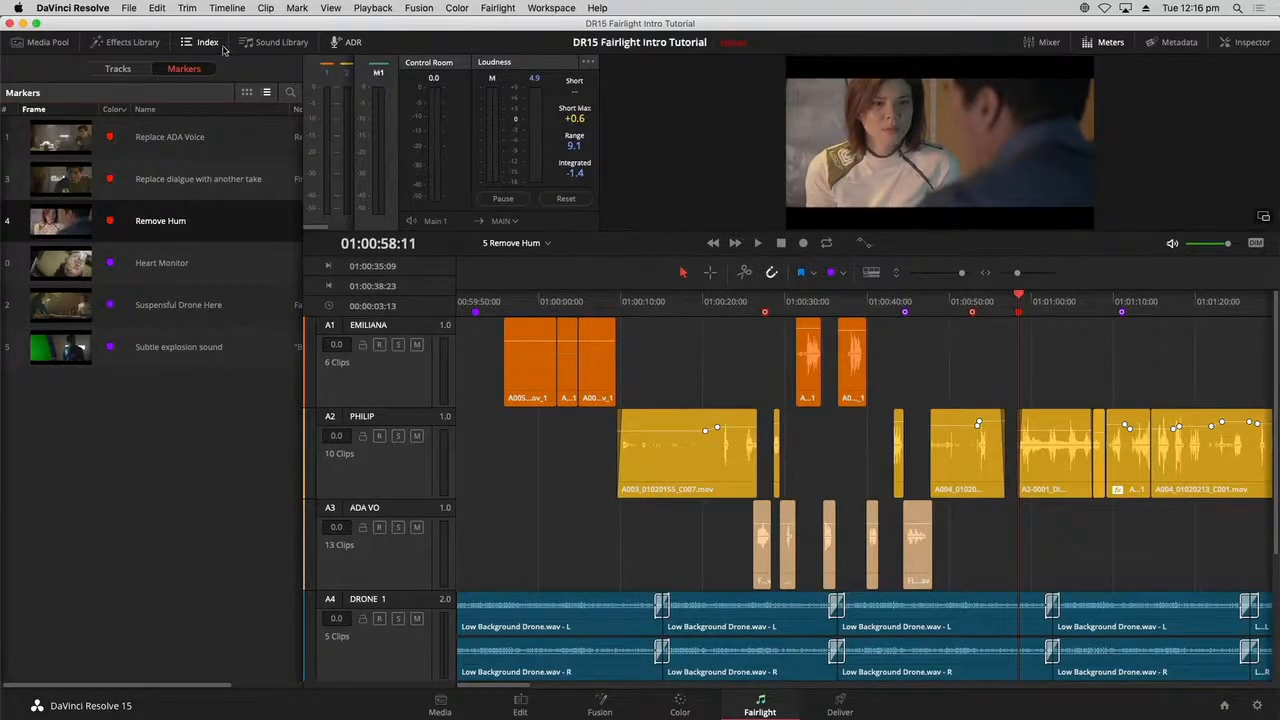
click(210, 43)
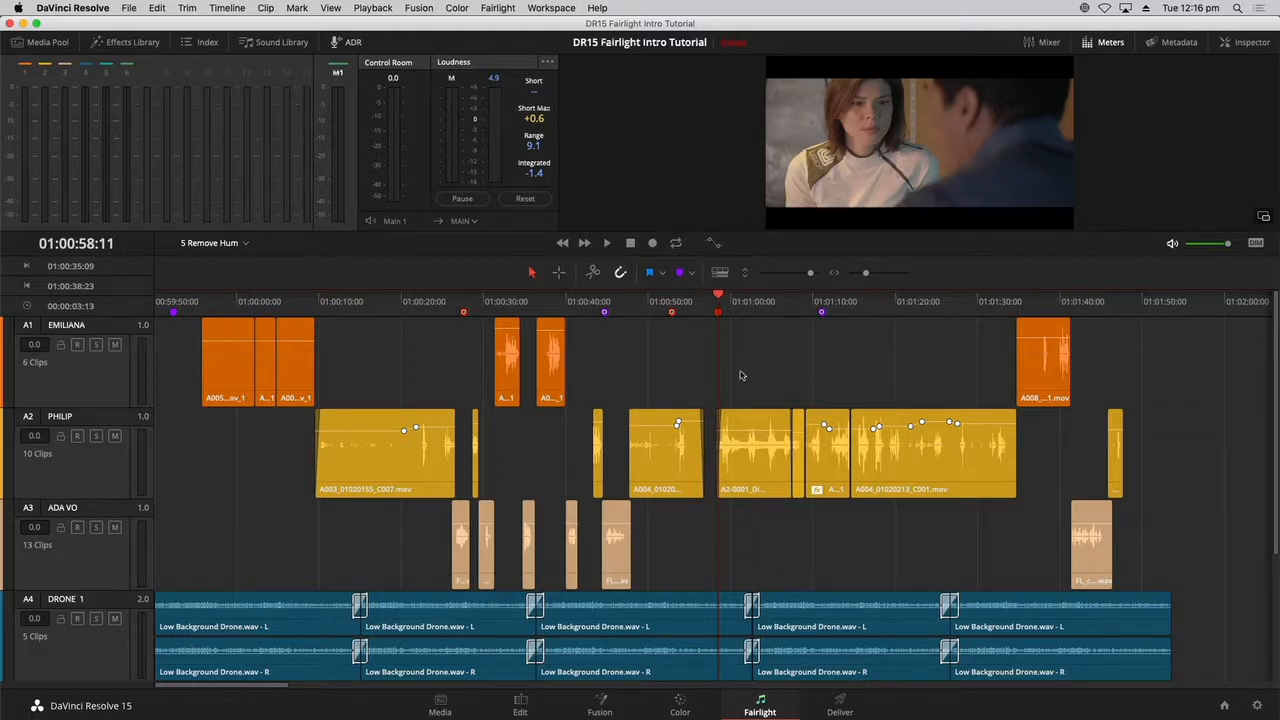
- Temporarily raise the volume of the A2 clip at the Remove Hum marker and play it to examine the hum
click(760, 430)
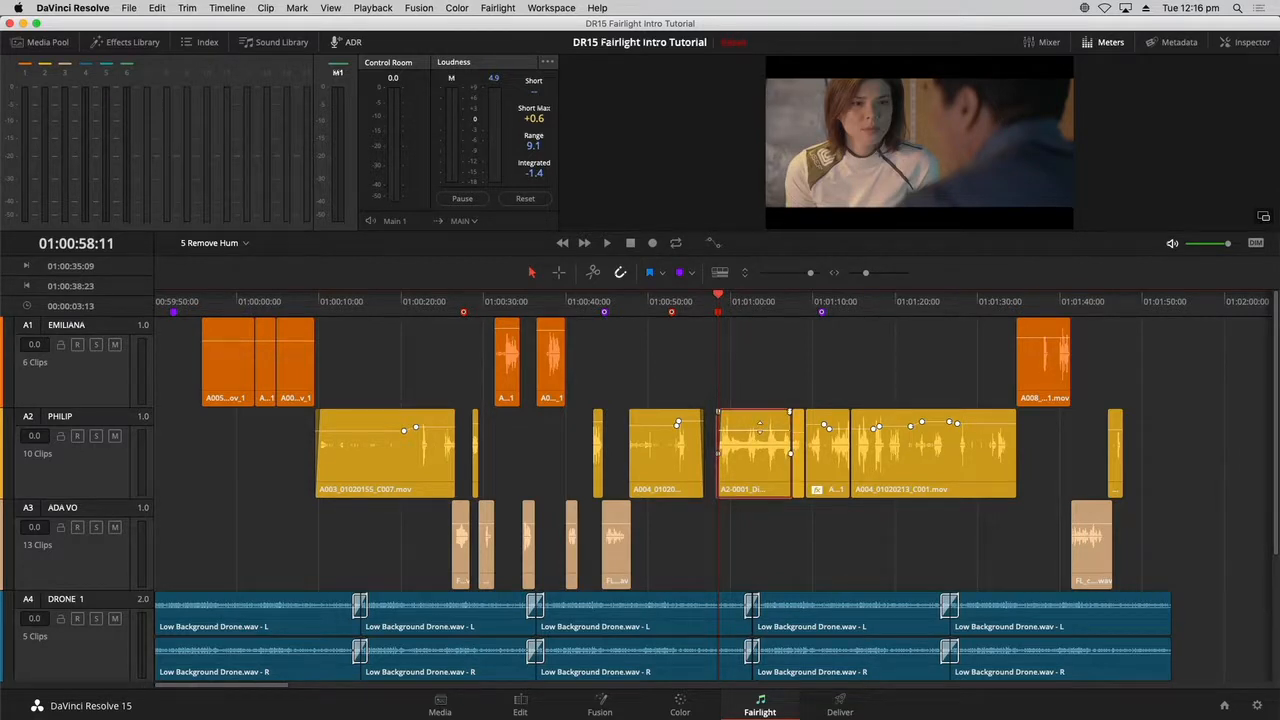
drag(760, 428, 760, 422)
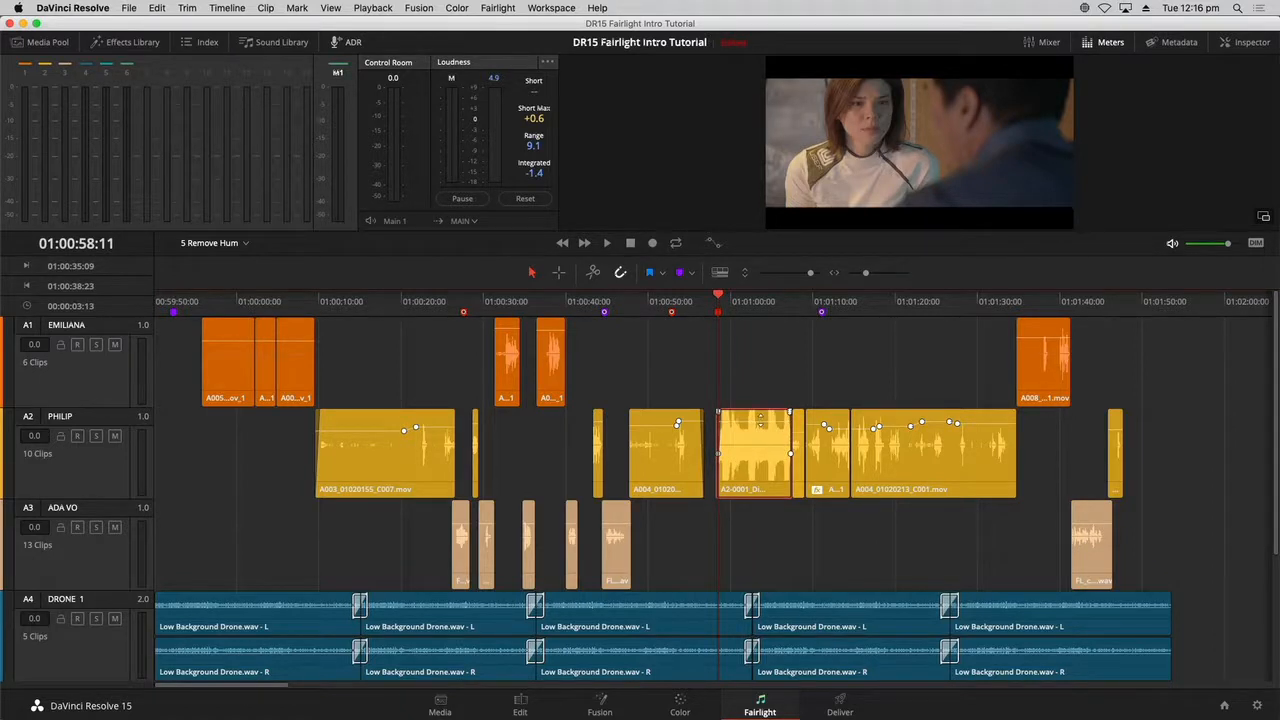
key(space)
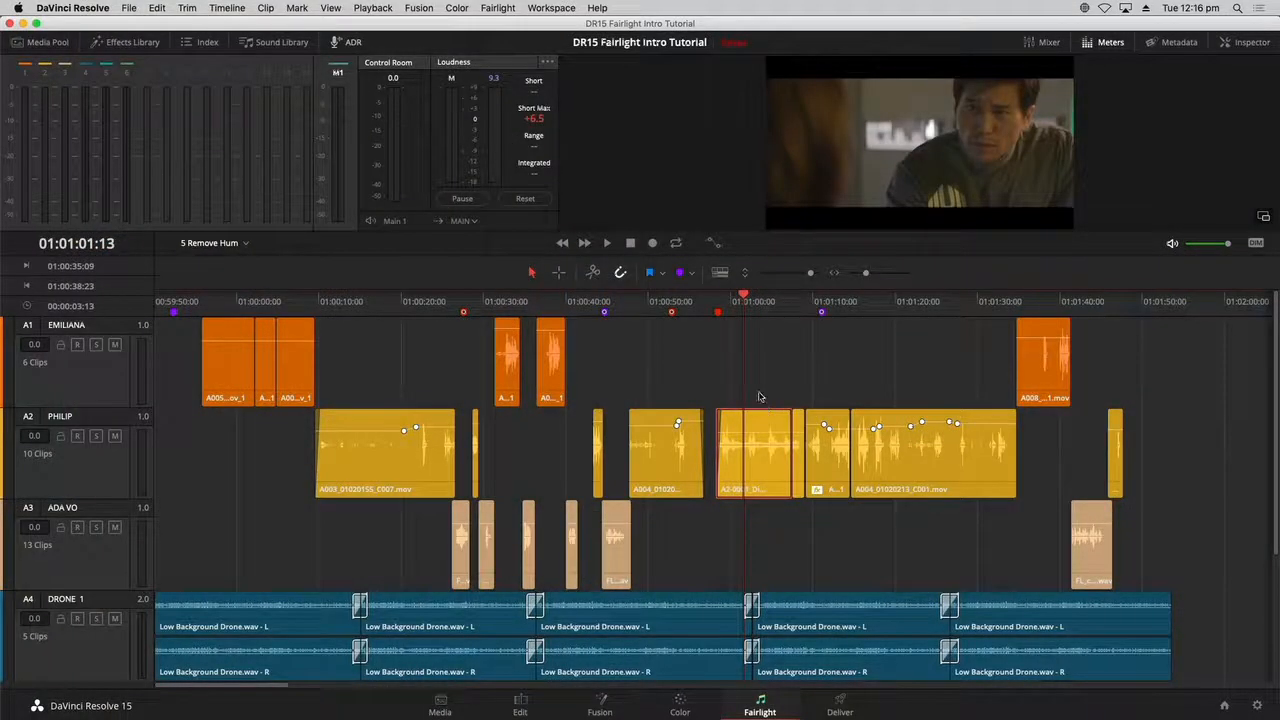
- Apply the FairlightFX De-Hummer effect to the A2 dialogue clip at the Remove Hum marker
click(155, 50)
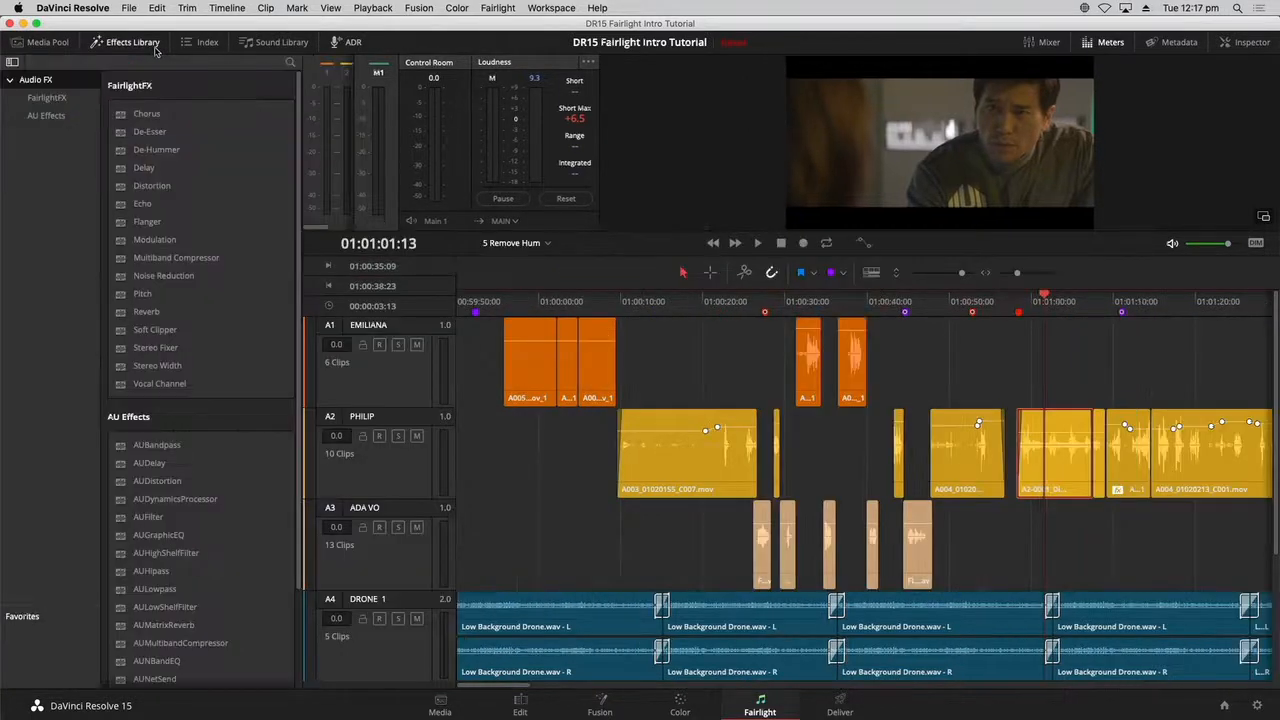
click(187, 153)
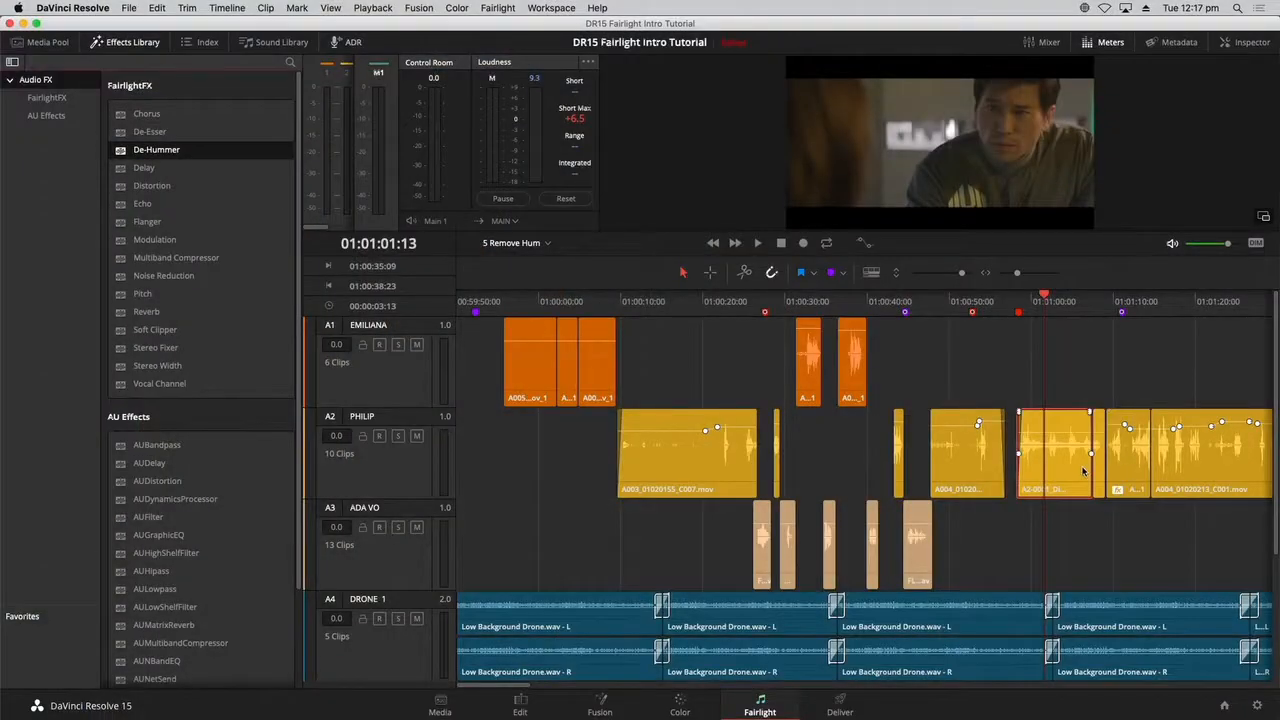
drag(140, 150, 1054, 446)
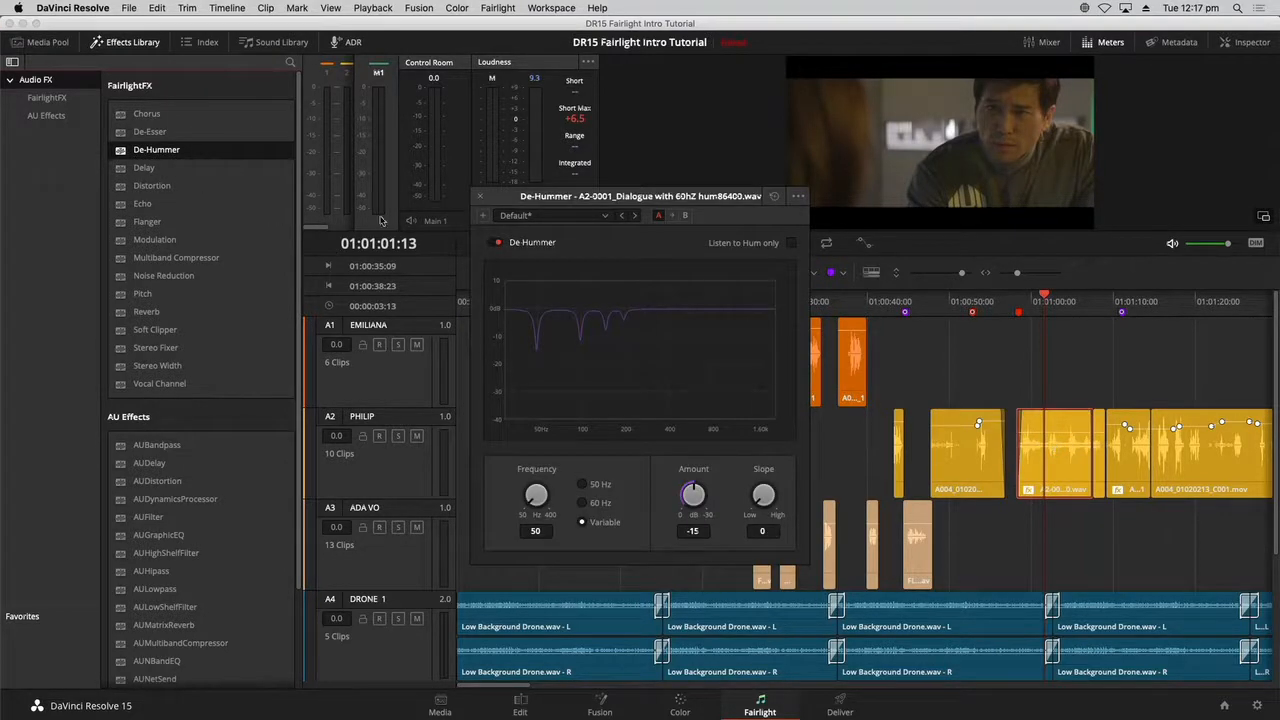
click(124, 42)
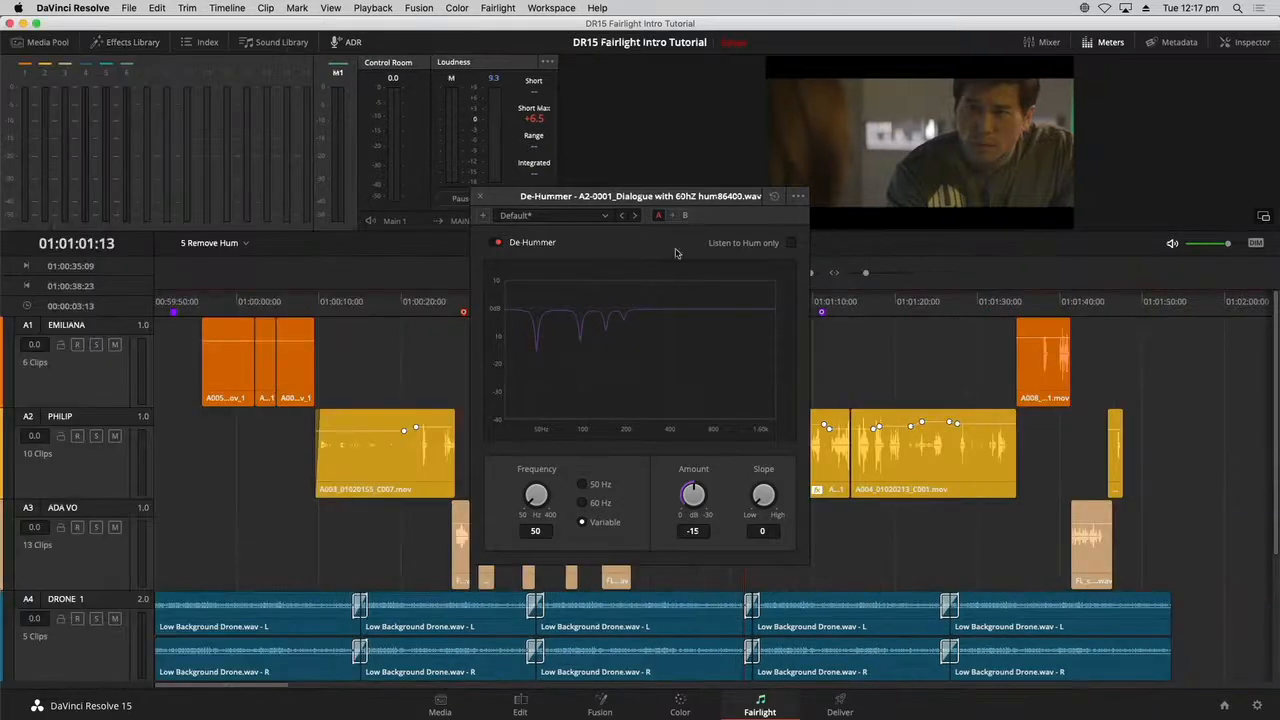
- Move the De-Hummer window clear of the affected clip and enlarge the timeline area to show more tracks
drag(704, 200, 592, 311)
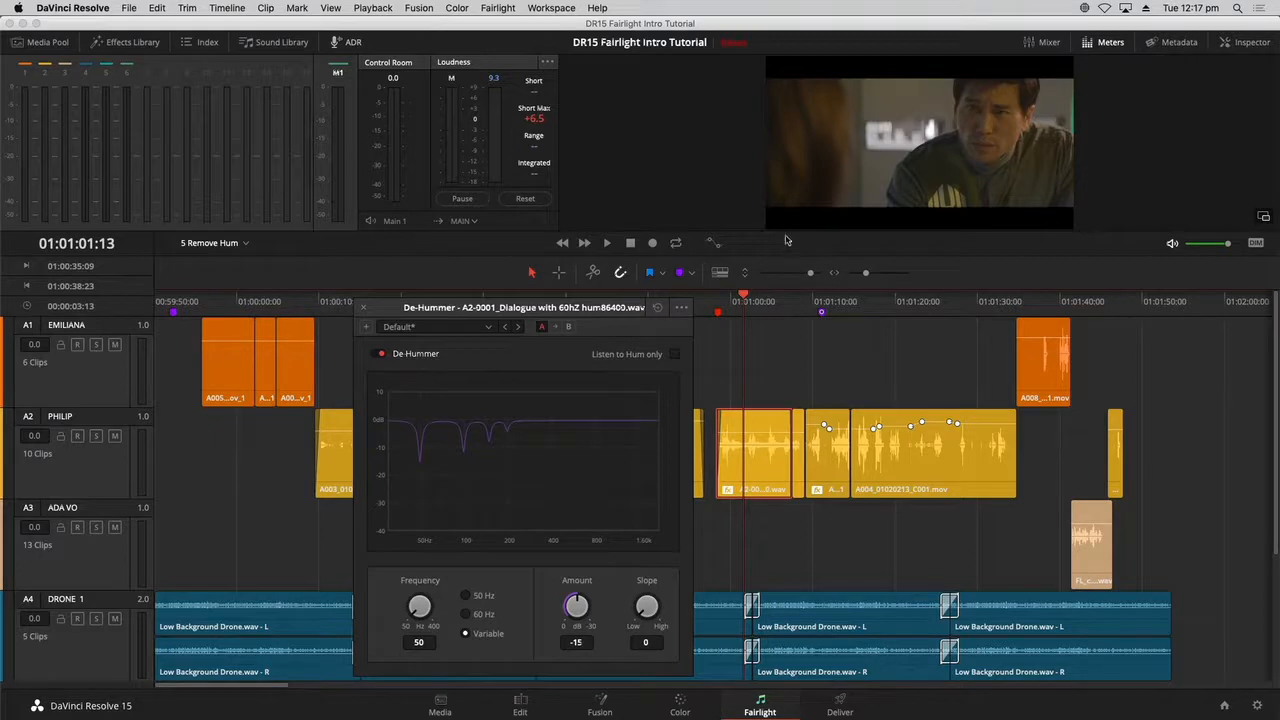
drag(752, 231, 752, 84)
drag(599, 319, 598, 293)
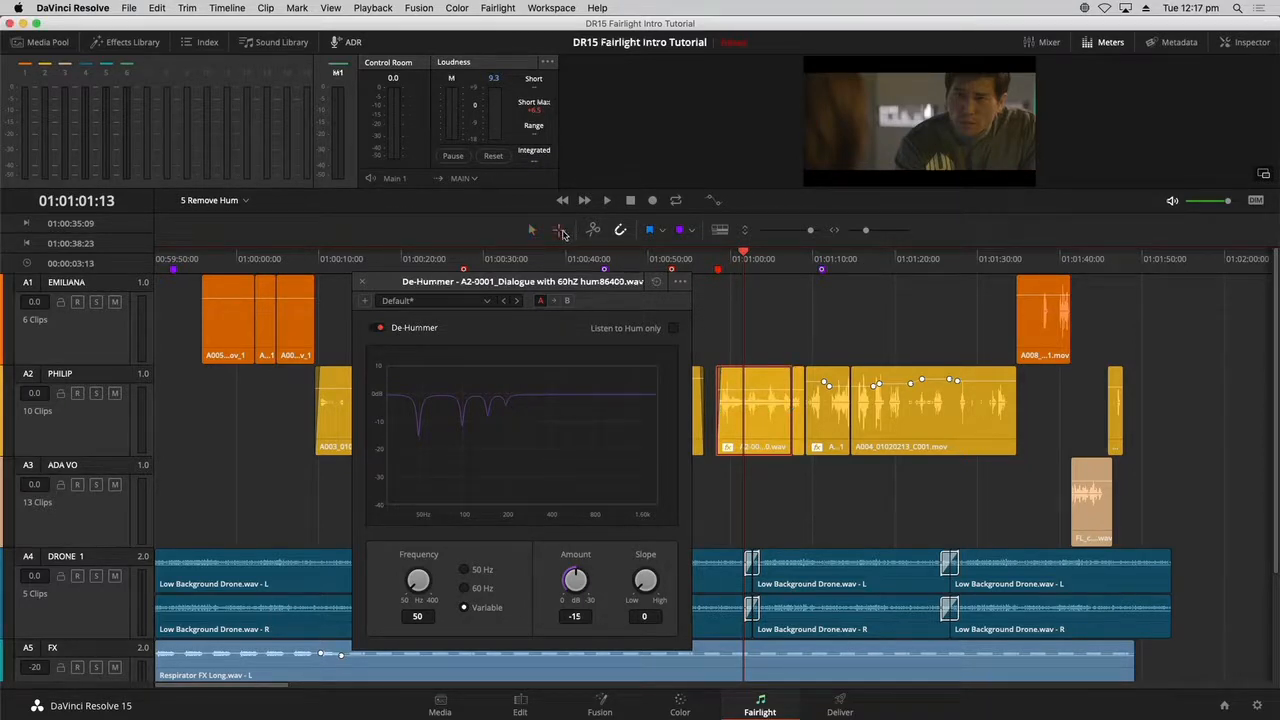
- Make a range selection over the A2 clip from 01:00:58:04 to 01:01:07:10 and turn on loop playback
click(563, 234)
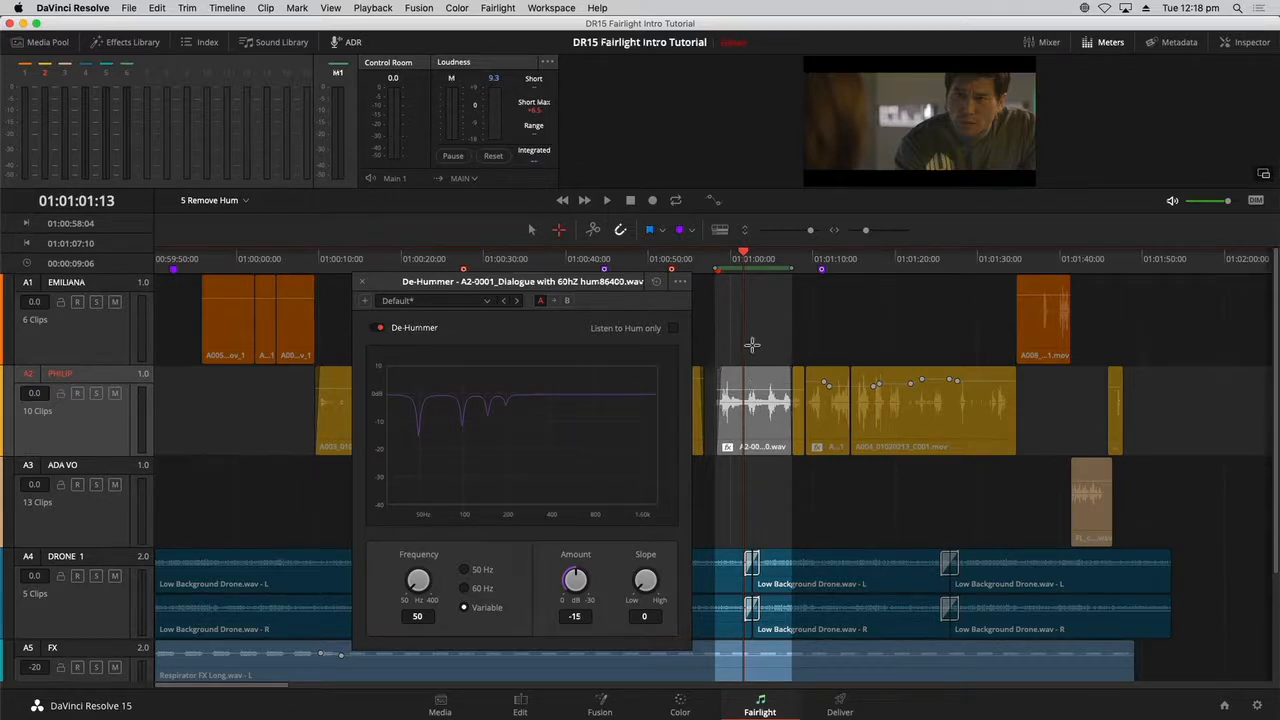
click(676, 202)
click(389, 7)
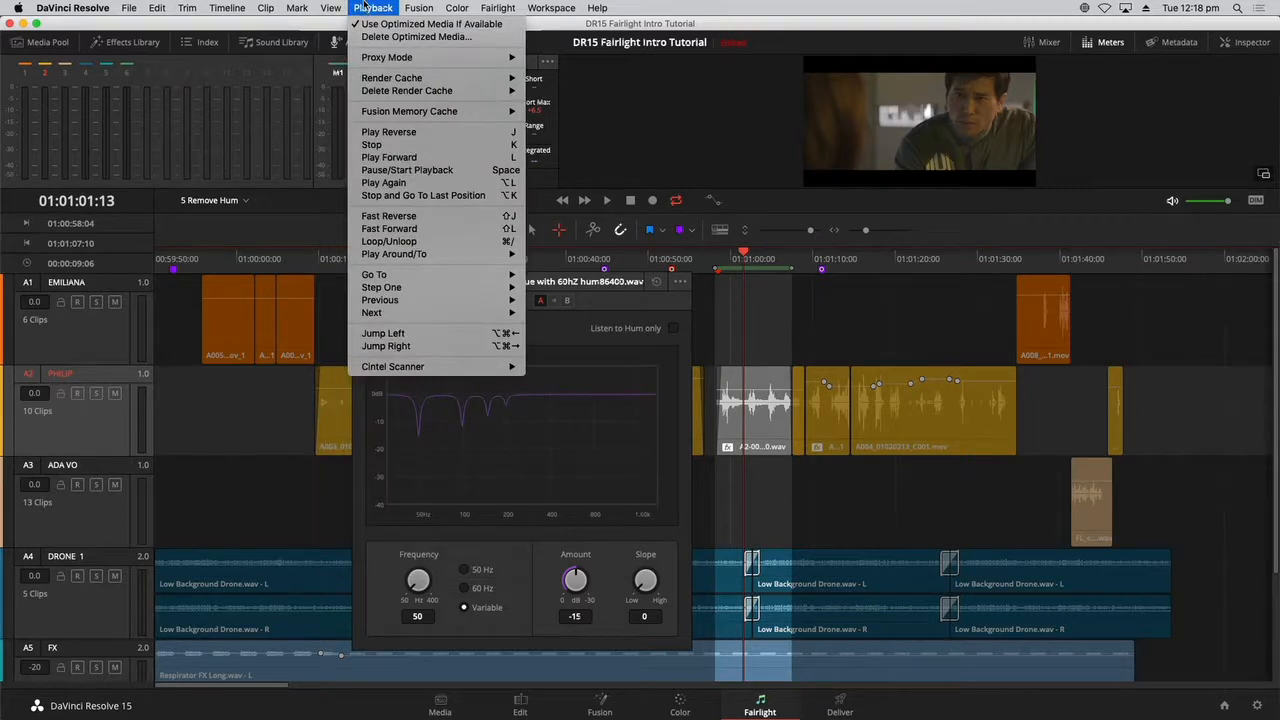
click(862, 347)
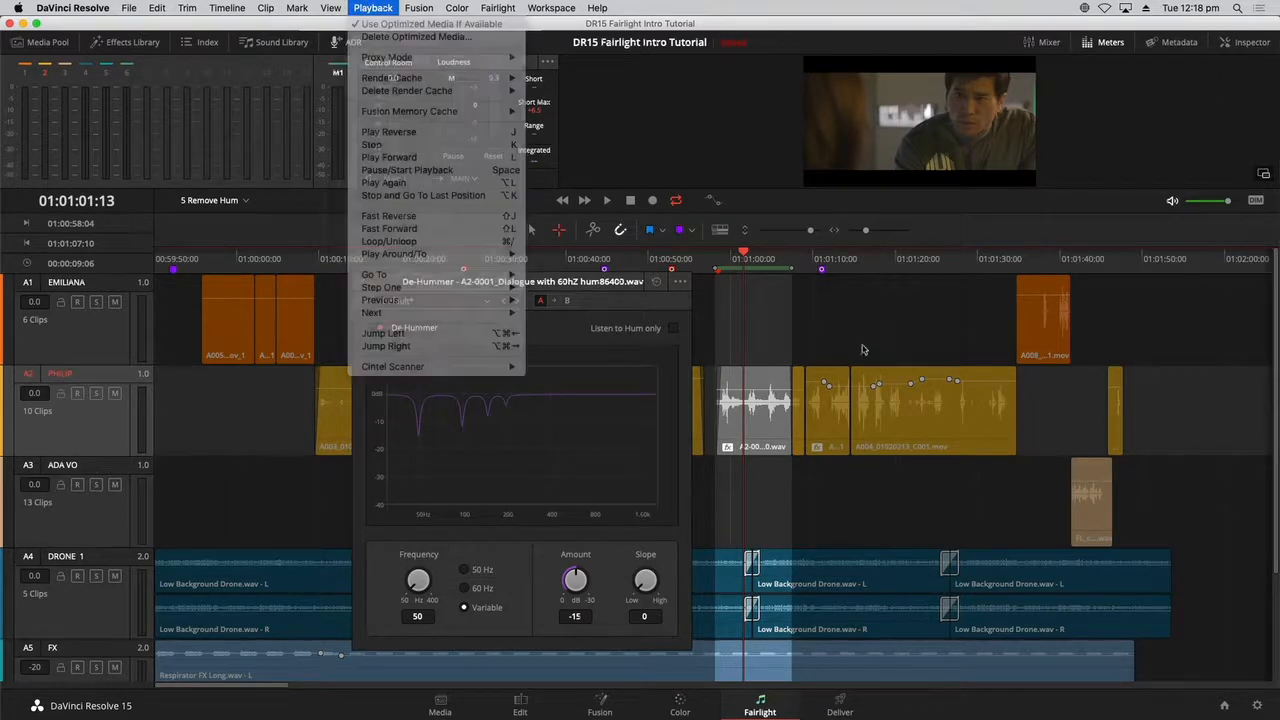
- Audition the looped range from its start and set the De-Hummer frequency to 60 Hz
click(750, 260)
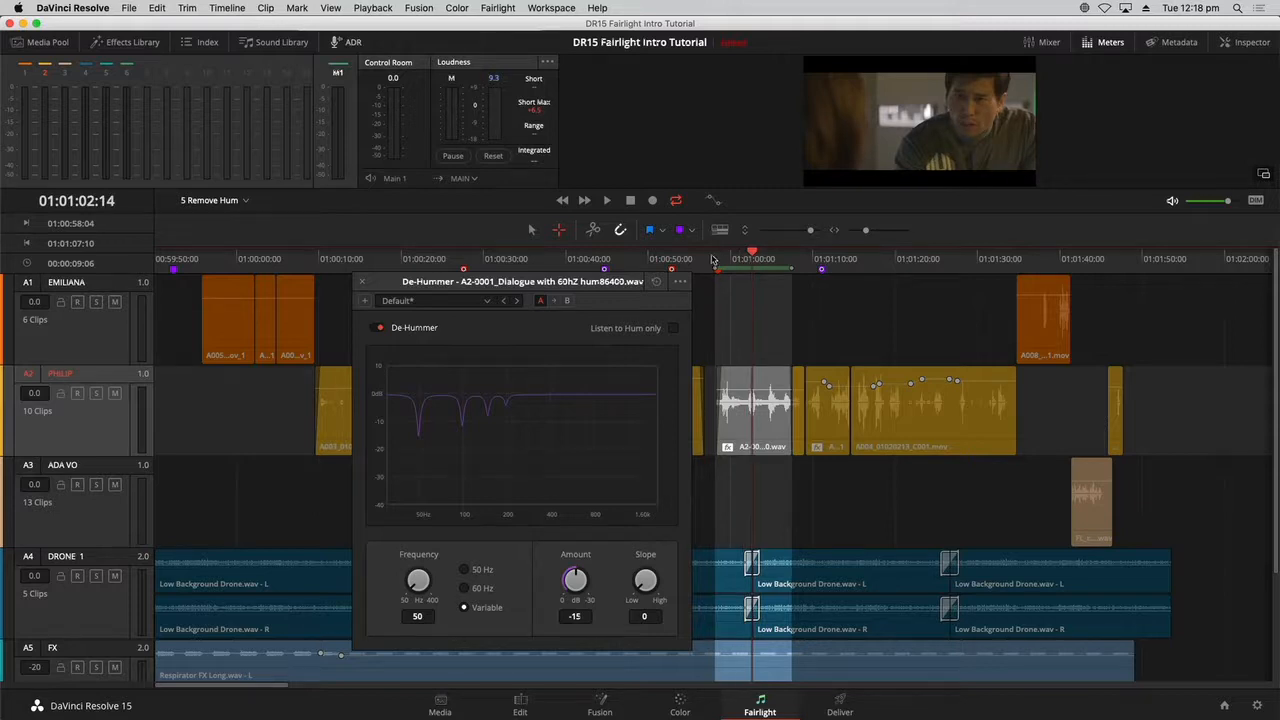
click(714, 259)
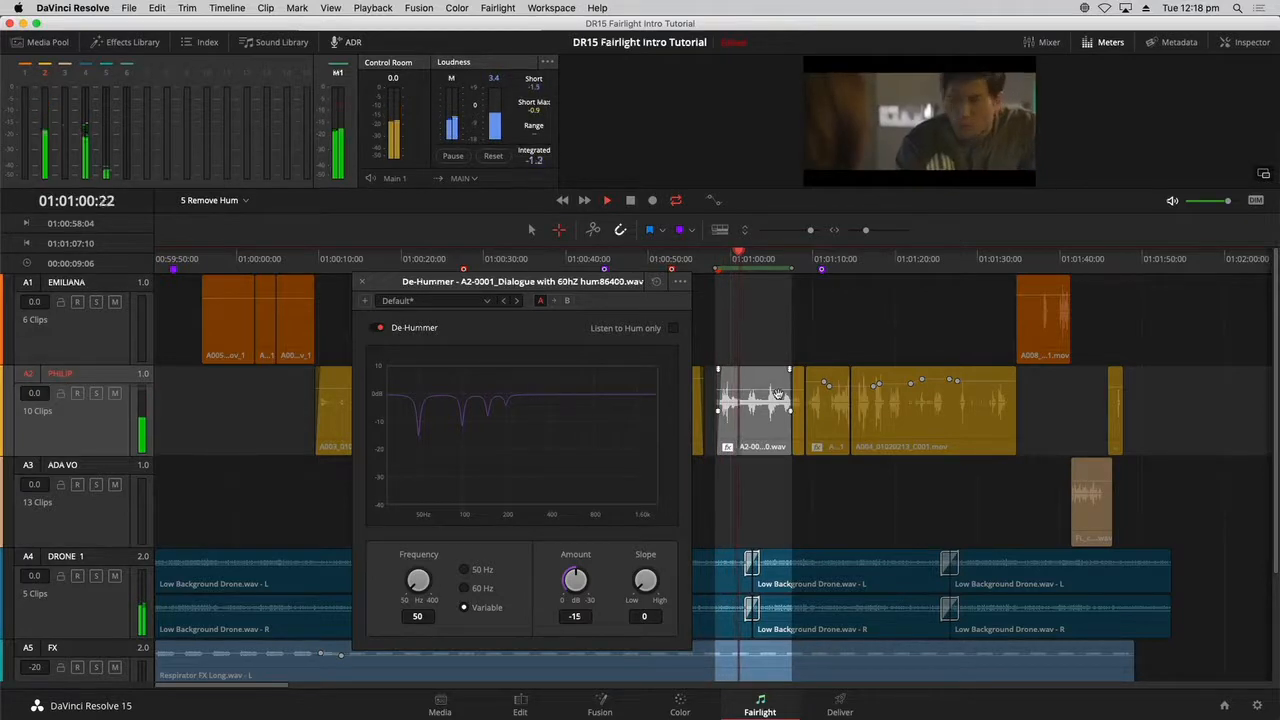
key(space)
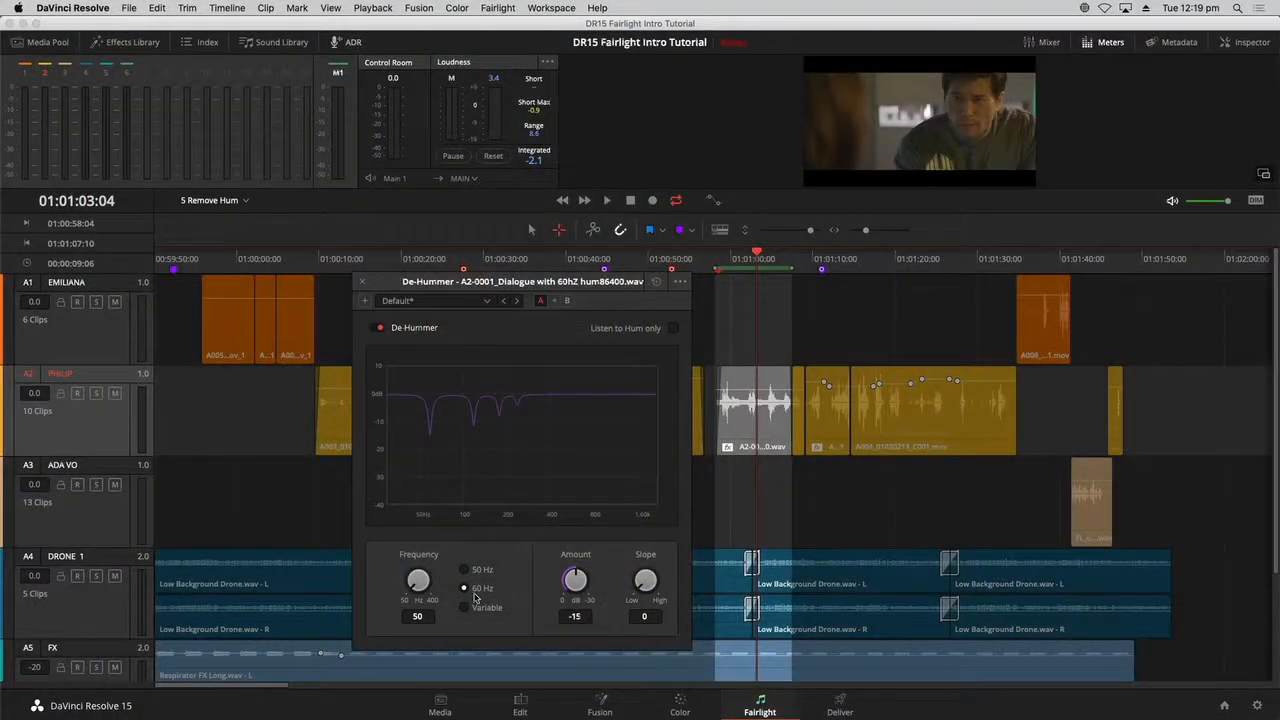
- Set the De-Hummer amount to -28.5 dB and audition the looped selection
mouse_move(573, 579)
mouse_down()
mouse_move(598, 566)
mouse_move(577, 580)
mouse_up()
key(alt+/)
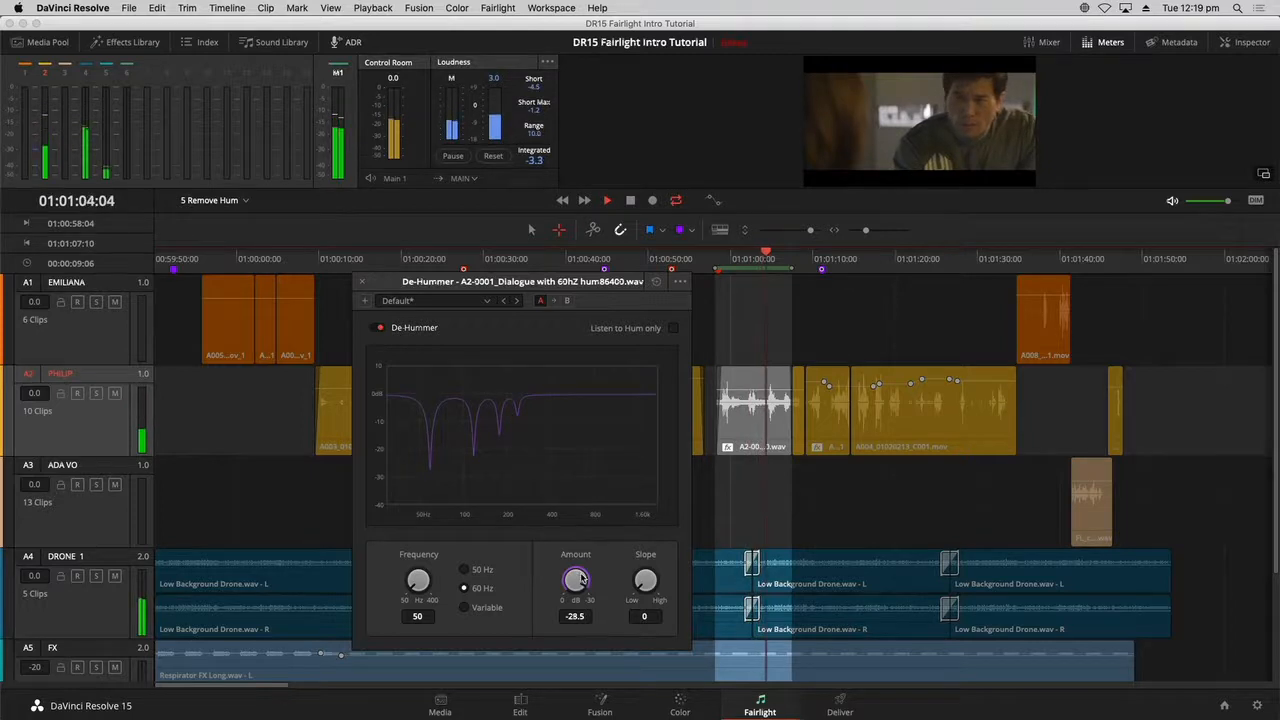
key(space)
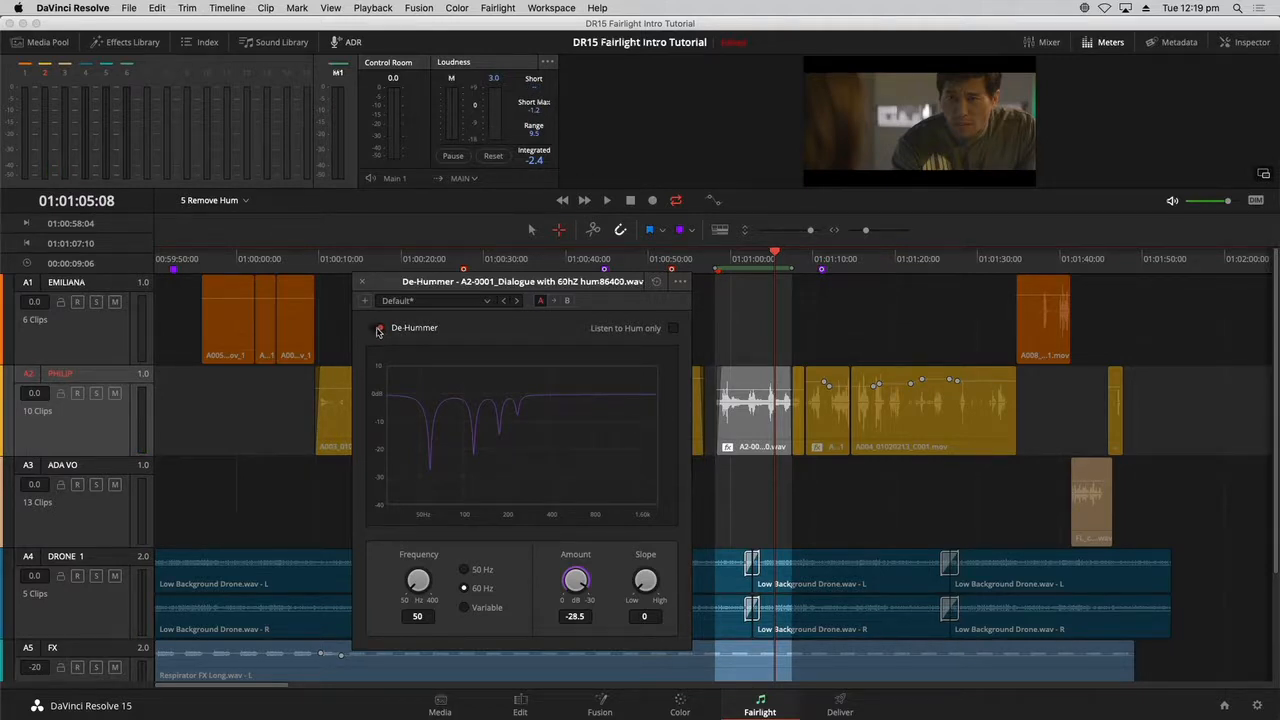
- Compare the looped A2 clip with the De-Hummer bypassed and enabled, leaving the effect on, and close its window
key(space)
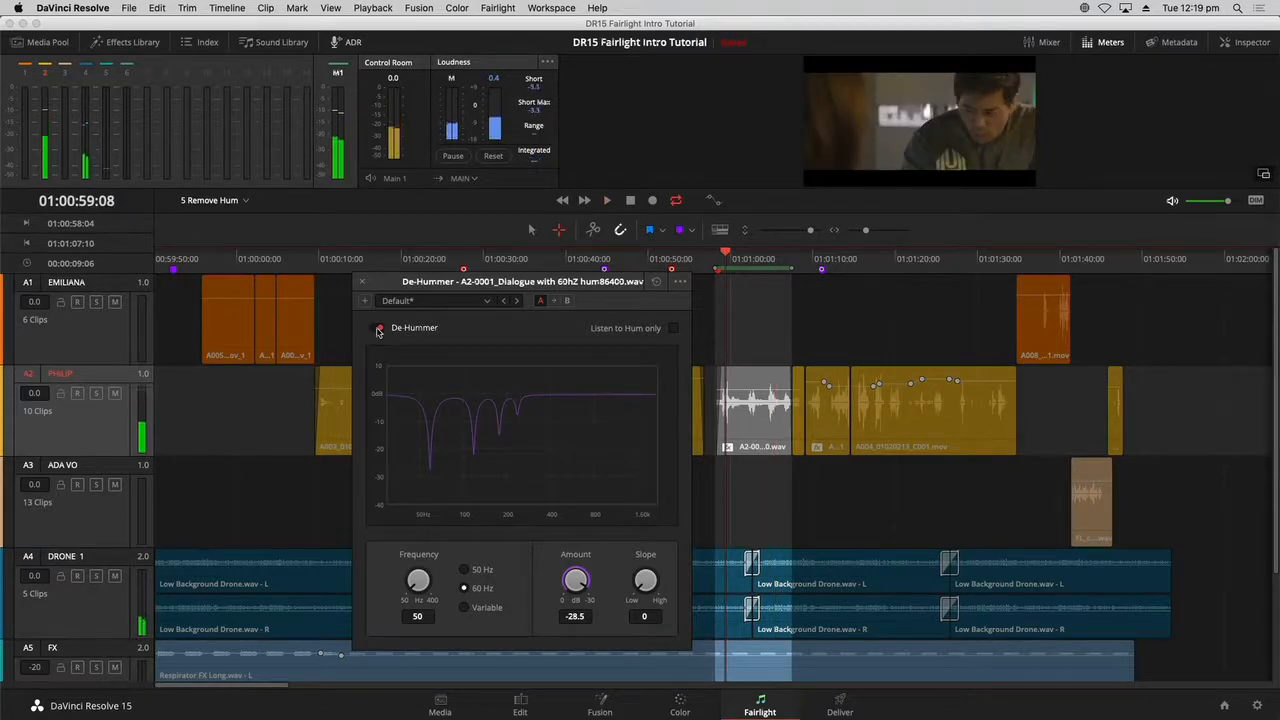
key(space)
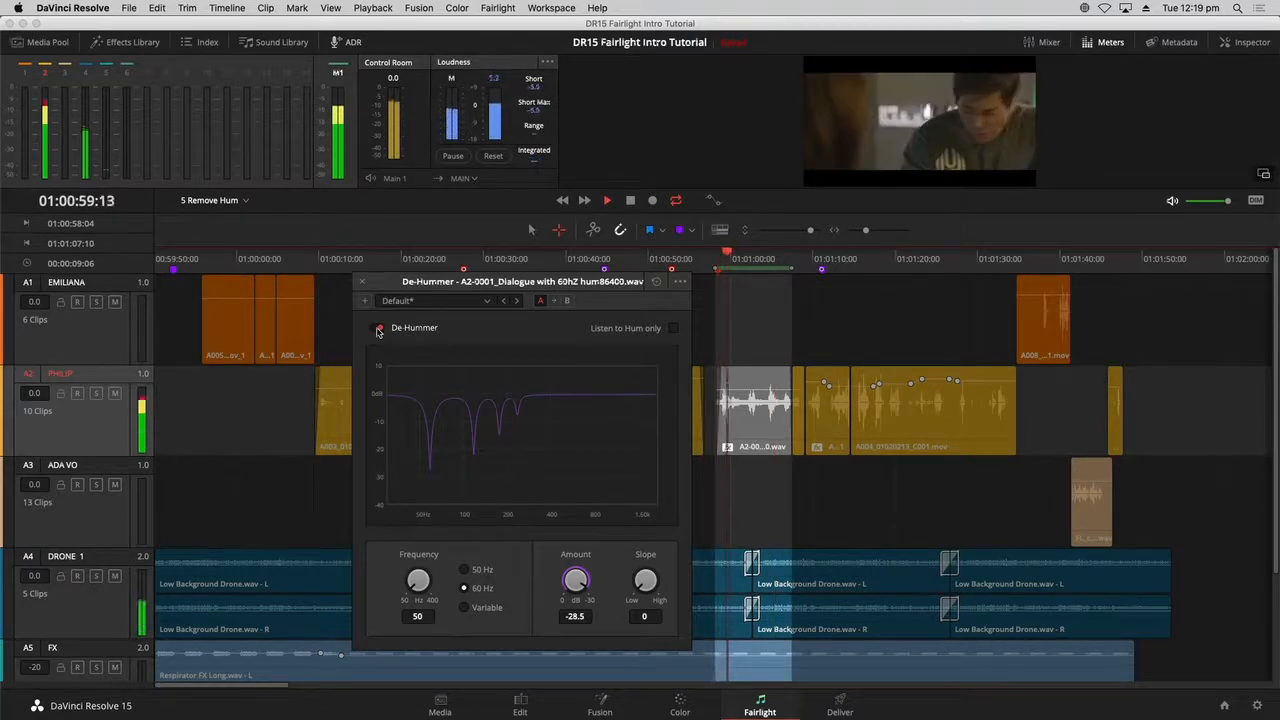
click(378, 331)
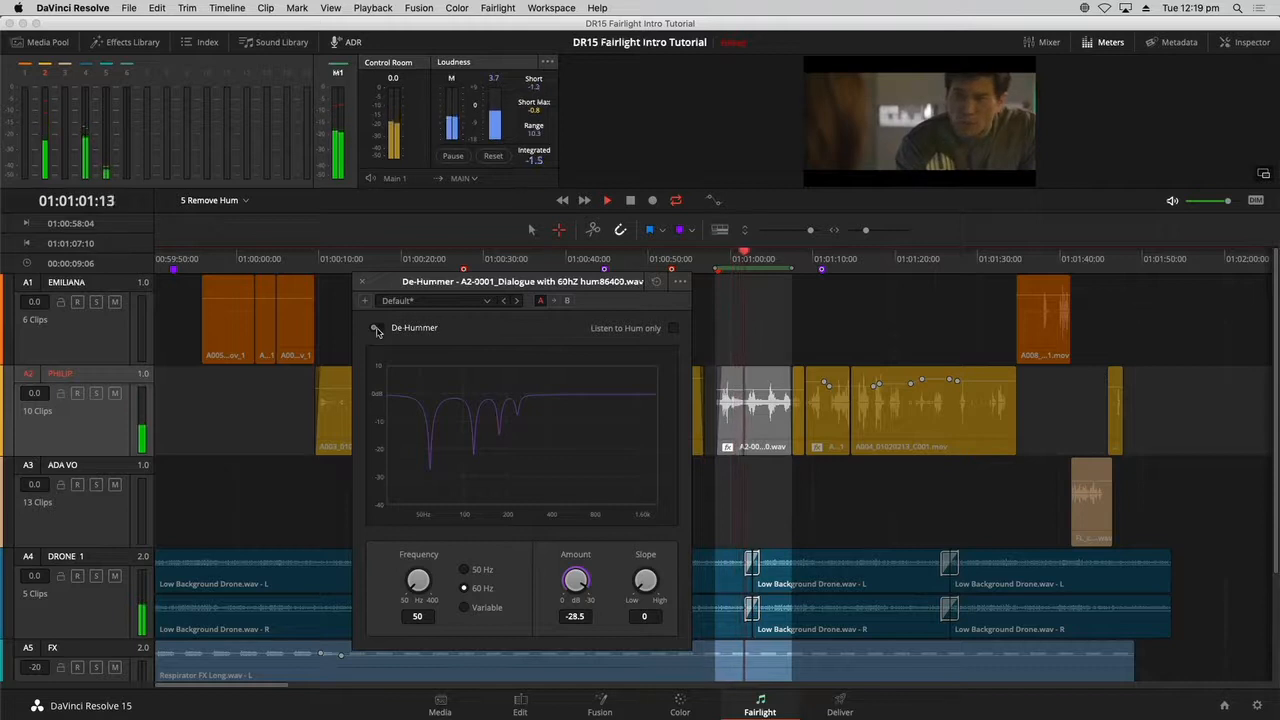
click(378, 331)
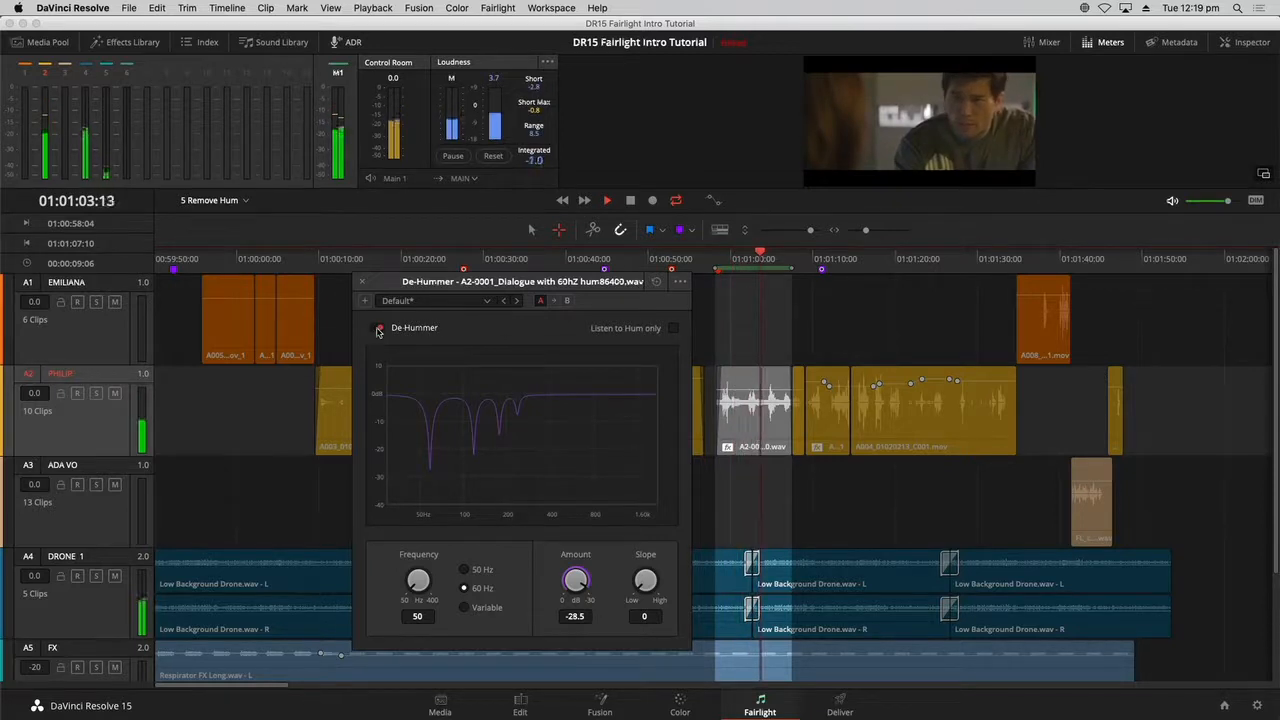
key(space)
click(379, 331)
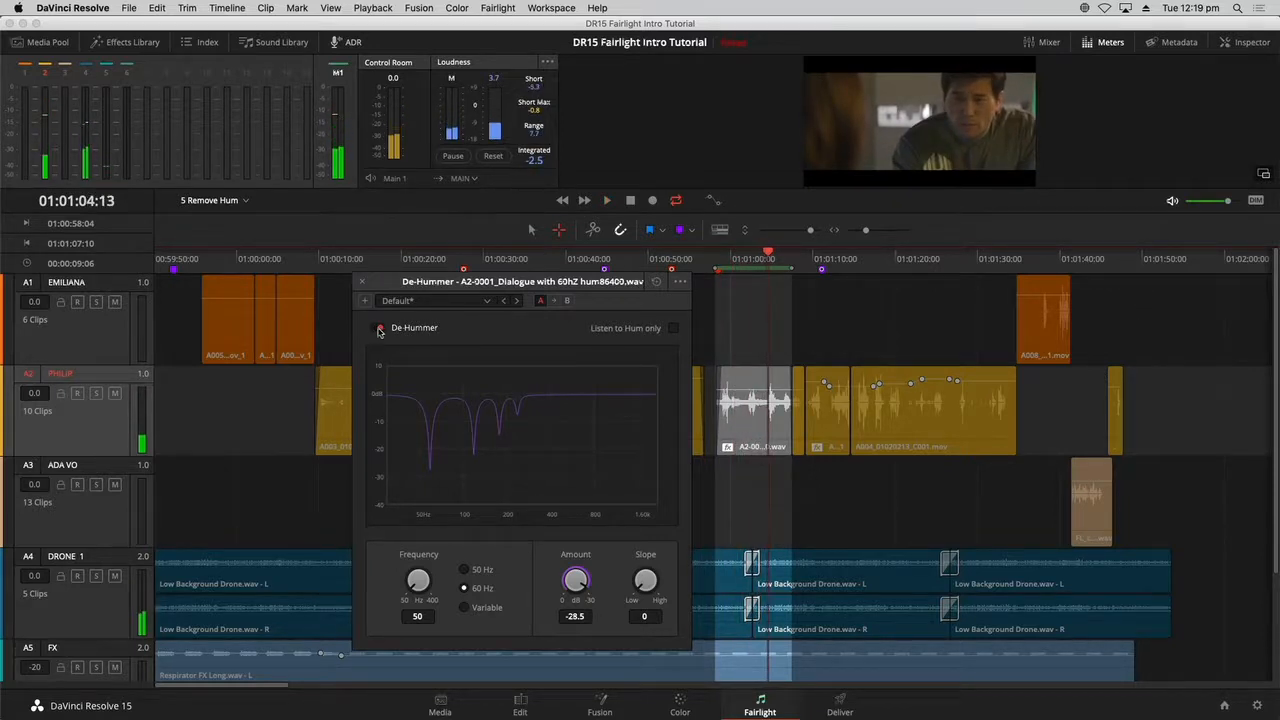
click(362, 282)
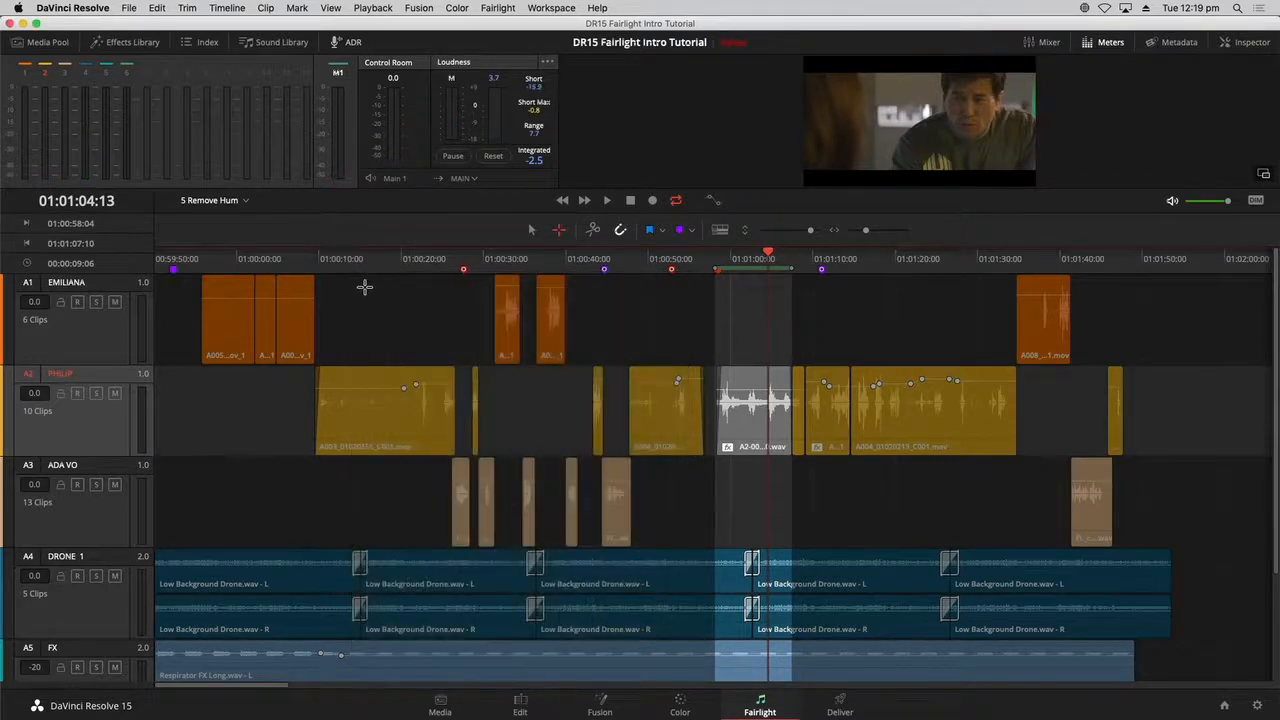
- Show the A2 hum clip's De-Hummer settings in the Inspector, and open and close its full effect window from there
click(1245, 44)
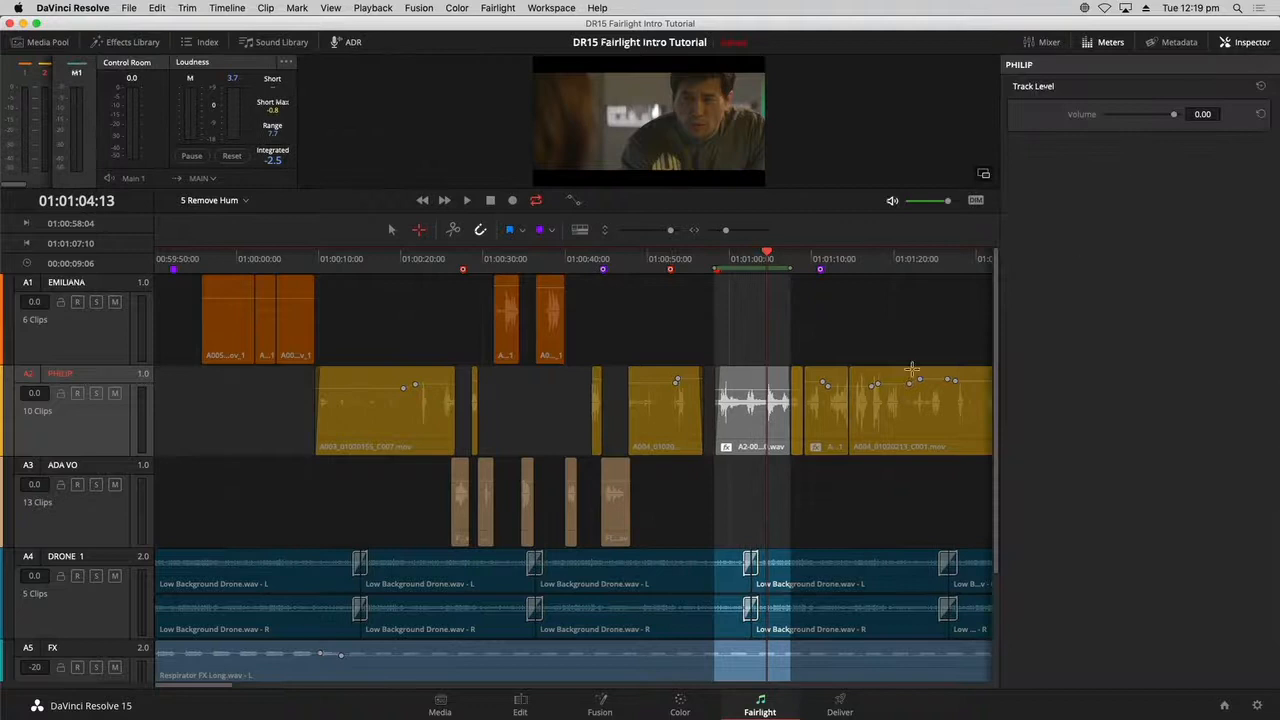
click(735, 438)
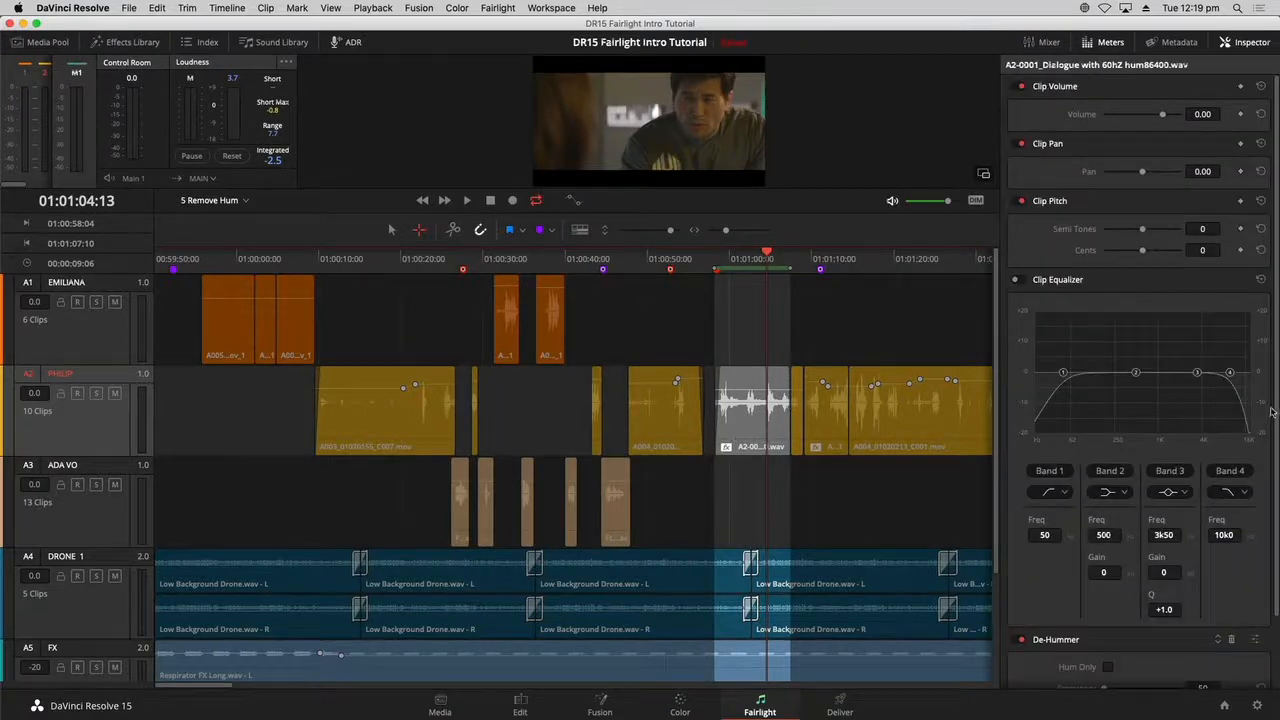
scroll(1268, 520, down, 2)
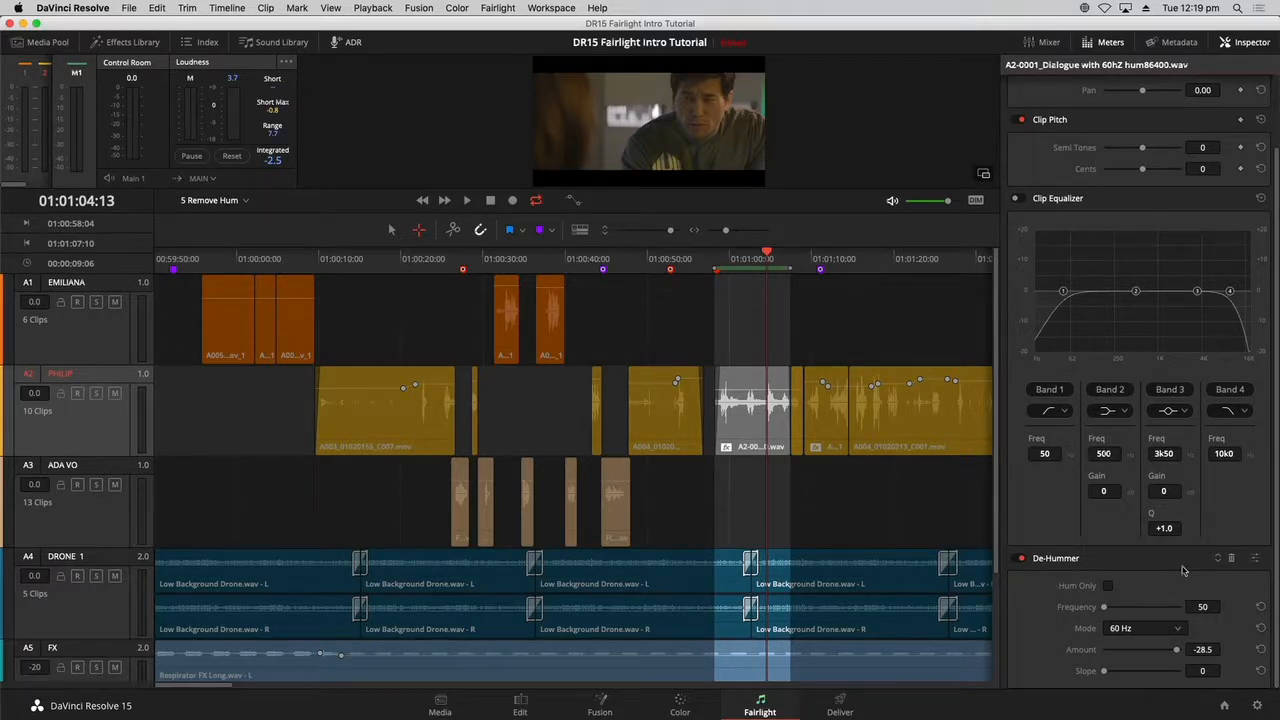
click(1257, 560)
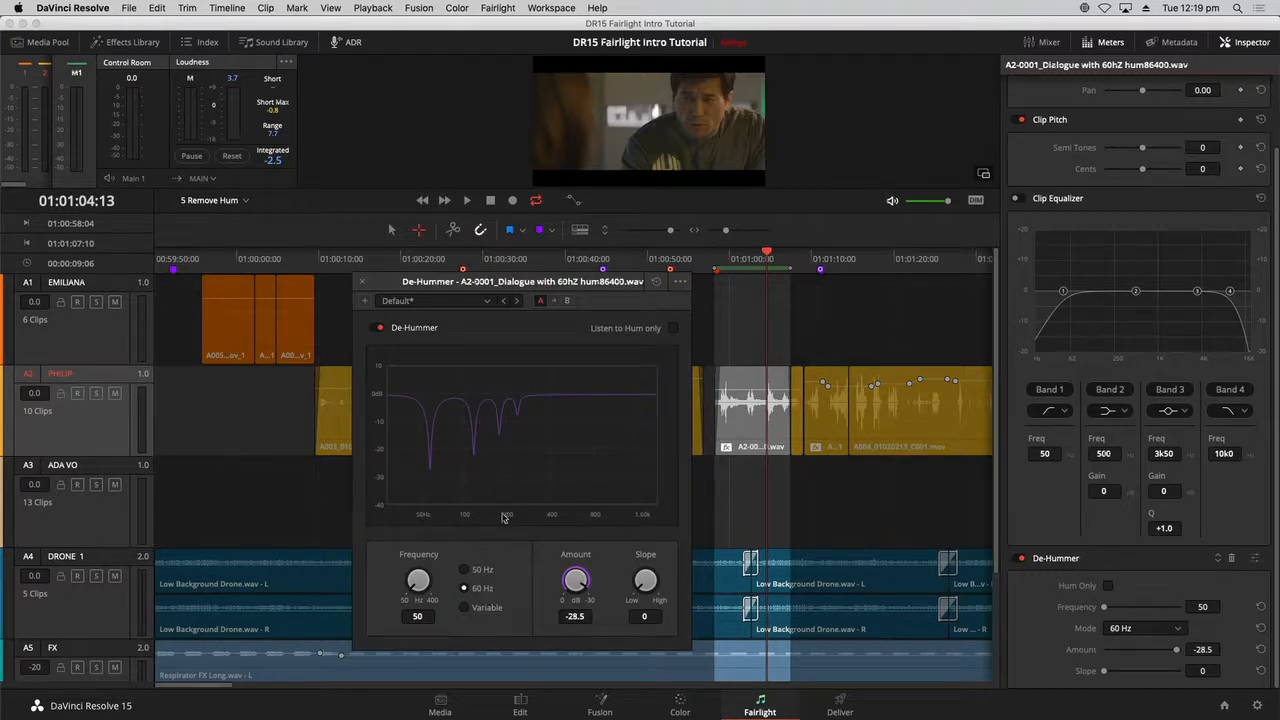
click(363, 283)
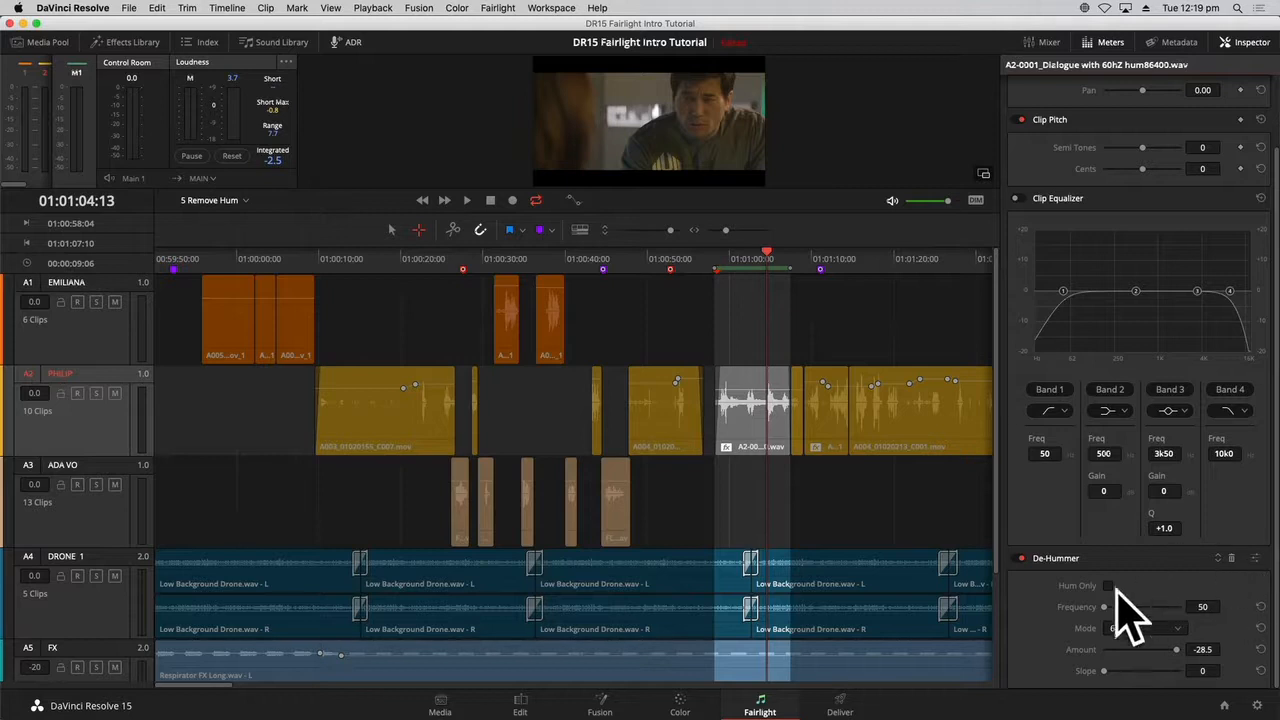
click(1256, 563)
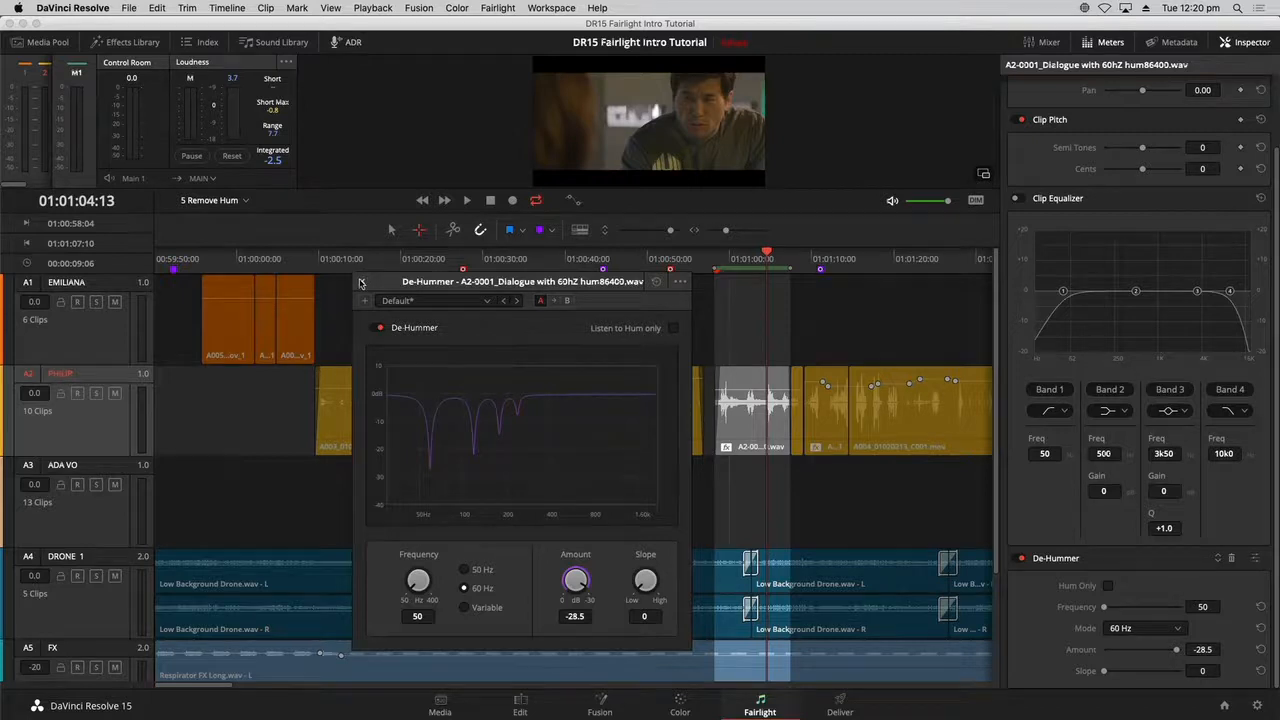
click(361, 283)
- Clear the range selection, play the A2 hum clip from its start, and cache the clip's audio effects
click(771, 329)
click(720, 262)
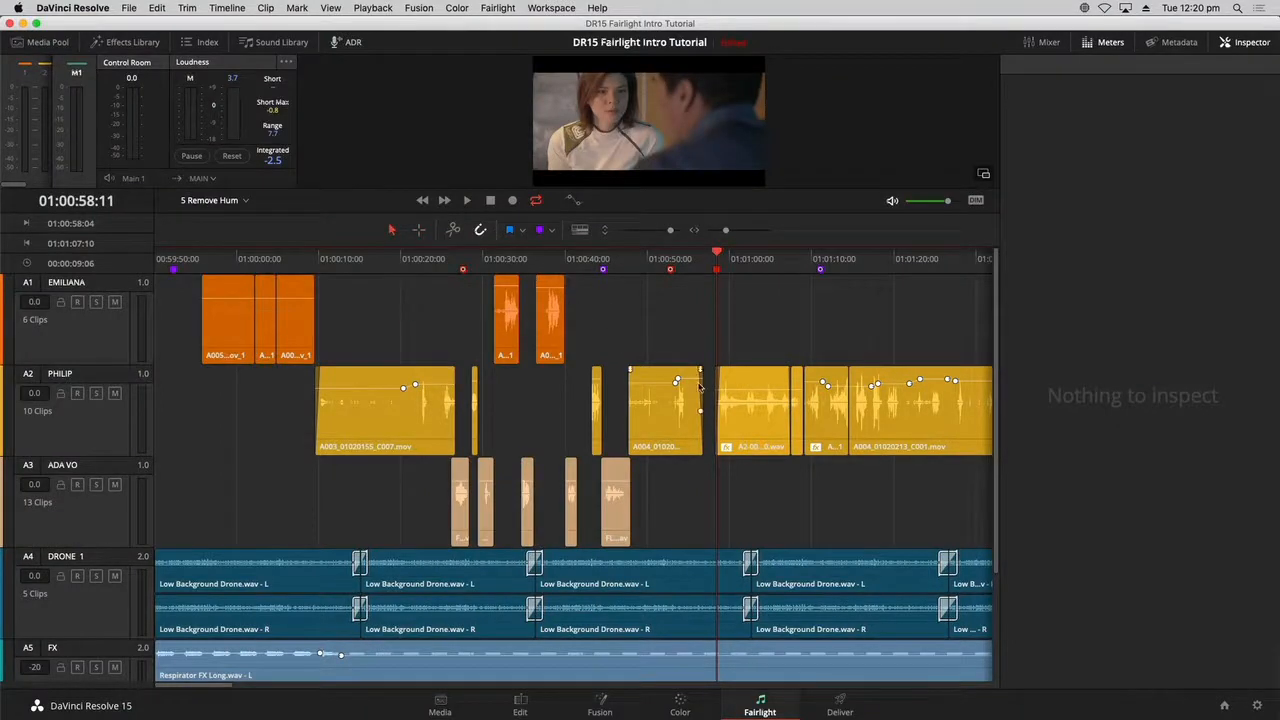
click(753, 418)
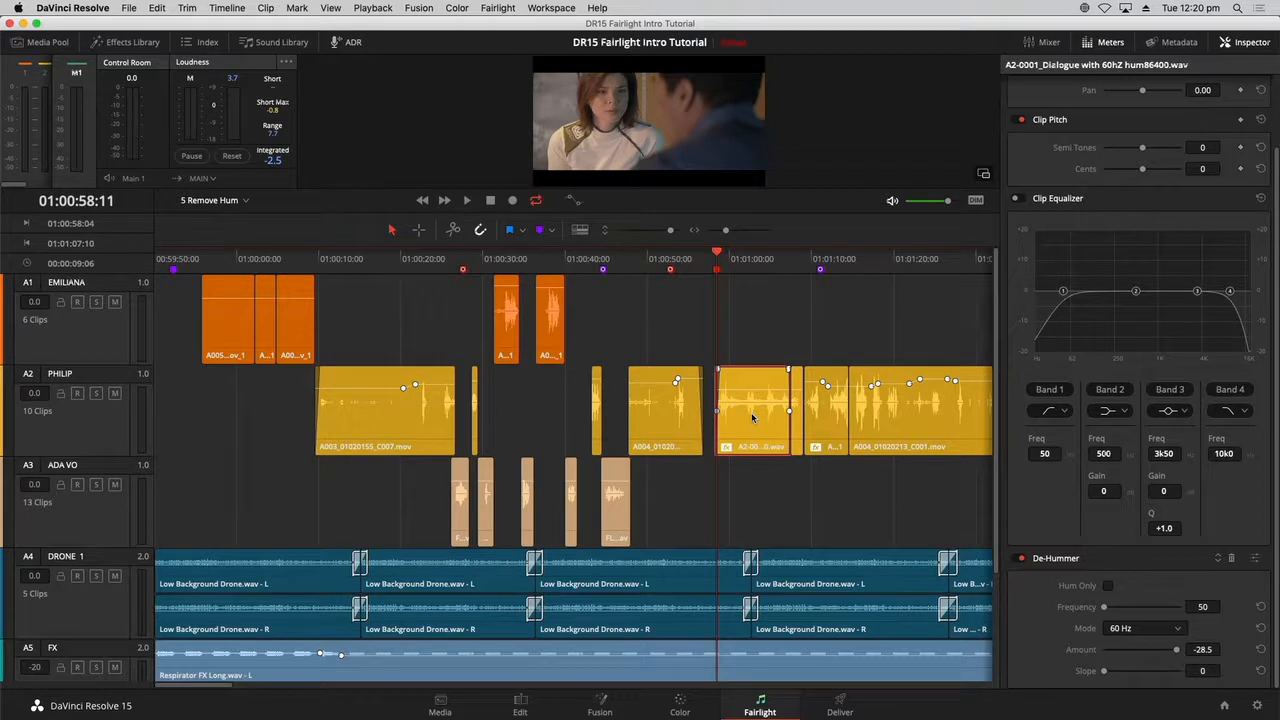
key(space)
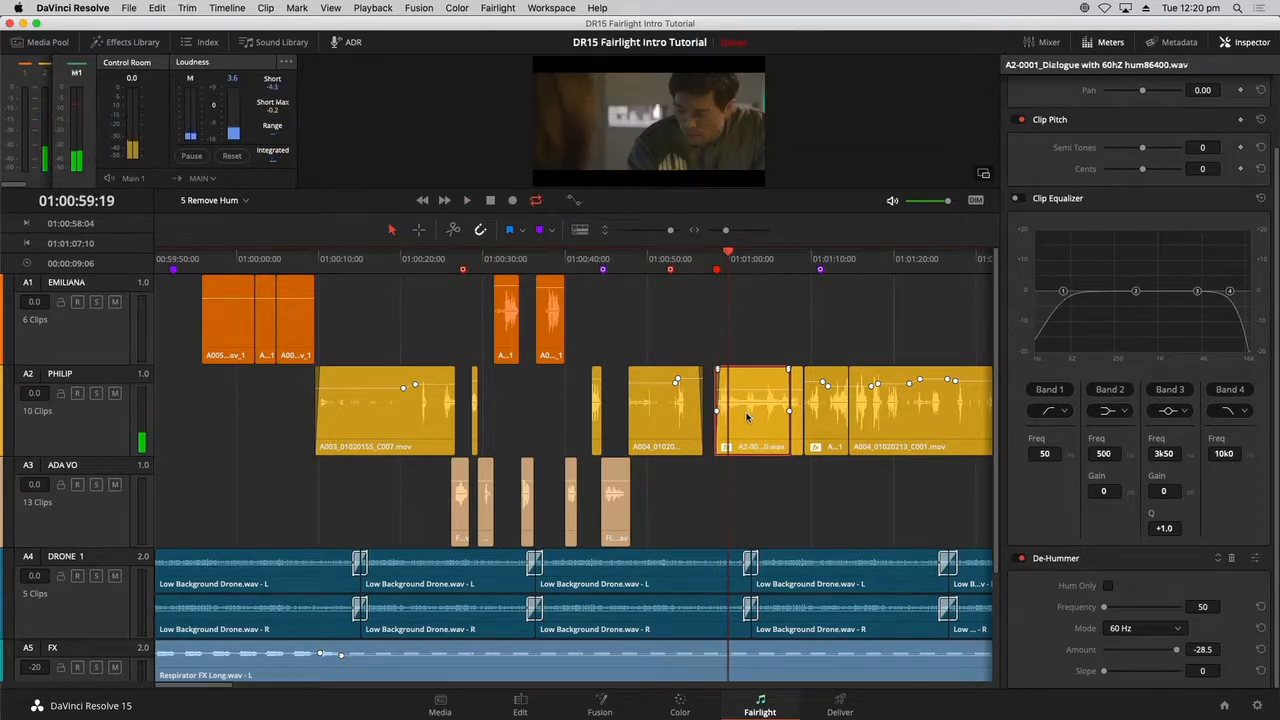
right_click(747, 417)
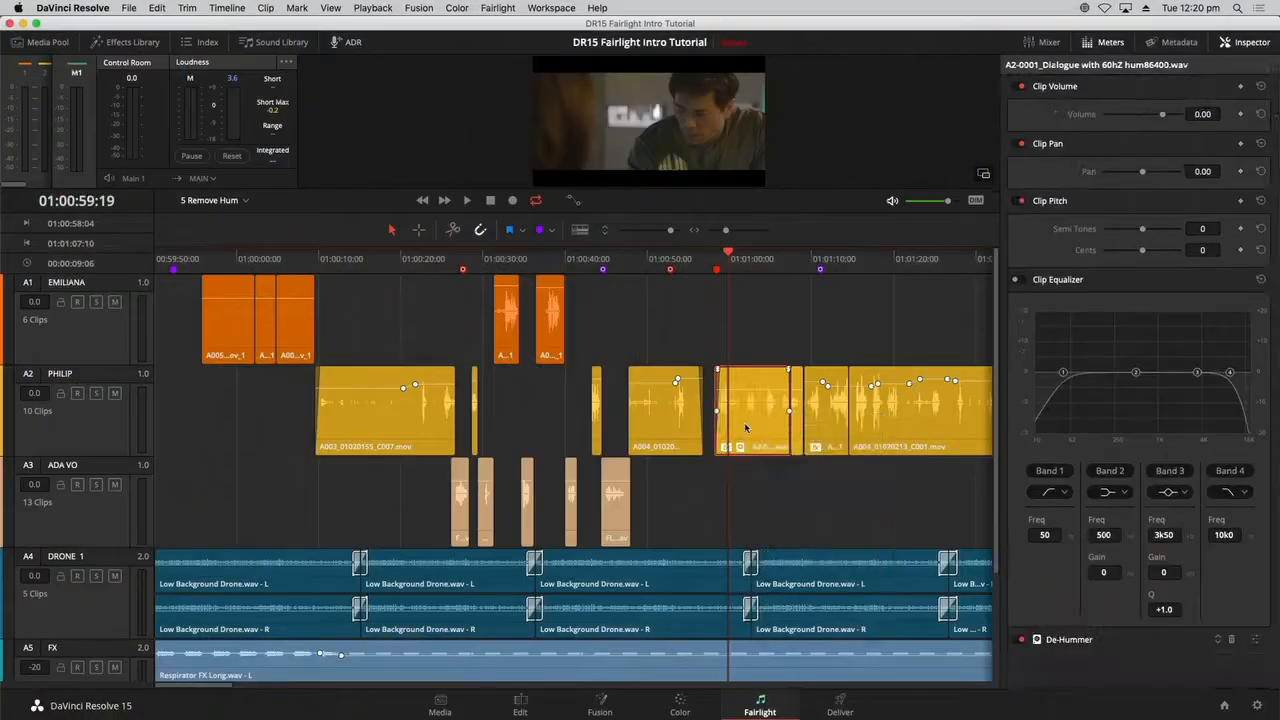
- Open the cached A2 clip's De-Hummer window, try to change the amount, and close the window
key(super+equal)
key(super+equal)
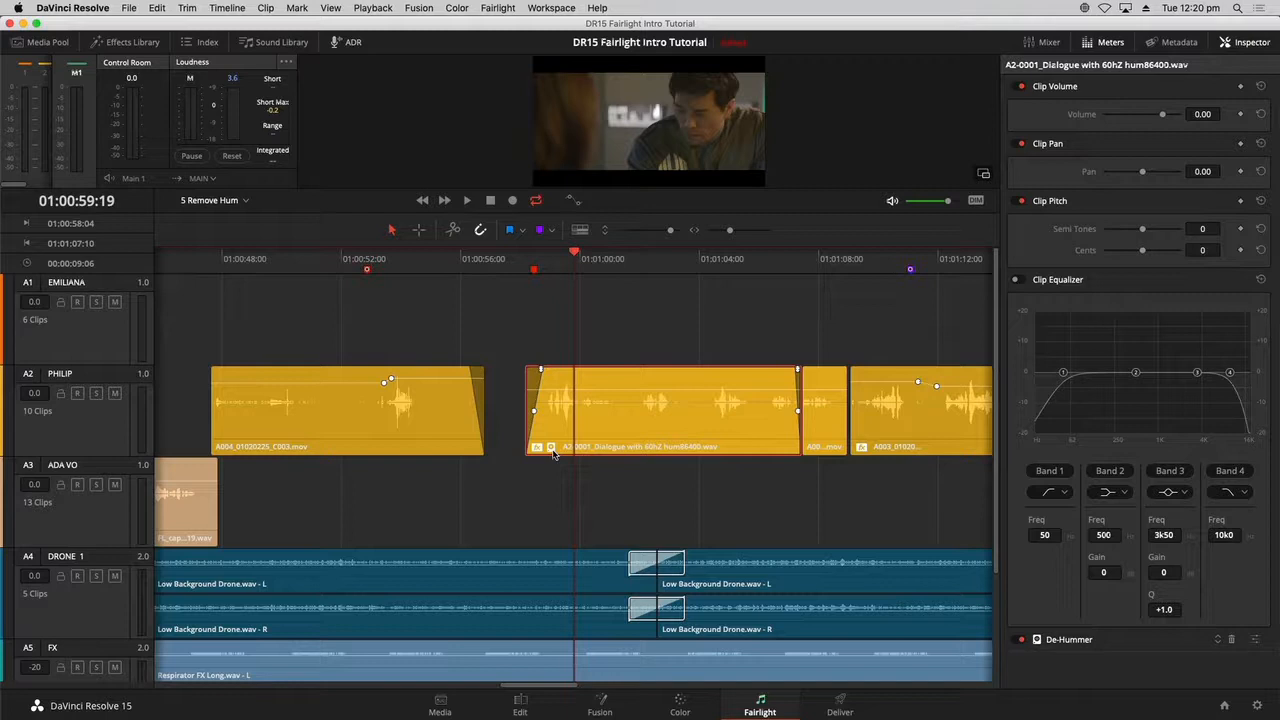
click(1256, 640)
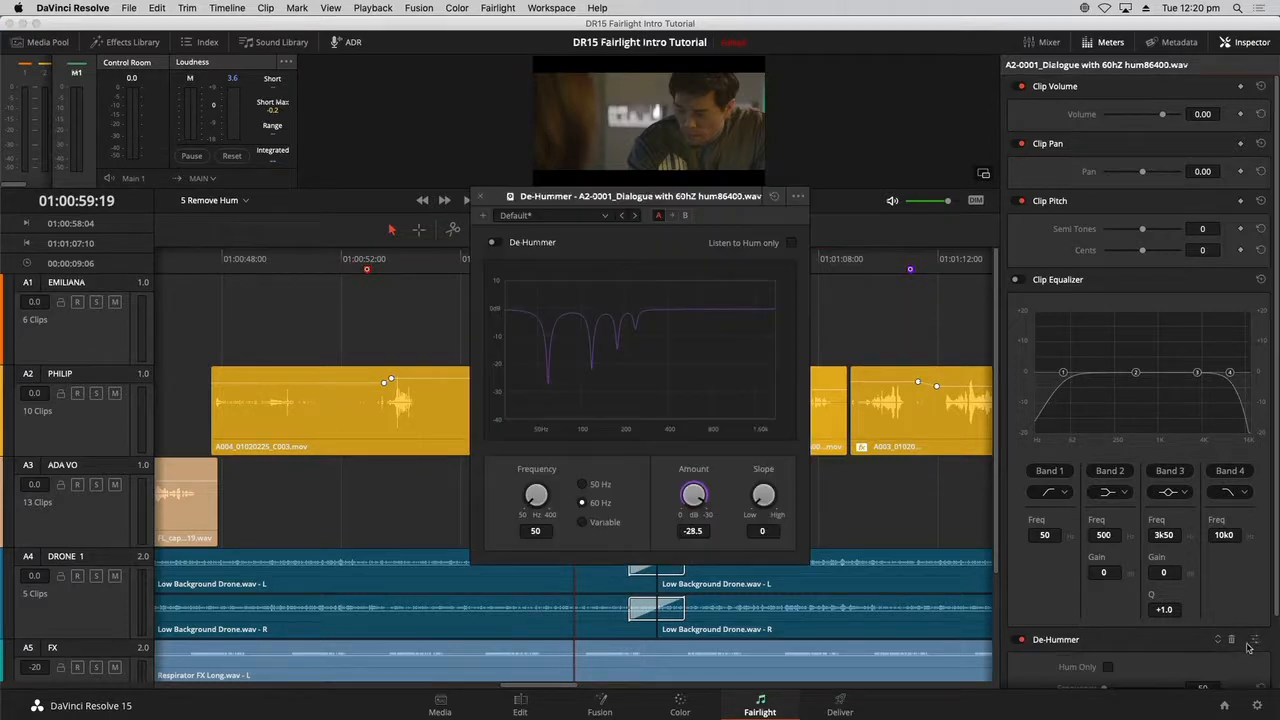
drag(540, 208, 415, 207)
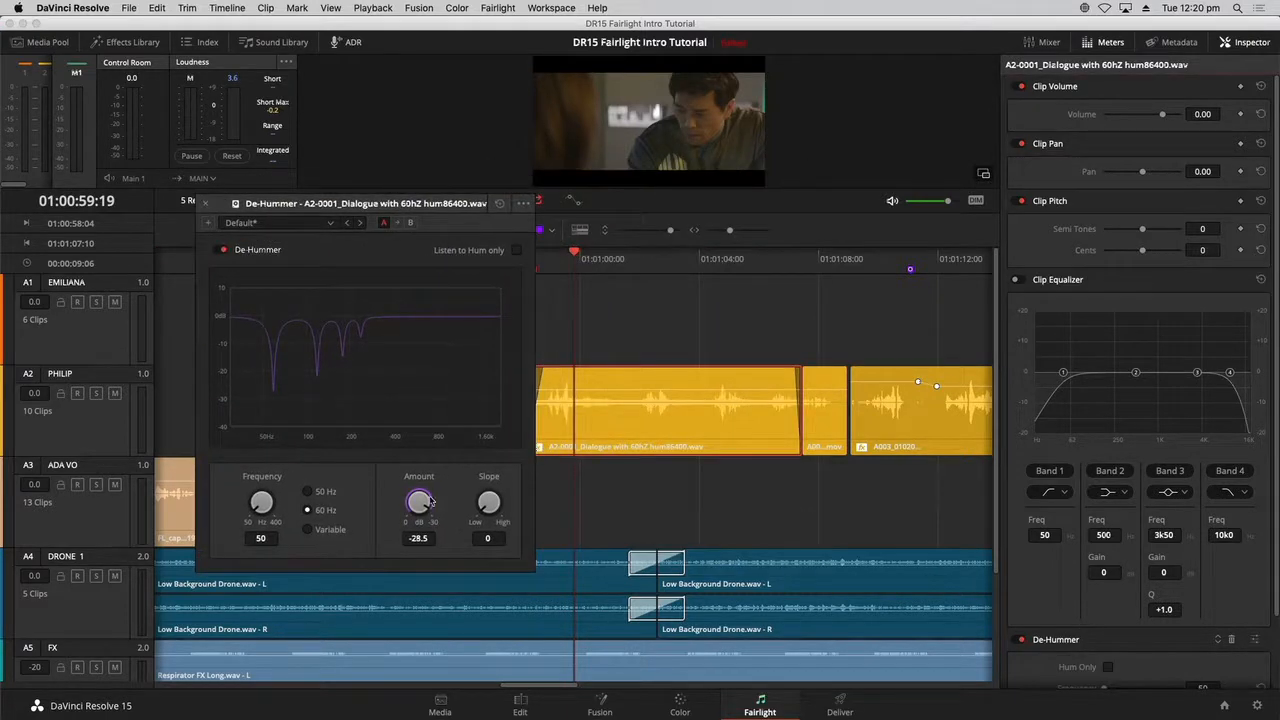
drag(431, 501, 418, 503)
drag(428, 505, 215, 230)
click(205, 205)
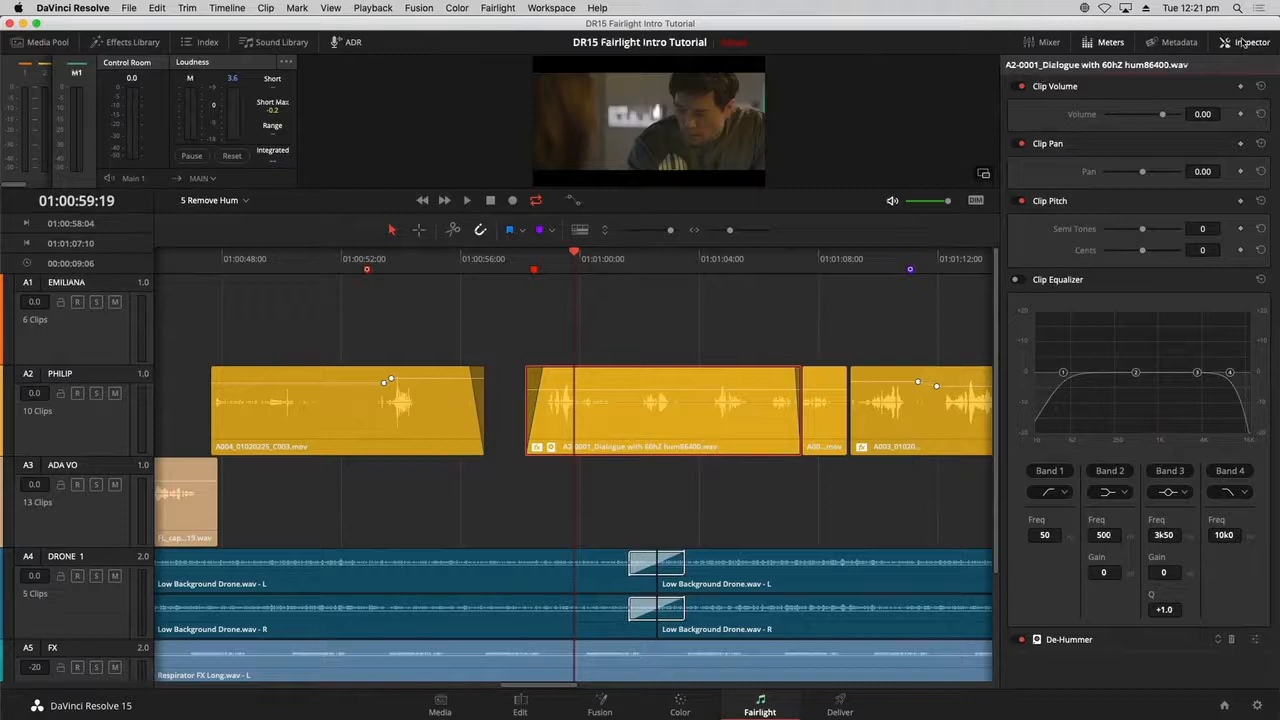
- Hide the Inspector and jump the playhead to the "Replace dialgue with another take" marker using the marker index
click(1242, 42)
key(shift+z)
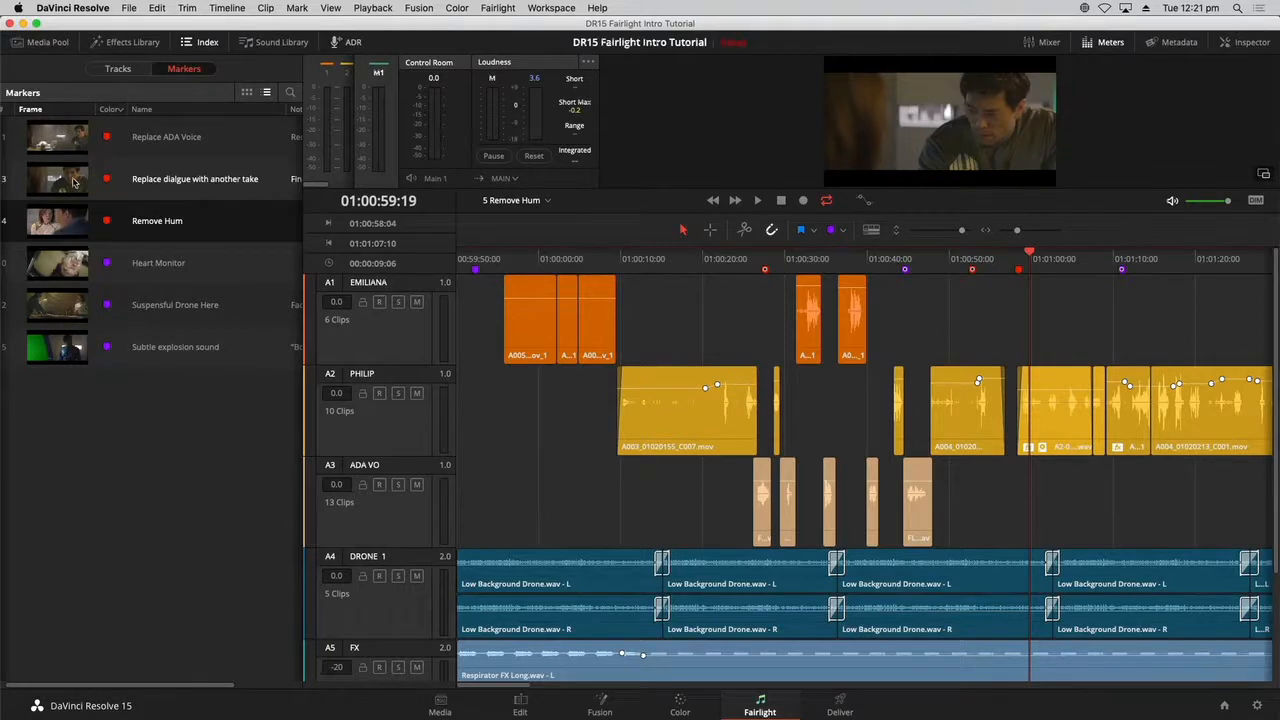
click(73, 181)
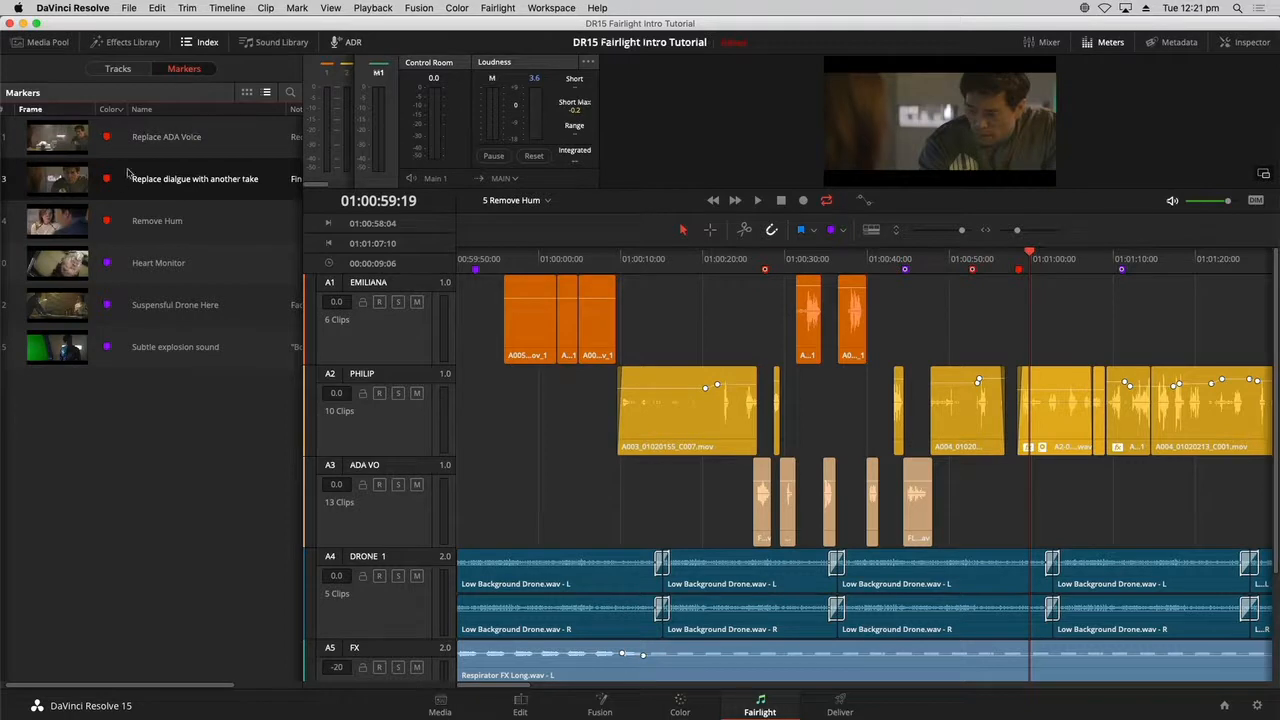
double_click(61, 180)
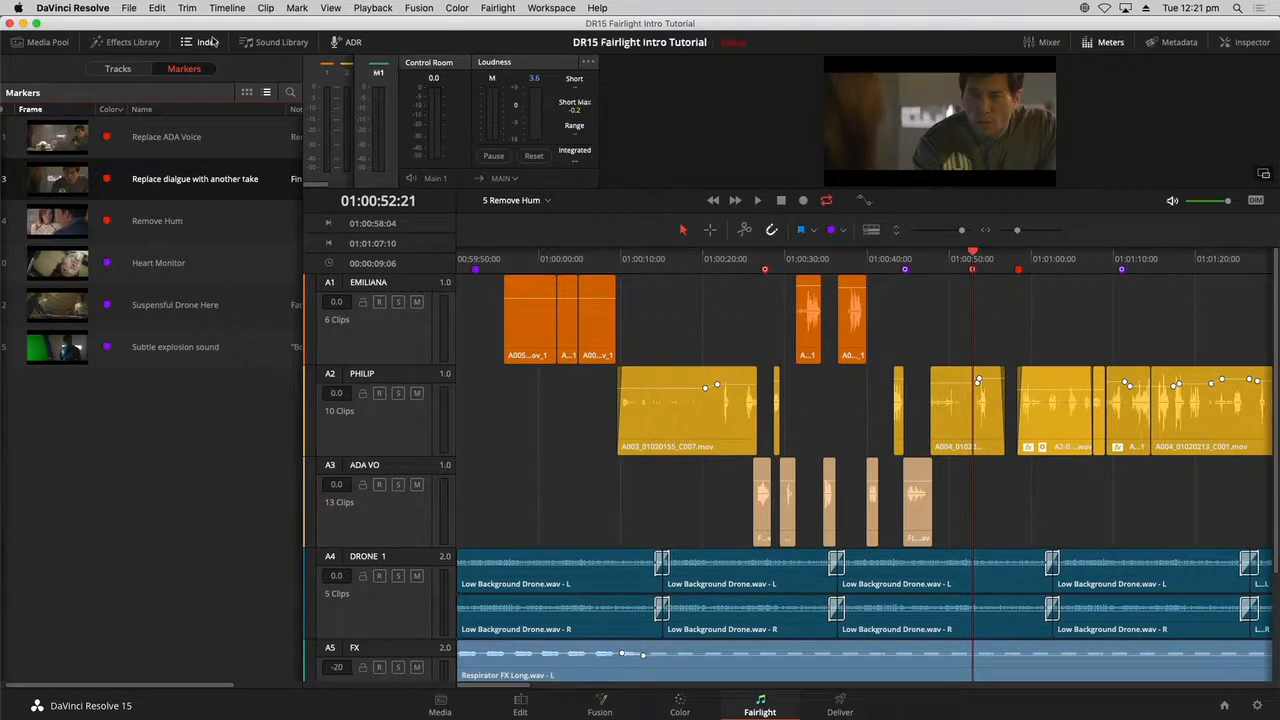
click(209, 42)
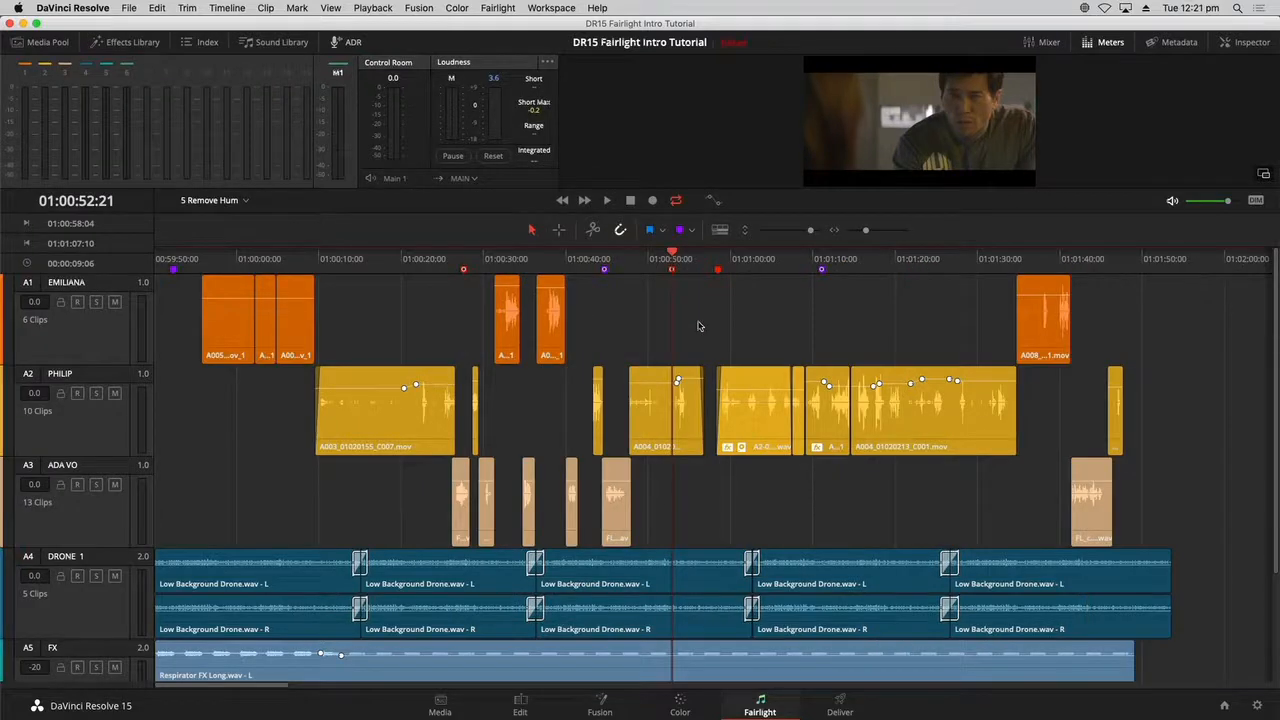
- Audition the A2 PHILIP dialogue from the marker in a close-up view of its waveform
key(super+equal)
key(super+equal)
key(super+equal)
key(super+equal)
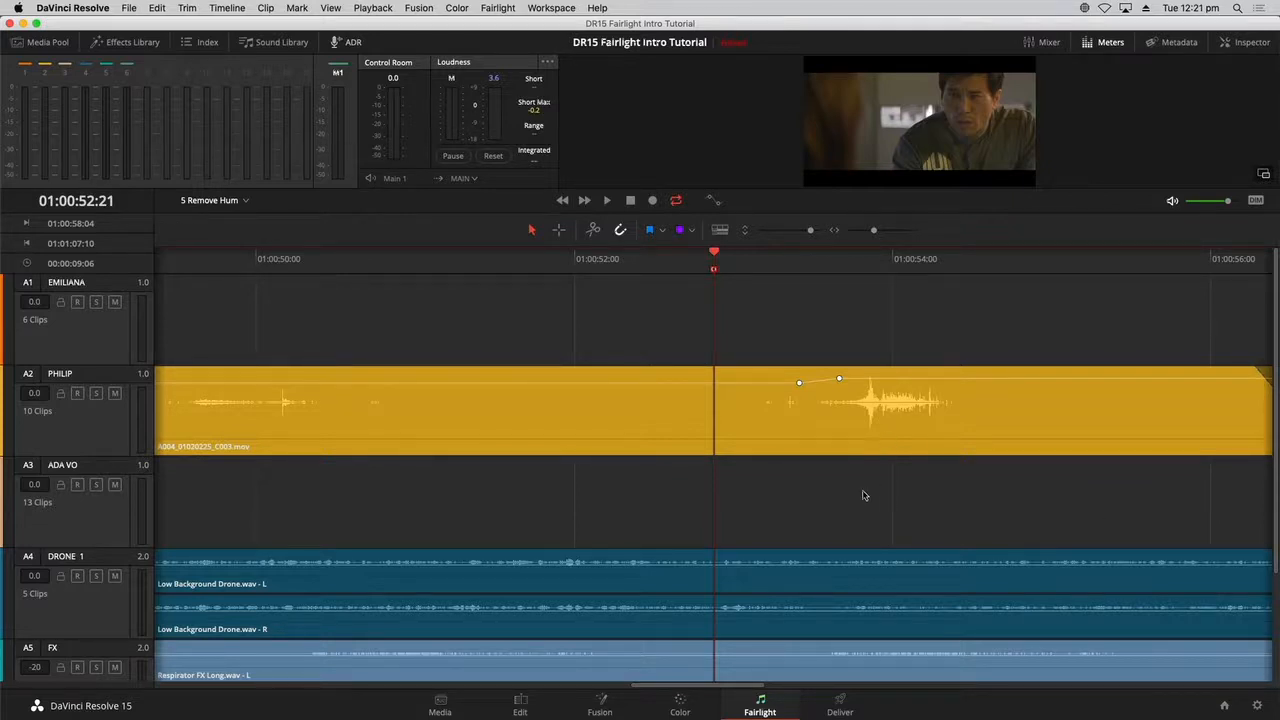
key(space)
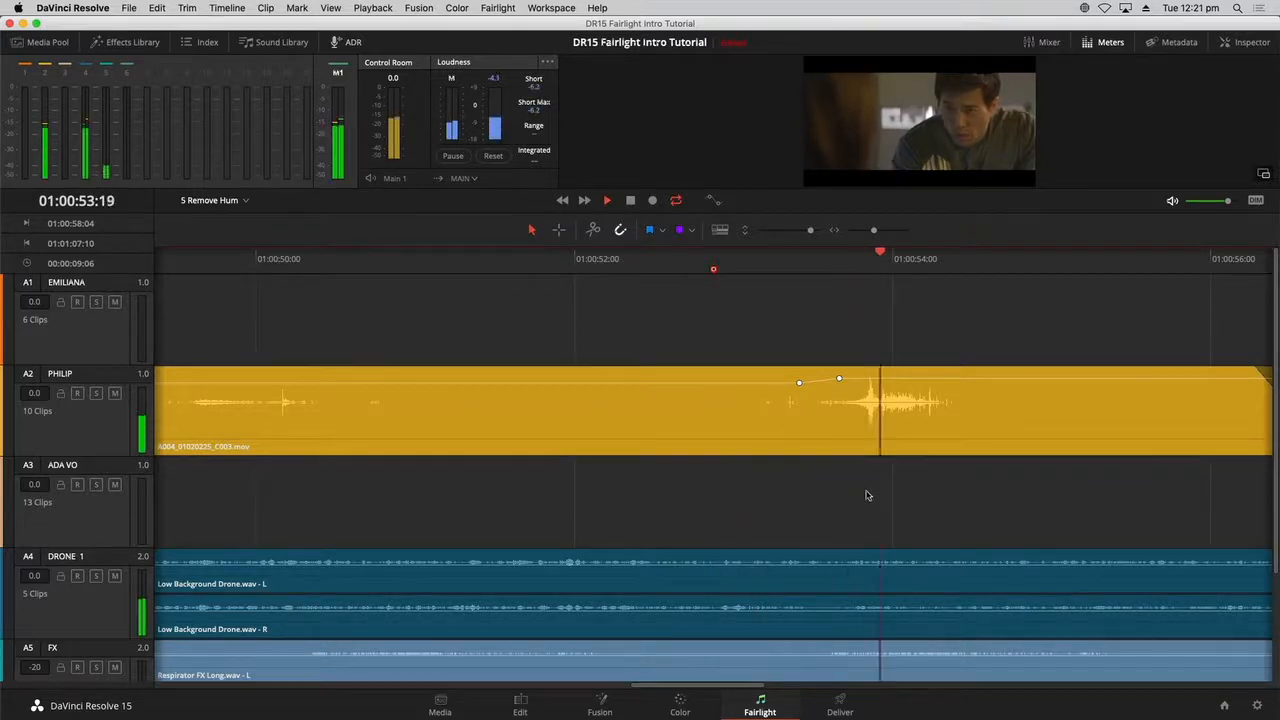
key(space)
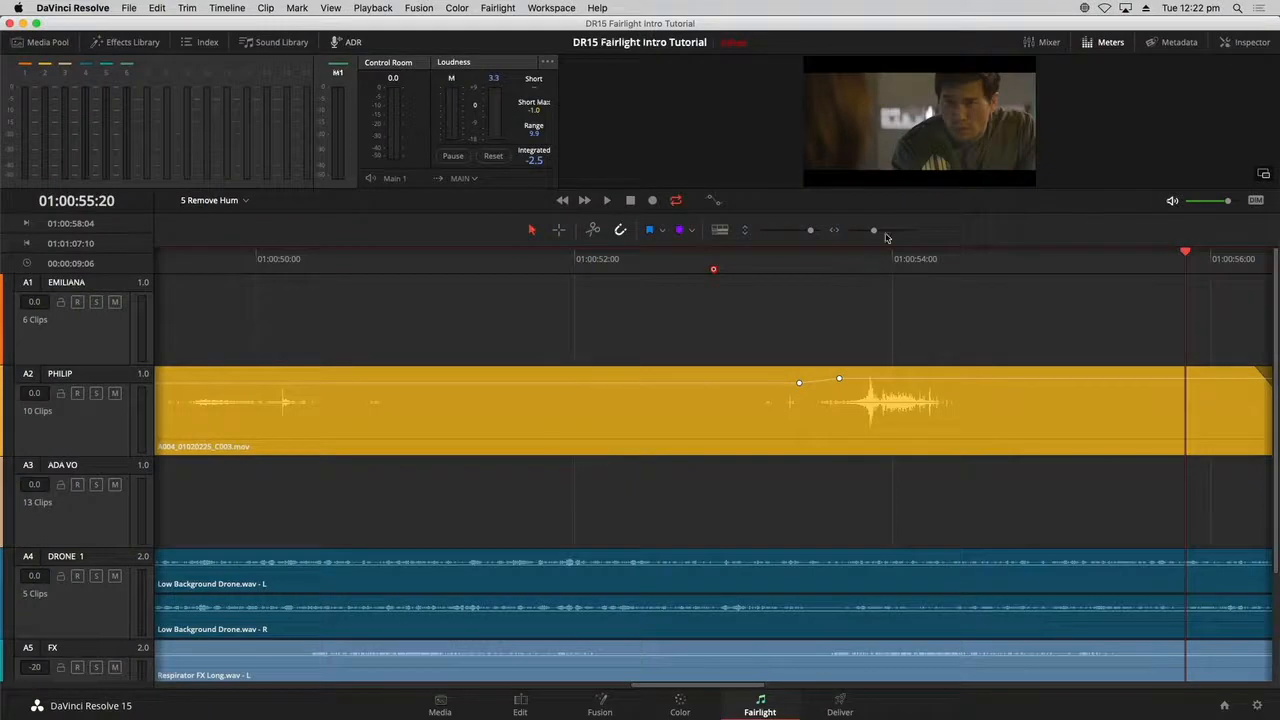
- Locate the end of the spoken line on A2 and mark an out point at 01:00:54:08 in range selection mode
click(868, 260)
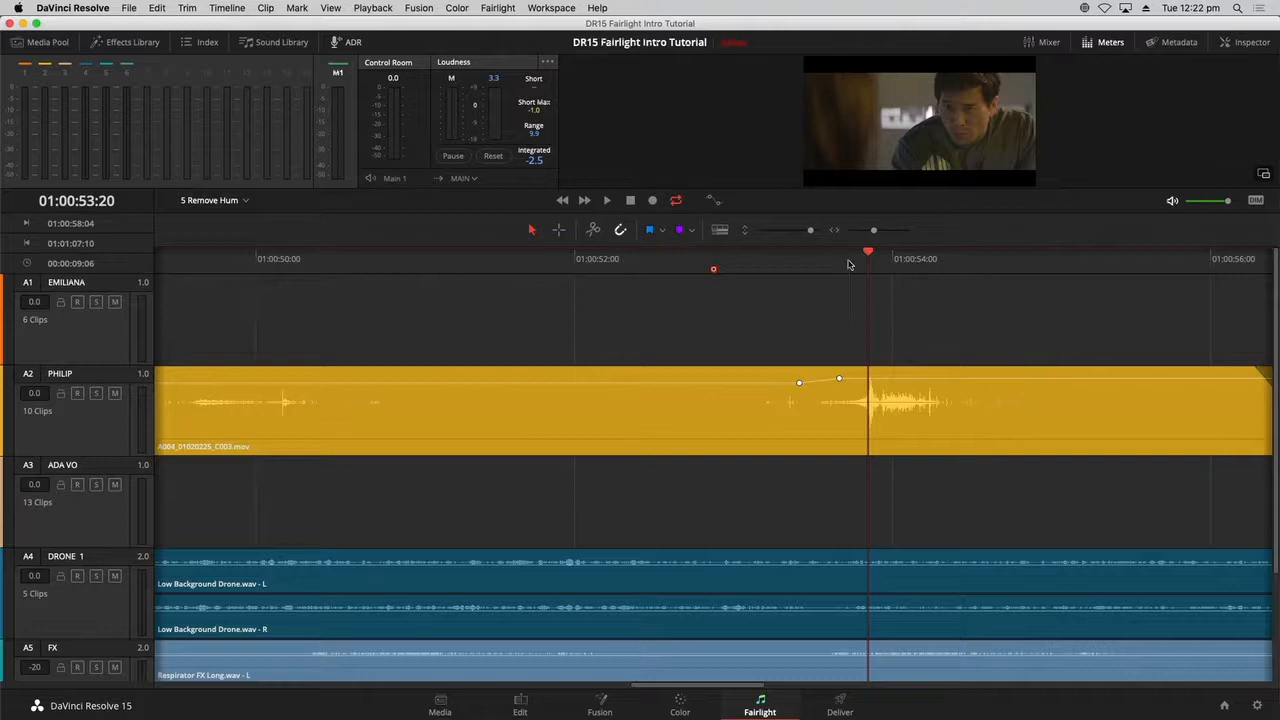
click(848, 264)
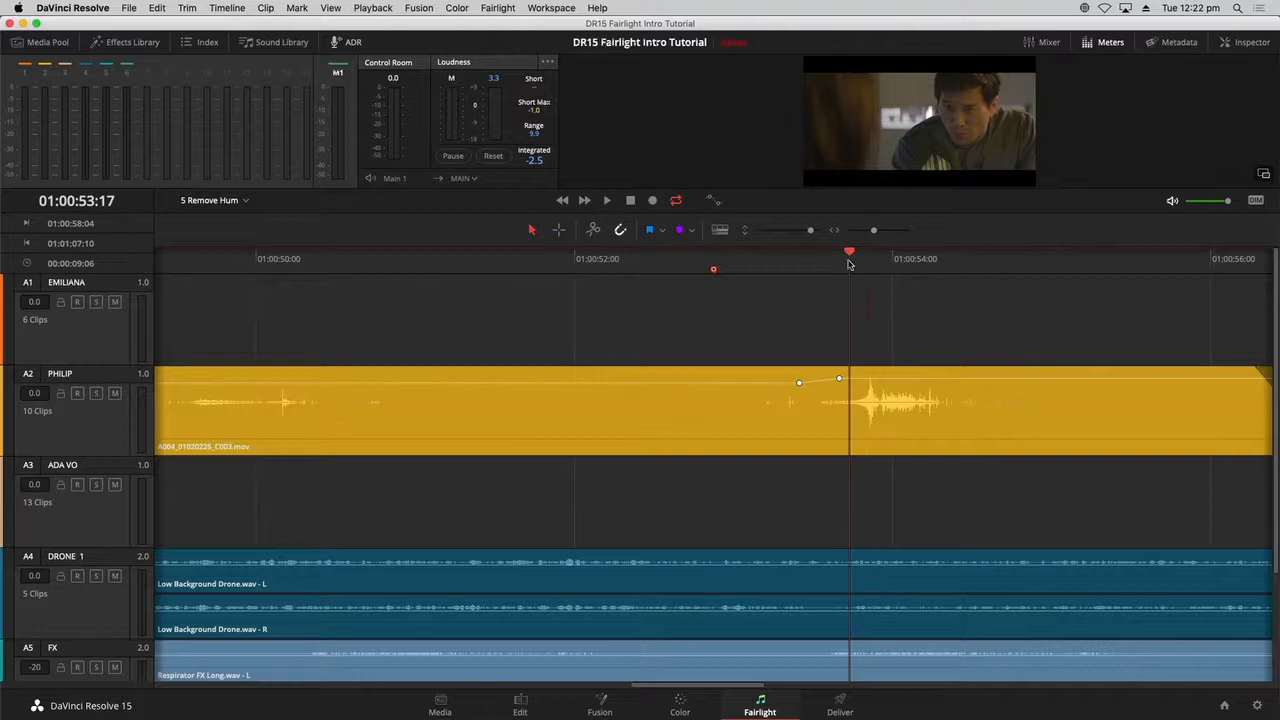
drag(944, 264, 950, 263)
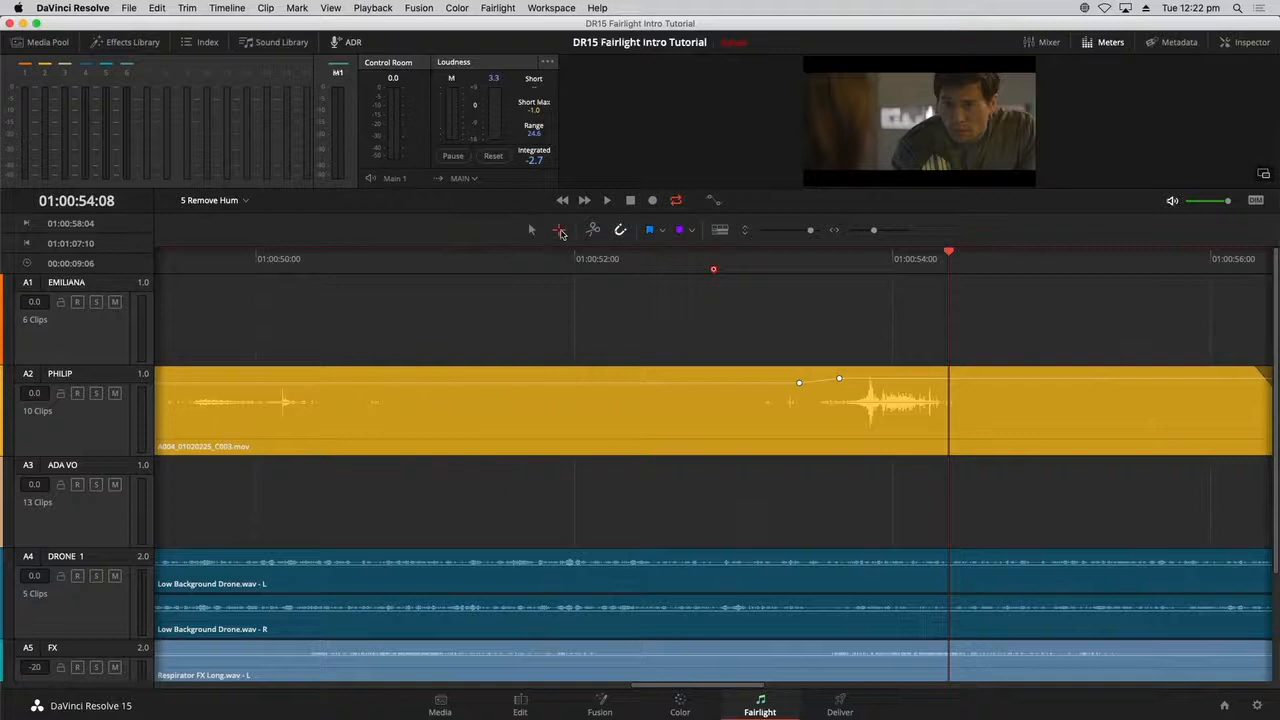
key(o)
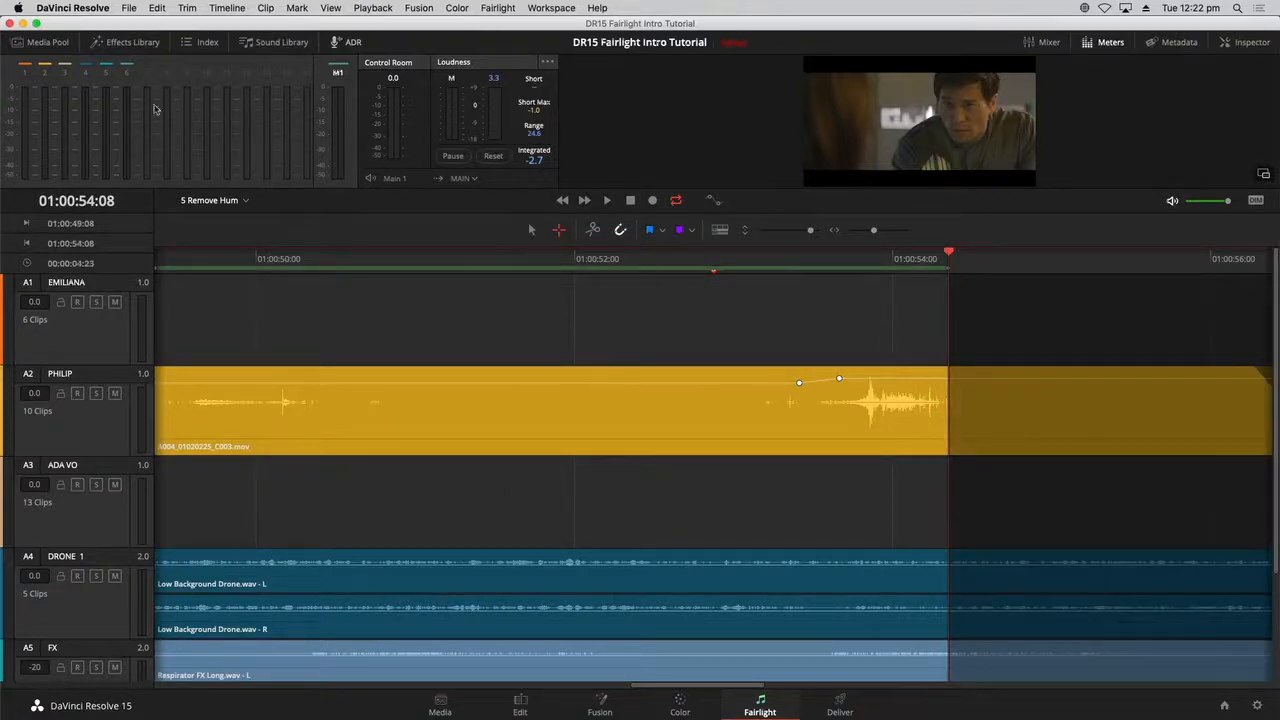
- Open the Files for Repair and Replace bin inside Hyperlight Audio Post > HyperLight Audio in the Media Pool
click(63, 43)
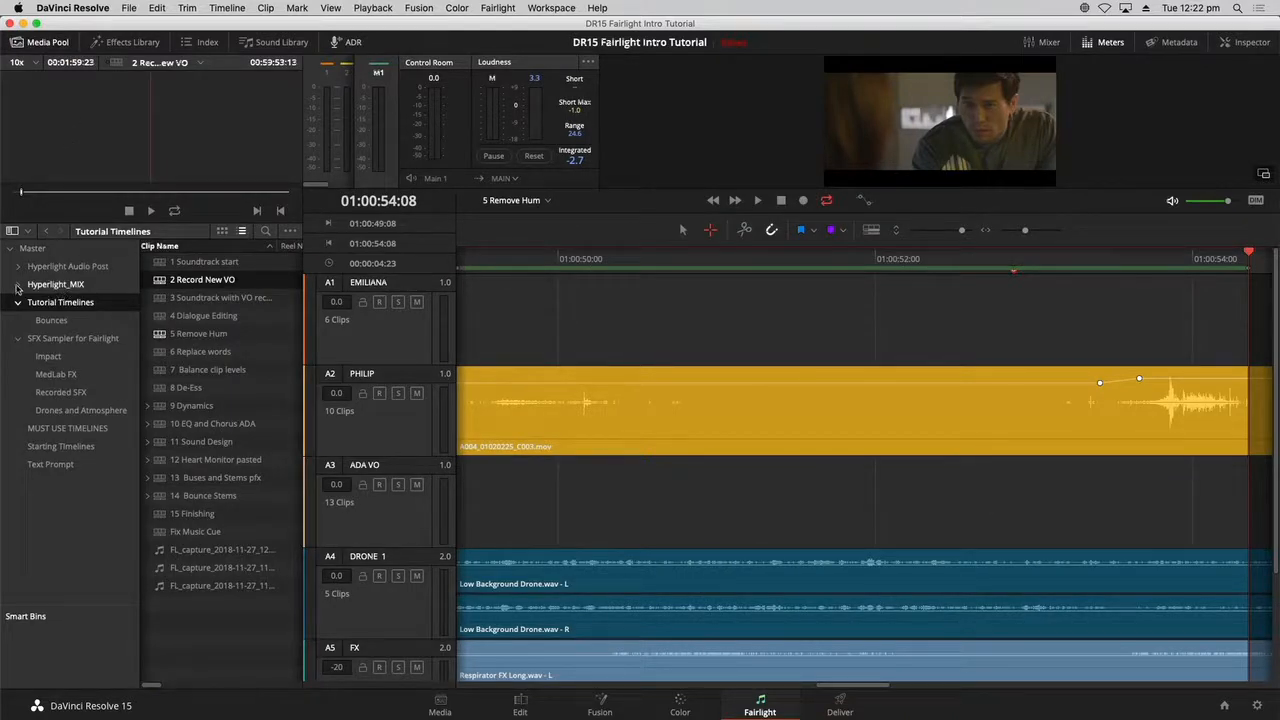
click(16, 267)
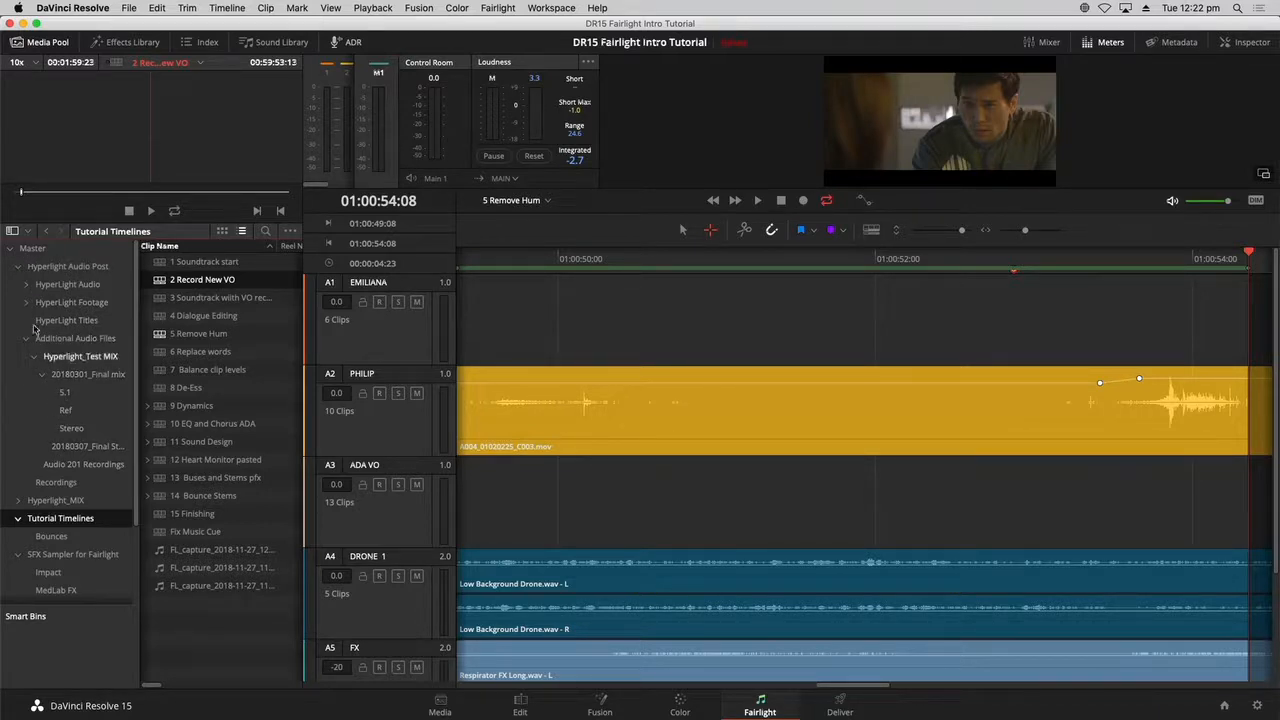
click(29, 289)
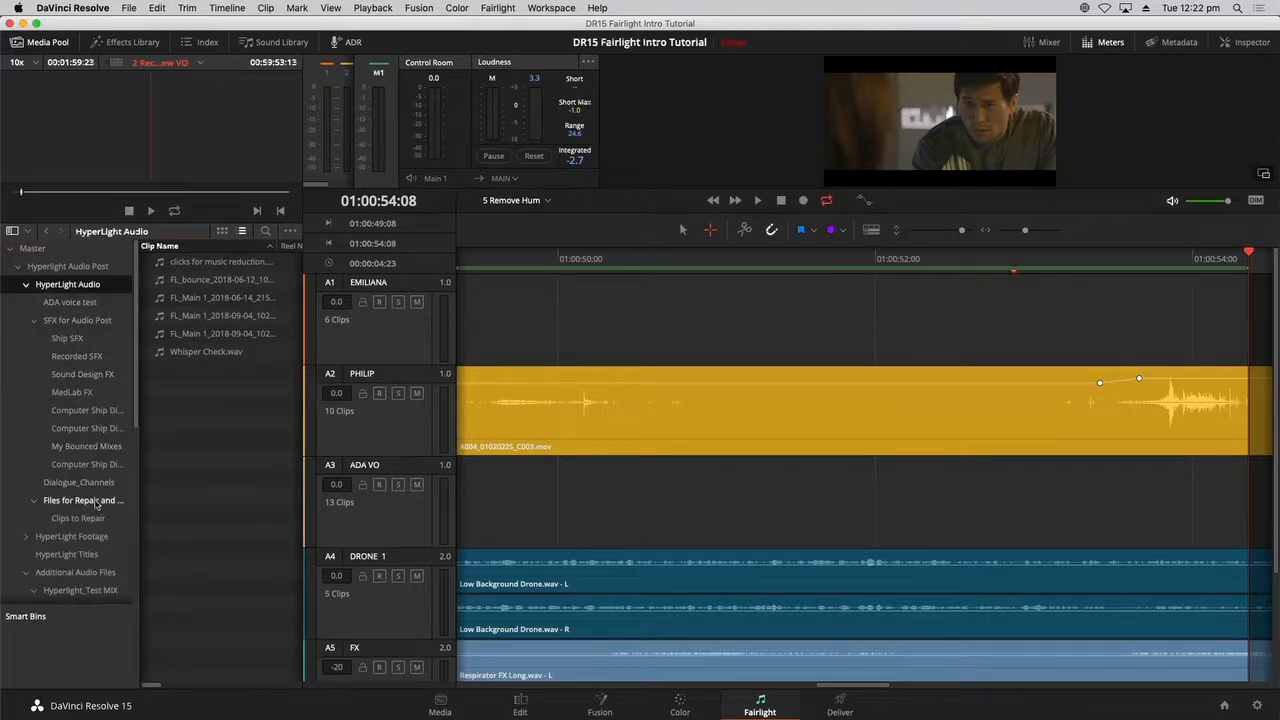
click(96, 502)
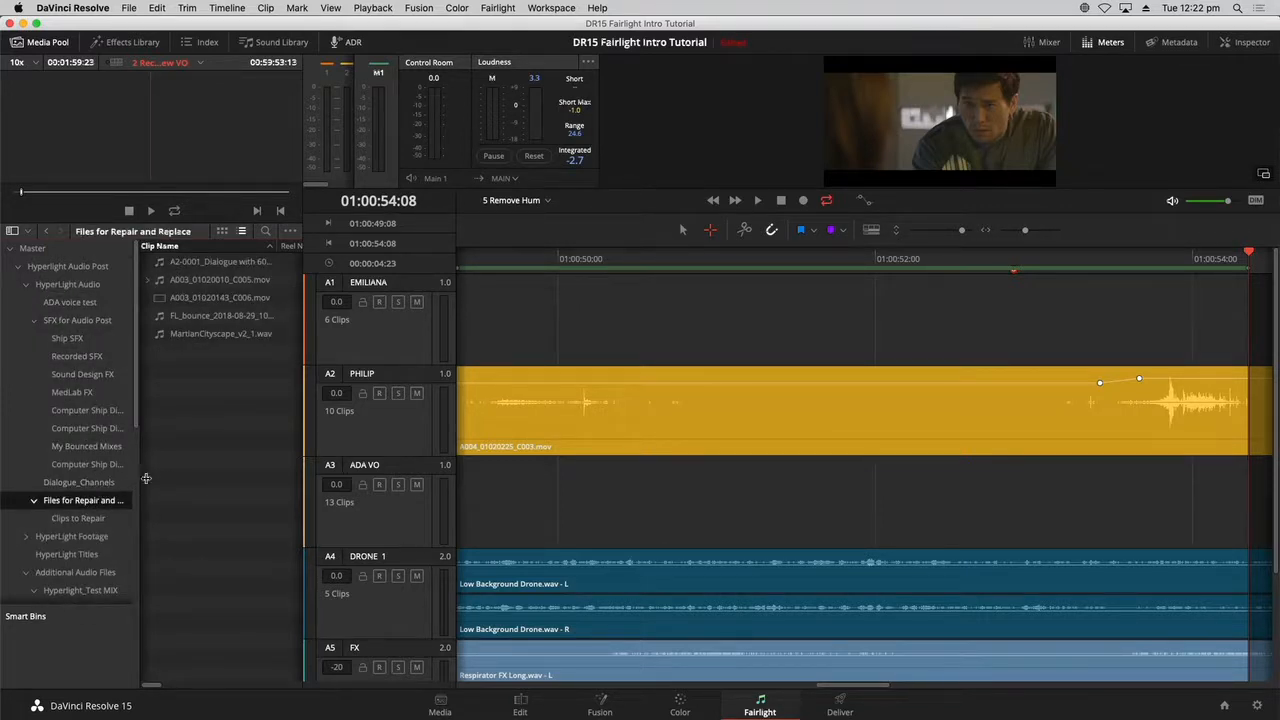
- Widen the clip area of the Files for Repair and Replace bin, show thumbnails, and load A003_01020143_C006.mov for preview
drag(140, 474, 68, 474)
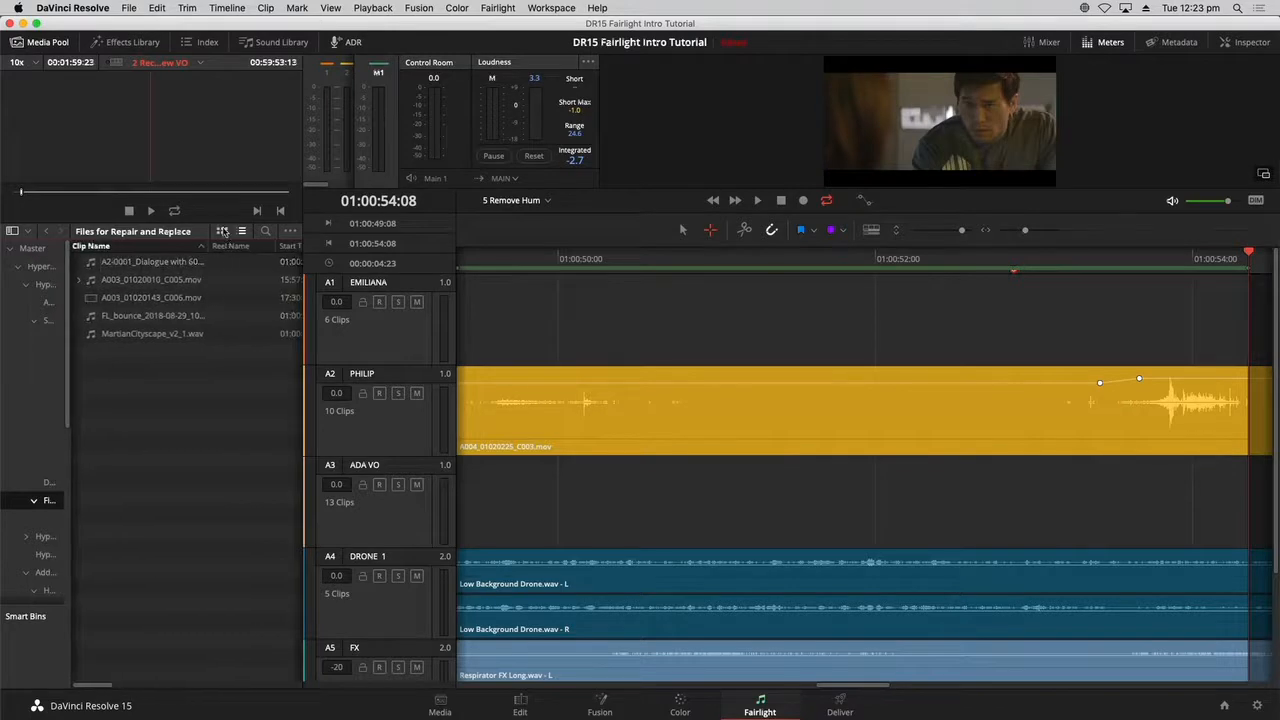
click(222, 231)
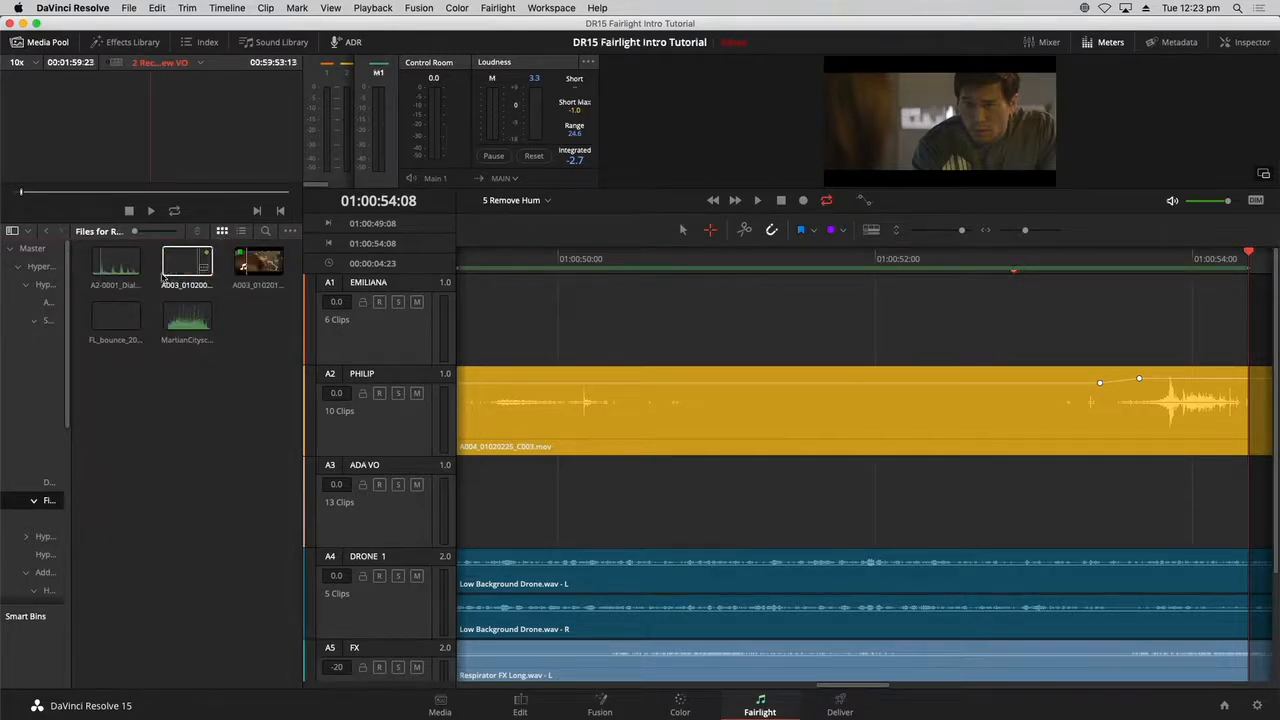
click(259, 262)
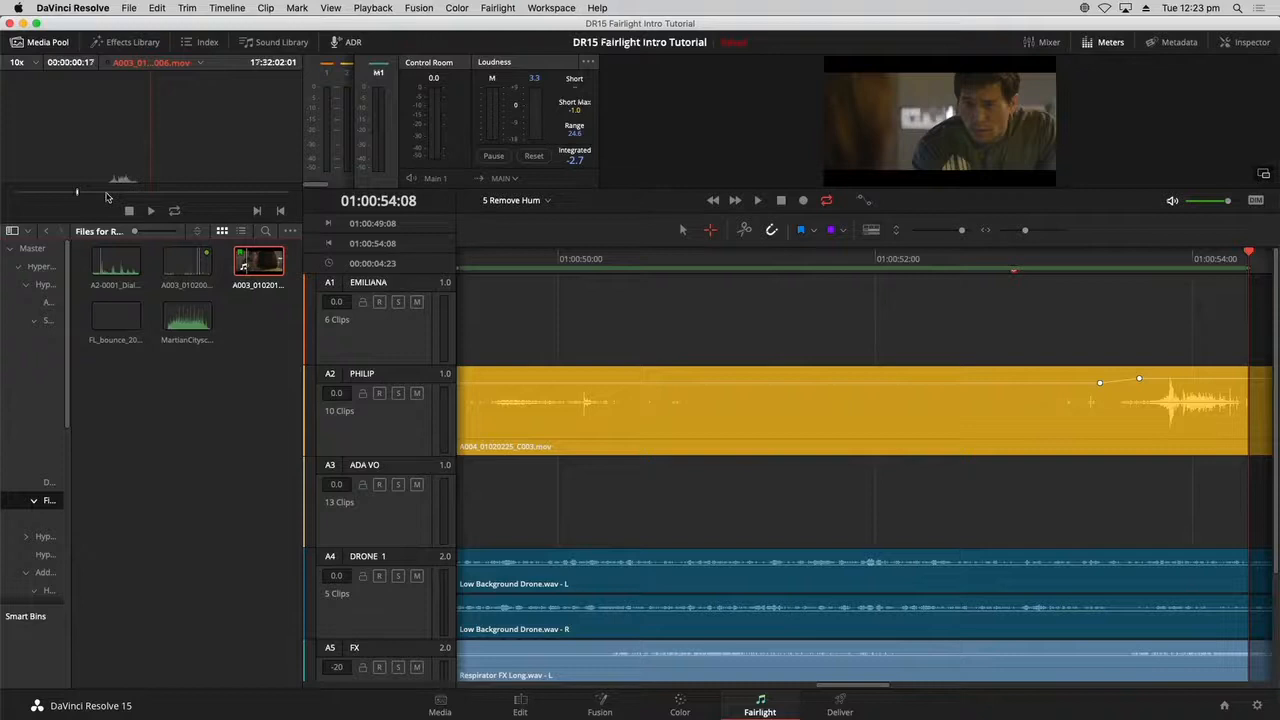
- Audition the loaded replacement take with the source waveform zoom set to 30x
key(space)
click(35, 63)
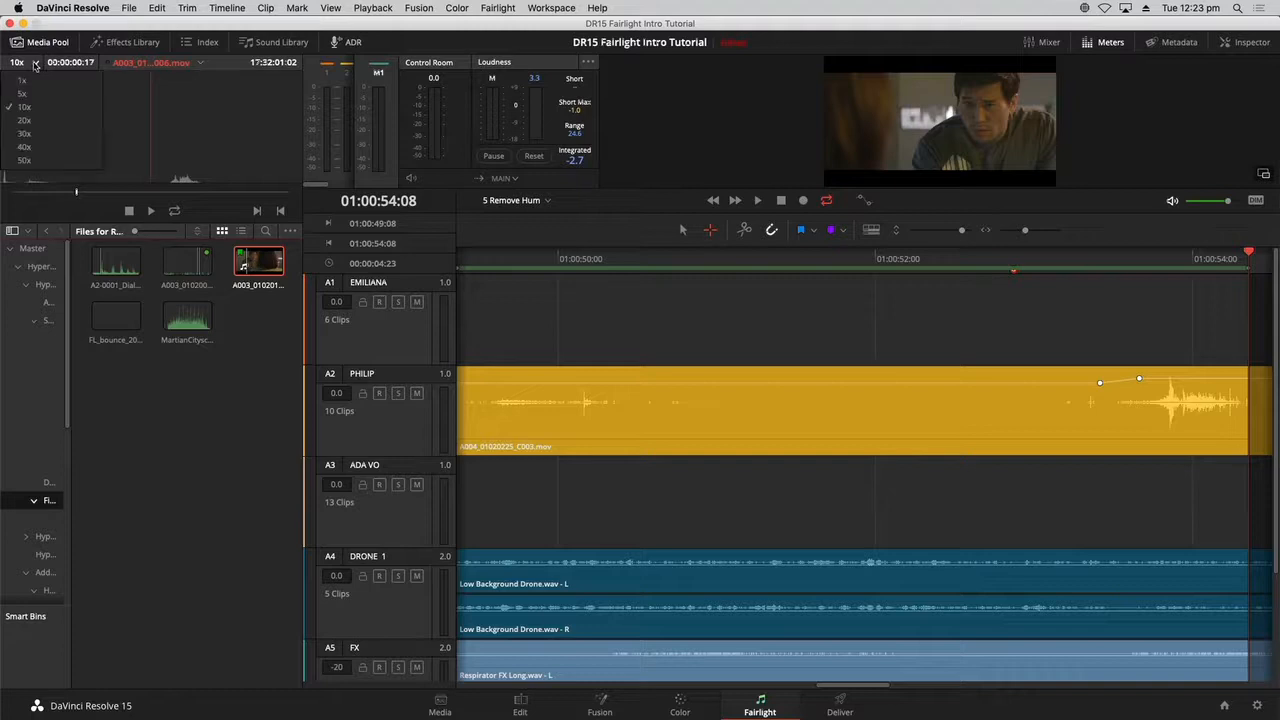
click(38, 136)
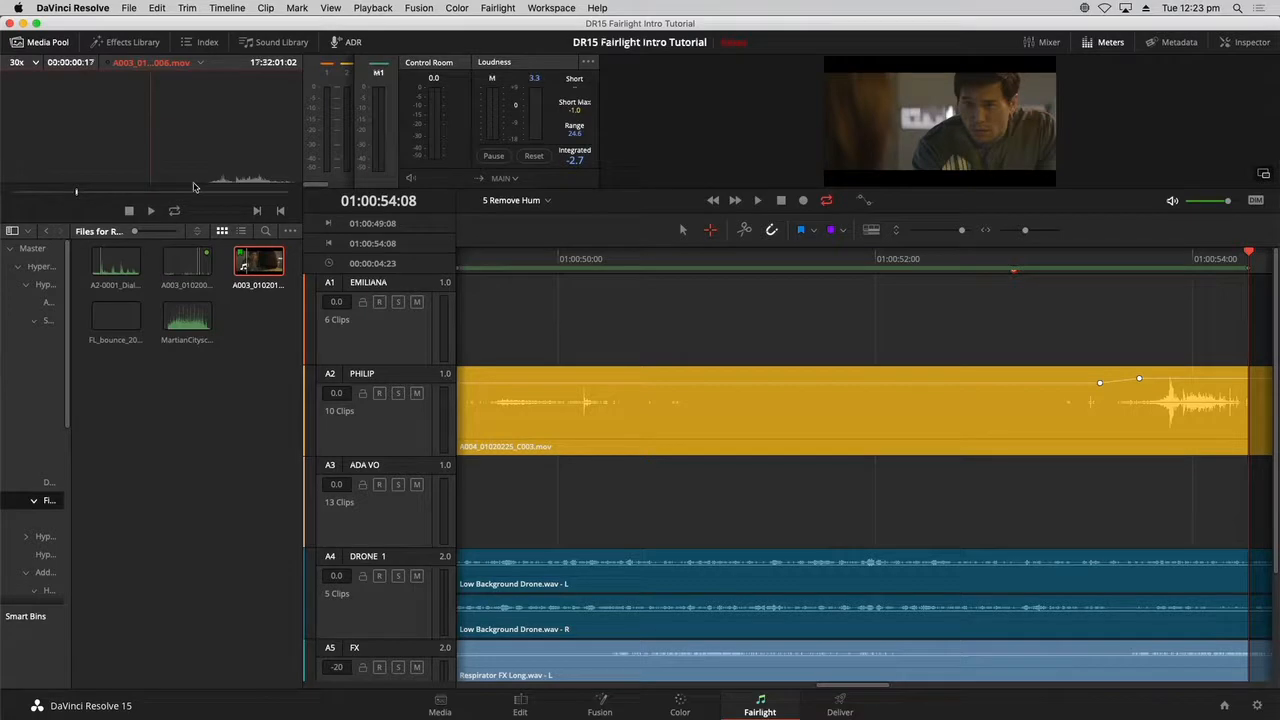
key(space)
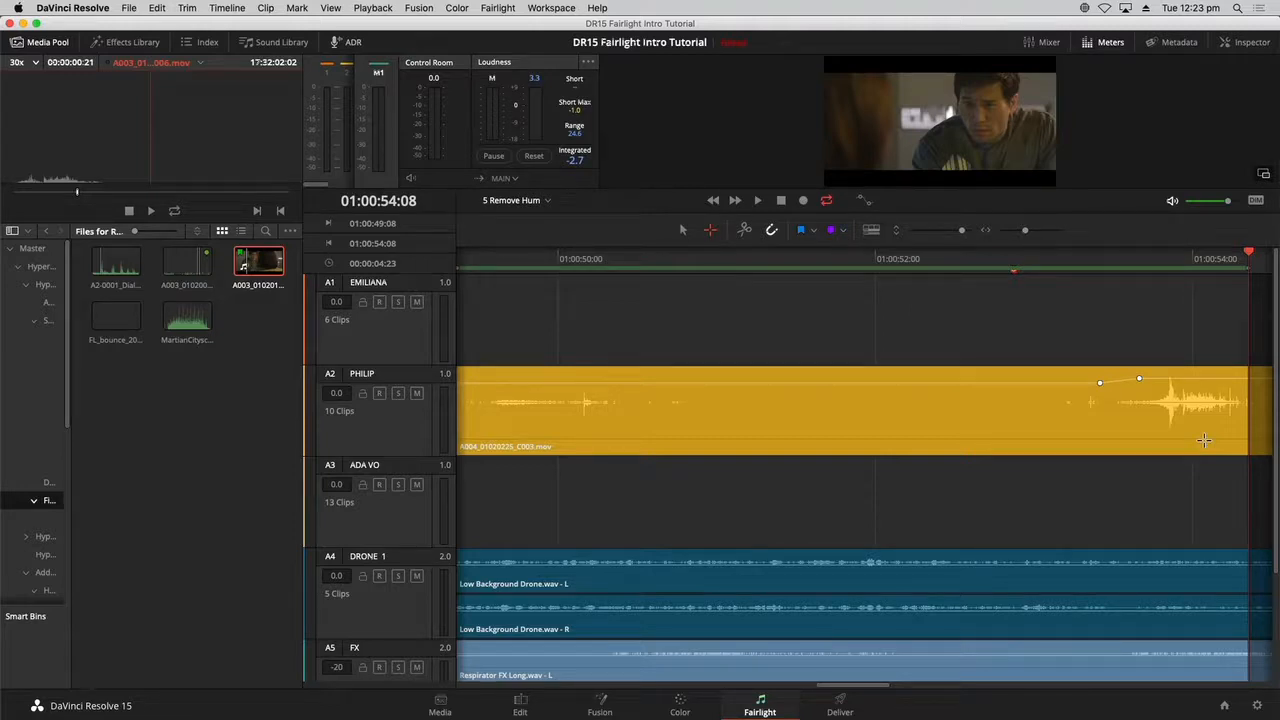
- Place the replacement take on A1 EMILIANA directly above the marked A2 line and raise its clip volume
drag(856, 685, 863, 685)
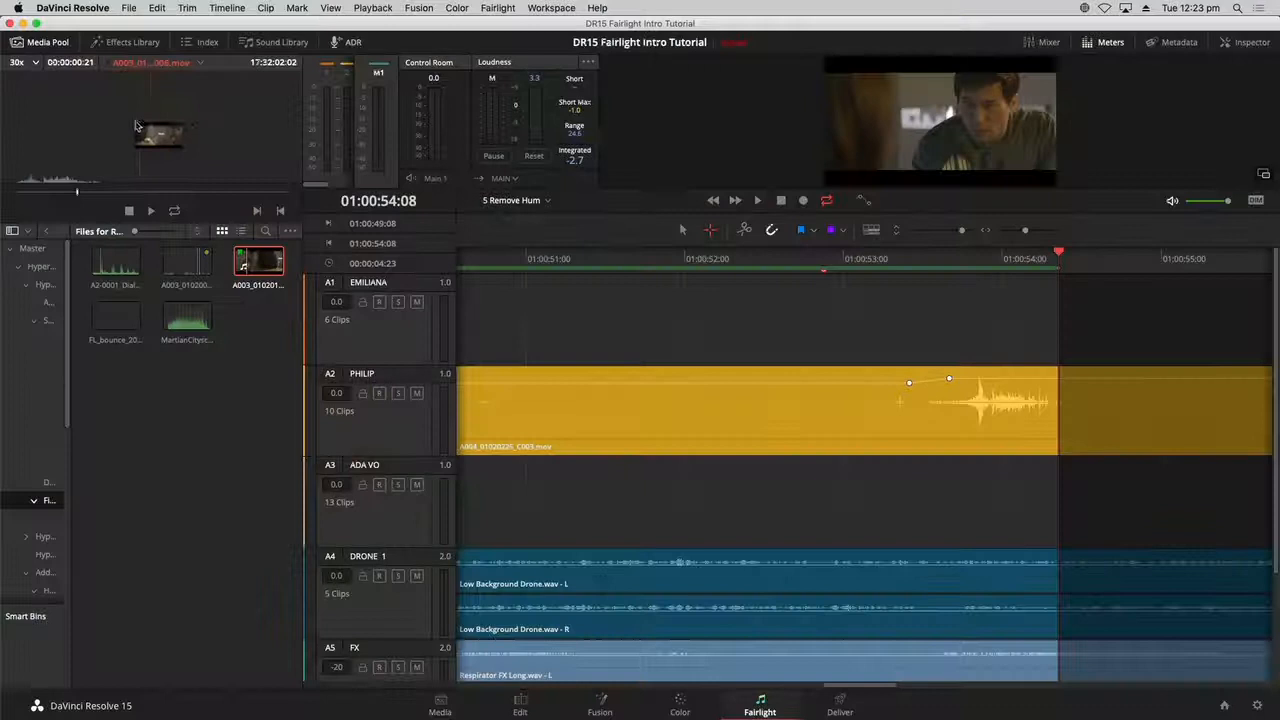
mouse_move(137, 125)
mouse_down()
mouse_move(350, 190)
mouse_move(925, 292)
mouse_move(777, 292)
mouse_move(740, 305)
mouse_move(760, 311)
mouse_move(934, 316)
mouse_move(867, 320)
mouse_move(917, 318)
mouse_up()
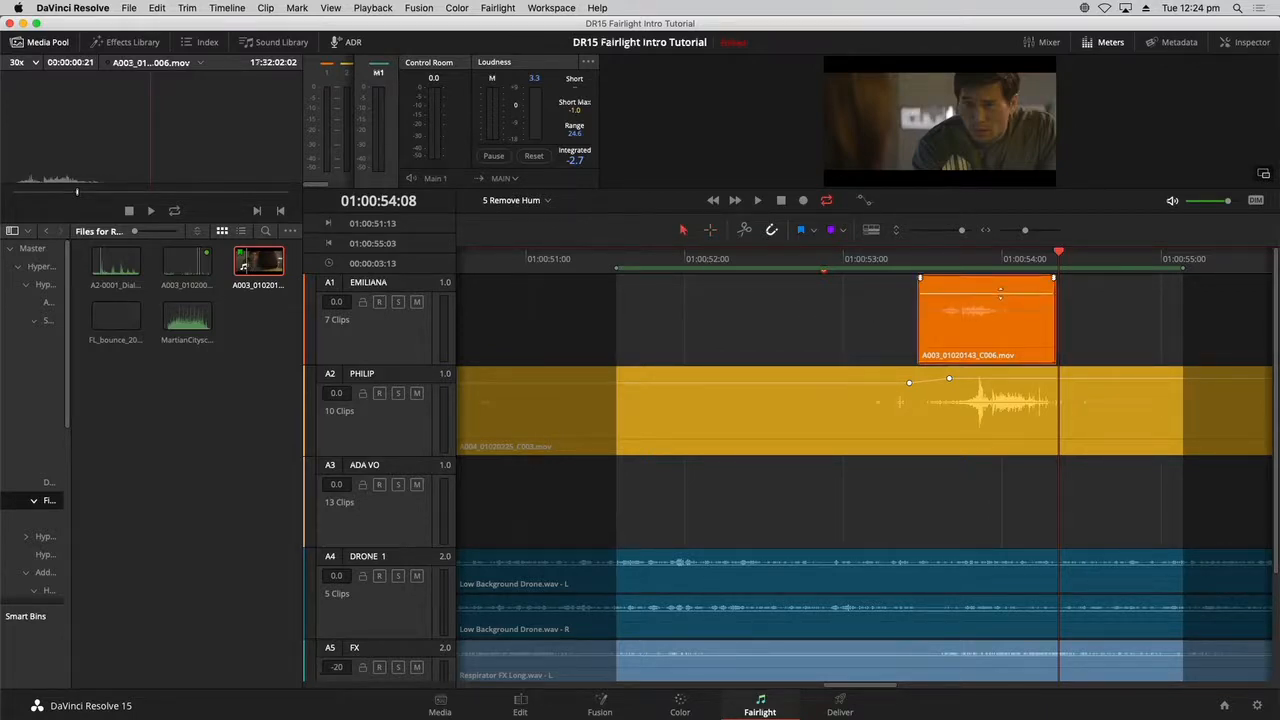
drag(1000, 288, 1006, 288)
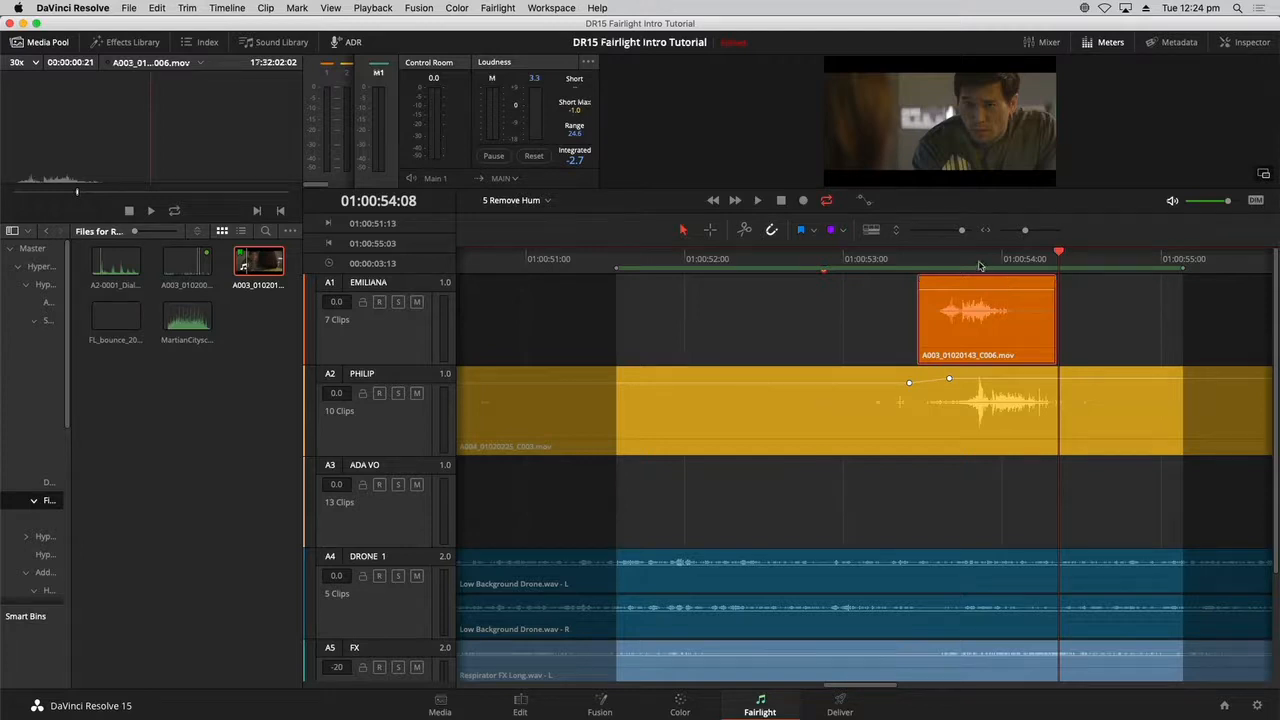
- Hide the Media Pool and align the A1 replacement clip's waveform with the original line on A2 in a closer view
click(978, 260)
key(super+equal)
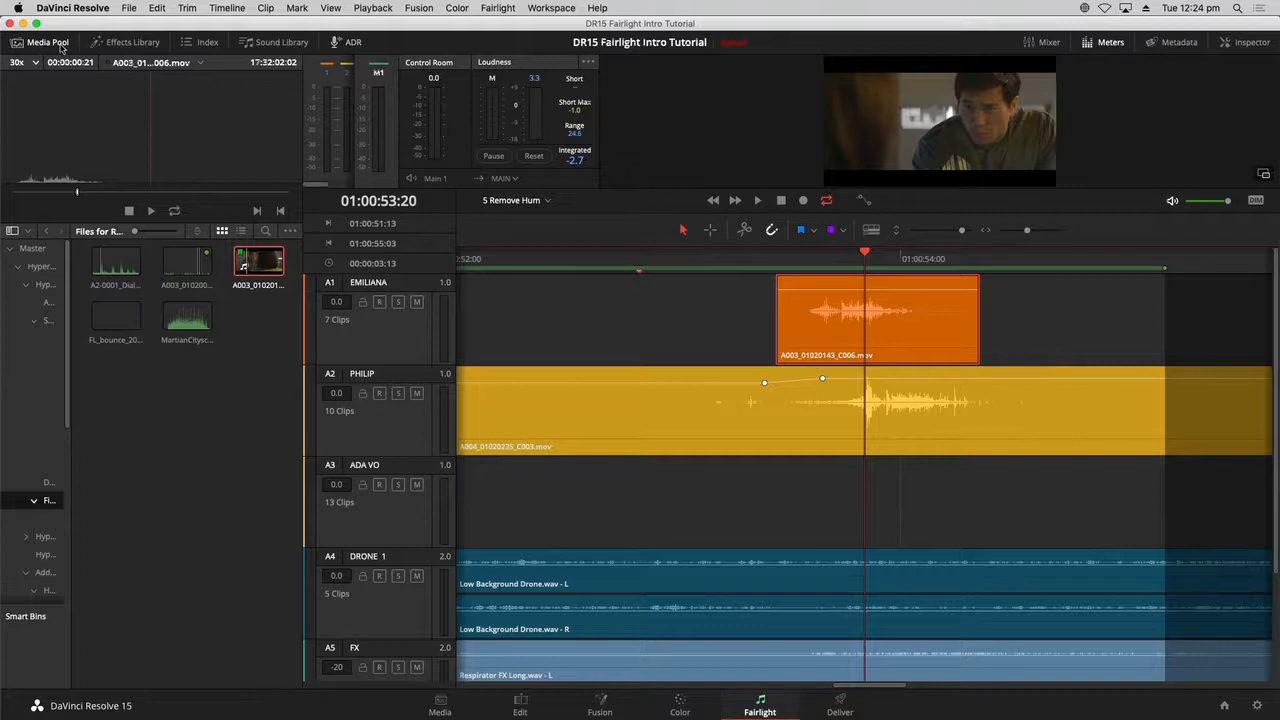
click(55, 43)
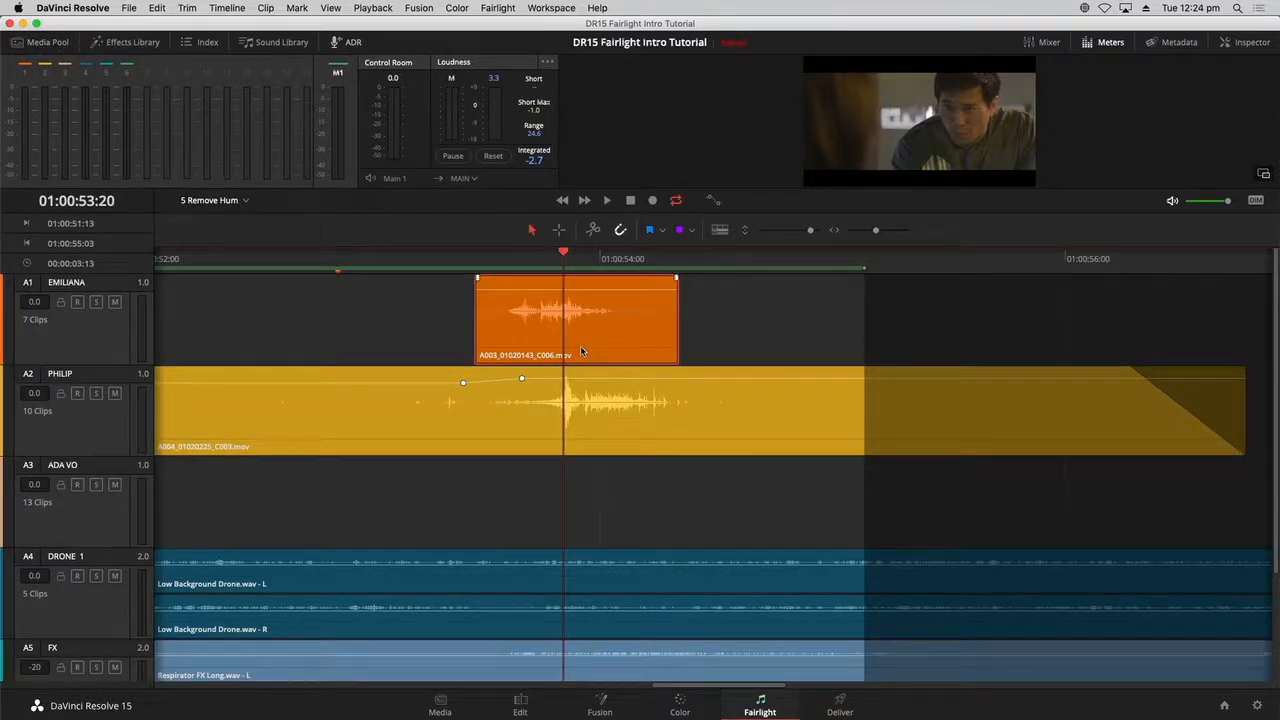
drag(580, 351, 626, 351)
drag(614, 352, 626, 356)
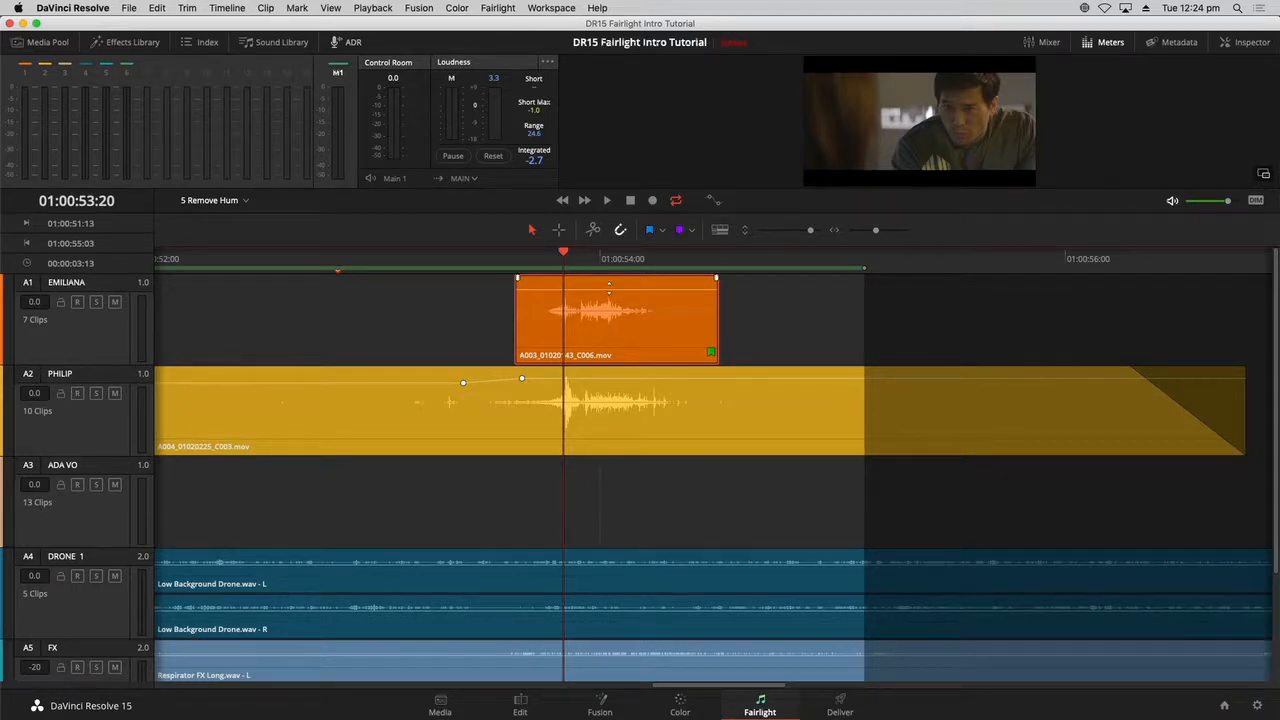
drag(609, 289, 615, 321)
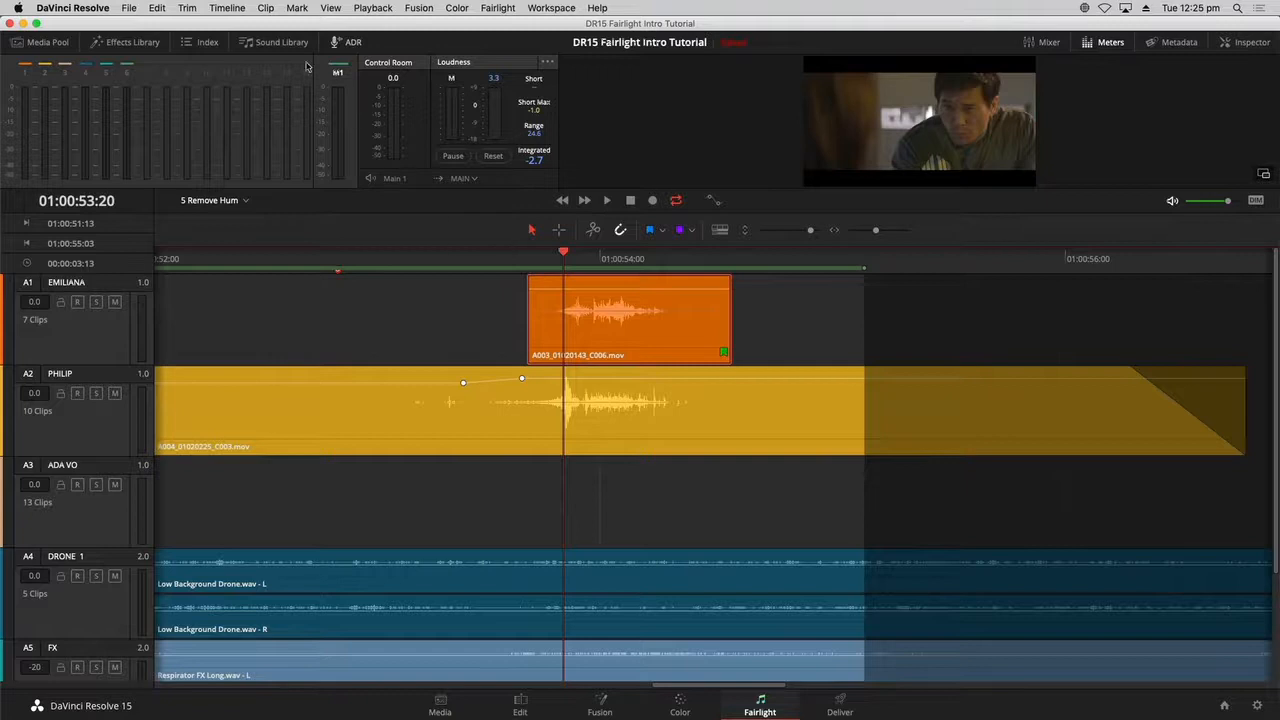
- Turn on Layered Audio Editing and set the A1 replacement clip's color to Green
click(233, 8)
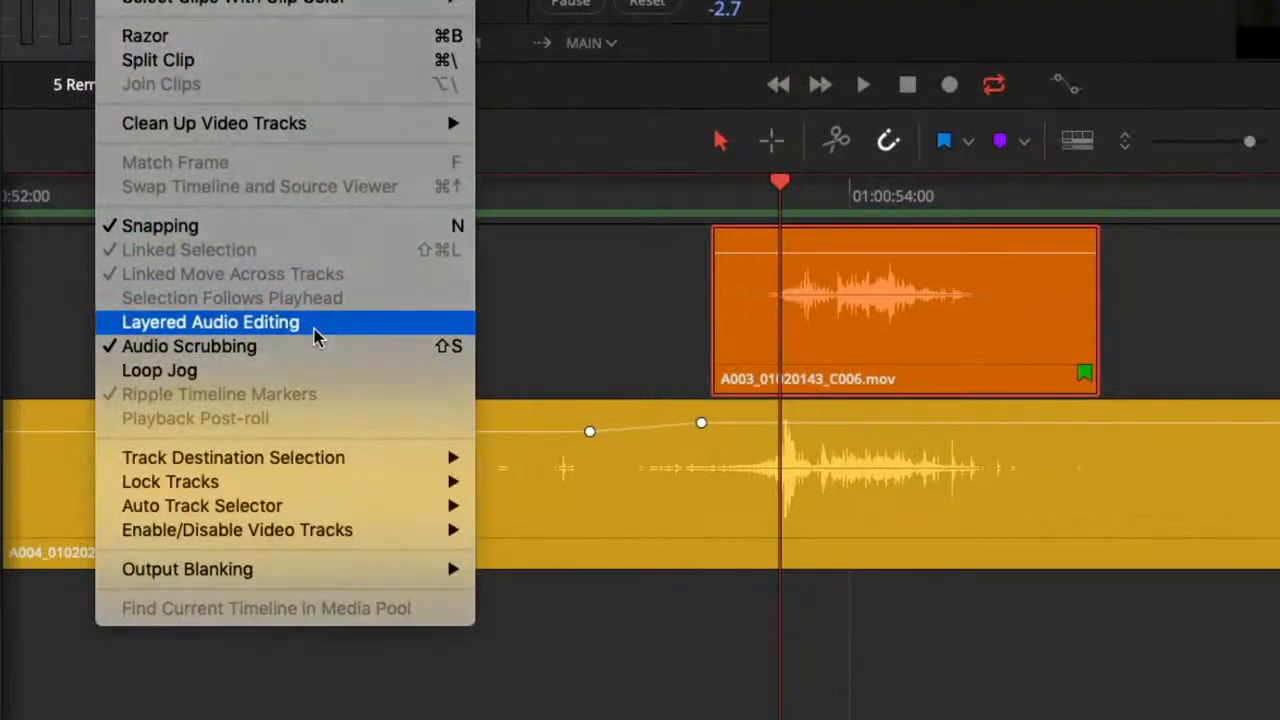
click(313, 332)
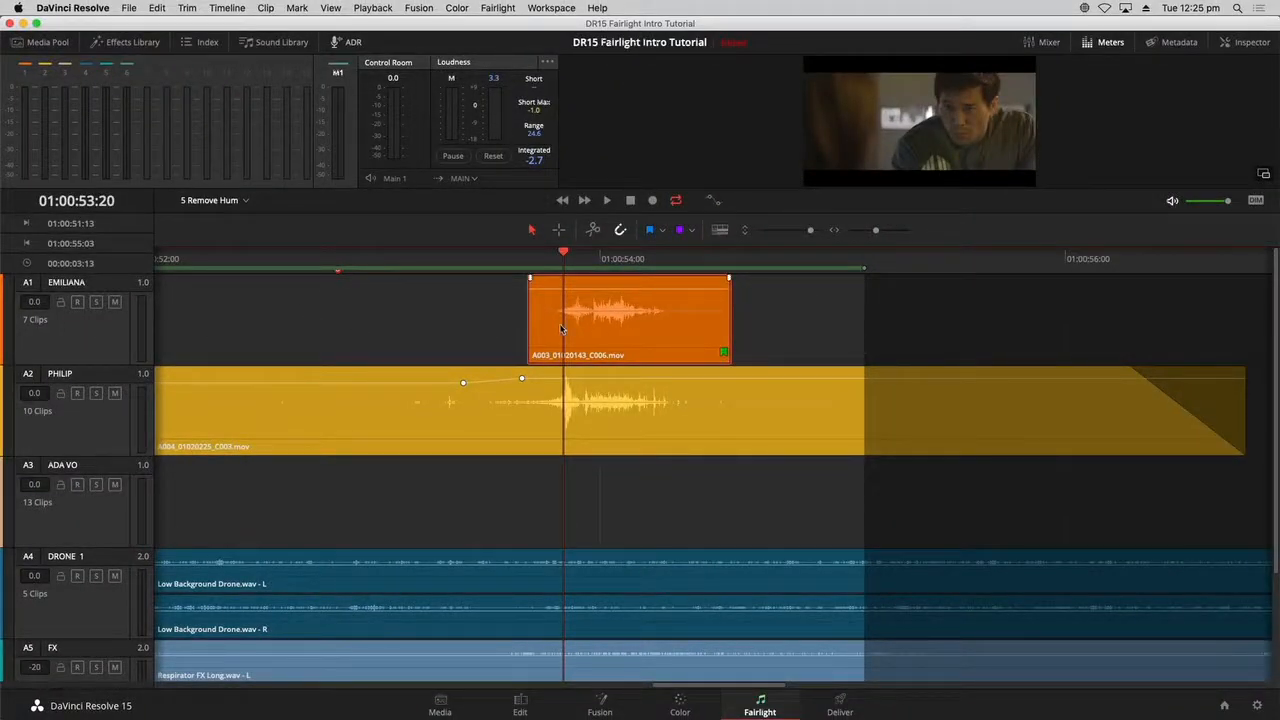
right_click(616, 320)
mouse_move(676, 470)
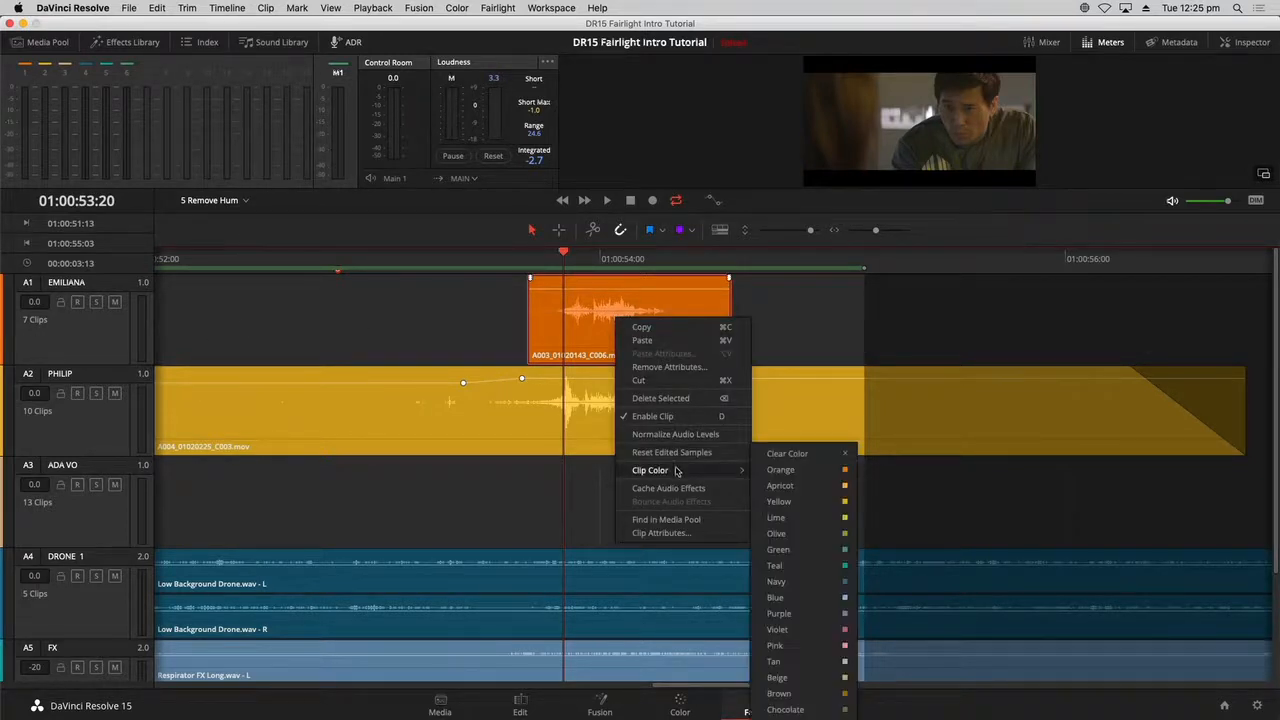
click(813, 550)
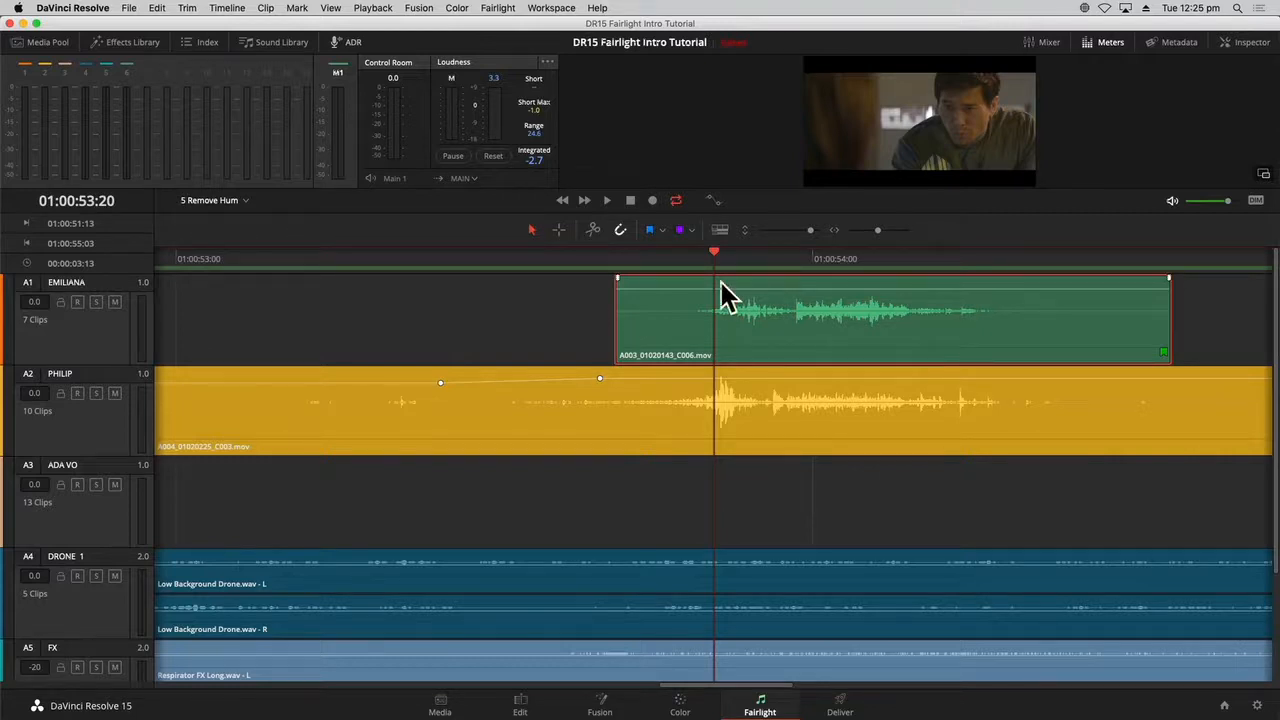
- Move the green replacement clip from A1 onto A2 PHILIP over the original line, matching the two waveforms
key(Delete)
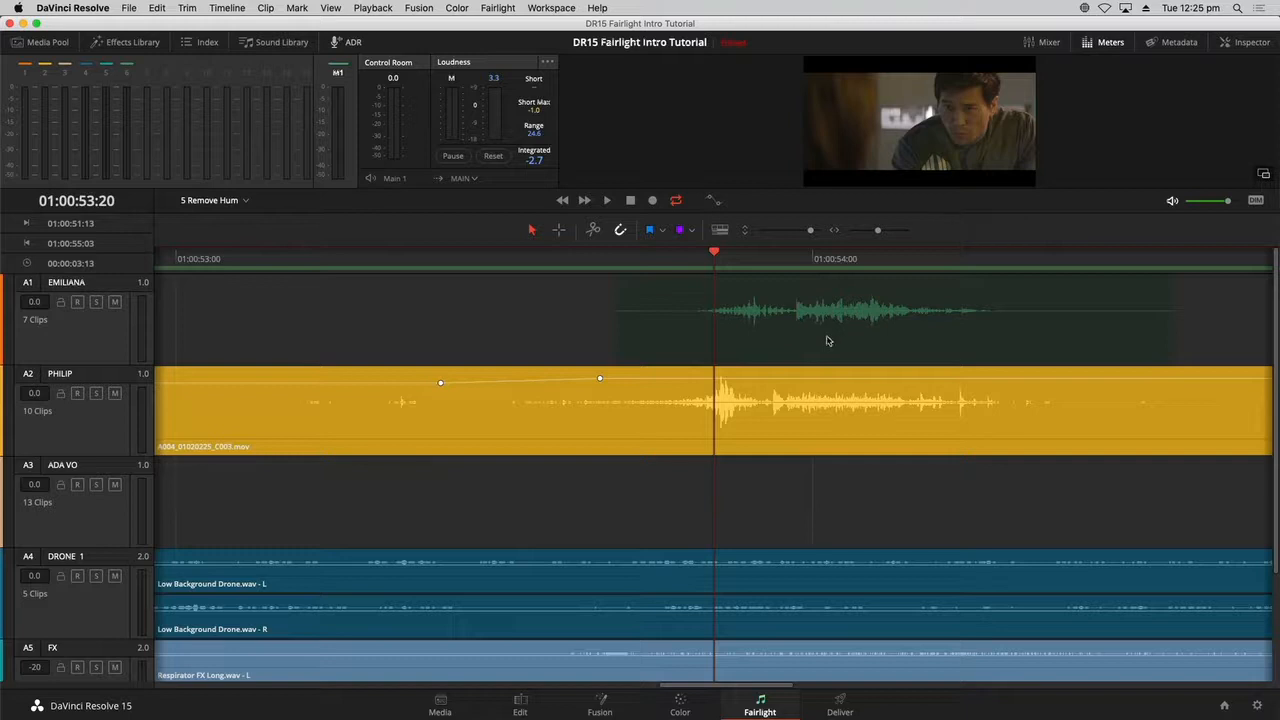
drag(827, 341, 806, 403)
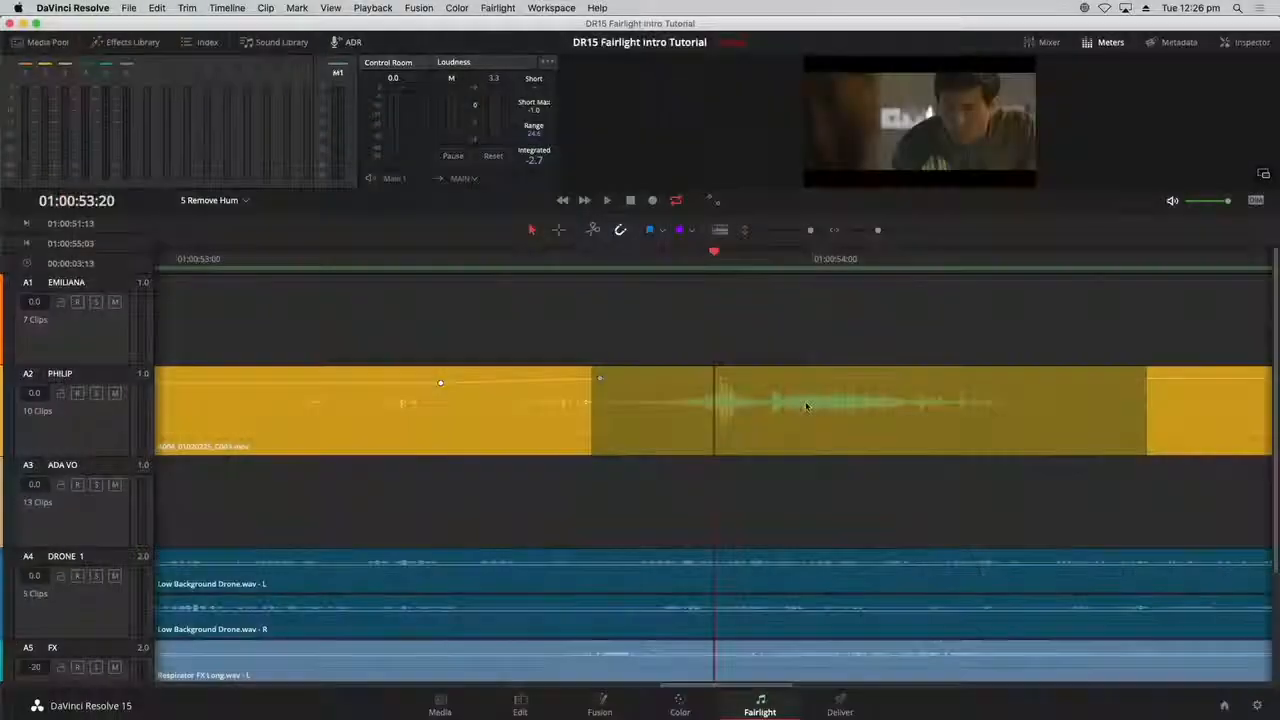
drag(806, 403, 806, 405)
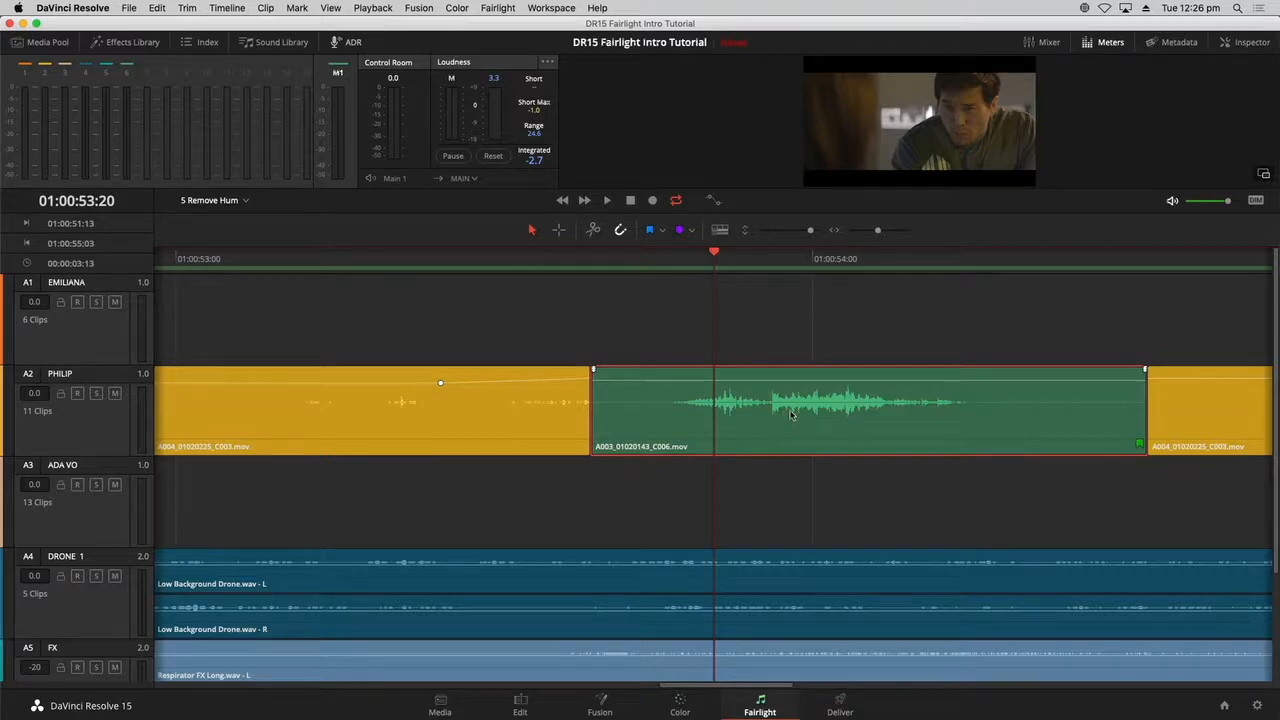
mouse_move(791, 412)
mouse_down()
mouse_move(807, 413)
mouse_move(788, 419)
mouse_up()
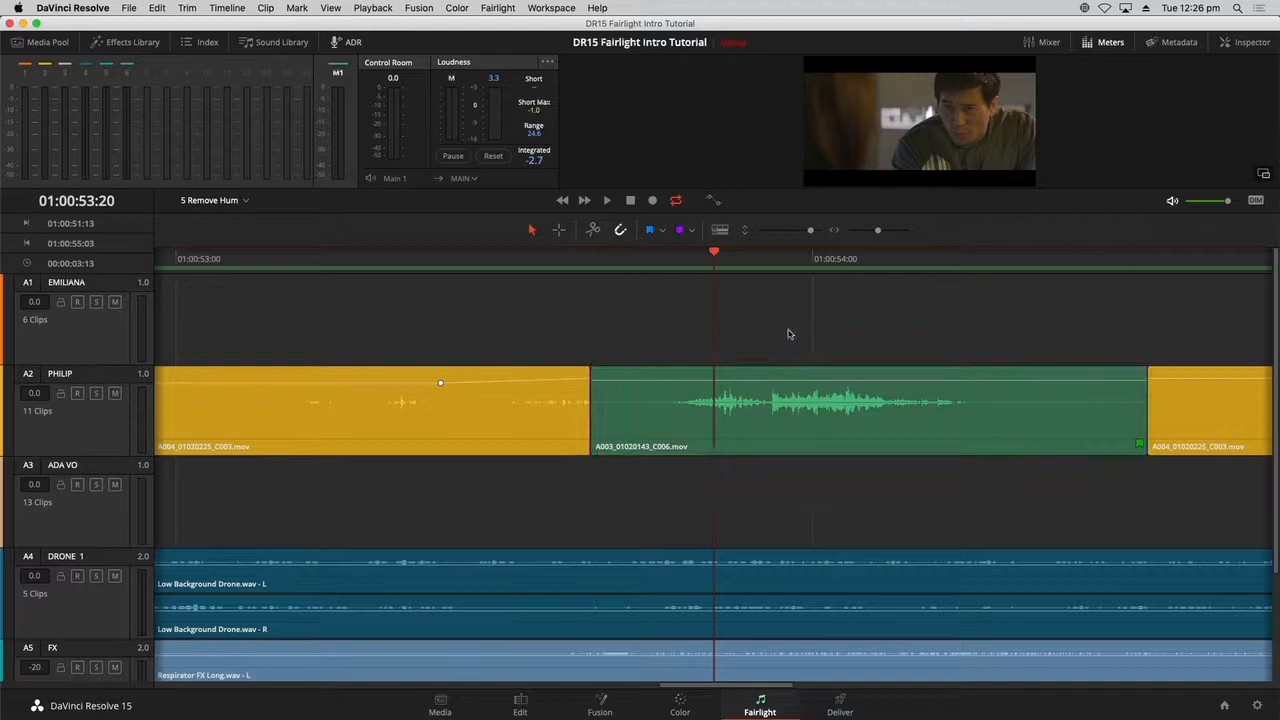
- Play the replaced line on A2 from 01:00:53:07, then return the playhead to 01:00:53:15 in the full timeline view
click(371, 261)
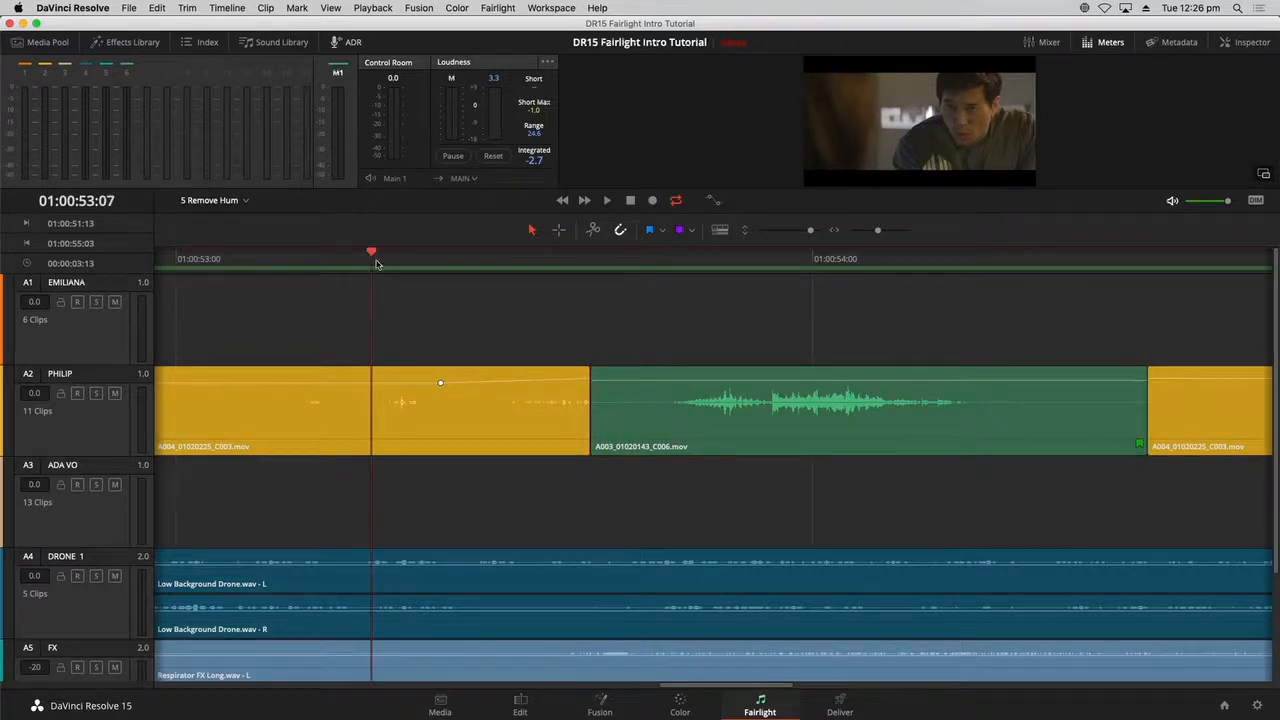
key(space)
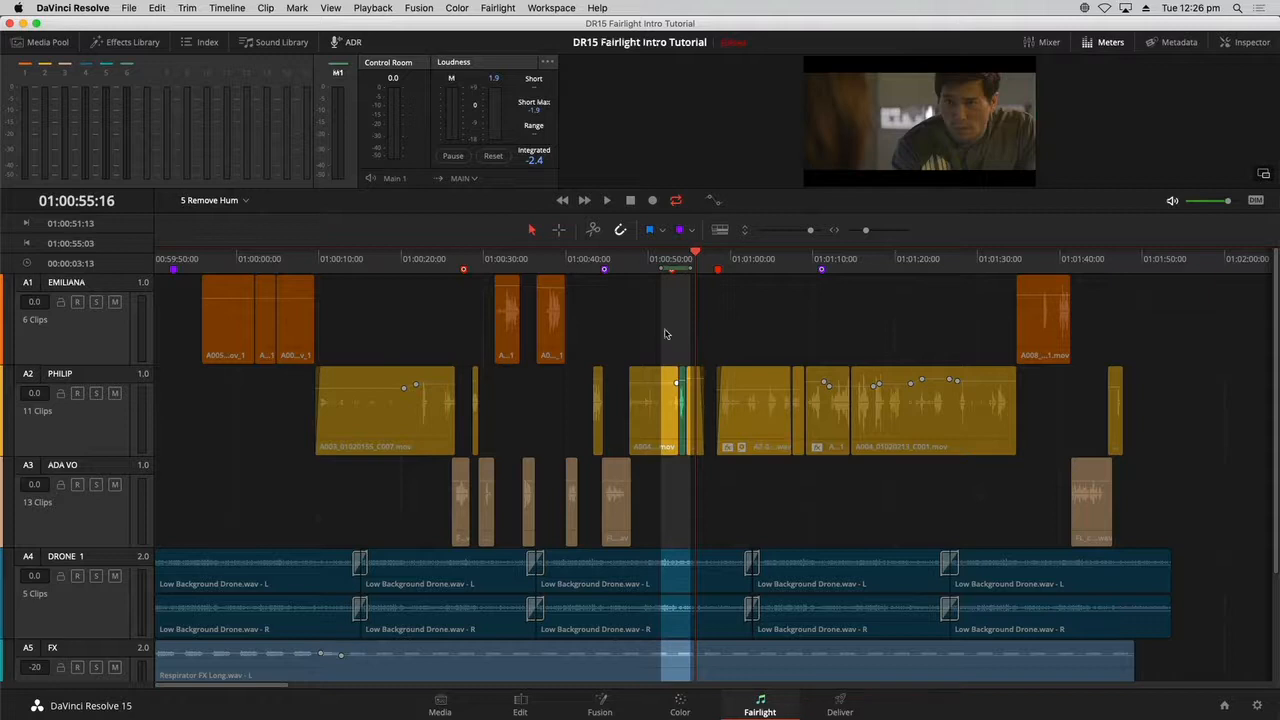
click(677, 262)
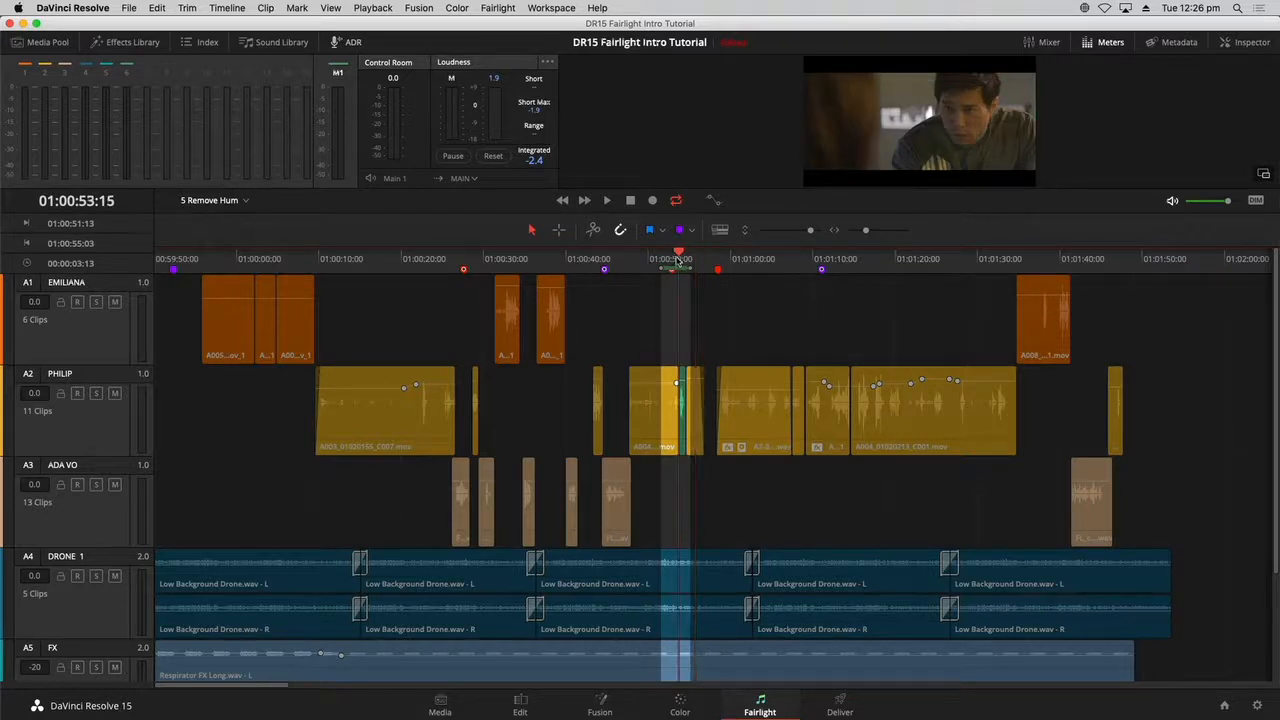